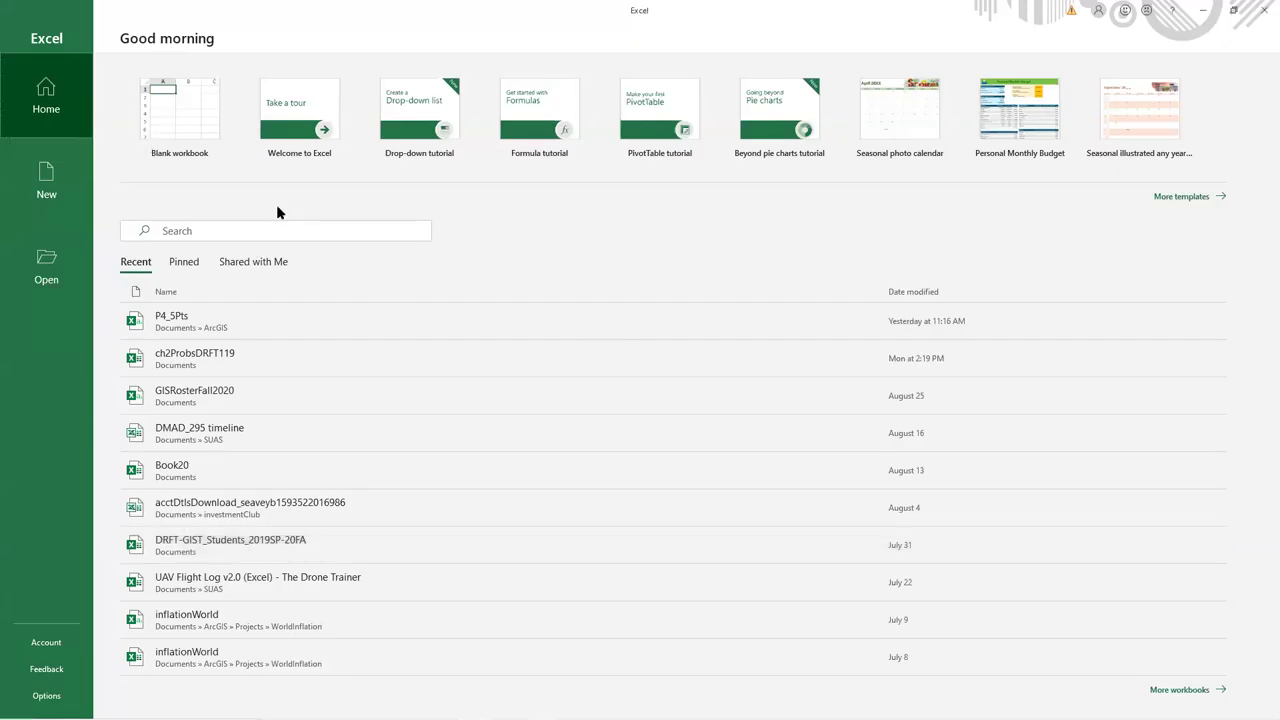
# Create a blank workbook and copy placemark TP5's latitude, 36.770657°, from Google Earth Pro into cell A1.
pyautogui.click(197, 119)
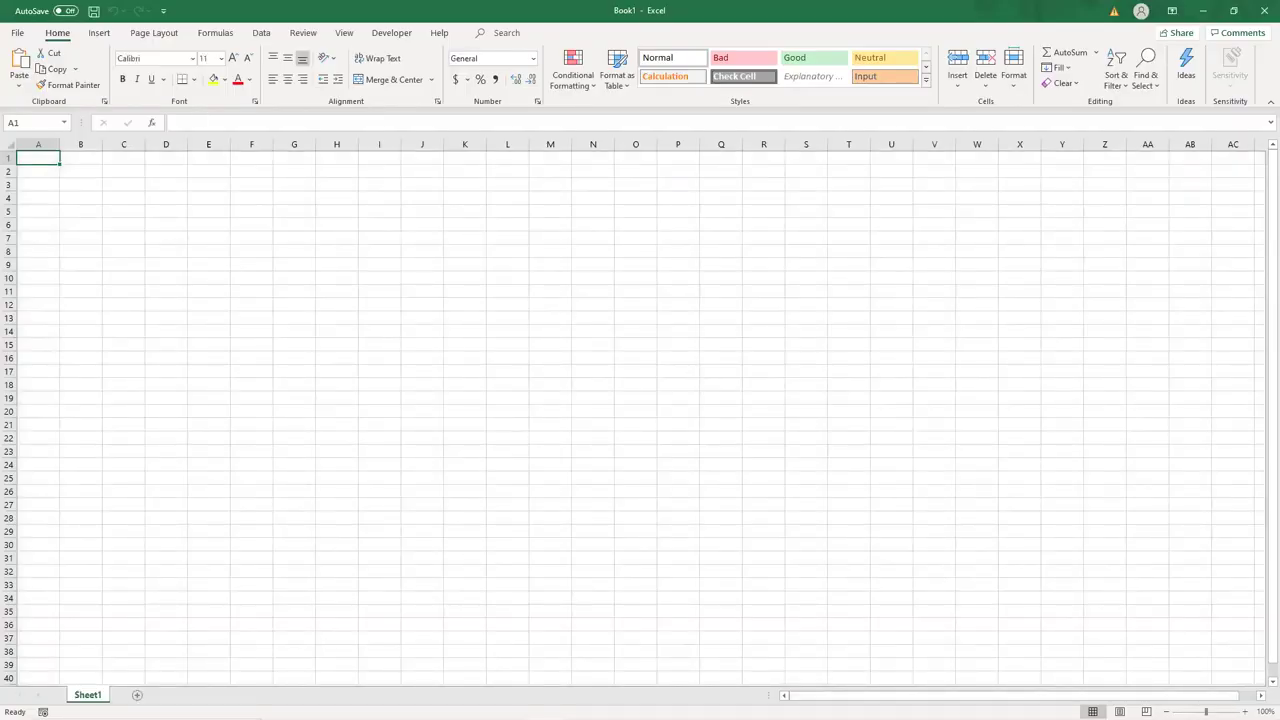
pyautogui.keyDown('ctrl'); pyautogui.scroll(6, 640, 410); pyautogui.keyUp('ctrl')
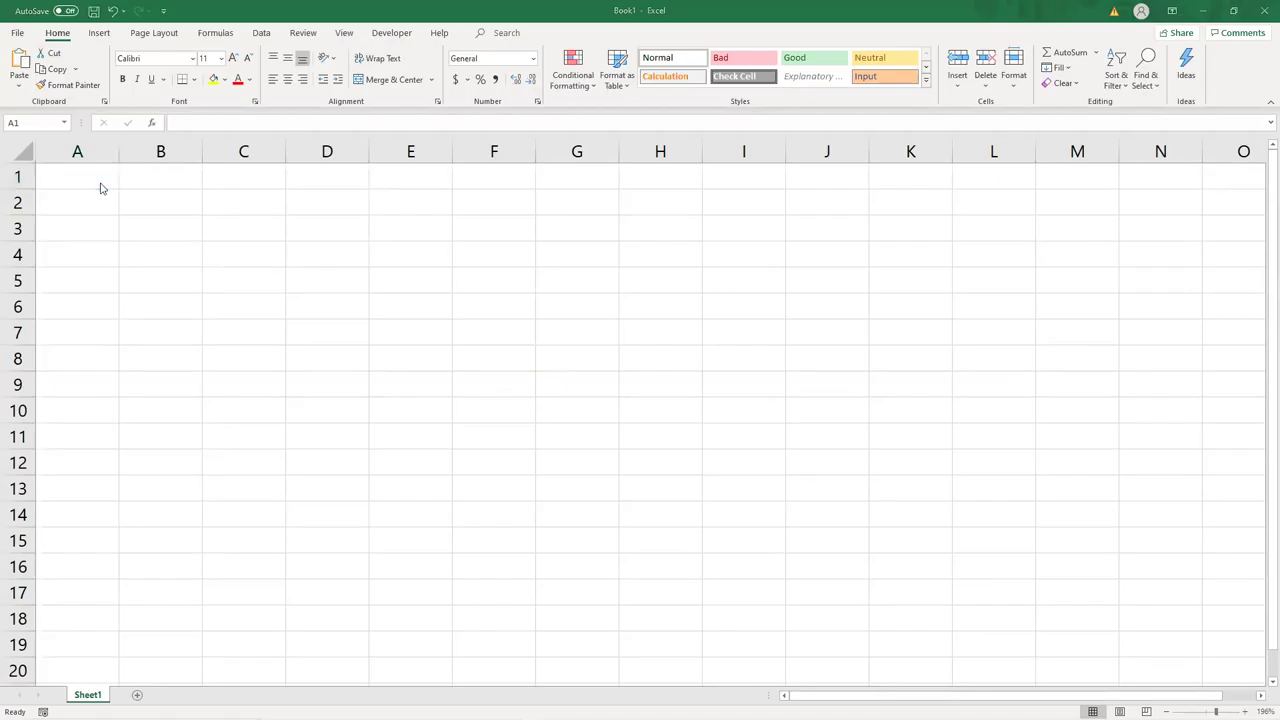
pyautogui.hotkey('alt', 'Tab')
pyautogui.hotkey('alt', 'Tab')
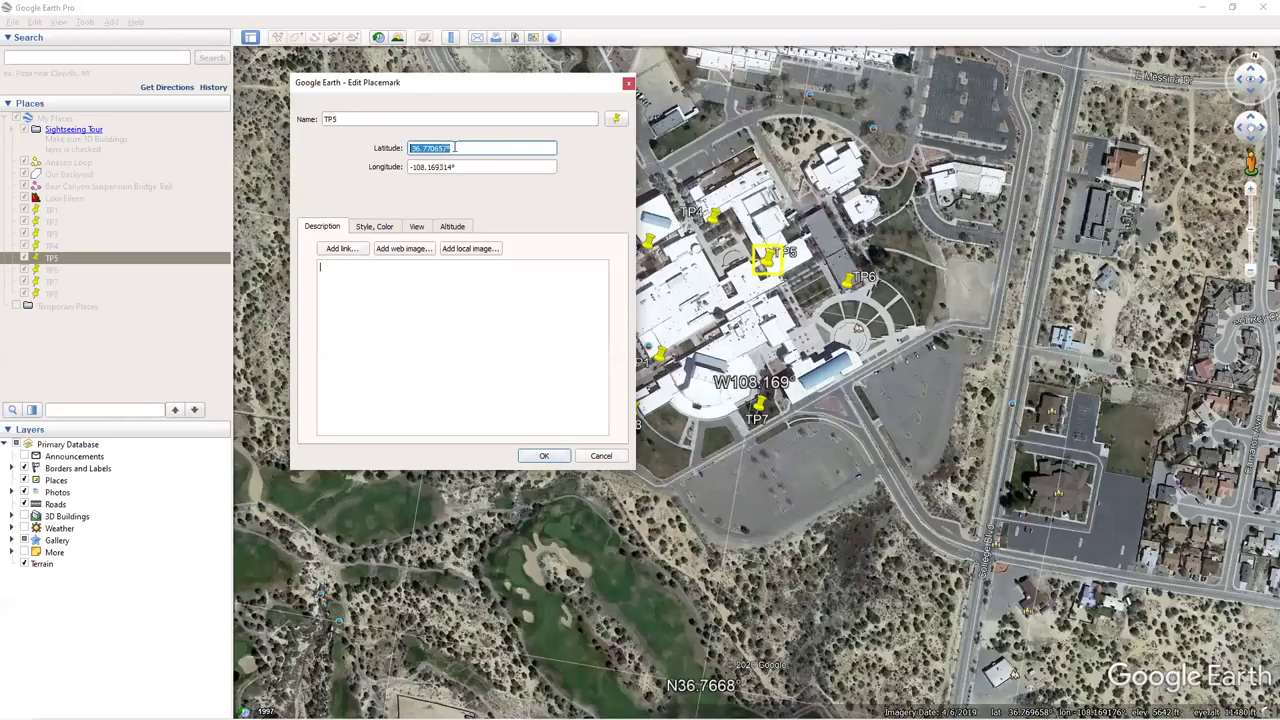
pyautogui.hotkey('alt', 'Tab')
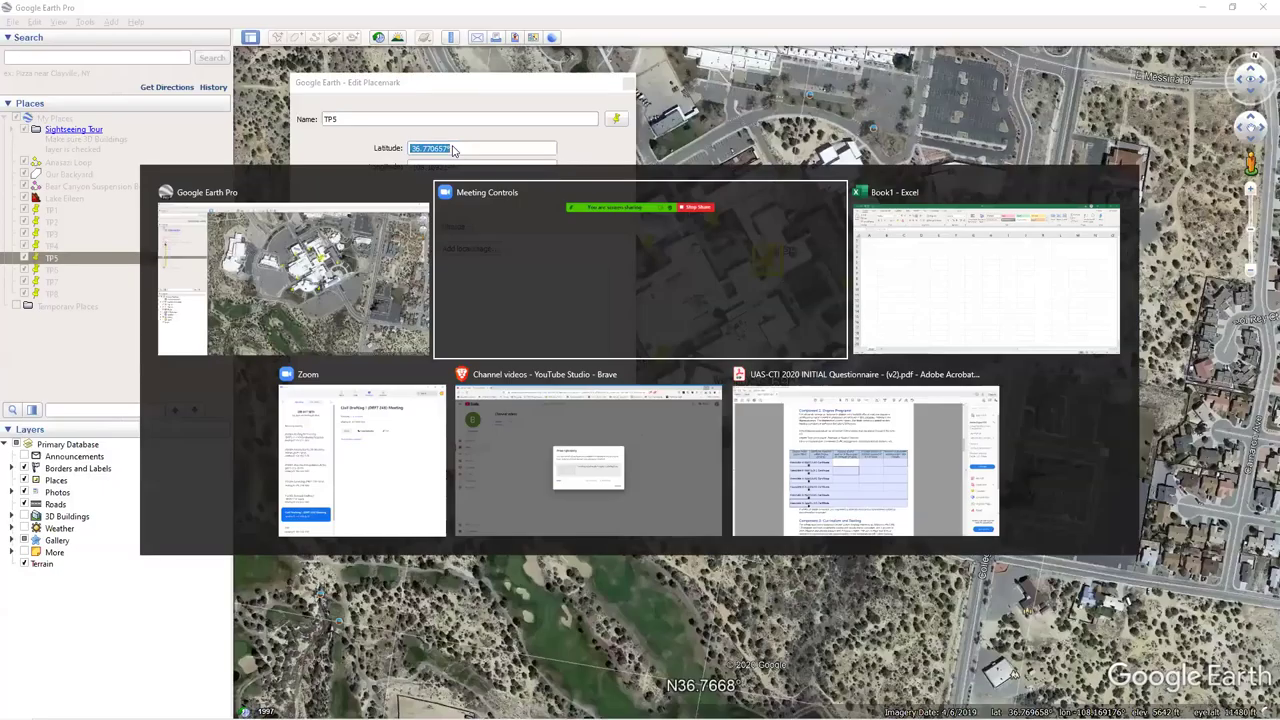
pyautogui.hotkey('alt', 'Tab')
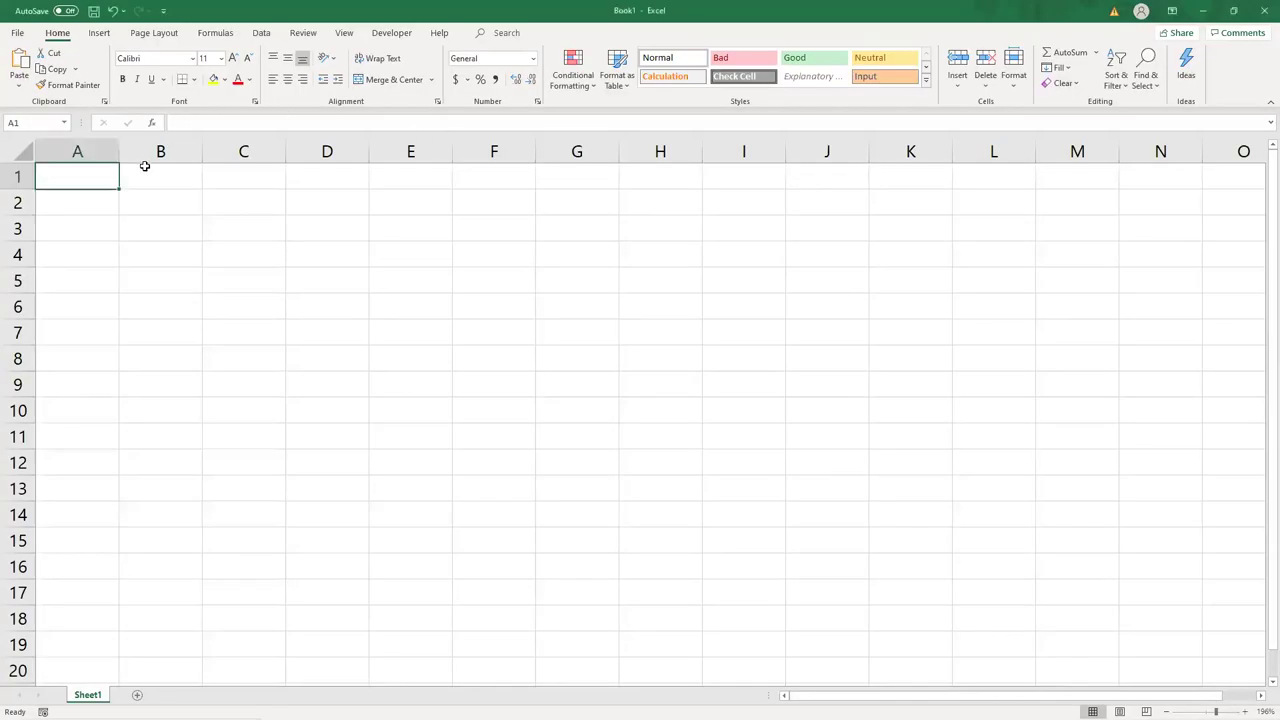
pyautogui.write('36.770657°')
pyautogui.click(141, 177)
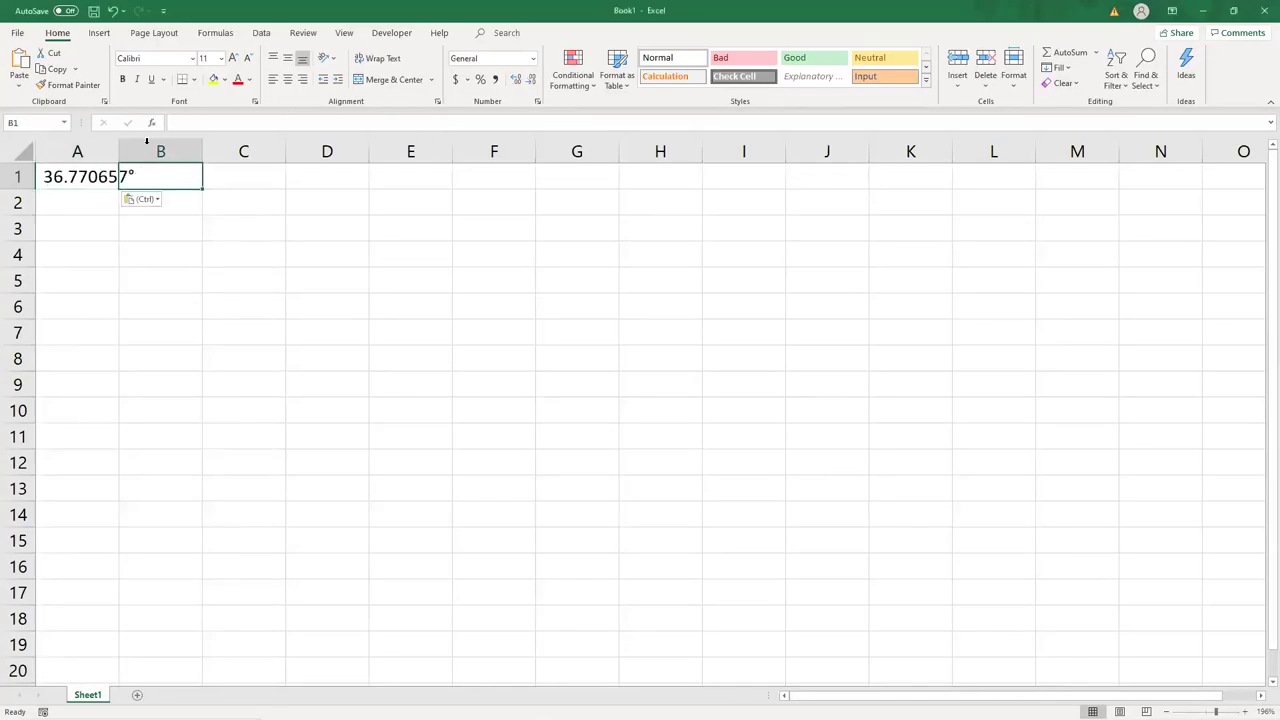
# Remove the degree symbol from the latitude in cell A1 so the entry is 36.770657.
pyautogui.click(80, 177)
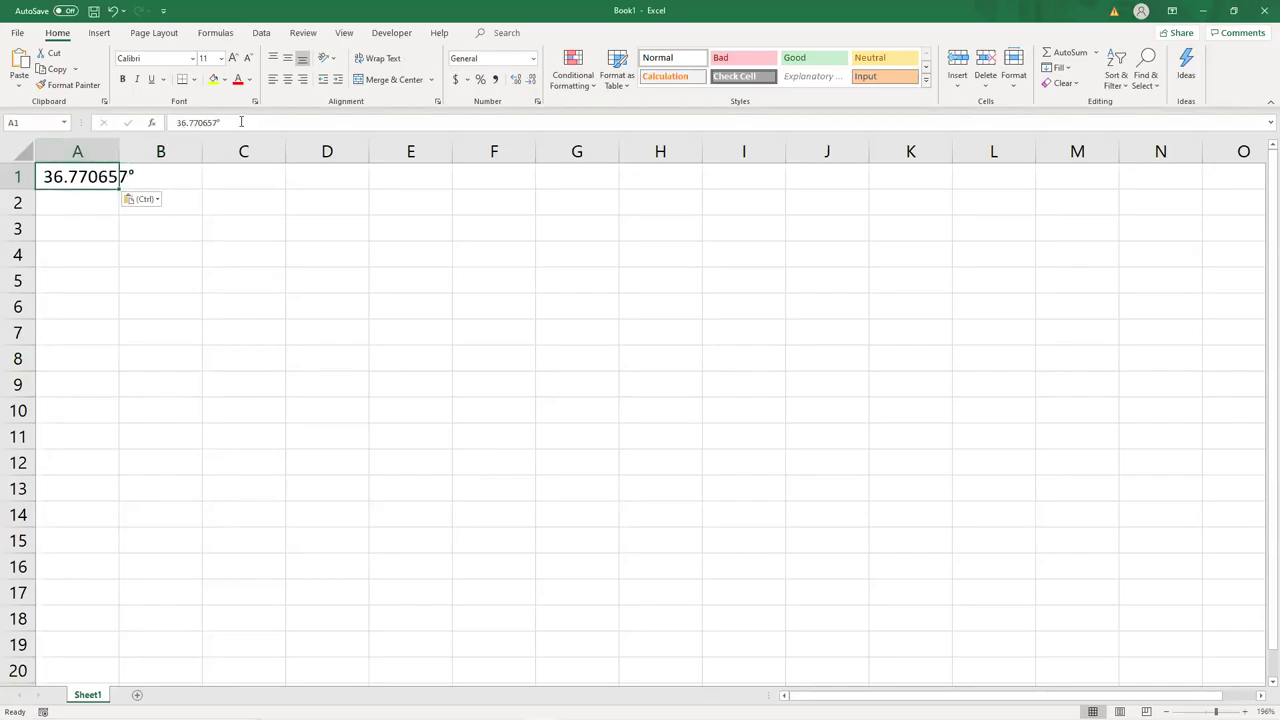
pyautogui.click(241, 122)
pyautogui.press('BackSpace')
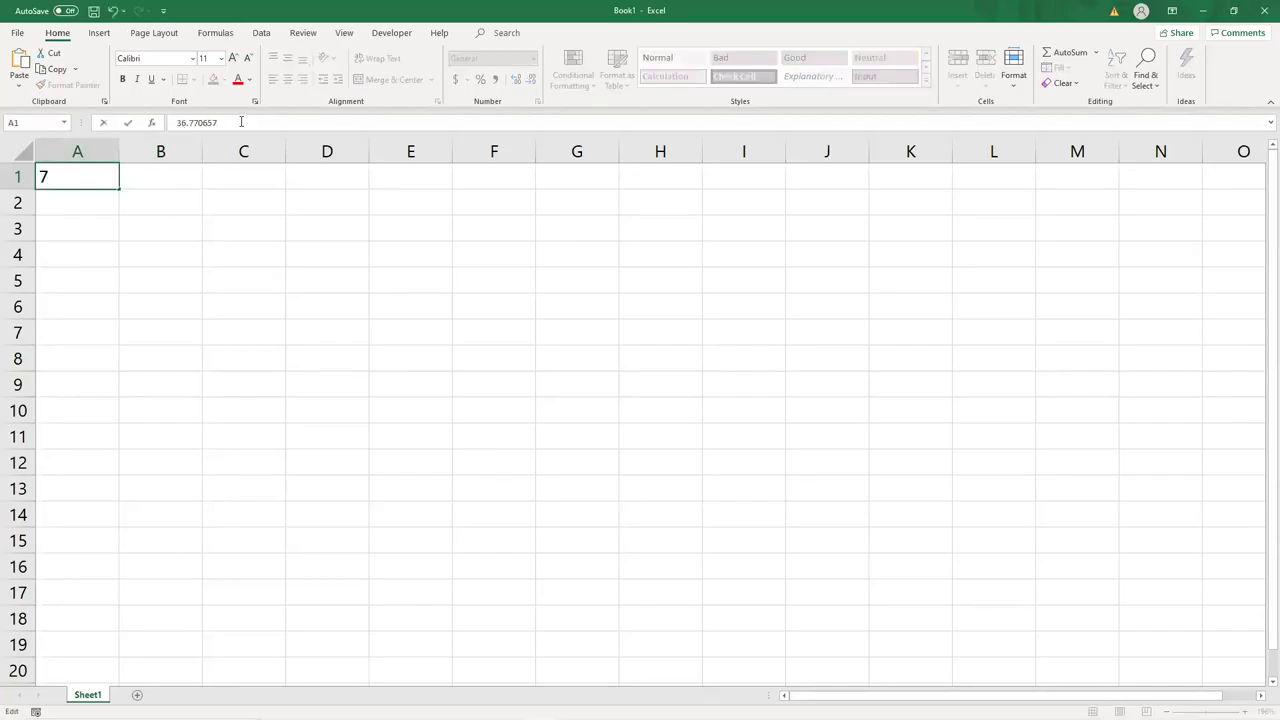
pyautogui.press('Return')
# Widen column A to fit the latitude and move the value from A1 to A2.
pyautogui.moveTo(118, 152); pyautogui.dragTo(157, 151)
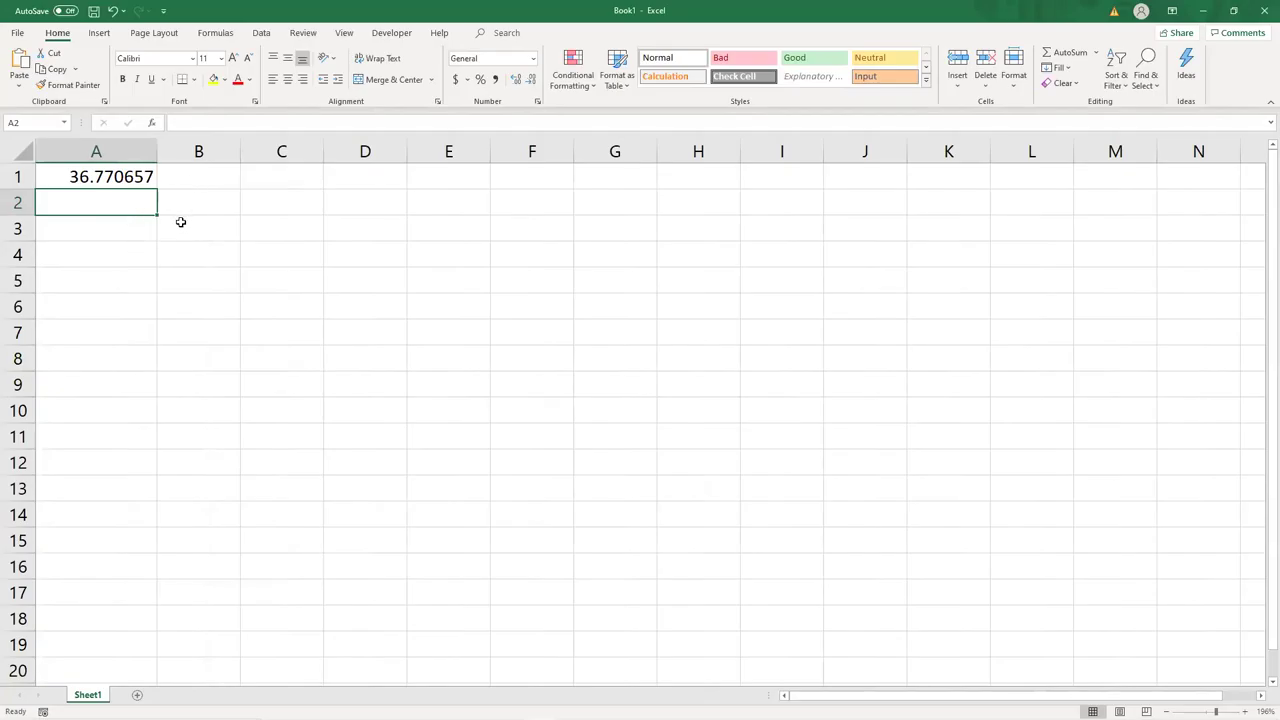
pyautogui.click(110, 180)
pyautogui.moveTo(117, 189)
pyautogui.mouseDown()
pyautogui.moveTo(121, 216)
pyautogui.moveTo(117, 203)
pyautogui.mouseUp()
# Enter the column headers DD, D, M and S in cells A1 through D1.
pyautogui.click(130, 175)
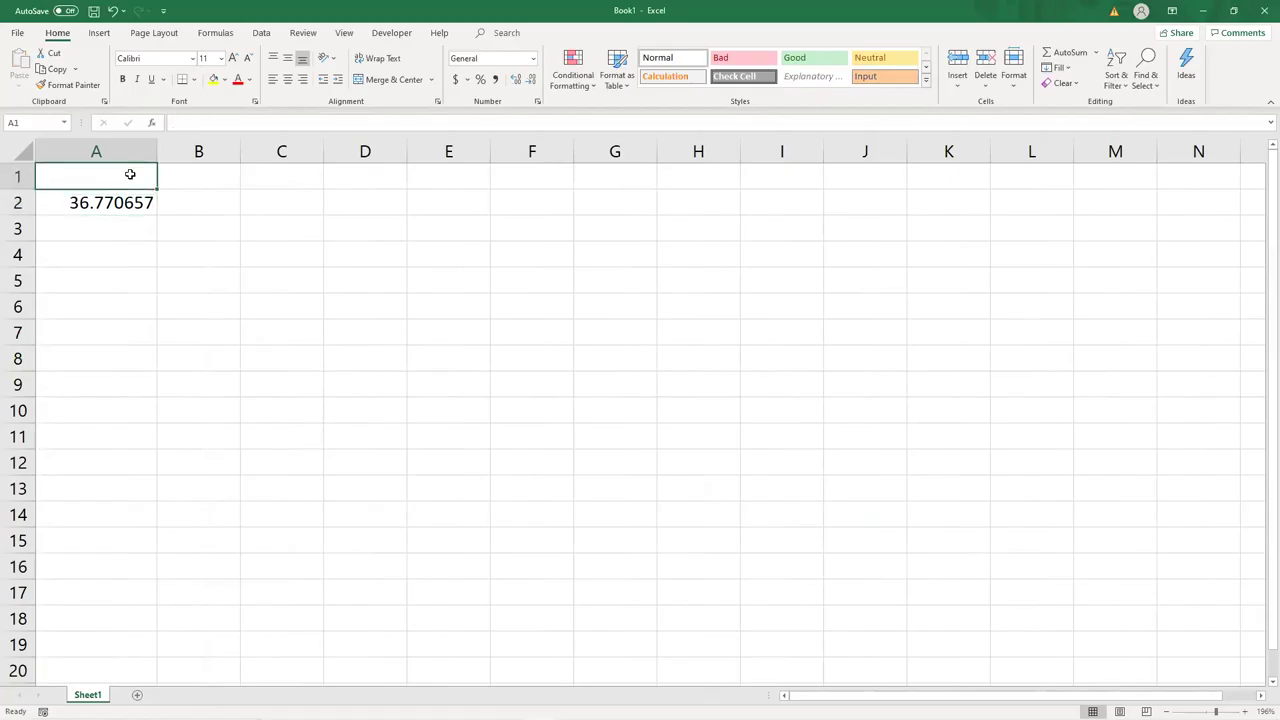
pyautogui.write('DD')
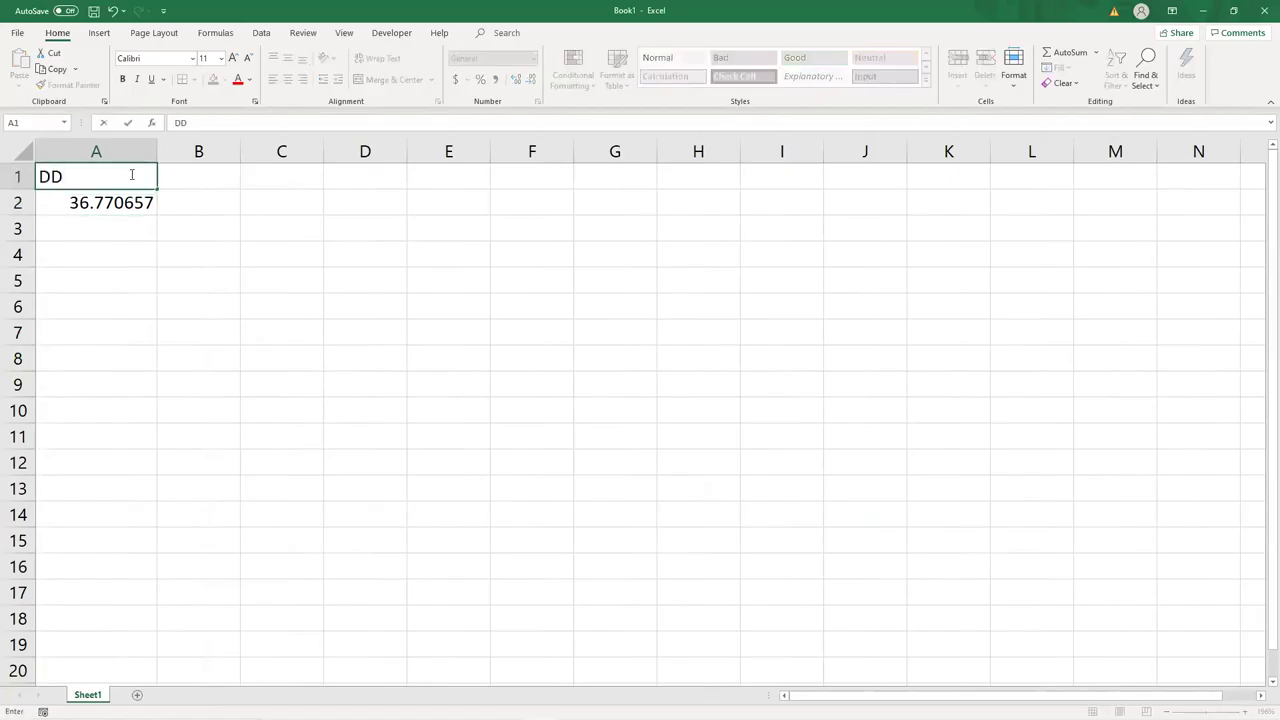
pyautogui.press('Tab')
pyautogui.write('D')
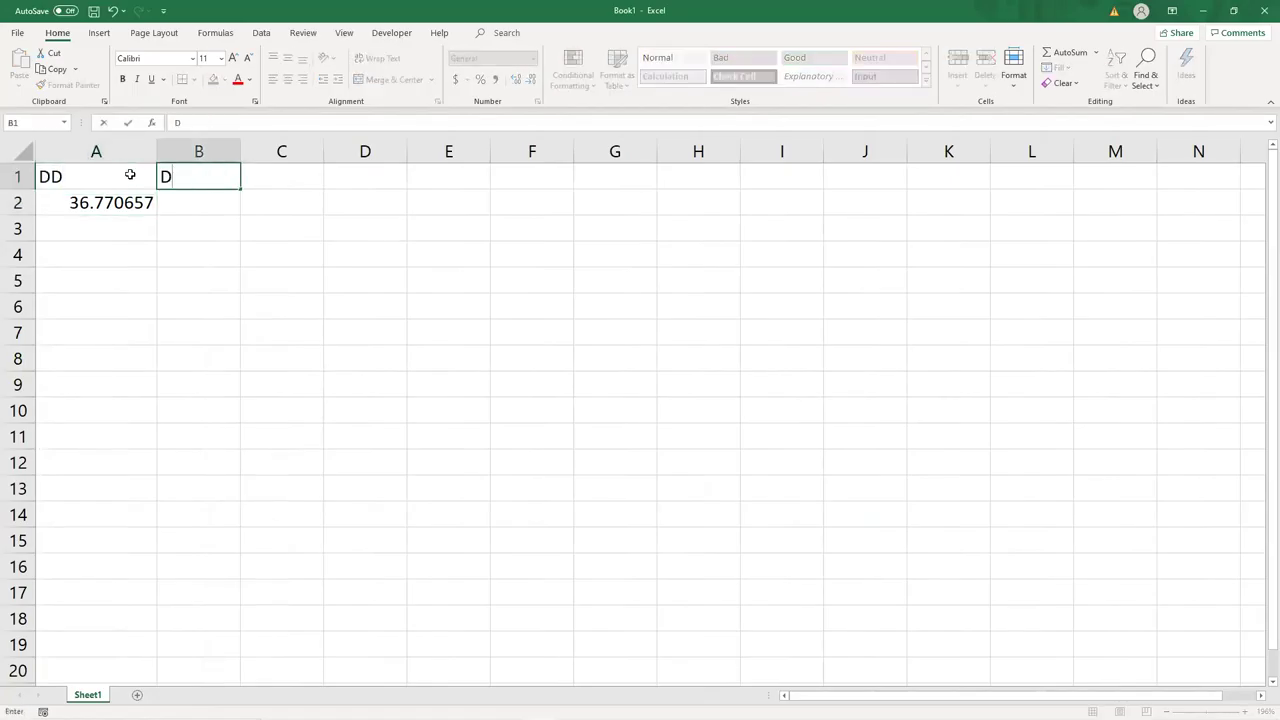
pyautogui.press('Tab')
pyautogui.write('M')
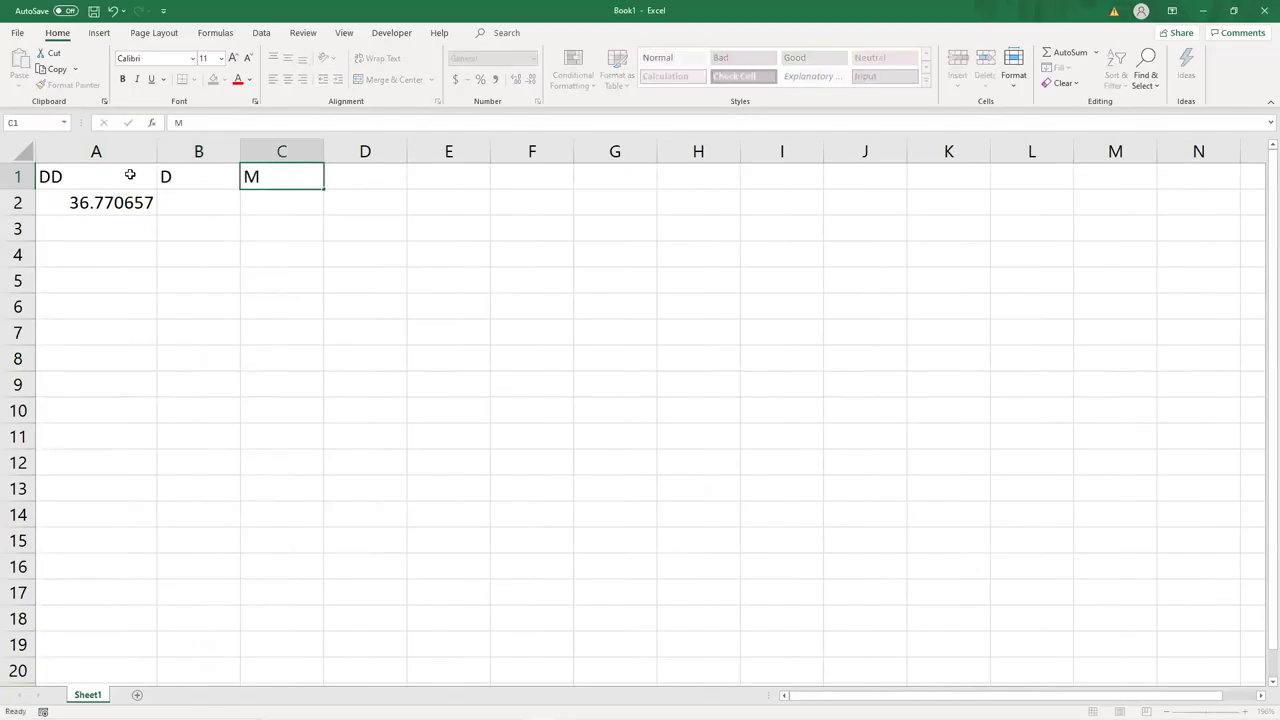
pyautogui.press('Tab')
pyautogui.write('S')
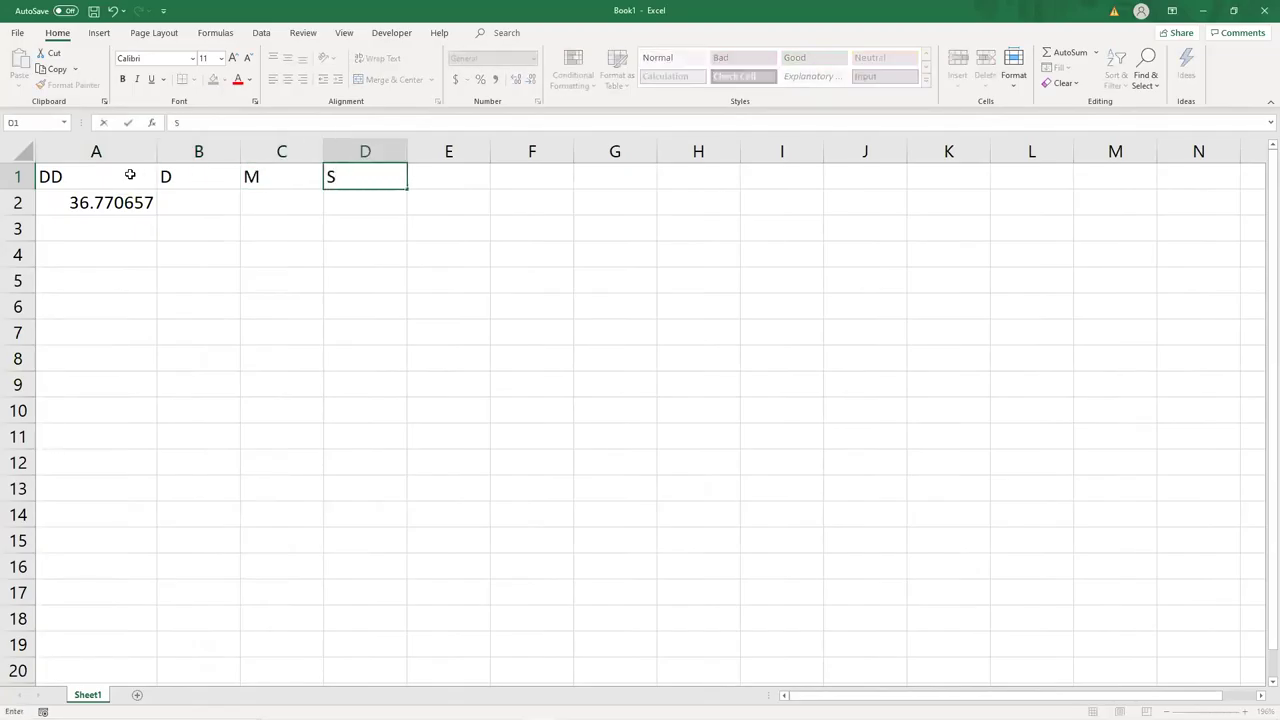
pyautogui.press('Return')
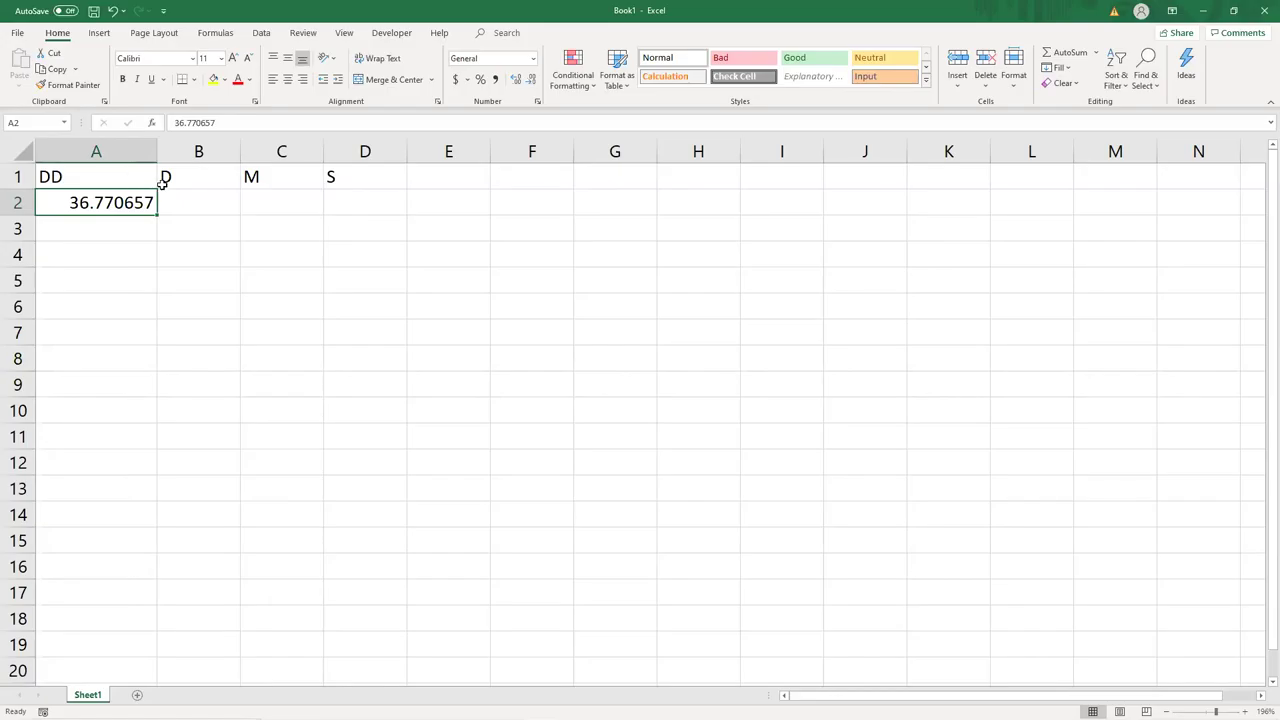
# Extract the whole degrees in cell B2 with the formula =TRUNC(A2).
pyautogui.click(190, 196)
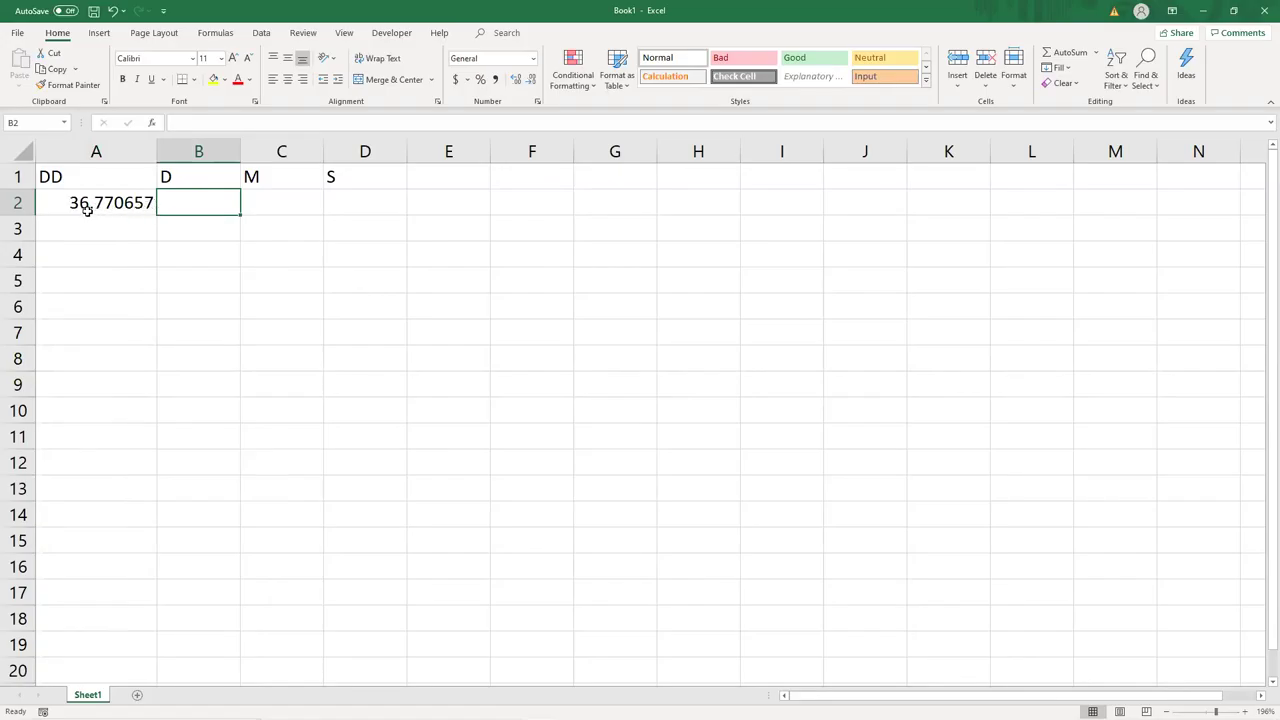
pyautogui.write('=')
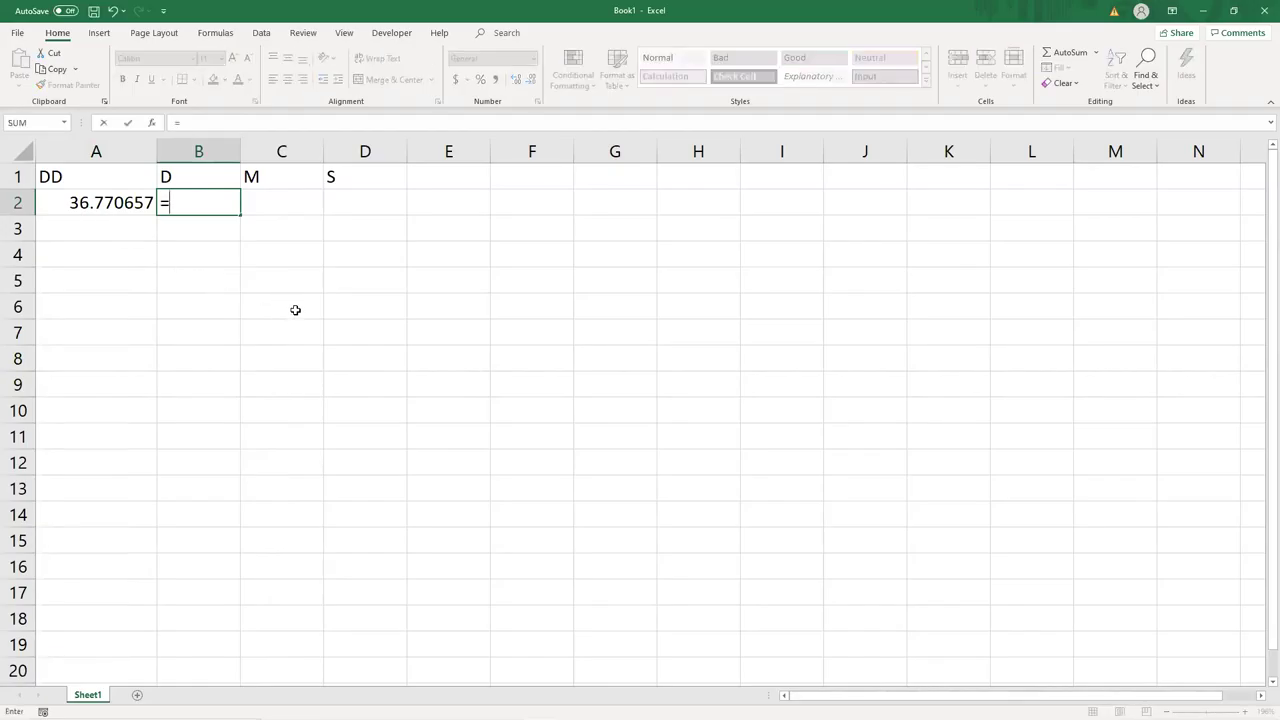
pyautogui.write('trunc')
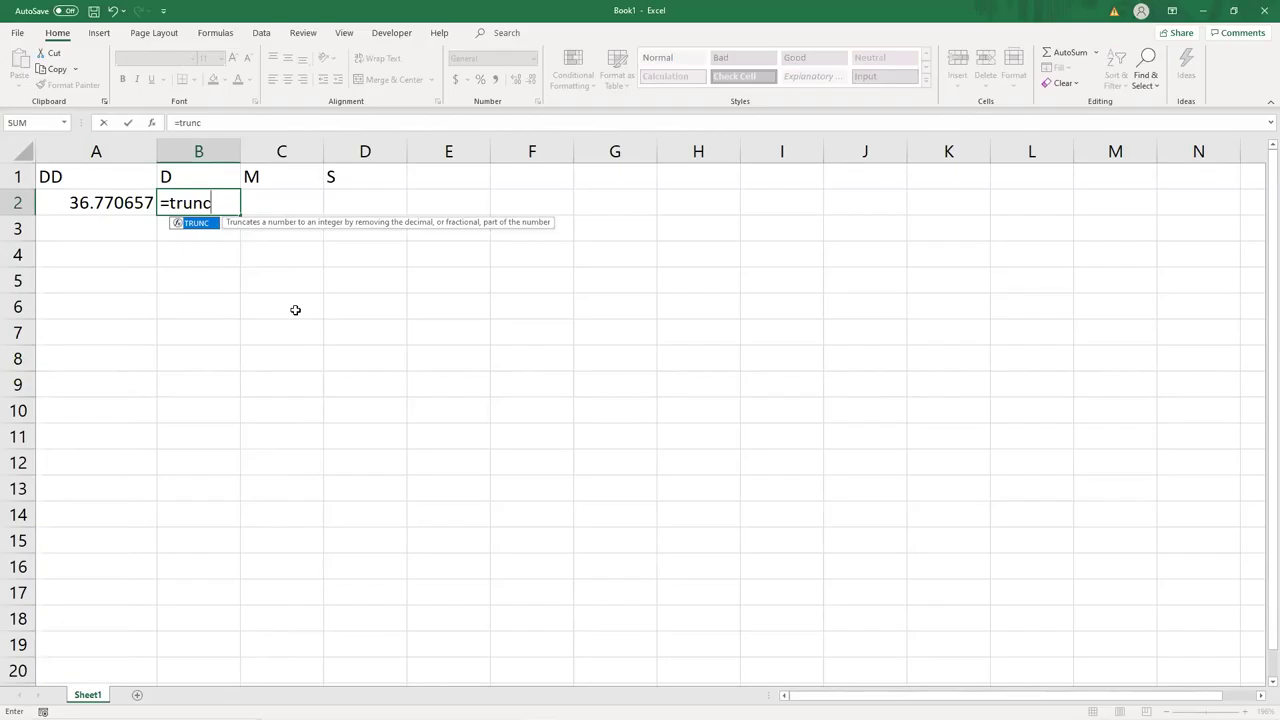
pyautogui.write('(')
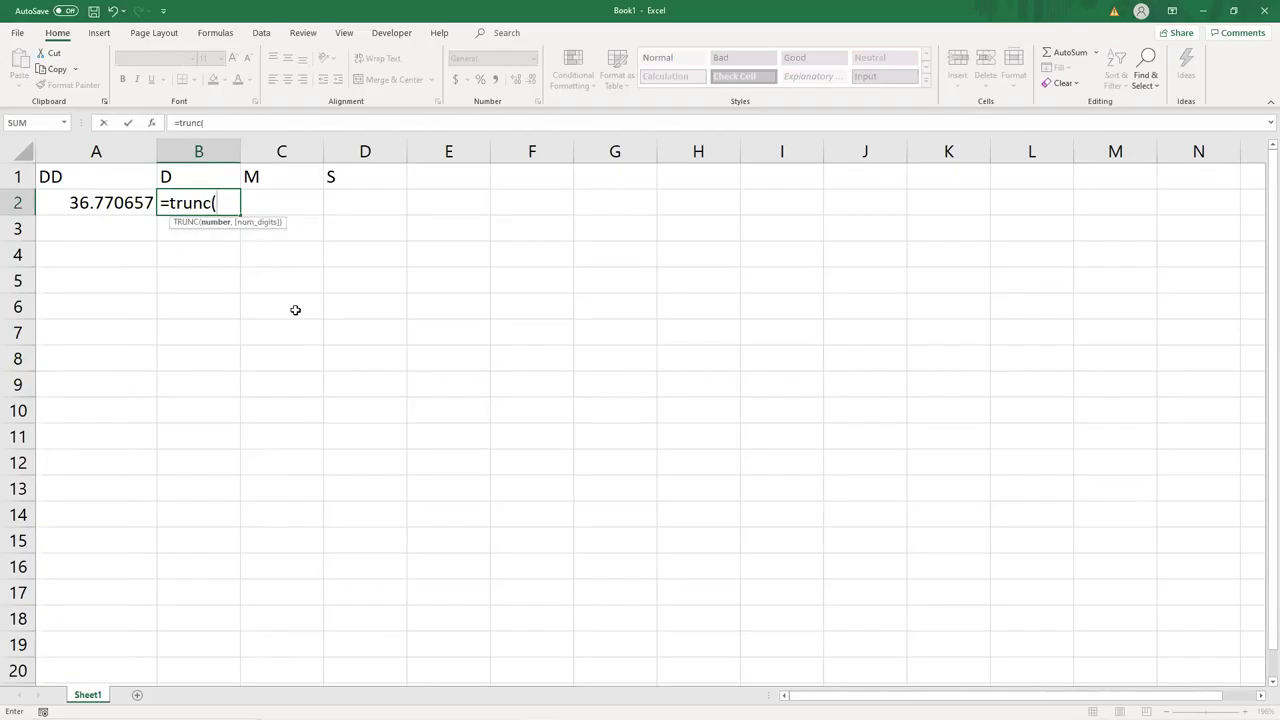
pyautogui.click(99, 198)
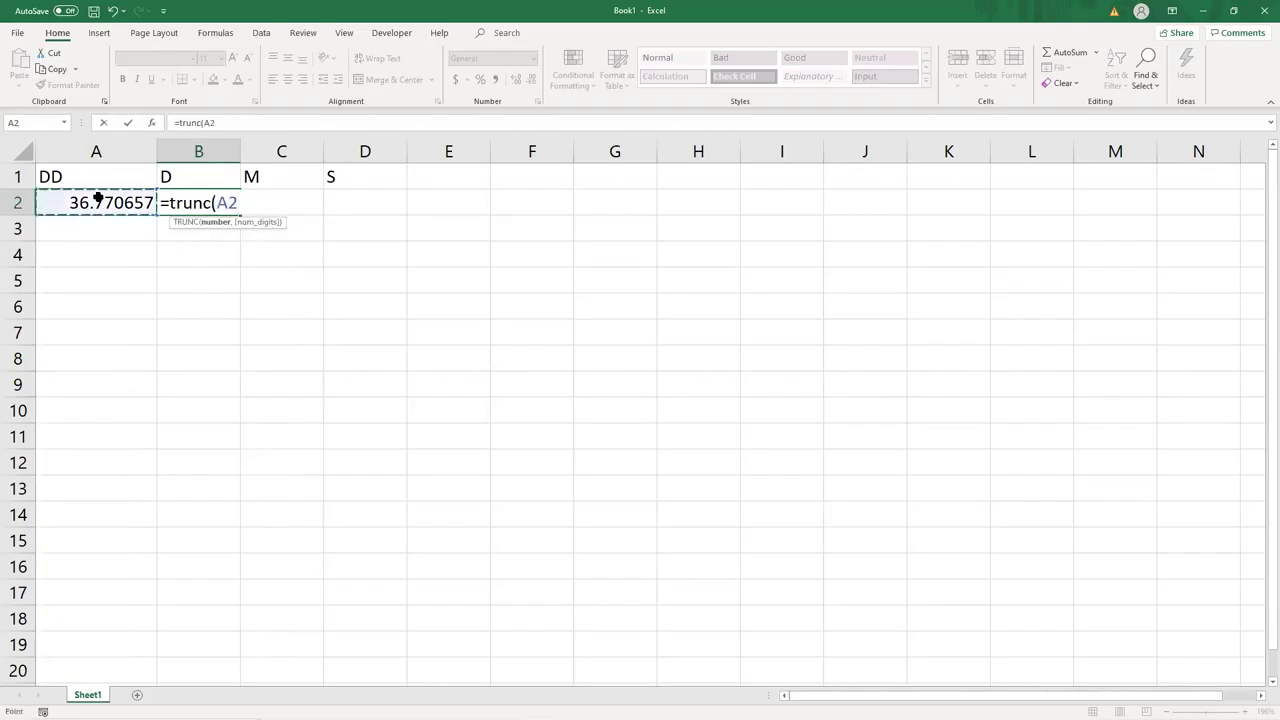
pyautogui.write(')')
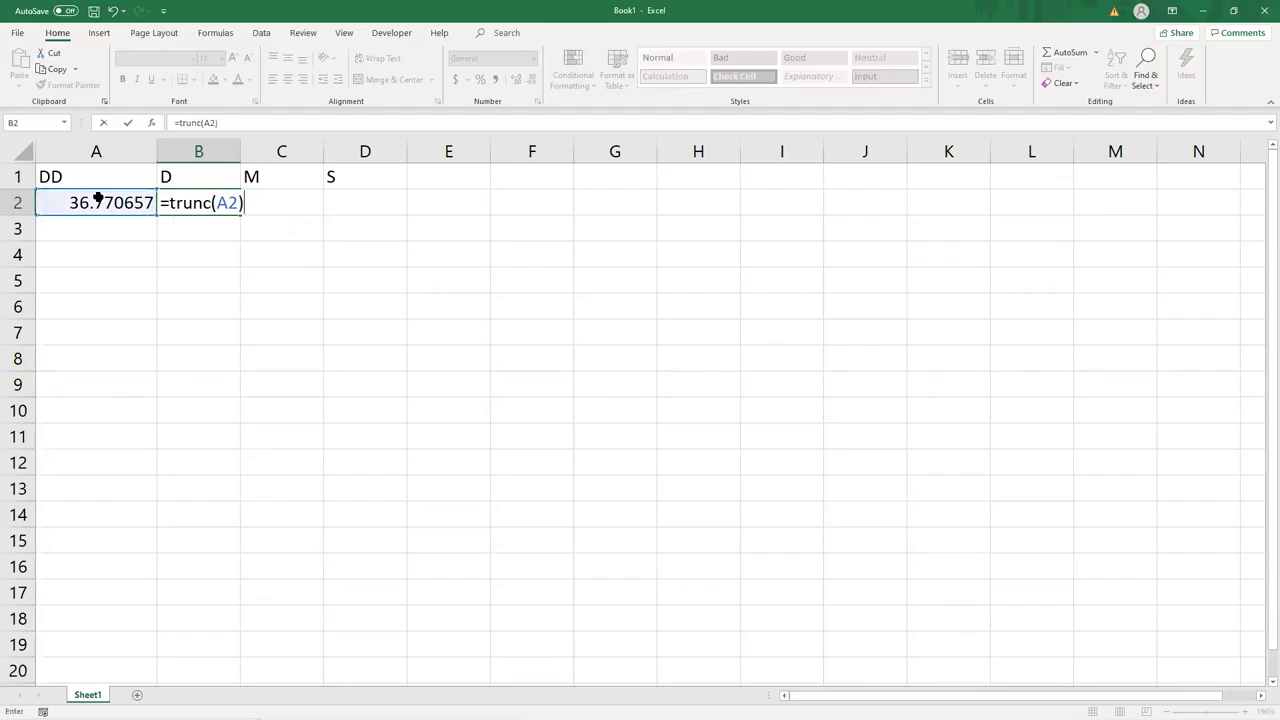
pyautogui.press('Return')
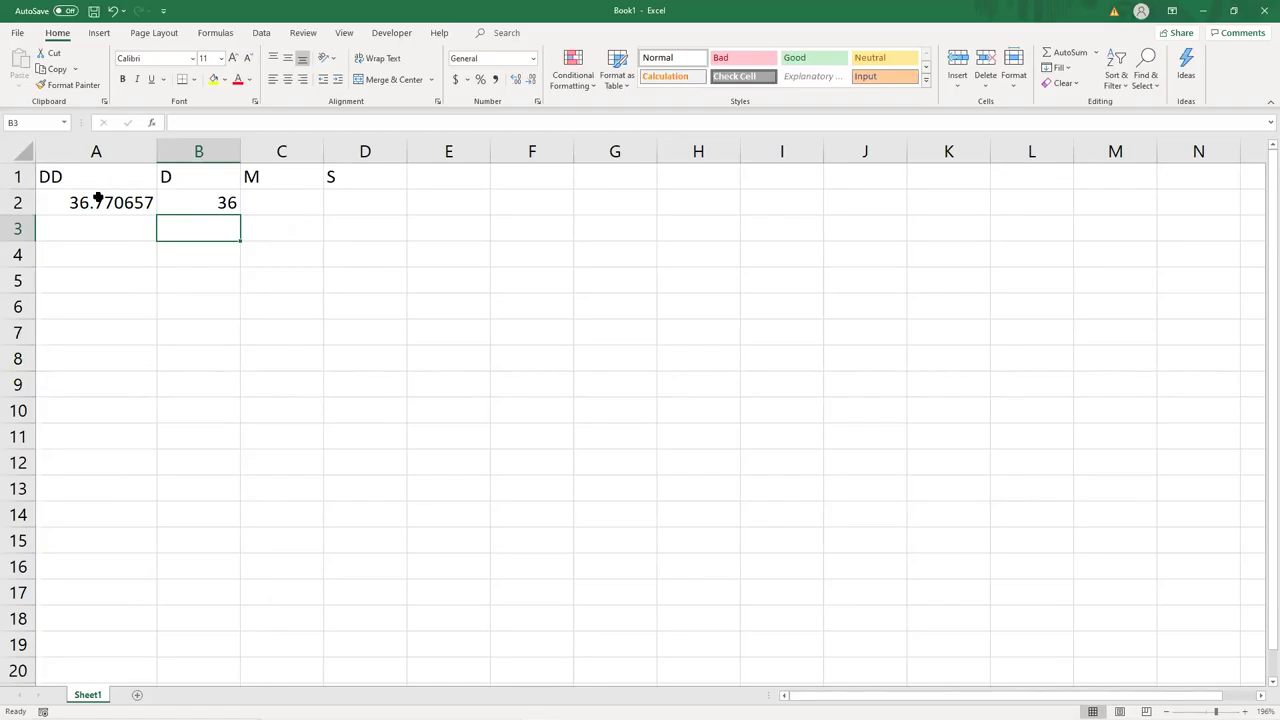
# Calculate the decimal part of the degrees in cell C2 with =A2-B2 and widen column C.
pyautogui.press('Up')
pyautogui.press('Right')
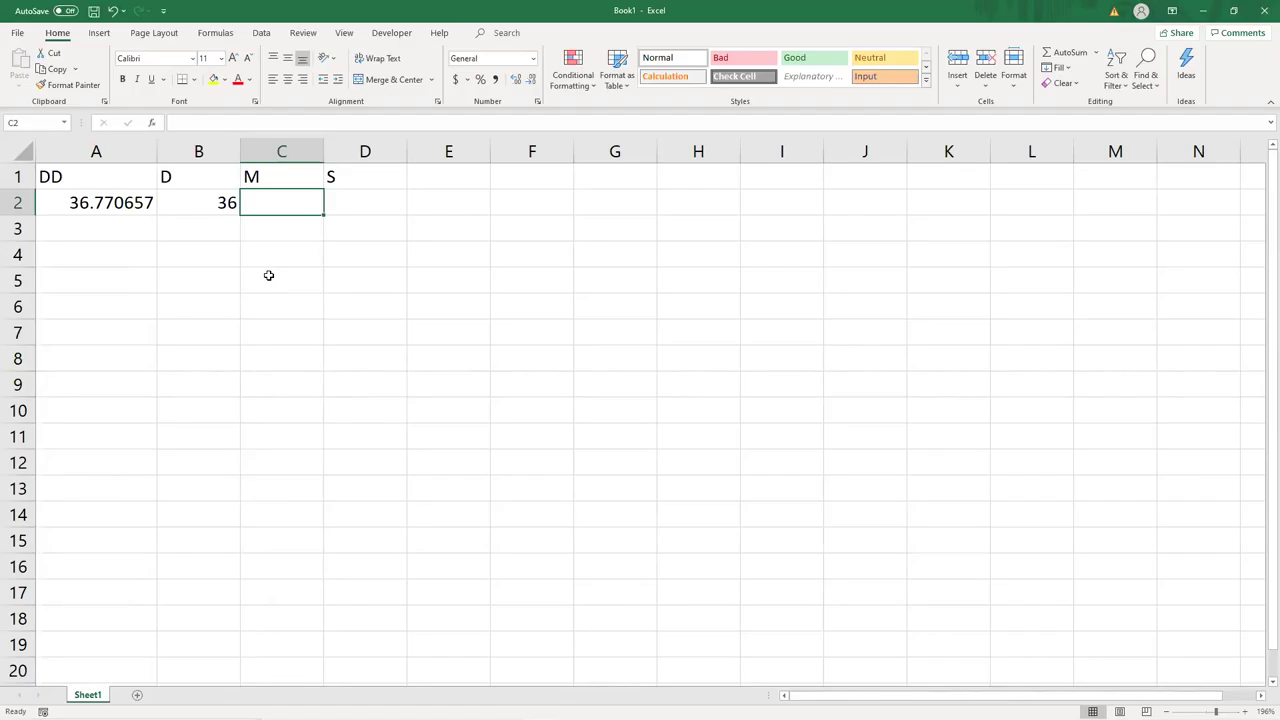
pyautogui.write('=')
pyautogui.click(103, 205)
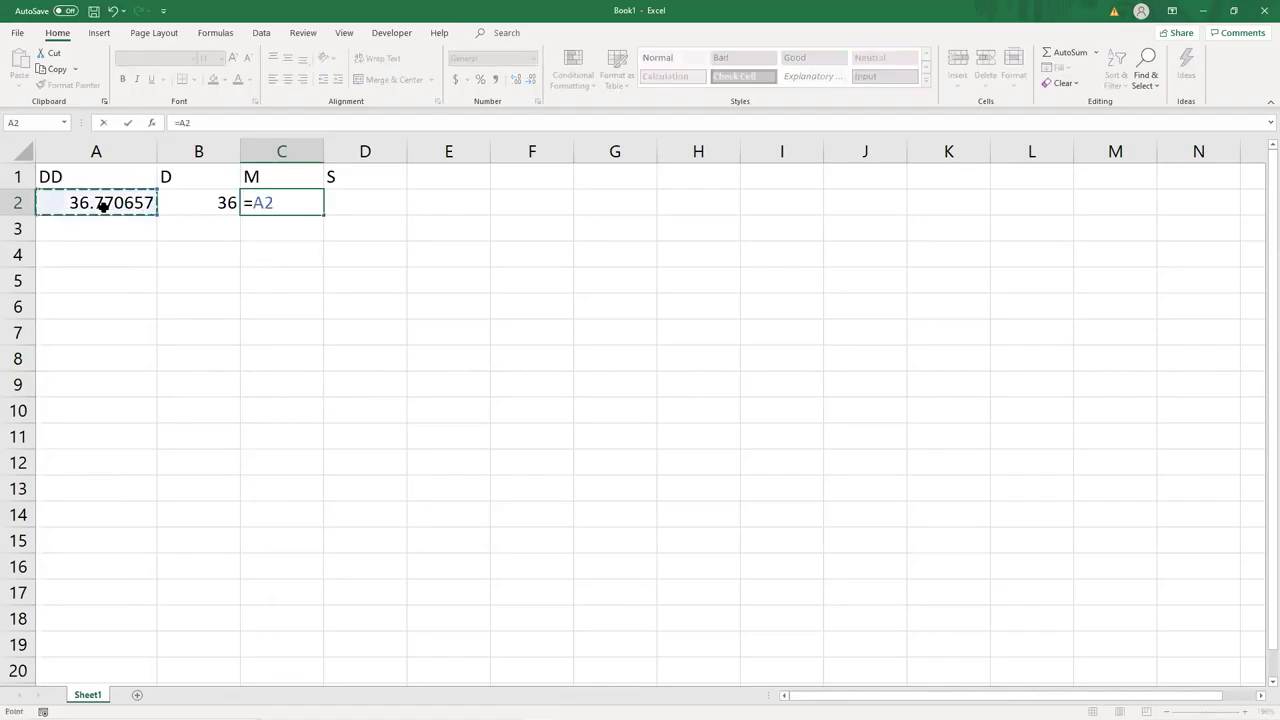
pyautogui.write('-')
pyautogui.click(193, 202)
pyautogui.press('Return')
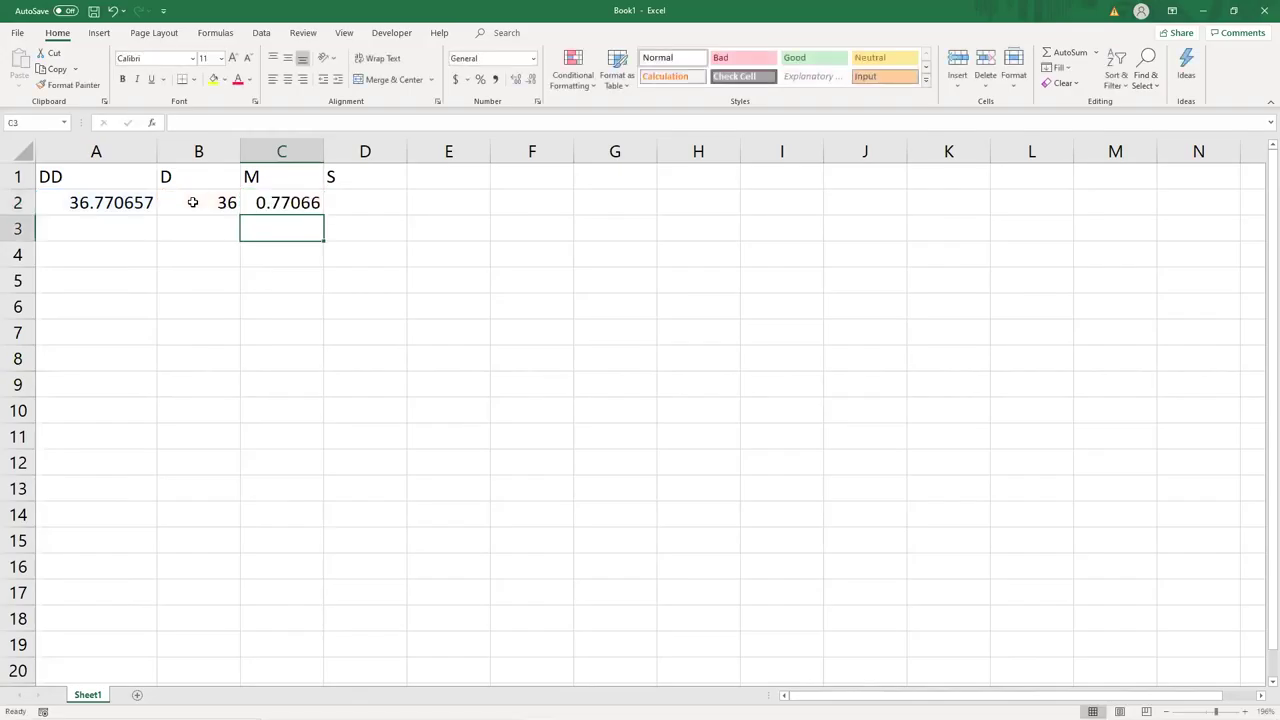
pyautogui.moveTo(323, 150); pyautogui.dragTo(375, 147)
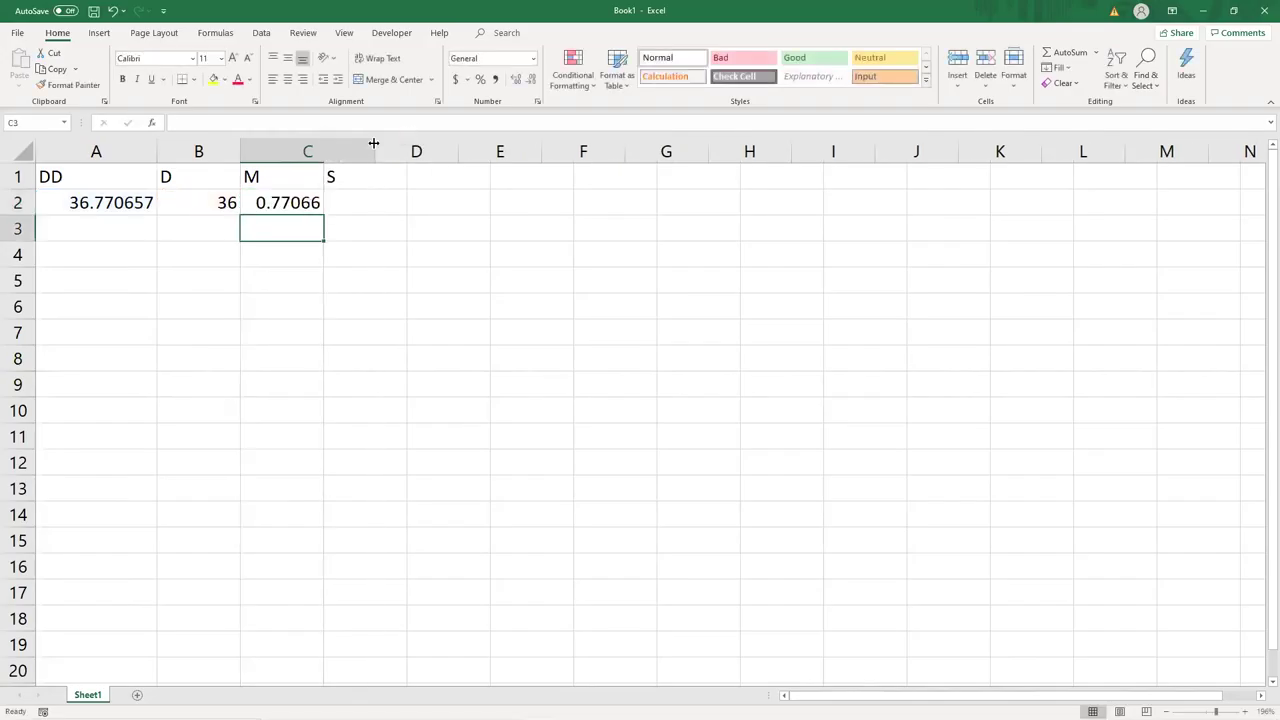
# Replace the formula in cell C2 with the remainder example =MOD(4,3).
pyautogui.doubleClick(329, 206)
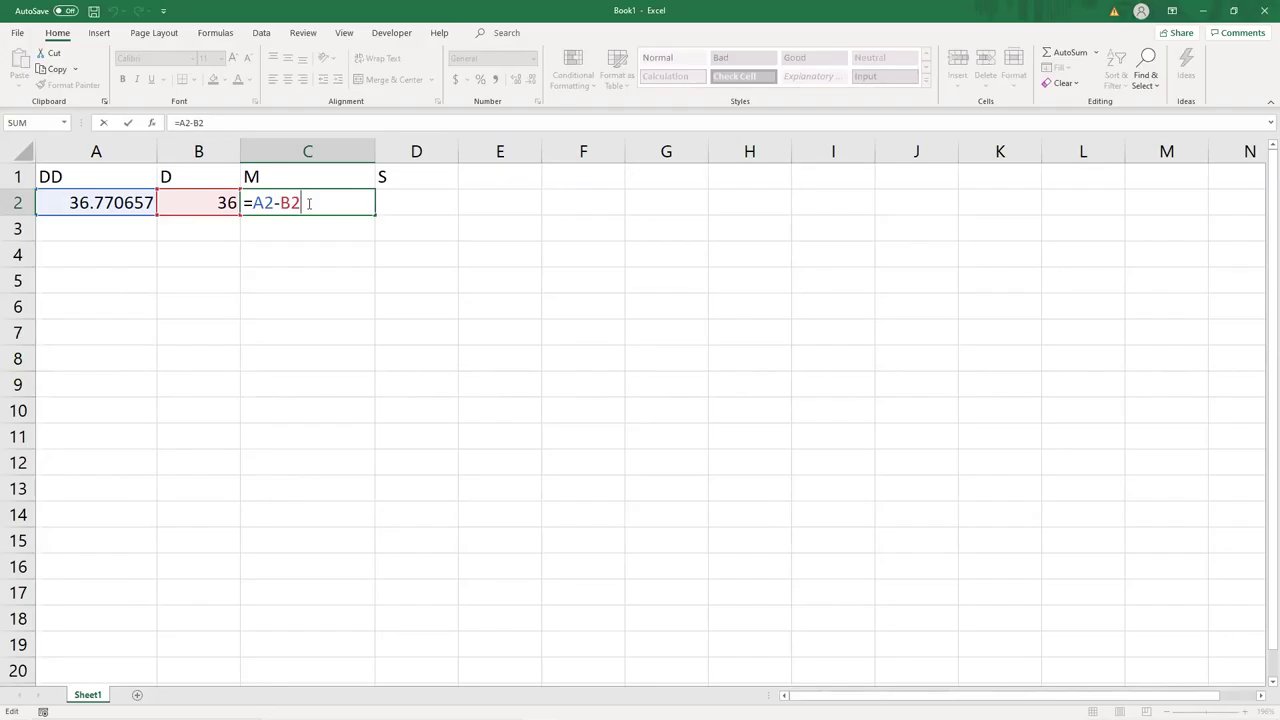
pyautogui.press('BackSpace')
pyautogui.press('BackSpace')
pyautogui.press('BackSpace')
pyautogui.press('BackSpace')
pyautogui.press('BackSpace')
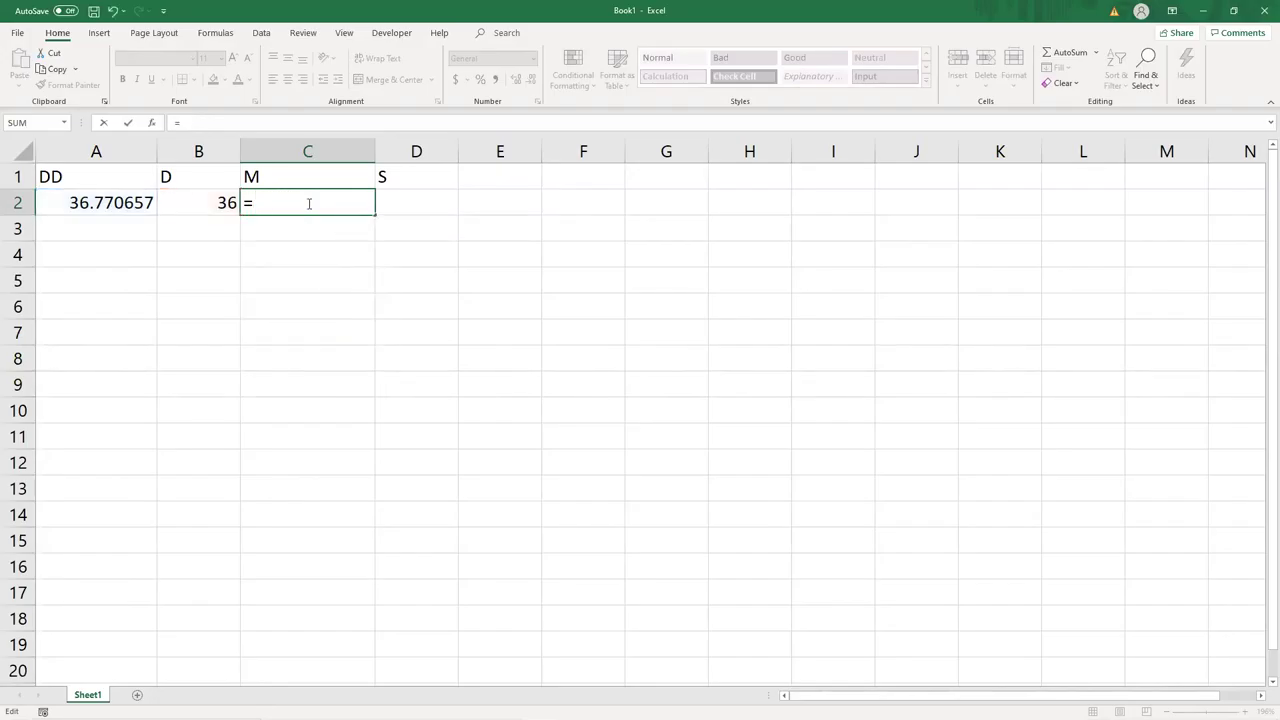
pyautogui.write('mod')
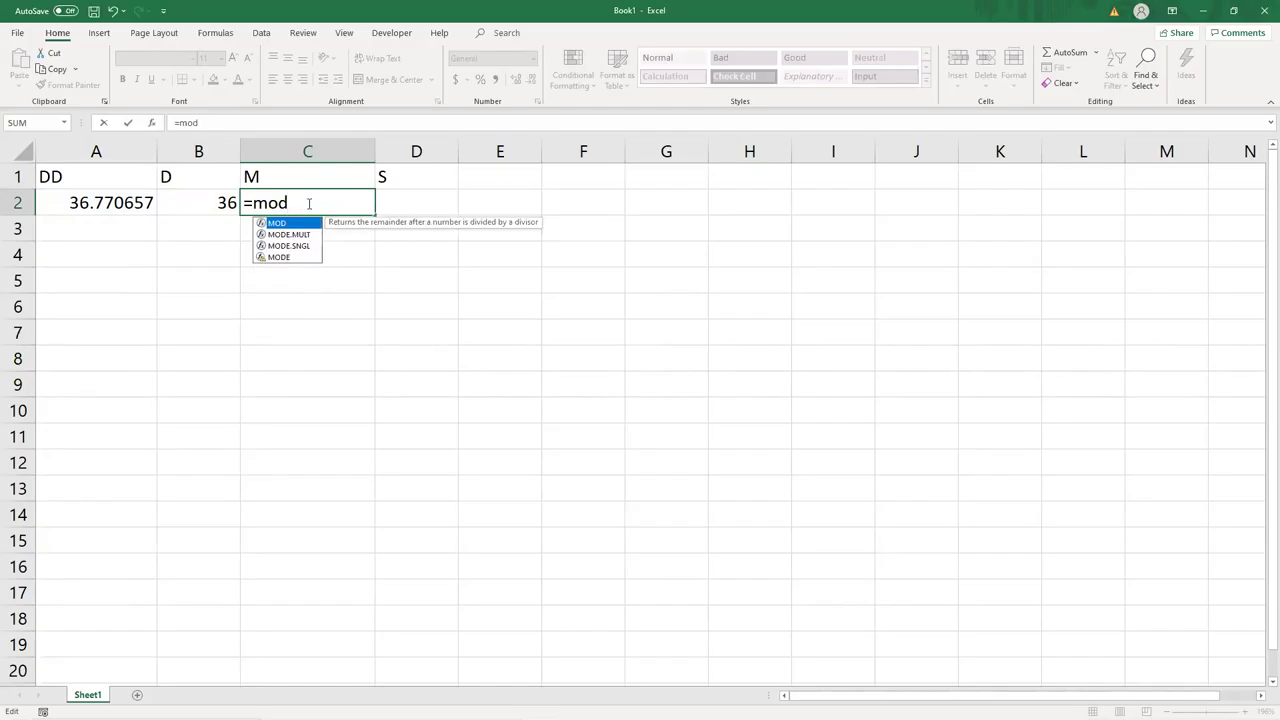
pyautogui.write('(4/')
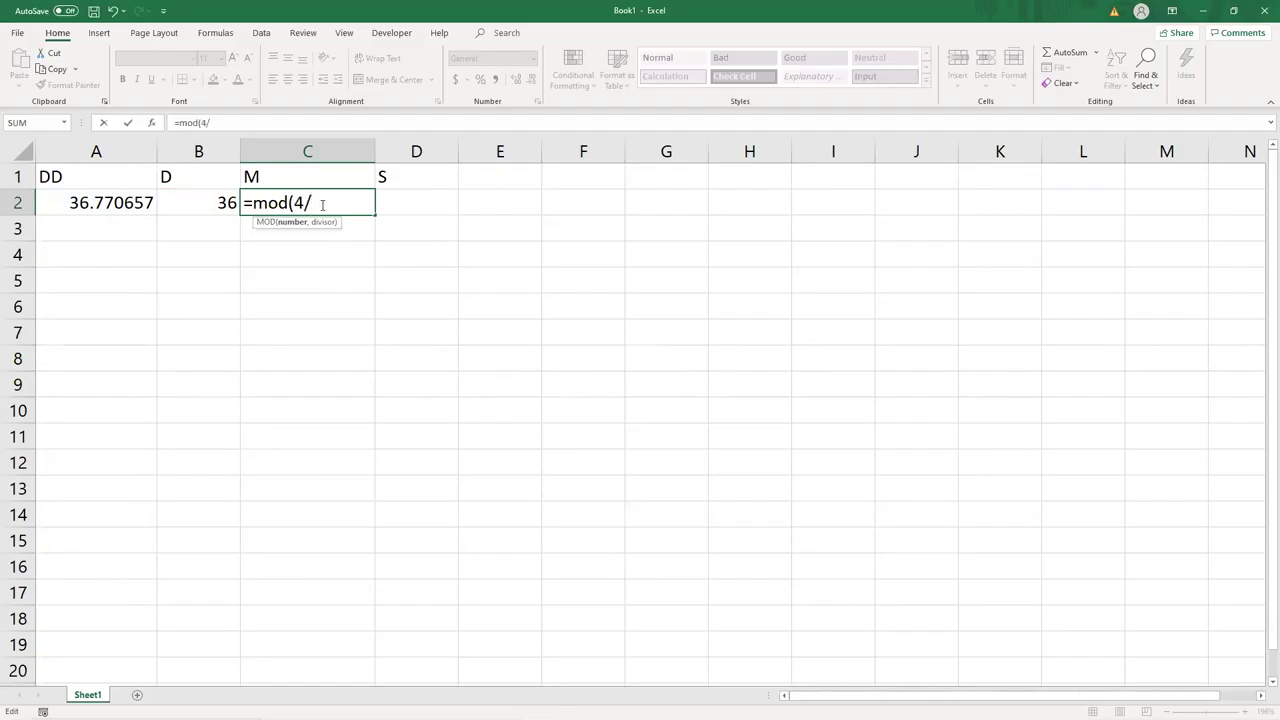
pyautogui.press('BackSpace')
pyautogui.write(',3)')
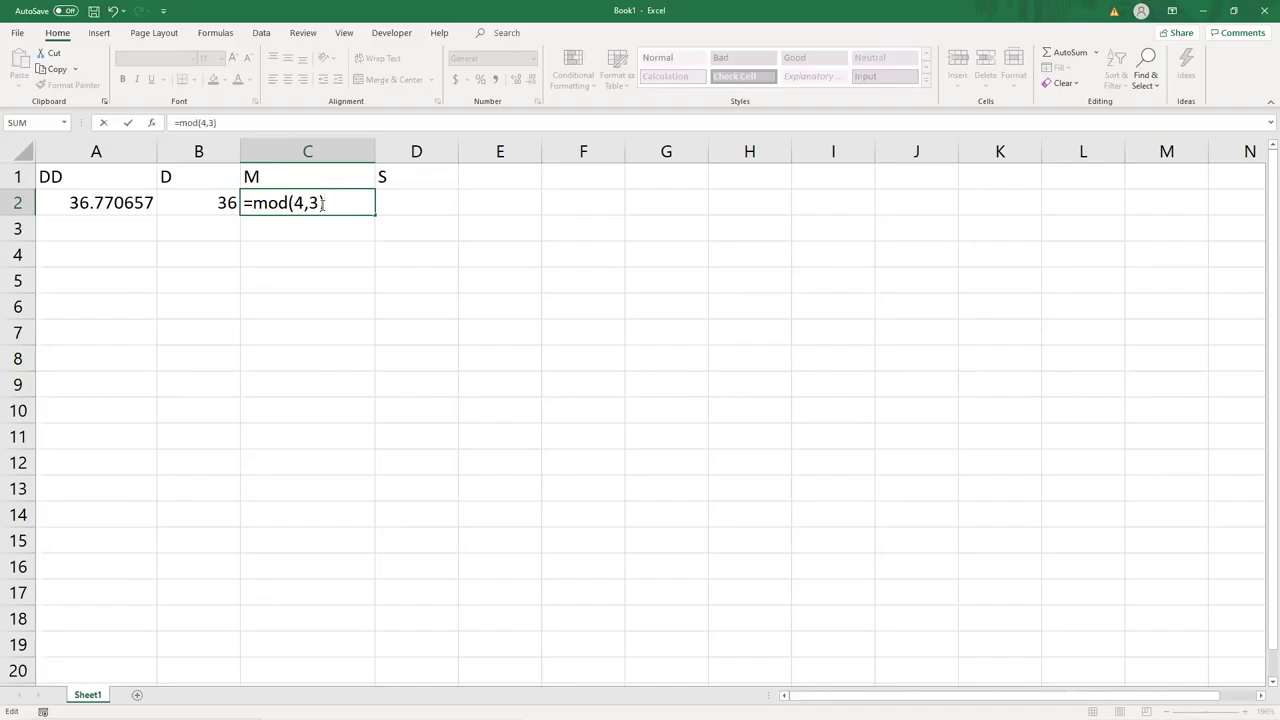
pyautogui.press('Return')
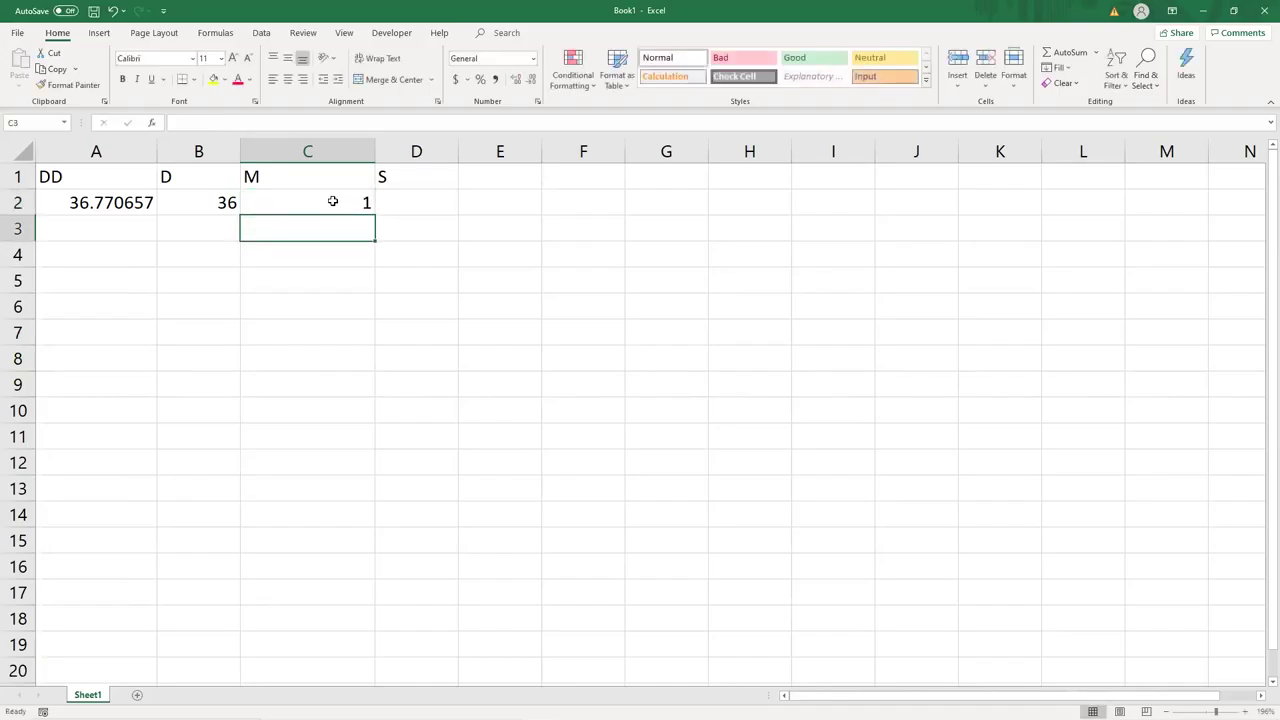
# Change the formula in cell C2 to =MOD(4/3,1) to return the decimal part of the quotient.
pyautogui.doubleClick(333, 202)
pyautogui.click(325, 202)
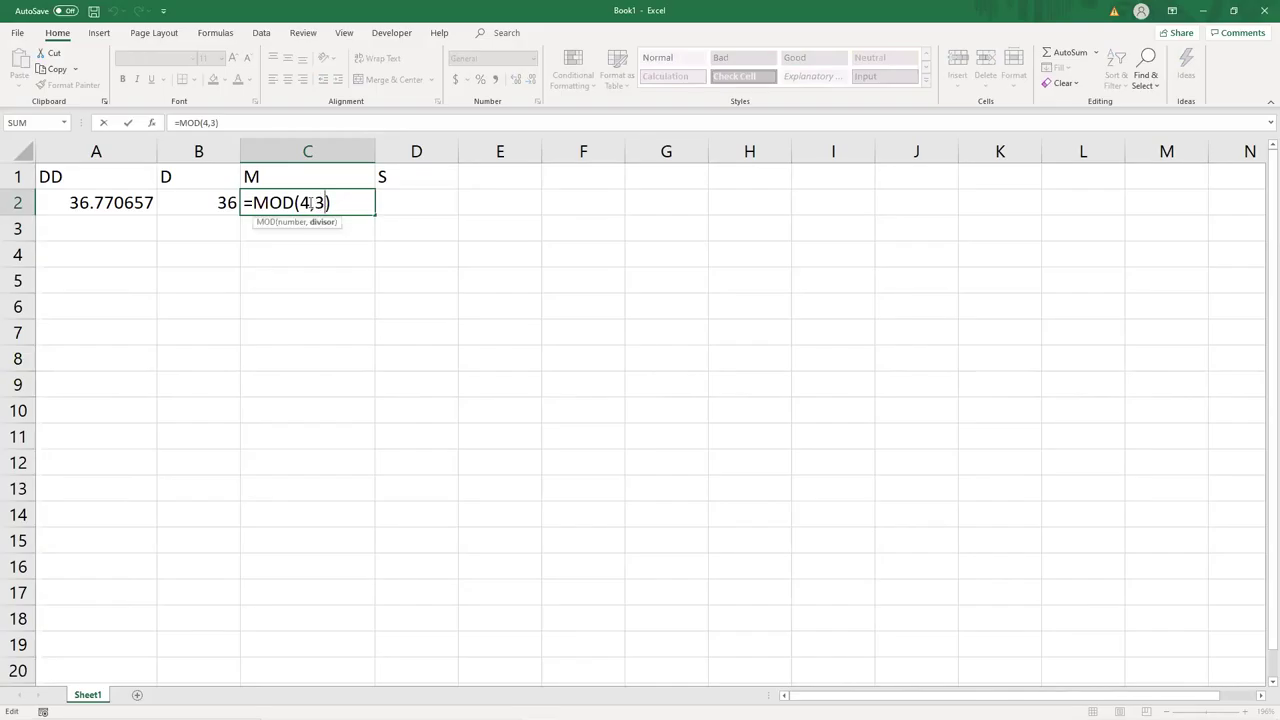
pyautogui.click(310, 203)
pyautogui.click(325, 201)
pyautogui.press('BackSpace')
pyautogui.press('BackSpace')
pyautogui.press('BackSpace')
pyautogui.press('BackSpace')
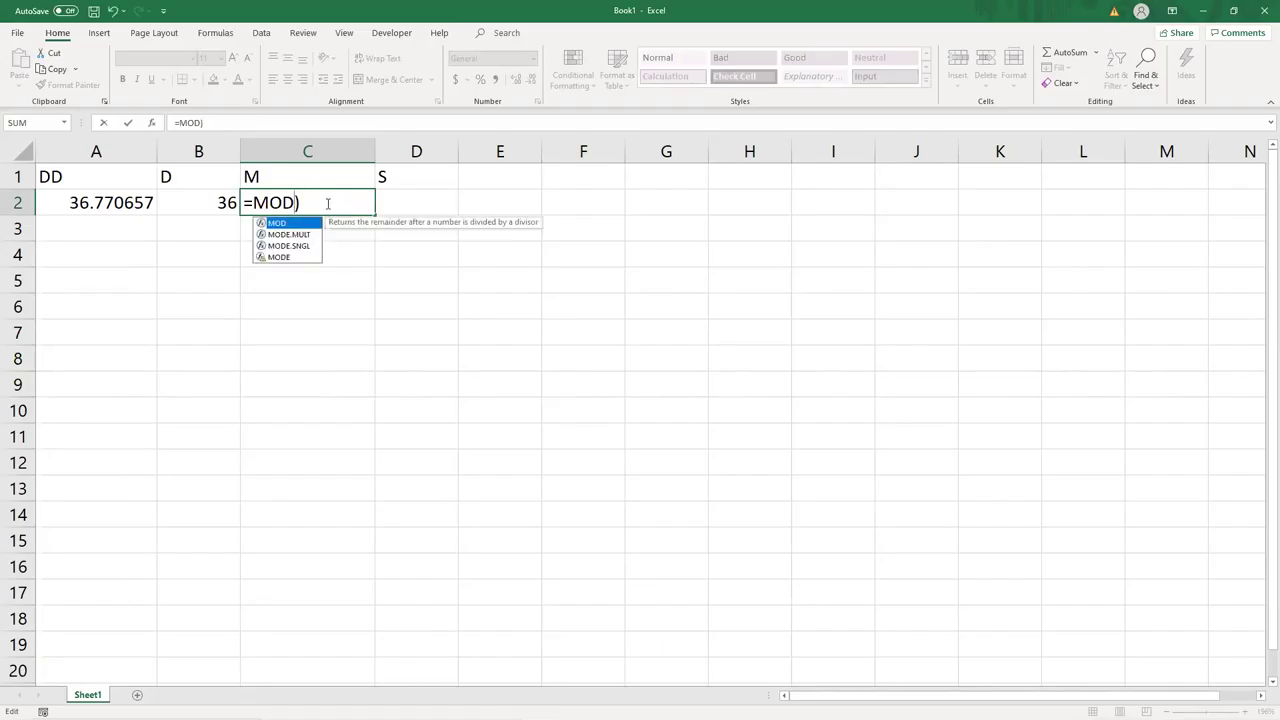
pyautogui.write('(4/3,1')
pyautogui.press('Return')
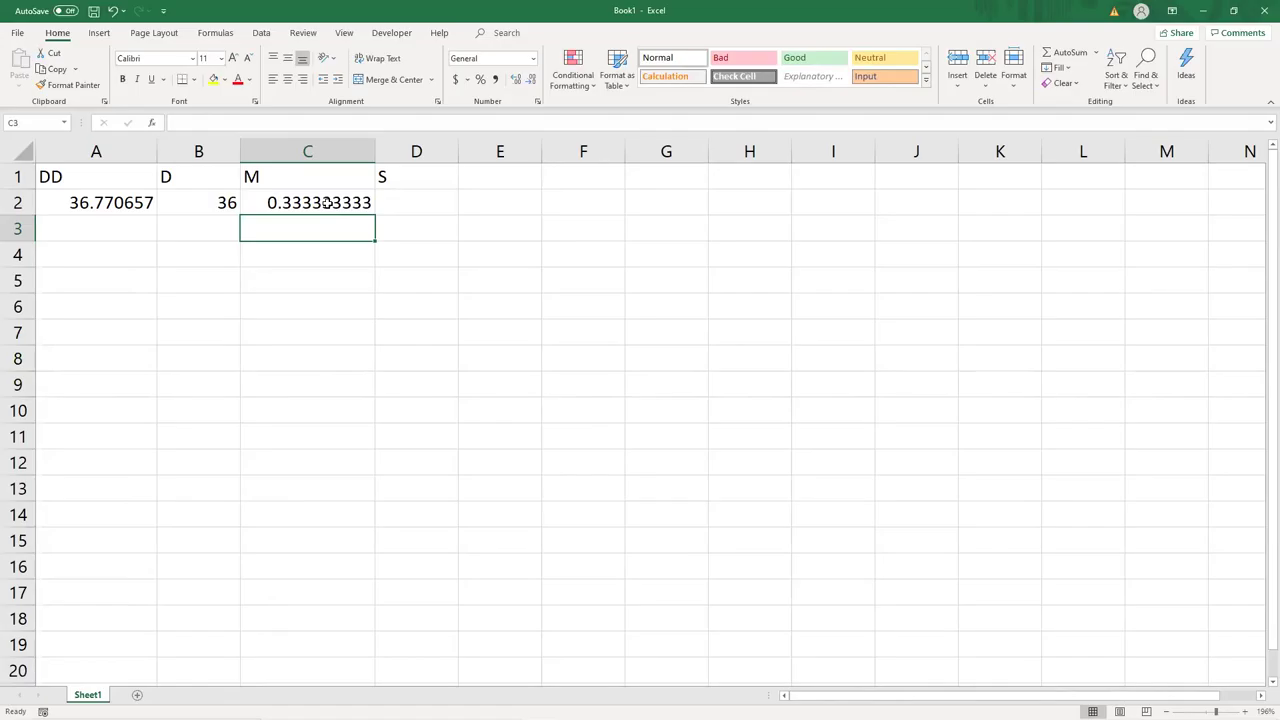
# Replace 4/3 in cell C2's formula with a reference to A2, giving =MOD(A2,1).
pyautogui.click(327, 203)
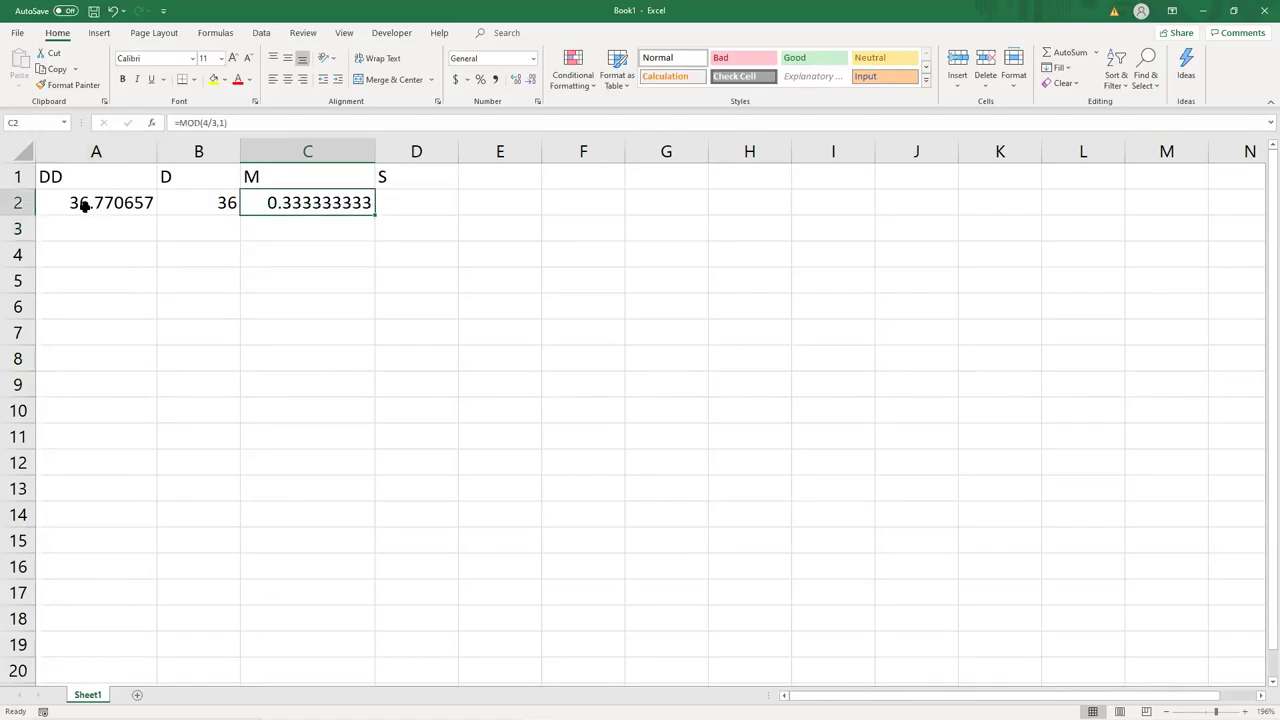
pyautogui.doubleClick(292, 203)
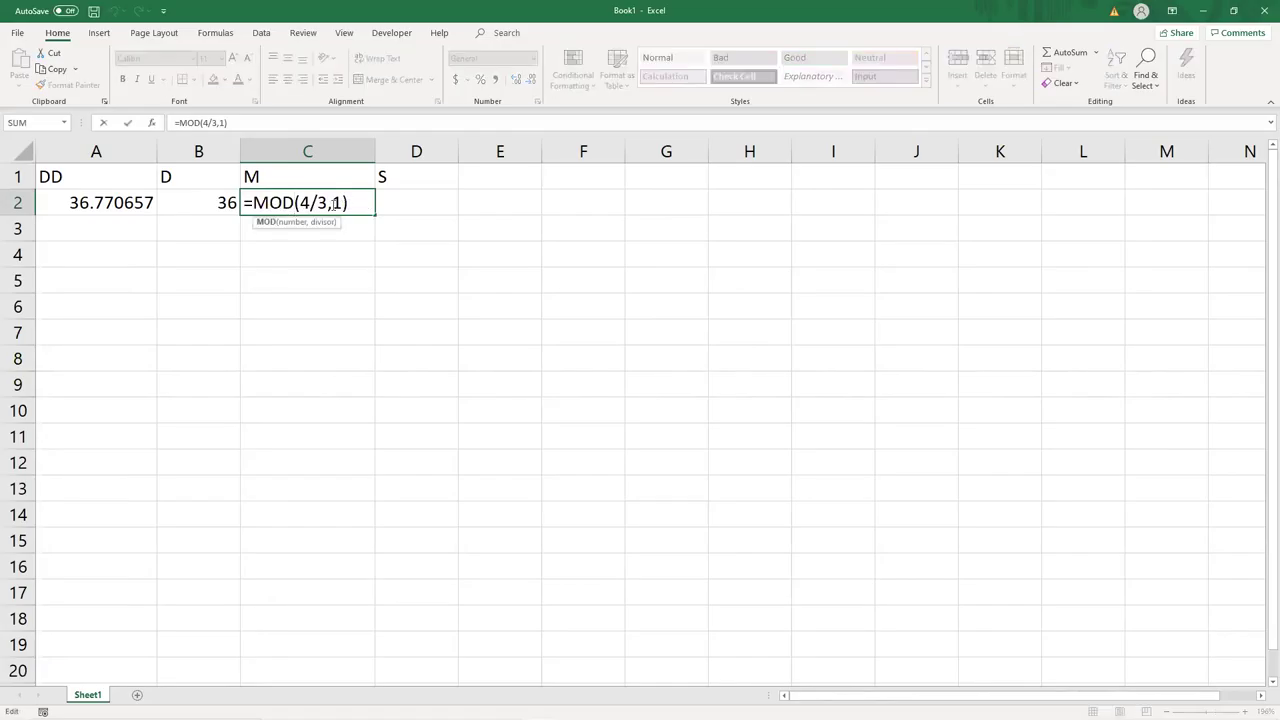
pyautogui.moveTo(328, 203); pyautogui.dragTo(297, 203)
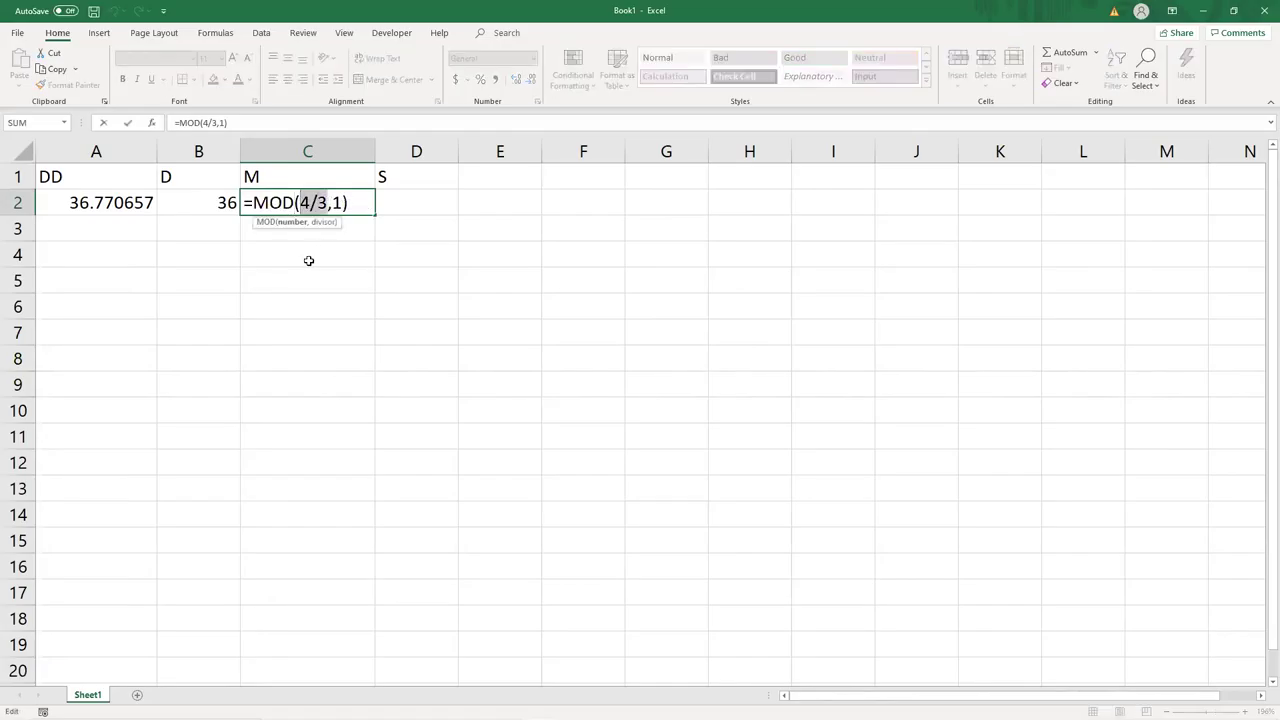
pyautogui.click(102, 205)
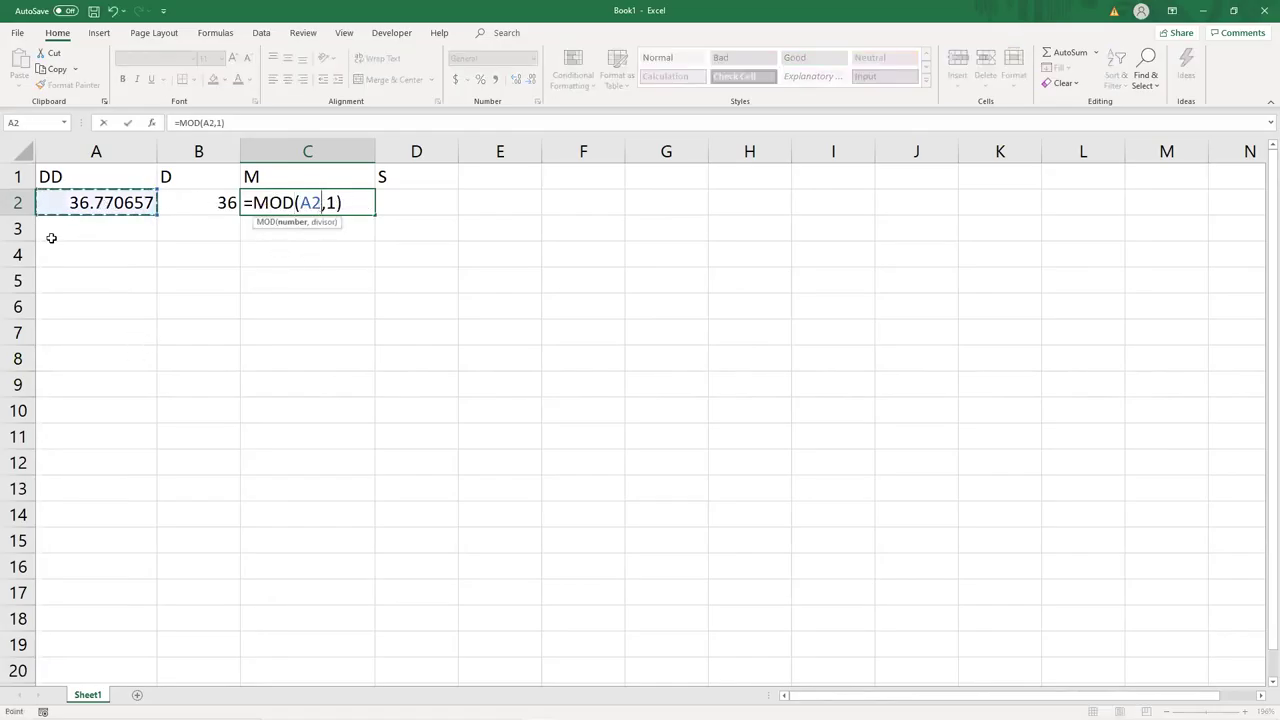
pyautogui.doubleClick(330, 203)
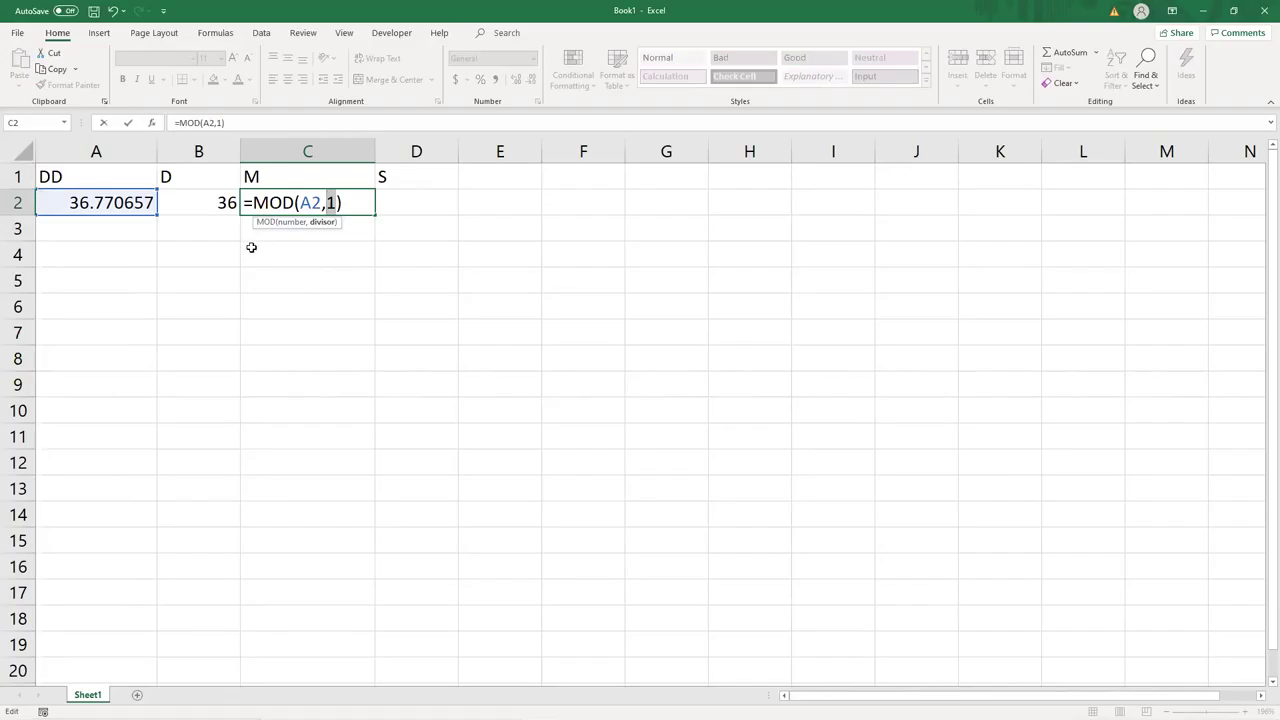
pyautogui.press('Return')
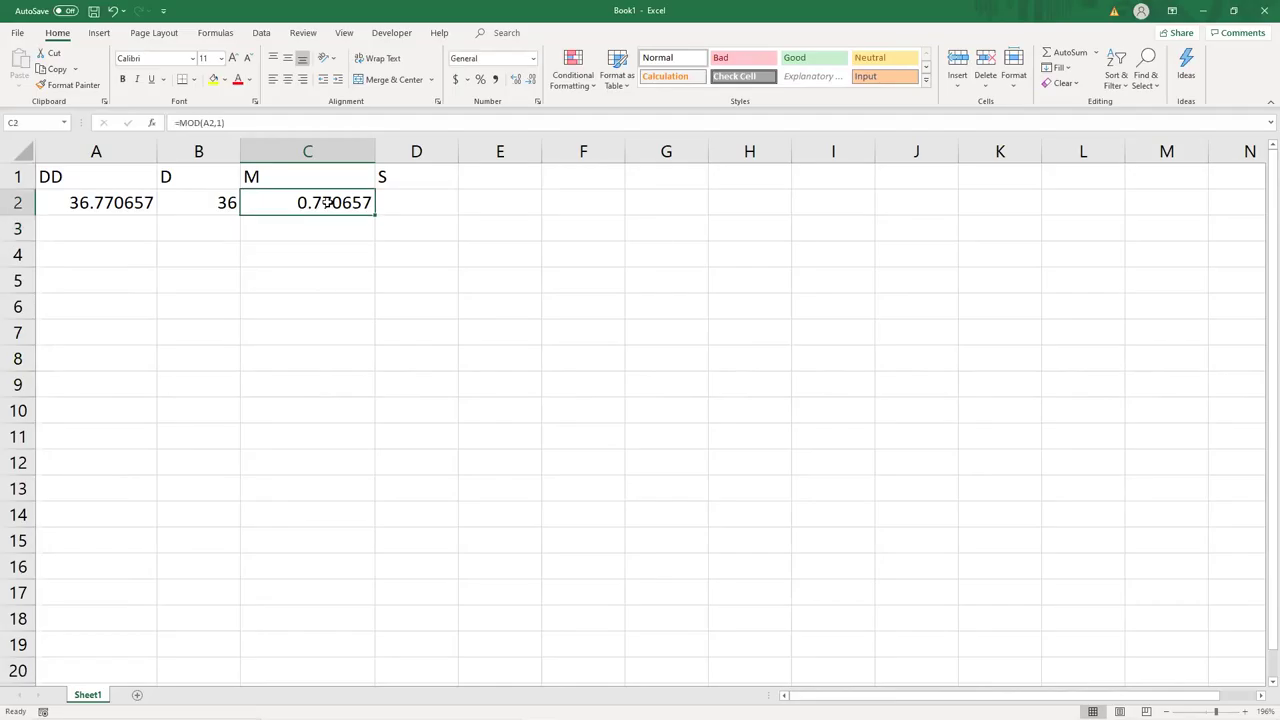
# Multiply the decimal part in cell C2 by 60, making the formula =MOD(A2,1)*60.
pyautogui.doubleClick(345, 202)
pyautogui.write('*60')
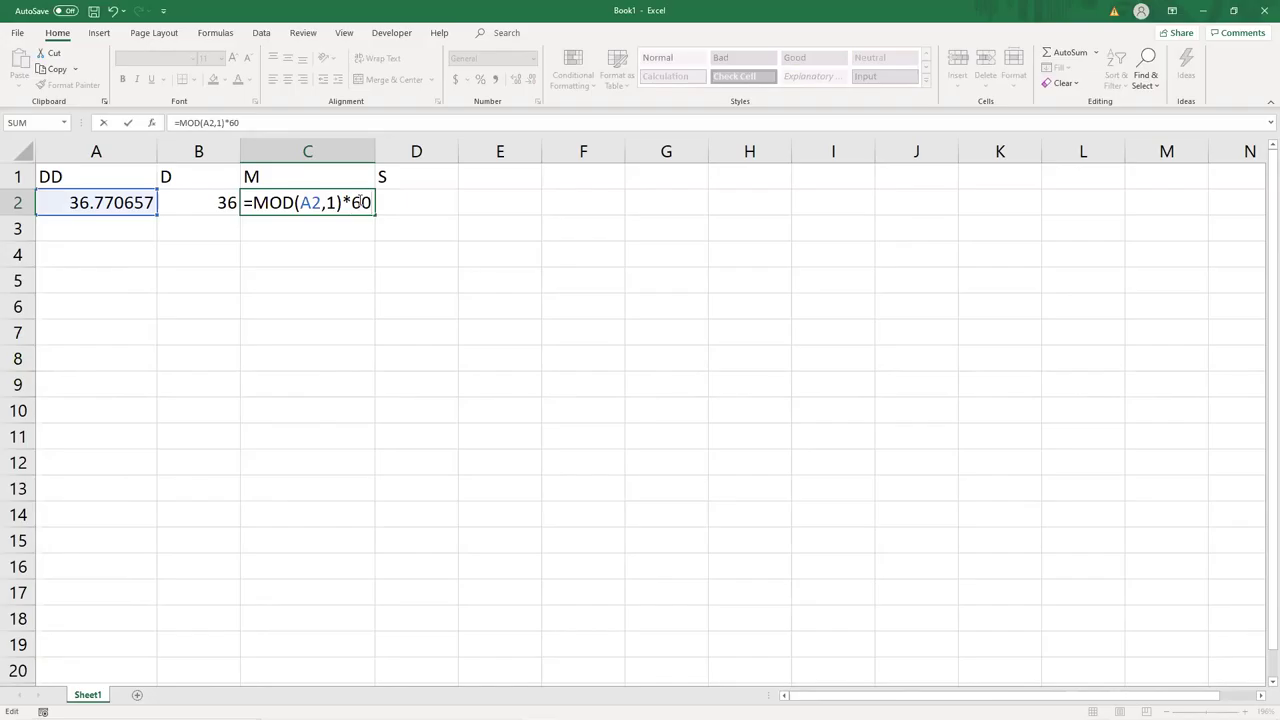
pyautogui.press('Return')
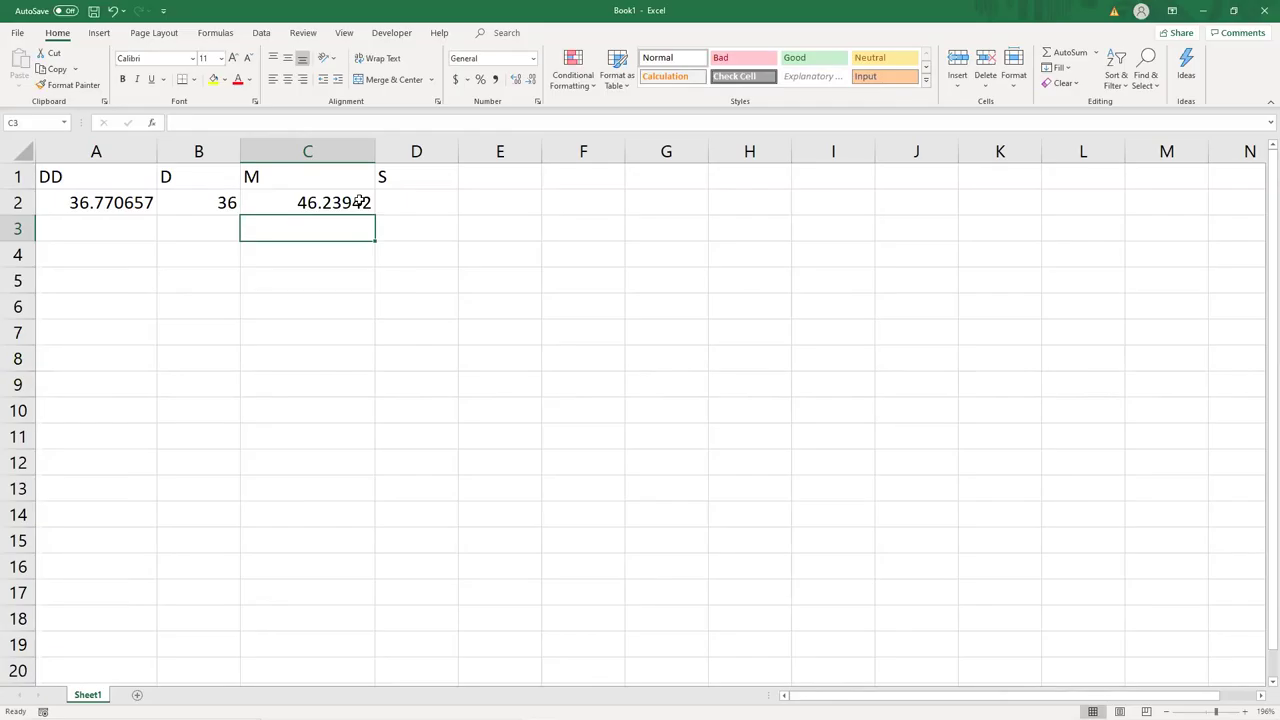
# Wrap the minutes formula in cell C2 in TRUNC so it reads =TRUNC(MOD(A2,1)*60).
pyautogui.click(359, 202)
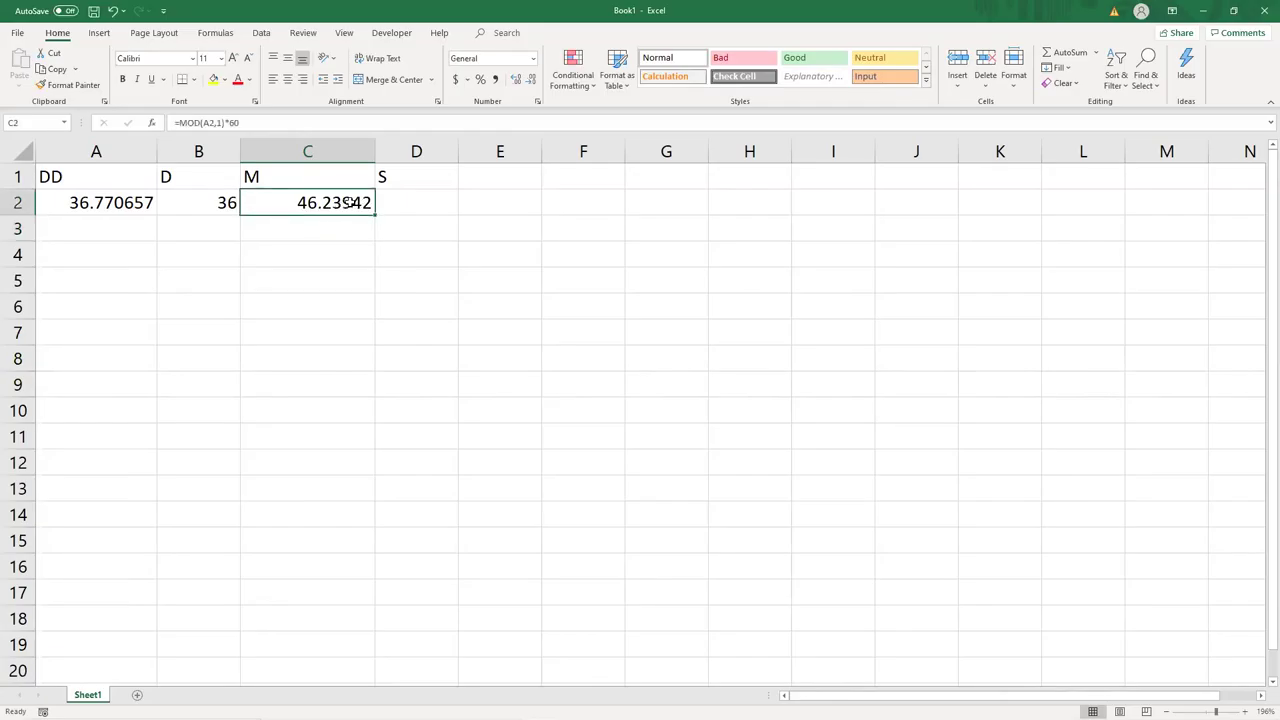
pyautogui.doubleClick(345, 204)
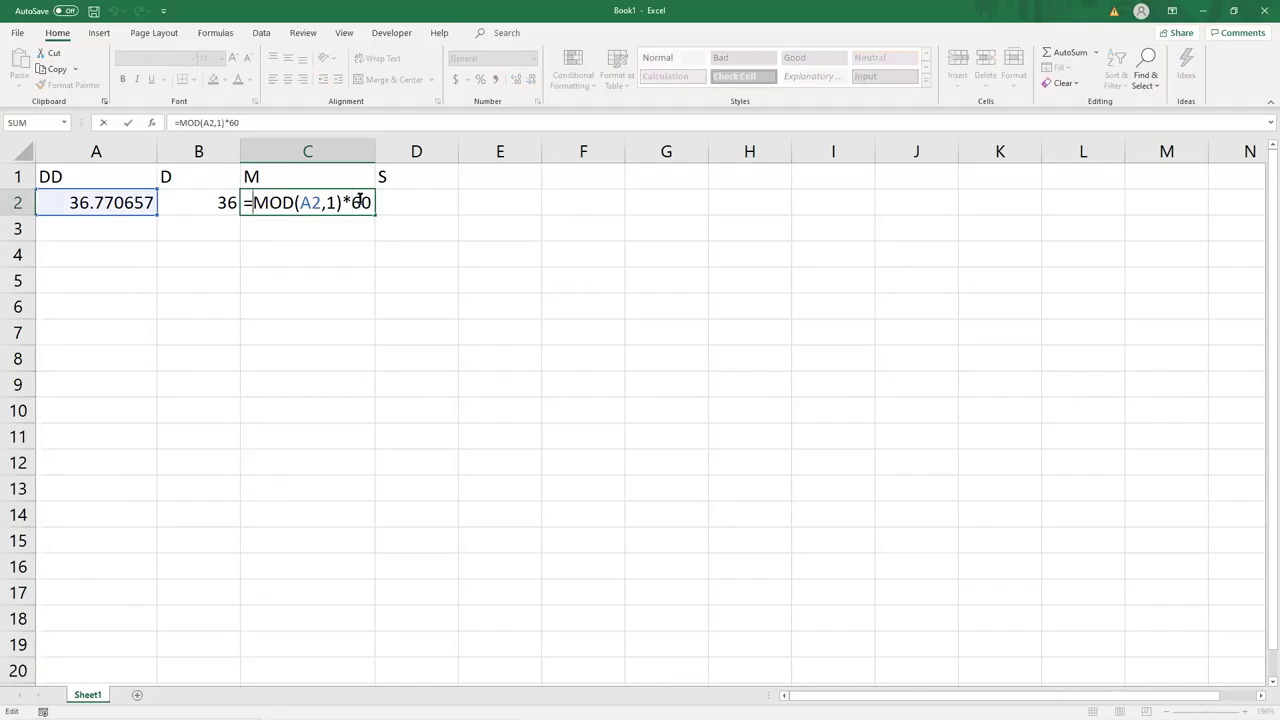
pyautogui.write('trunc(')
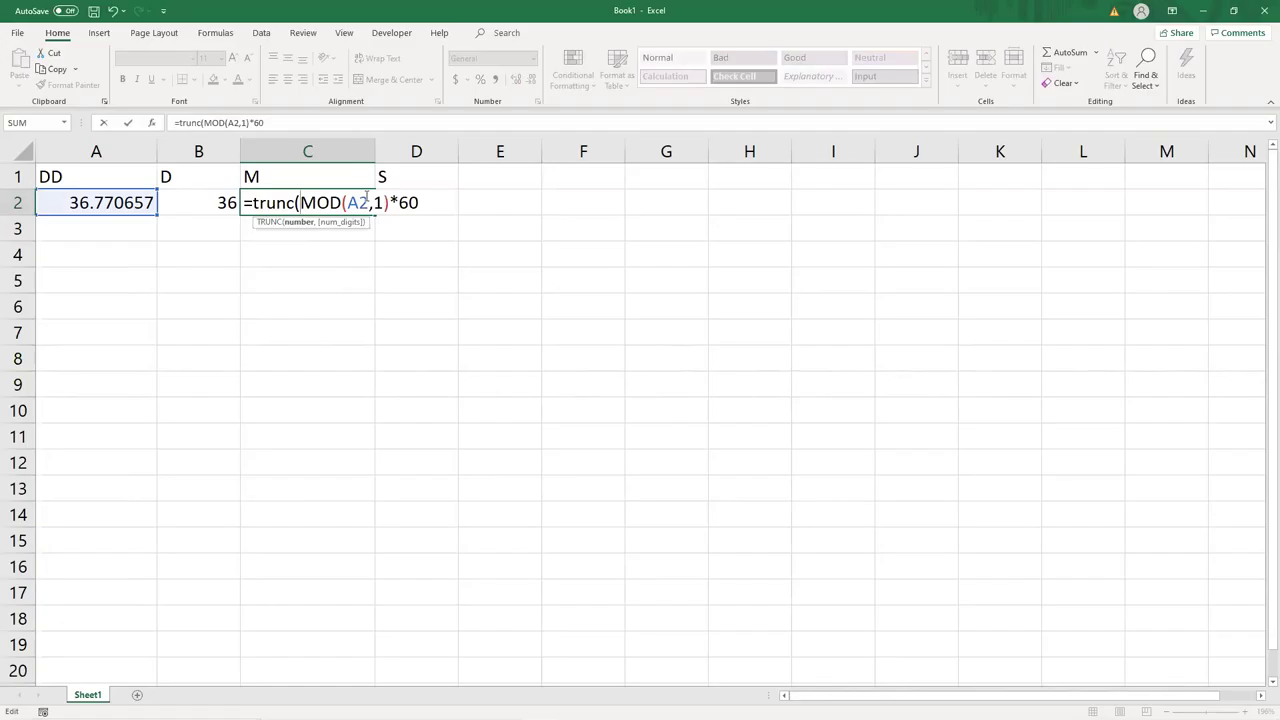
pyautogui.press('End')
pyautogui.write(')')
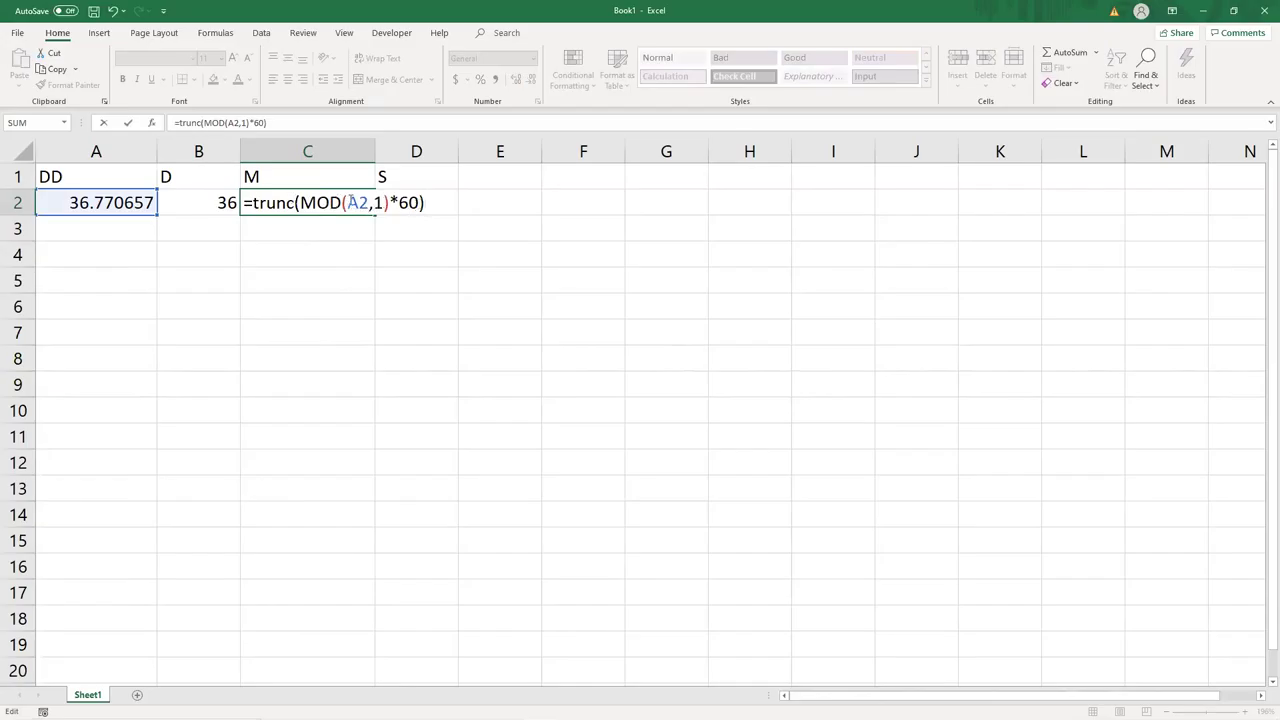
pyautogui.press('Return')
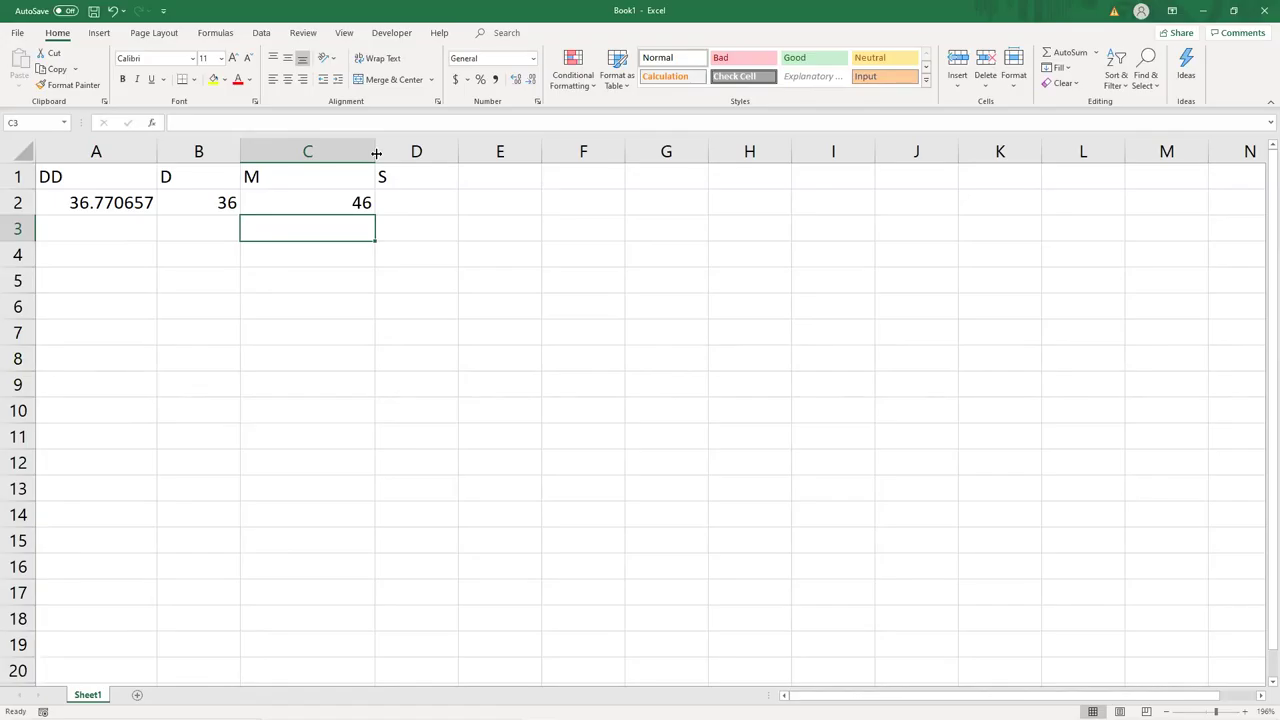
# Review the minutes formula in cell C2 and narrow column C slightly.
pyautogui.doubleClick(329, 197)
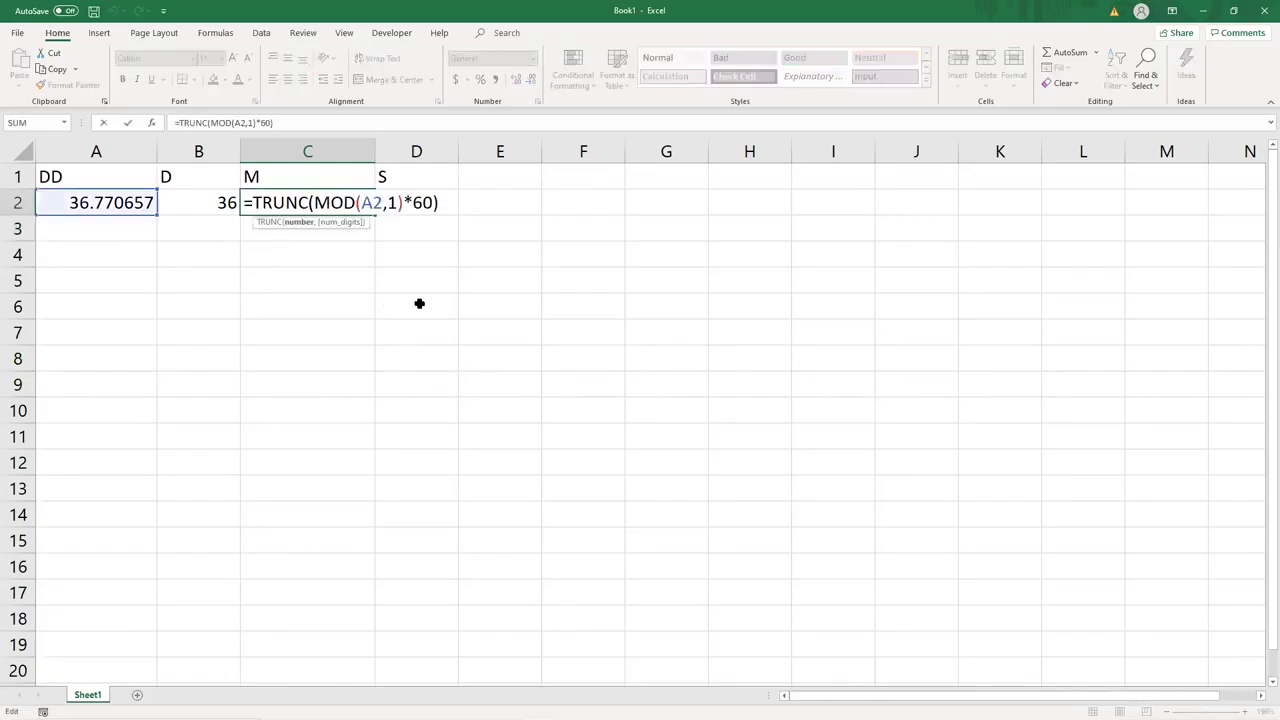
pyautogui.press('End')
pyautogui.press('Left')
pyautogui.press('Return')
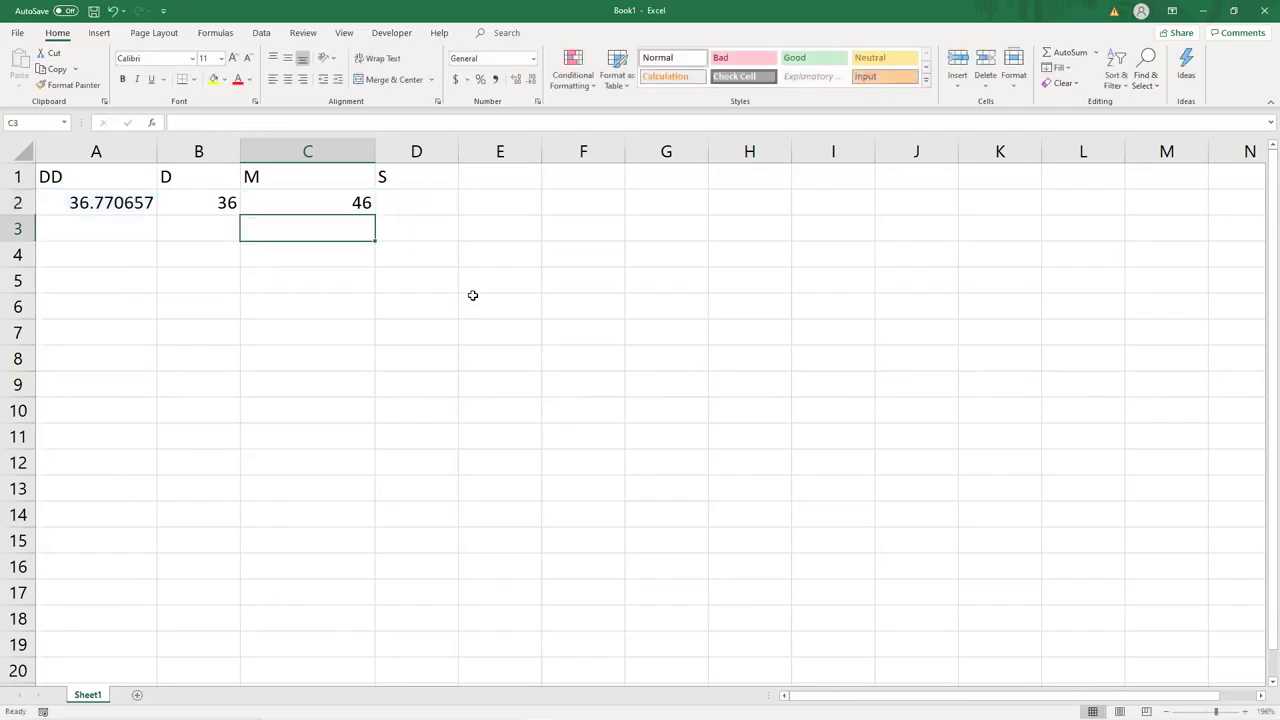
pyautogui.moveTo(372, 150); pyautogui.dragTo(357, 152)
# Copy the expression MOD(A2,1)*60 from inside the TRUNC function in cell C2.
pyautogui.click(387, 203)
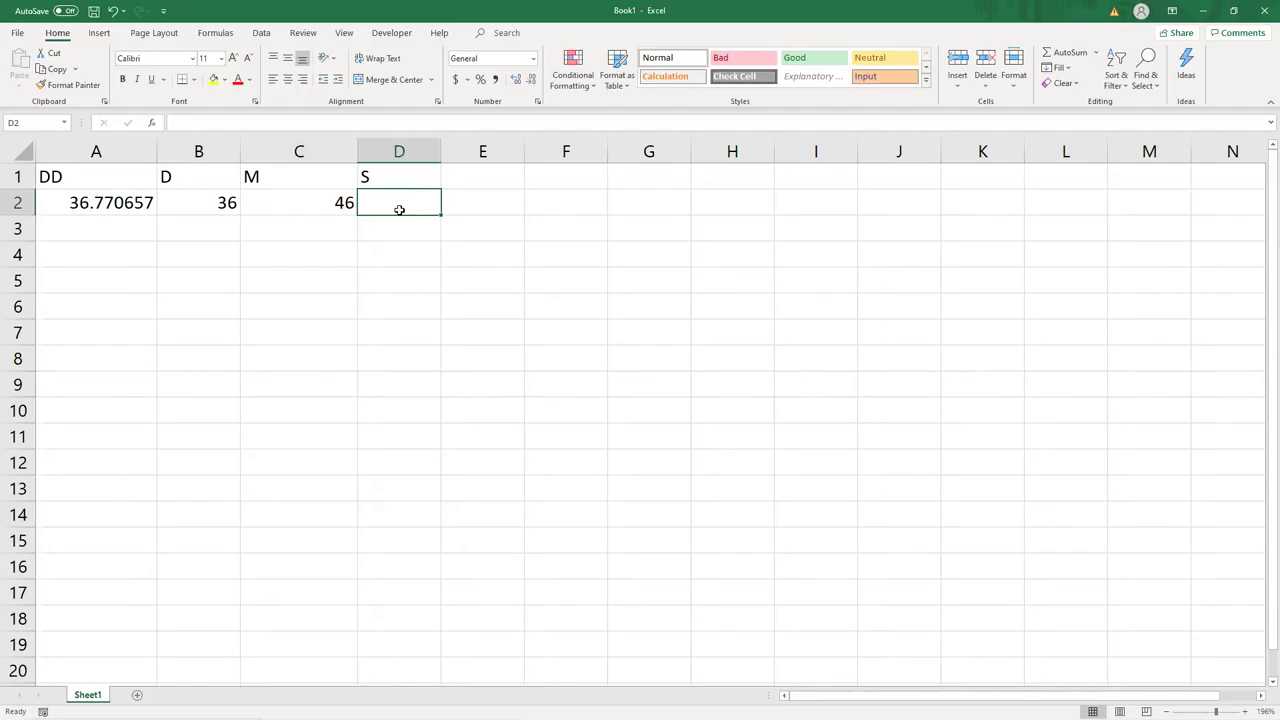
pyautogui.doubleClick(338, 203)
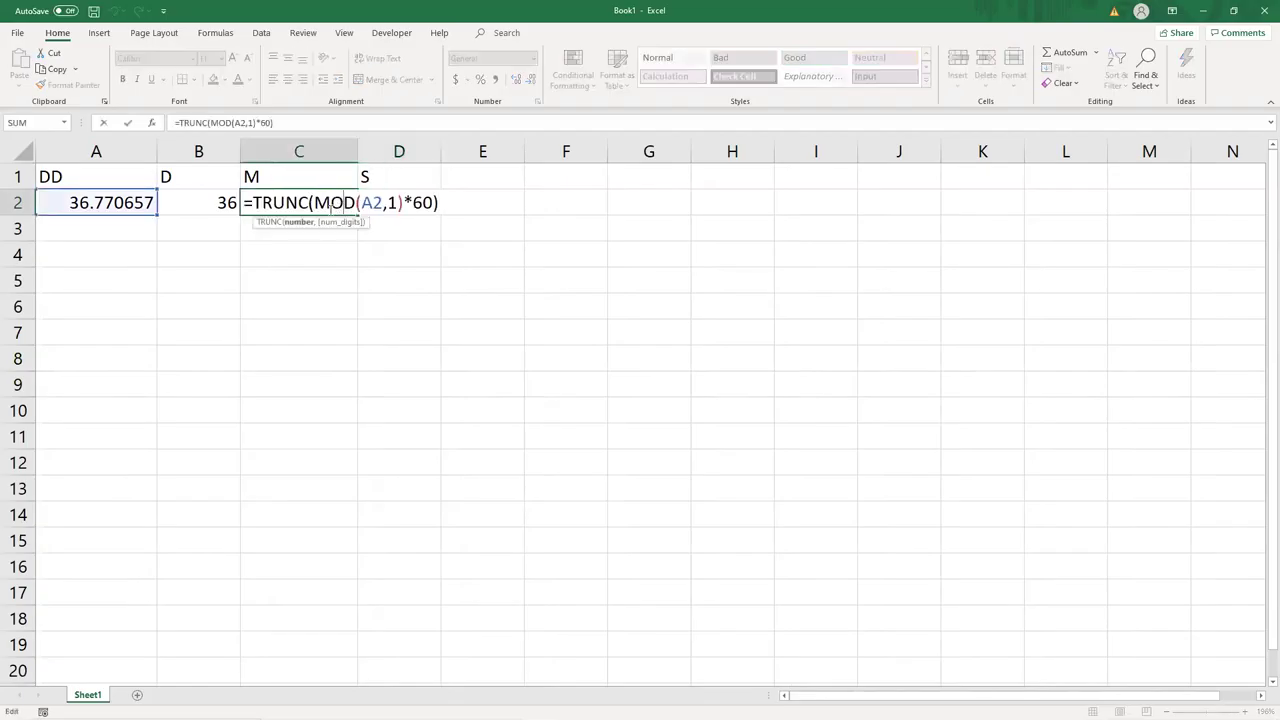
pyautogui.moveTo(315, 203); pyautogui.dragTo(434, 205)
pyautogui.hotkey('ctrl', 'c')
pyautogui.press('Escape')
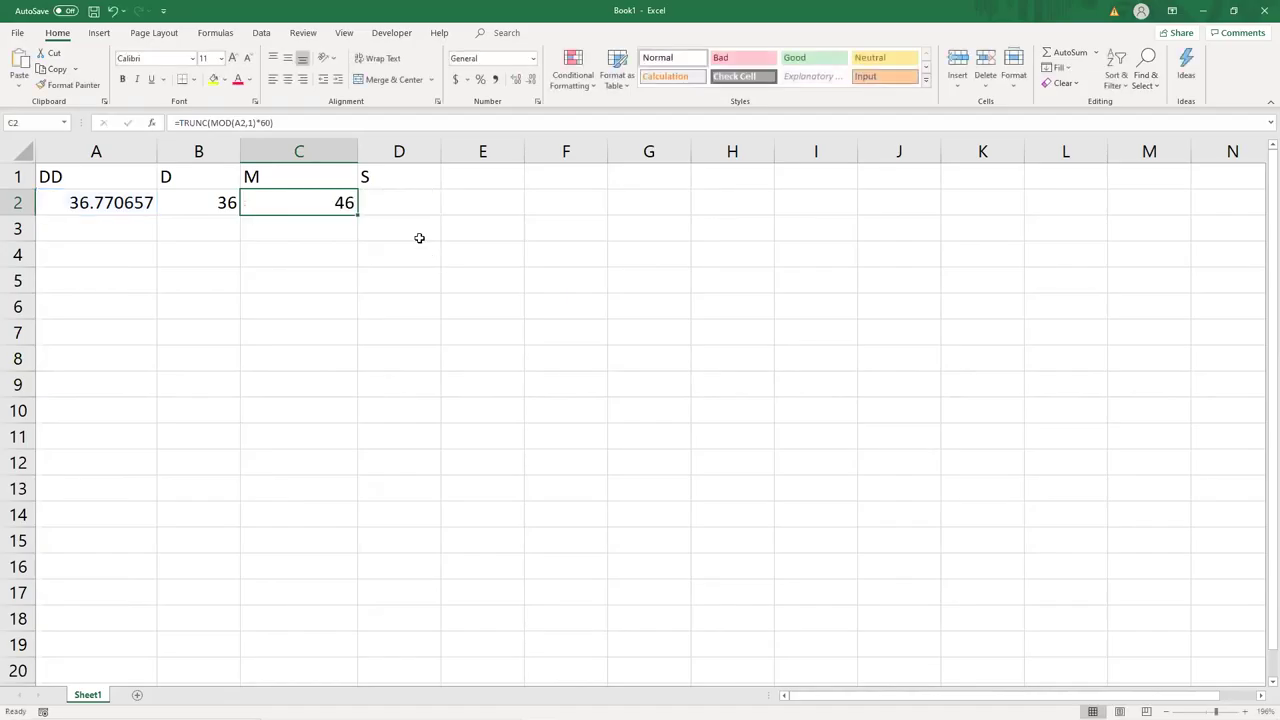
# Enter =MOD(A2,1)*60 in cell D2 using the copied expression and widen column D.
pyautogui.click(398, 208)
pyautogui.doubleClick(398, 208)
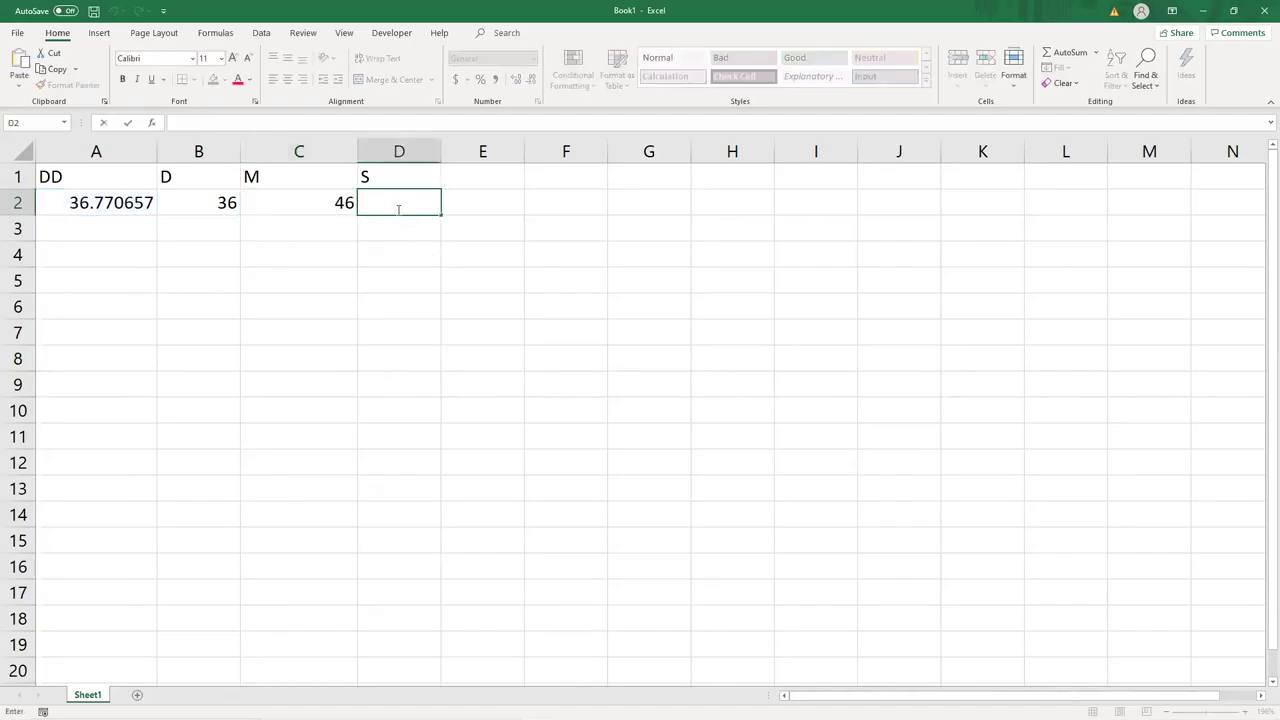
pyautogui.write('=')
pyautogui.hotkey('ctrl', 'v')
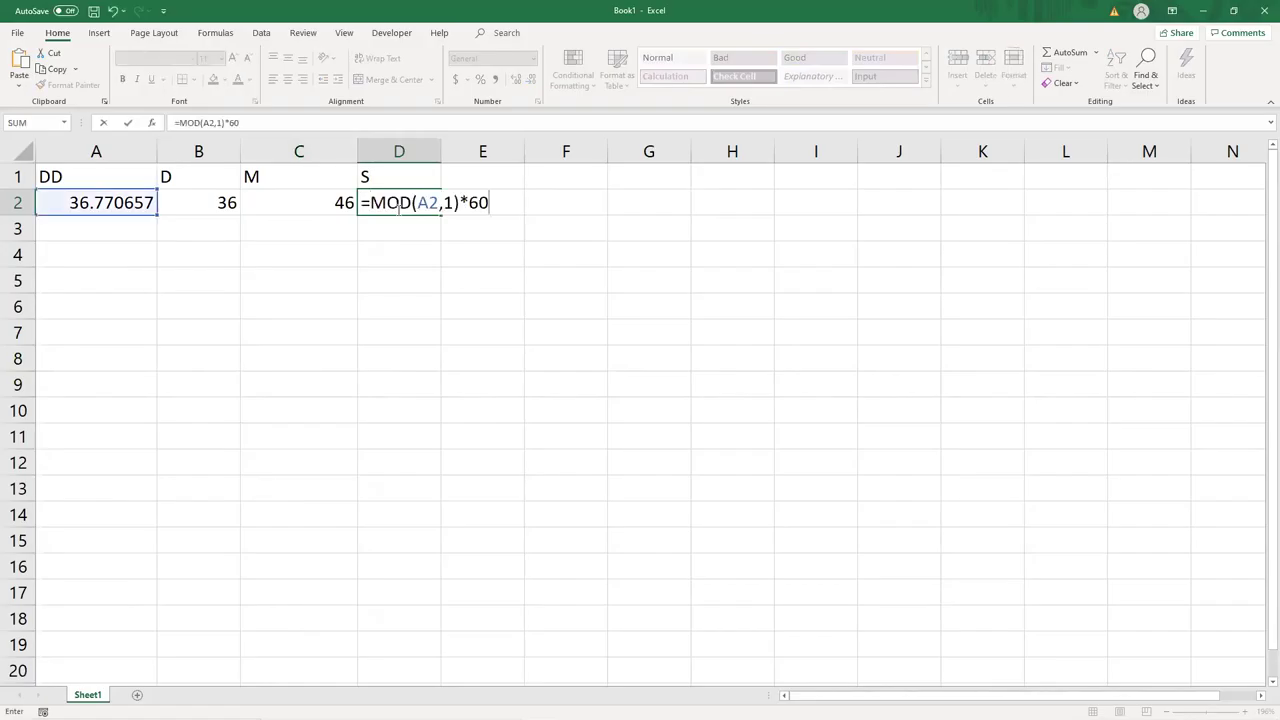
pyautogui.press('Return')
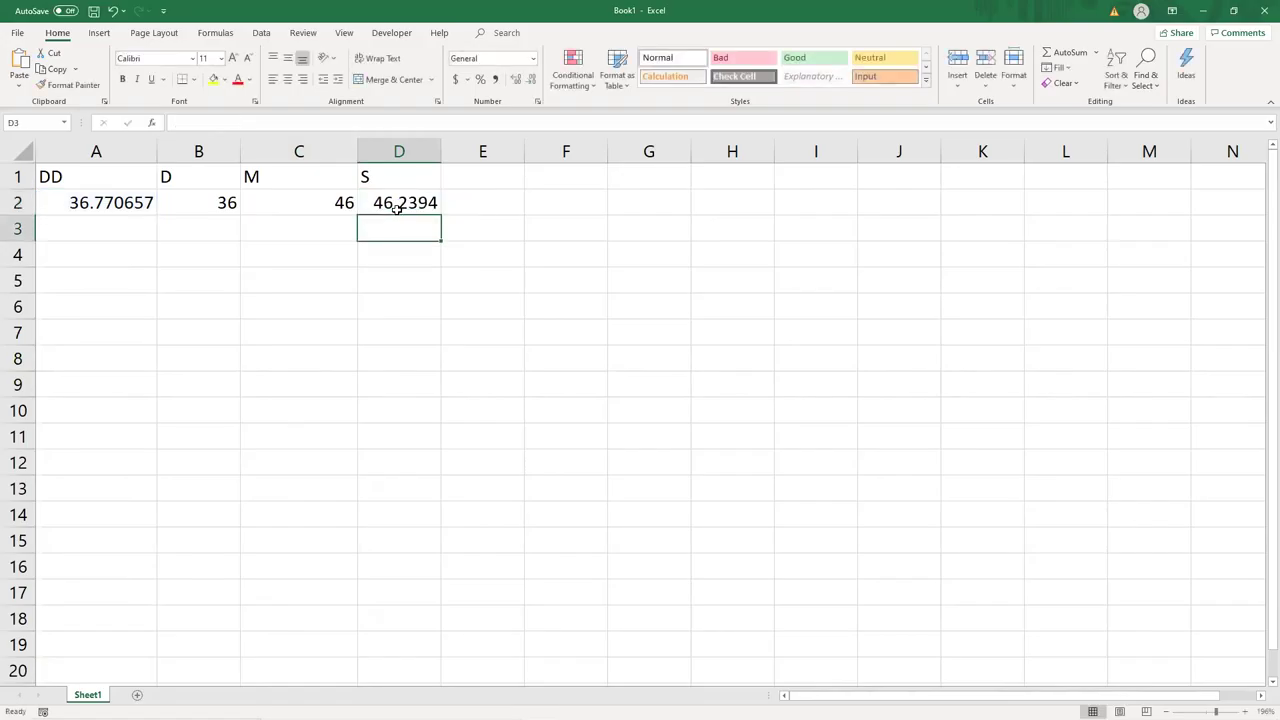
pyautogui.moveTo(441, 151); pyautogui.dragTo(466, 157)
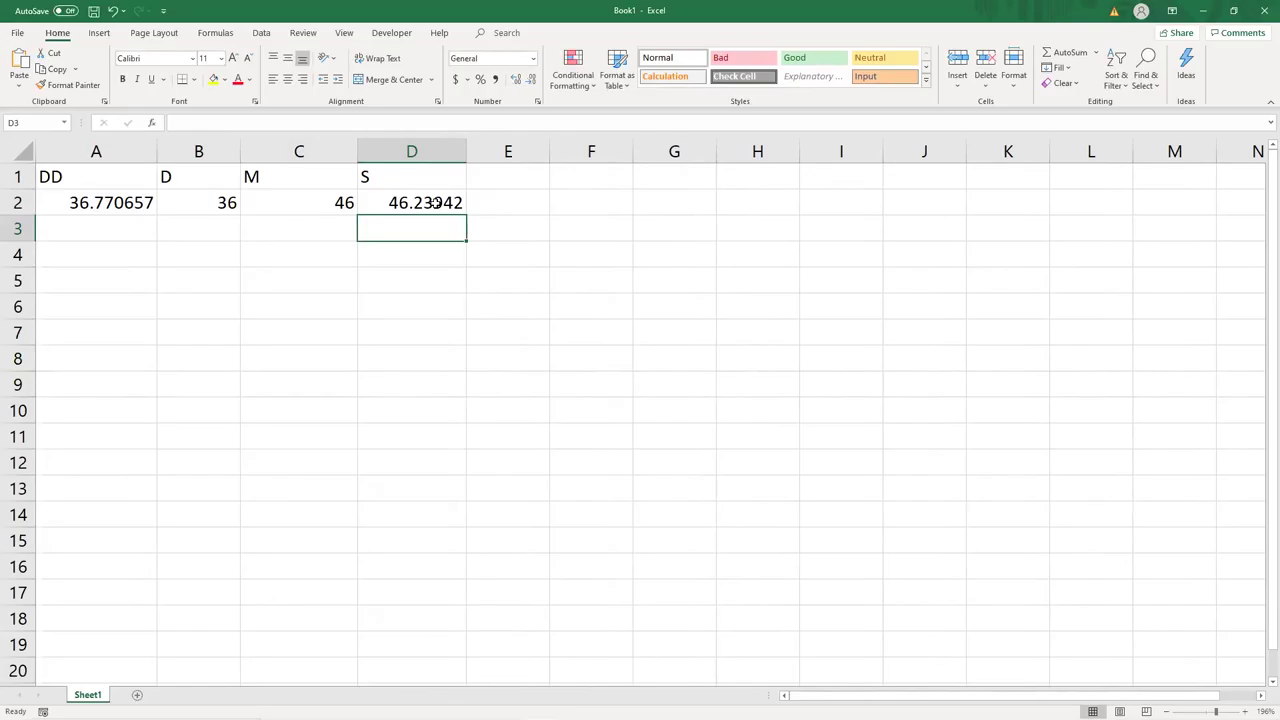
# Nest the formula in cell D2 inside another MOD with divisor 1, making it =MOD((MOD(A2,1)*60),1).
pyautogui.doubleClick(435, 203)
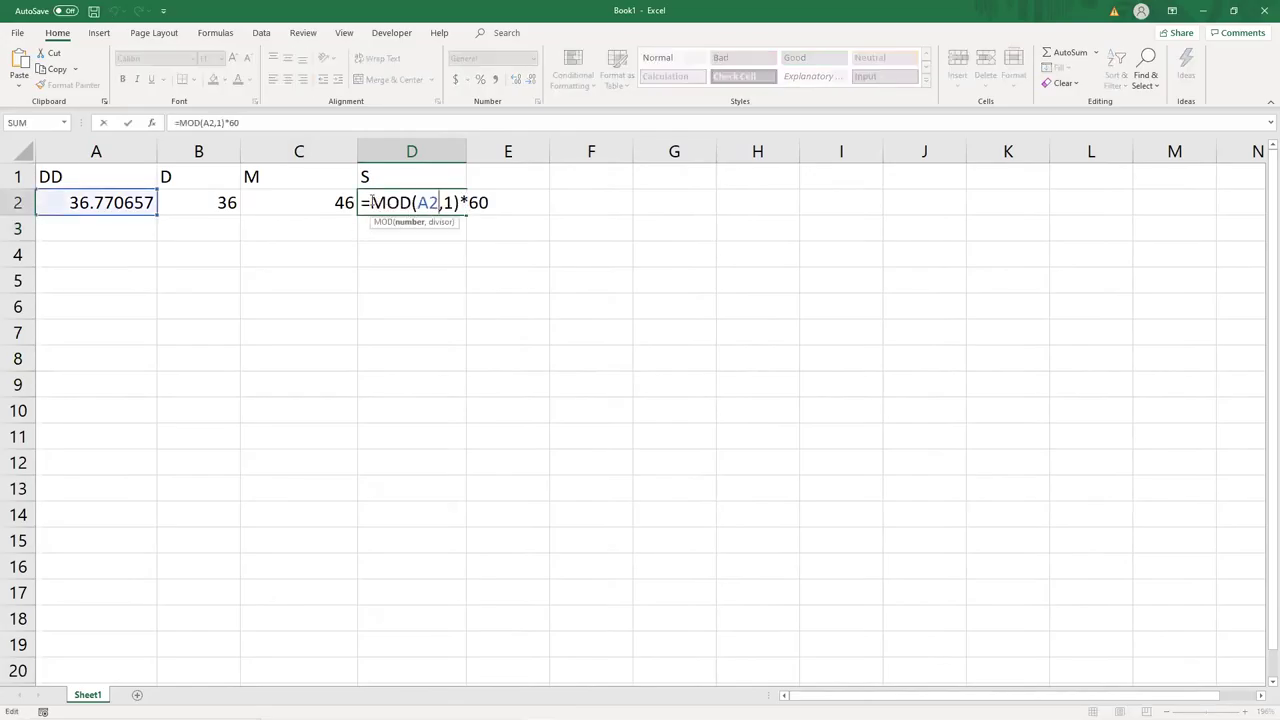
pyautogui.click(370, 202)
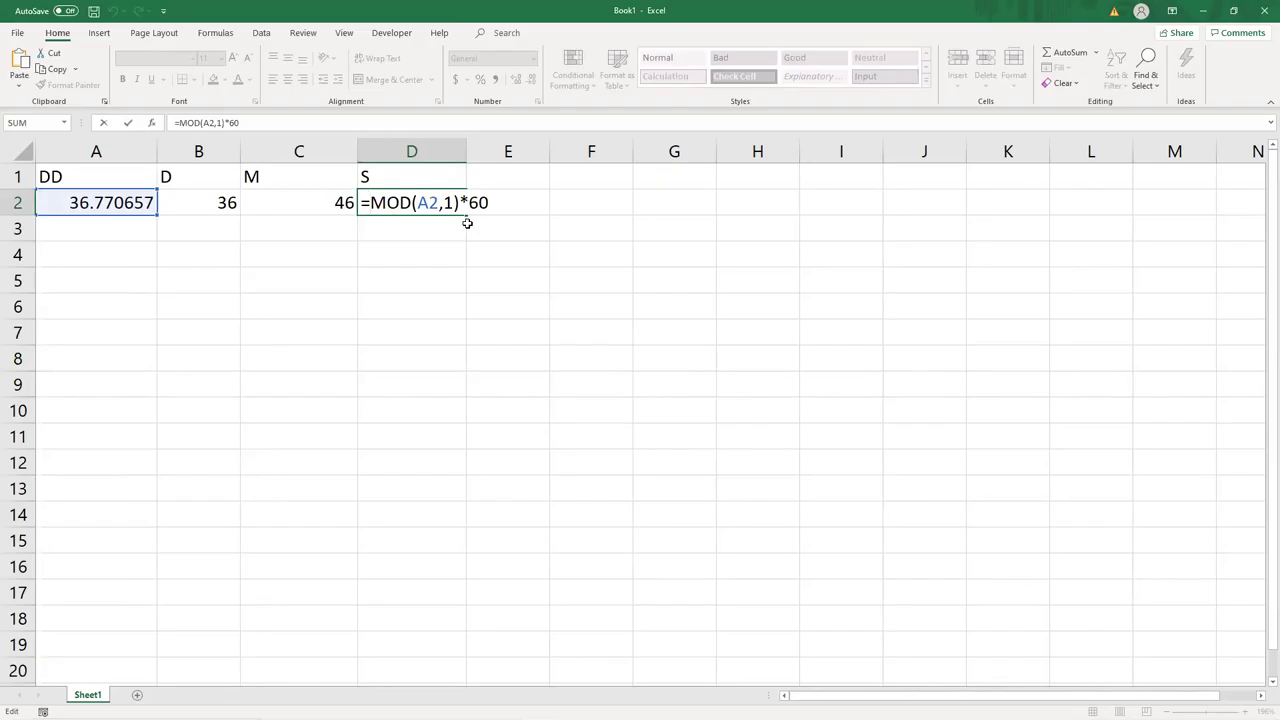
pyautogui.write('mod(')
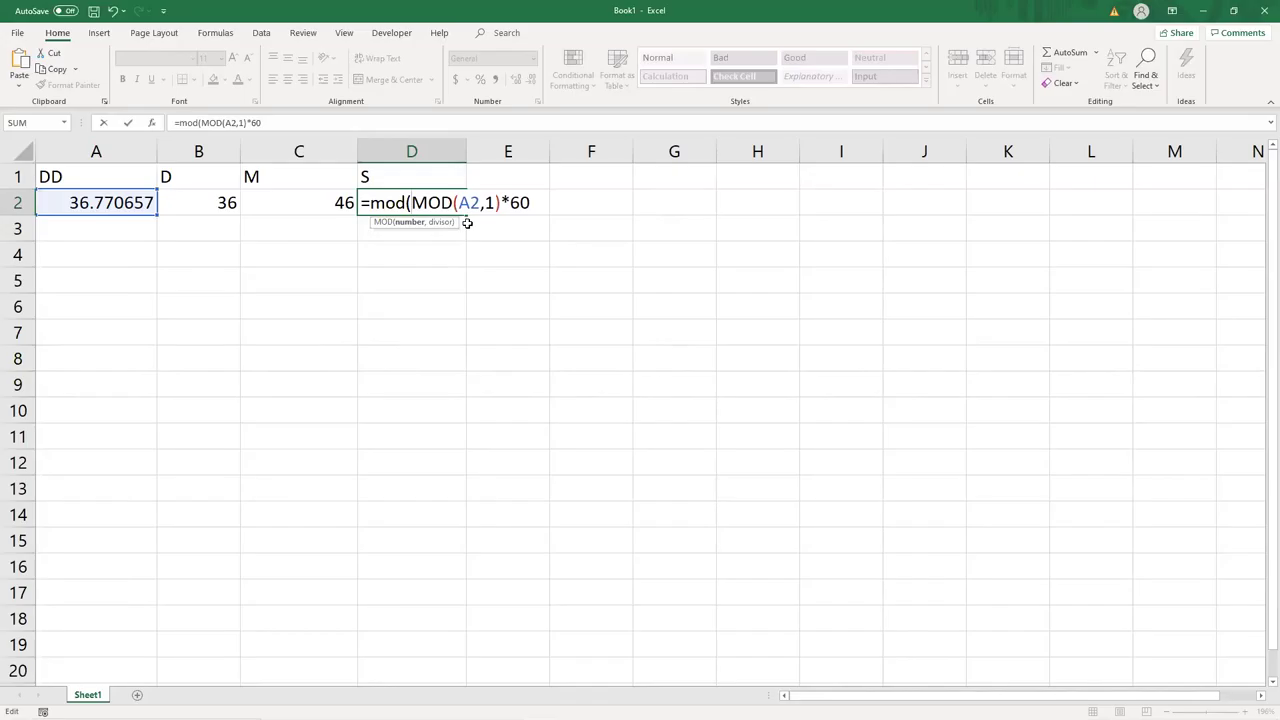
pyautogui.click(532, 203)
pyautogui.write('),')
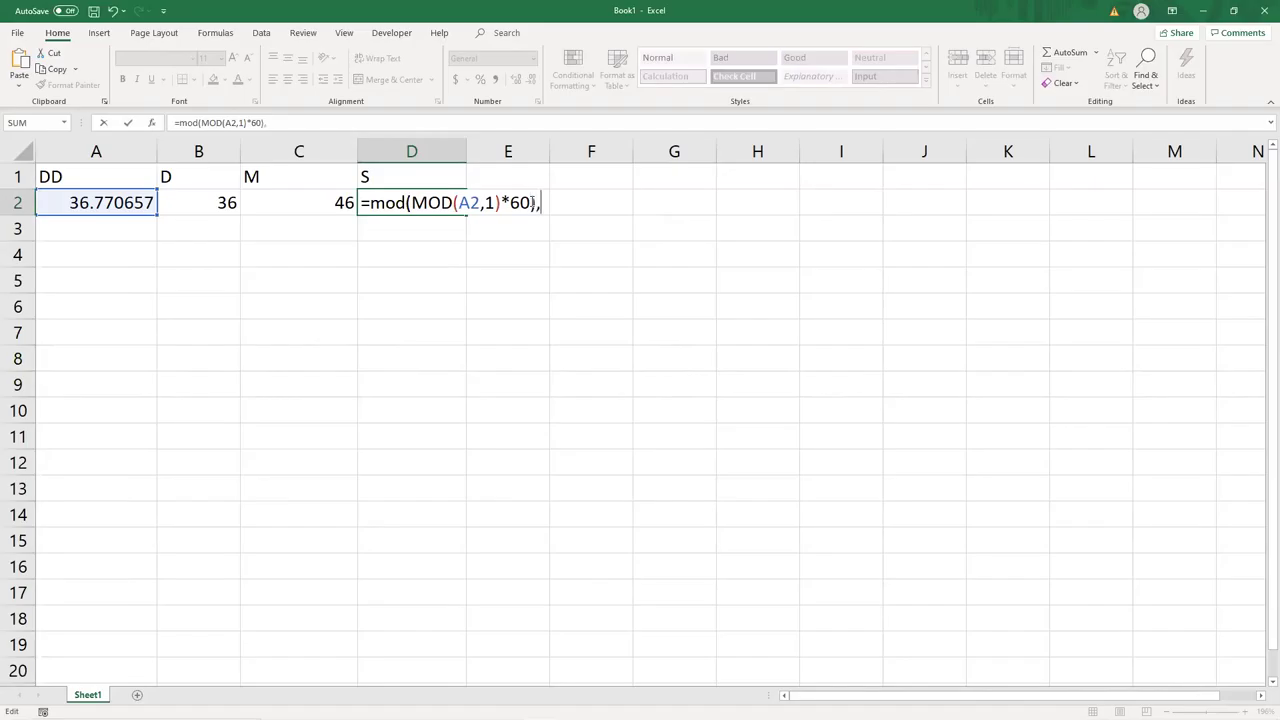
pyautogui.write('1)')
pyautogui.click(411, 203)
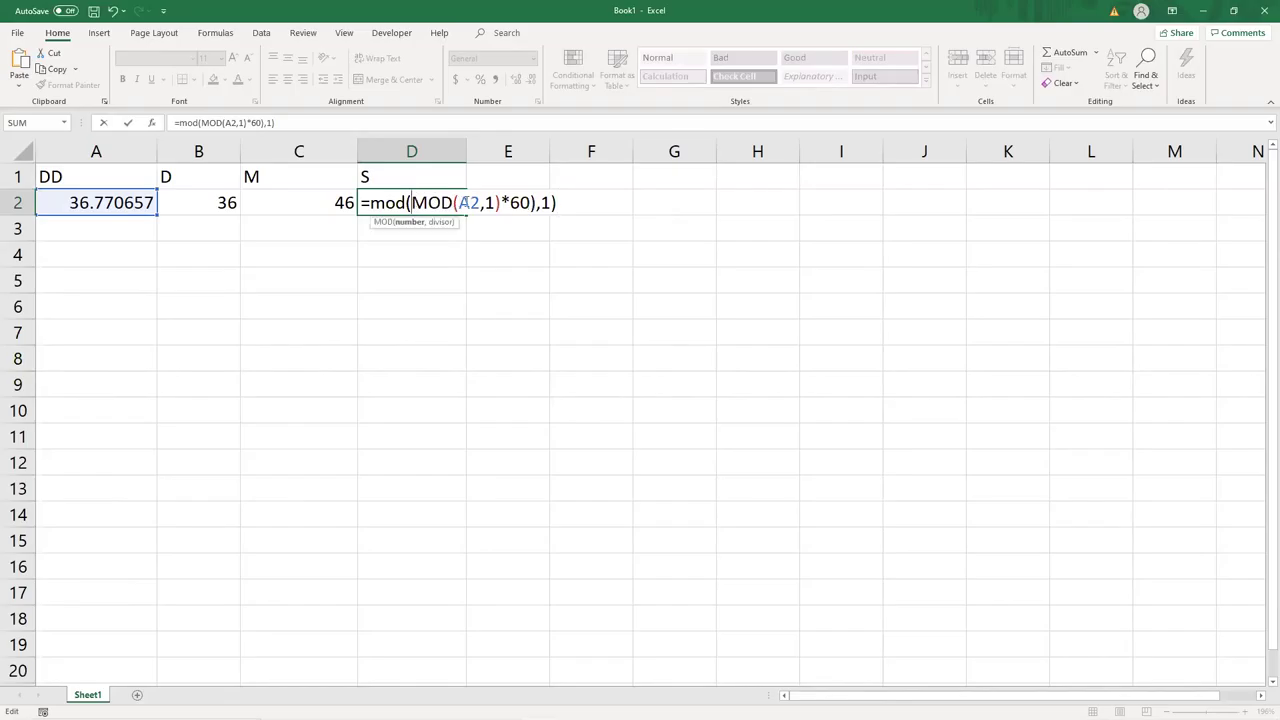
pyautogui.write('(')
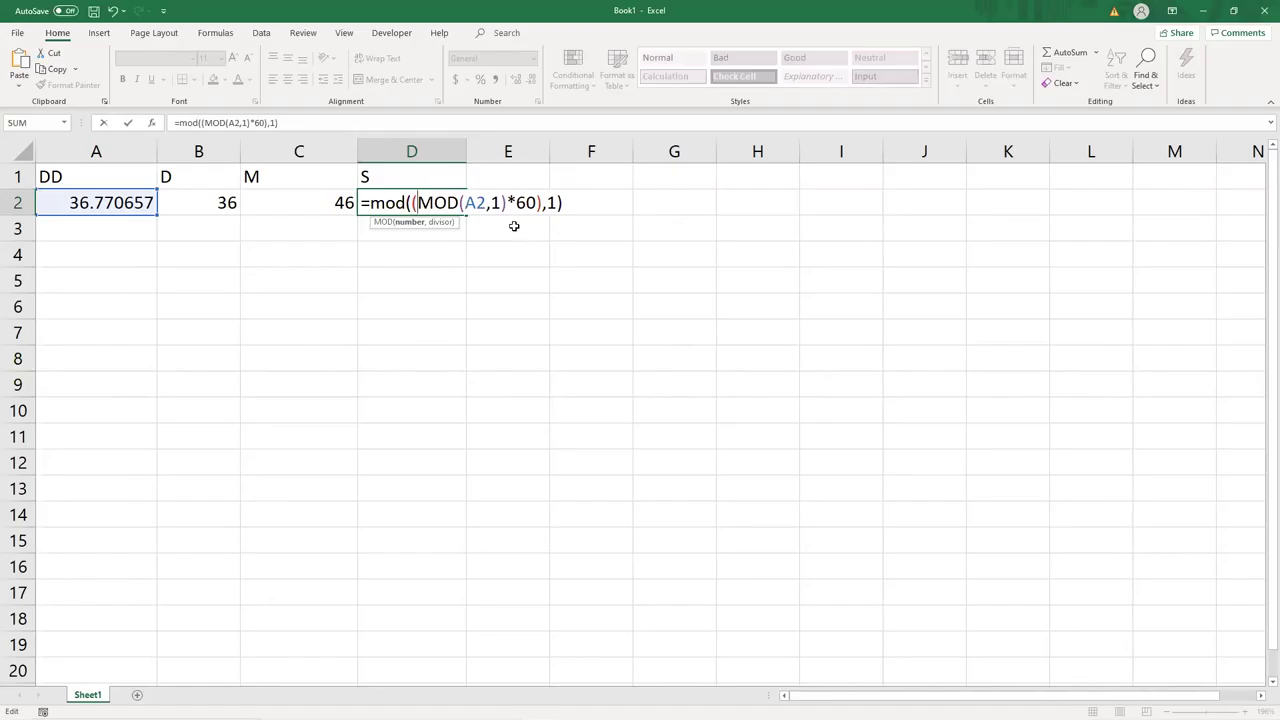
pyautogui.moveTo(412, 203); pyautogui.dragTo(542, 203)
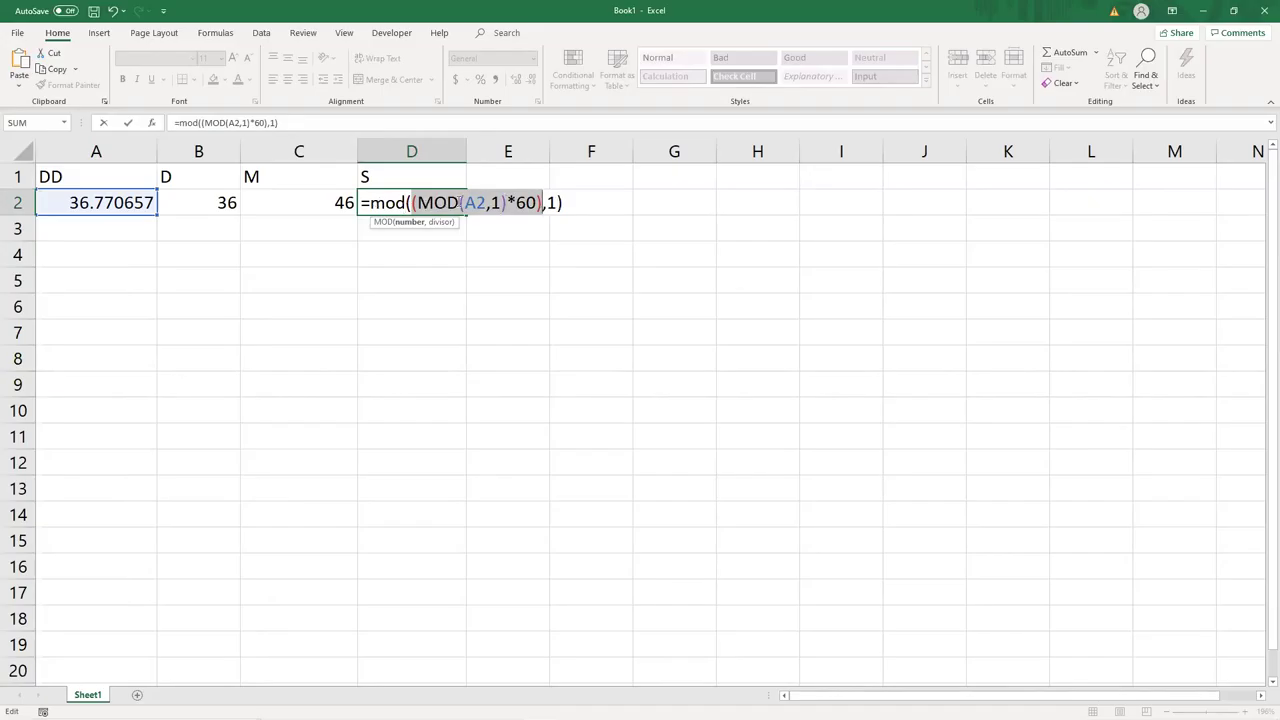
pyautogui.click(565, 204)
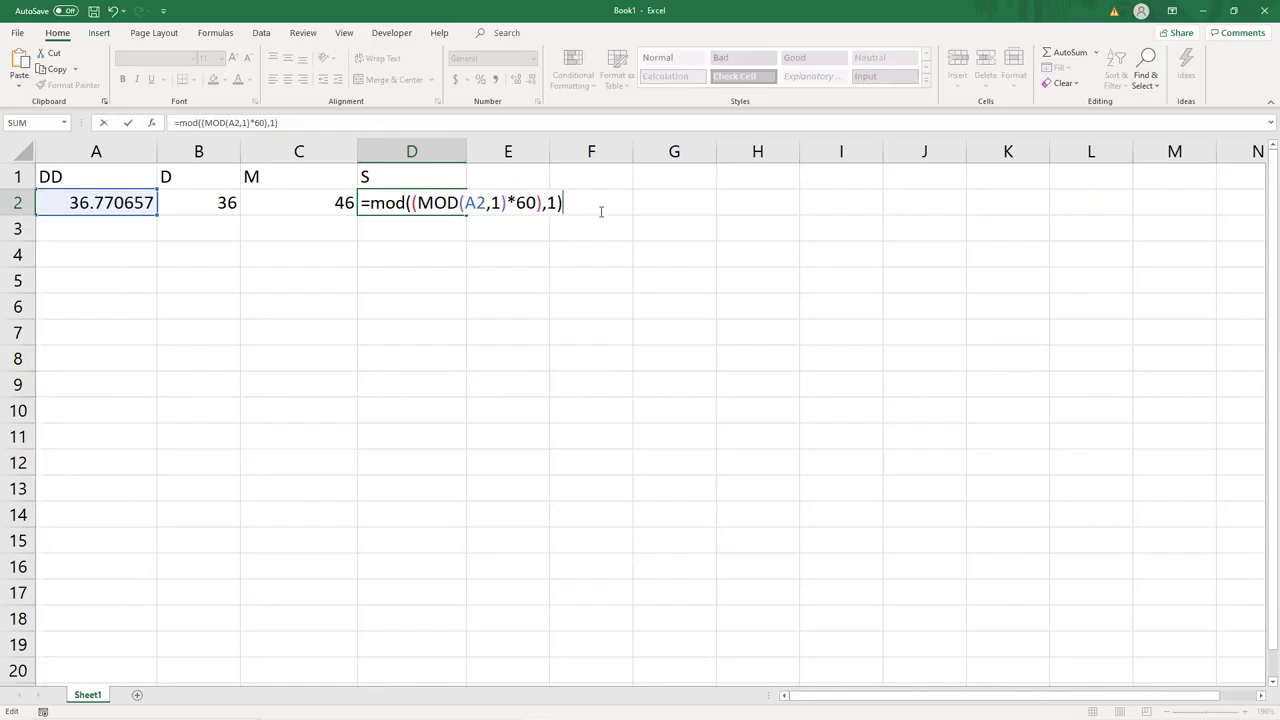
pyautogui.press('Return')
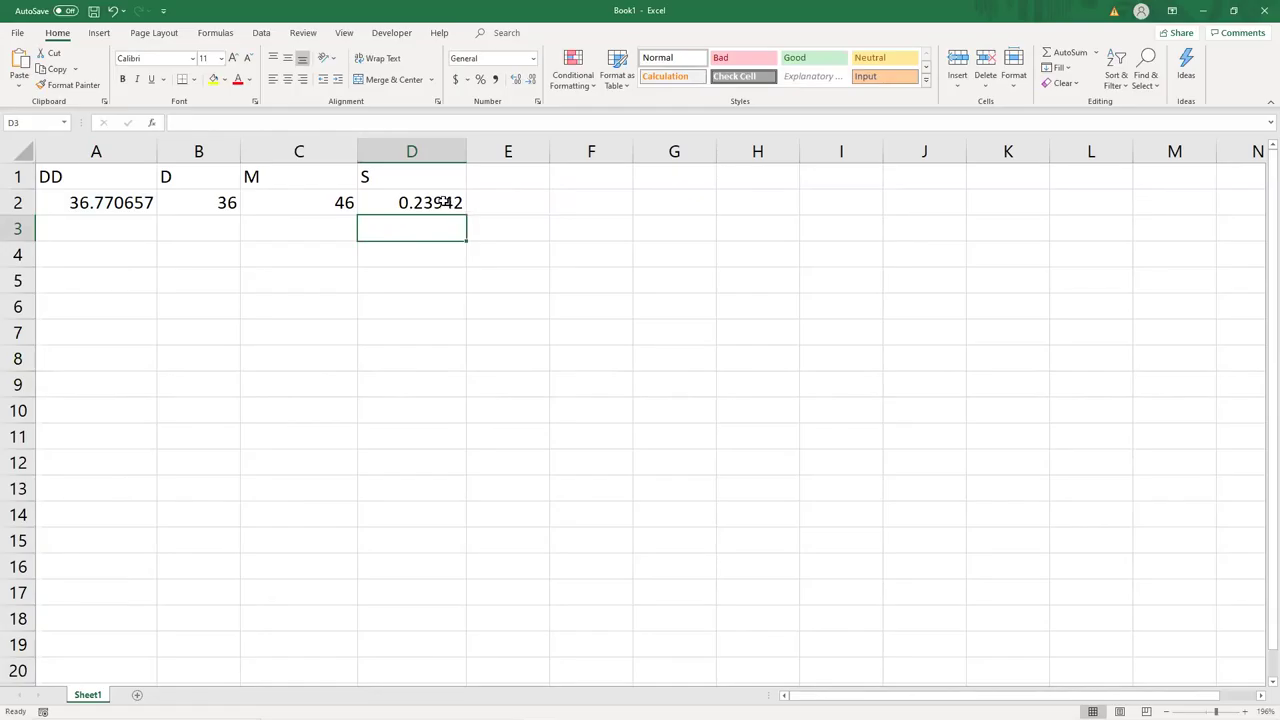
# Convert cell D2 to seconds with =MOD((MOD(A2,1)*60),1)*60 and narrow column C to fit the minutes.
pyautogui.doubleClick(441, 202)
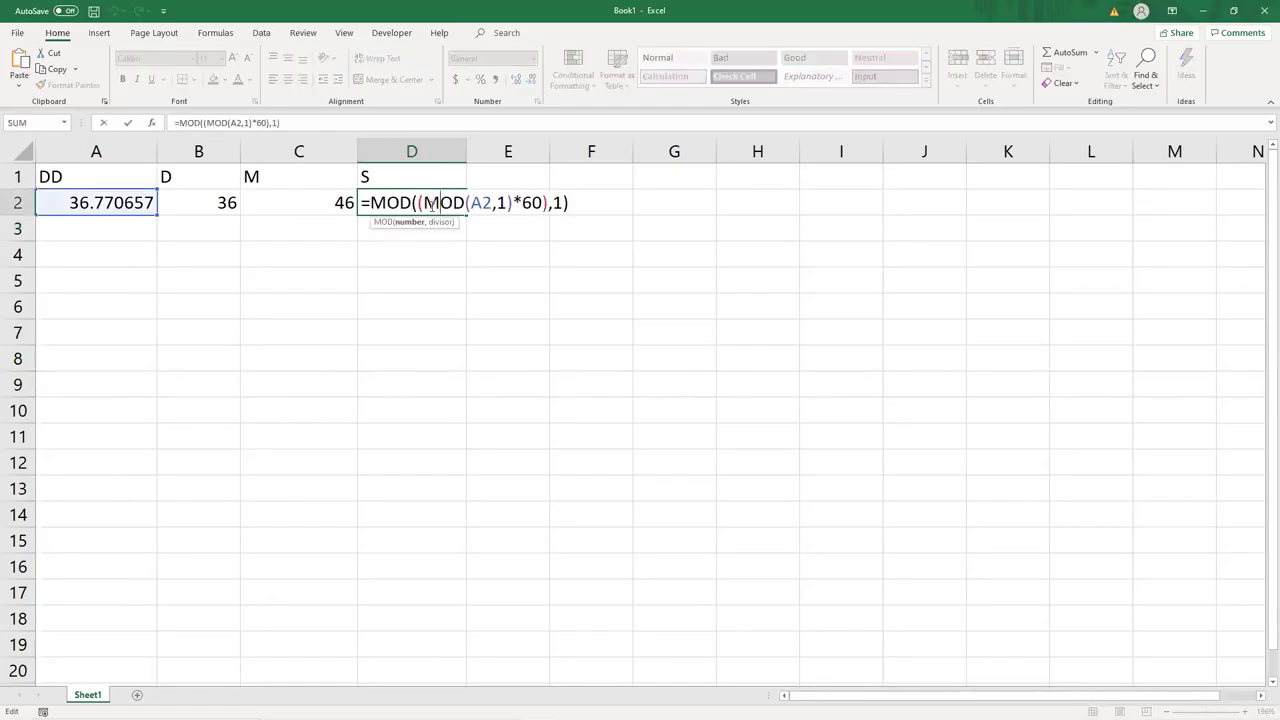
pyautogui.click(566, 203)
pyautogui.write('*60')
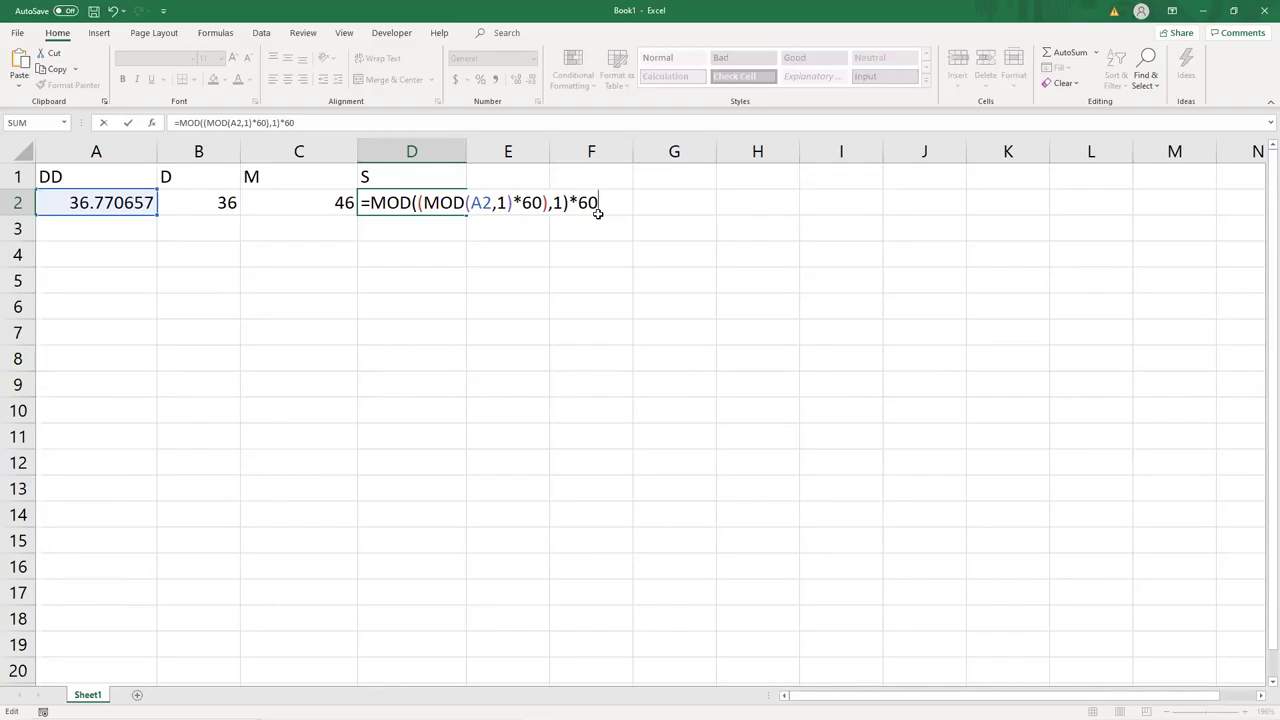
pyautogui.press('Return')
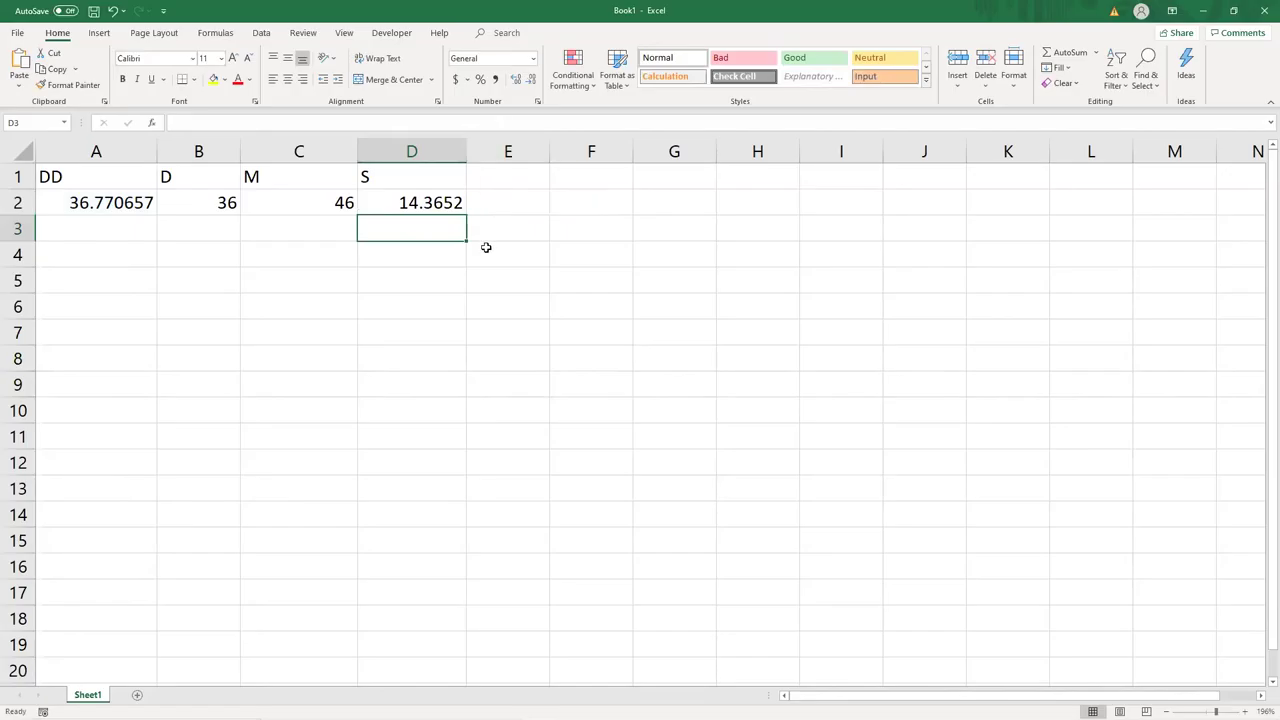
pyautogui.moveTo(356, 155); pyautogui.dragTo(300, 161)
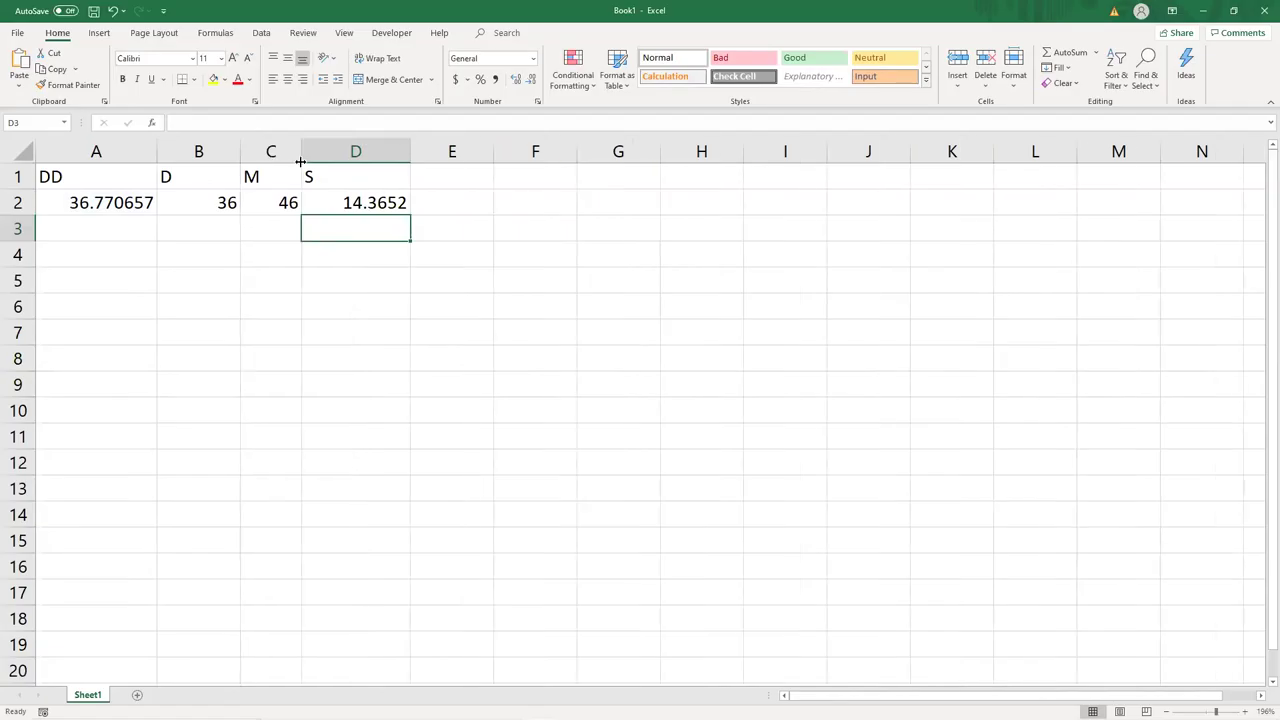
# Narrow column D to fit the seconds value.
pyautogui.moveTo(409, 152)
pyautogui.mouseDown()
pyautogui.moveTo(375, 154)
pyautogui.moveTo(390, 154)
pyautogui.mouseUp()
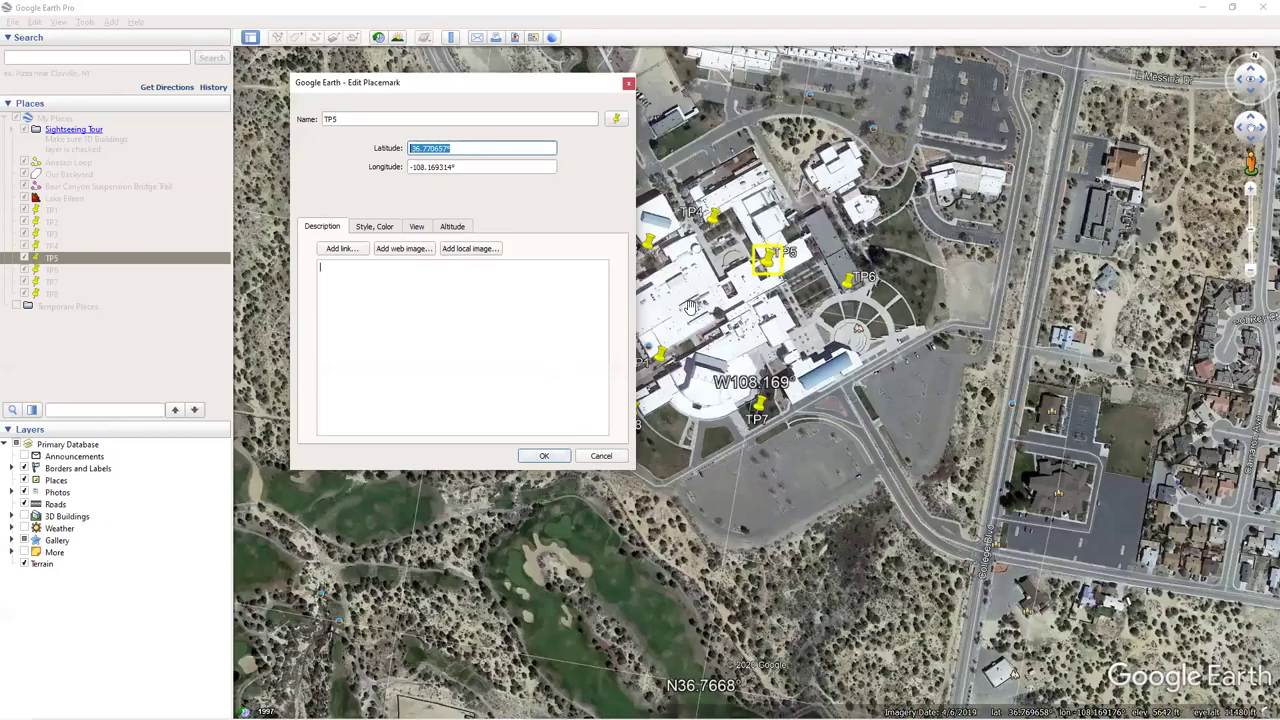
# Switch to Google Earth, set the coordinate display to degrees, minutes, seconds, and open the properties of placemark TP5.
pyautogui.press('Escape')
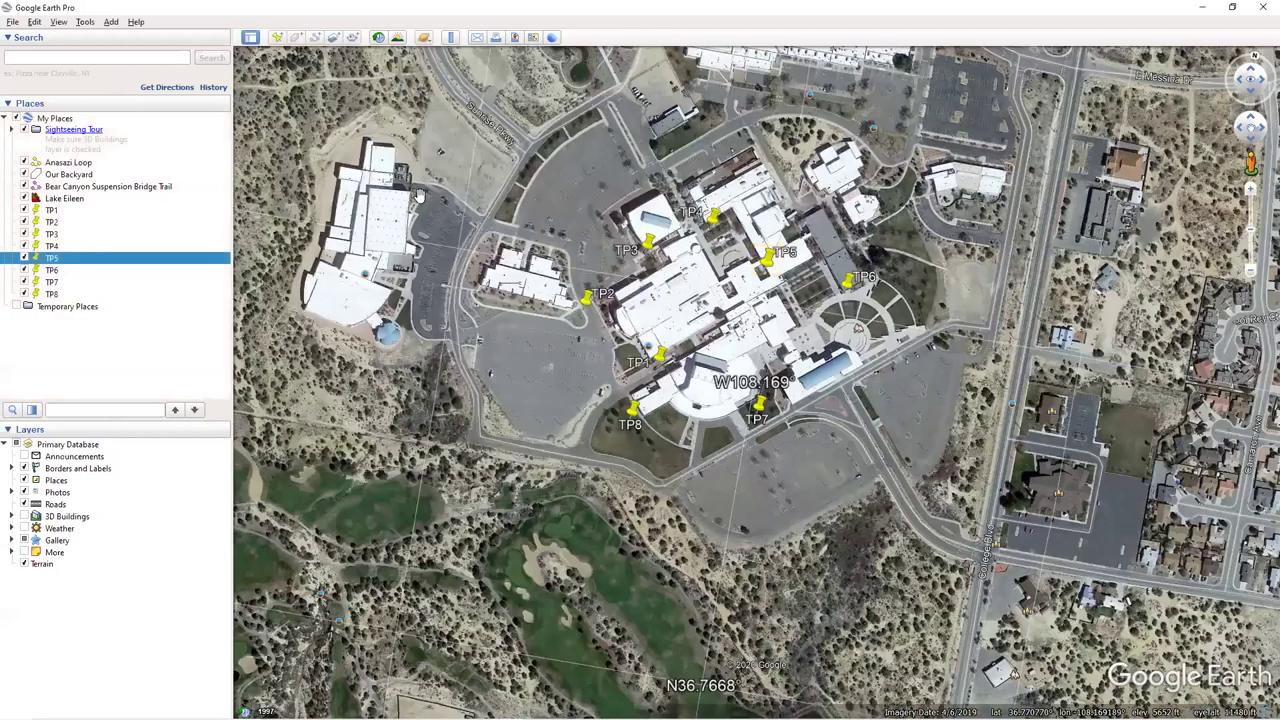
pyautogui.click(85, 21)
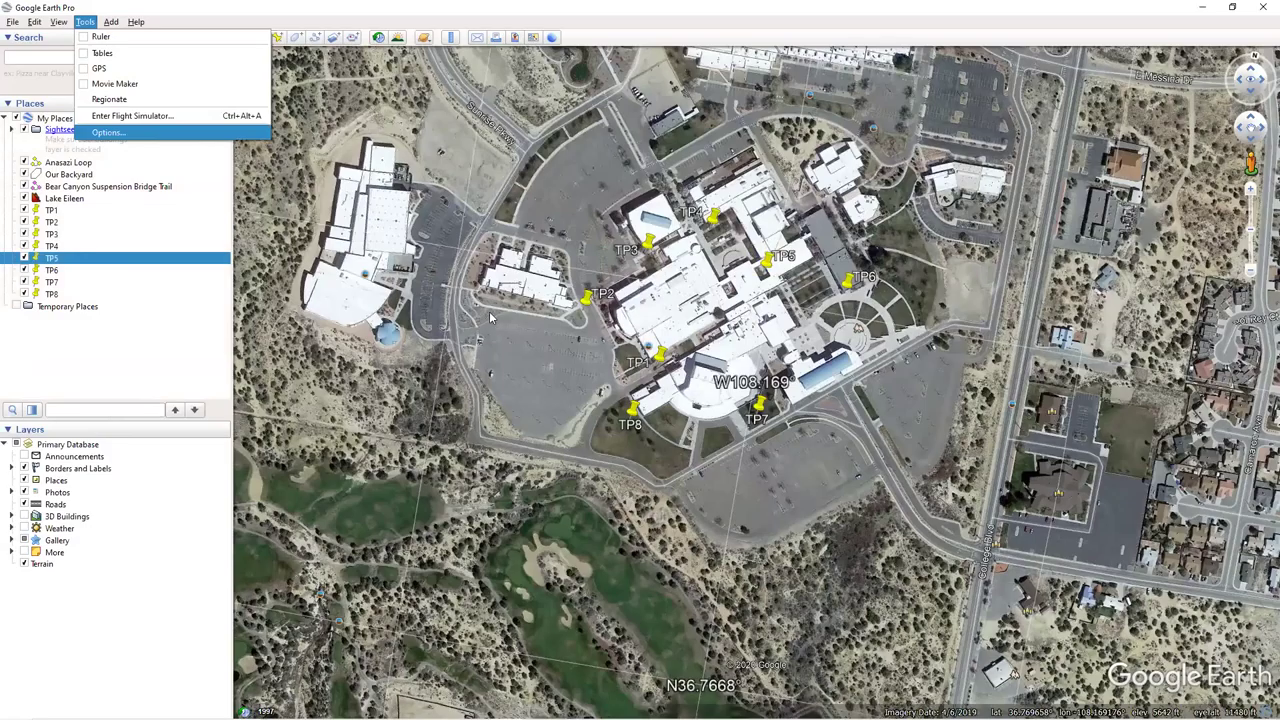
pyautogui.press('Return')
pyautogui.click(697, 548)
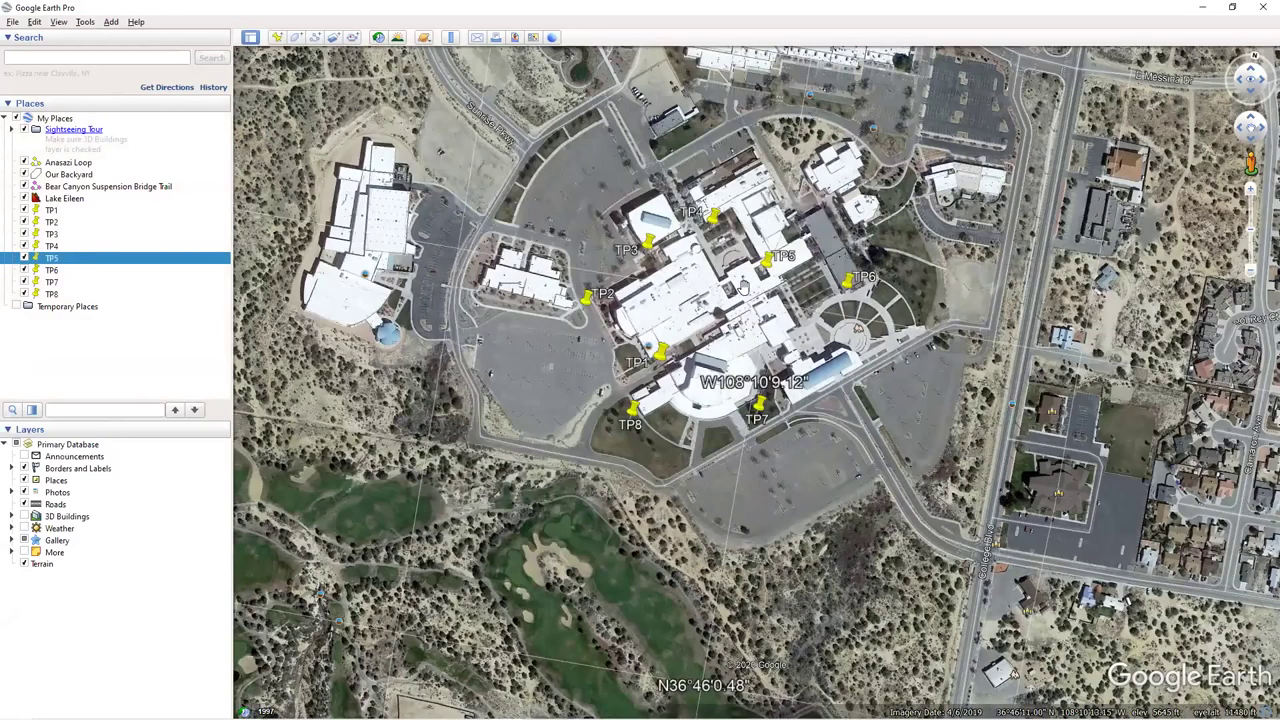
pyautogui.rightClick(771, 262)
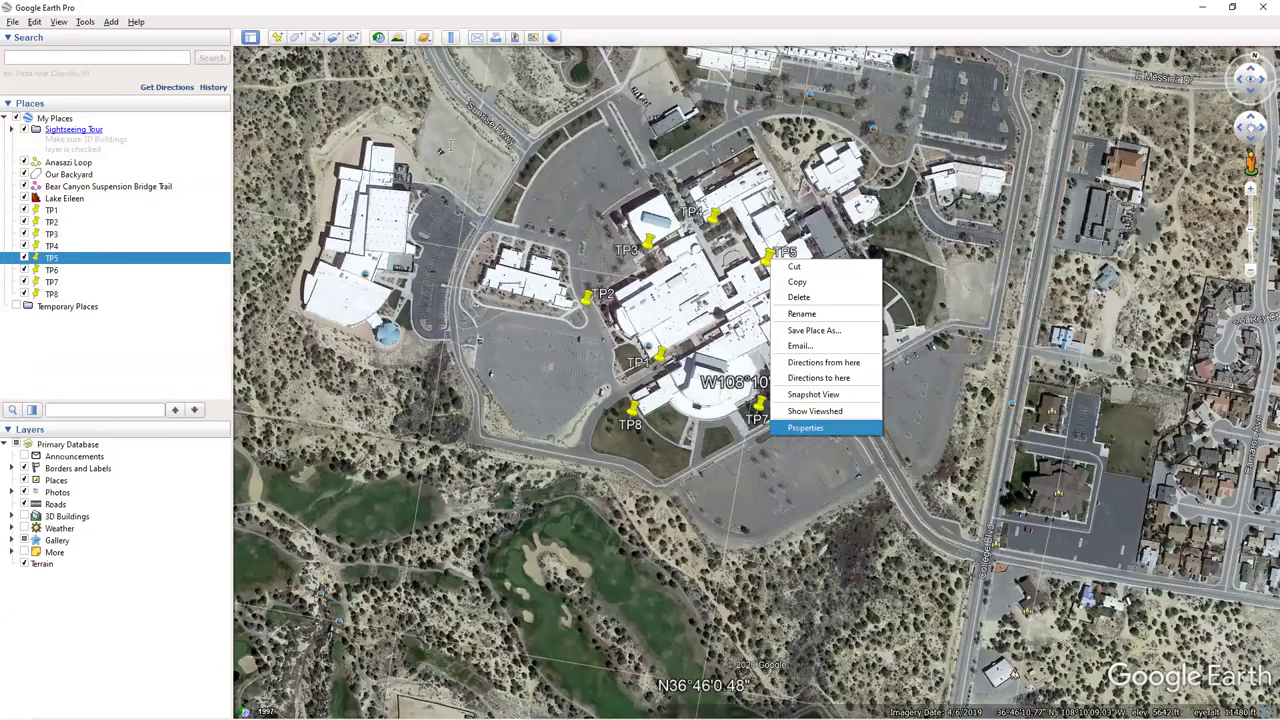
pyautogui.press('Return')
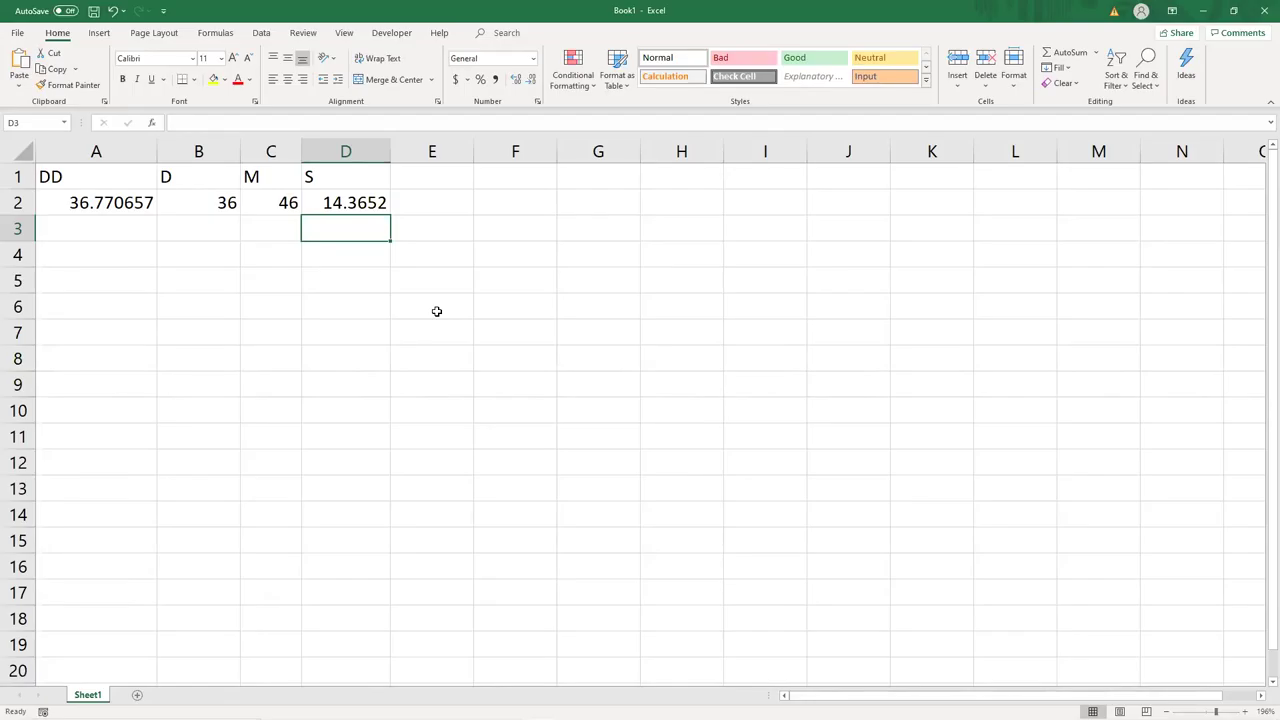
# Return to the Excel workbook and examine the nested MOD formula for seconds in cell D2.
pyautogui.doubleClick(360, 202)
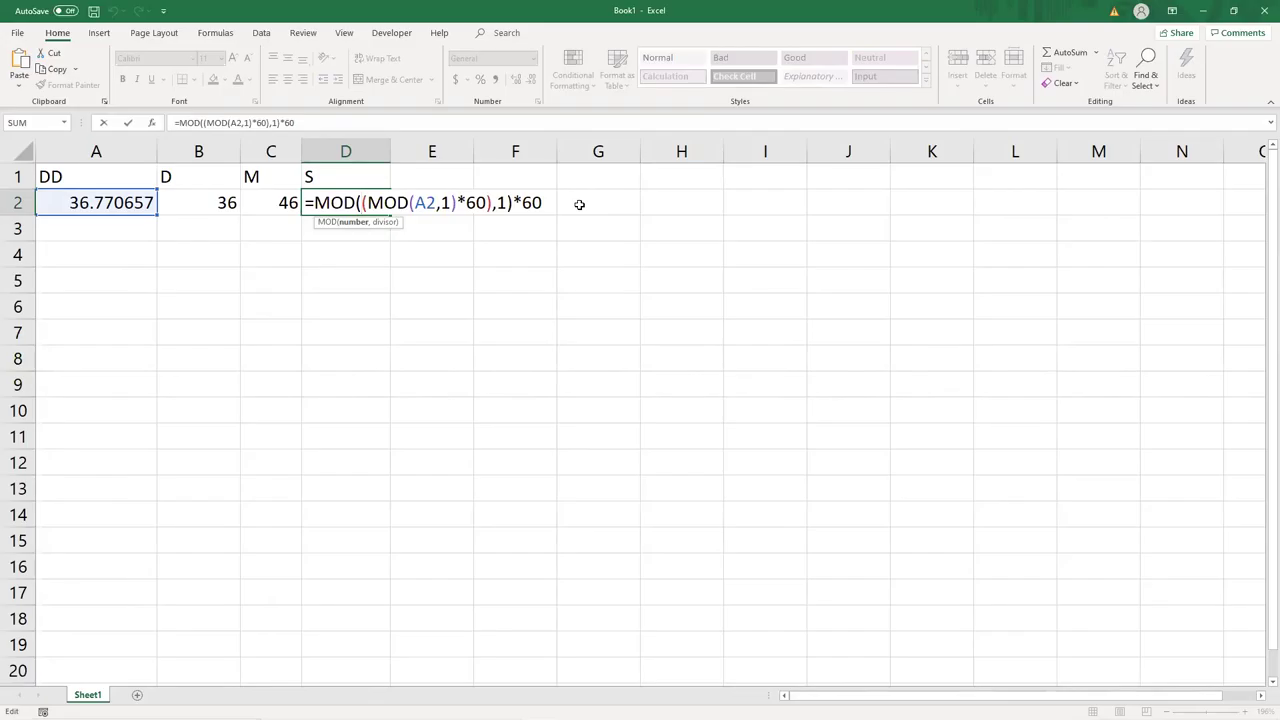
pyautogui.hotkey('ctrl', 'Return')
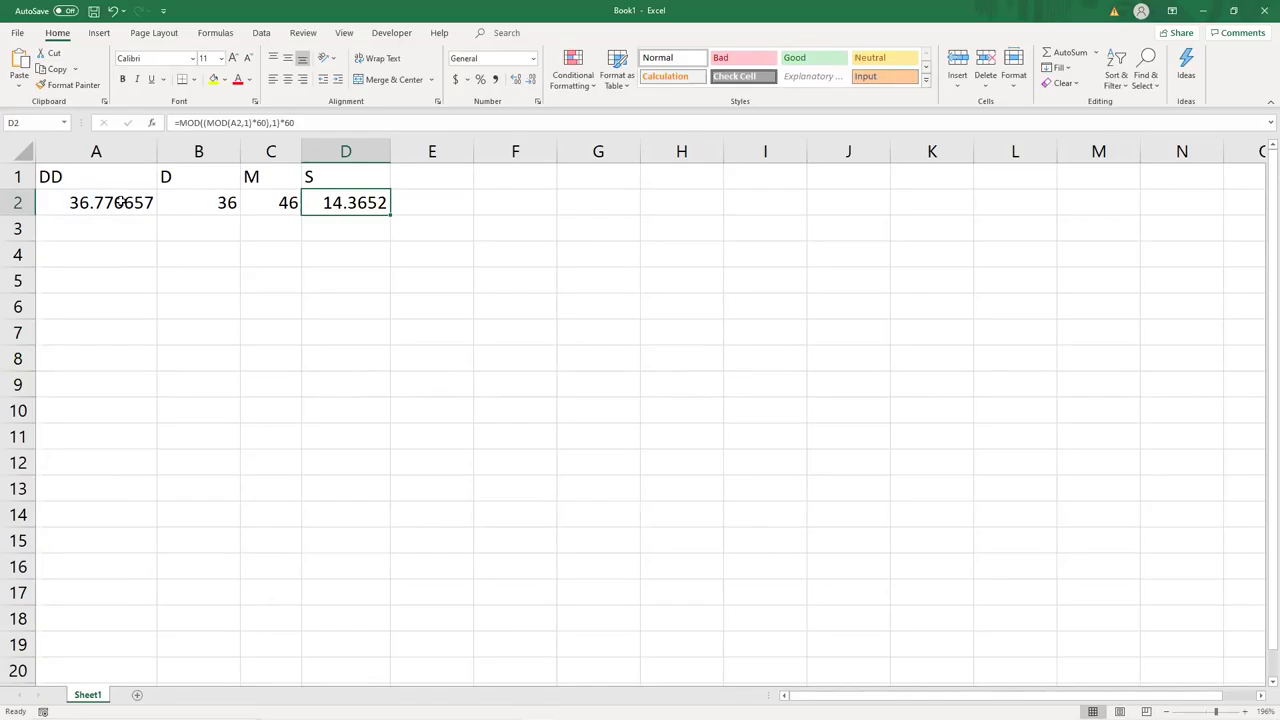
pyautogui.click(120, 202)
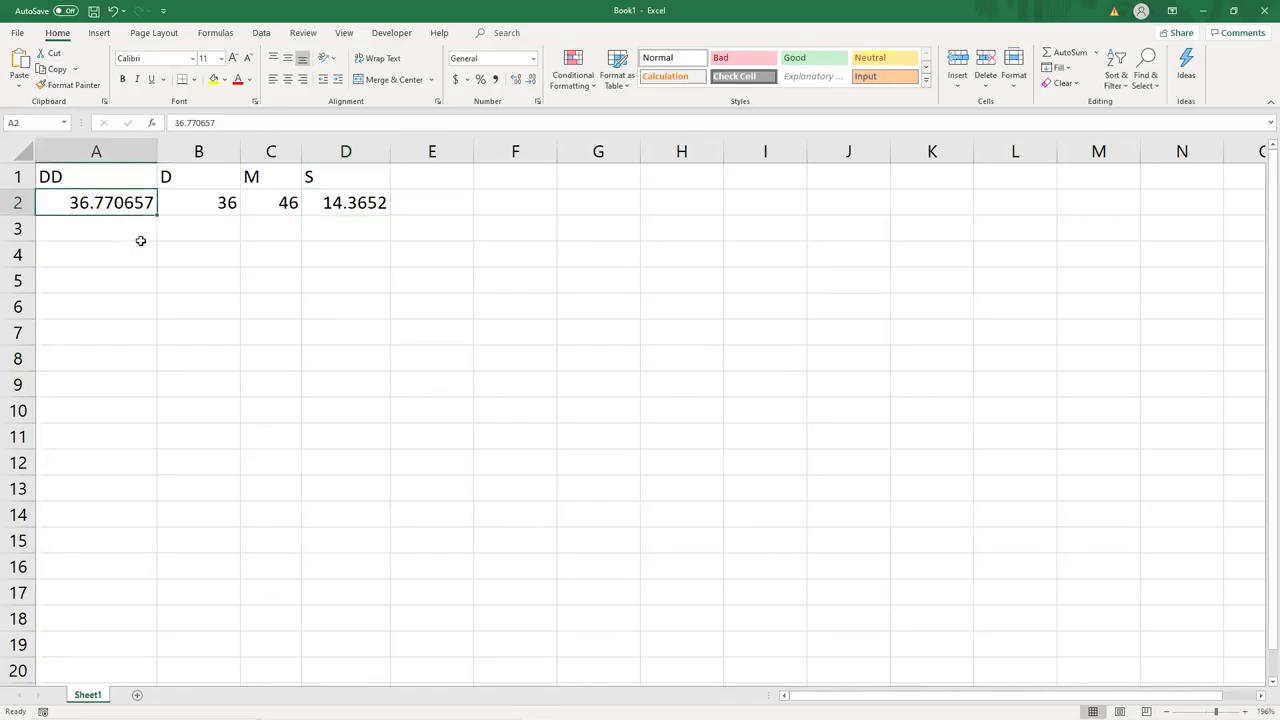
pyautogui.hotkey('ctrl', 'c')
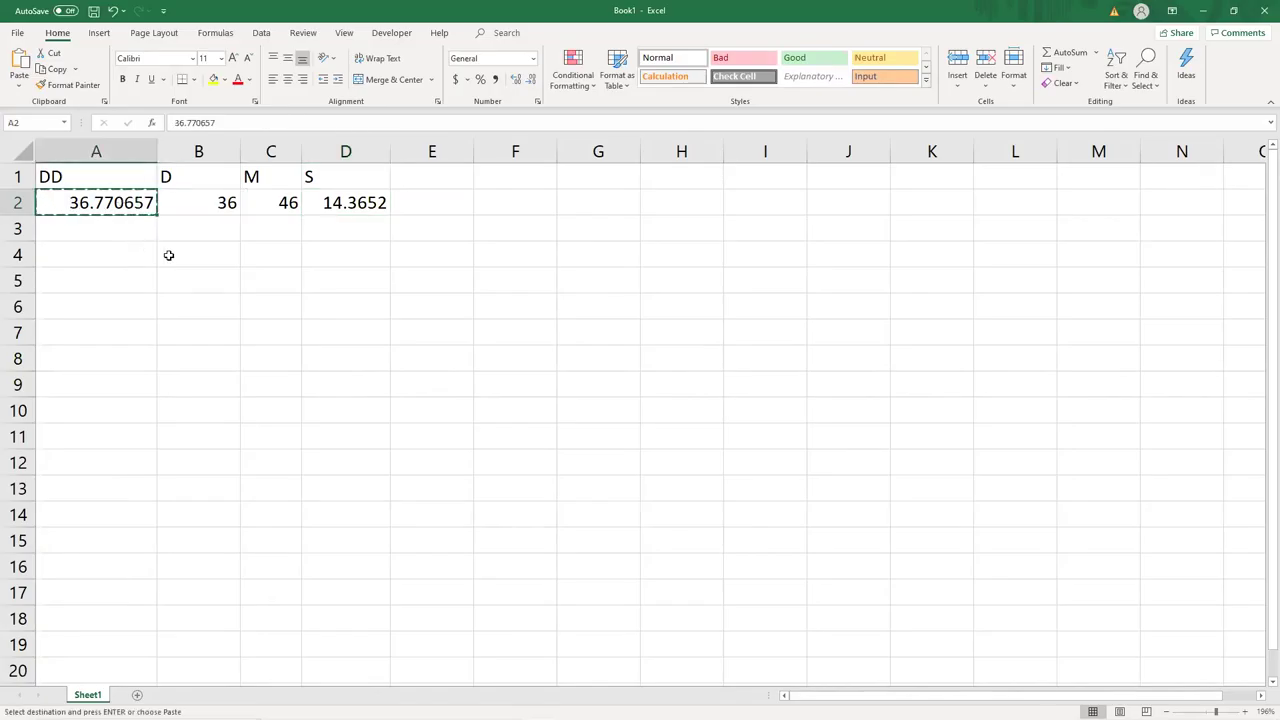
pyautogui.press('Escape')
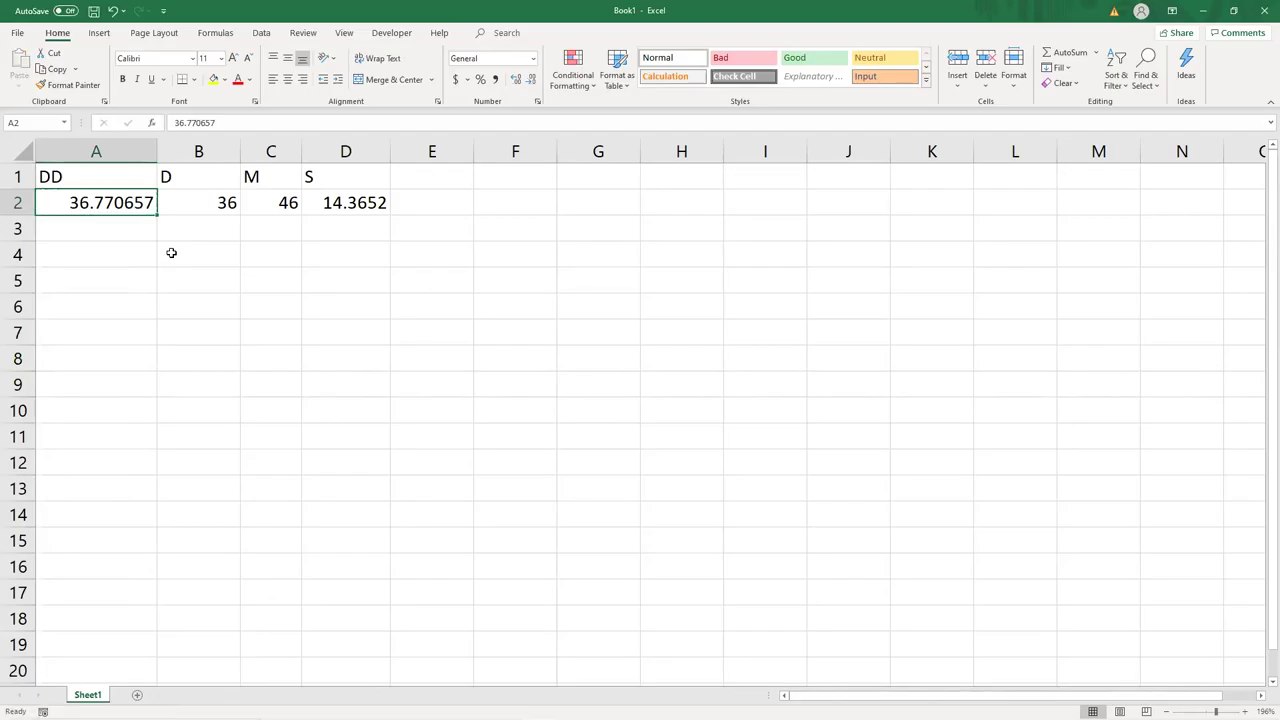
# Open Calculator and enter the decimal latitude 36.770657 to check the conversion by hand.
pyautogui.press('super')
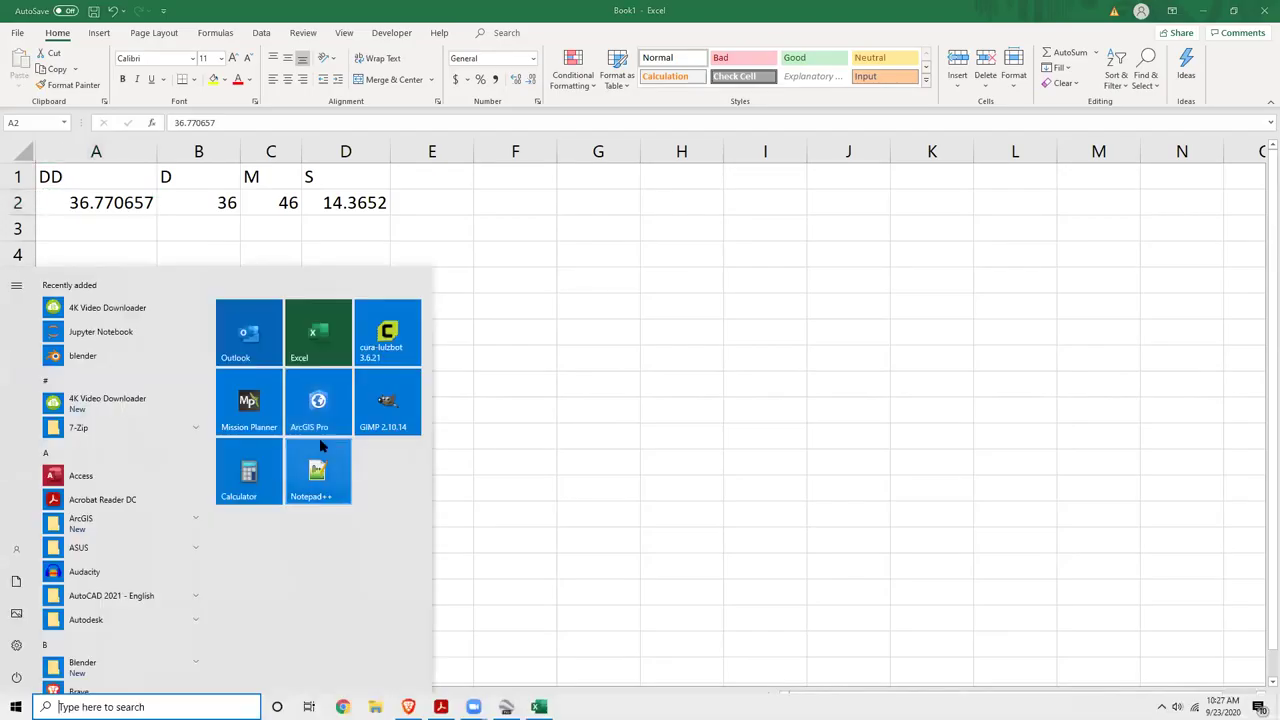
pyautogui.click(248, 465)
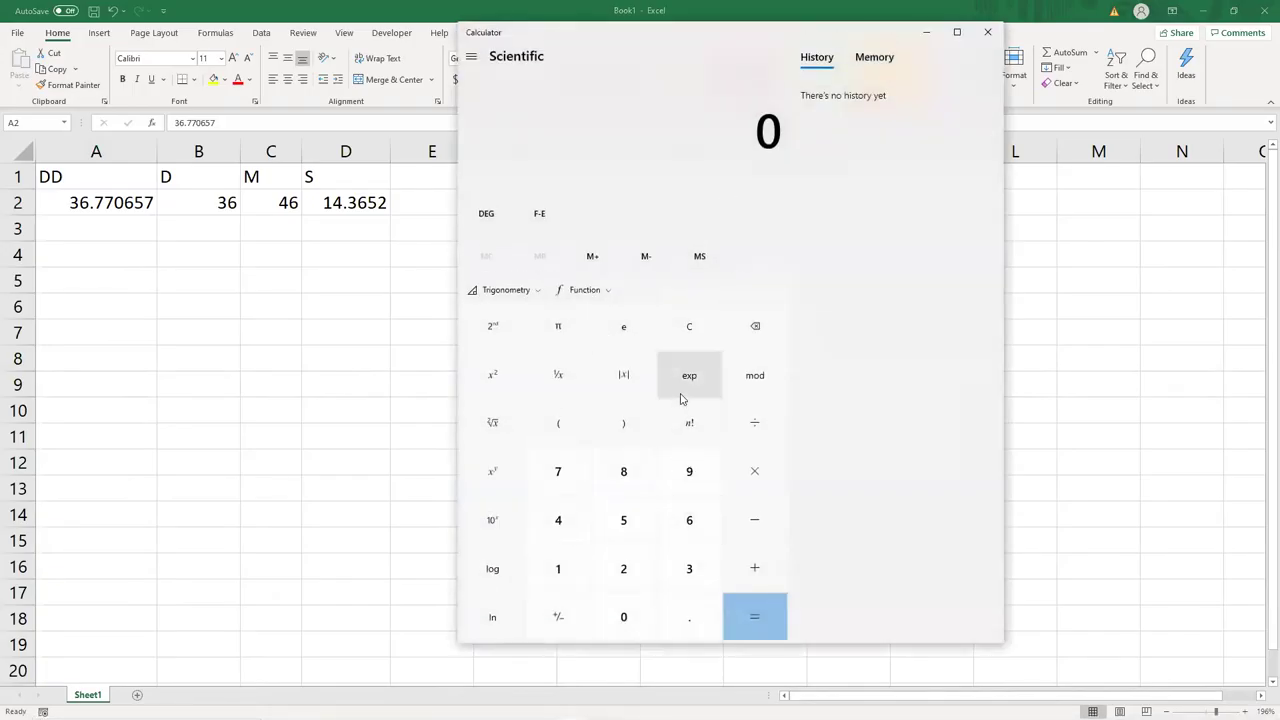
pyautogui.click(688, 570)
pyautogui.click(689, 523)
pyautogui.write('.7')
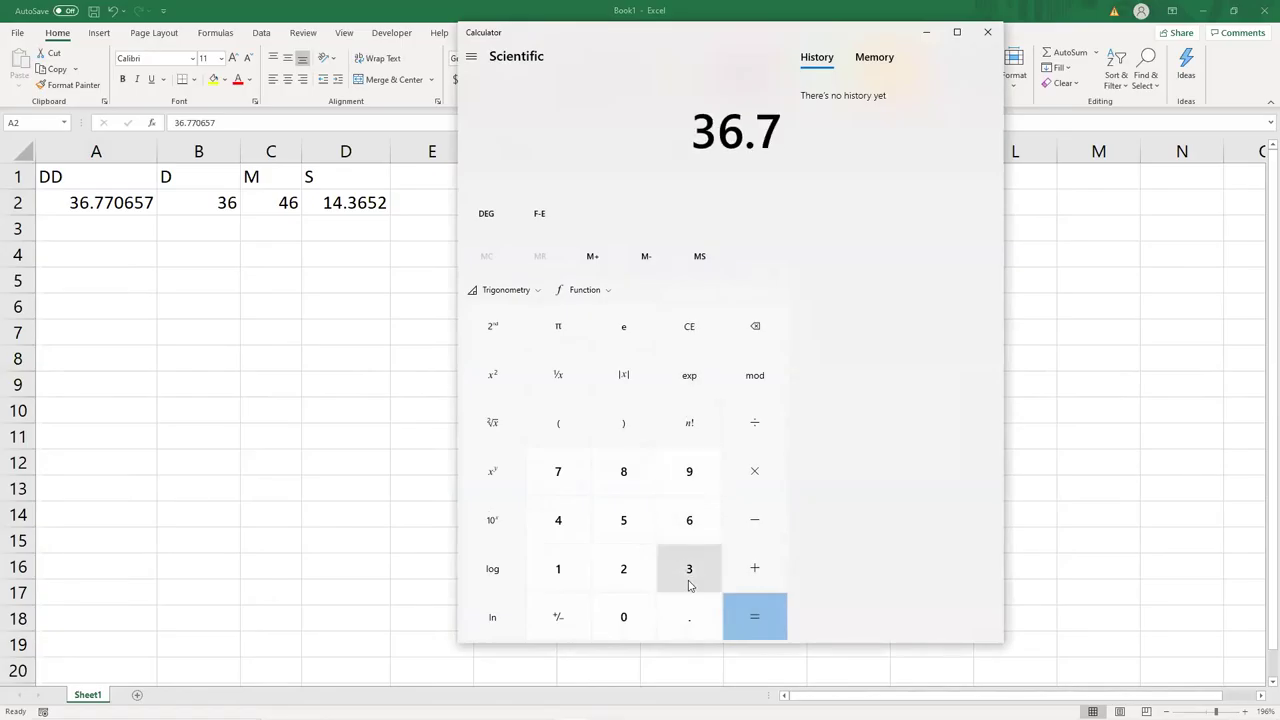
pyautogui.write('706')
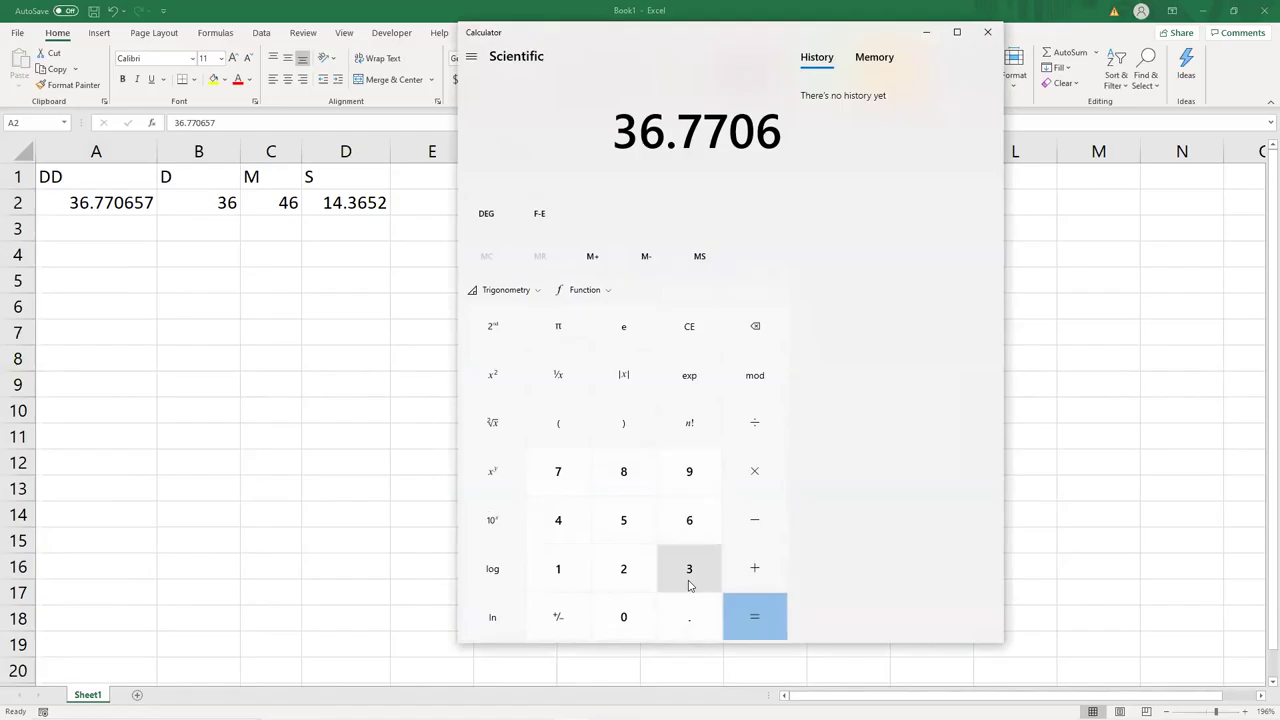
pyautogui.write('57')
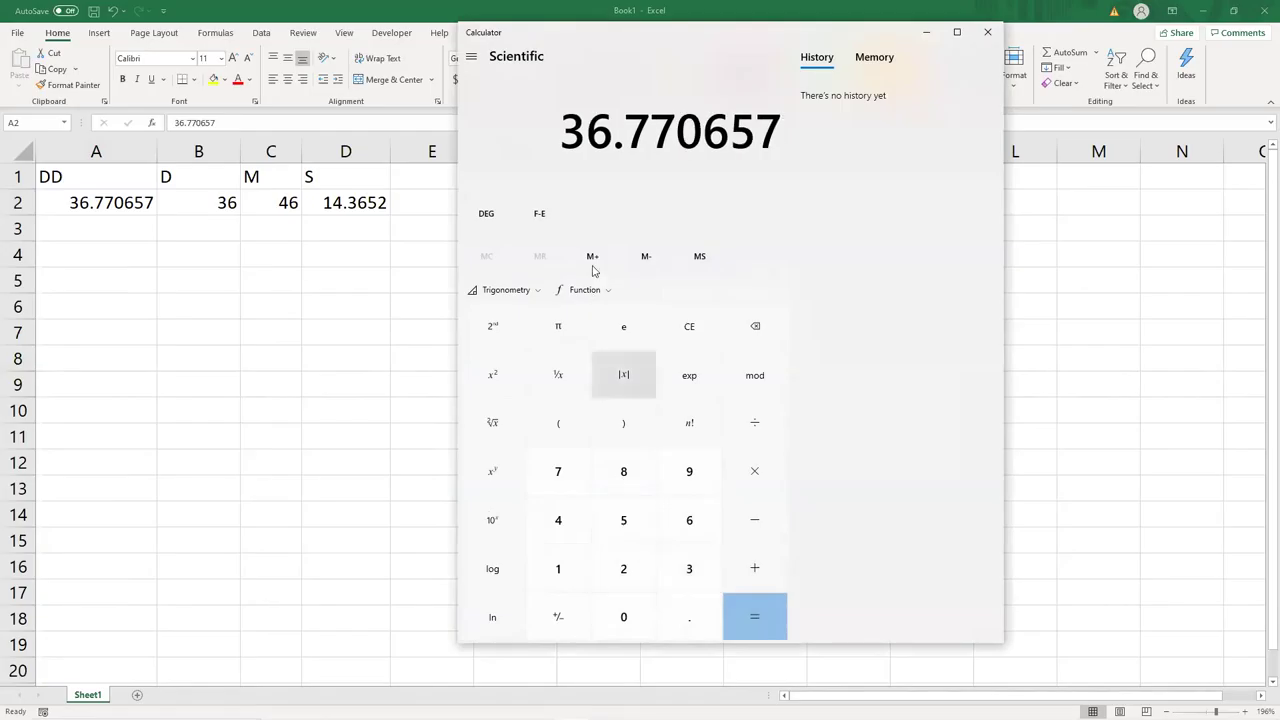
# Subtract the 36 whole degrees from the latitude in the calculator and multiply the remainder by 60 to get minutes.
pyautogui.doubleClick(578, 130)
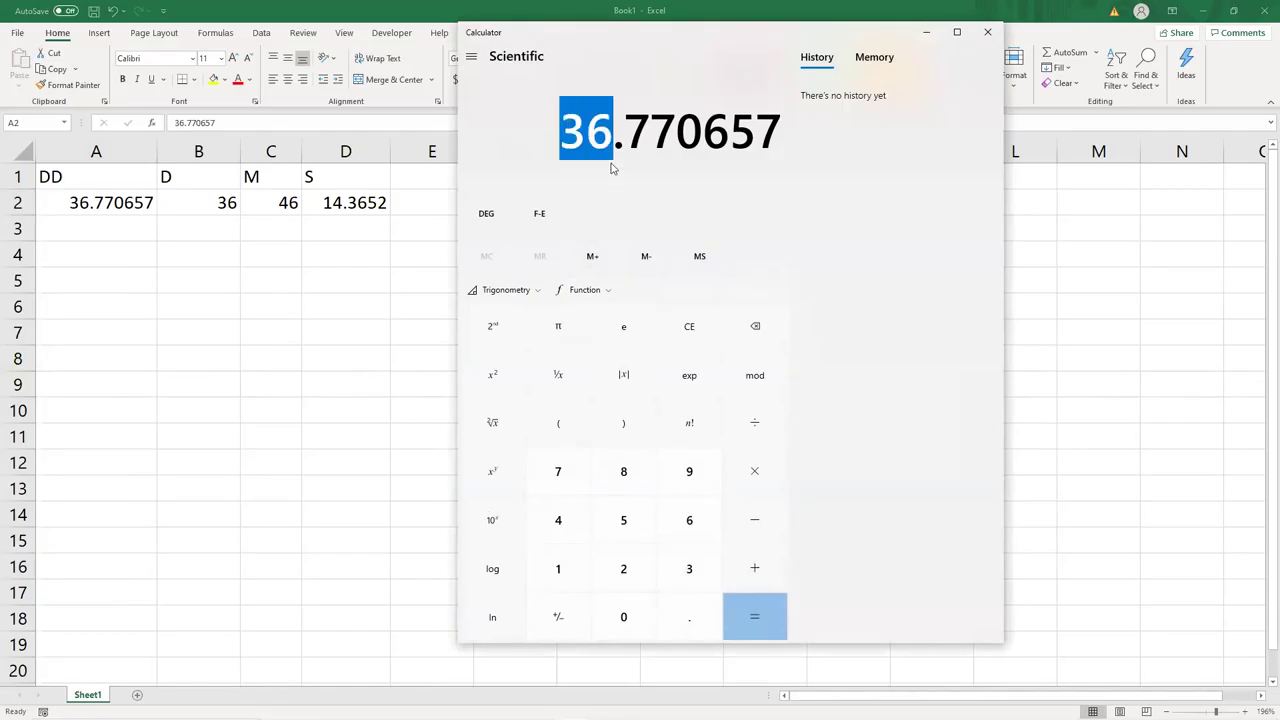
pyautogui.click(755, 520)
pyautogui.click(695, 558)
pyautogui.click(689, 522)
pyautogui.click(750, 621)
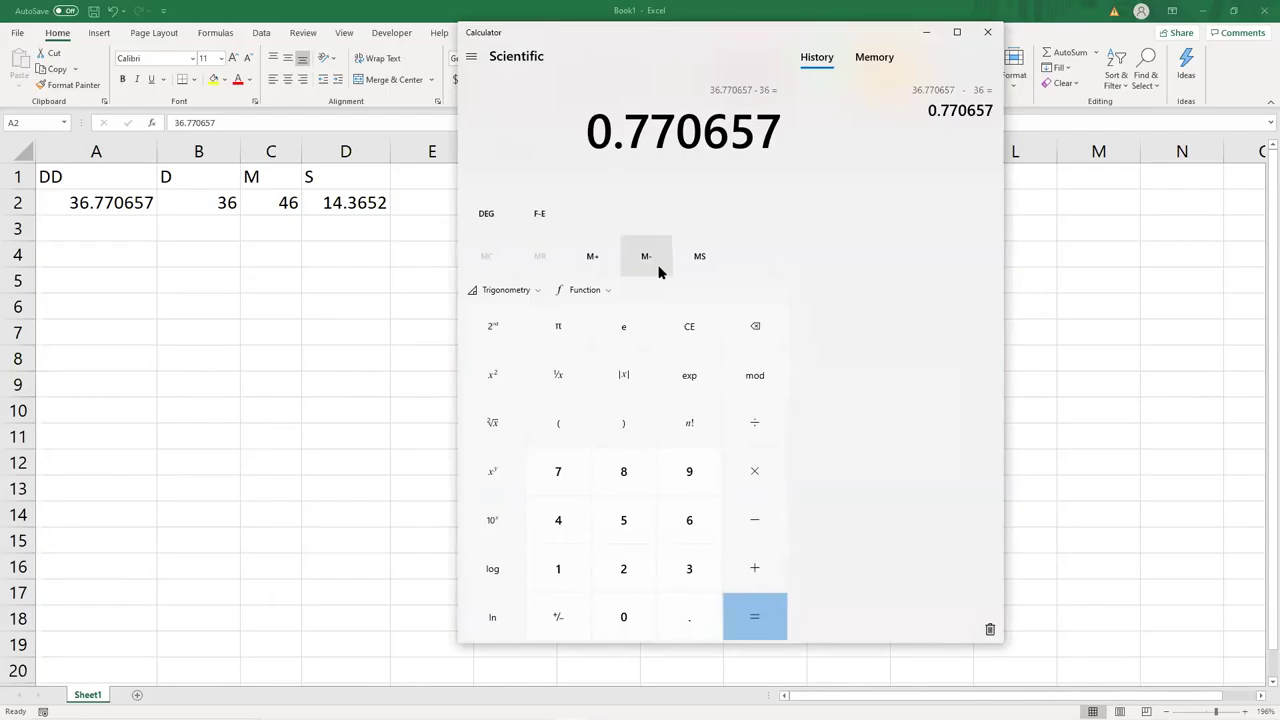
pyautogui.write('*60')
pyautogui.press('Return')
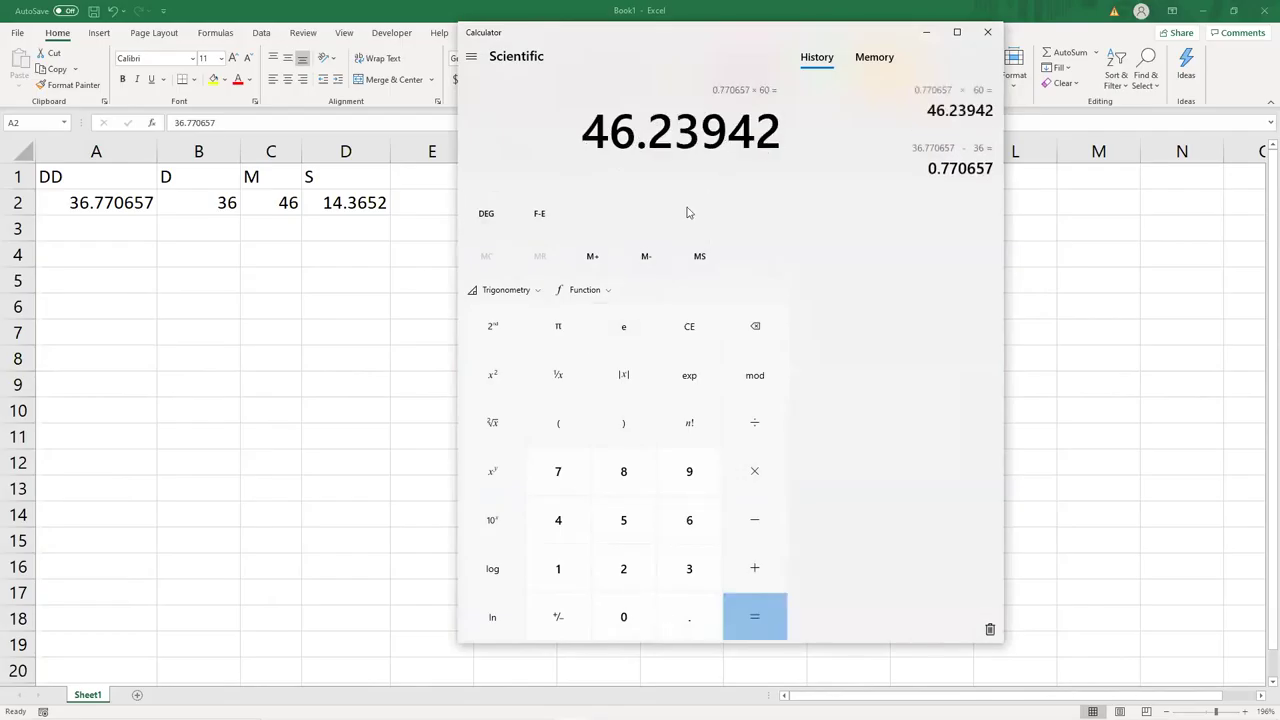
# Subtract the 46 whole minutes, multiply the remainder by 60 to get seconds, and close Calculator.
pyautogui.write('-46')
pyautogui.press('Return')
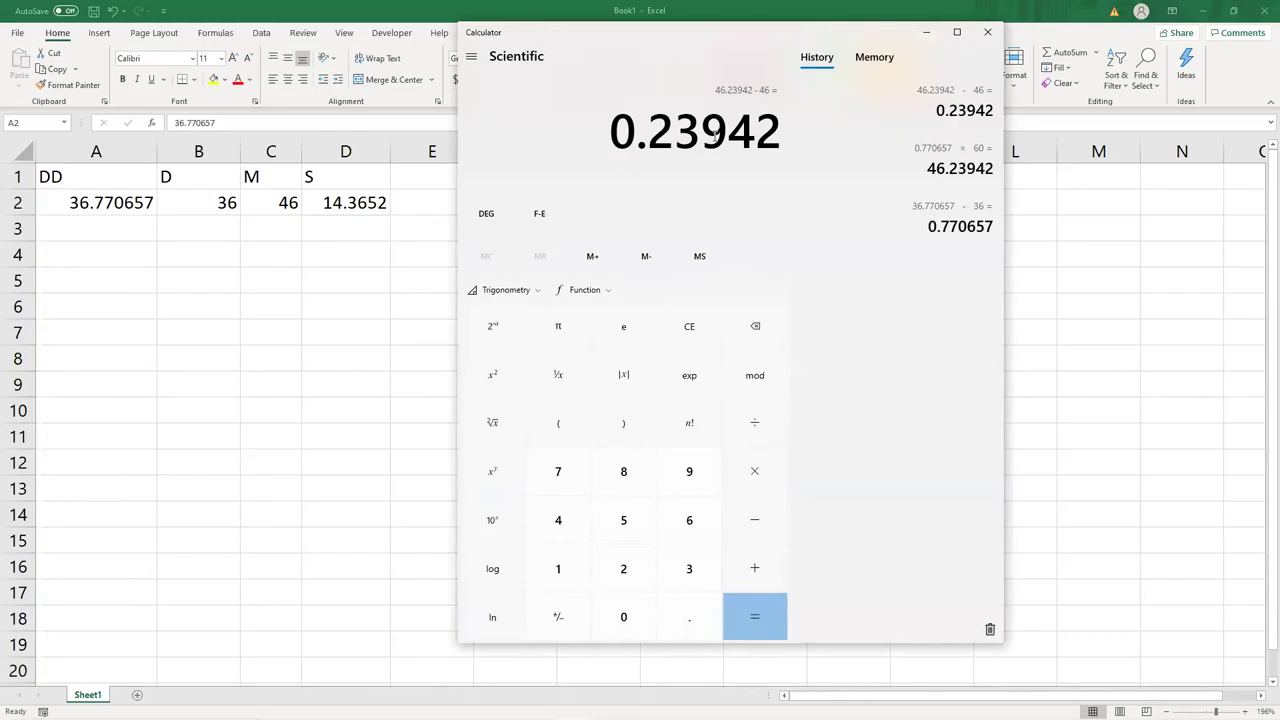
pyautogui.write('*60')
pyautogui.press('Return')
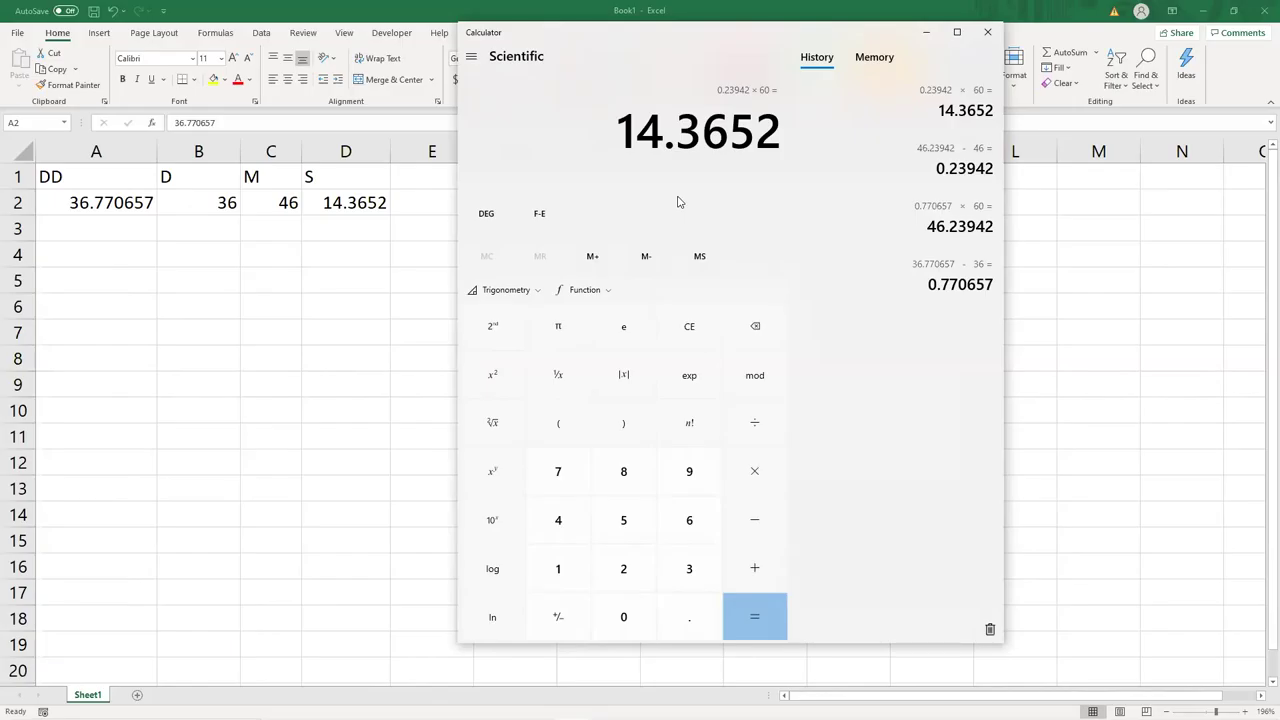
pyautogui.click(988, 32)
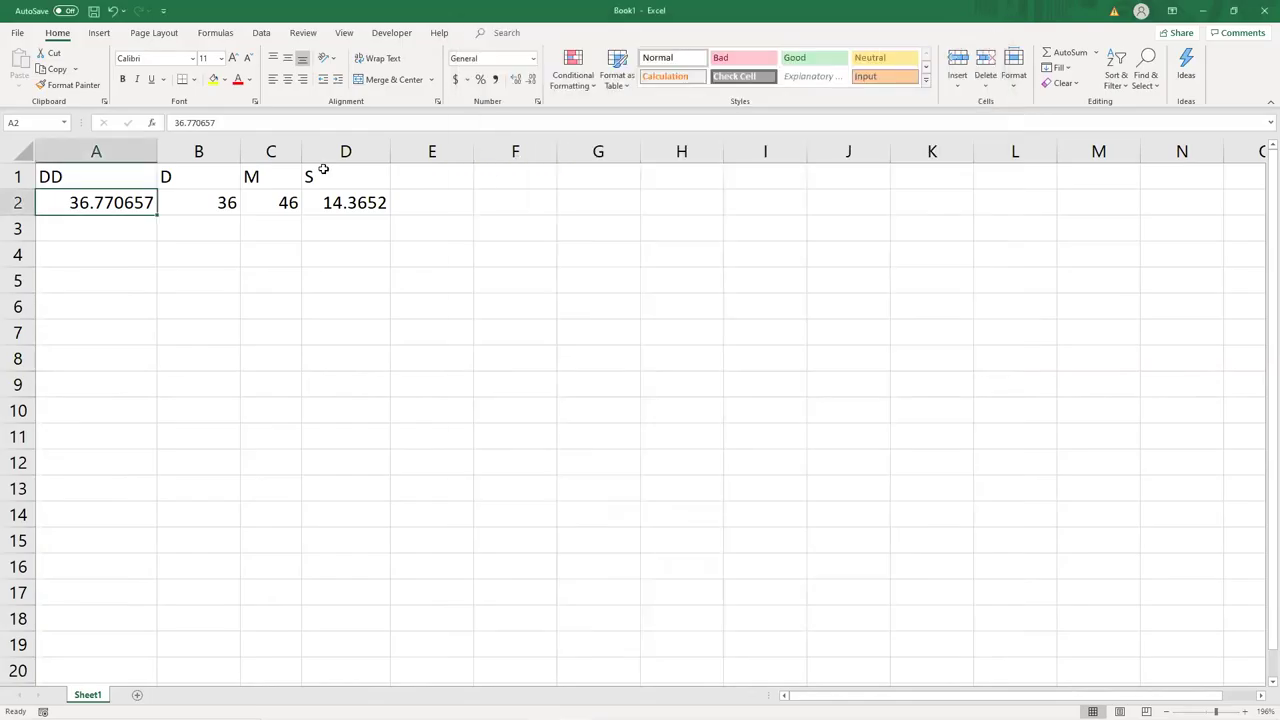
# Select cell E2 and narrow column B to fit the degrees value.
pyautogui.click(446, 207)
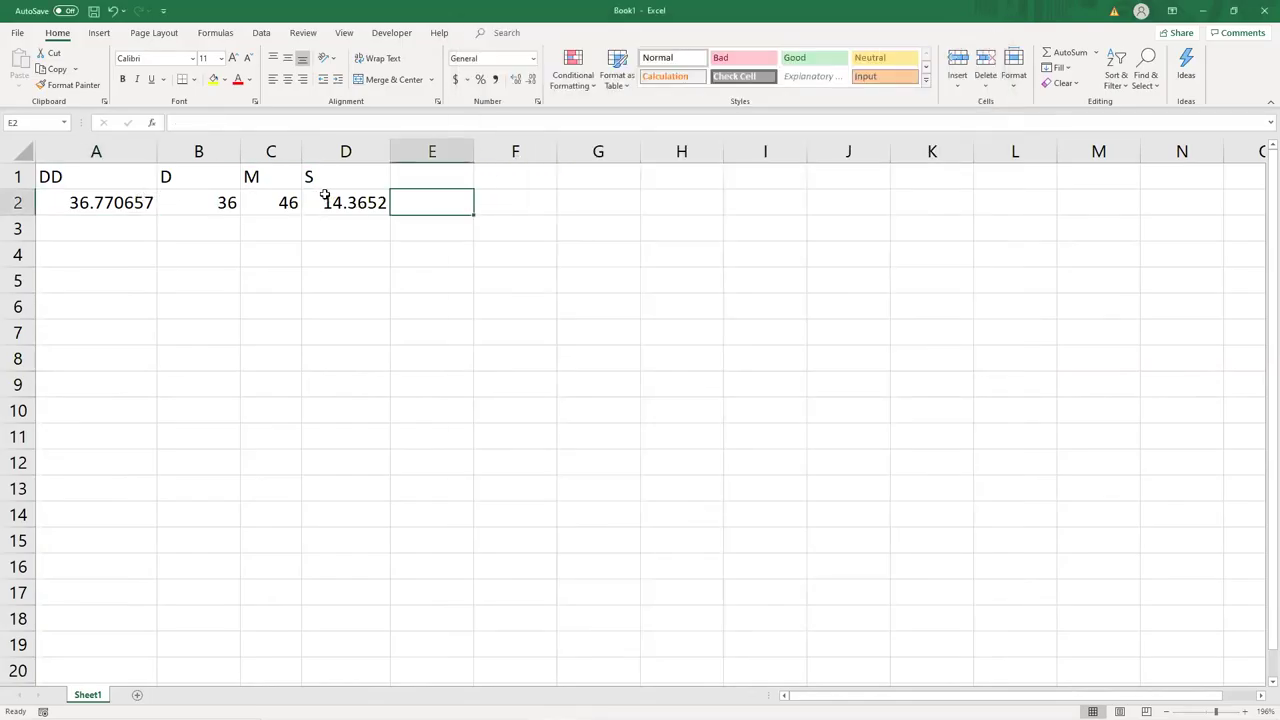
pyautogui.moveTo(239, 160); pyautogui.dragTo(211, 160)
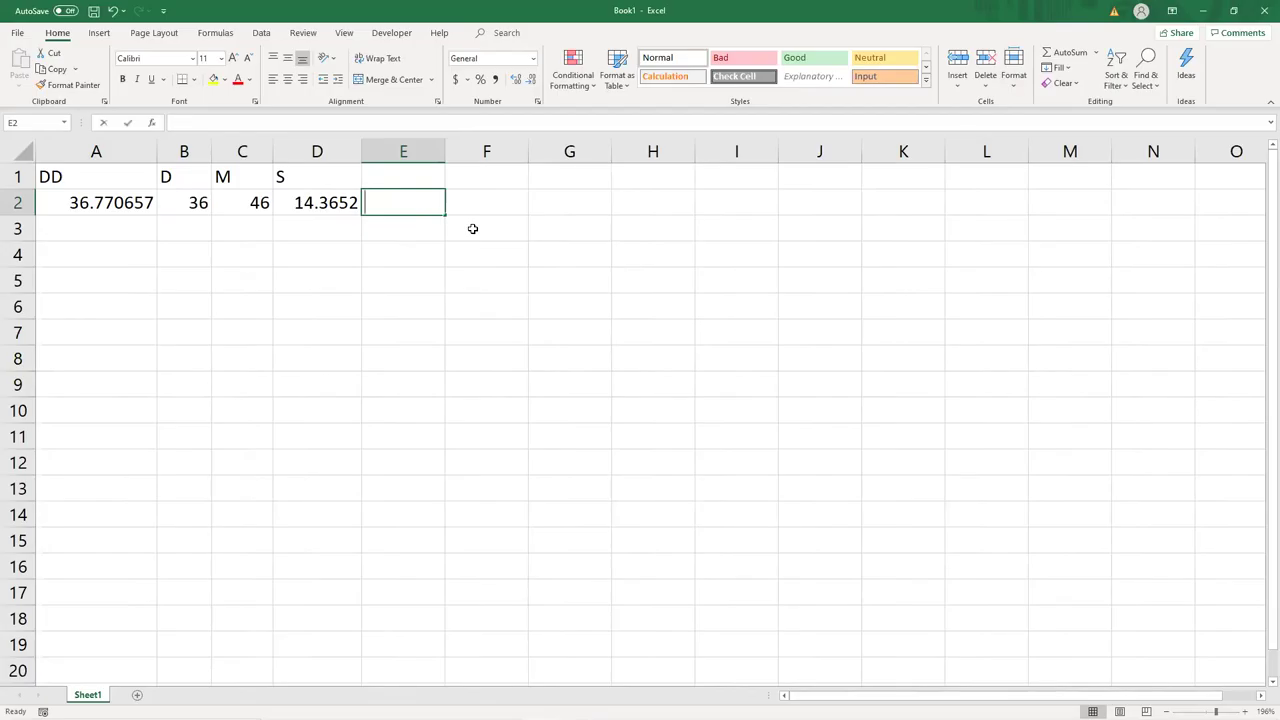
# Convert back to decimal degrees in cell E2 with =B2+C2/60+D2/3600 and widen column E to show six decimals.
pyautogui.write('=')
pyautogui.click(183, 204)
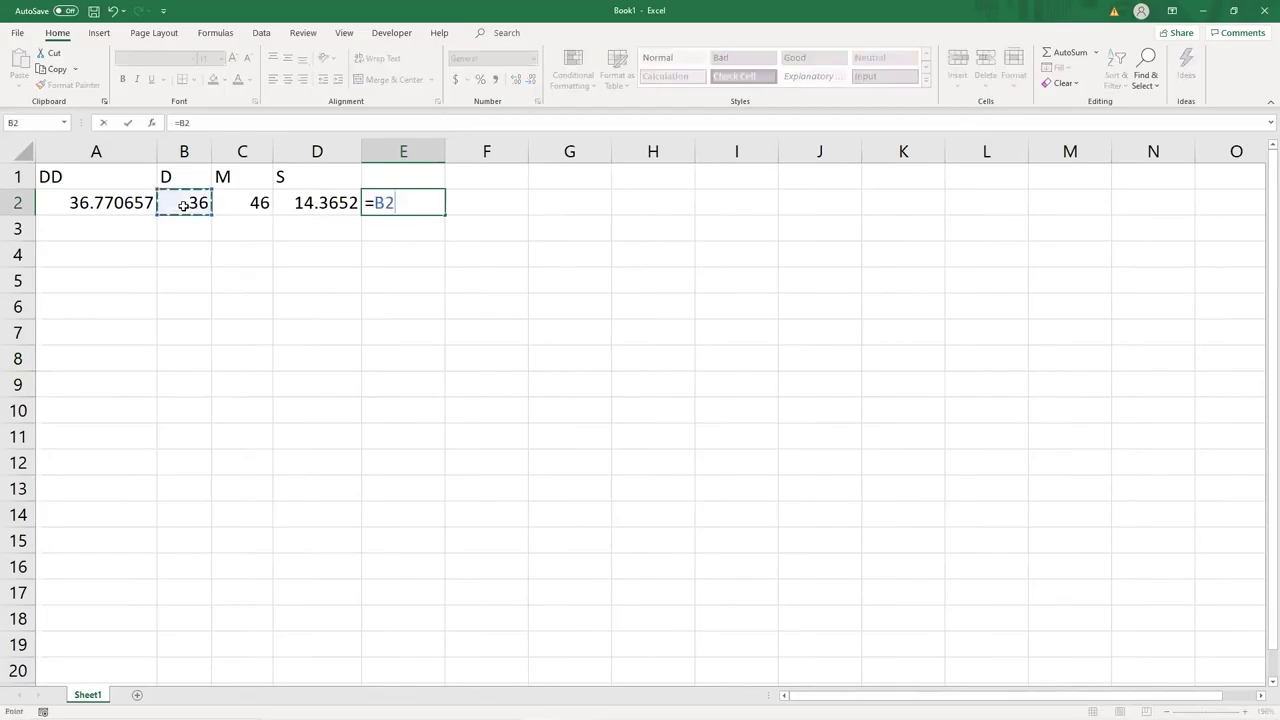
pyautogui.write('+')
pyautogui.click(244, 205)
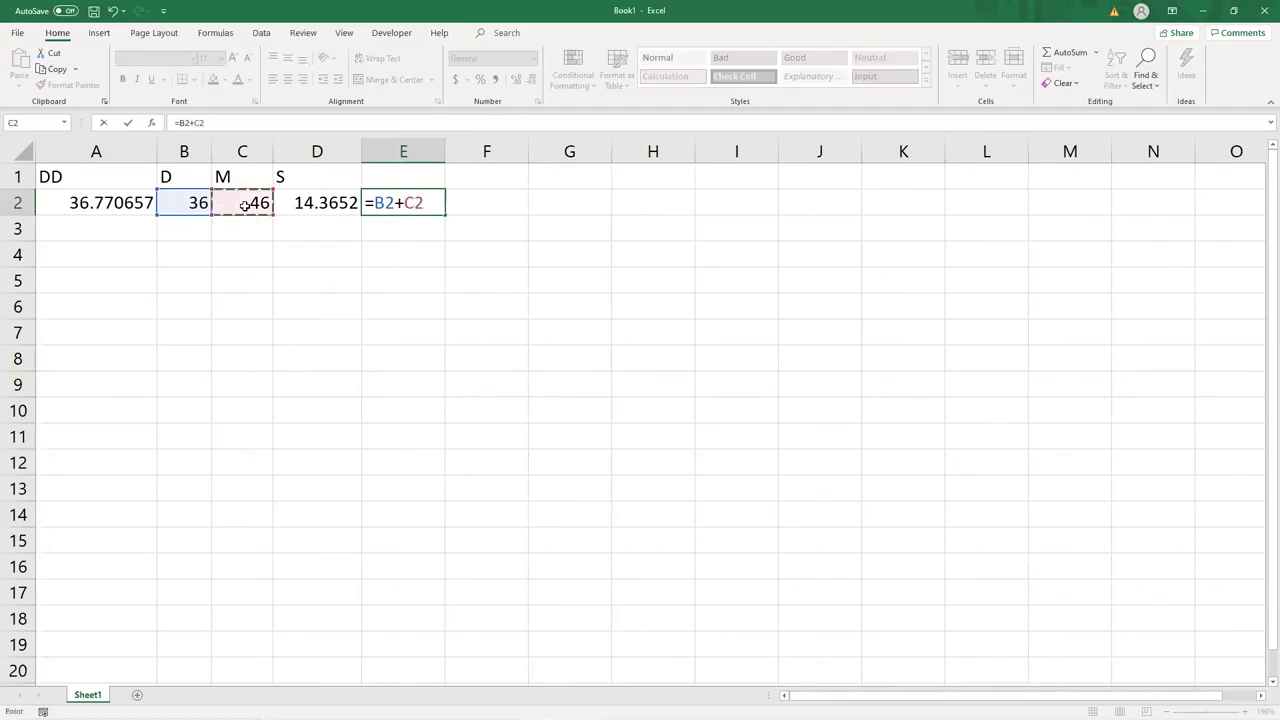
pyautogui.write('/60+')
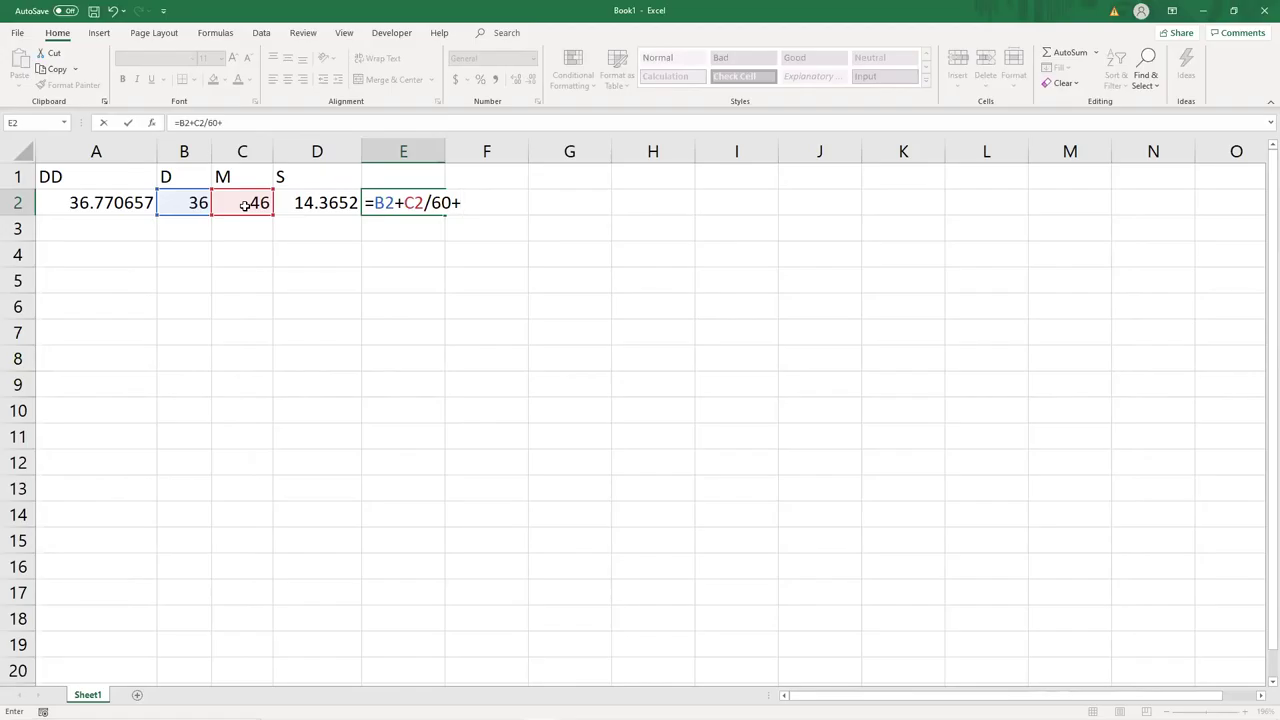
pyautogui.click(300, 205)
pyautogui.write('/')
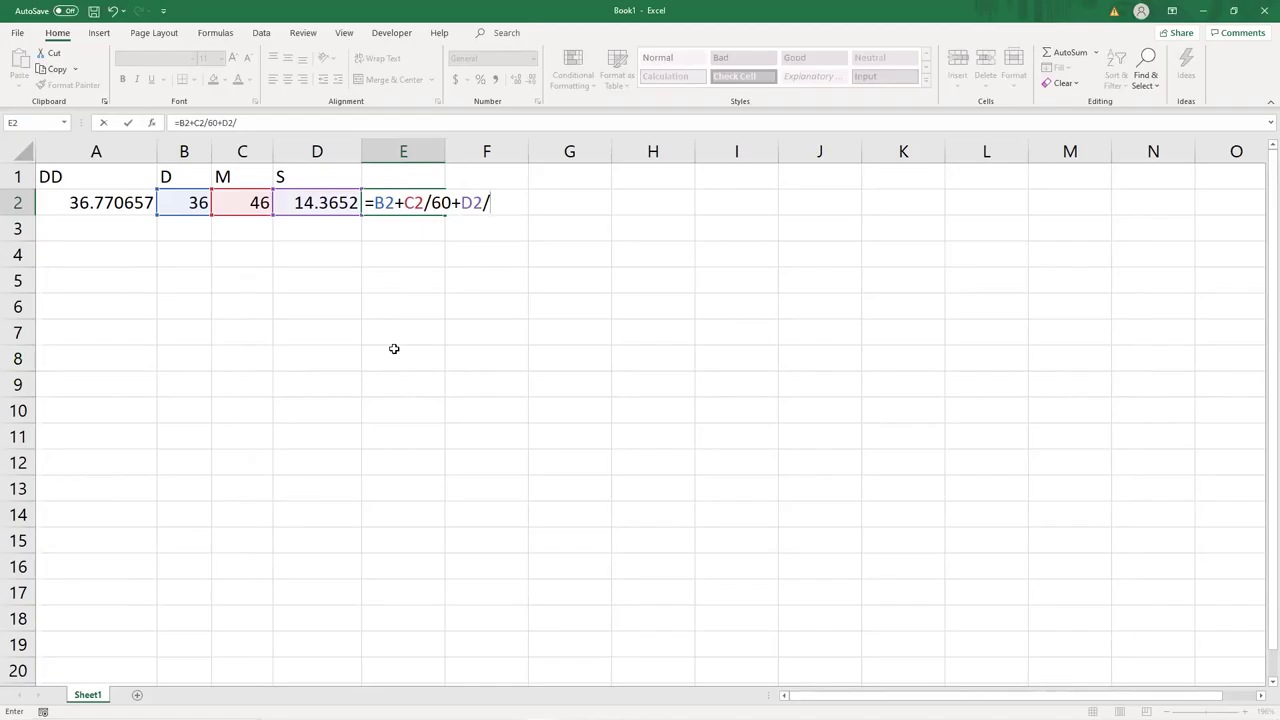
pyautogui.write('3600')
pyautogui.press('Return')
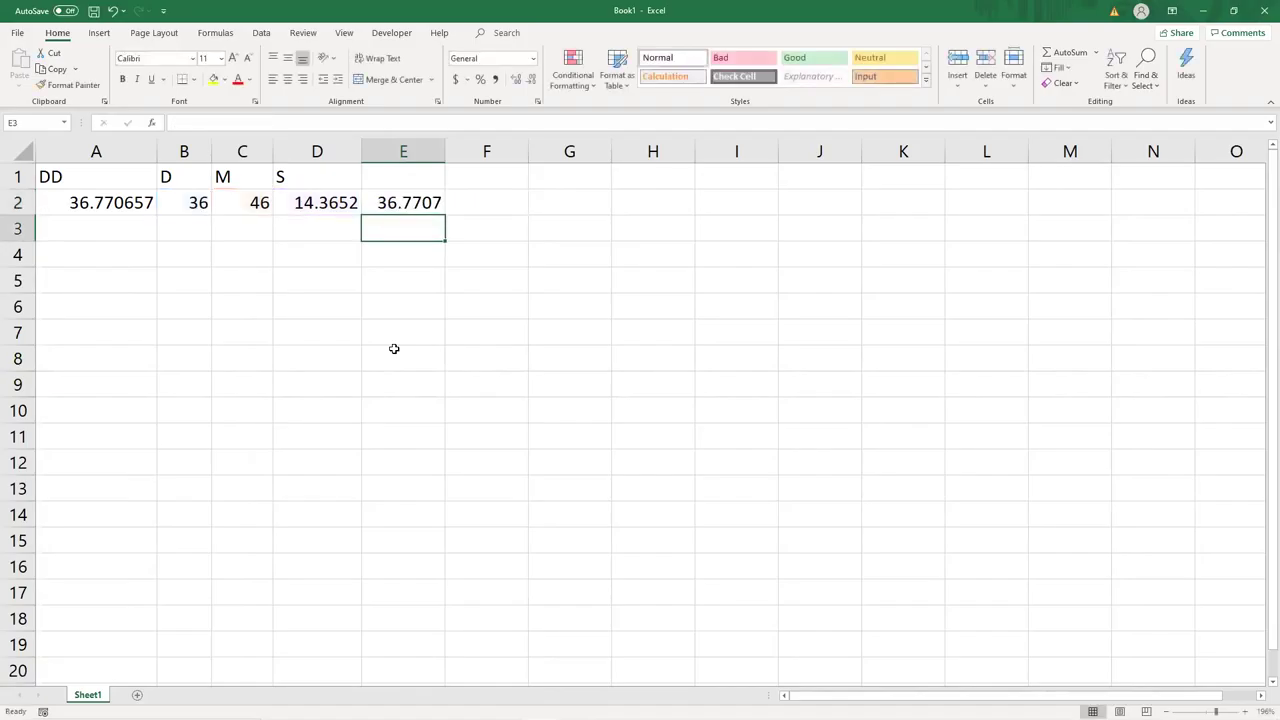
pyautogui.moveTo(445, 151); pyautogui.dragTo(477, 152)
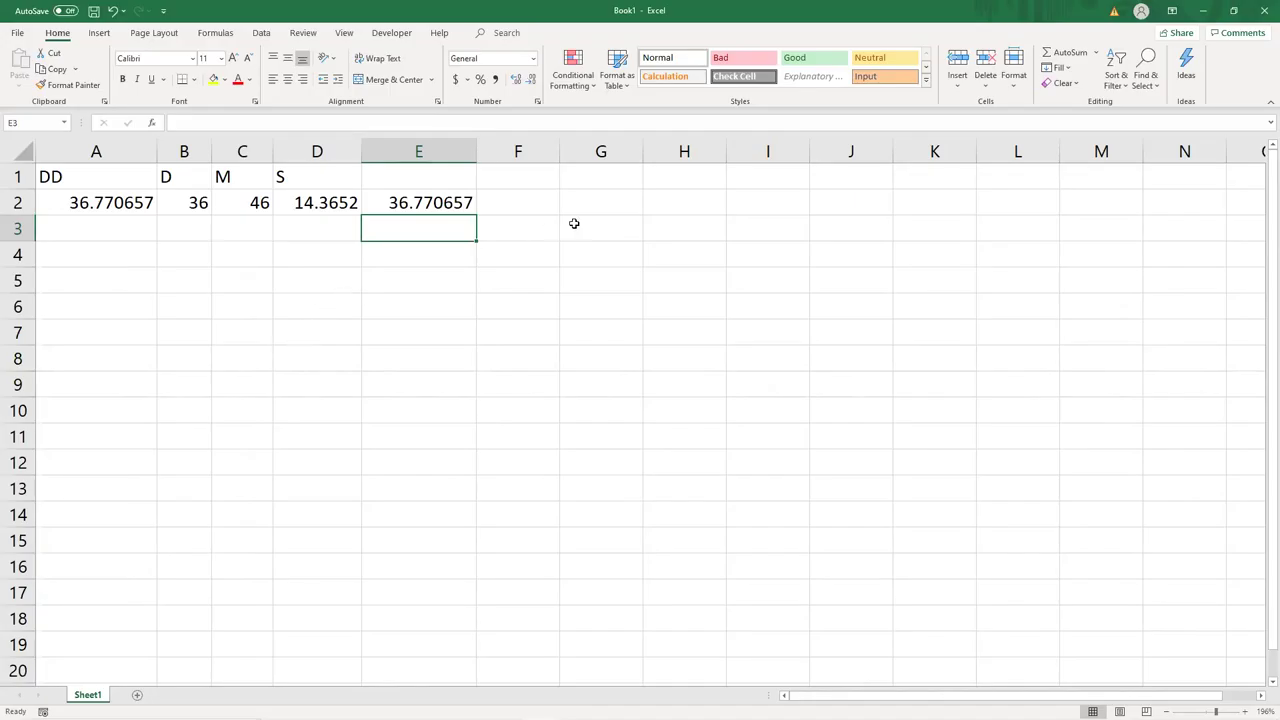
# Switch to Google Earth, reopen the properties of placemark TP5, and check its latitude and longitude in degrees, minutes and seconds.
pyautogui.click(1203, 10)
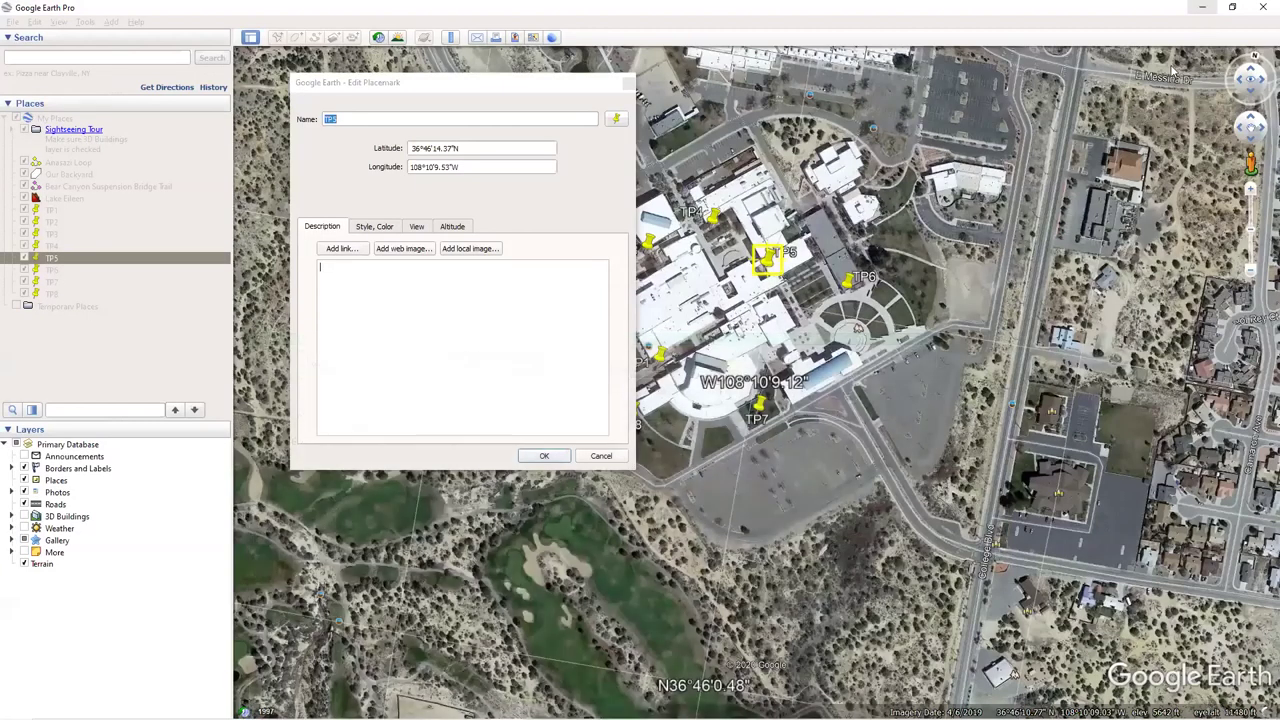
pyautogui.click(600, 453)
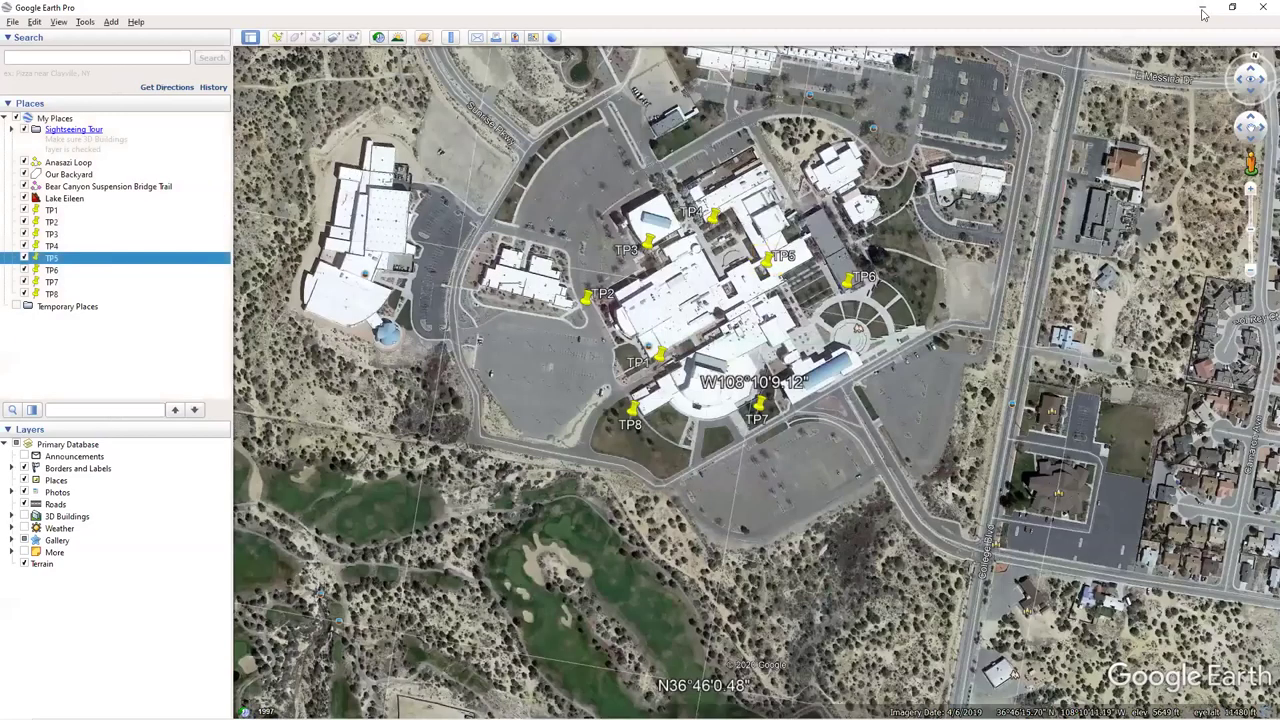
pyautogui.rightClick(768, 257)
pyautogui.click(814, 429)
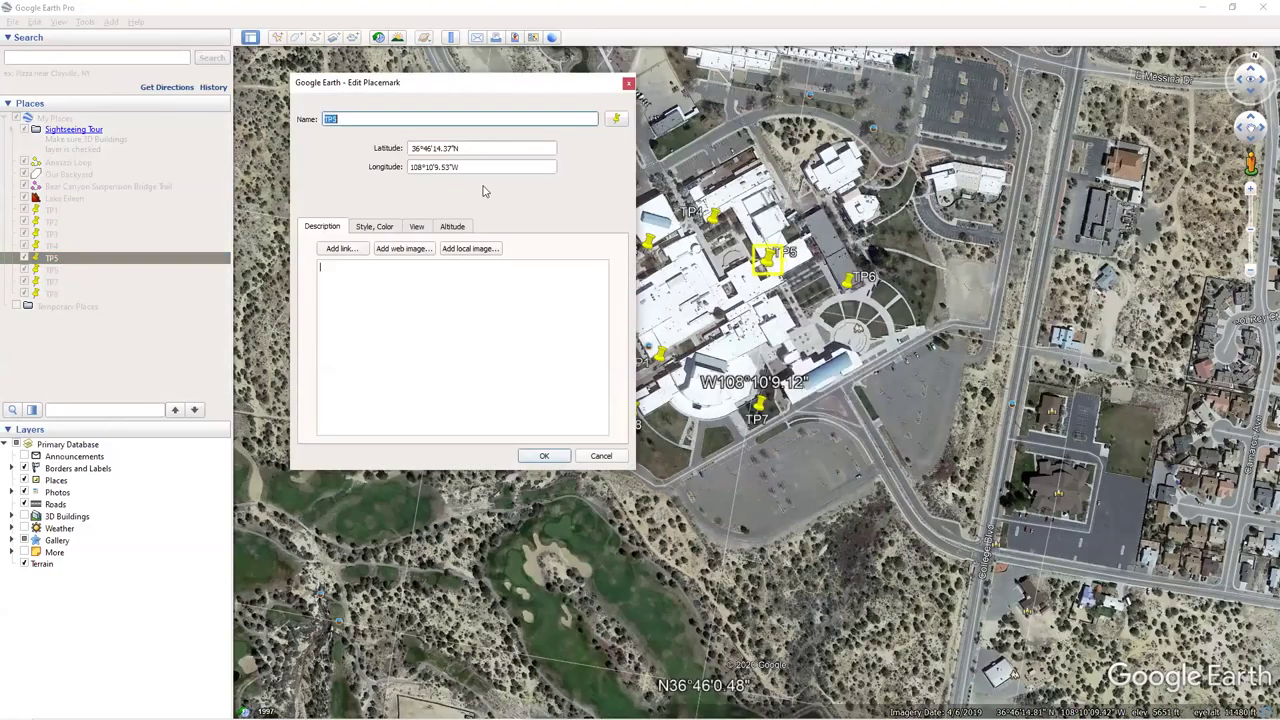
pyautogui.press('Tab')
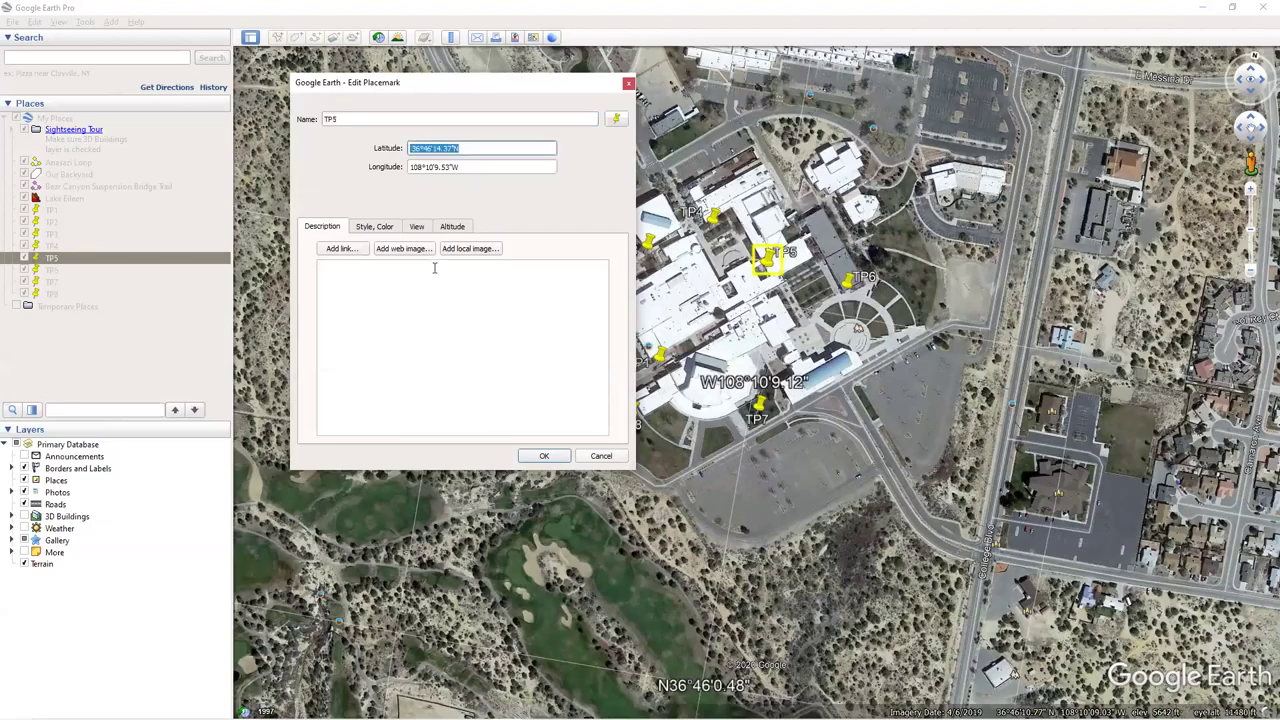
pyautogui.press('Tab')
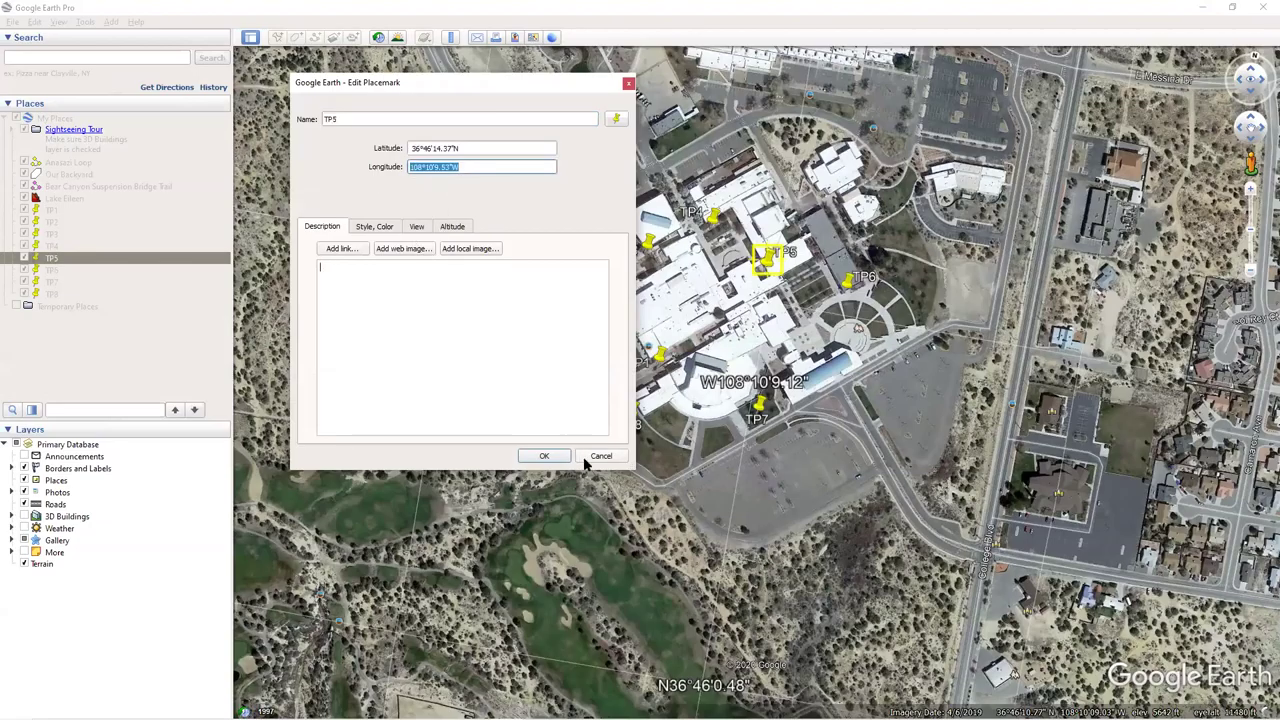
# Close the placemark properties and set the latitude/longitude display to decimal degrees in the Google Earth options.
pyautogui.press('Return')
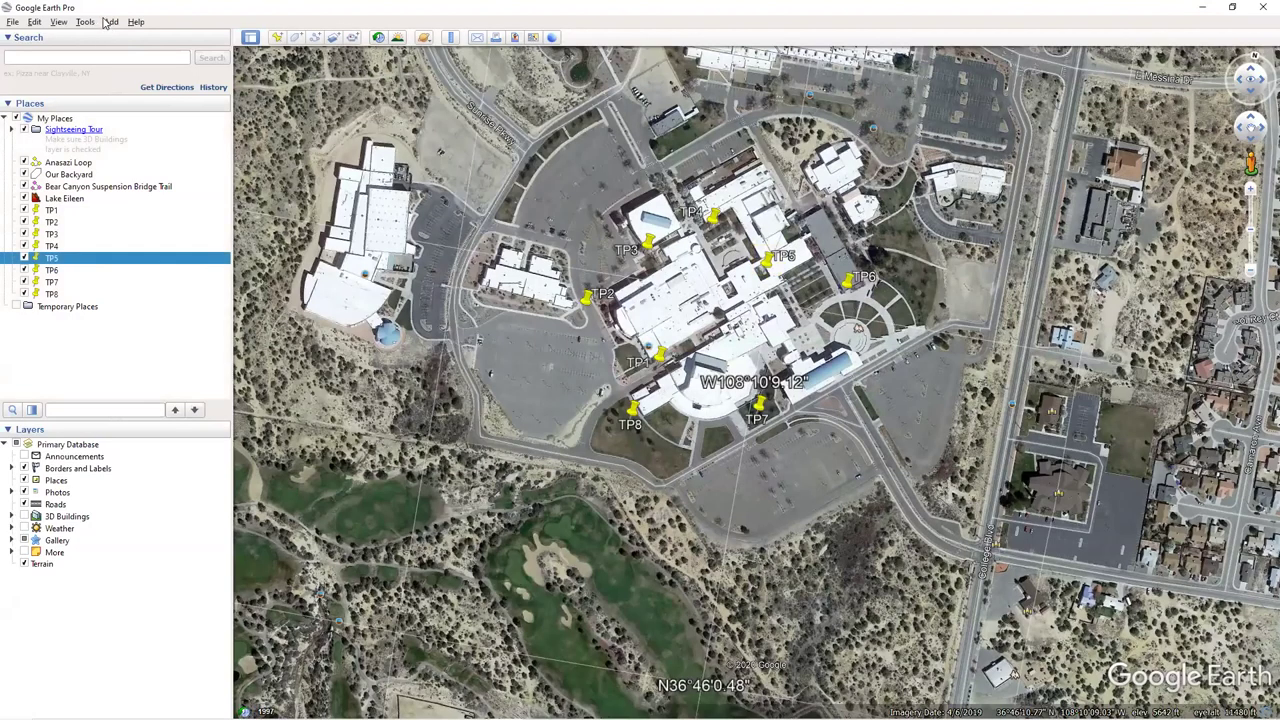
pyautogui.click(85, 22)
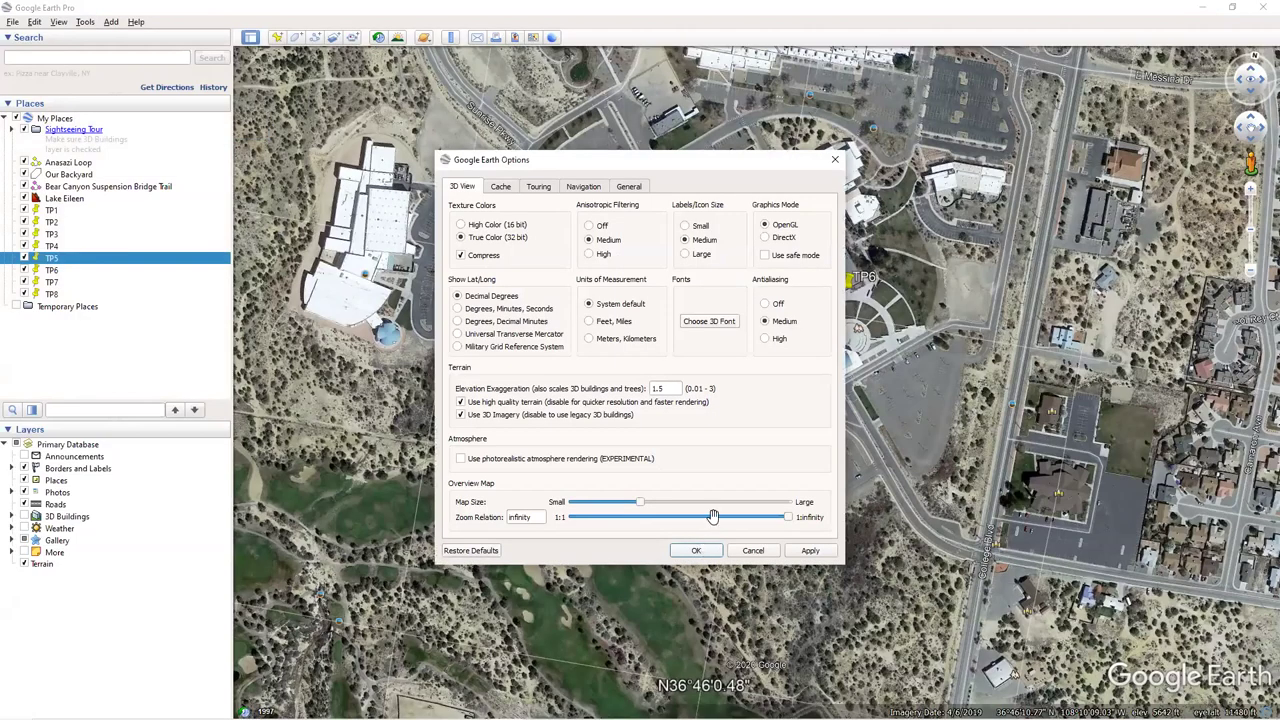
pyautogui.press('Return')
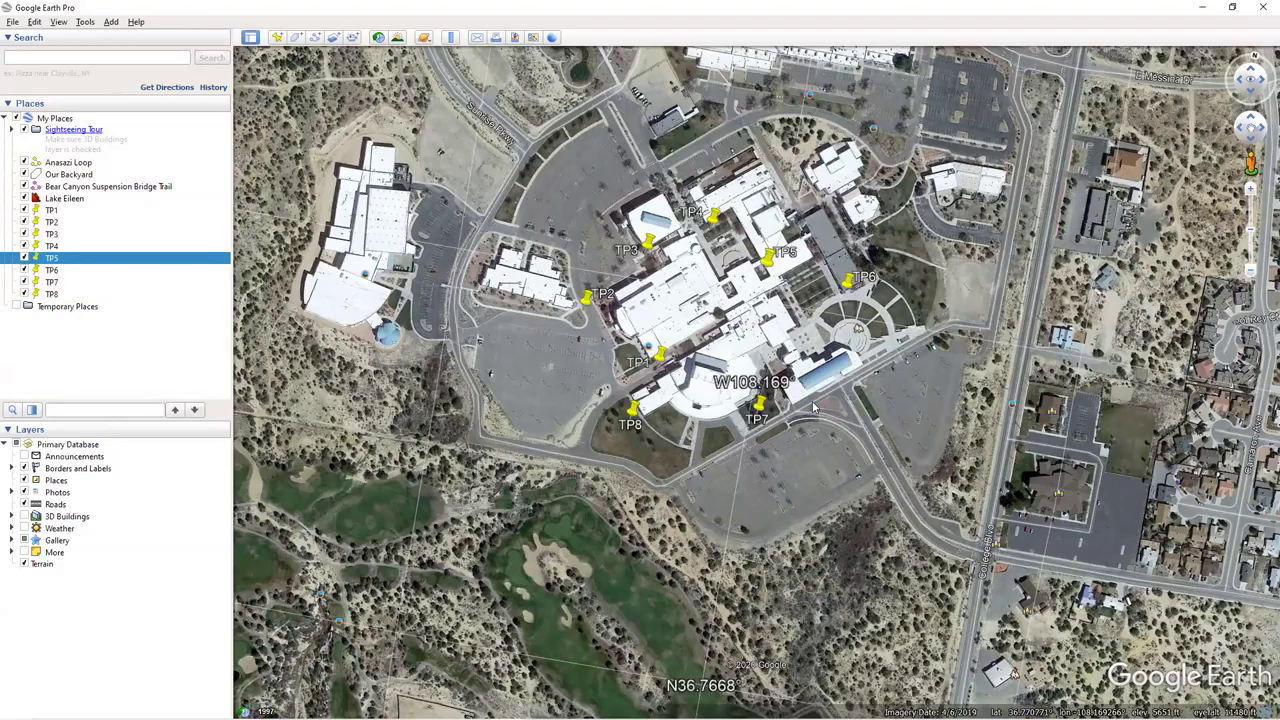
# Check placemark TP5's latitude and longitude in decimal degrees, cancel its properties, and close Google Earth.
pyautogui.hotkey('alt', 'Return')
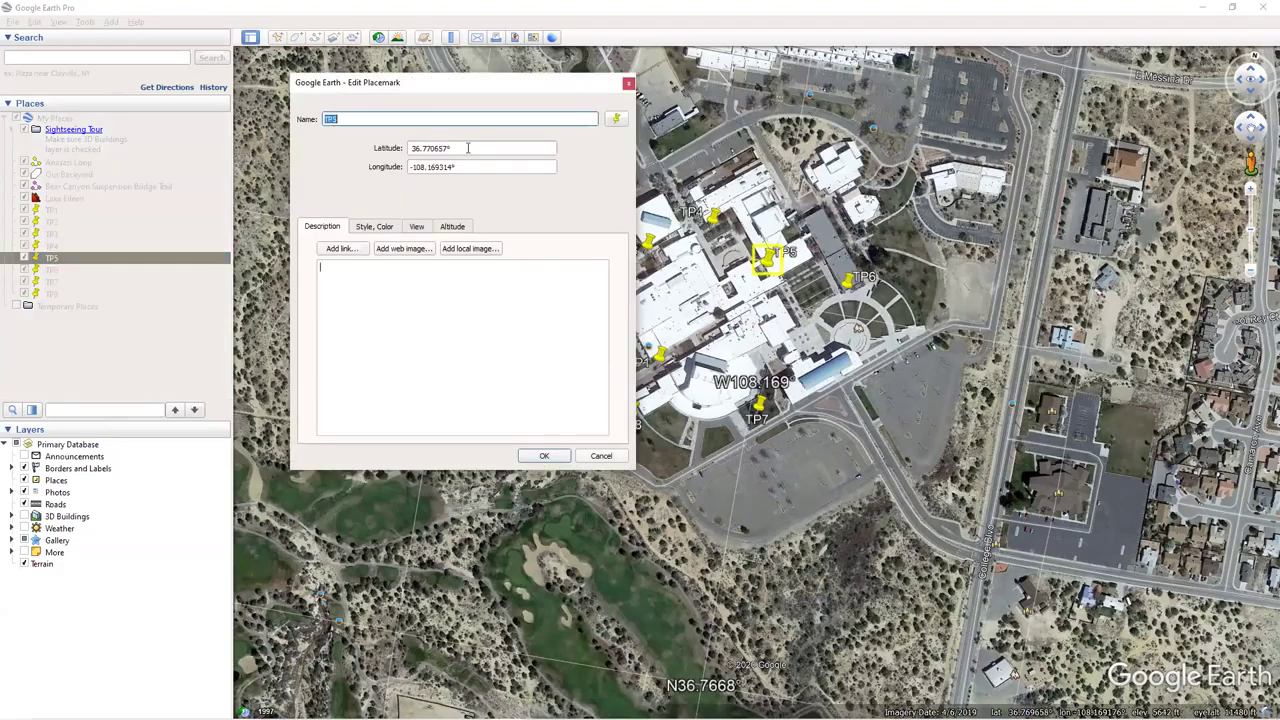
pyautogui.press('Tab')
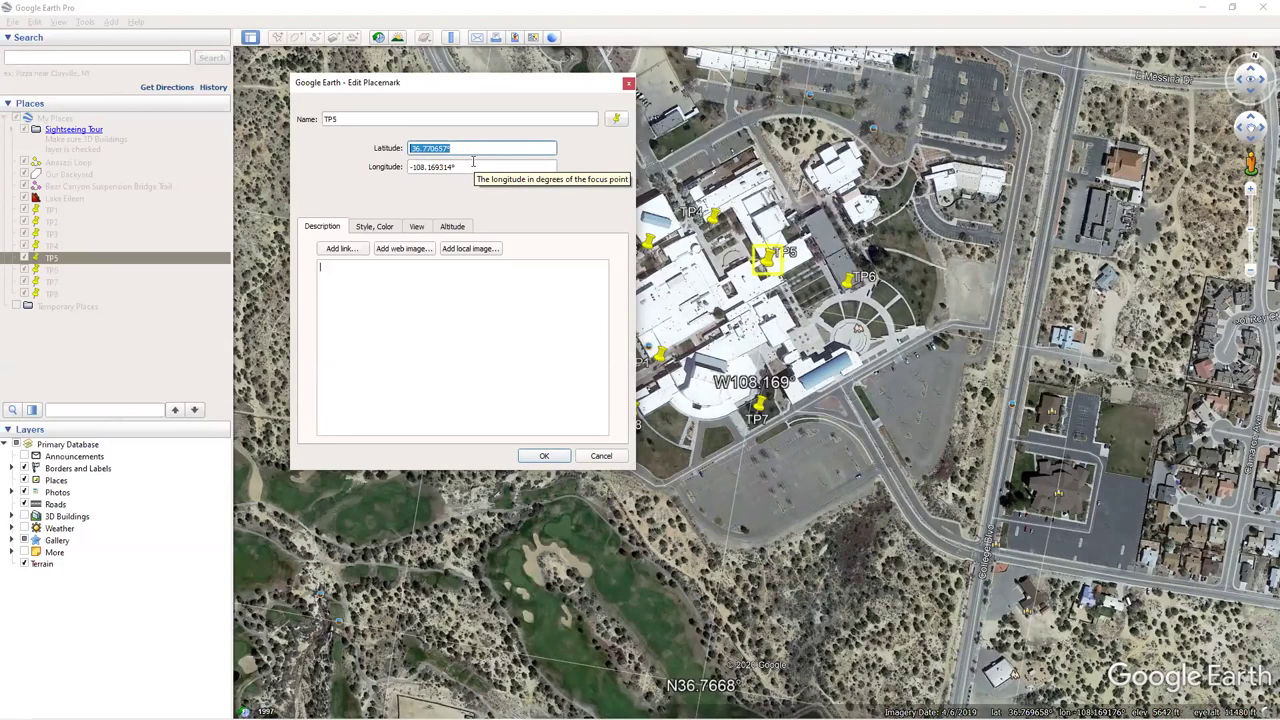
pyautogui.click(588, 456)
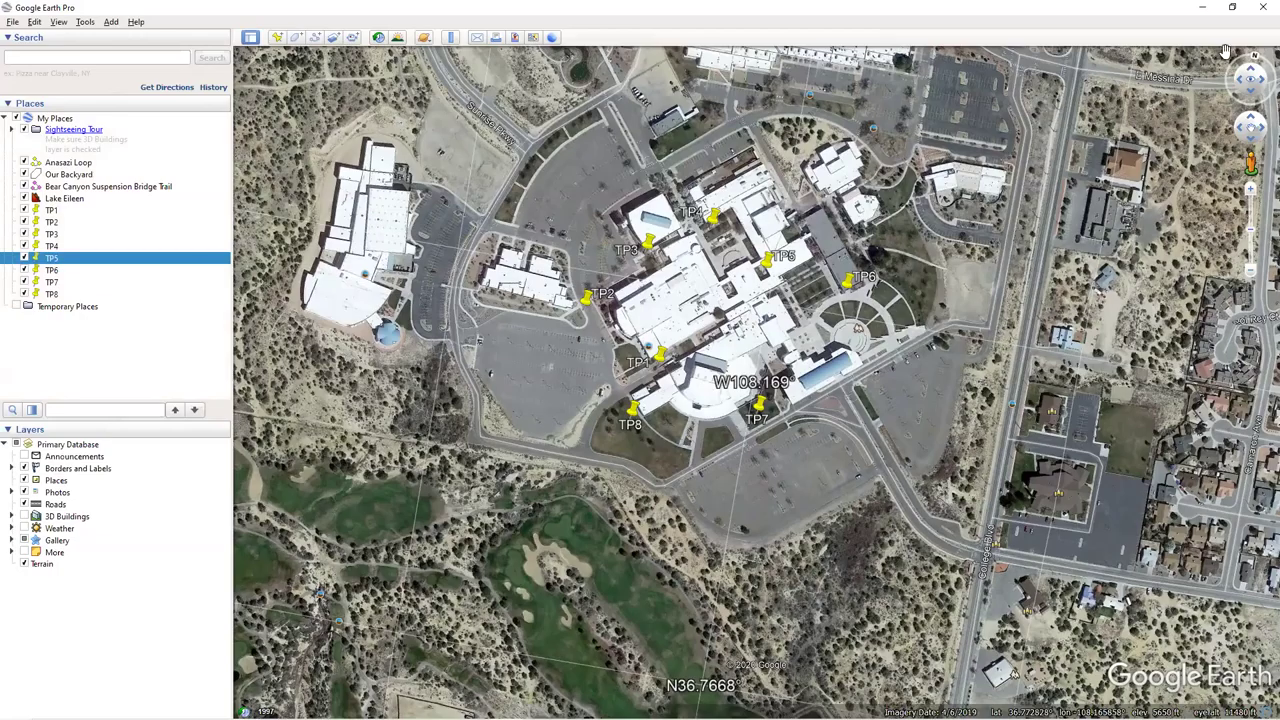
pyautogui.click(1262, 8)
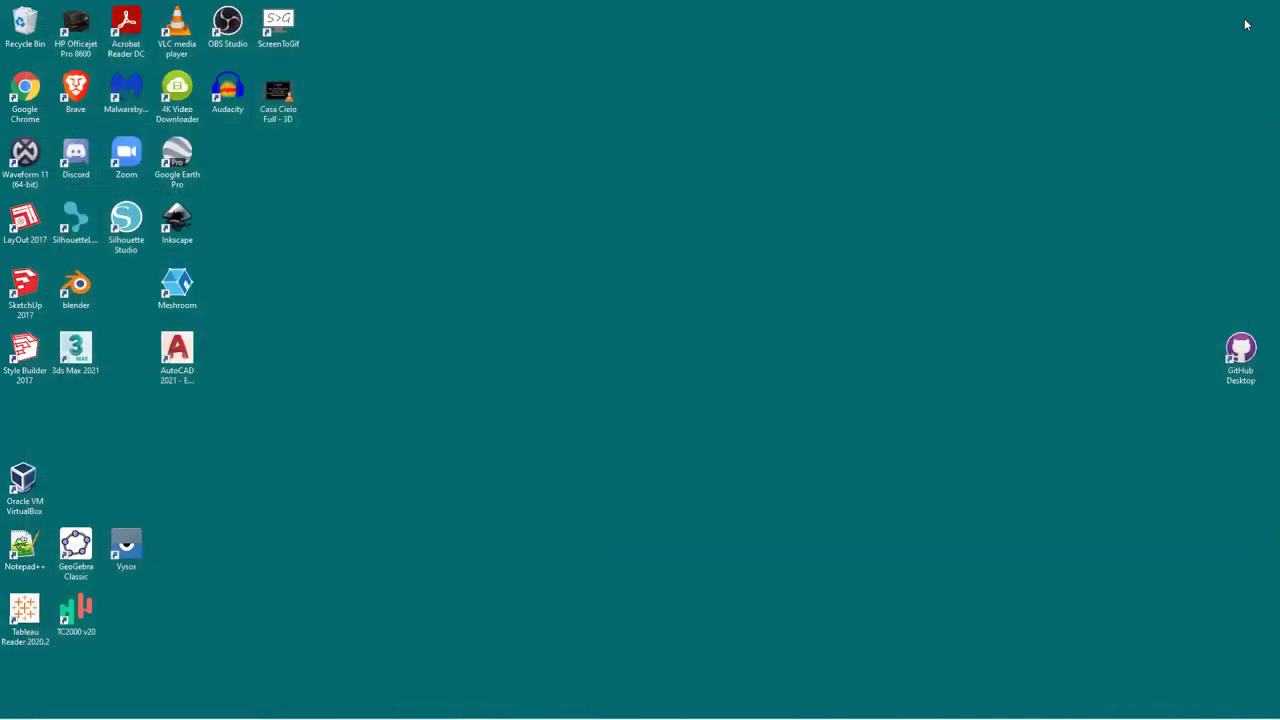
# Switch to the Brave browser, open a new tab, and dismiss the video processing notice in YouTube Studio.
pyautogui.moveTo(400, 718)
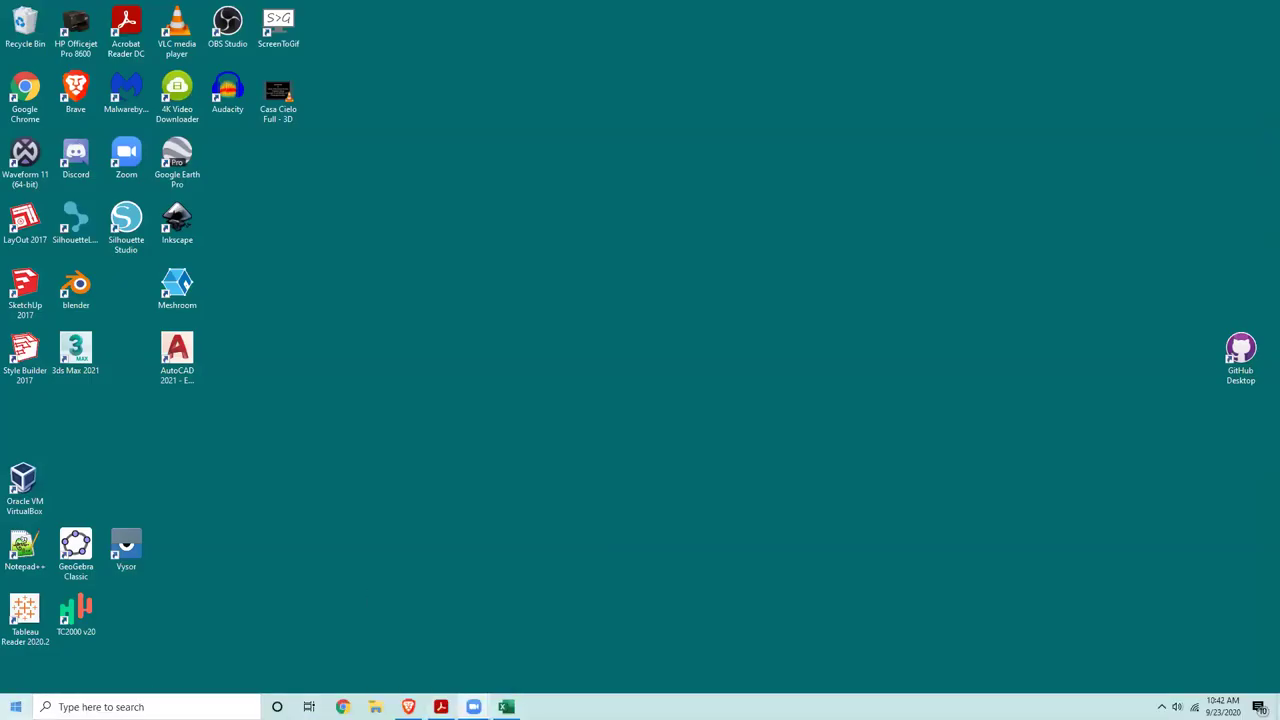
pyautogui.click(408, 707)
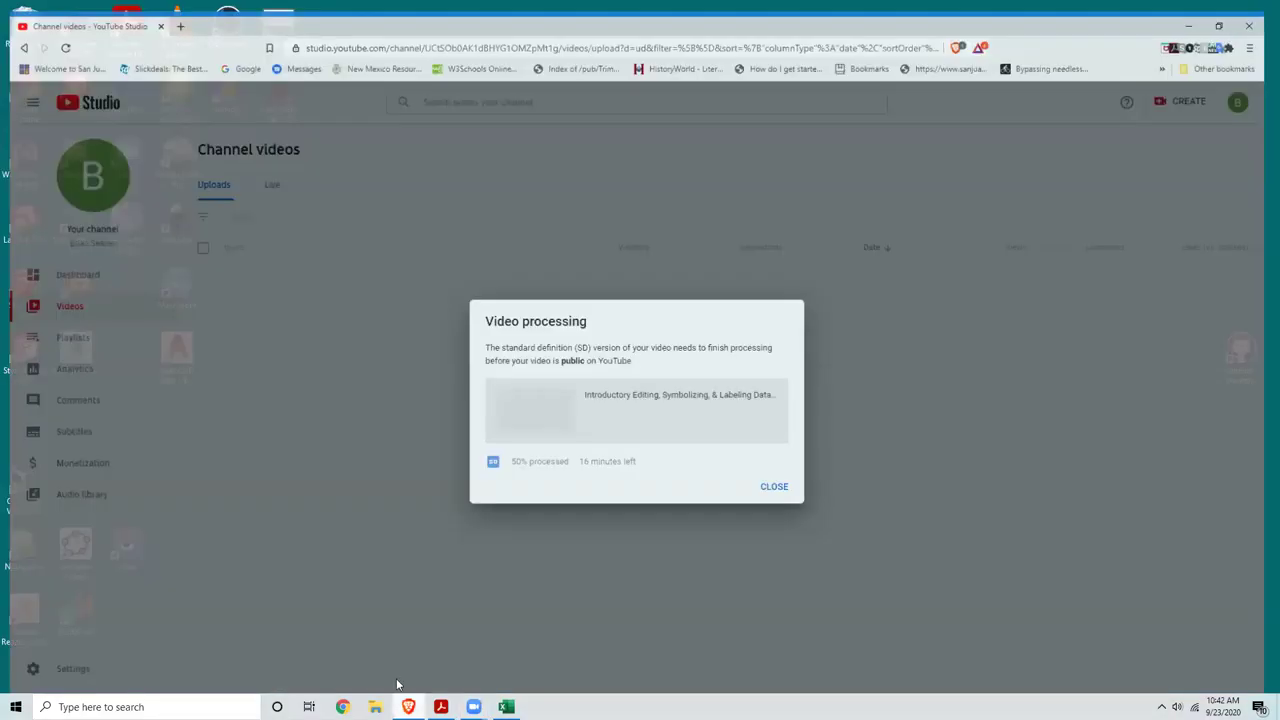
pyautogui.click(174, 10)
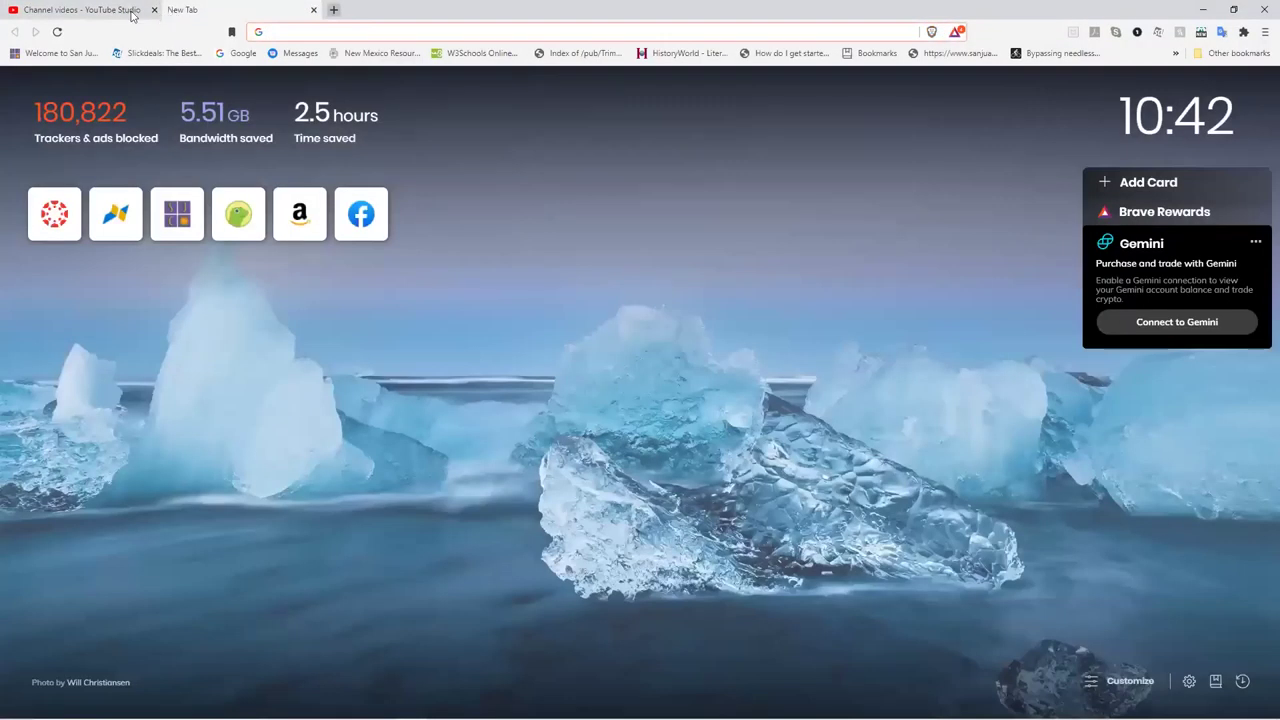
pyautogui.click(100, 10)
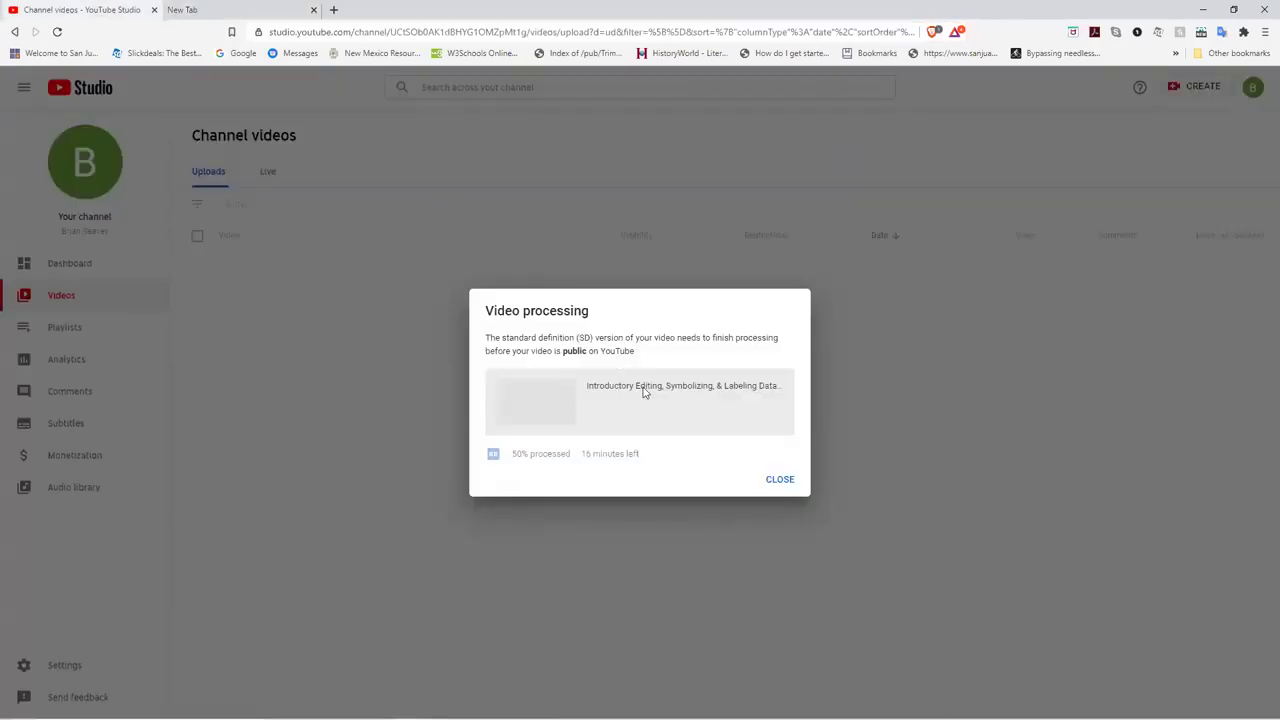
pyautogui.click(775, 480)
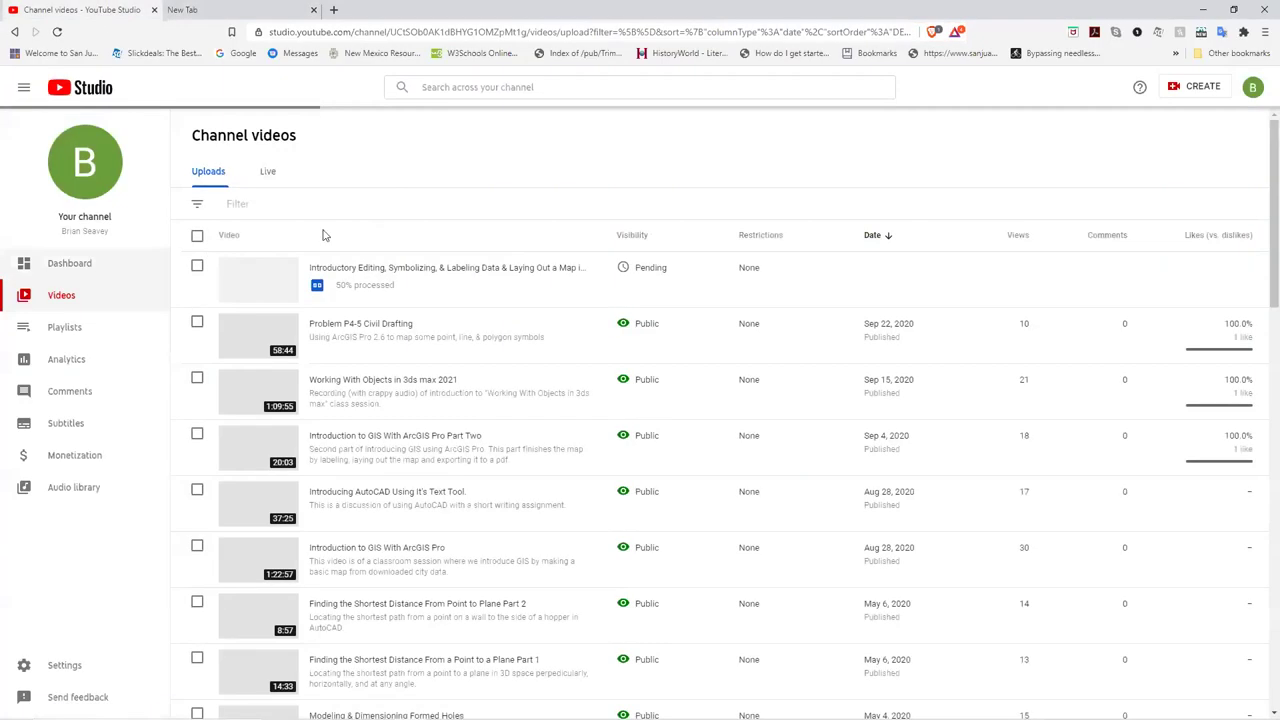
pyautogui.moveTo(365, 278)
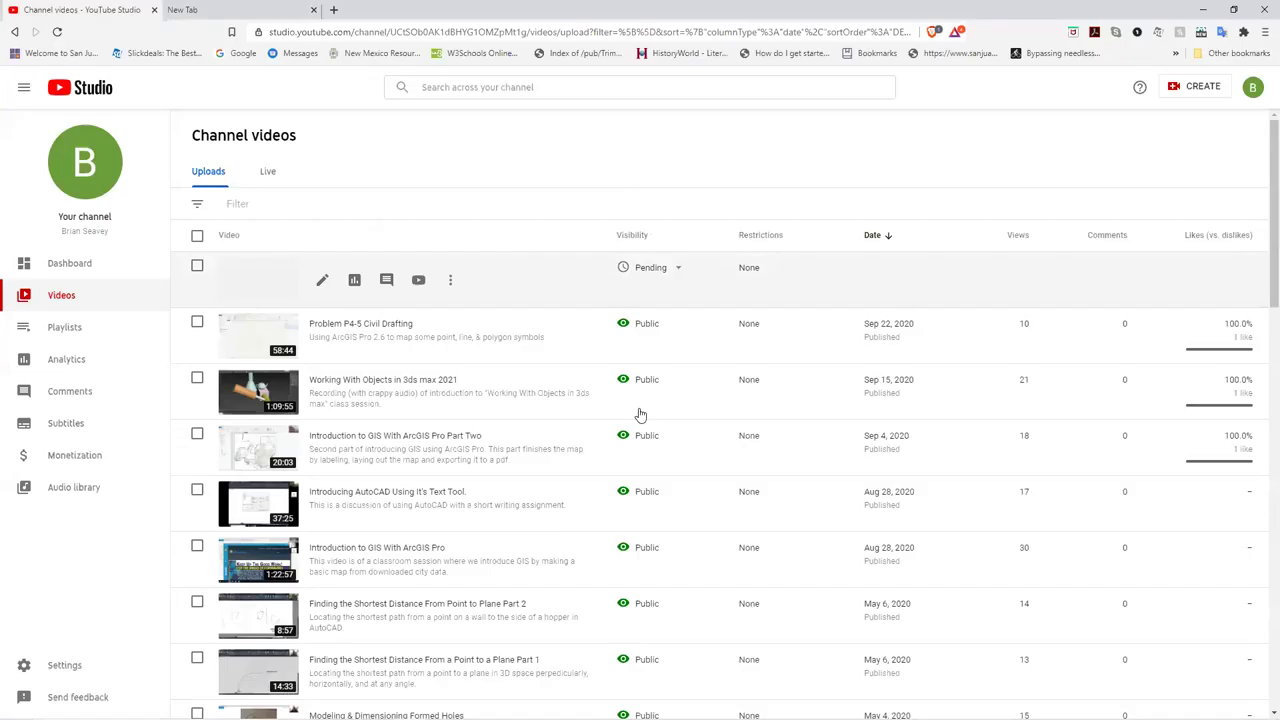
# Load rgis.unm.edu in the empty browser tab, reloading the page until it opens.
pyautogui.click(224, 10)
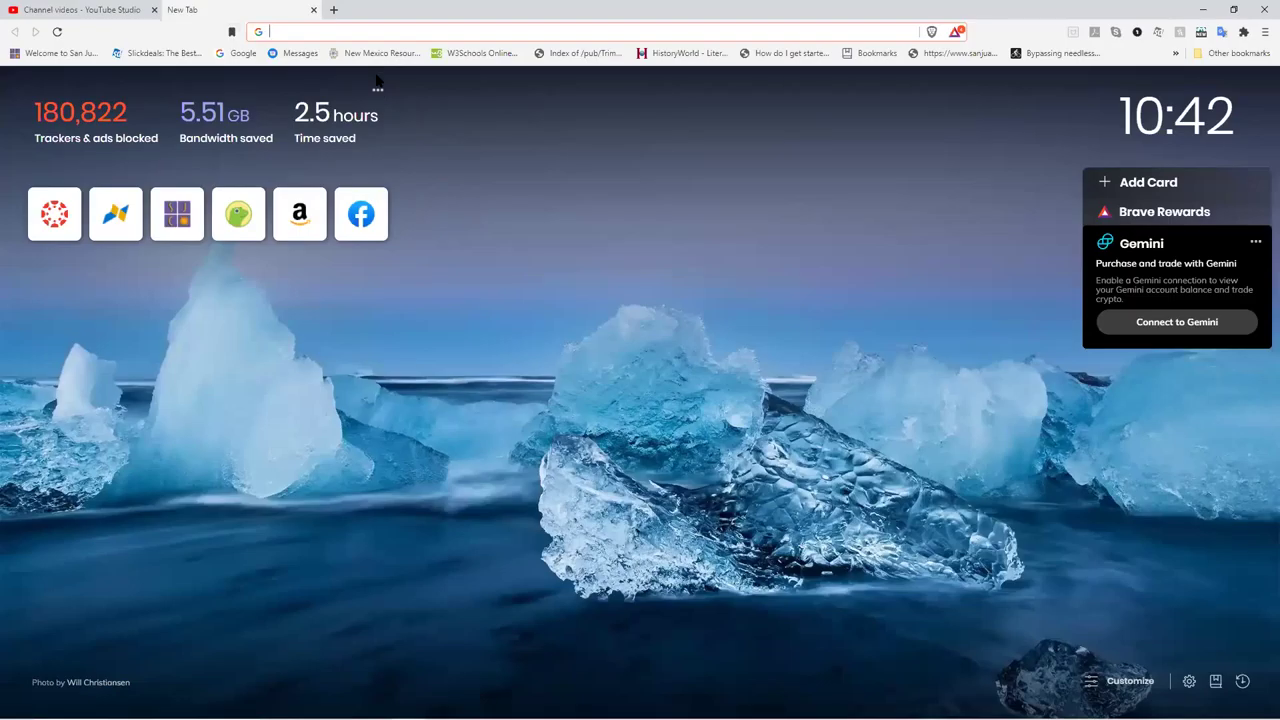
pyautogui.write('rgis.un')
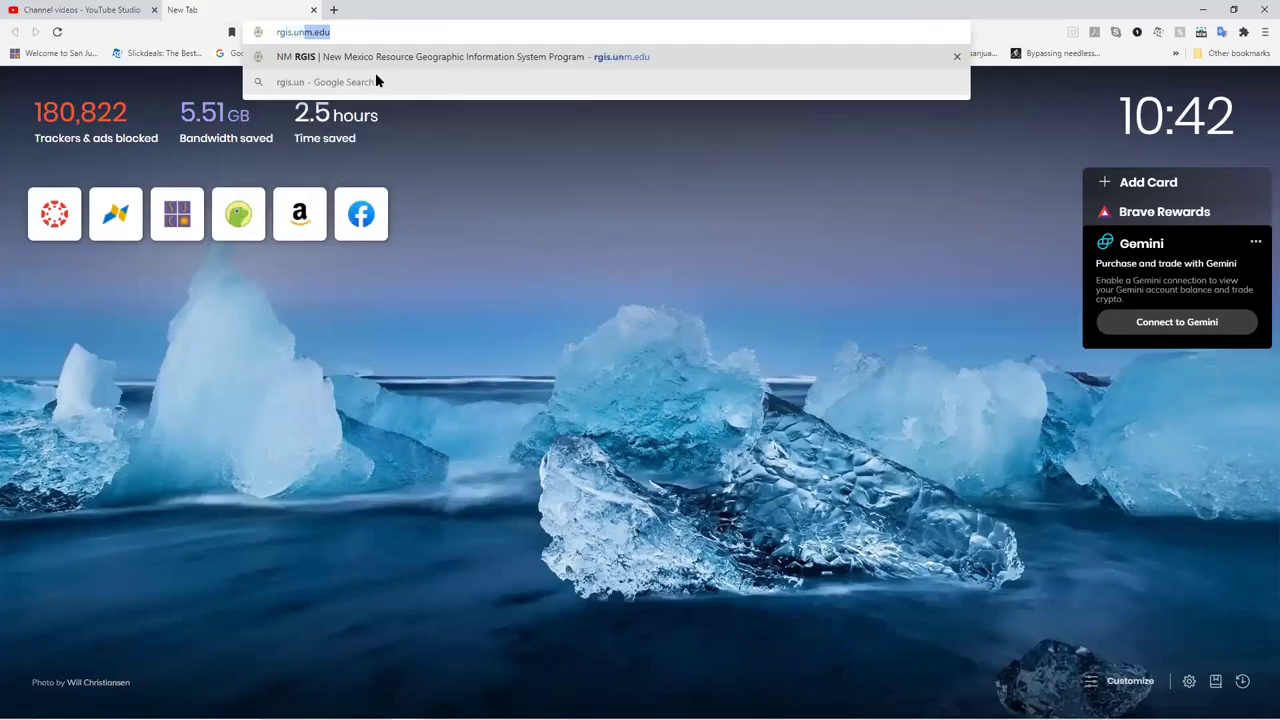
pyautogui.press('Return')
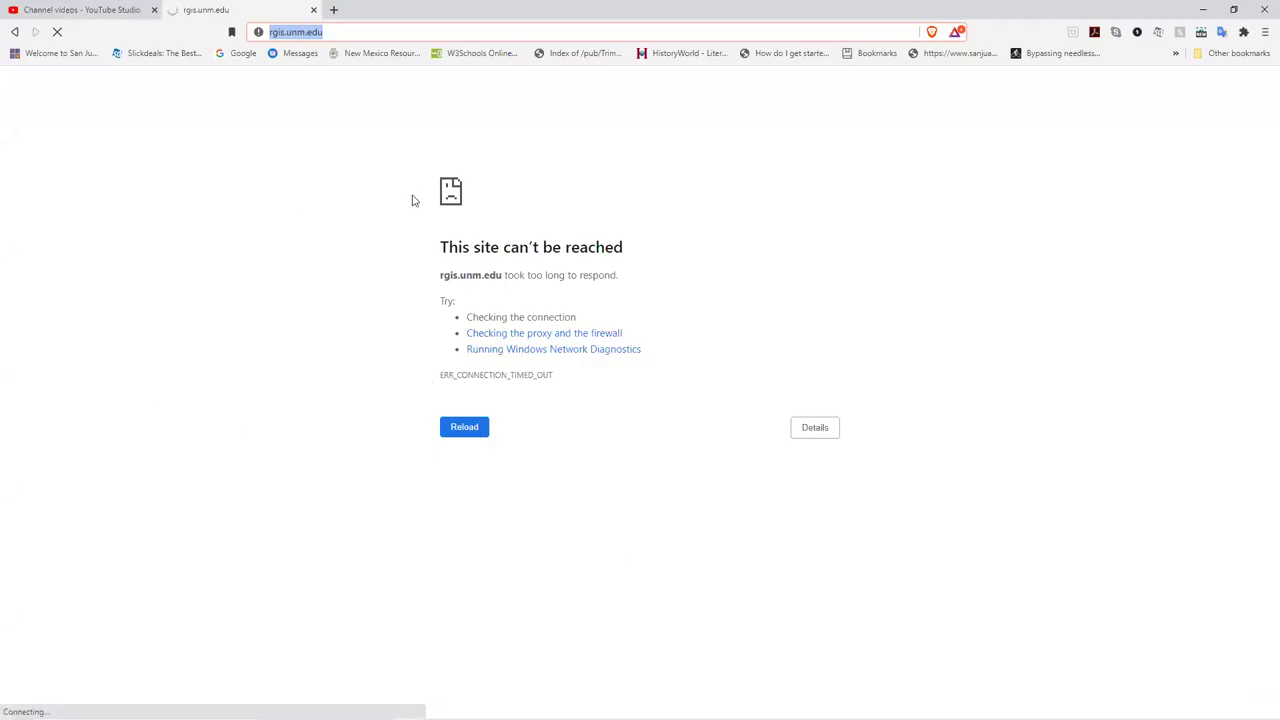
pyautogui.click(59, 32)
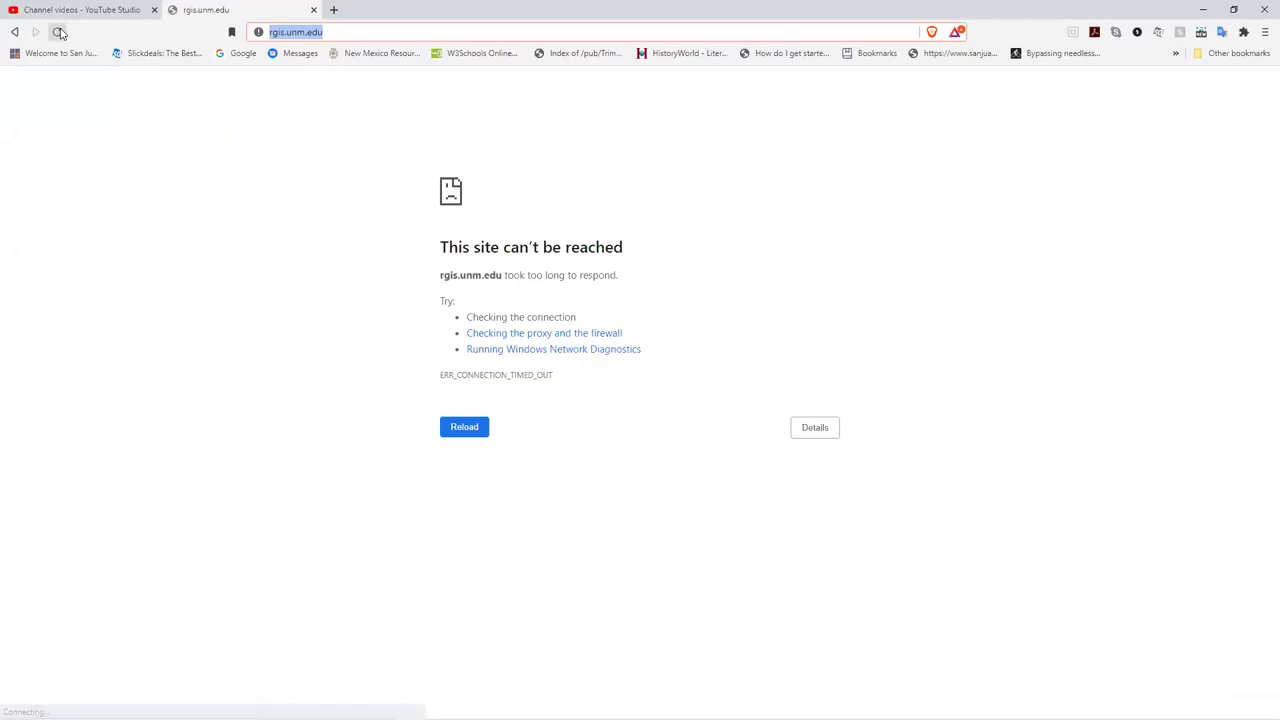
pyautogui.click(463, 429)
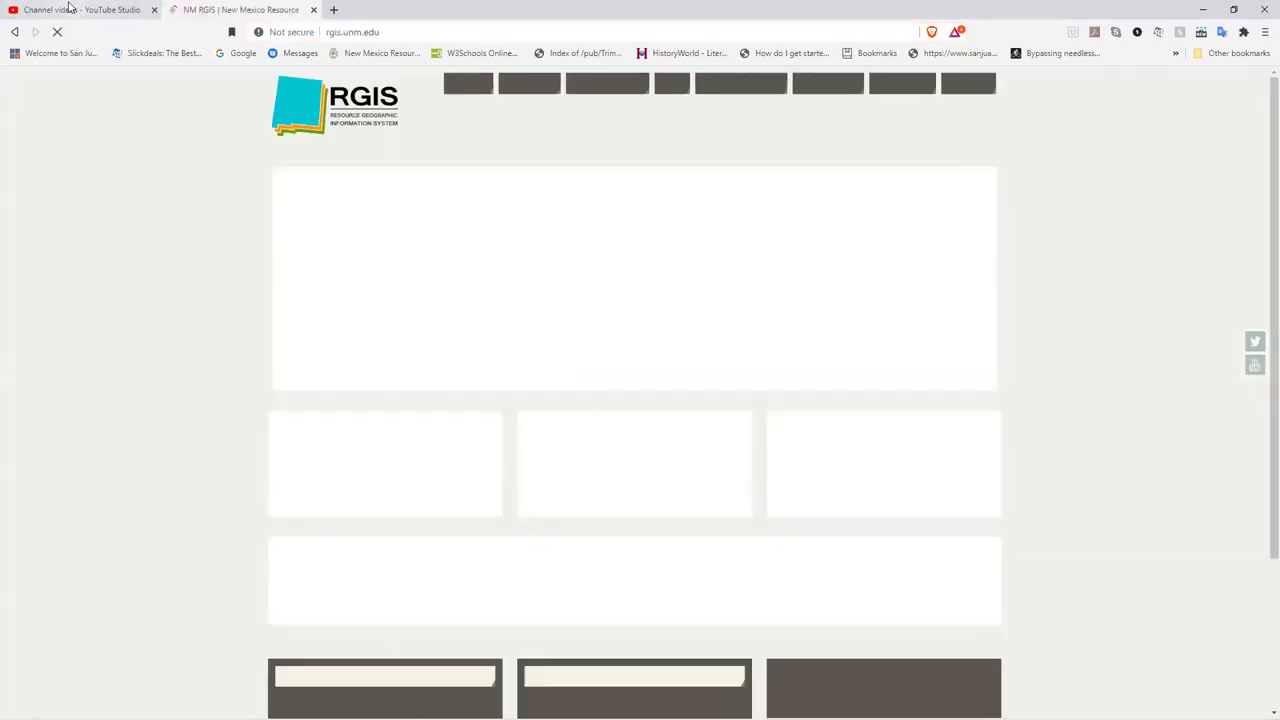
# Glance at the YouTube Studio uploads, return to the RGIS home page, and open its Get Data portal.
pyautogui.click(72, 9)
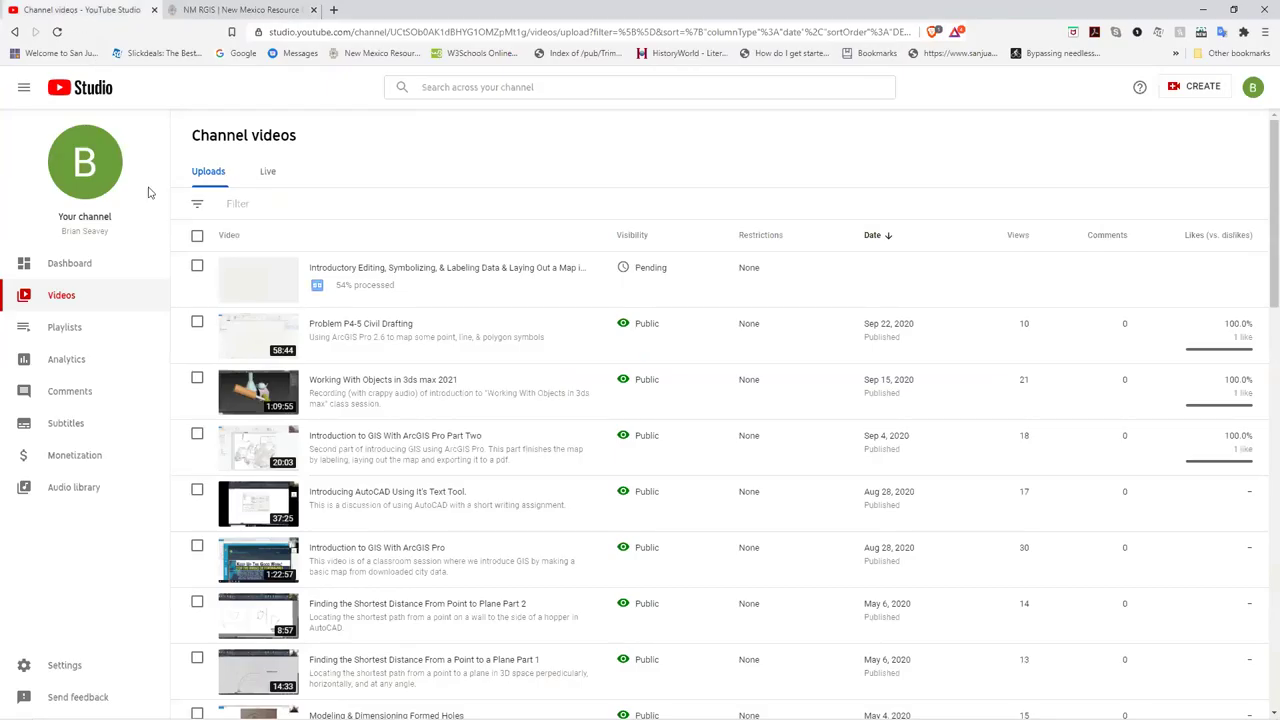
pyautogui.click(210, 9)
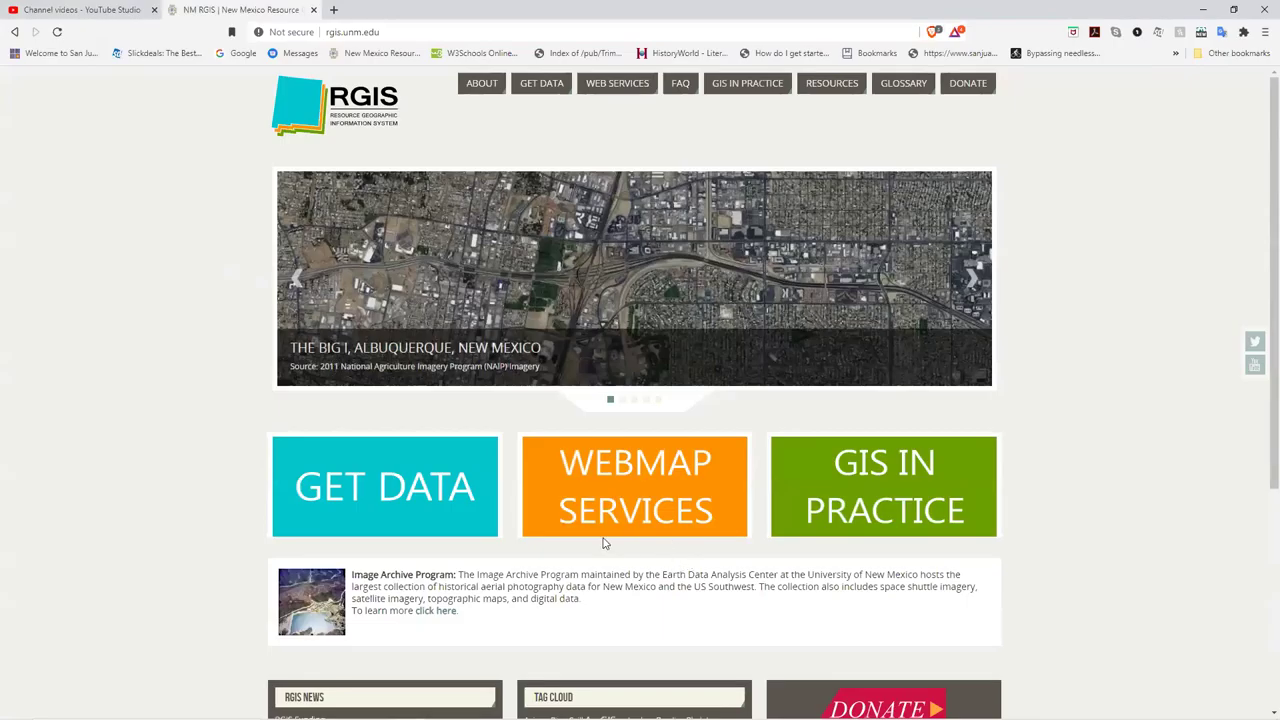
pyautogui.scroll(-1, 686, 443)
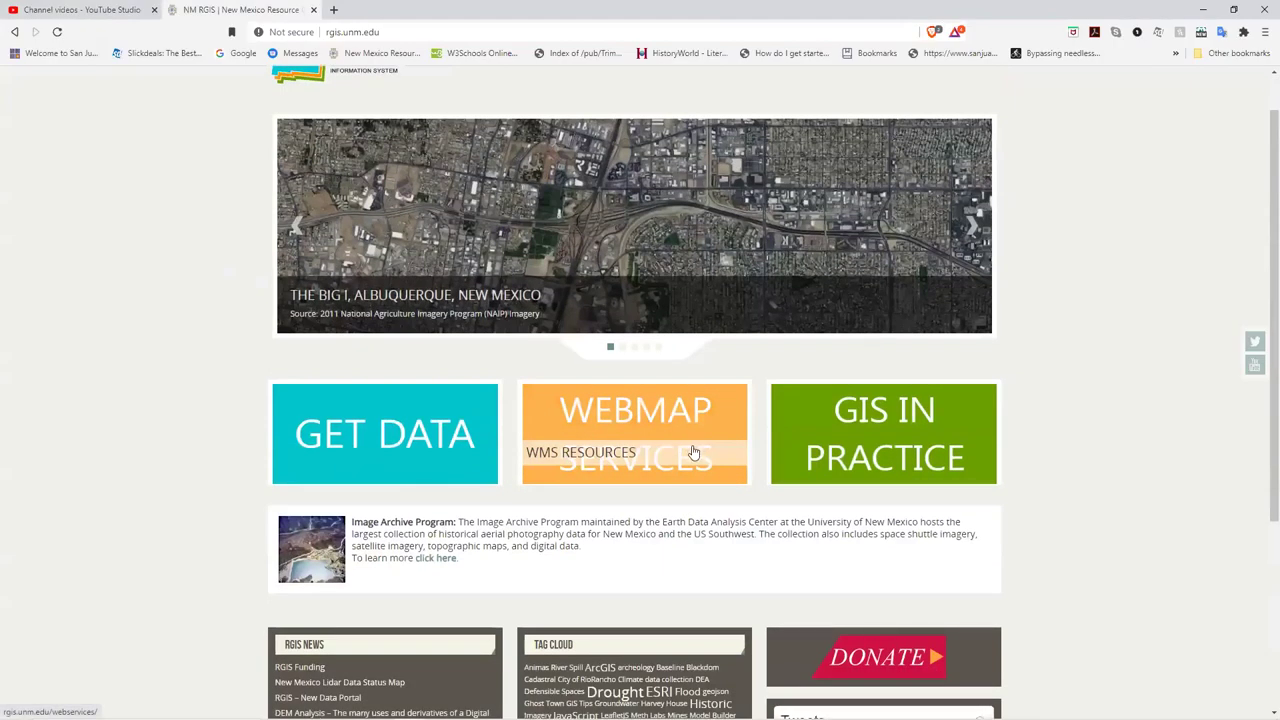
pyautogui.scroll(1, 600, 450)
pyautogui.scroll(1, 531, 452)
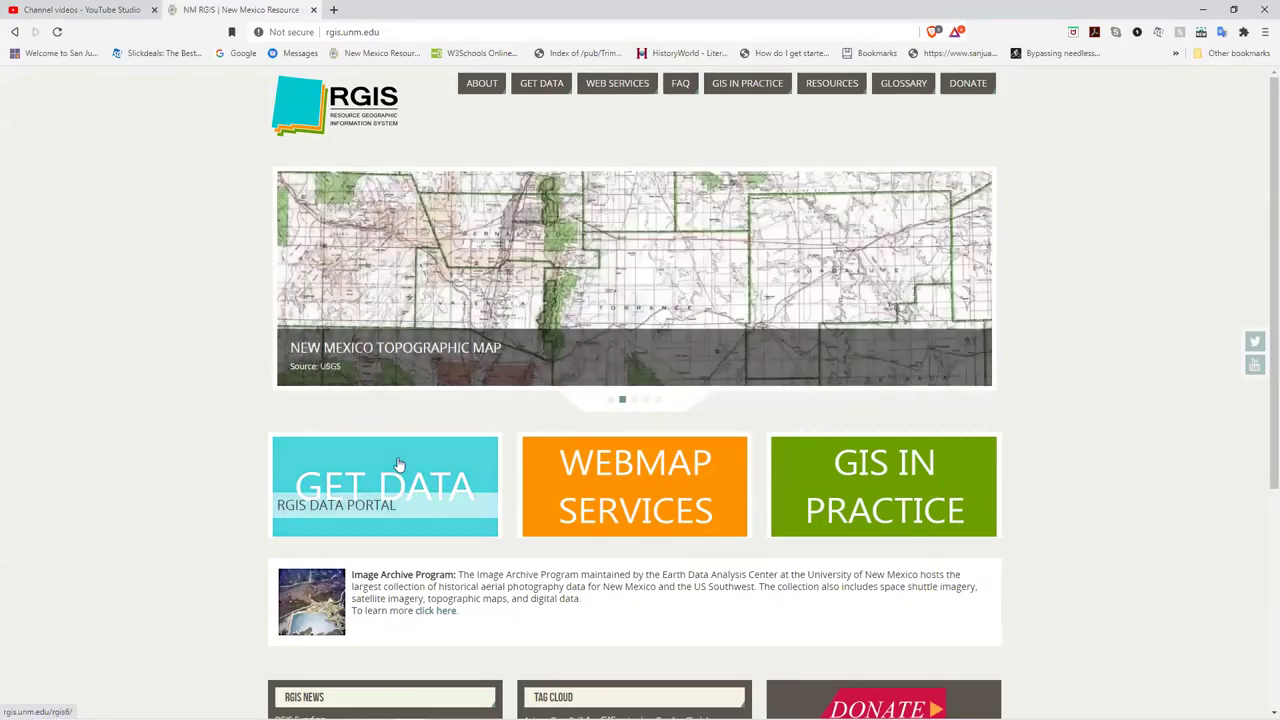
pyautogui.click(398, 465)
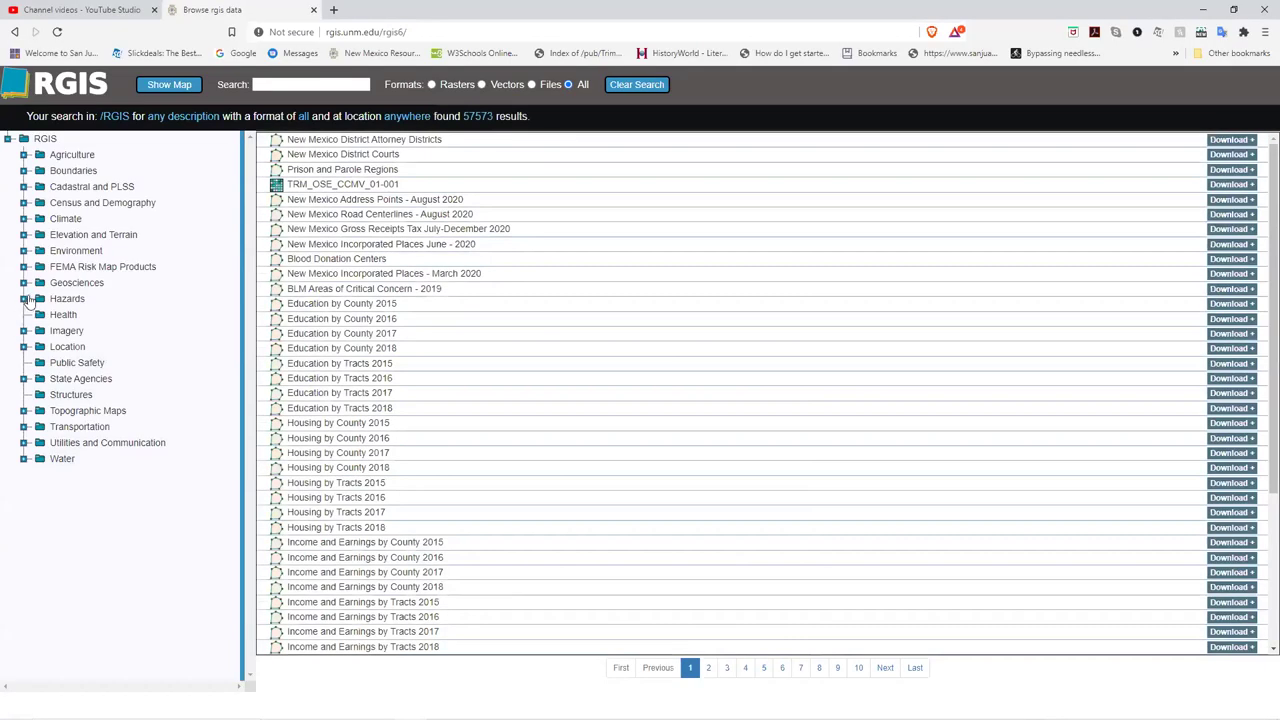
# Search the RGIS data portal for LiDAR across all formats.
pyautogui.click(302, 84)
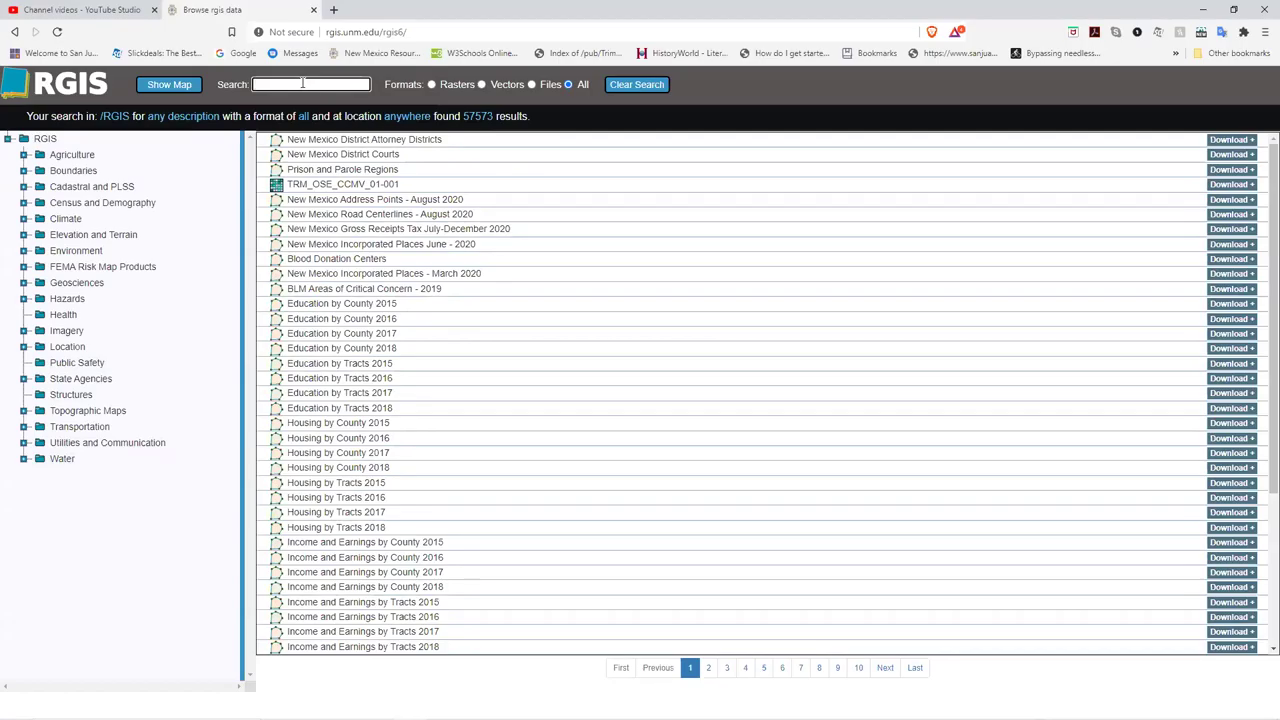
pyautogui.write('LiD')
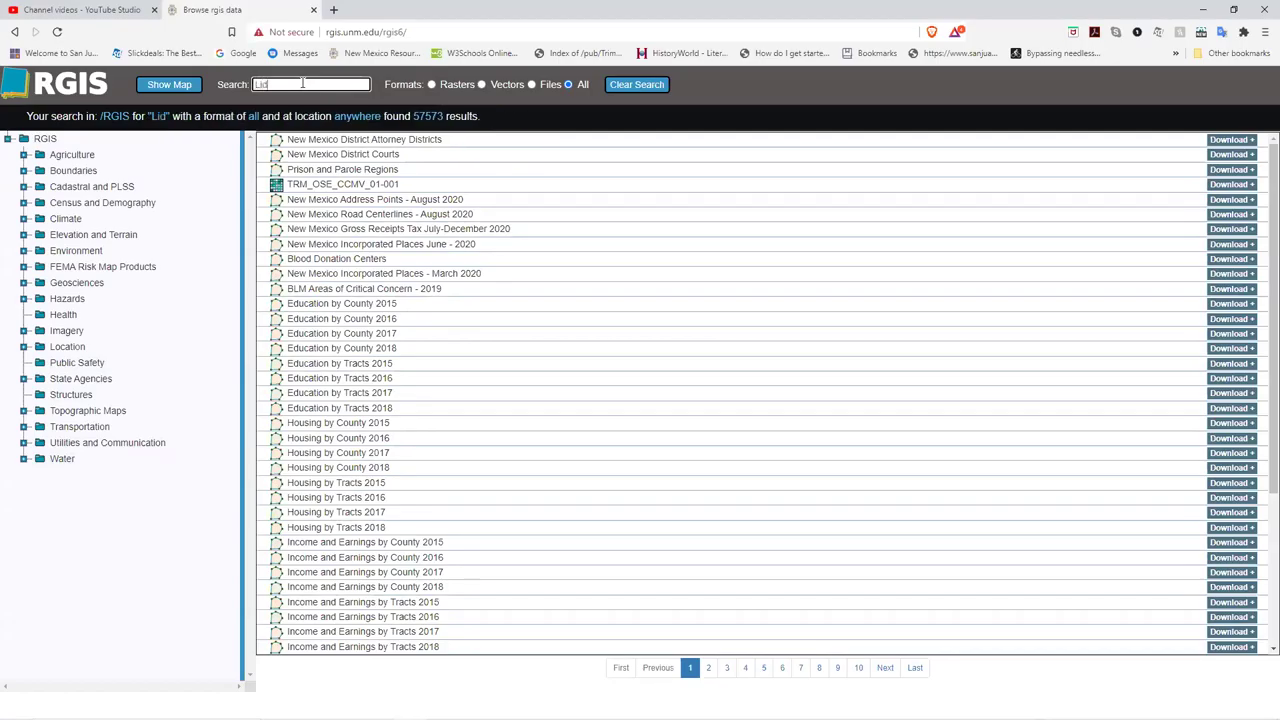
pyautogui.write('AR')
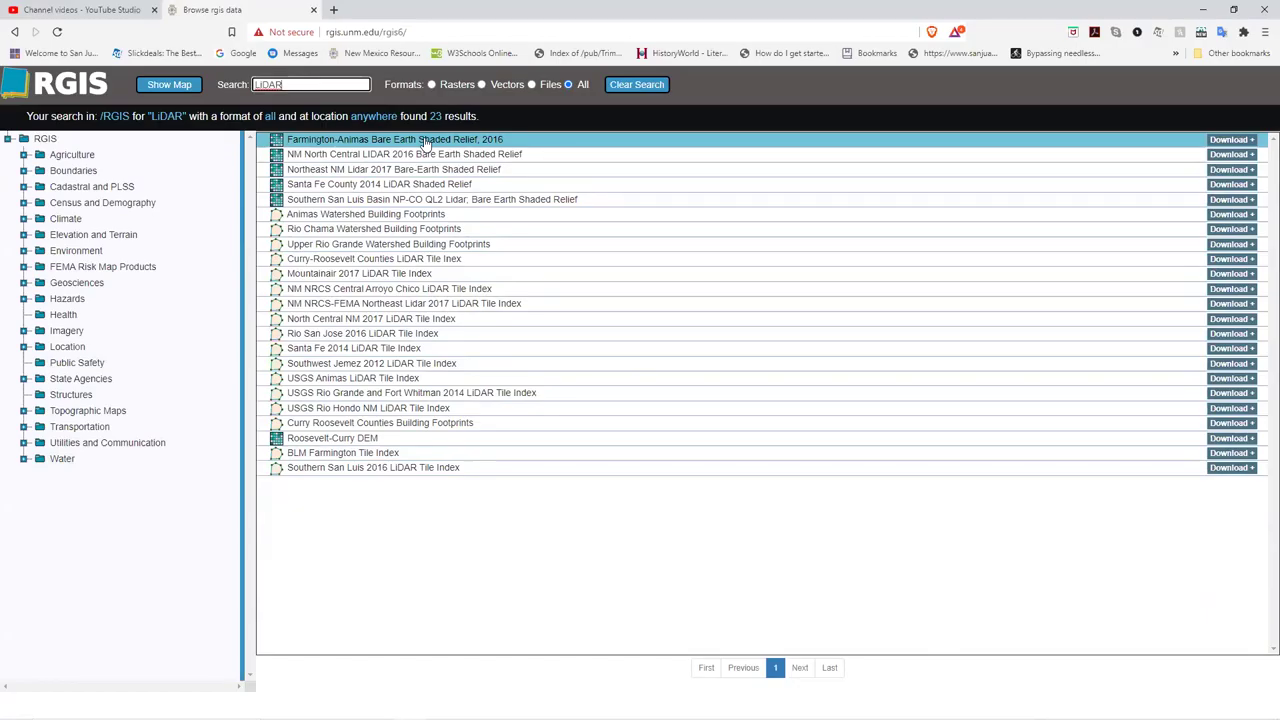
# Download the Farmington-Animas Bare Earth Shaded Relief, 2016 dataset as farmington_animas_shadedrelief_img into the ArcGIS Projects folder.
pyautogui.click(375, 143)
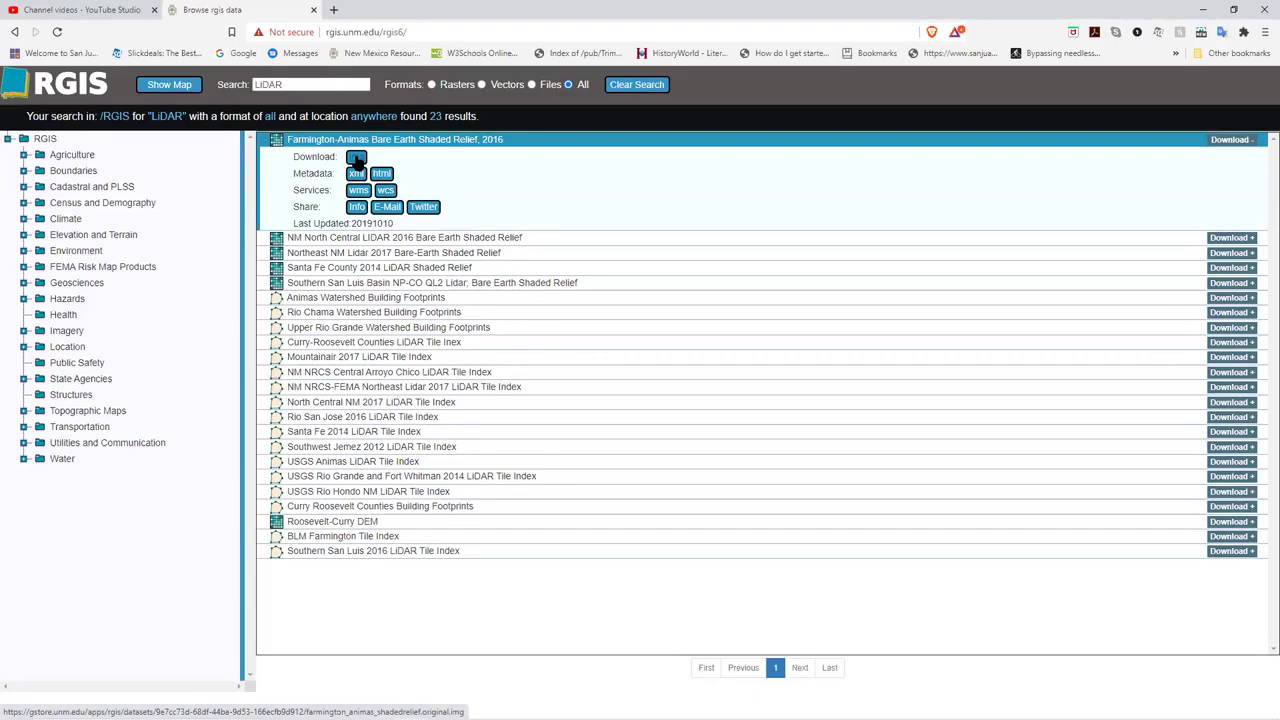
pyautogui.click(356, 158)
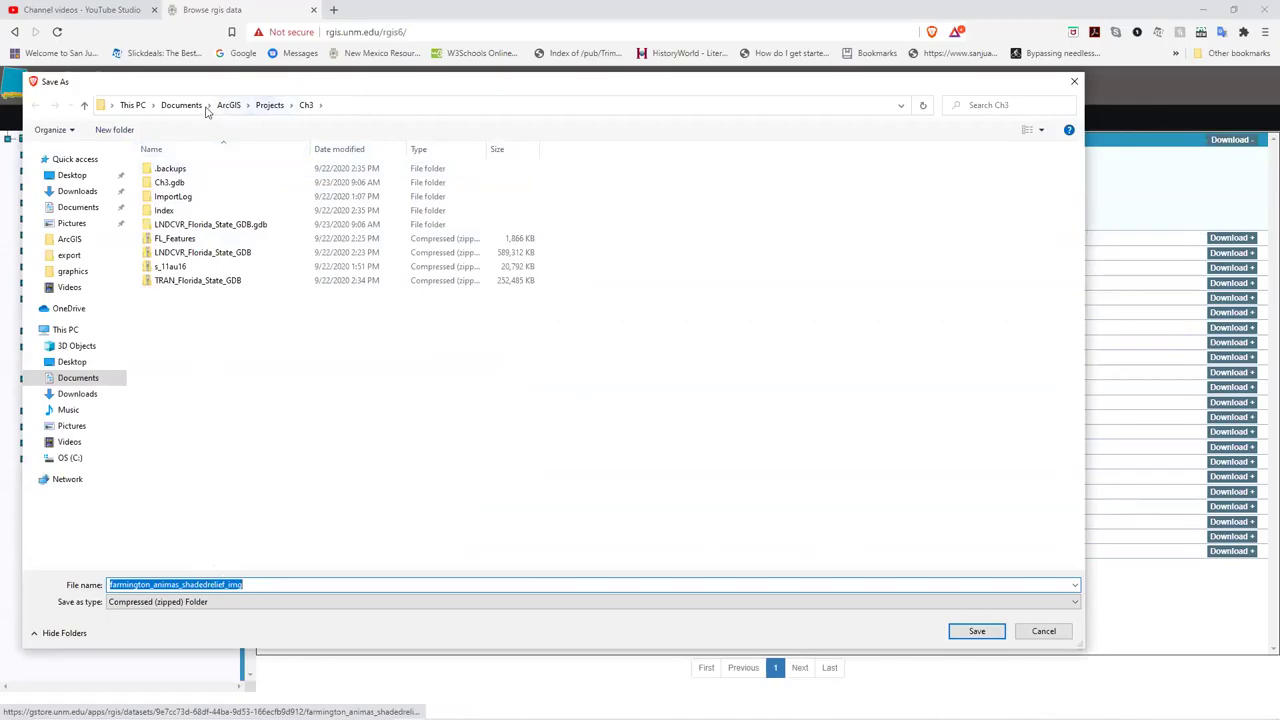
pyautogui.click(269, 105)
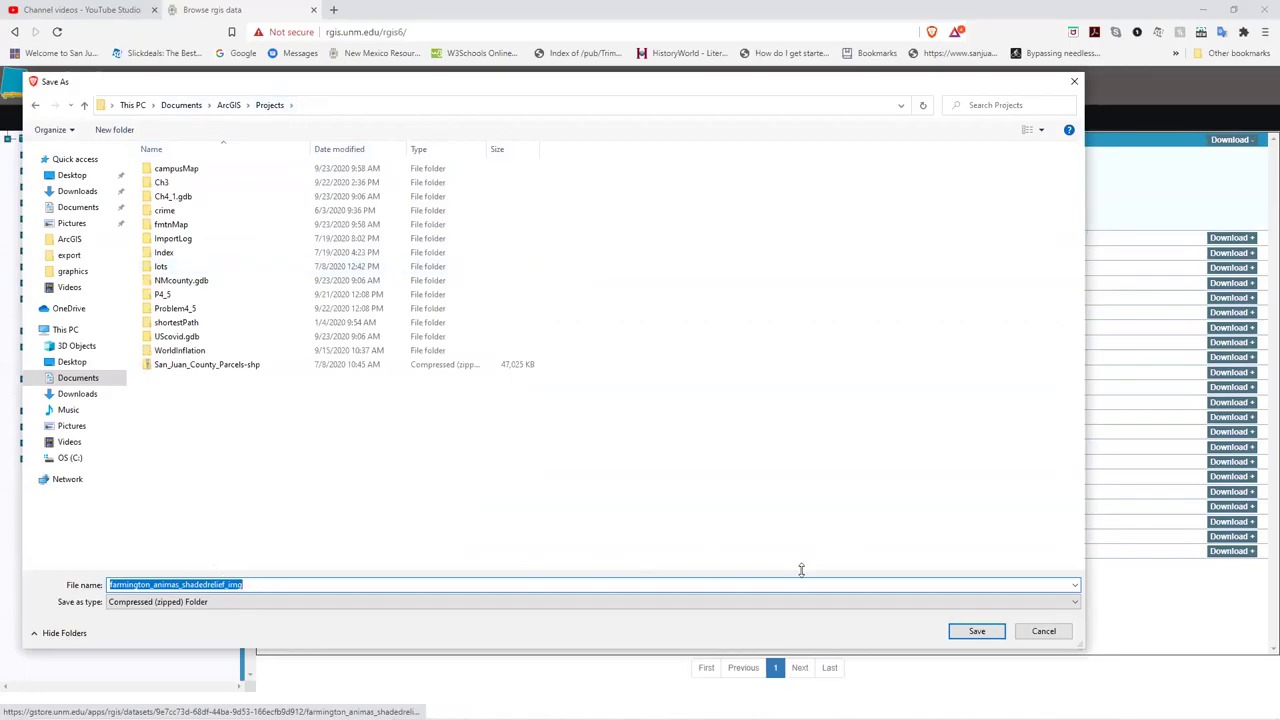
pyautogui.click(962, 634)
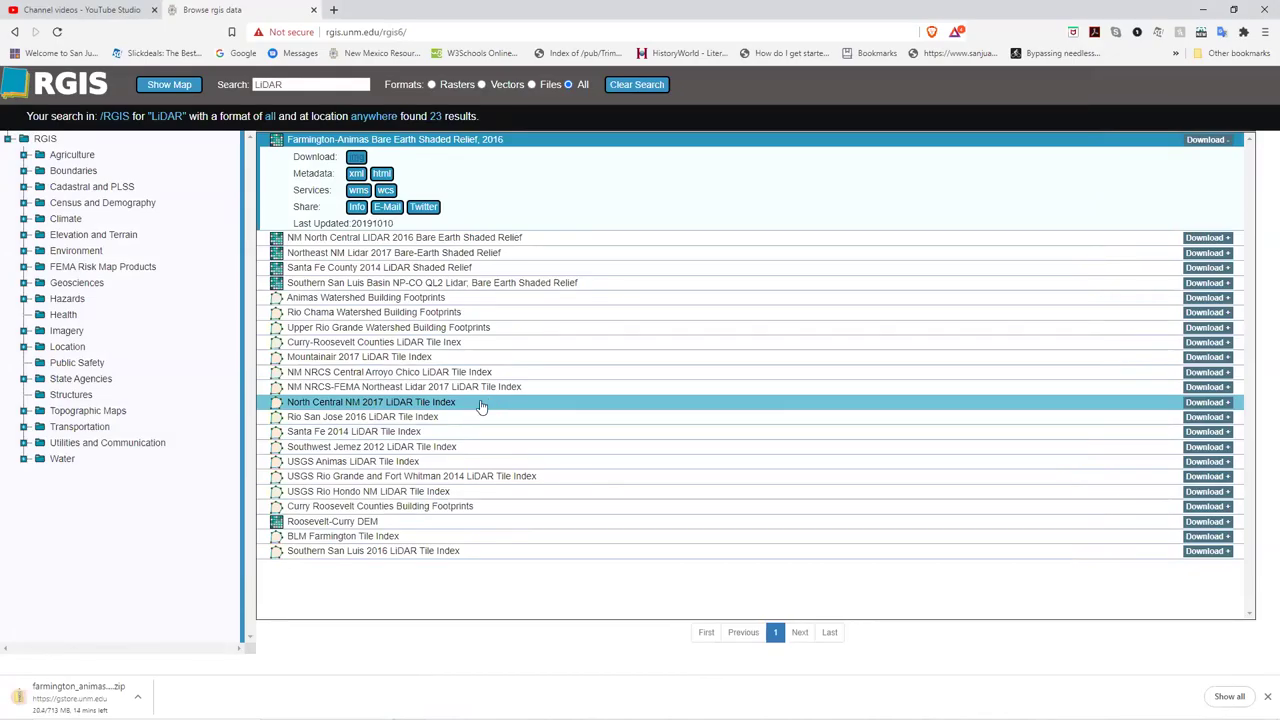
# Open the San Juan County website, sjcounty.net, in a new browser tab and look over its home page.
pyautogui.click(333, 9)
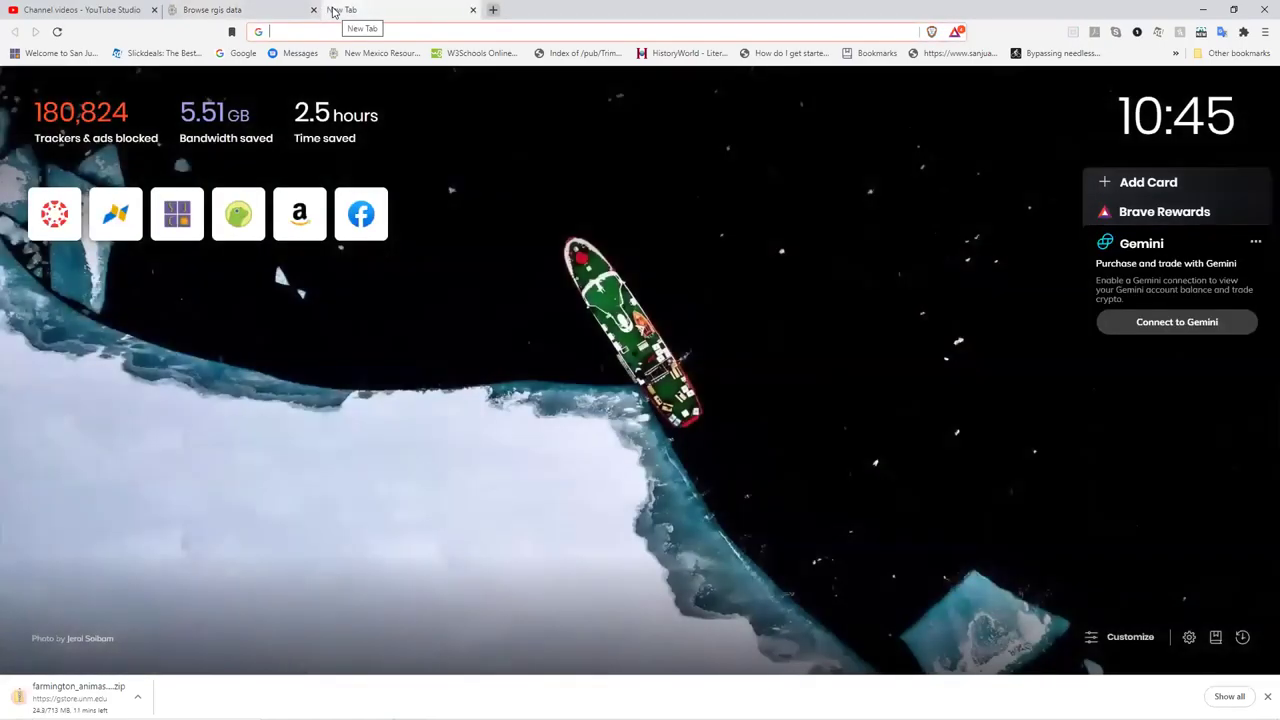
pyautogui.write('county')
pyautogui.press('BackSpace')
pyautogui.press('BackSpace')
pyautogui.press('BackSpace')
pyautogui.press('BackSpace')
pyautogui.press('BackSpace')
pyautogui.press('BackSpace')
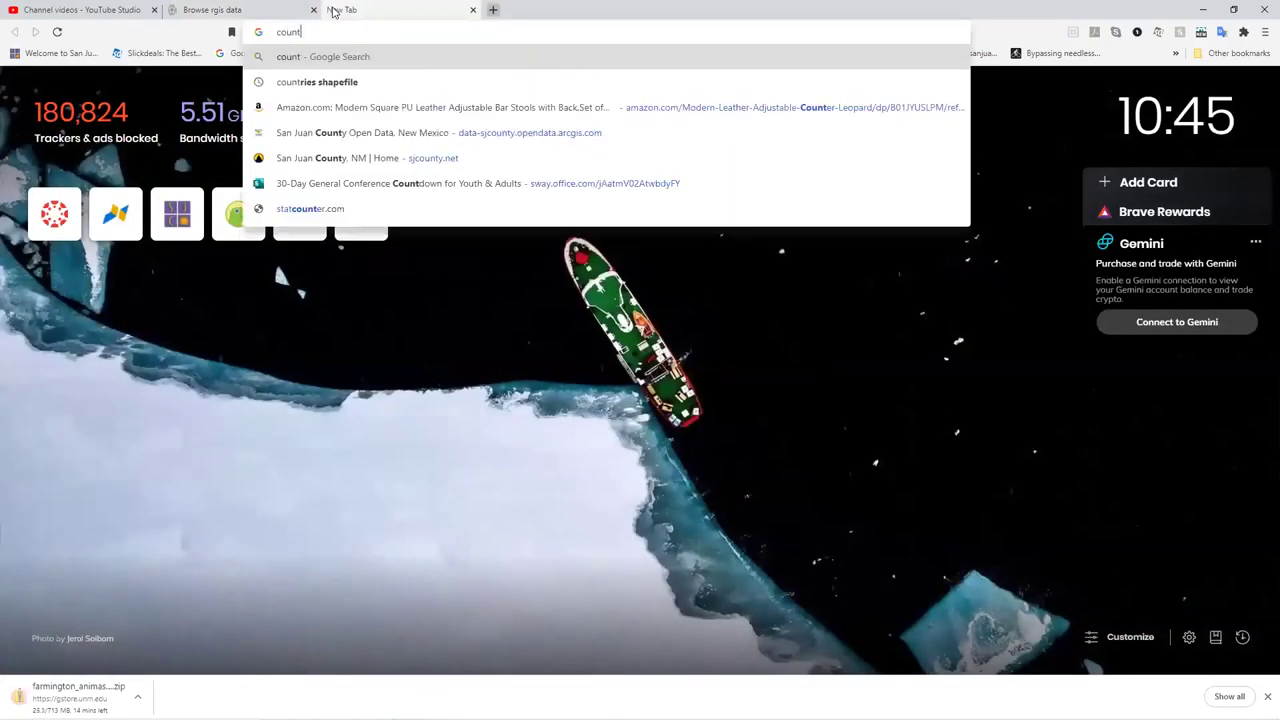
pyautogui.write('sj')
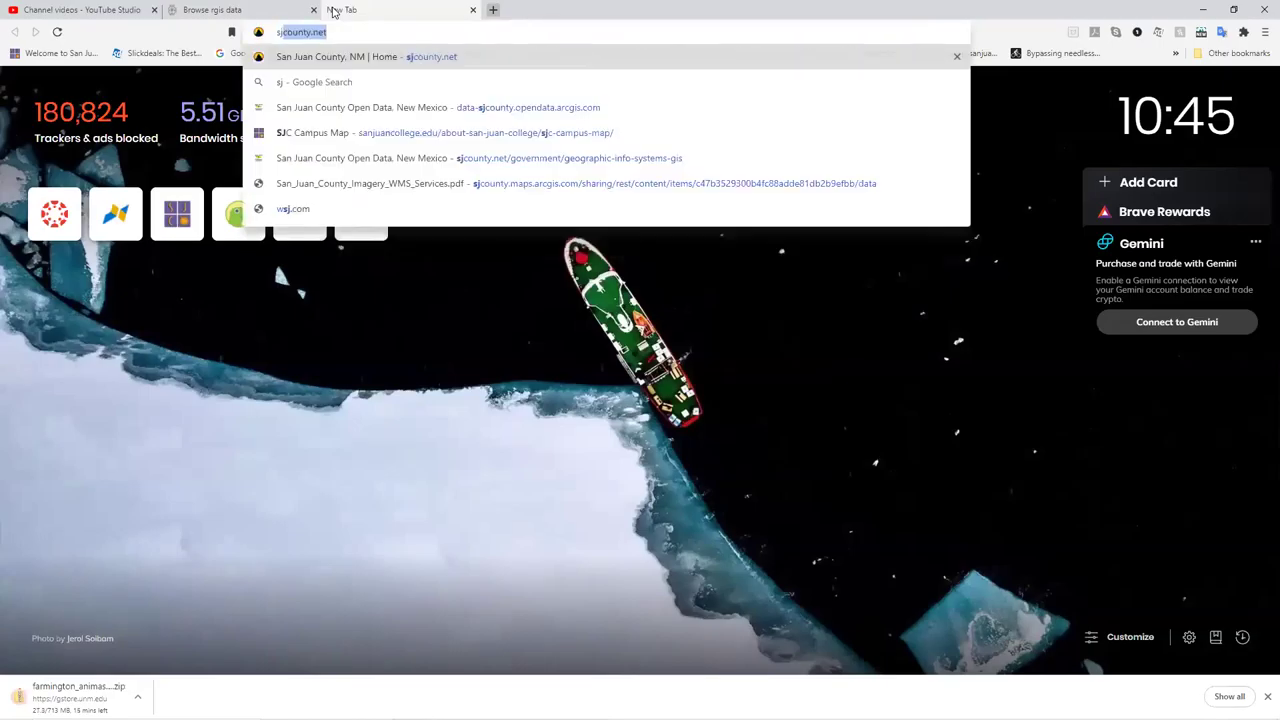
pyautogui.press('Return')
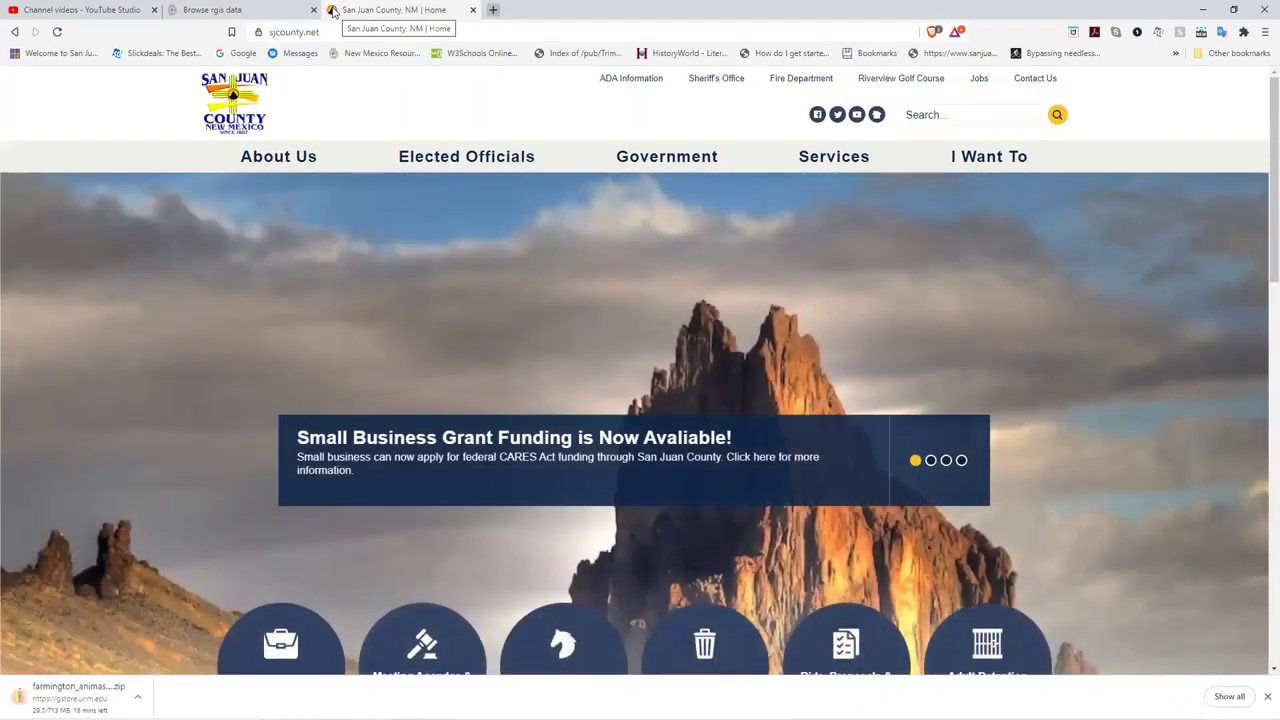
pyautogui.scroll(-2, 608, 220)
pyautogui.scroll(1, 612, 220)
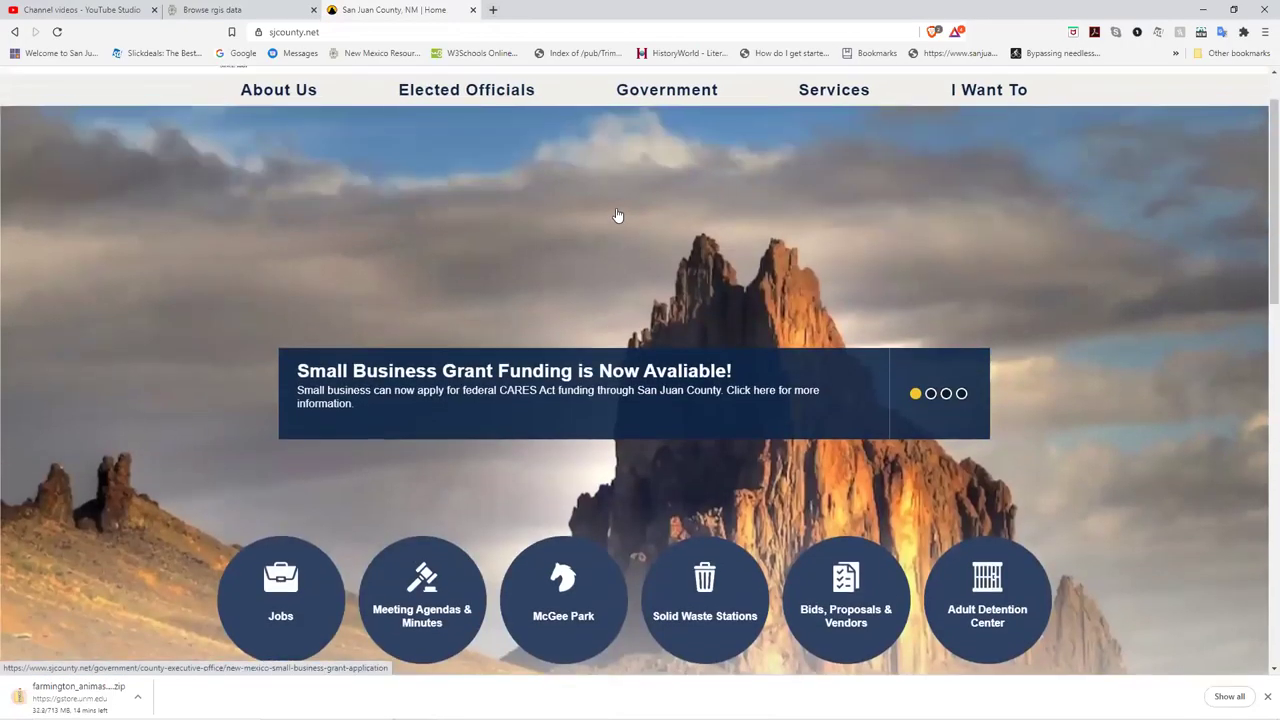
# Open the county's Government department list and go to the Geographic Info Systems site.
pyautogui.scroll(-2, 651, 170)
pyautogui.scroll(2, 650, 150)
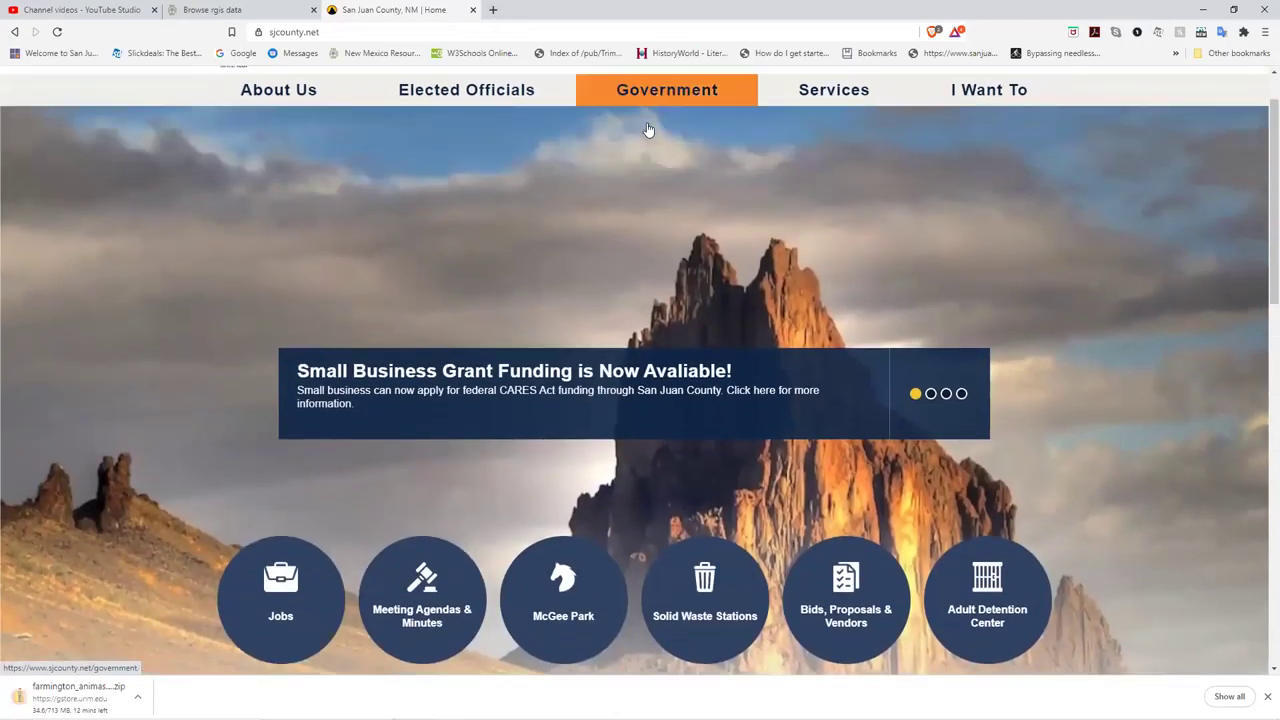
pyautogui.scroll(1, 648, 130)
pyautogui.click(645, 157)
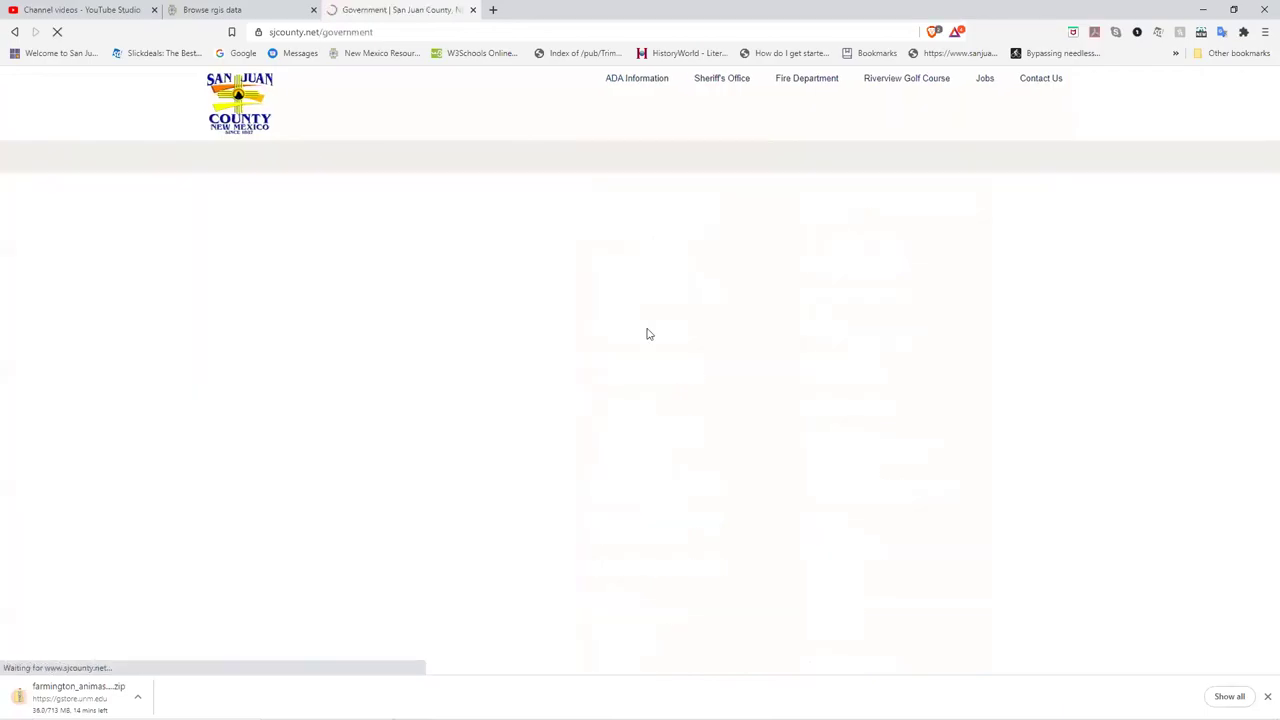
pyautogui.scroll(-4, 651, 435)
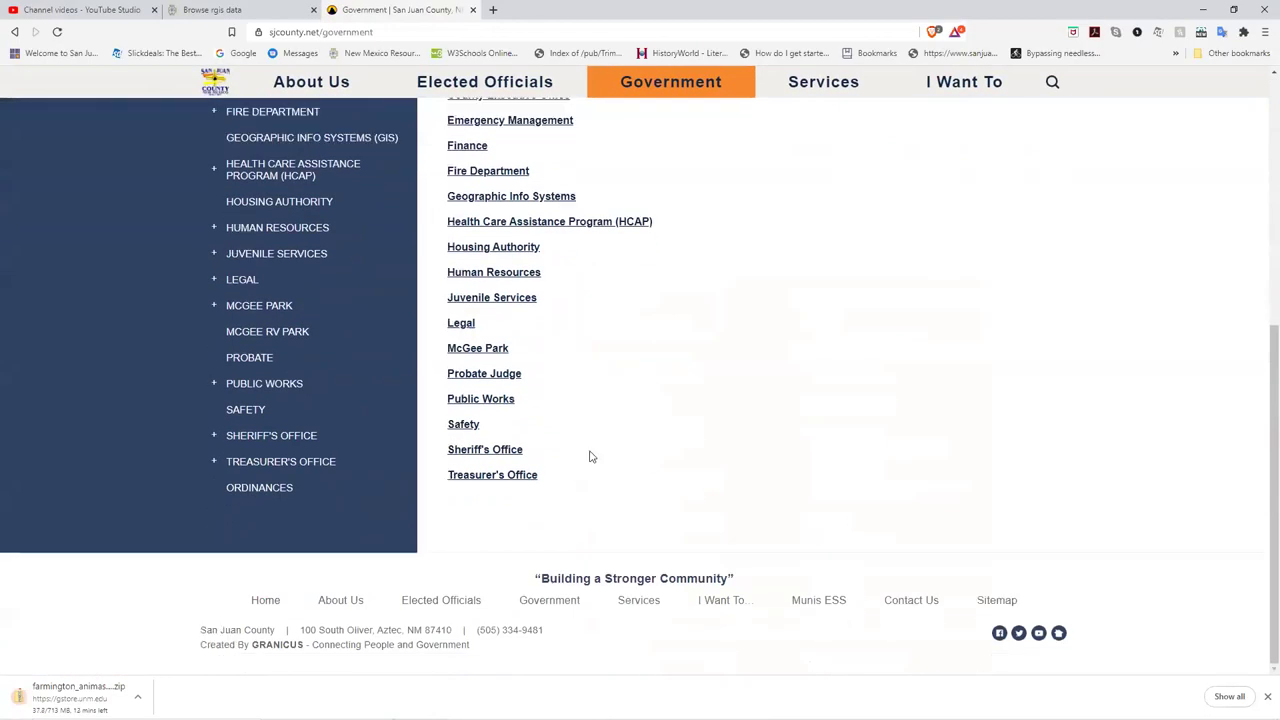
pyautogui.scroll(1, 494, 417)
pyautogui.scroll(1, 506, 346)
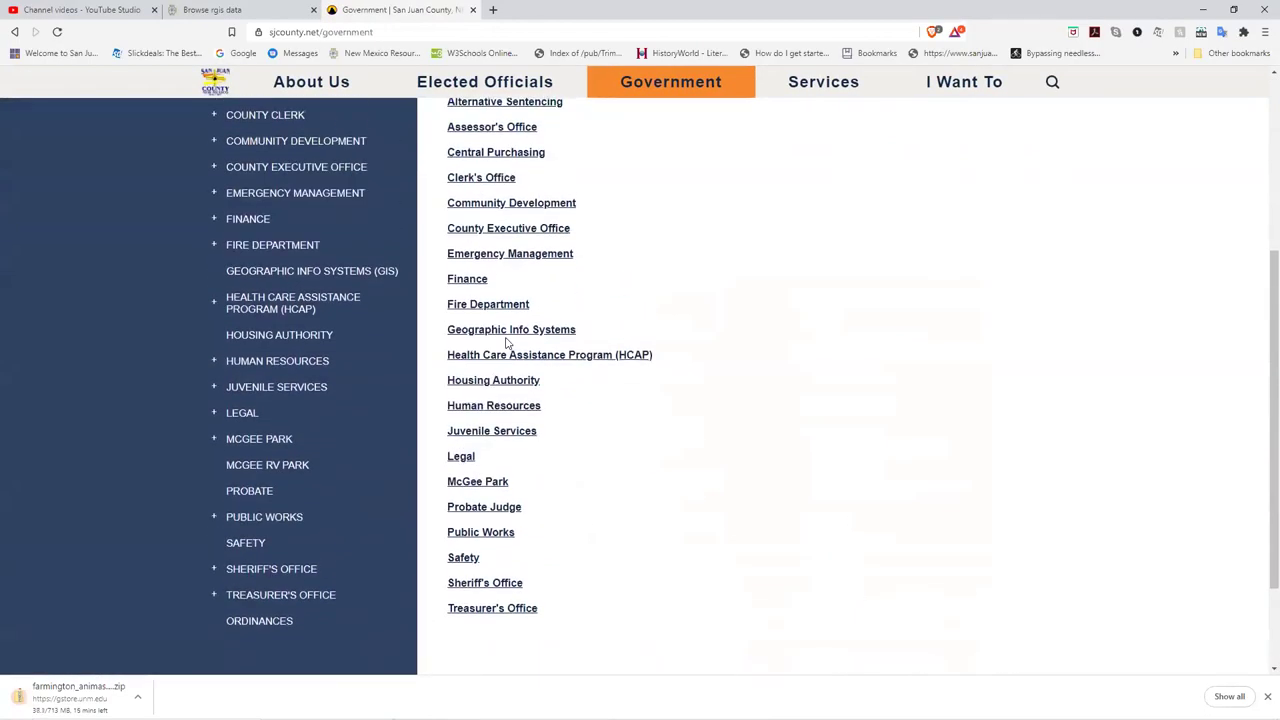
pyautogui.click(510, 333)
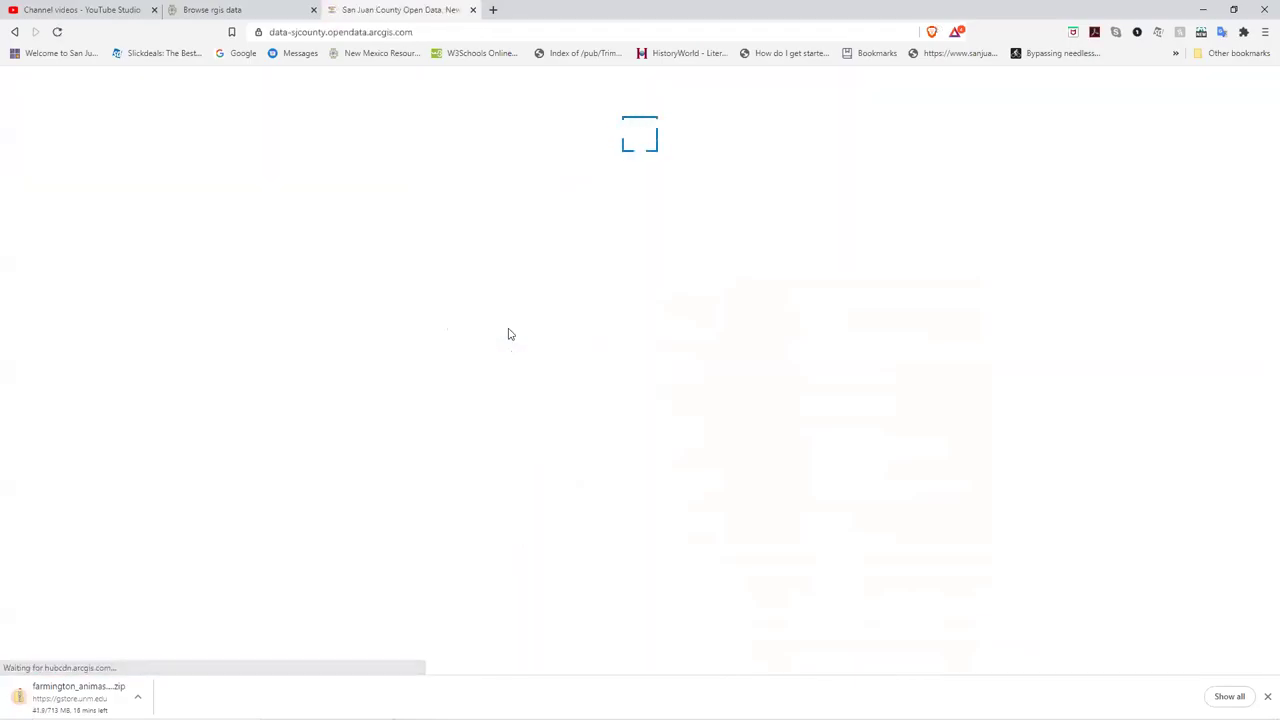
# Look over the San Juan County GIS home page, including its map galleries, Open Data categories, PDF maps and WMS services.
pyautogui.scroll(-2, 860, 405)
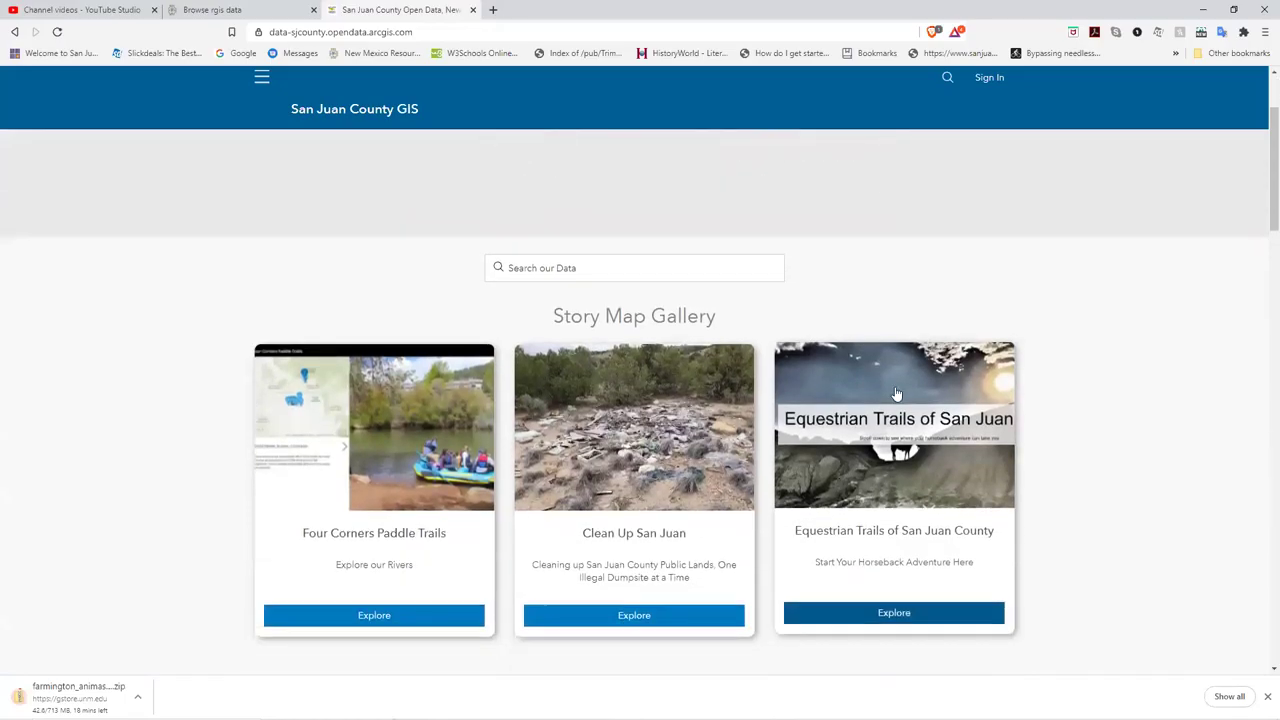
pyautogui.scroll(-1, 897, 393)
pyautogui.scroll(-1, 1062, 385)
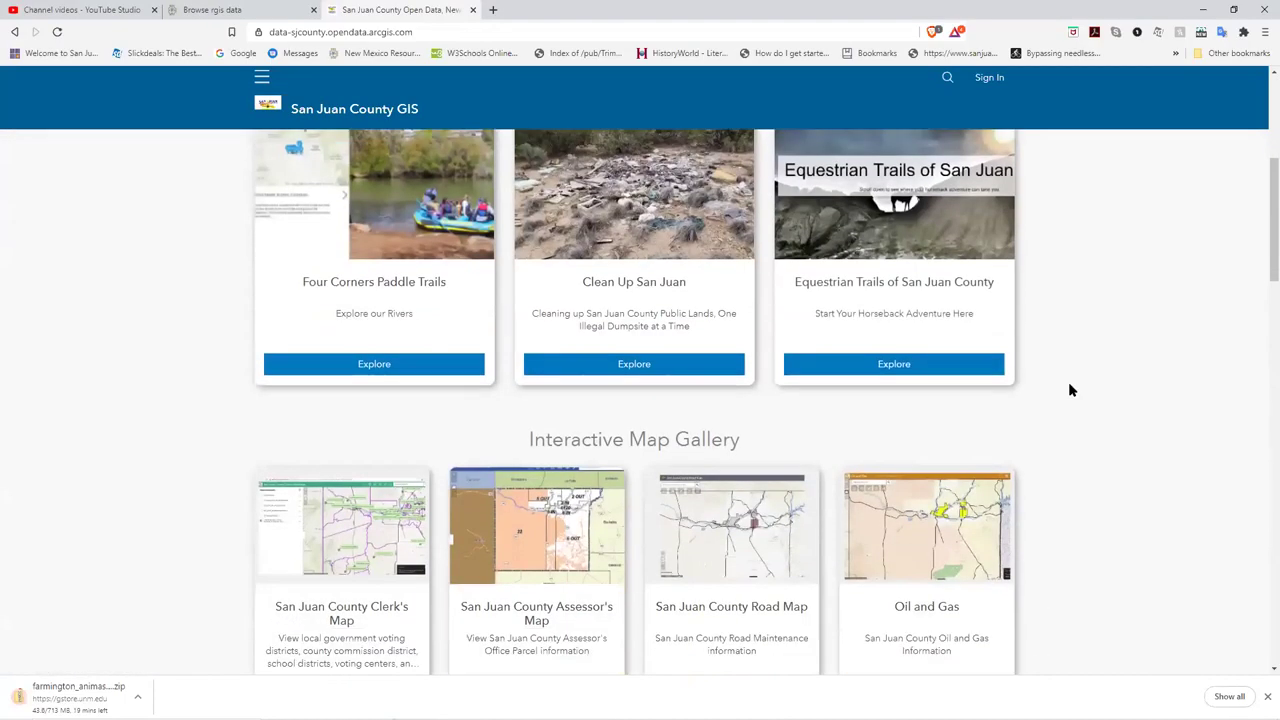
pyautogui.scroll(-1, 1078, 388)
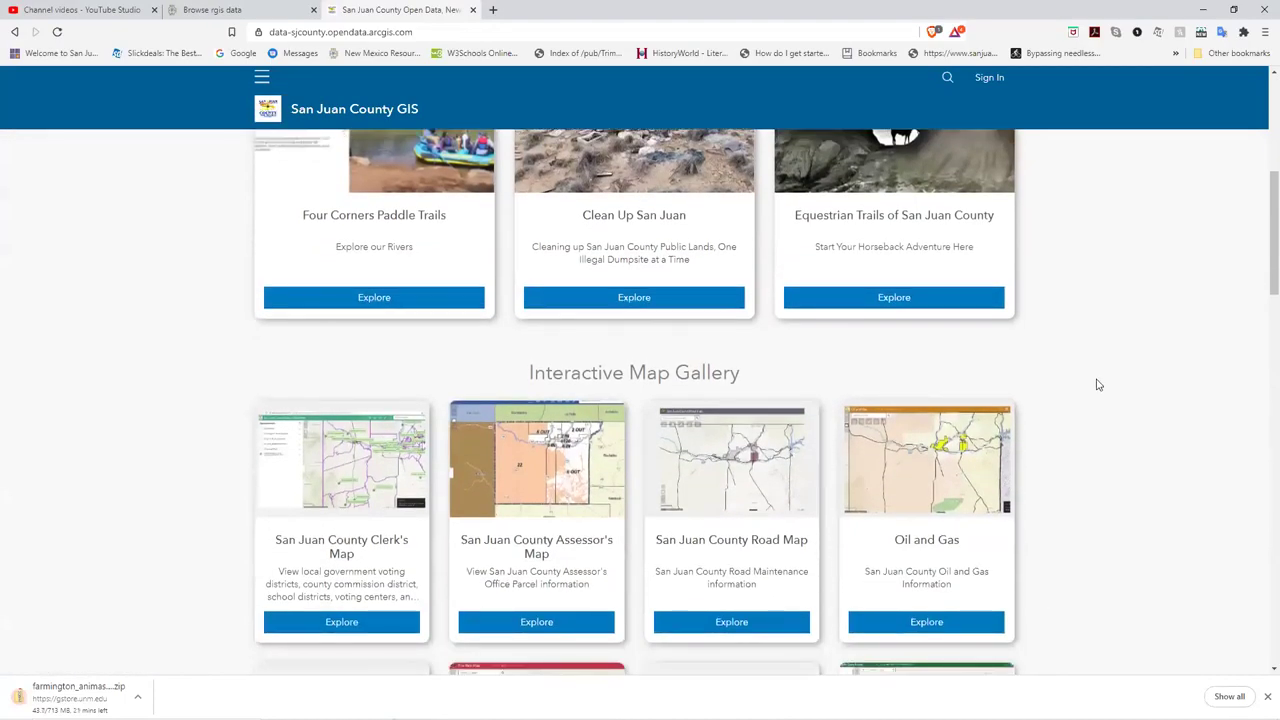
pyautogui.scroll(-3, 1097, 385)
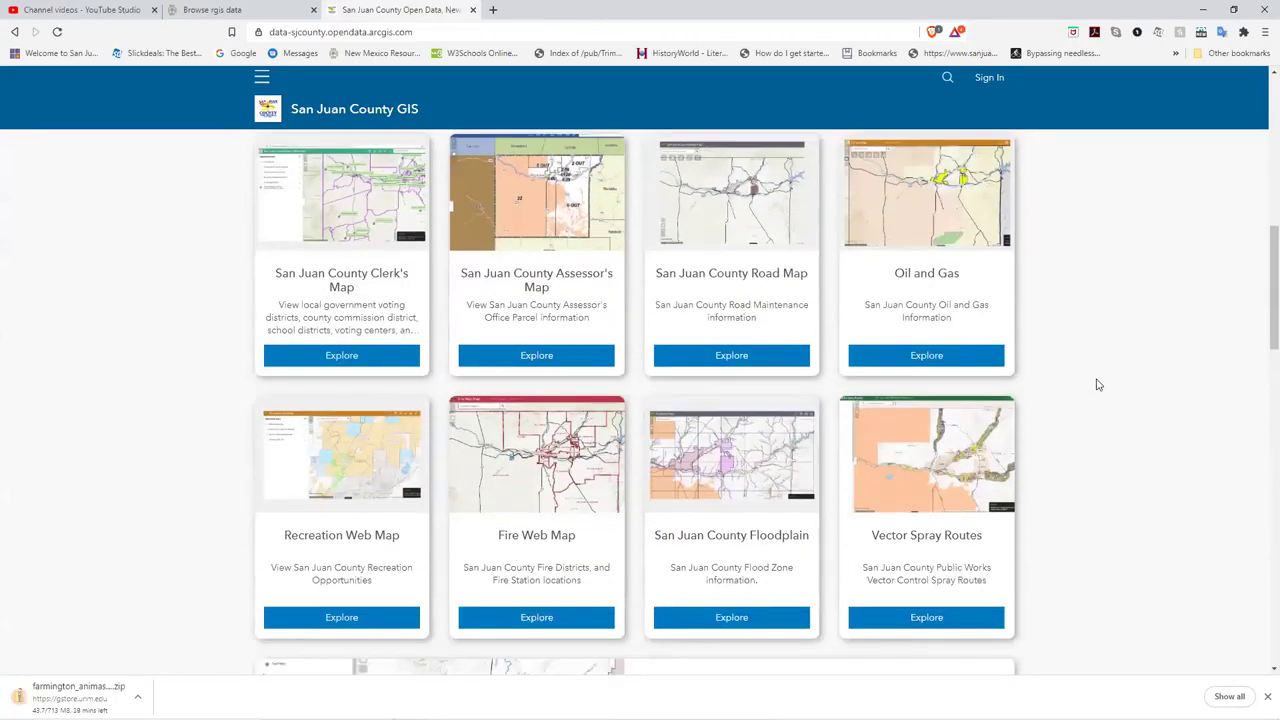
pyautogui.scroll(-1, 1097, 385)
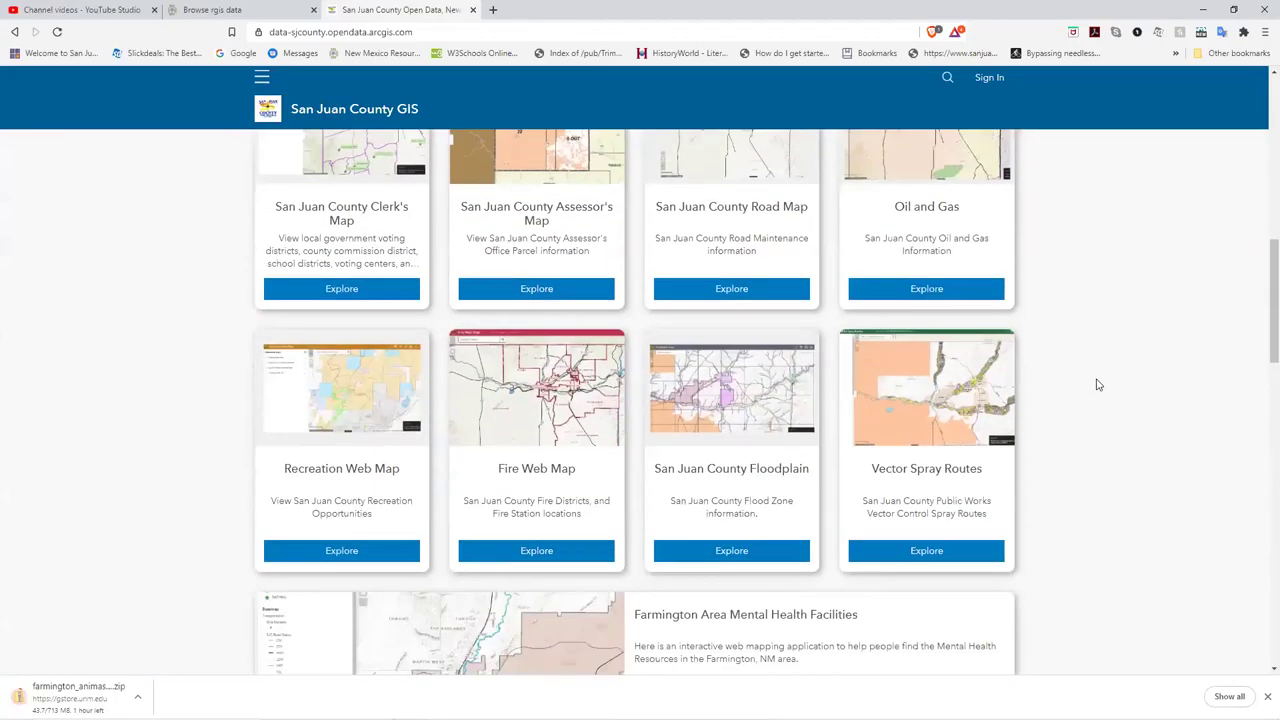
pyautogui.scroll(-2, 1115, 368)
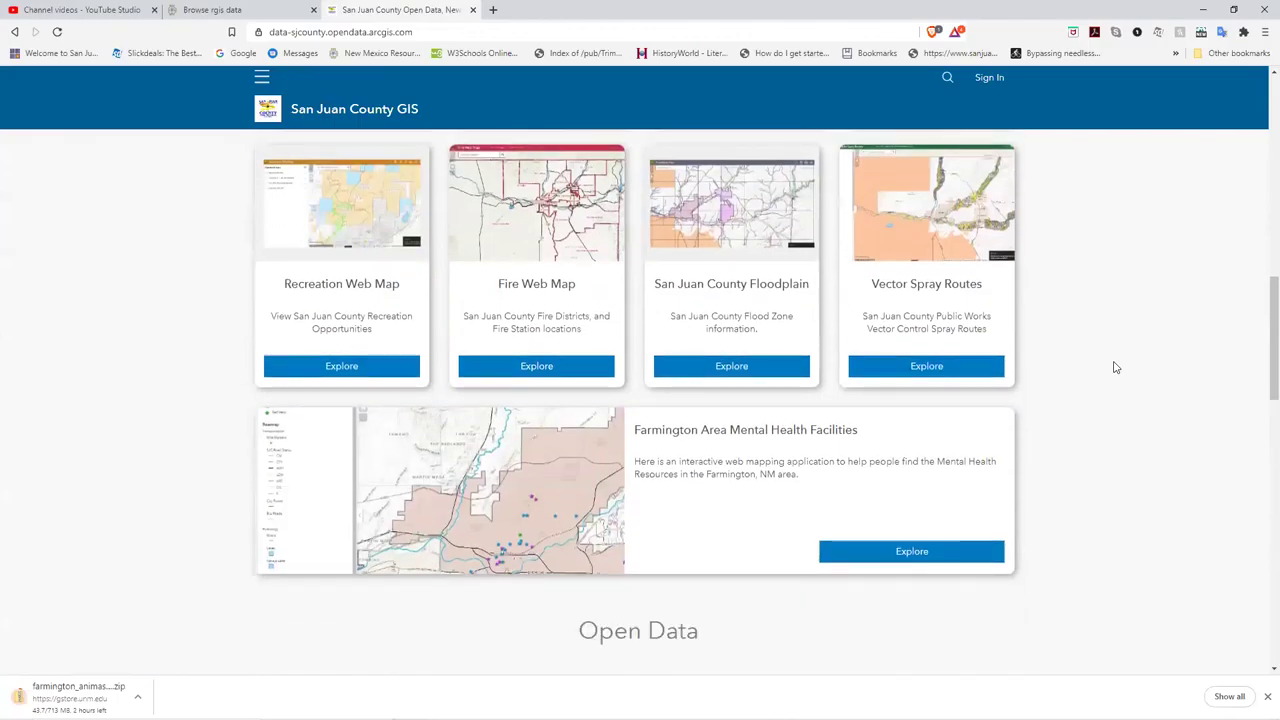
pyautogui.scroll(-3, 1115, 368)
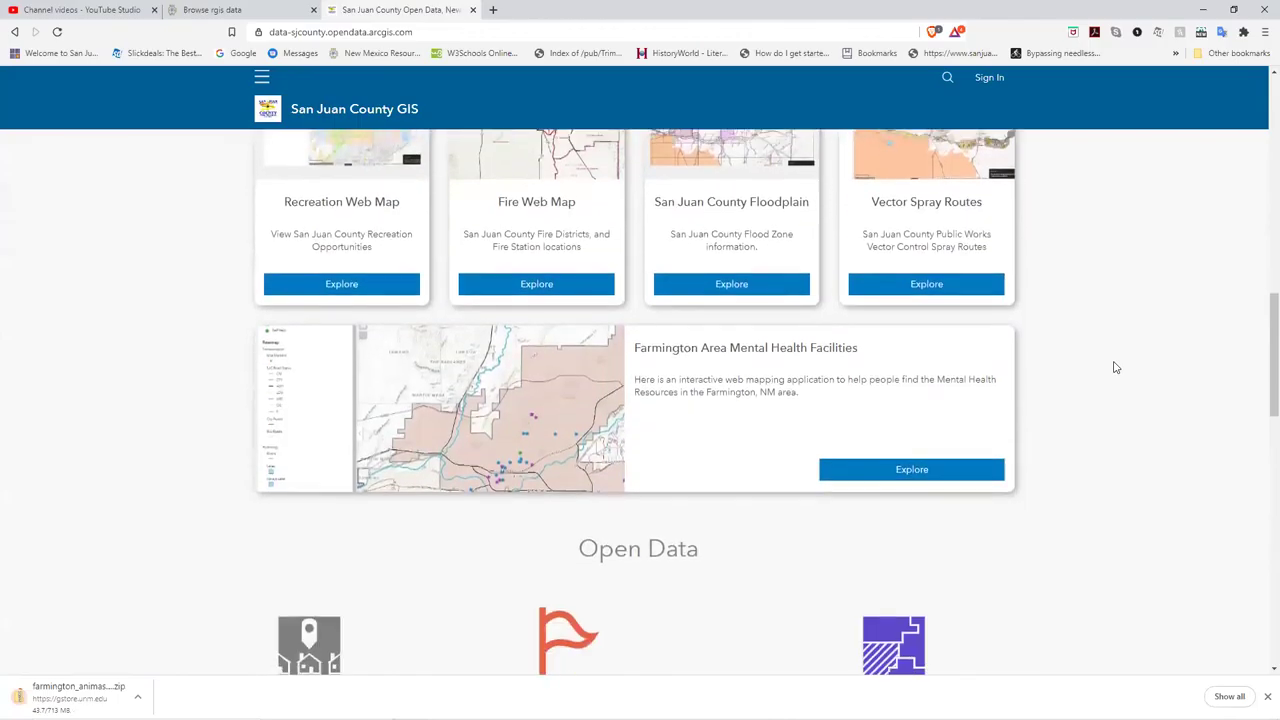
pyautogui.scroll(-1, 1116, 368)
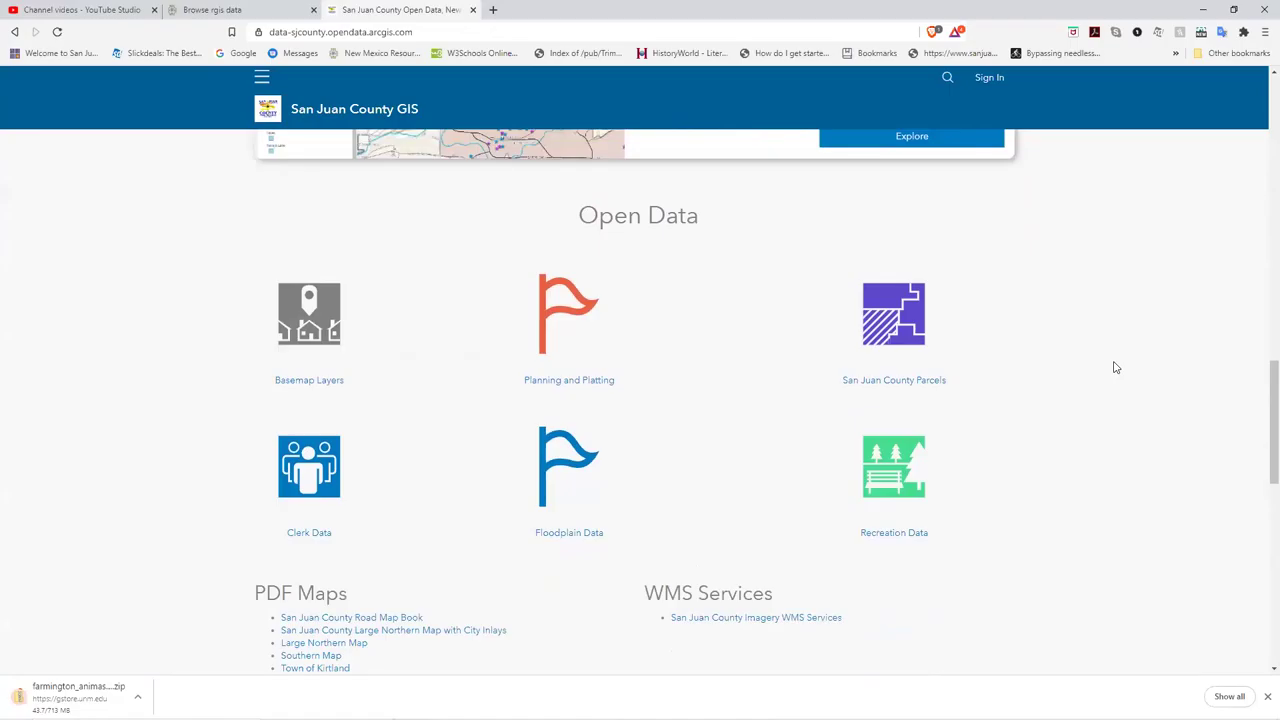
pyautogui.scroll(-2, 1040, 422)
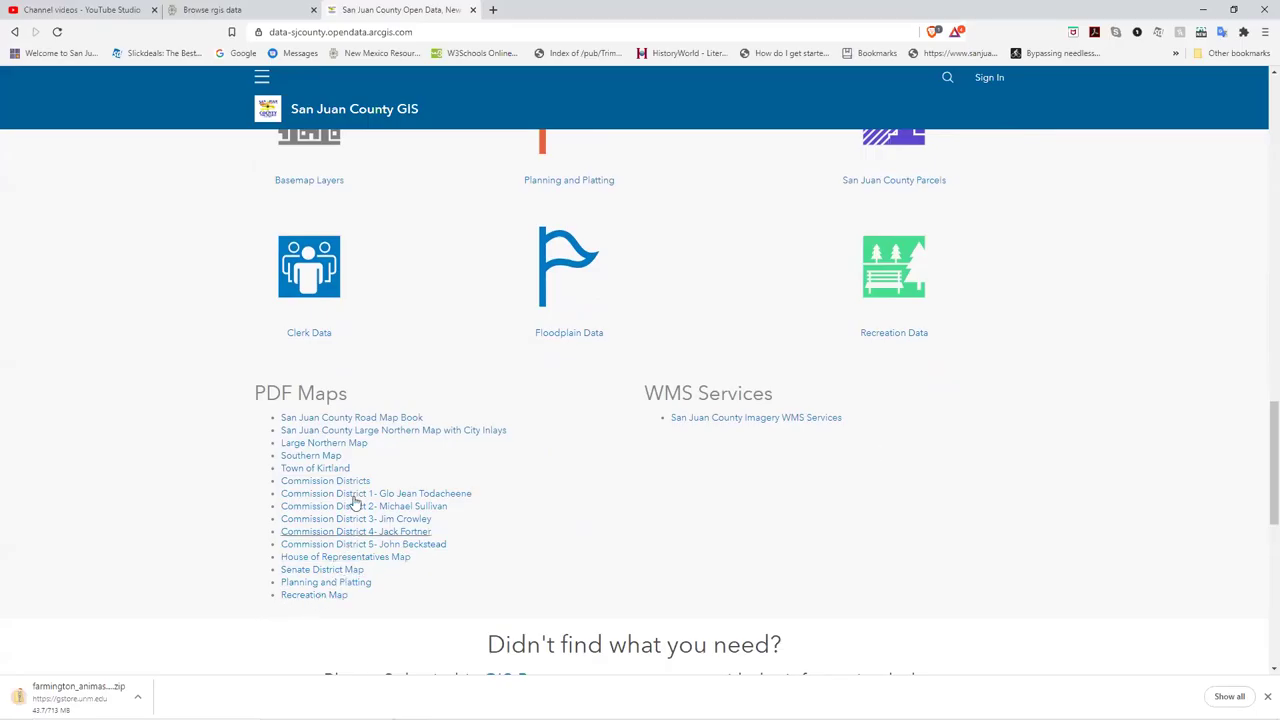
# Open the San Juan County Imagery WMS Services PDF, review its yearly imagery links, and close it.
pyautogui.click(781, 421)
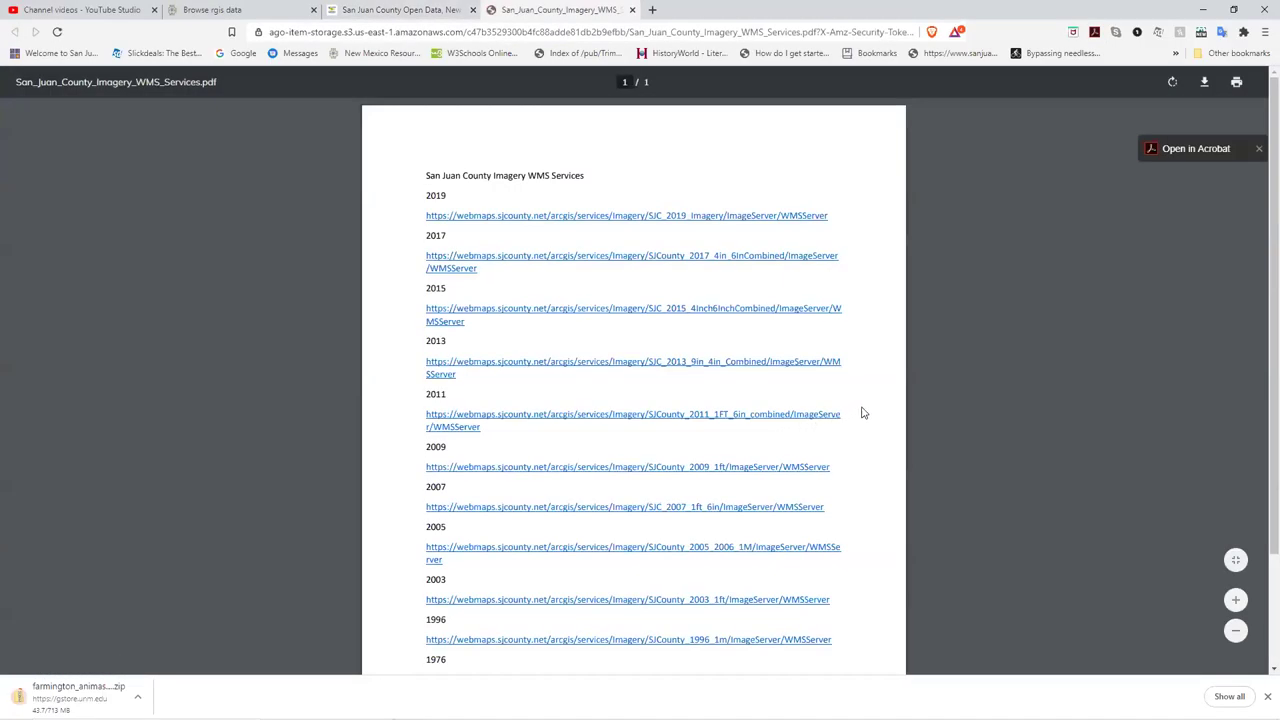
pyautogui.scroll(-3, 863, 412)
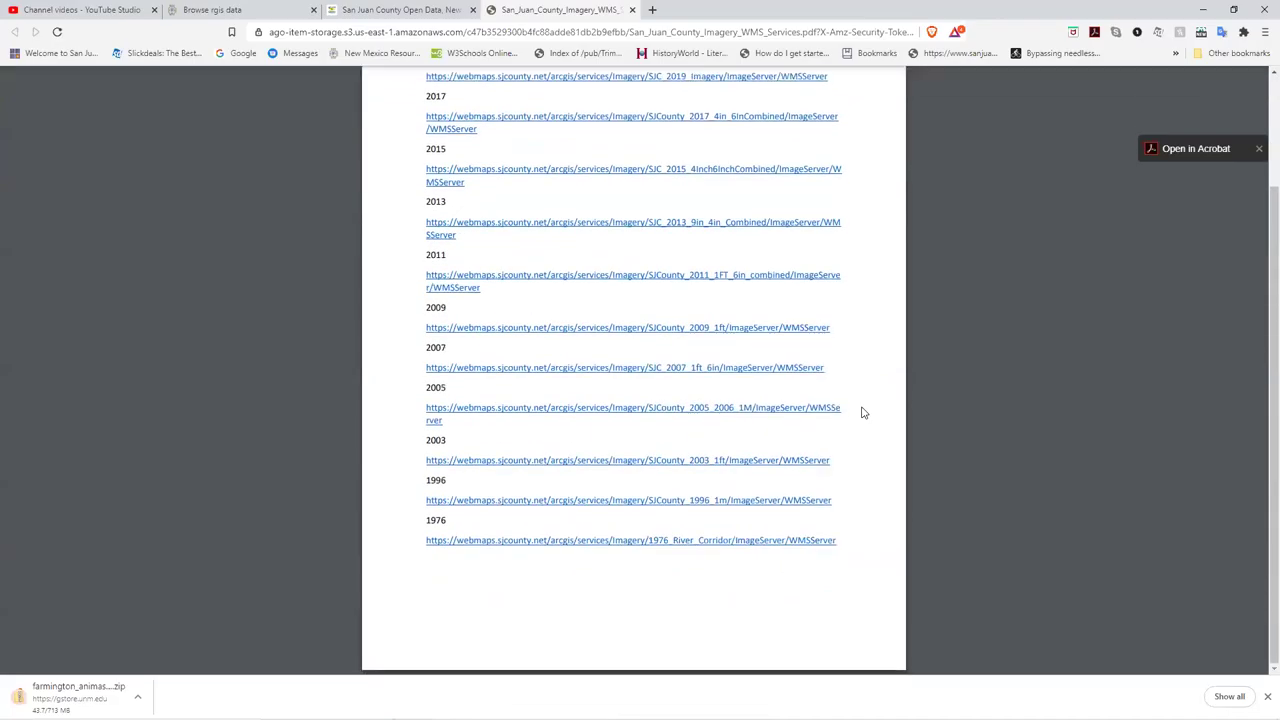
pyautogui.scroll(3, 863, 412)
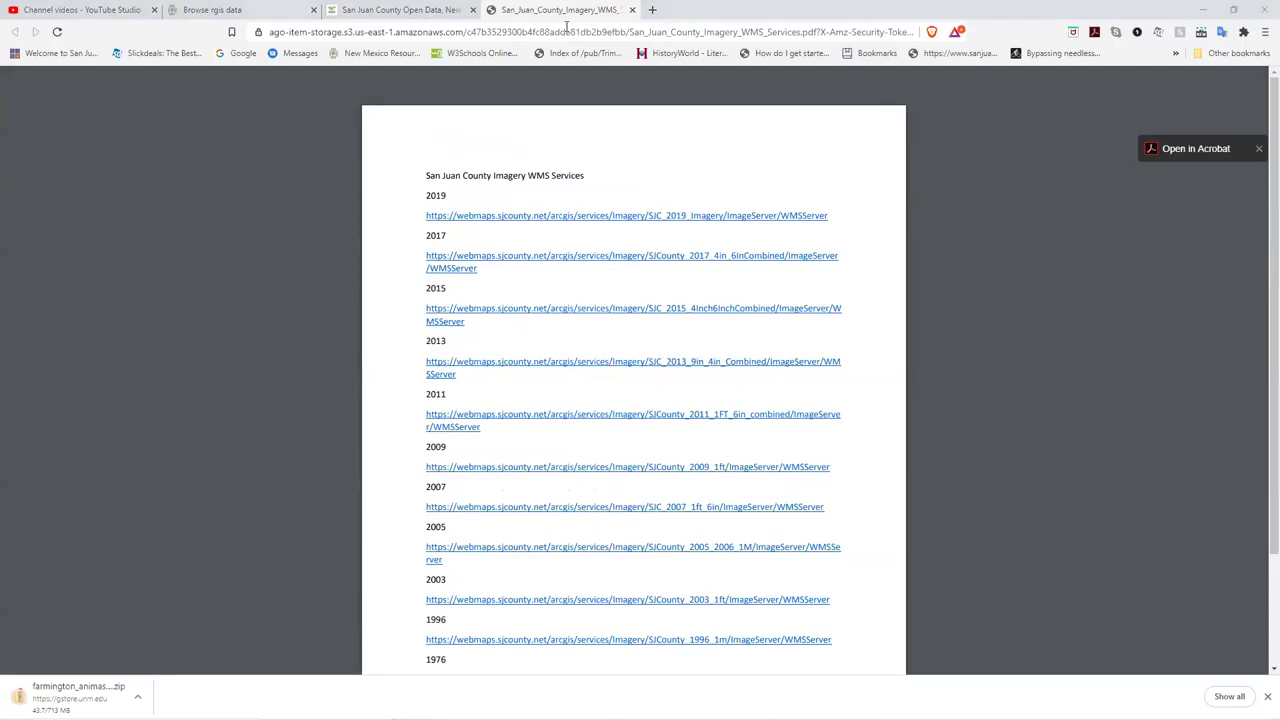
pyautogui.click(632, 10)
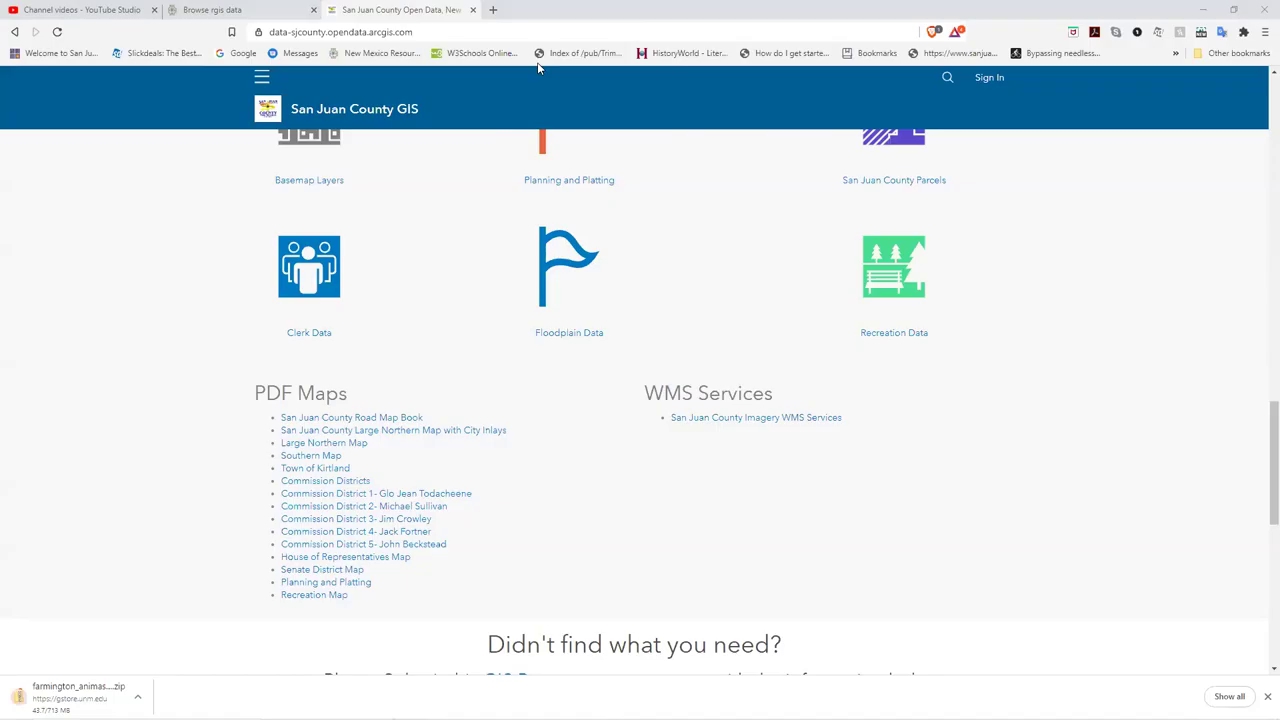
# Open the Basemap Layers collection under Open Data and browse its list of datasets.
pyautogui.scroll(2, 563, 334)
pyautogui.click(312, 342)
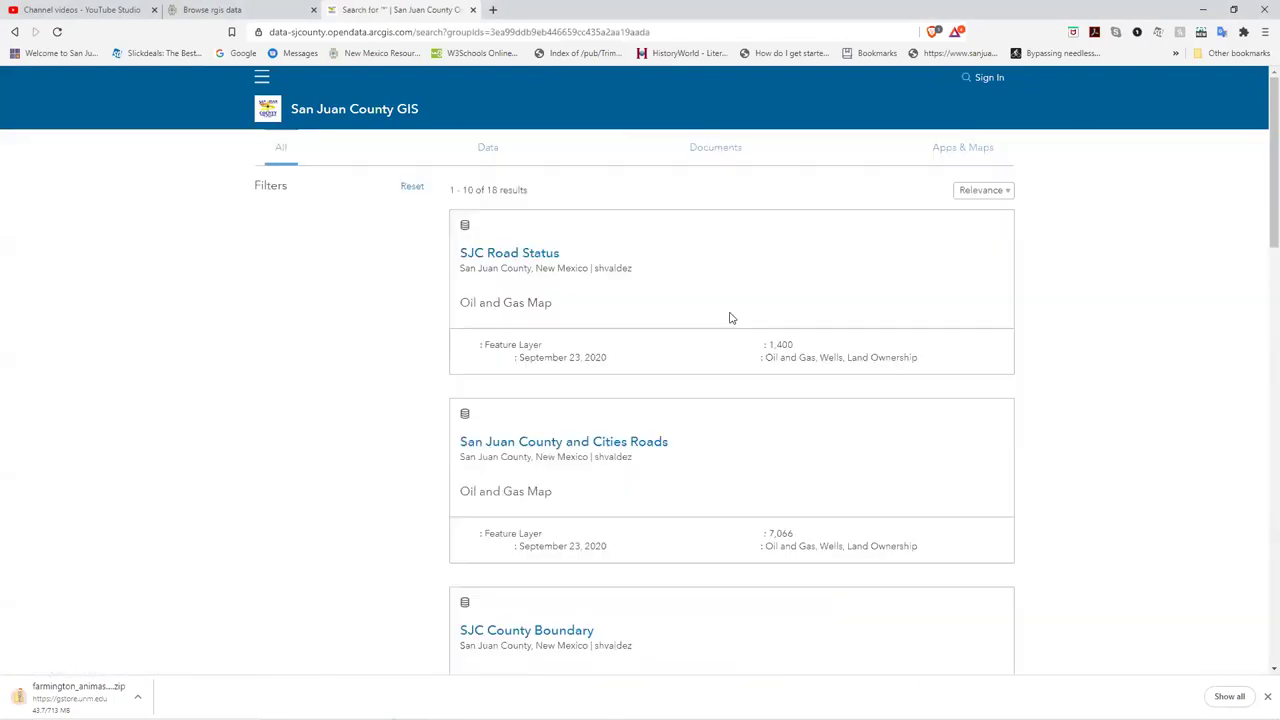
pyautogui.scroll(-1, 750, 316)
pyautogui.scroll(1, 770, 314)
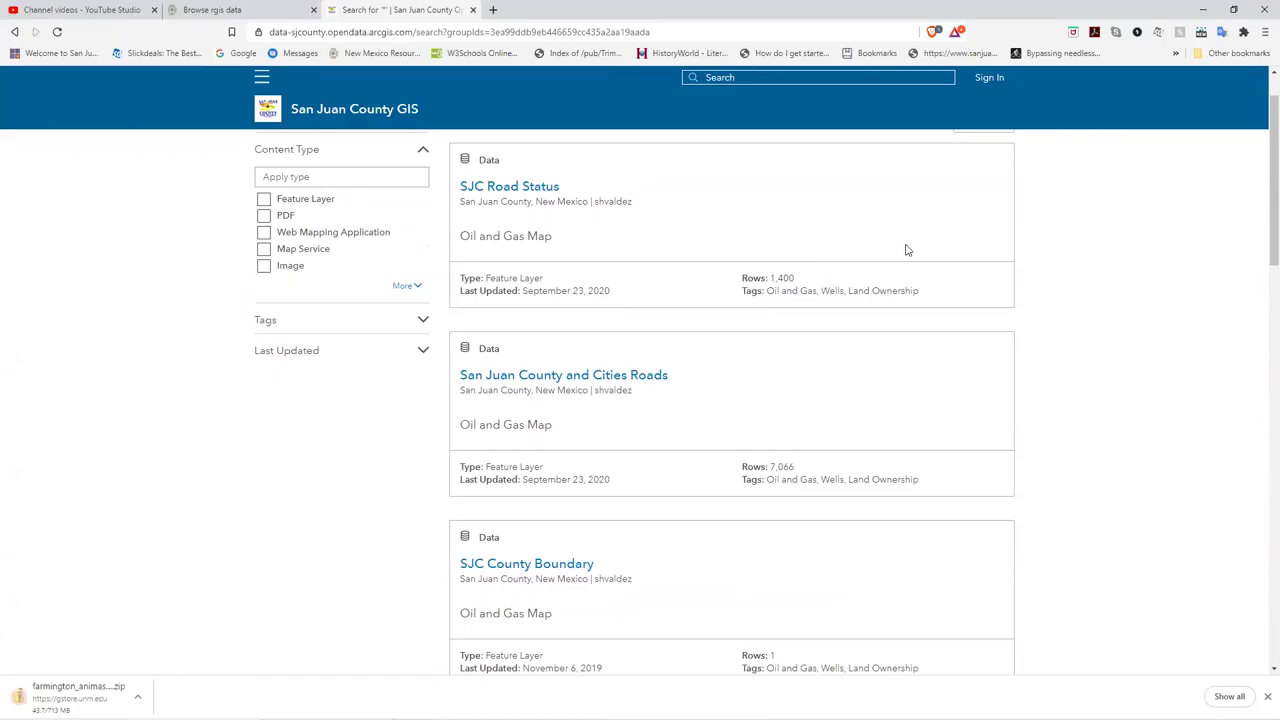
pyautogui.scroll(-3, 906, 249)
pyautogui.scroll(-2, 908, 250)
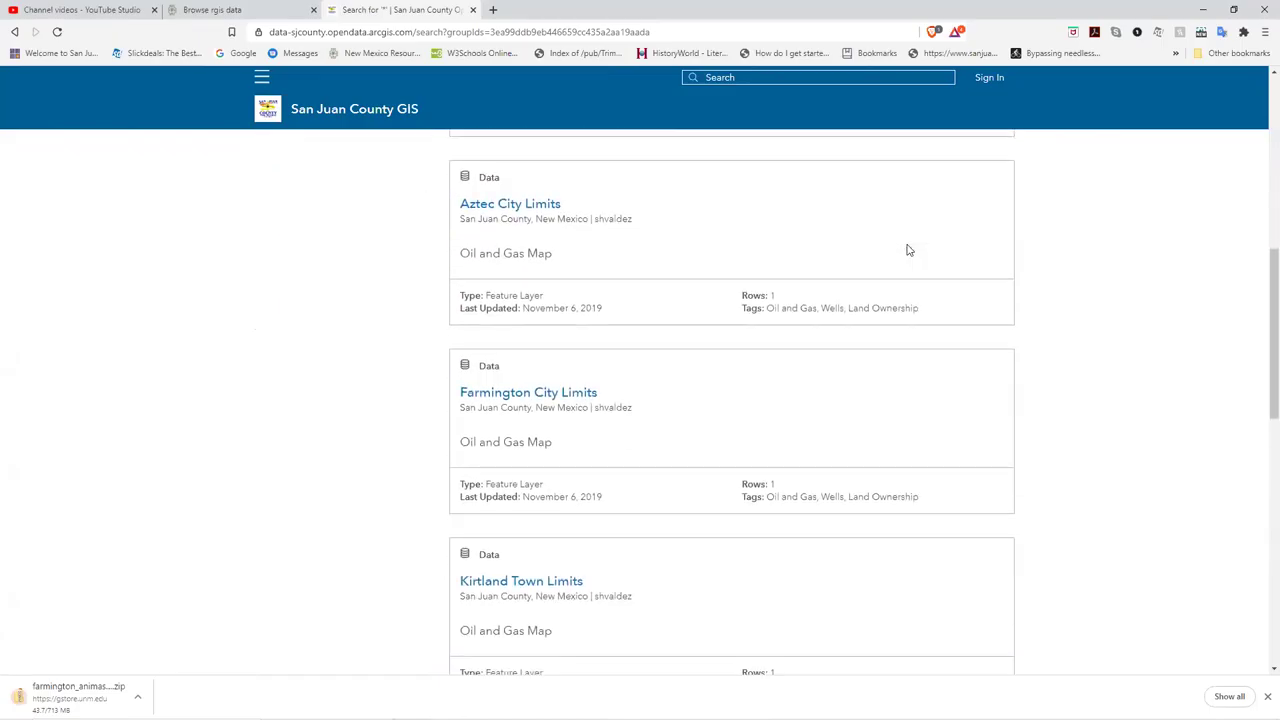
pyautogui.scroll(-3, 908, 250)
# Search the San Juan County GIS site for lidar.
pyautogui.click(749, 78)
pyautogui.write('lid')
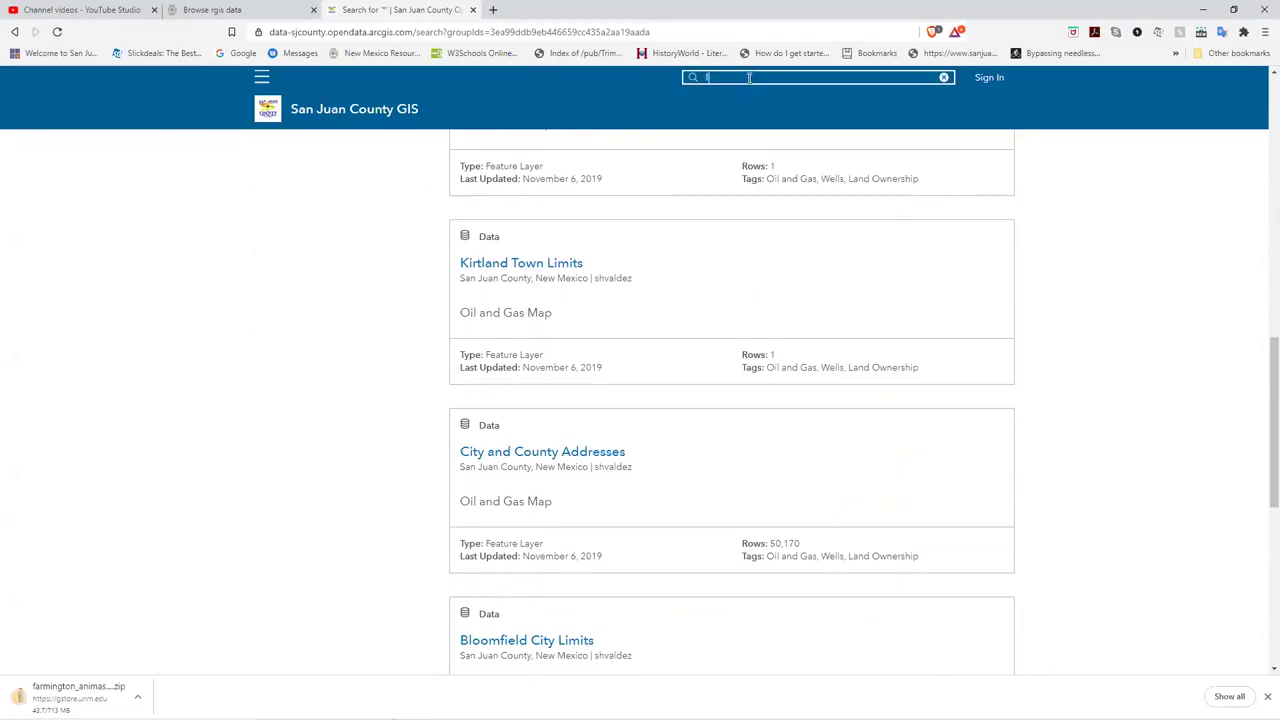
pyautogui.write('ar')
pyautogui.press('Return')
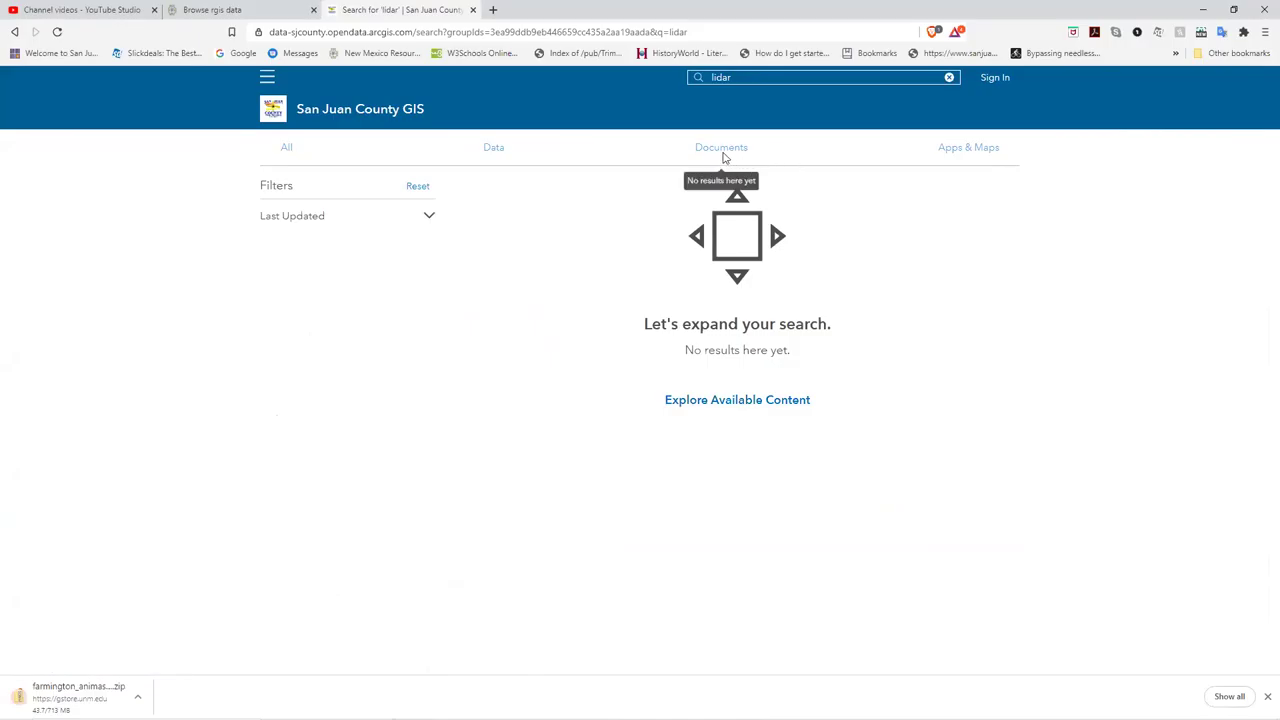
# Clear the lidar search and browse all items in the site's Data category.
pyautogui.click(949, 77)
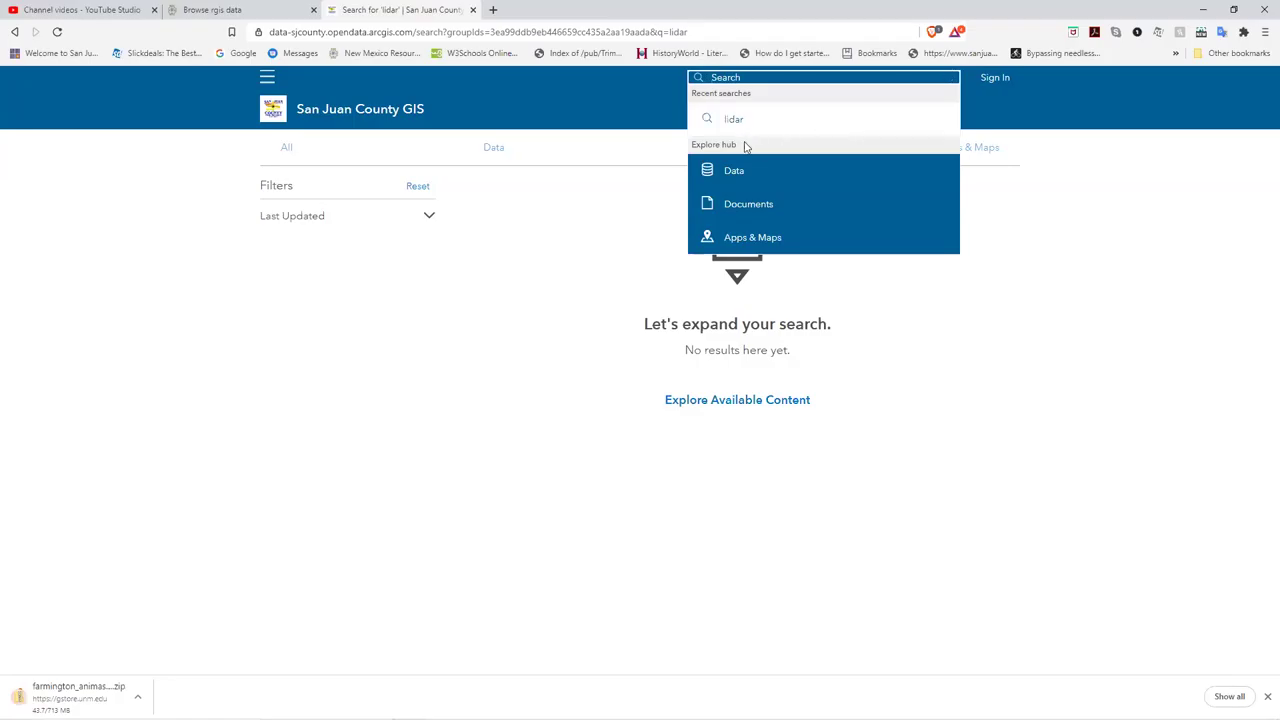
pyautogui.click(733, 174)
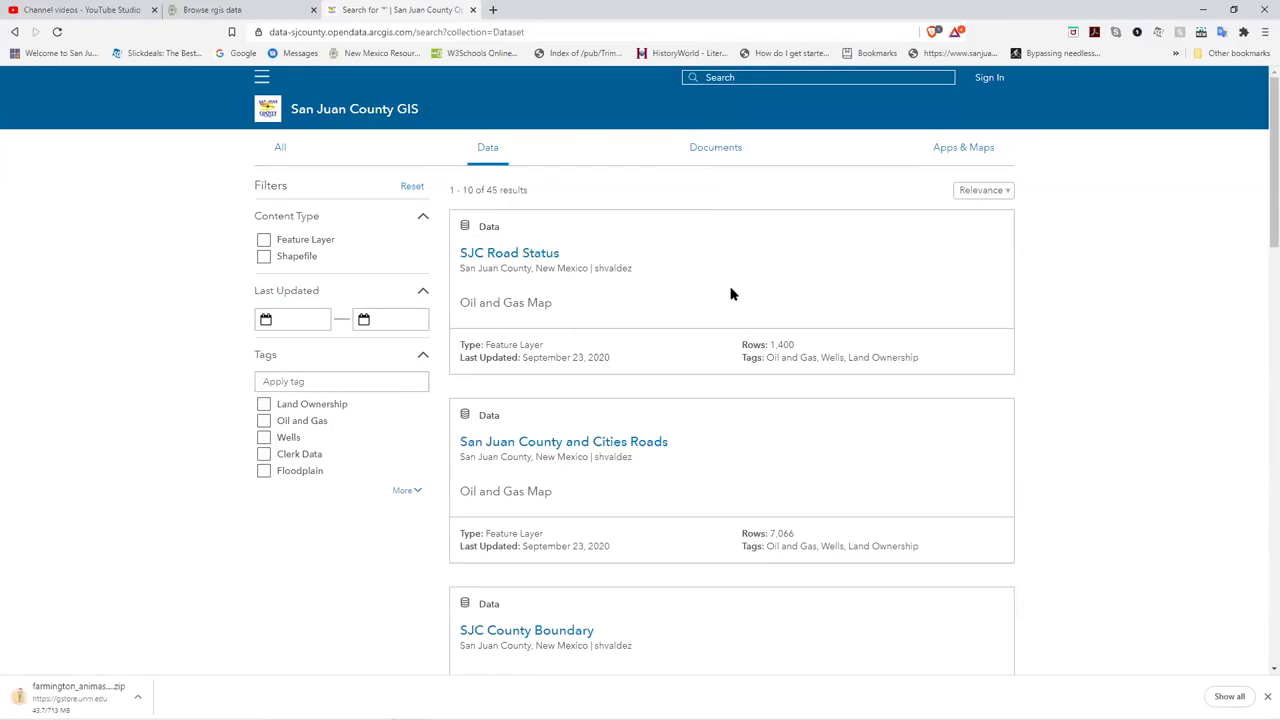
pyautogui.scroll(-1, 730, 293)
pyautogui.scroll(-1, 730, 295)
pyautogui.scroll(-3, 731, 300)
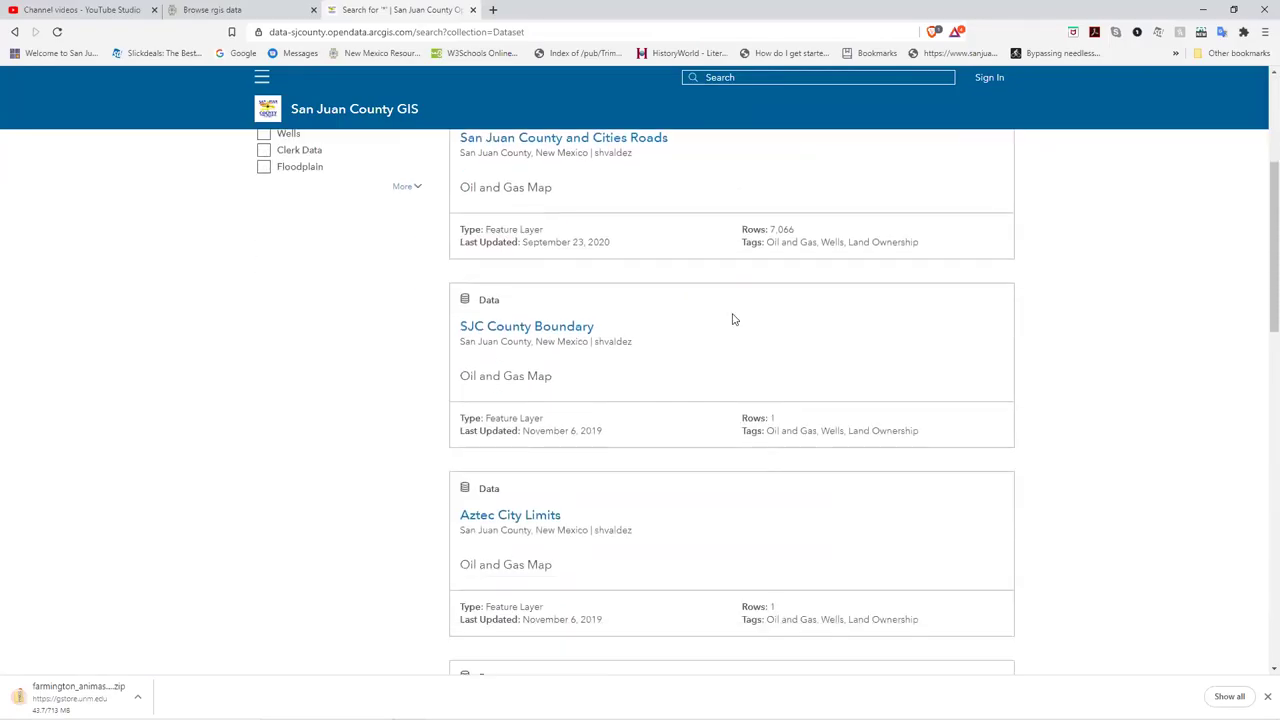
pyautogui.scroll(-1, 731, 325)
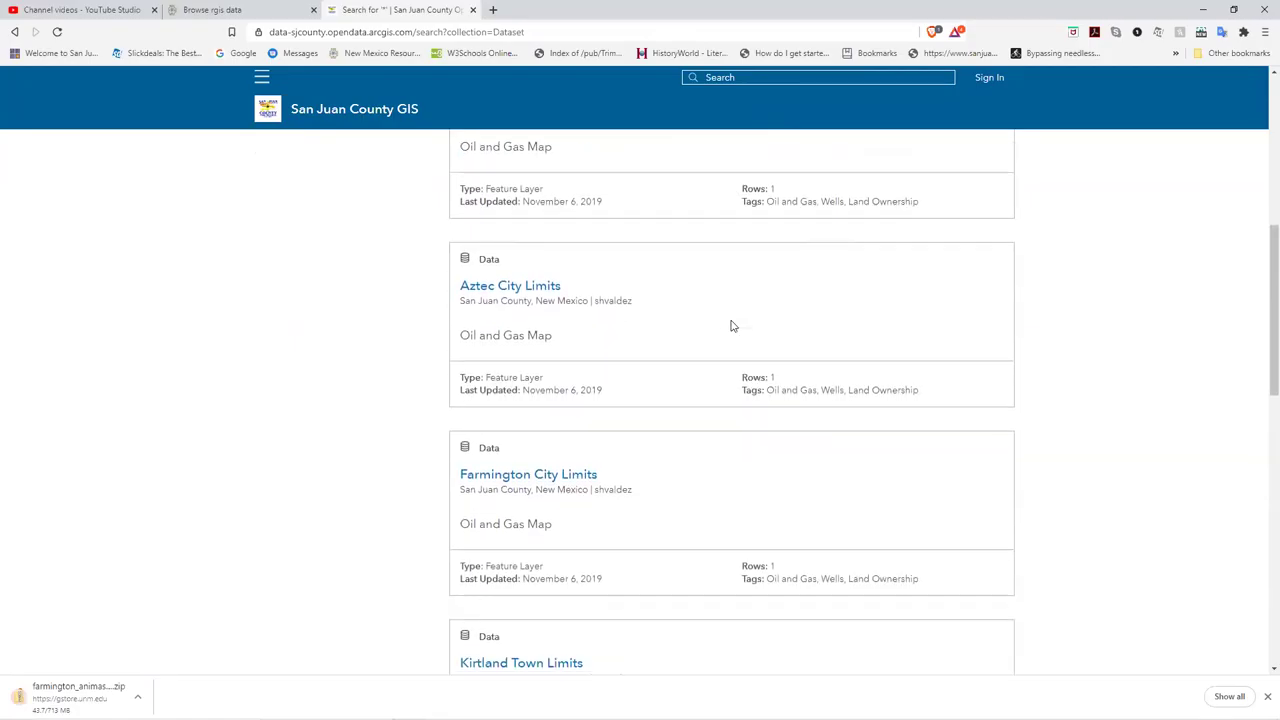
pyautogui.scroll(-2, 731, 325)
pyautogui.scroll(-2, 730, 326)
pyautogui.scroll(-5, 730, 326)
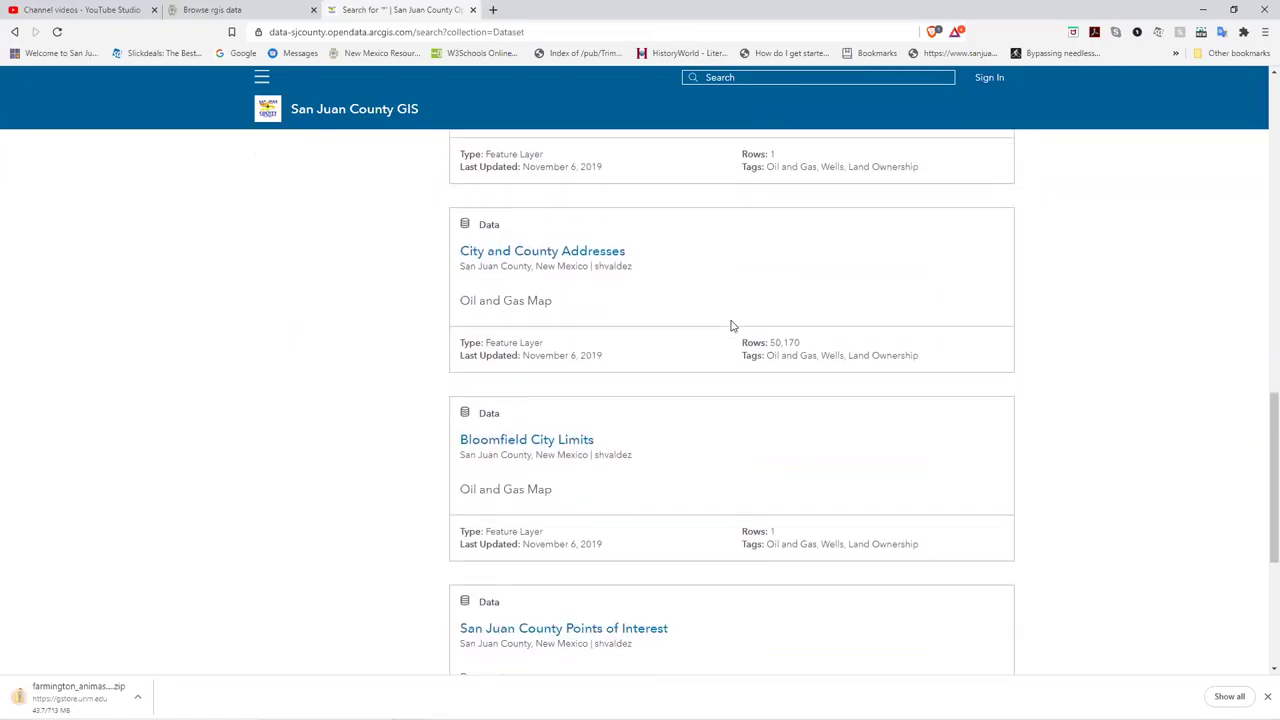
pyautogui.scroll(10, 730, 326)
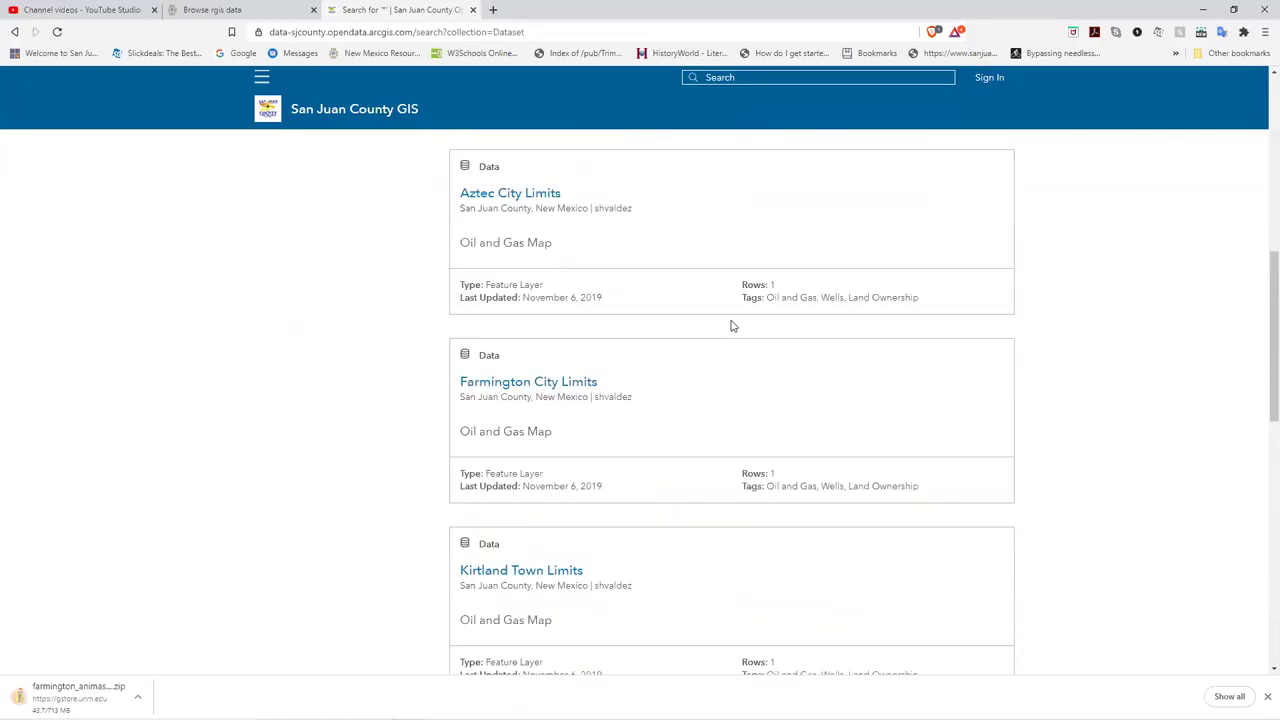
# Search the Data category for las, and clear the search.
pyautogui.click(731, 78)
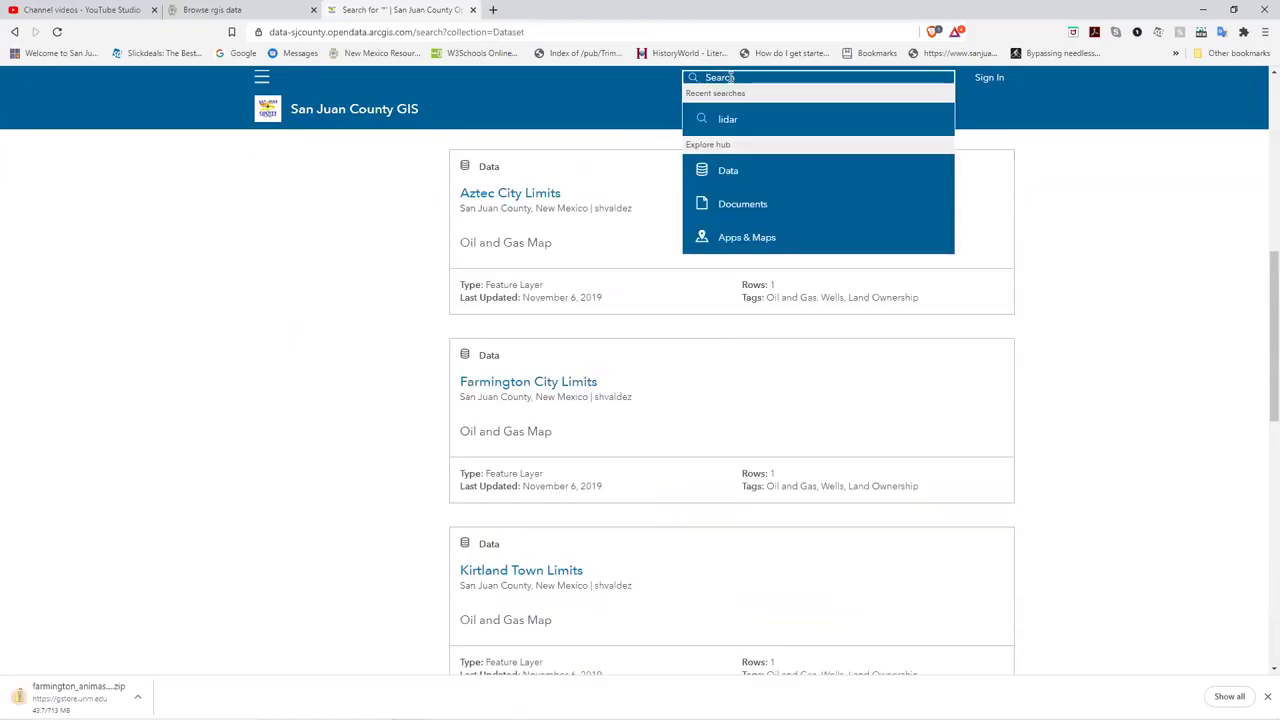
pyautogui.write('las')
pyautogui.press('Return')
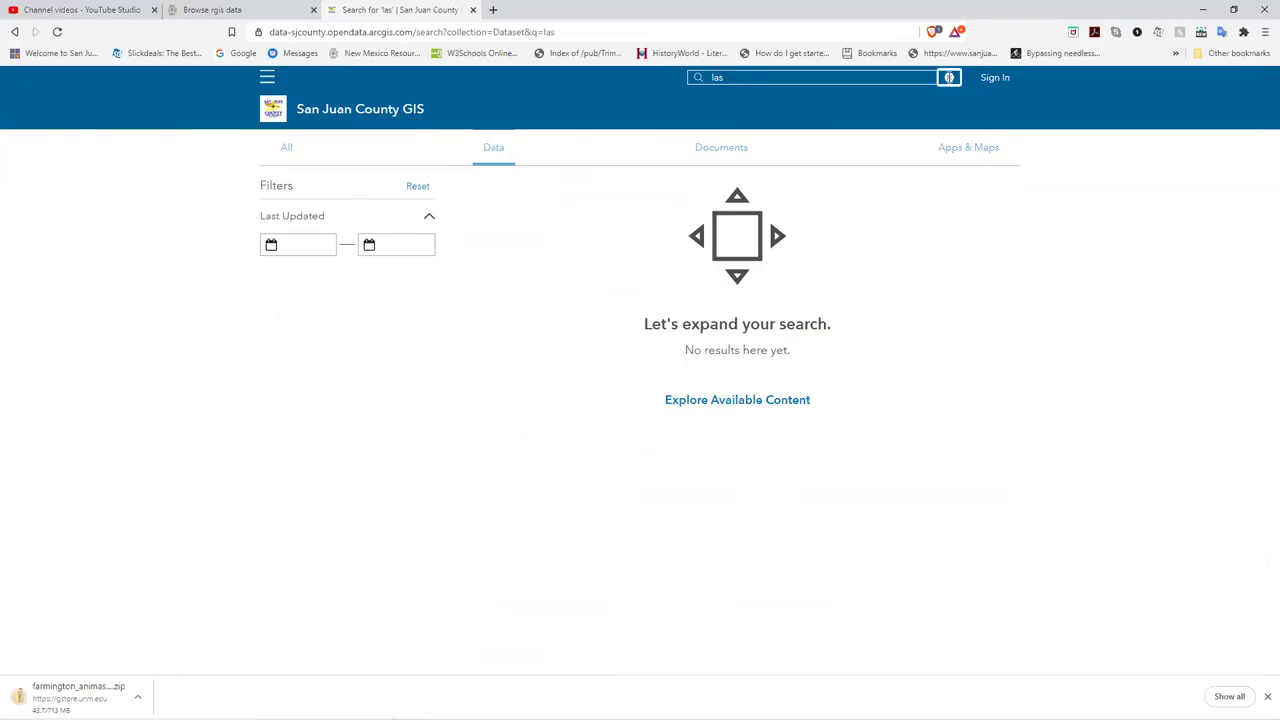
pyautogui.click(948, 79)
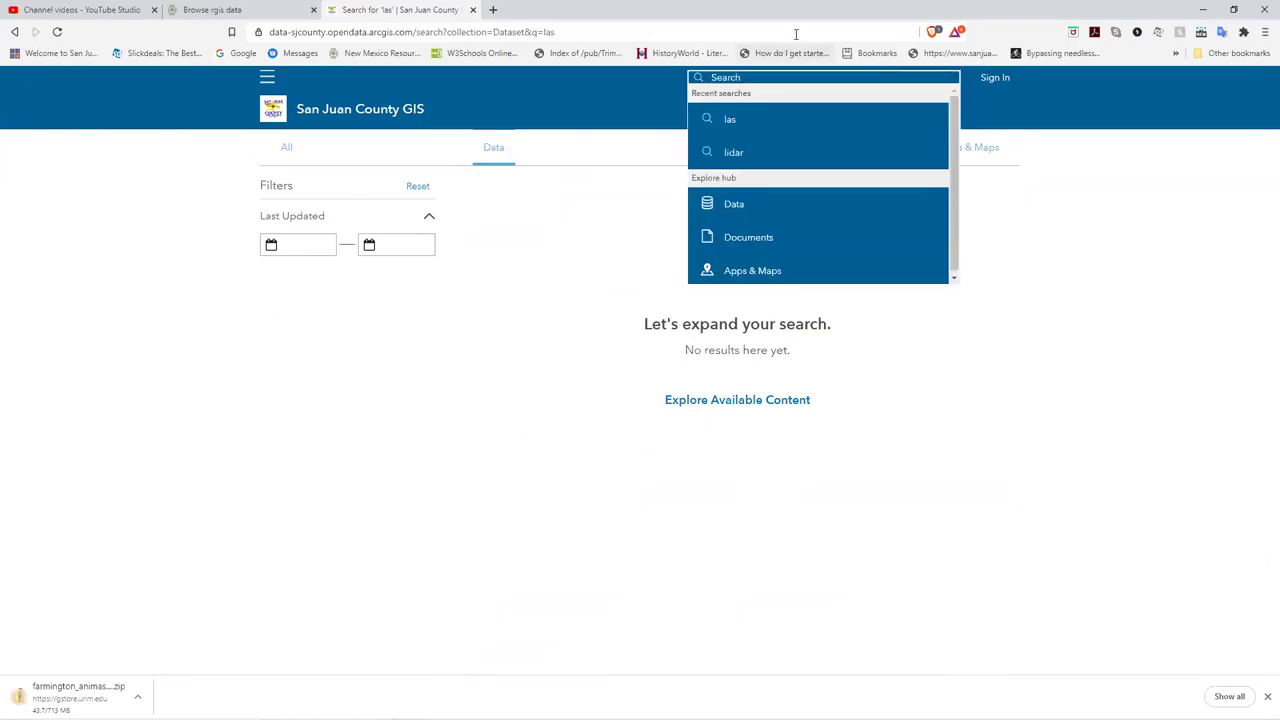
# Close the San Juan County GIS site and open the TNM Download page of The National Map in a new tab.
pyautogui.click(473, 9)
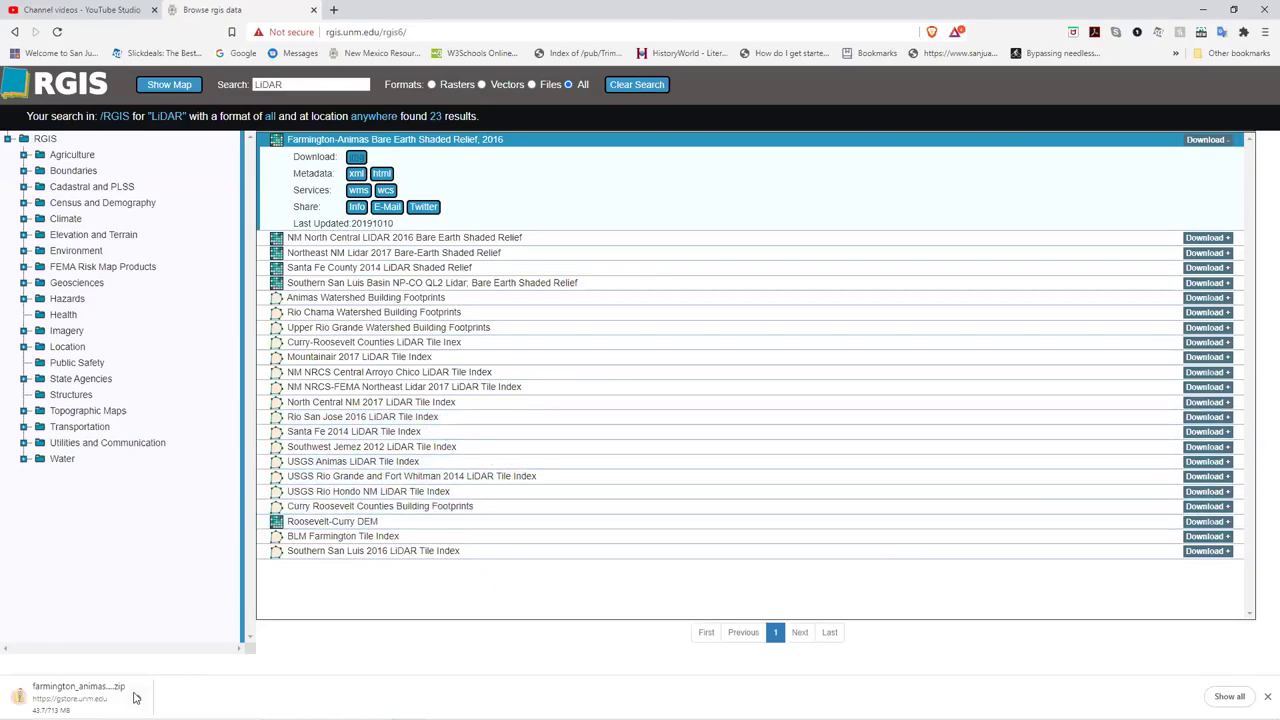
pyautogui.click(334, 10)
pyautogui.write('t')
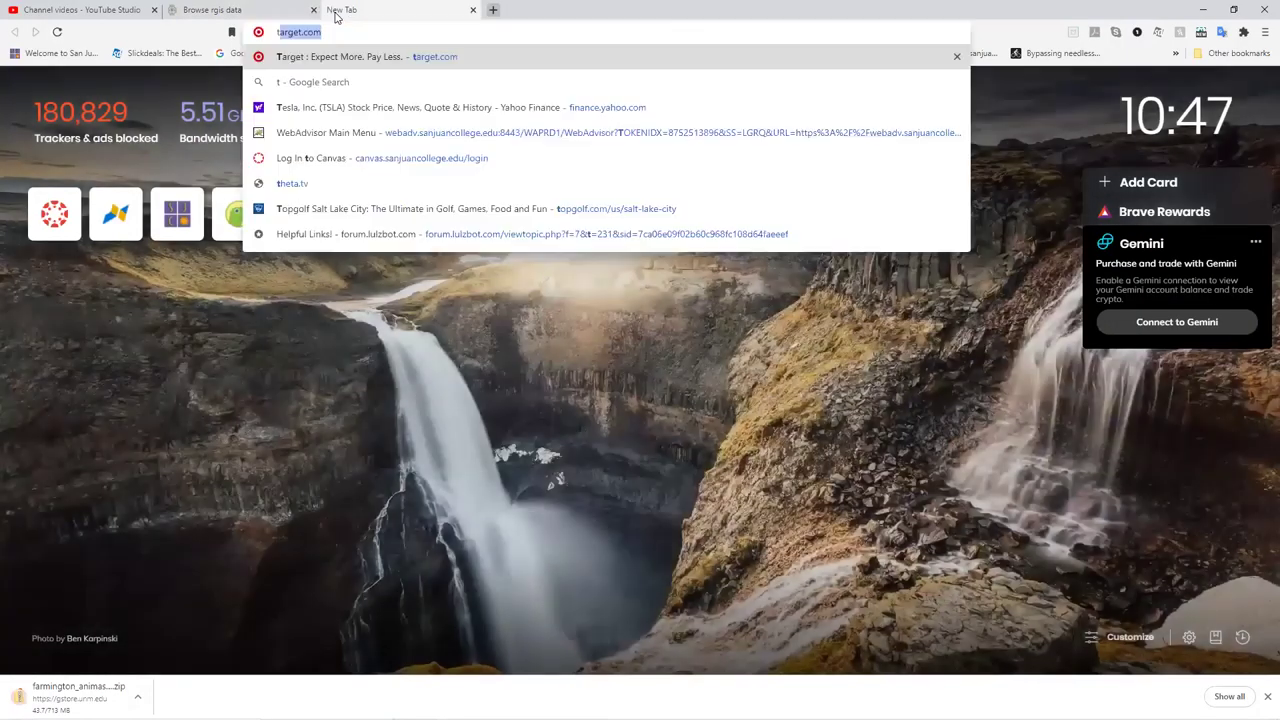
pyautogui.write('h')
pyautogui.press('BackSpace')
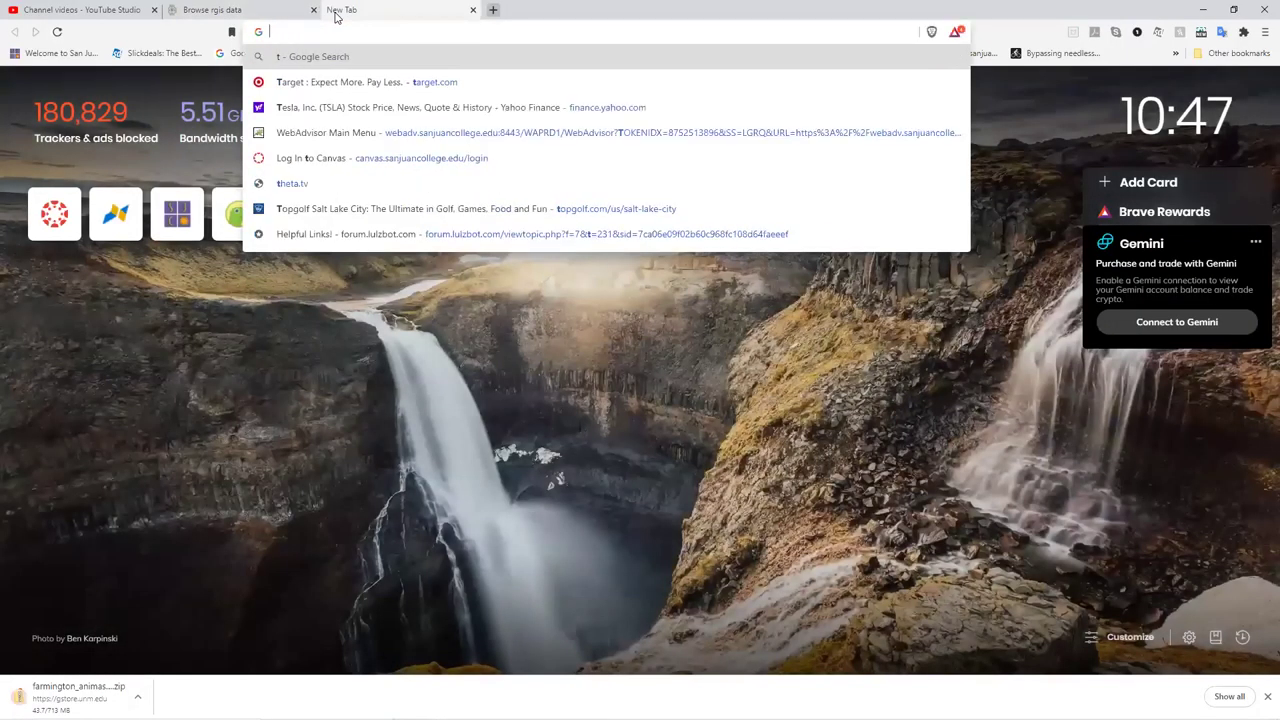
pyautogui.write('nm')
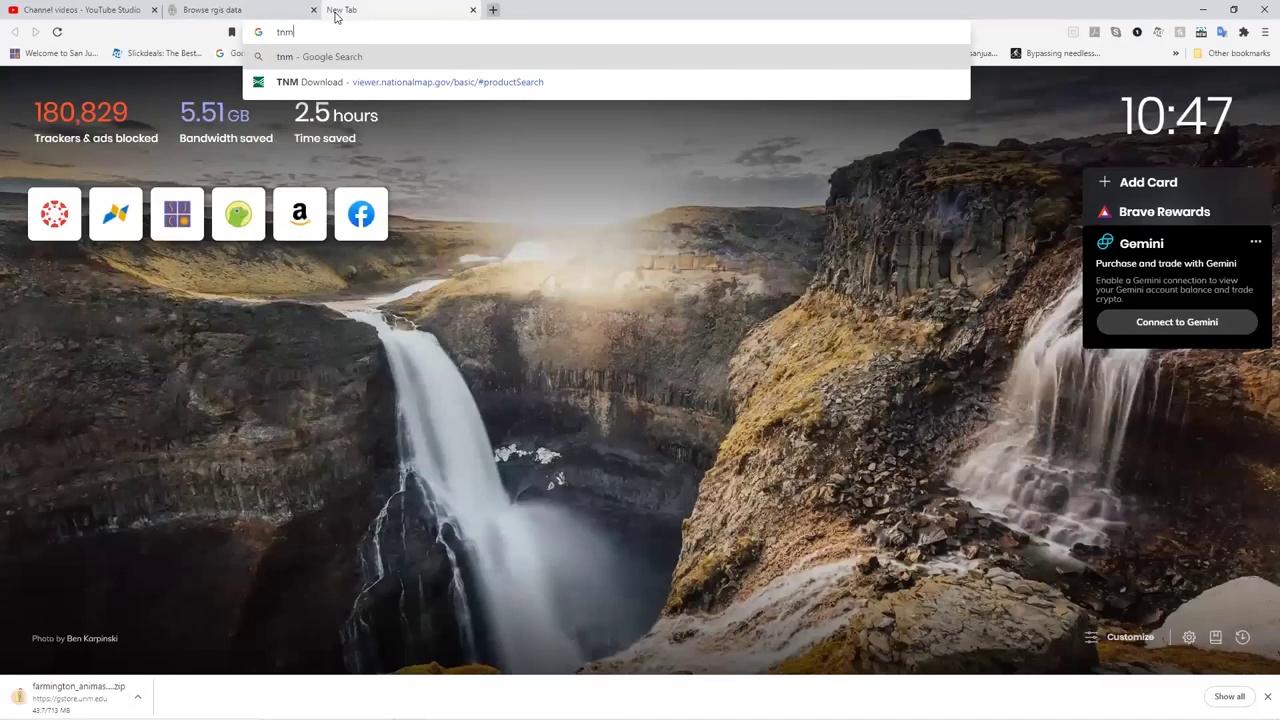
pyautogui.click(355, 82)
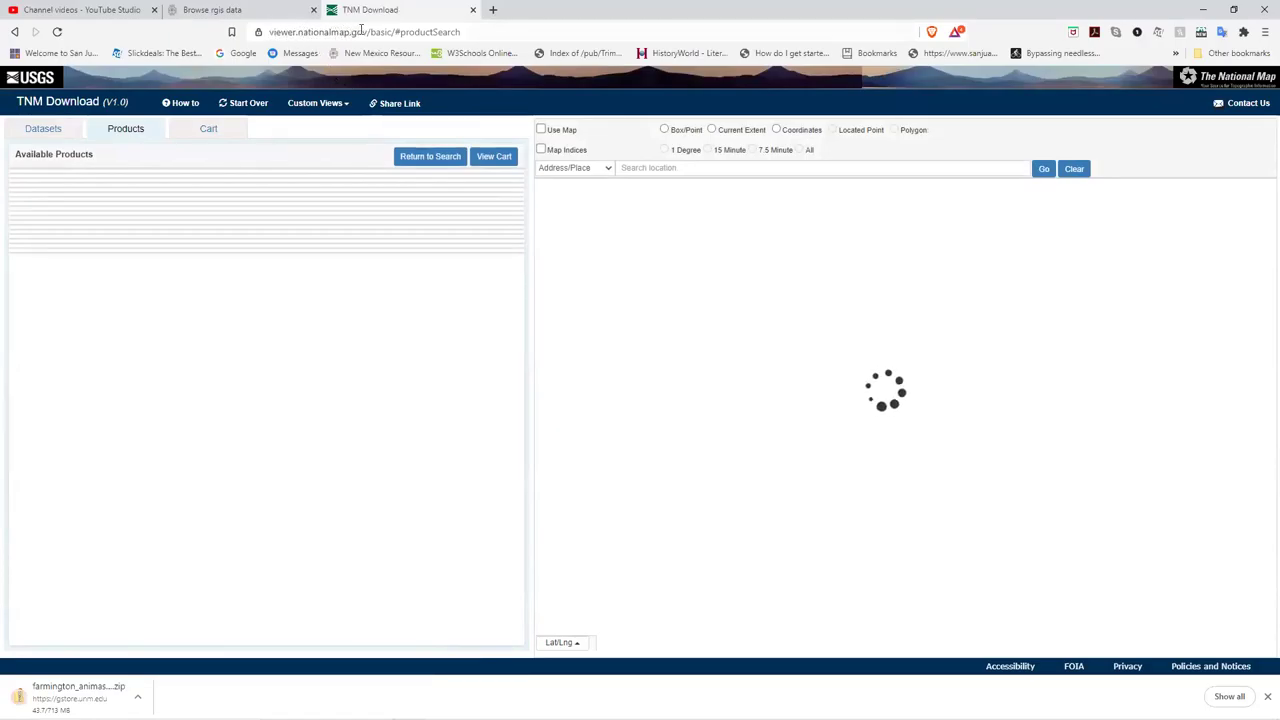
pyautogui.moveTo(368, 32); pyautogui.dragTo(266, 32)
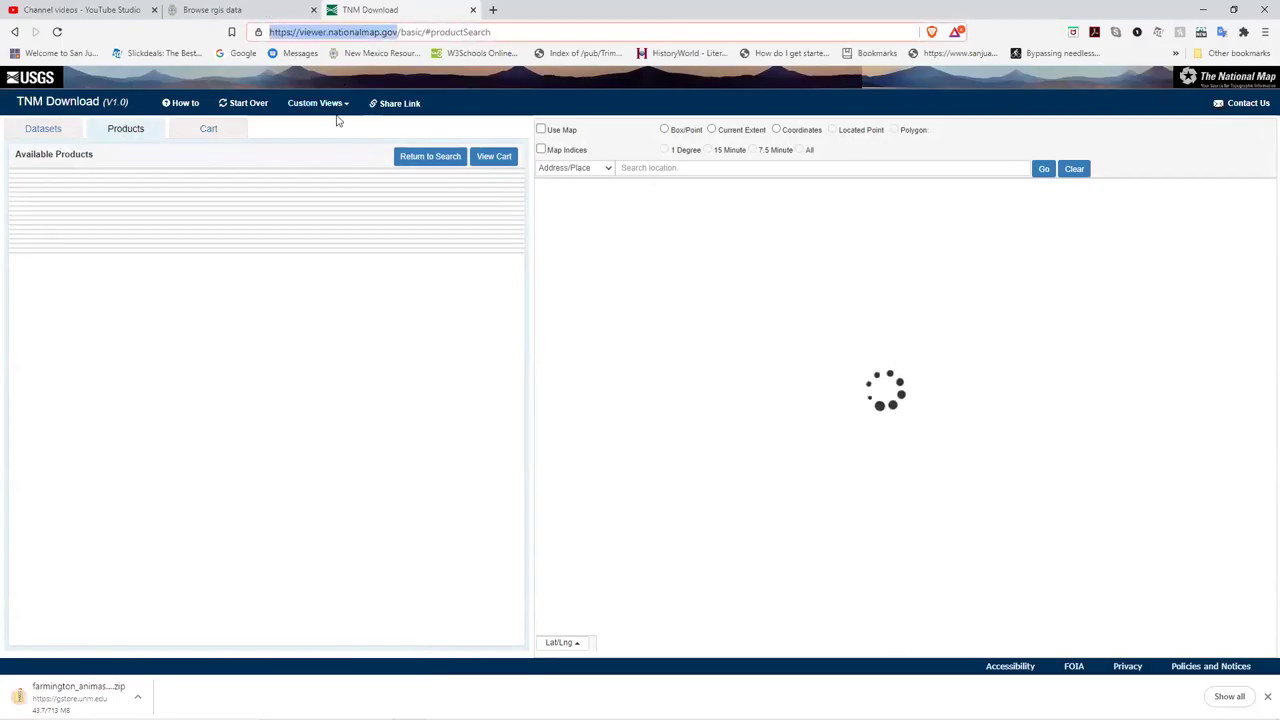
pyautogui.click(312, 36)
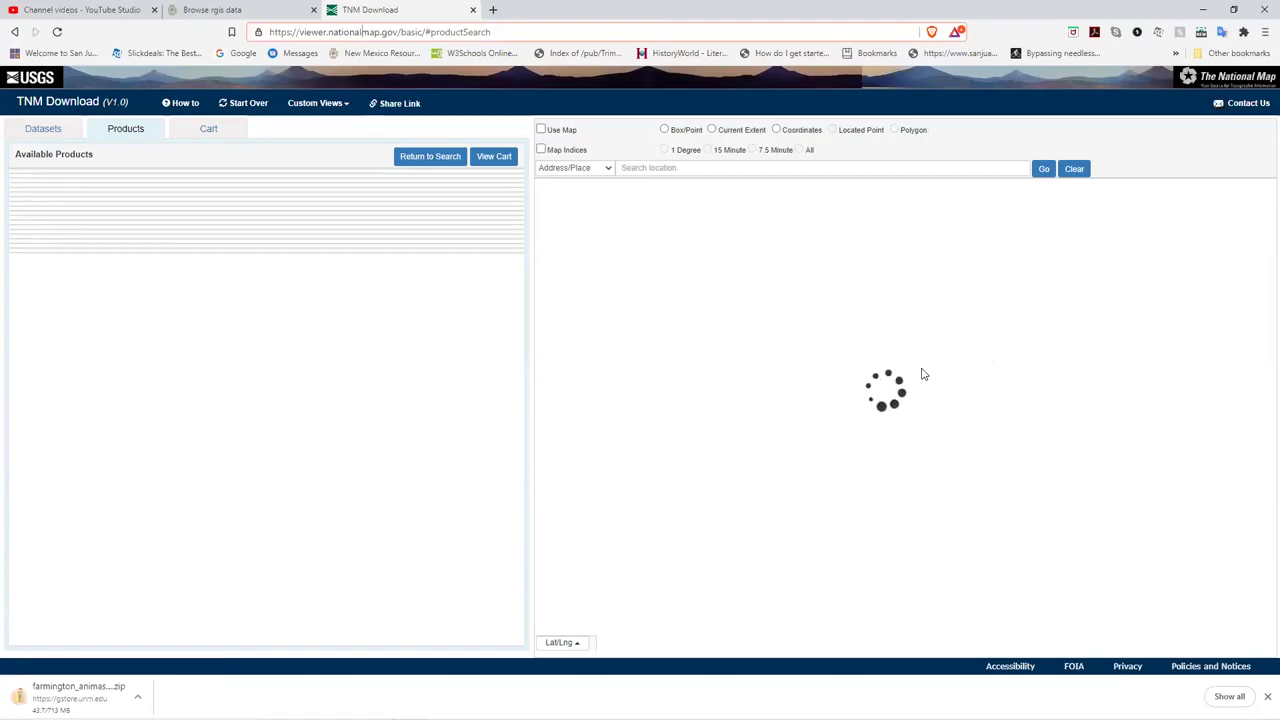
# Open the HTML metadata of Farmington-Animas Bare Earth Shaded Relief, 2016 from RGIS, enlarge its window and read through it.
pyautogui.click(235, 12)
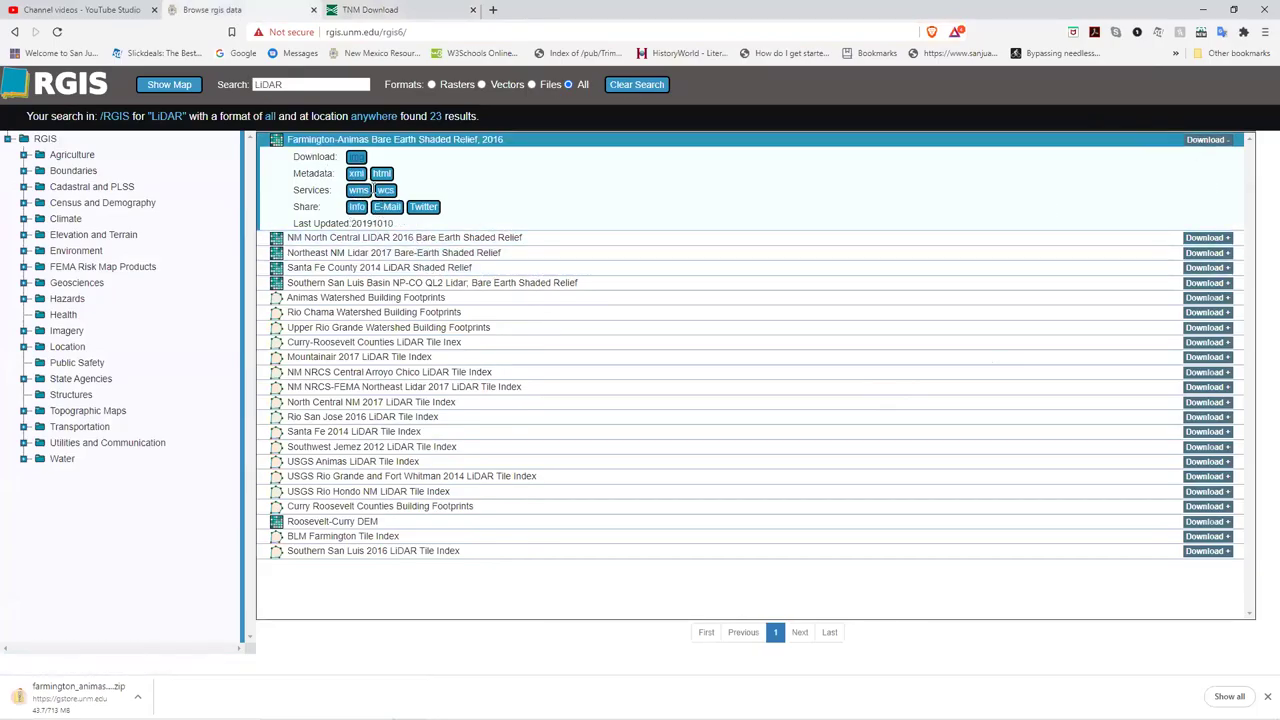
pyautogui.click(382, 175)
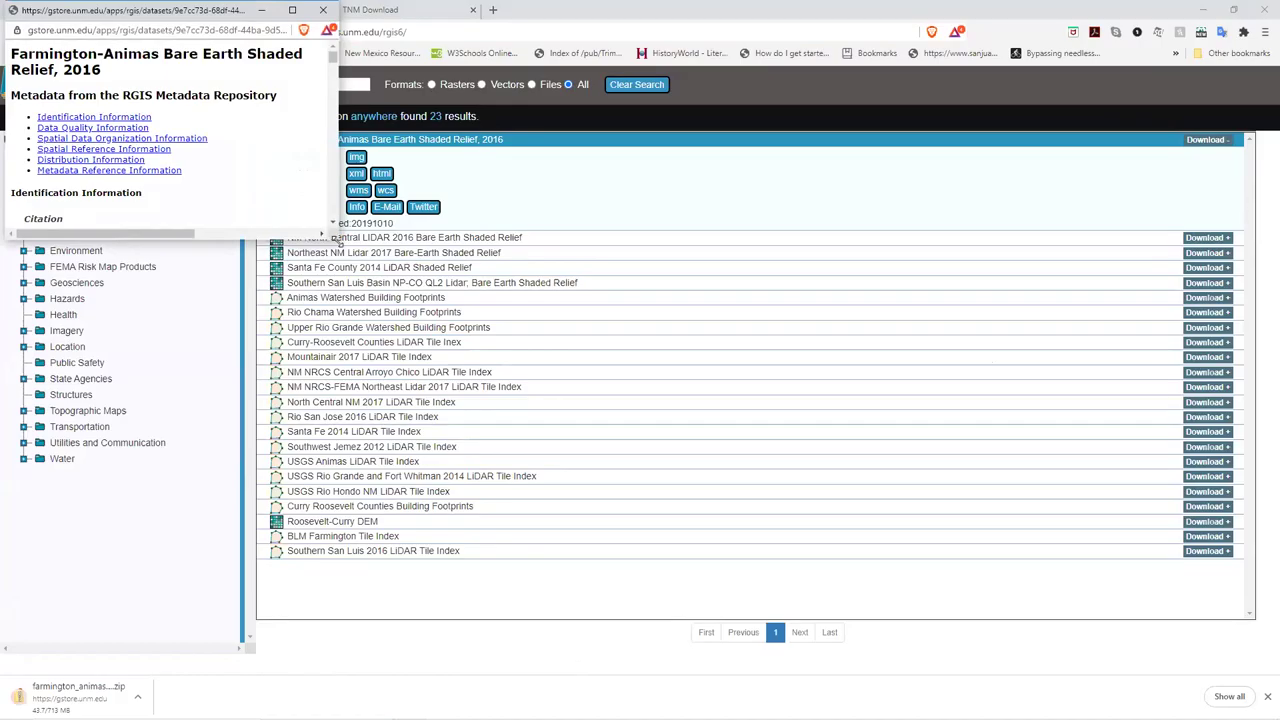
pyautogui.moveTo(337, 241); pyautogui.dragTo(1245, 664)
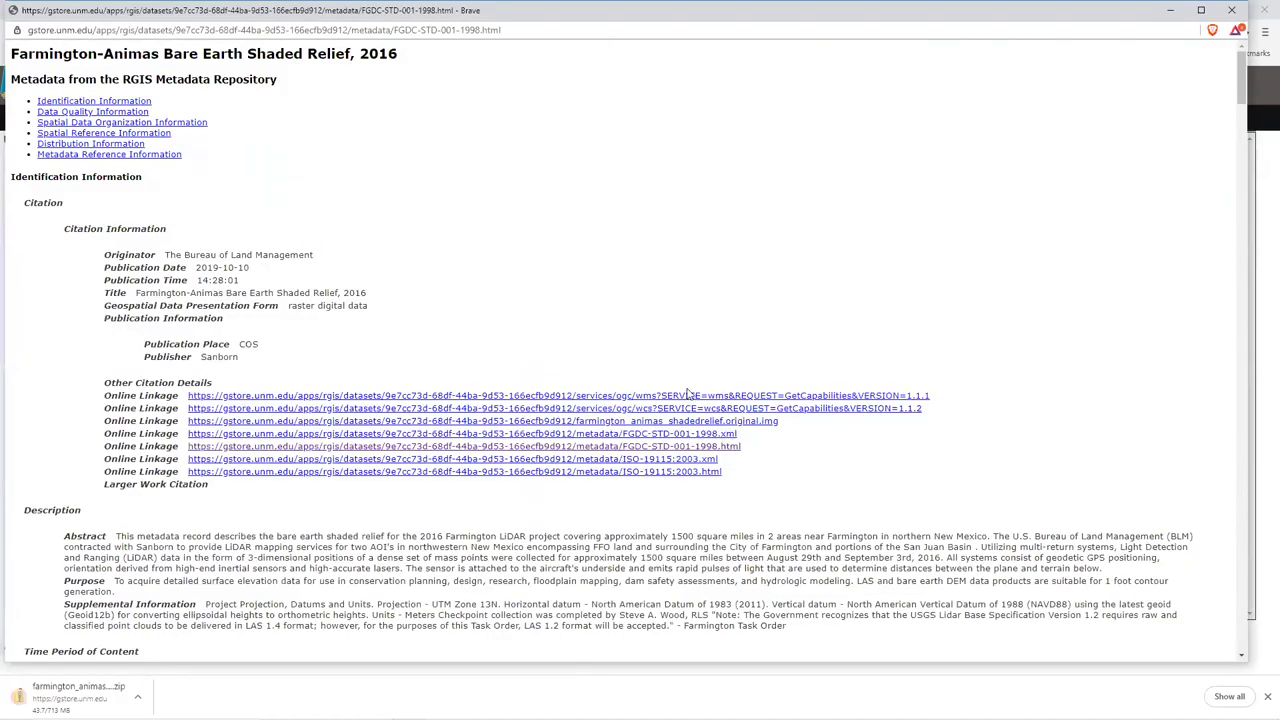
pyautogui.scroll(-3, 453, 429)
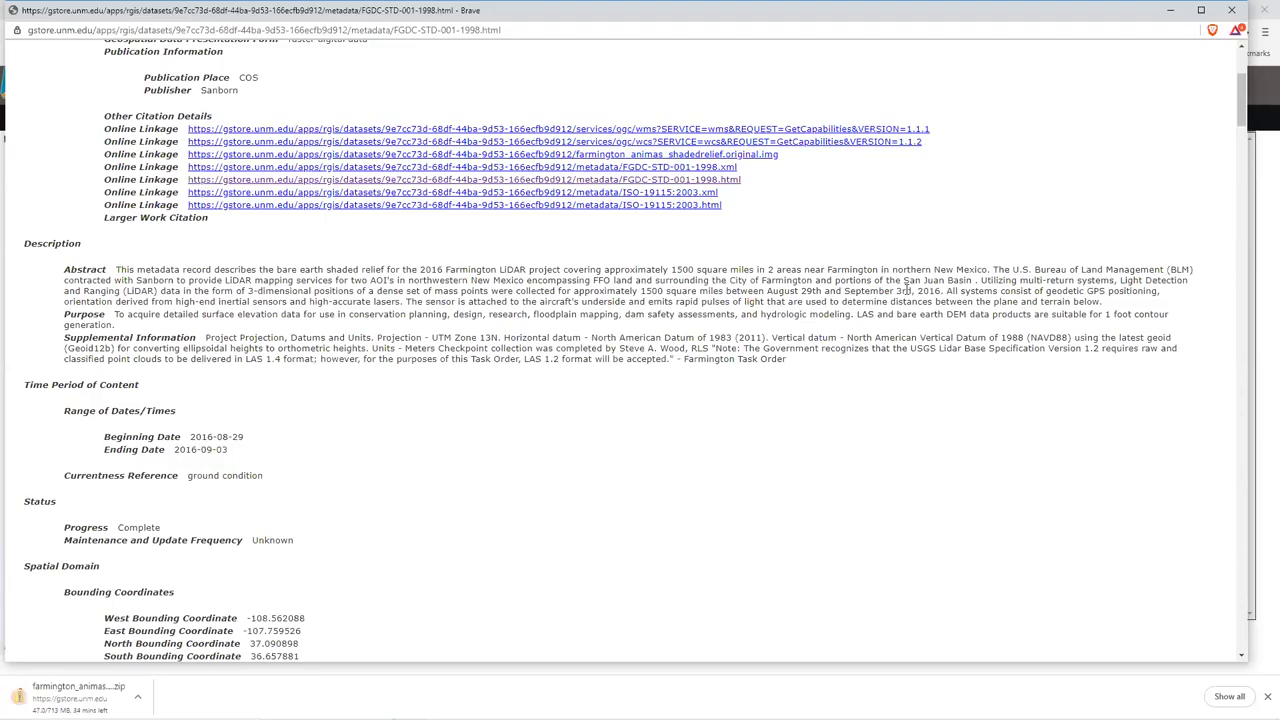
pyautogui.scroll(-5, 343, 404)
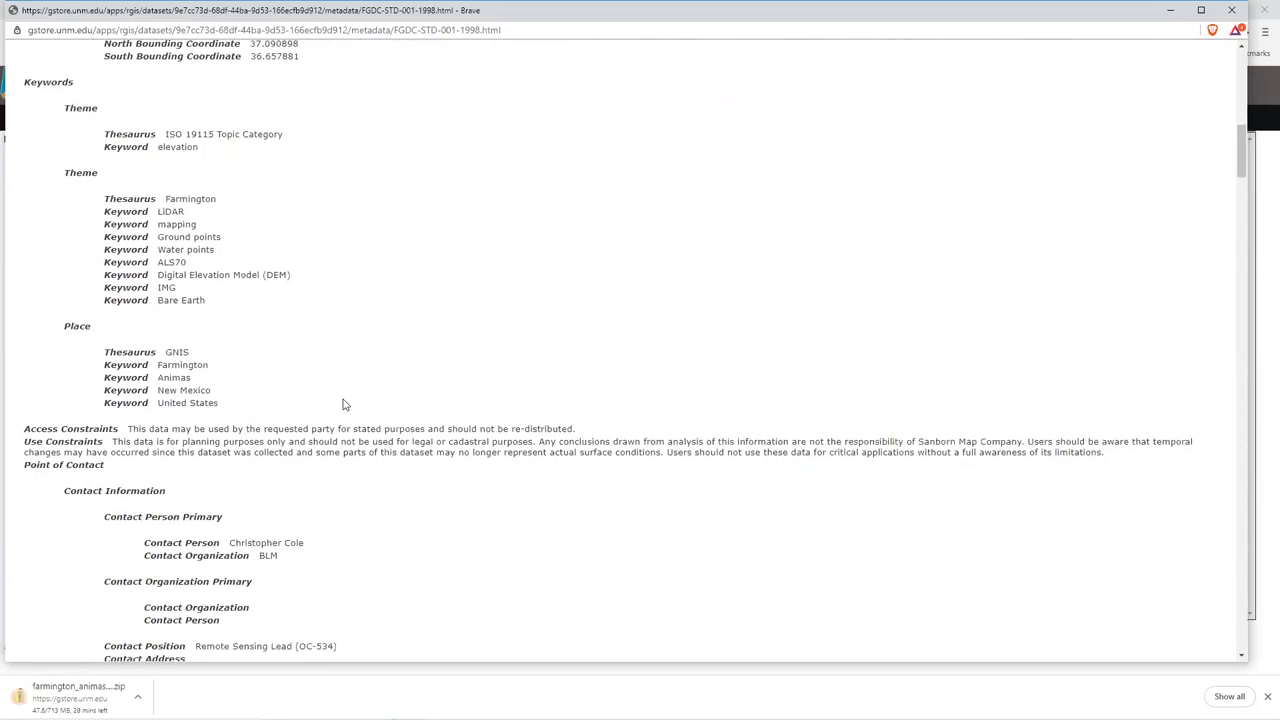
pyautogui.scroll(5, 343, 404)
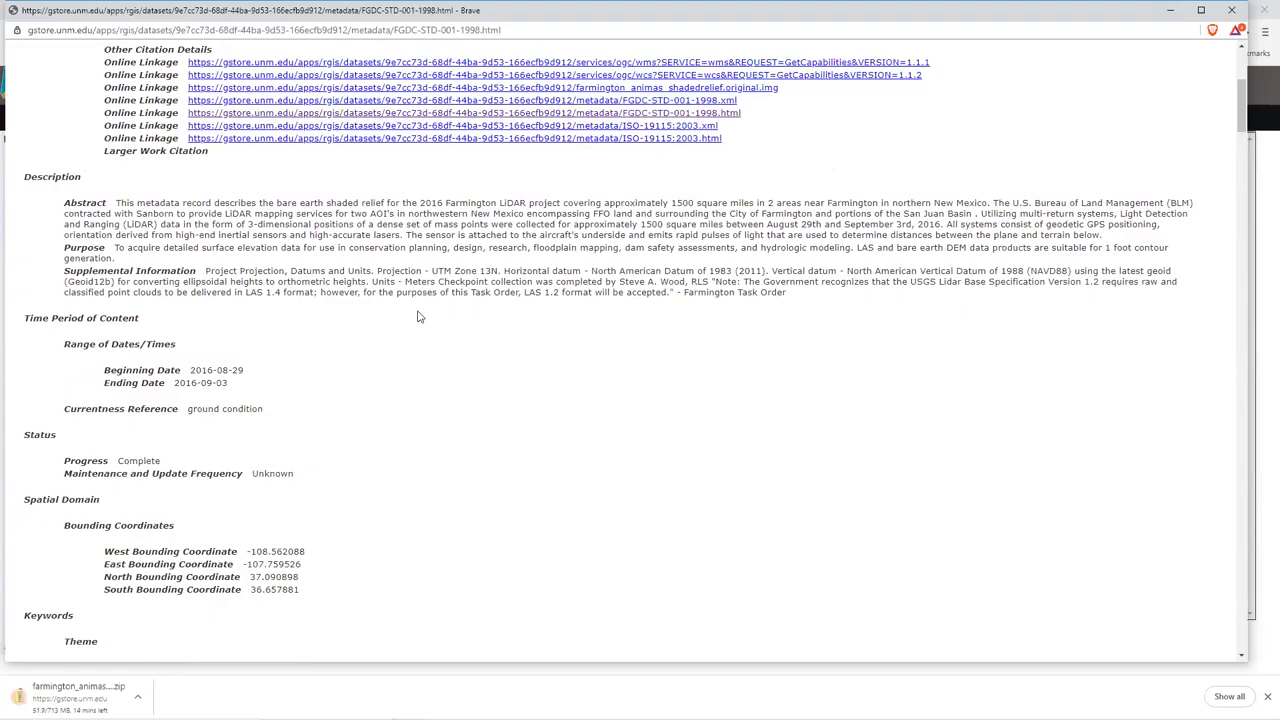
# Examine the LAS and bare earth shaded relief wording in the metadata description, and close the metadata window.
pyautogui.moveTo(432, 271); pyautogui.dragTo(496, 271)
pyautogui.moveTo(246, 292); pyautogui.dragTo(264, 293)
pyautogui.moveTo(276, 202); pyautogui.dragTo(386, 203)
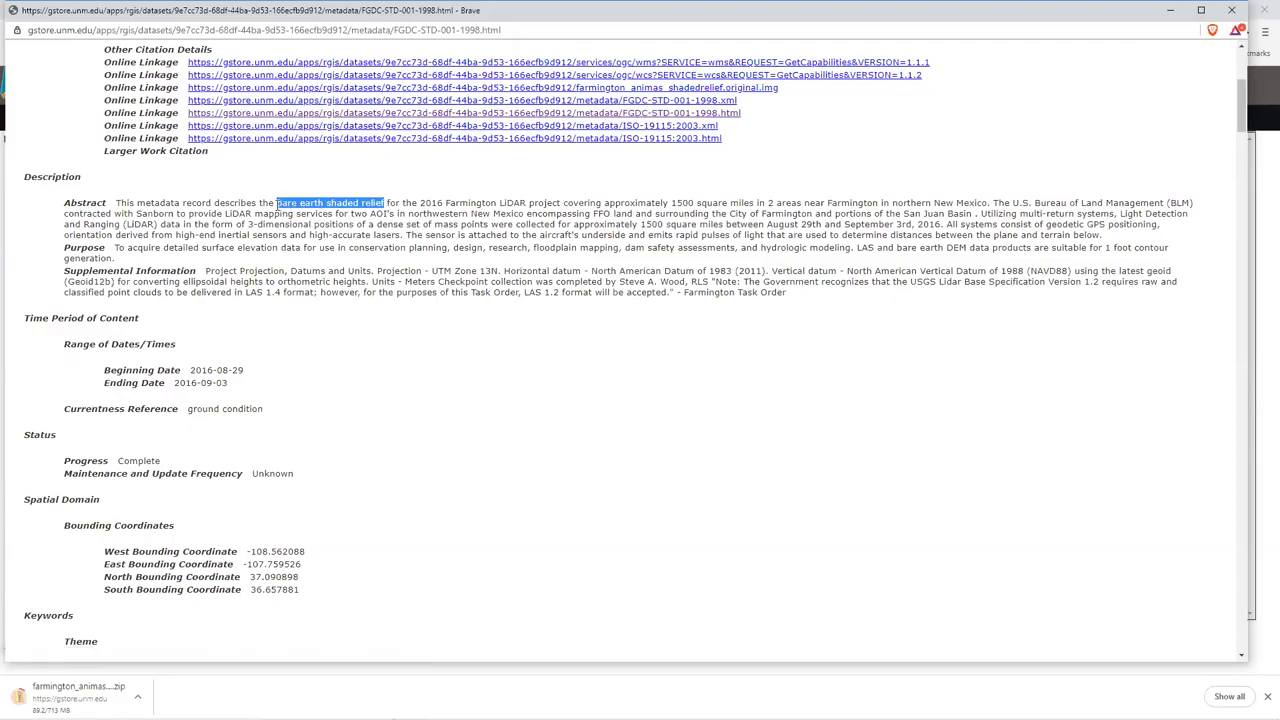
pyautogui.click(280, 203)
pyautogui.moveTo(280, 203); pyautogui.dragTo(326, 197)
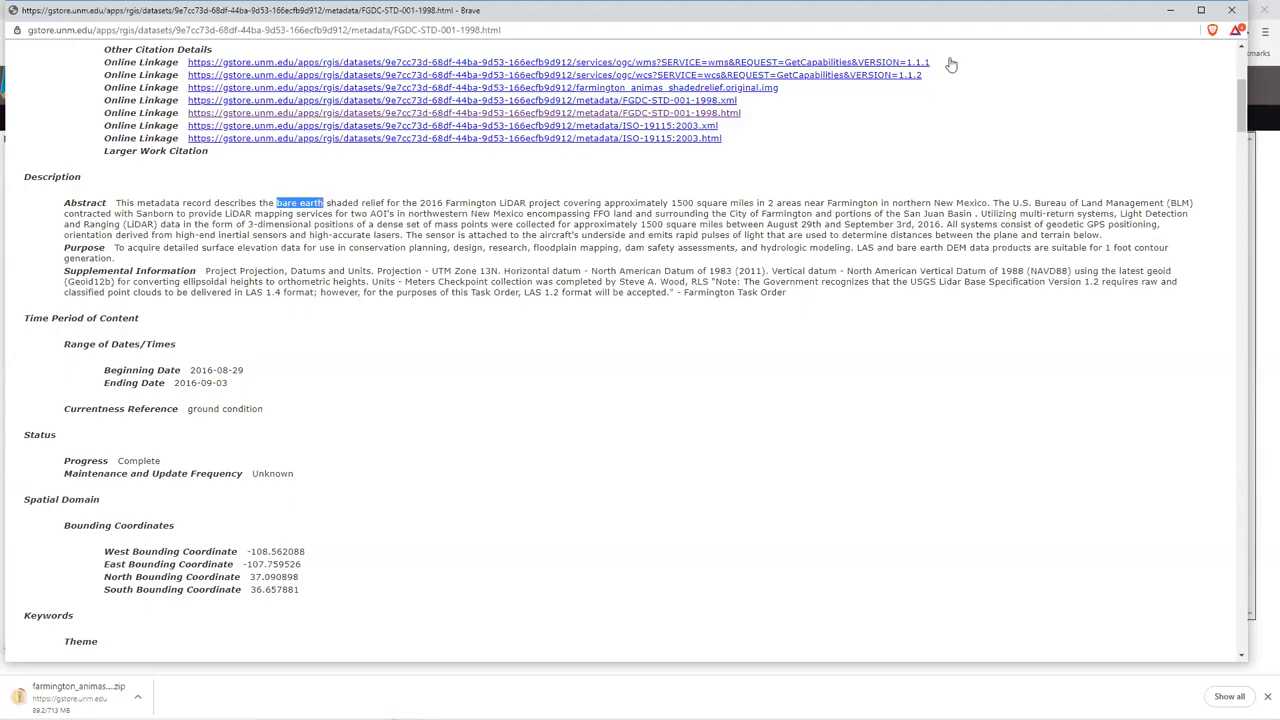
pyautogui.click(1231, 11)
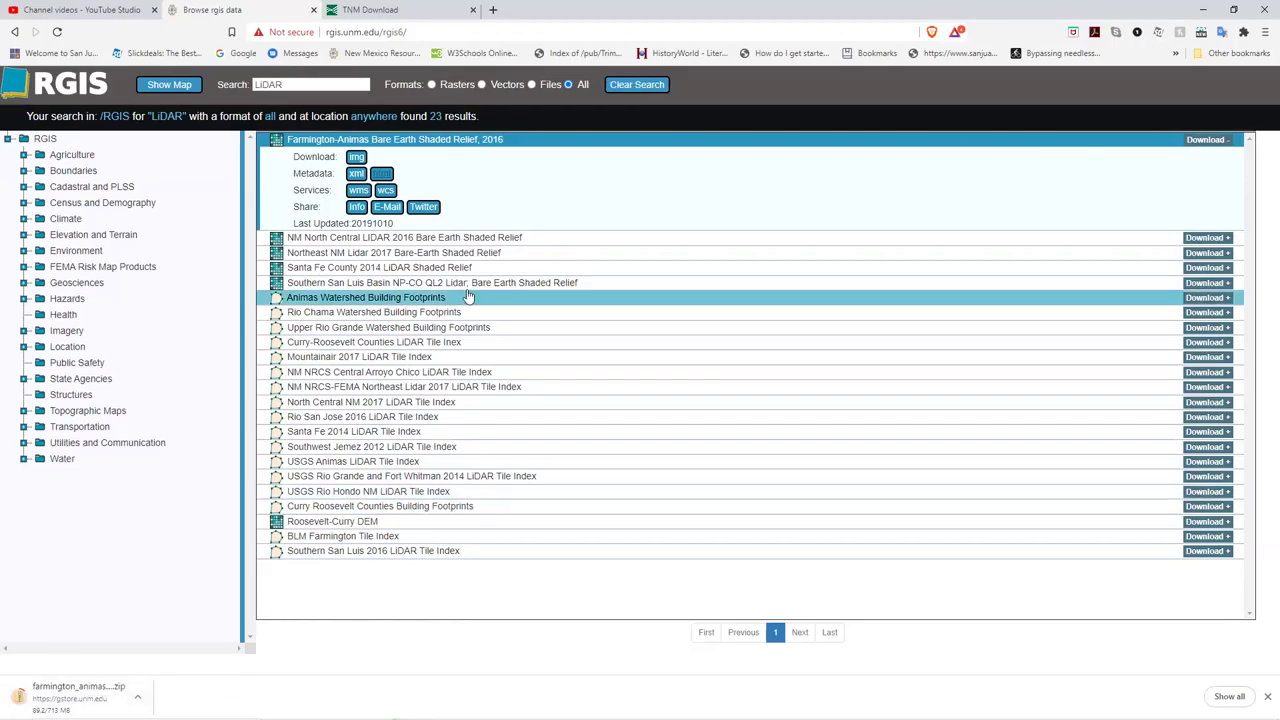
# Pause the farmington_animas zip download from RGIS.
pyautogui.click(415, 7)
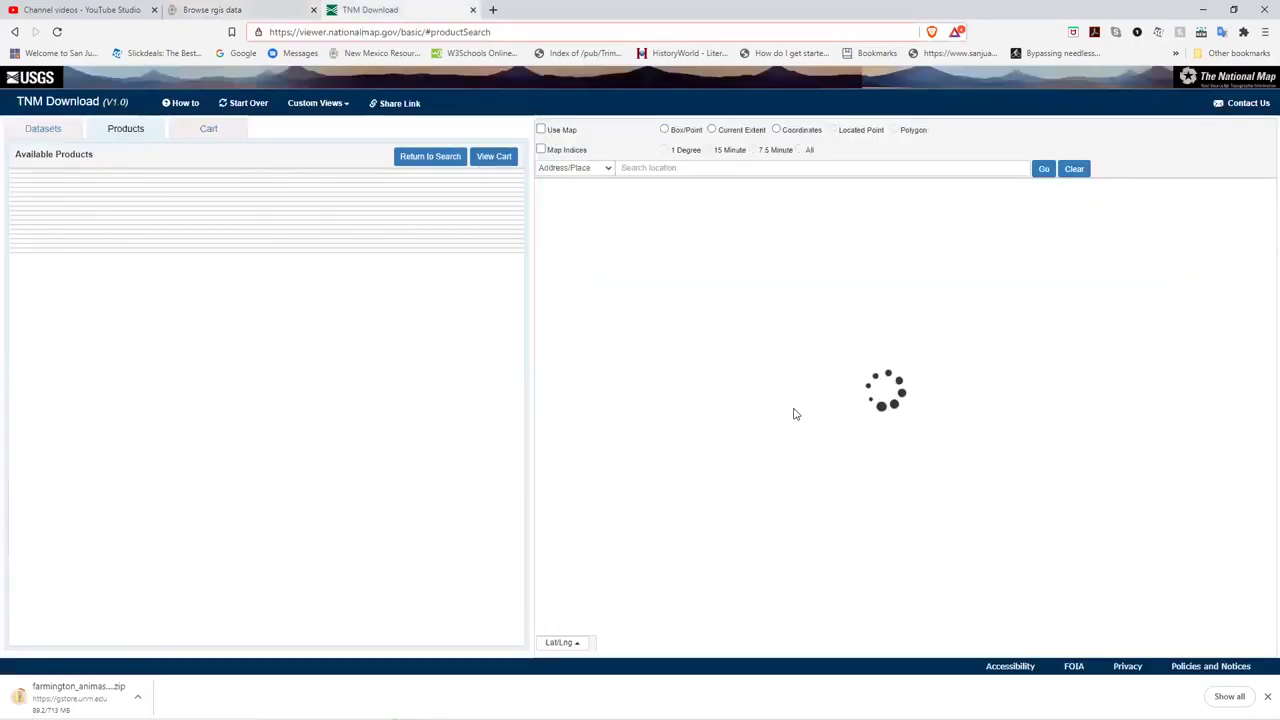
pyautogui.click(254, 8)
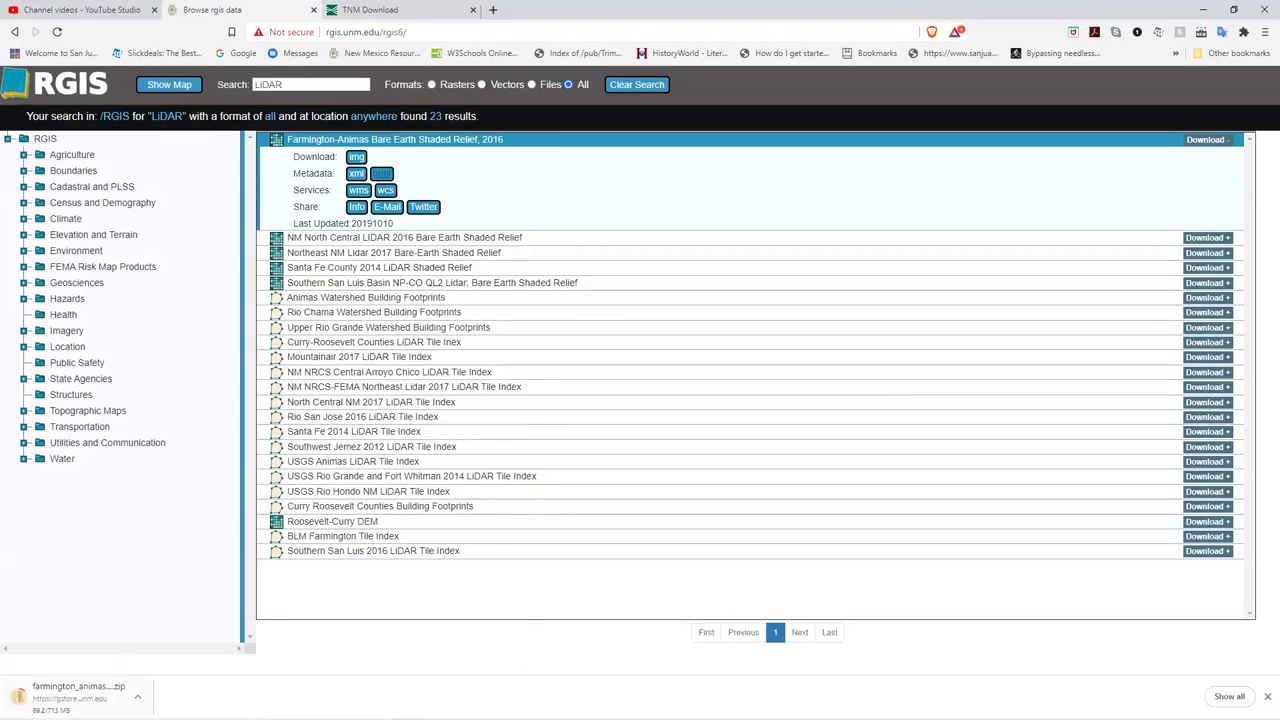
pyautogui.click(138, 696)
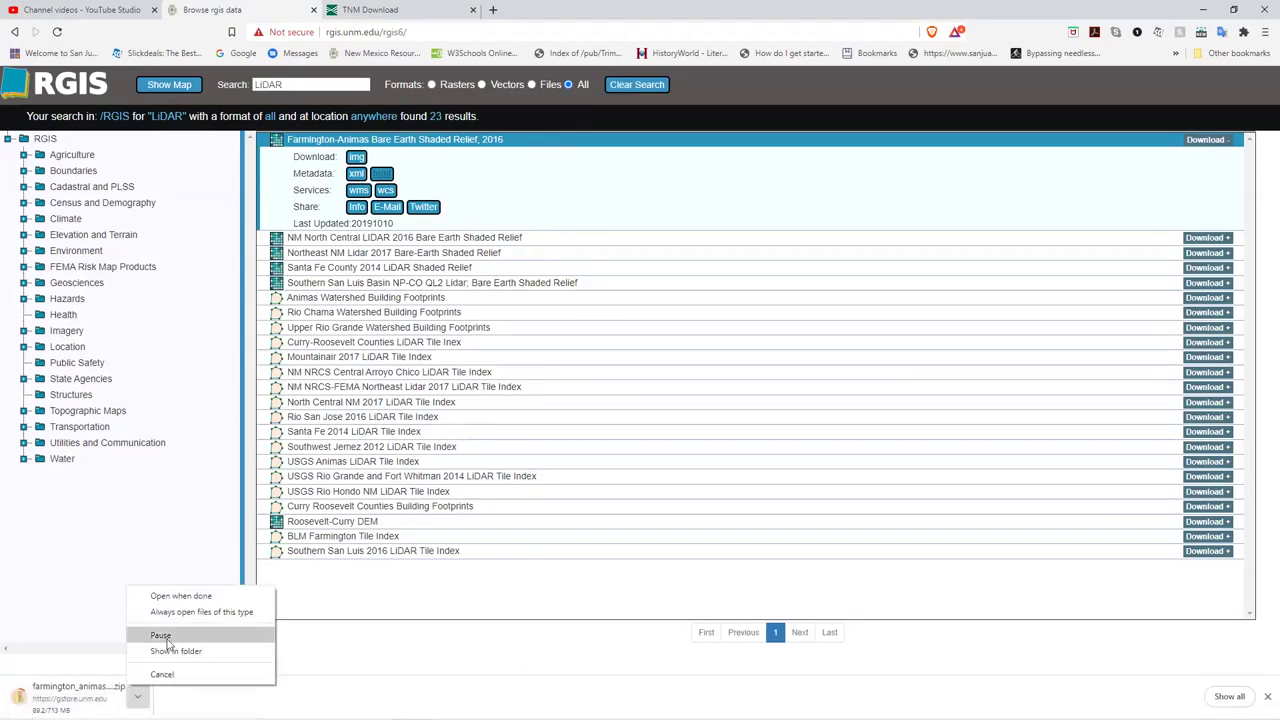
pyautogui.click(168, 638)
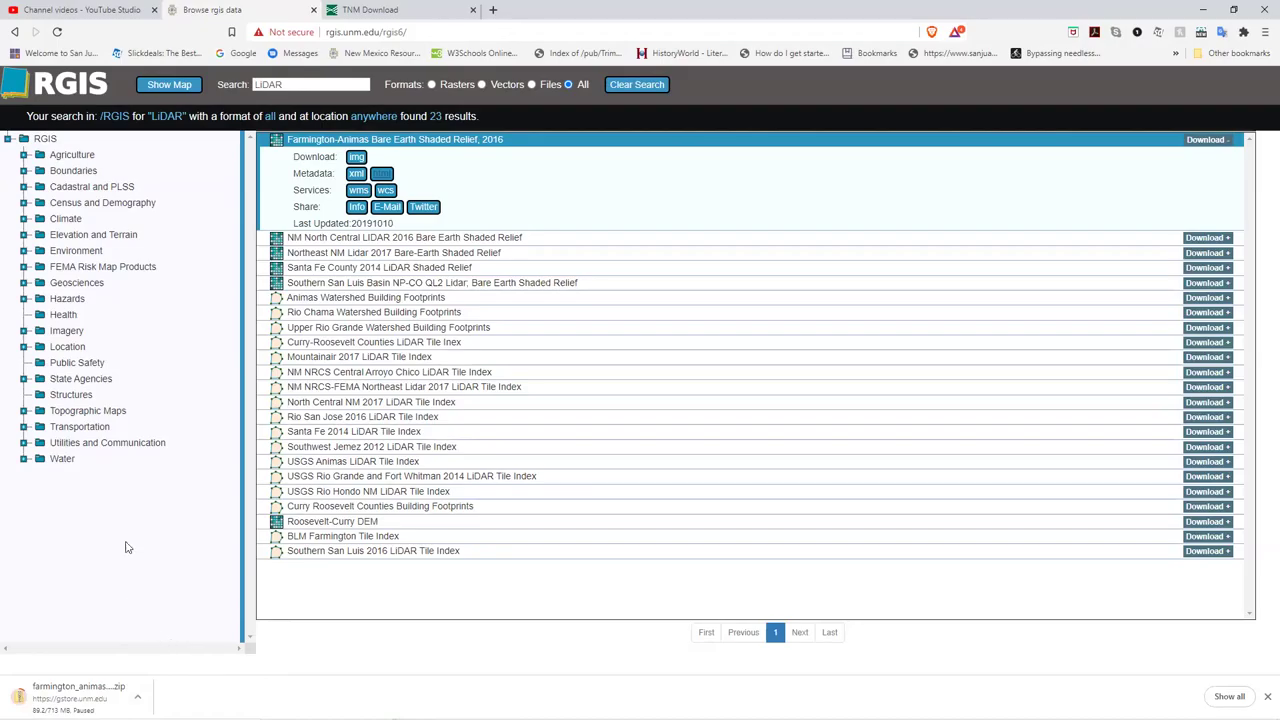
# Try reloading the TNM Download page, checking the YouTube Studio video list between reloads.
pyautogui.click(386, 7)
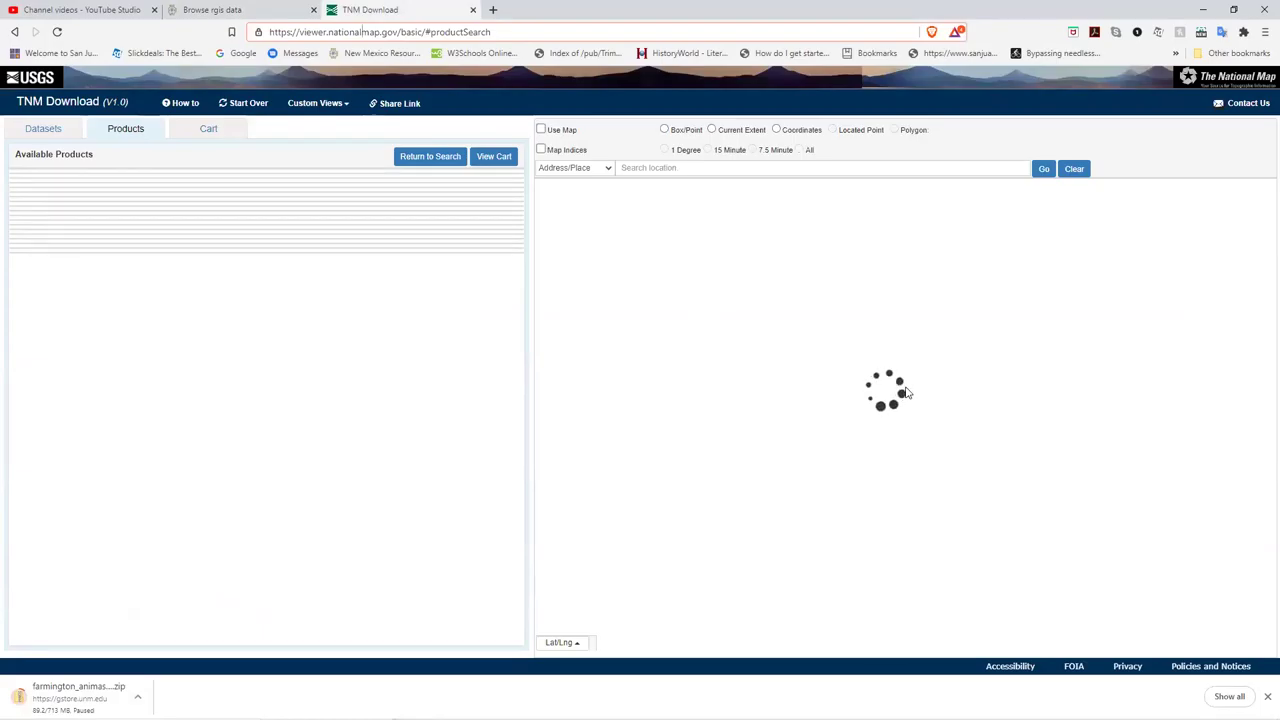
pyautogui.click(57, 32)
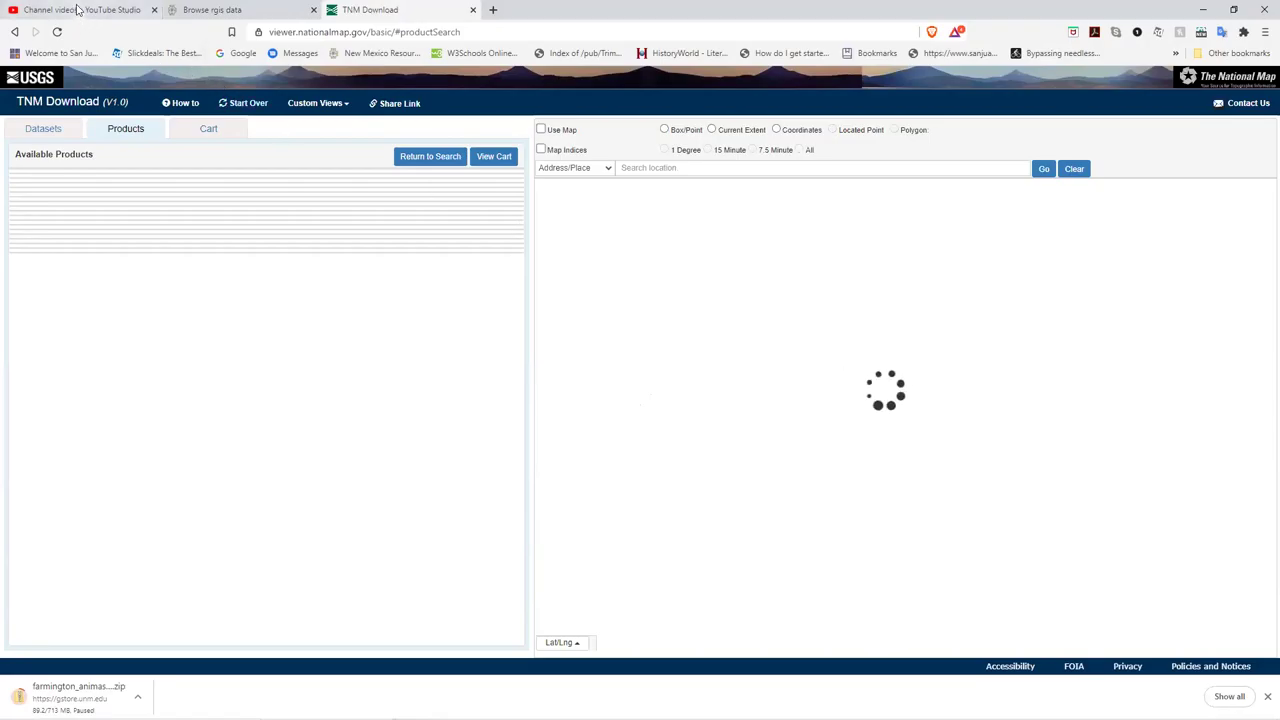
pyautogui.click(78, 10)
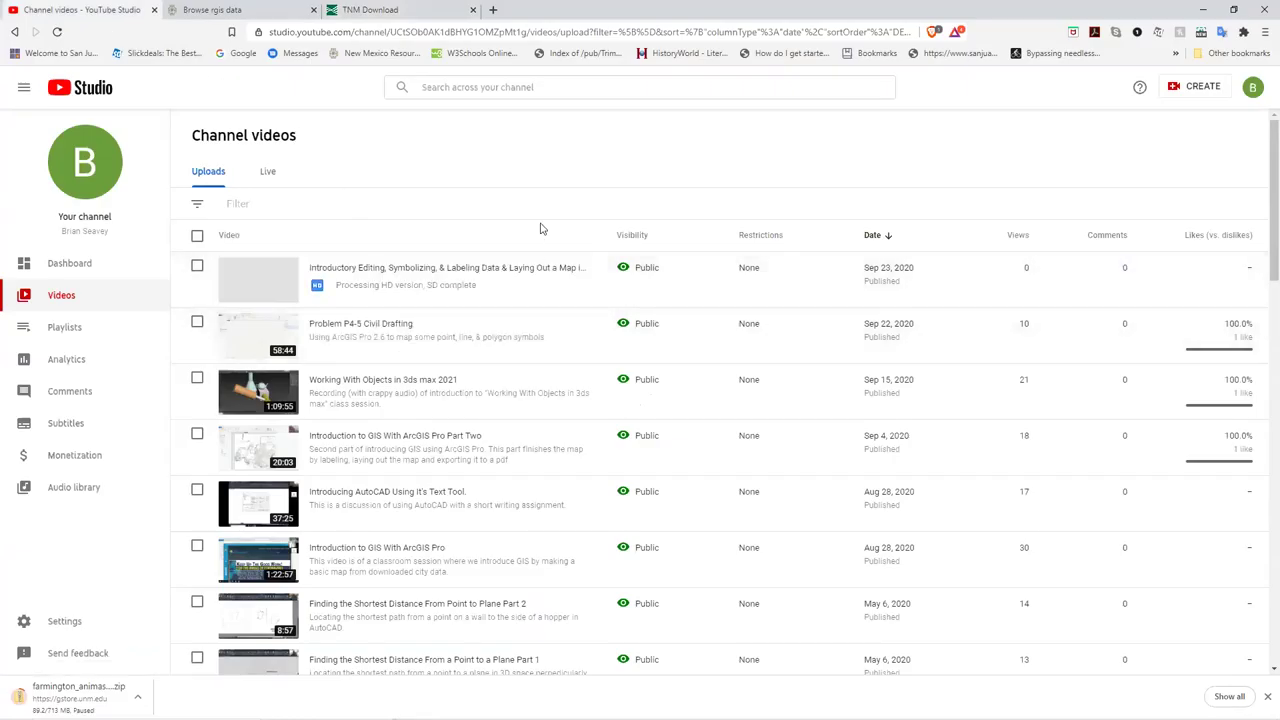
pyautogui.moveTo(343, 280)
pyautogui.click(380, 9)
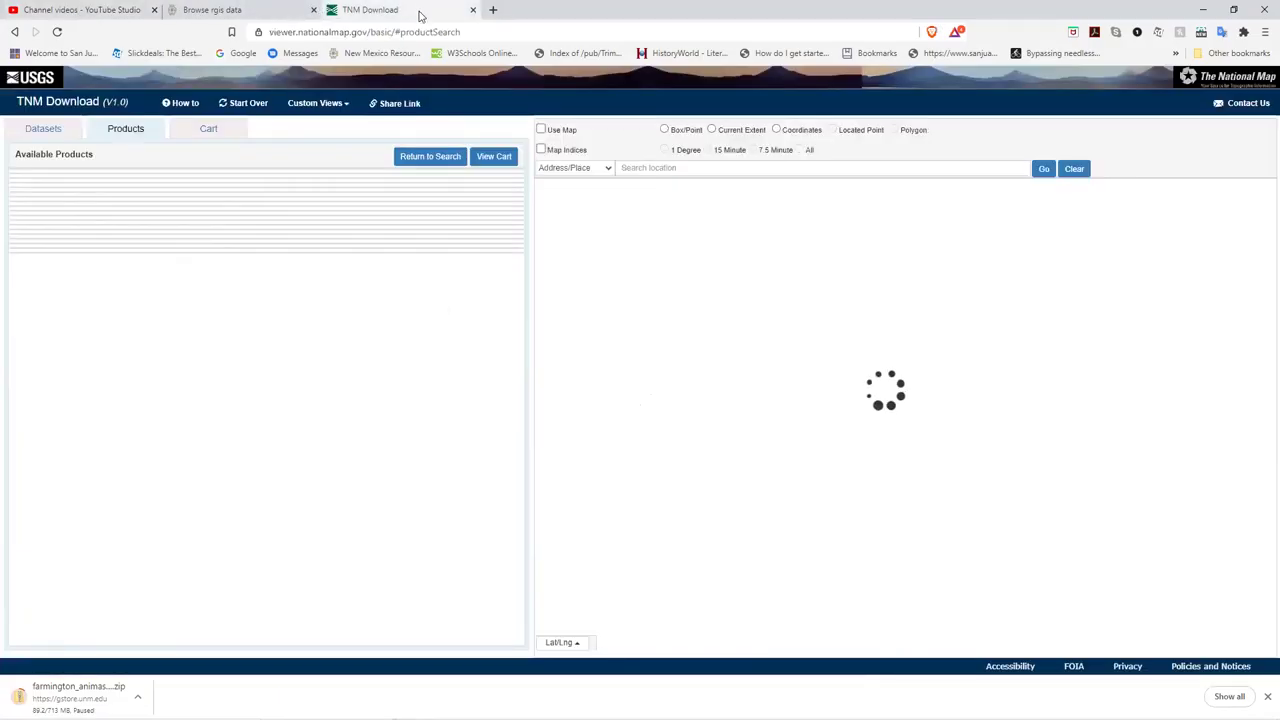
pyautogui.click(57, 32)
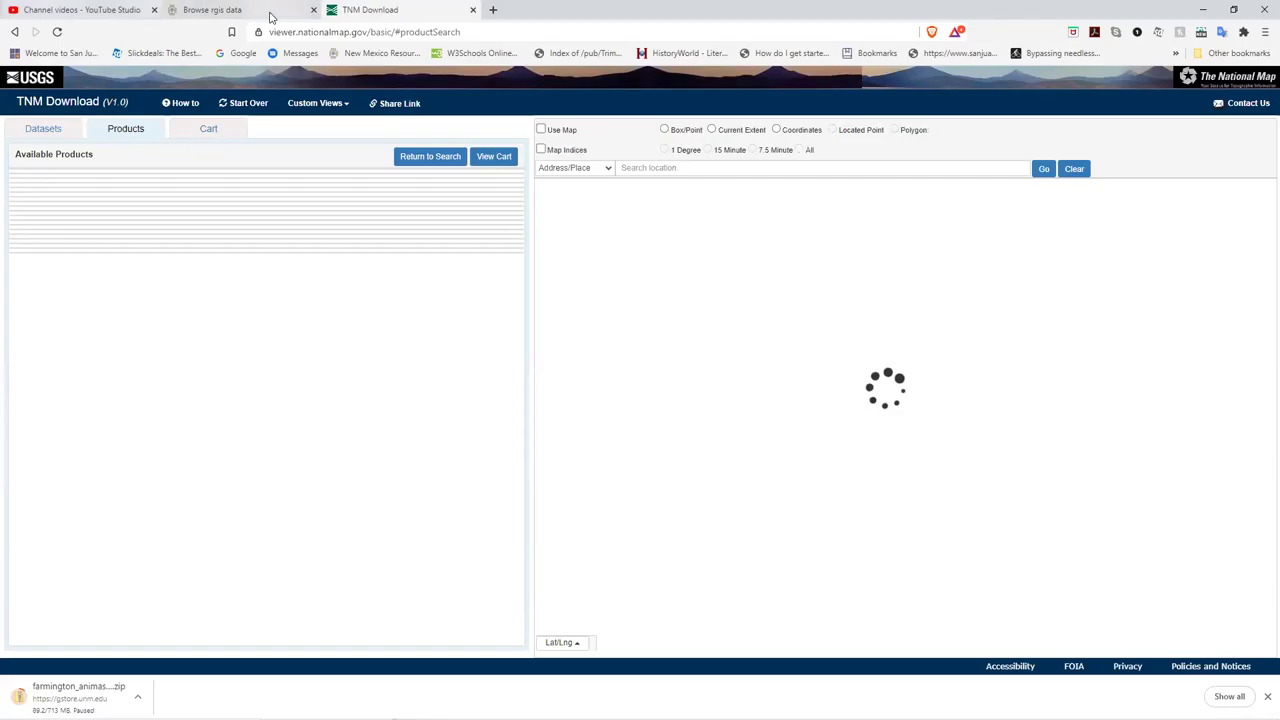
# Leave the TNM Download page, search the web for "the national map" and open the USGS result.
pyautogui.click(15, 32)
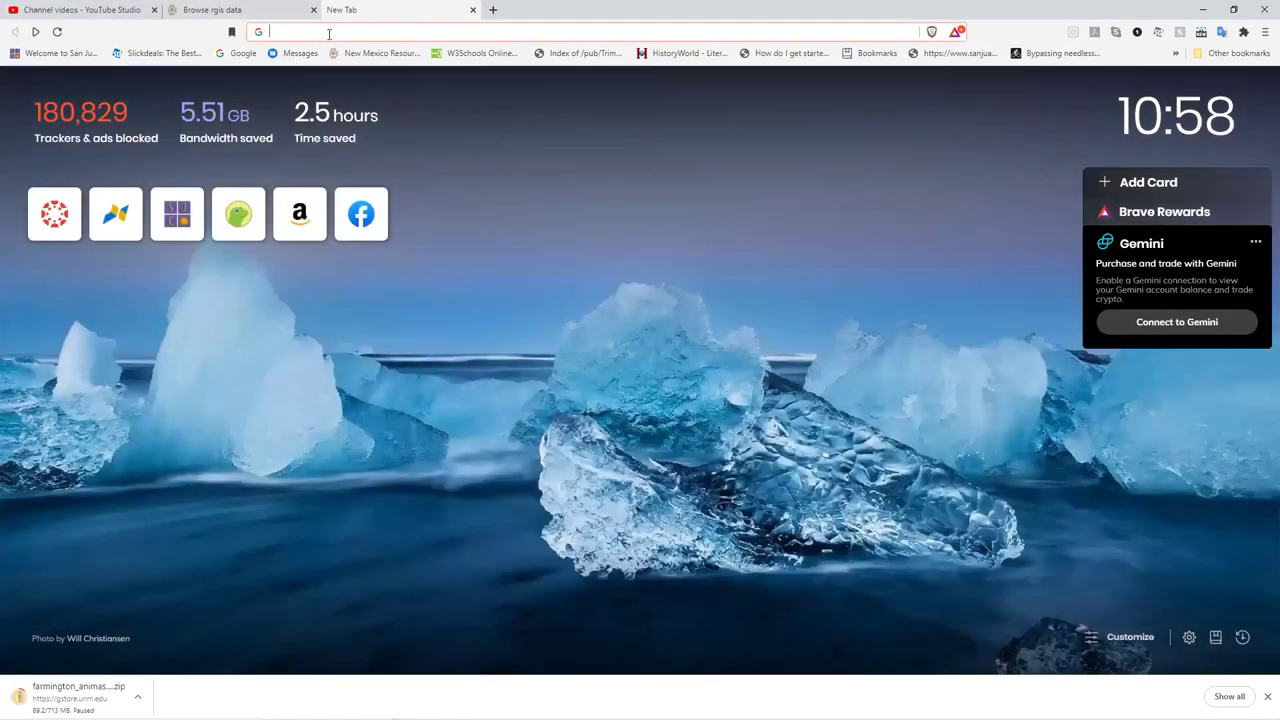
pyautogui.write('the national map')
pyautogui.press('Return')
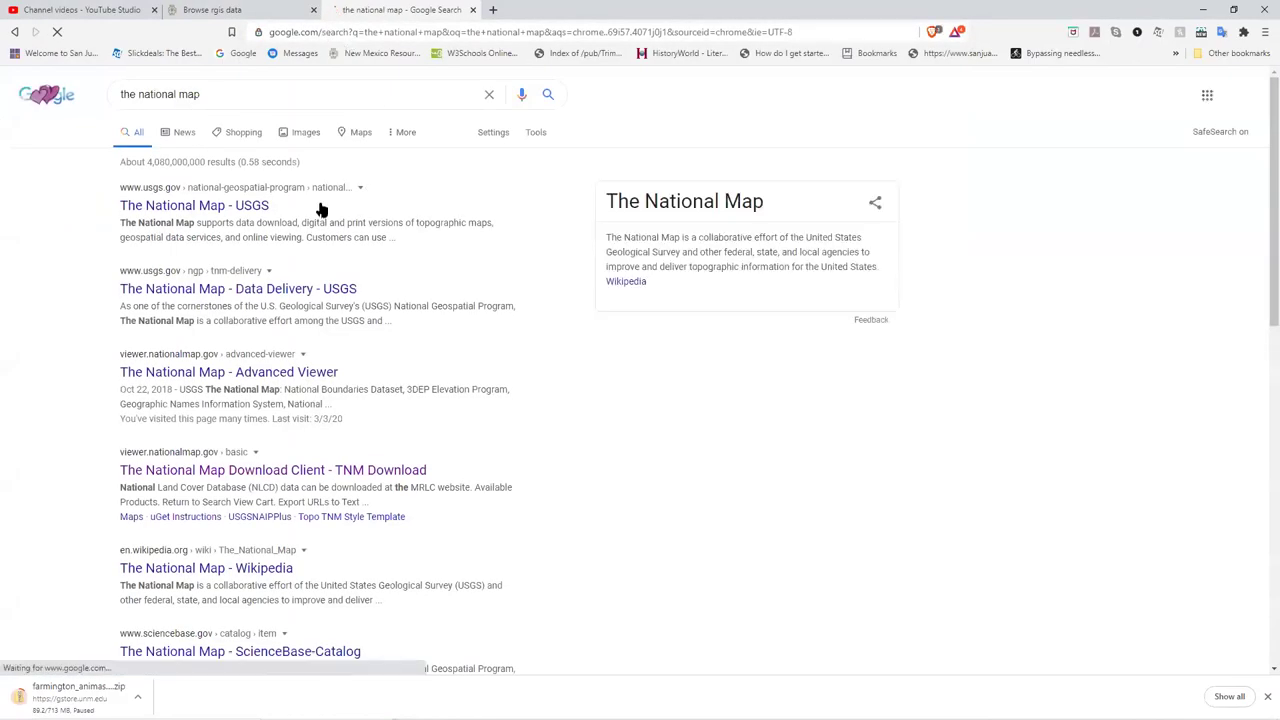
pyautogui.click(203, 208)
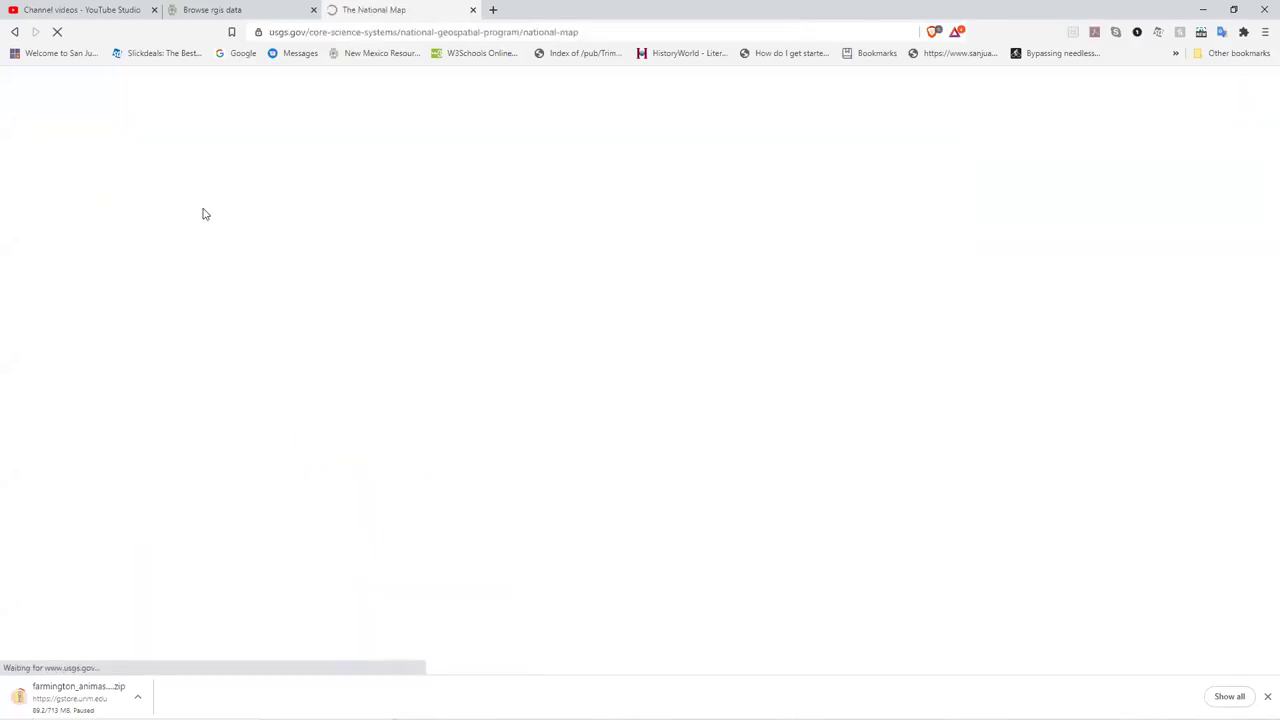
# Open The National Map Viewer from the USGS National Map page.
pyautogui.scroll(-1, 510, 346)
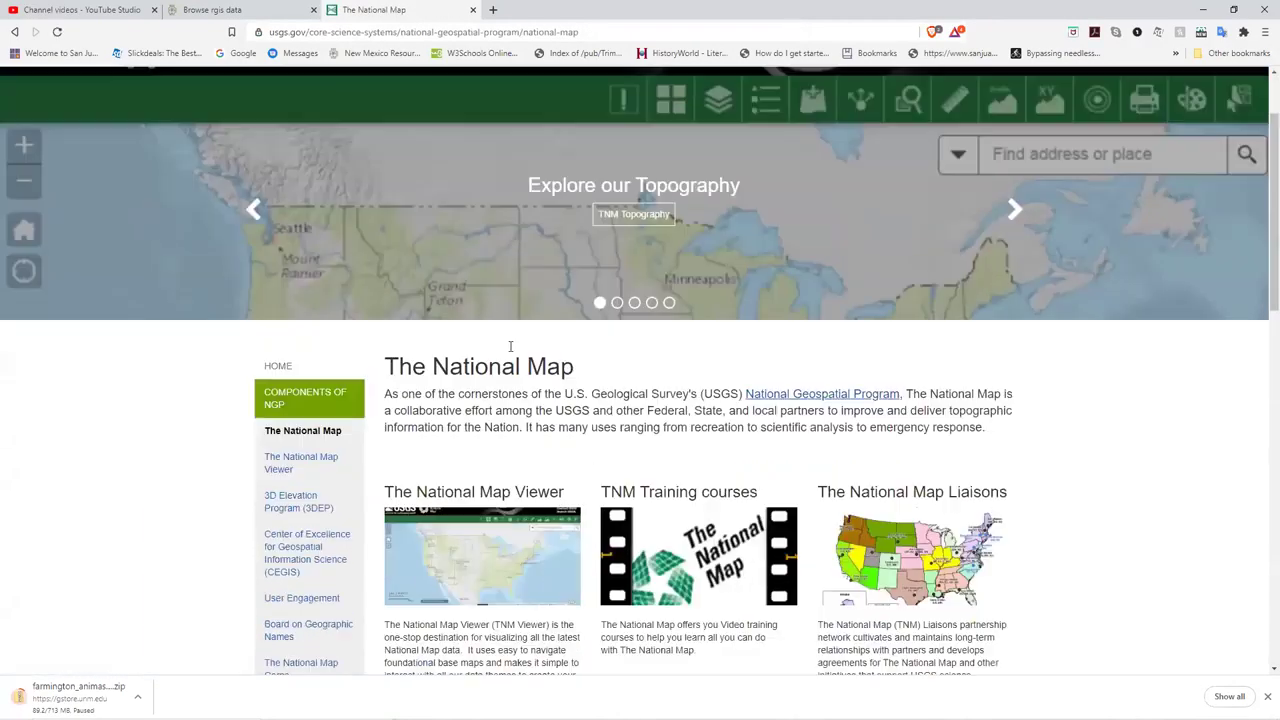
pyautogui.scroll(-2, 510, 346)
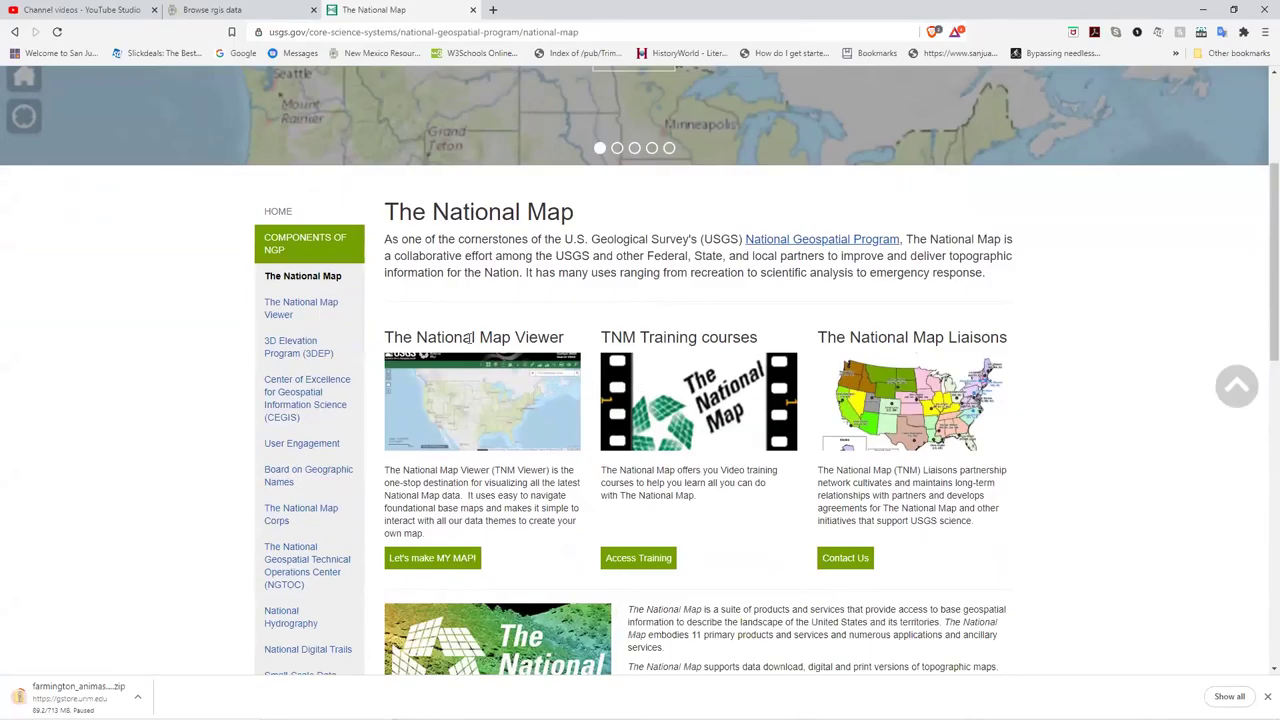
pyautogui.click(460, 389)
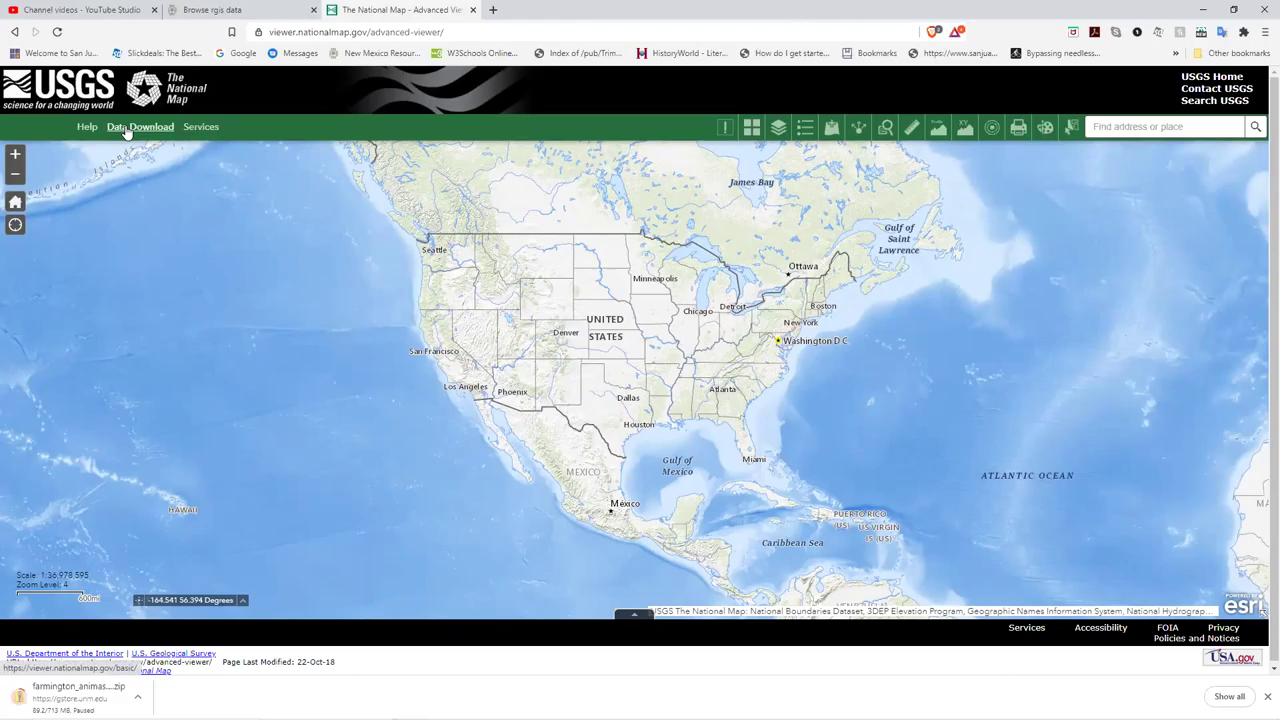
# Examine the Farmington area of New Mexico in The National Map Viewer at street level.
pyautogui.scroll(-1, 563, 370)
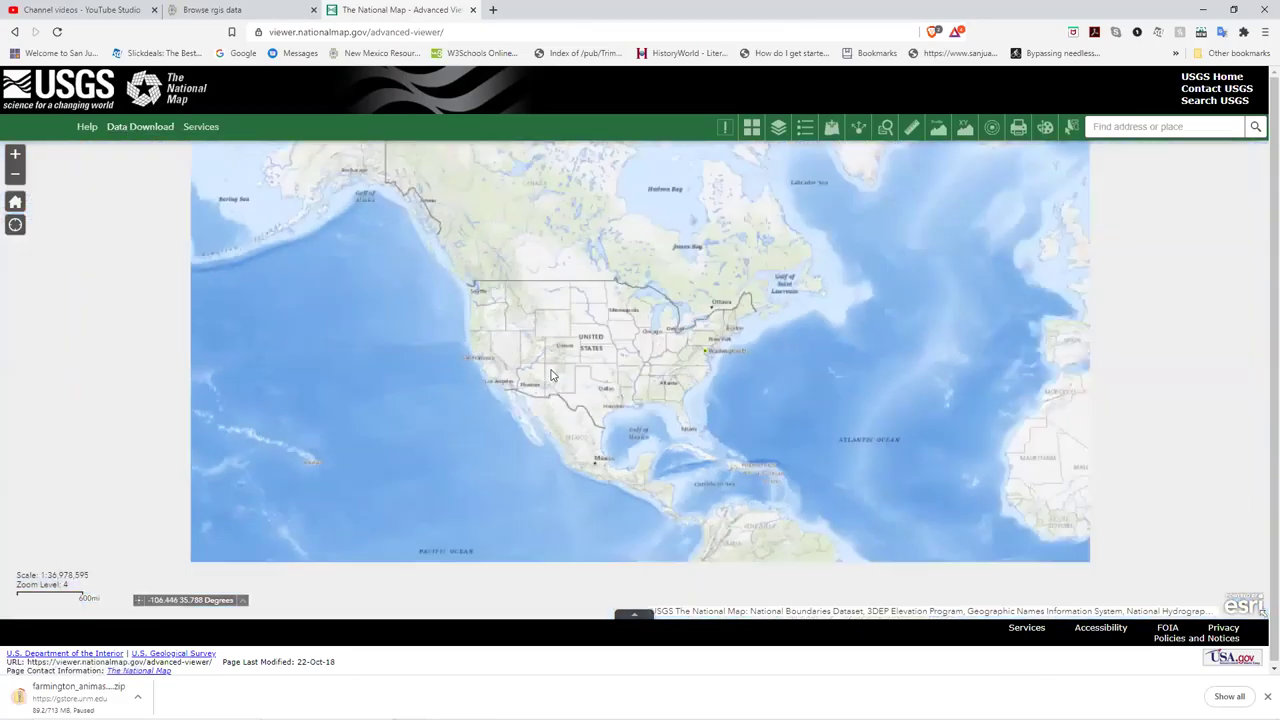
pyautogui.scroll(2, 550, 375)
pyautogui.scroll(3, 671, 366)
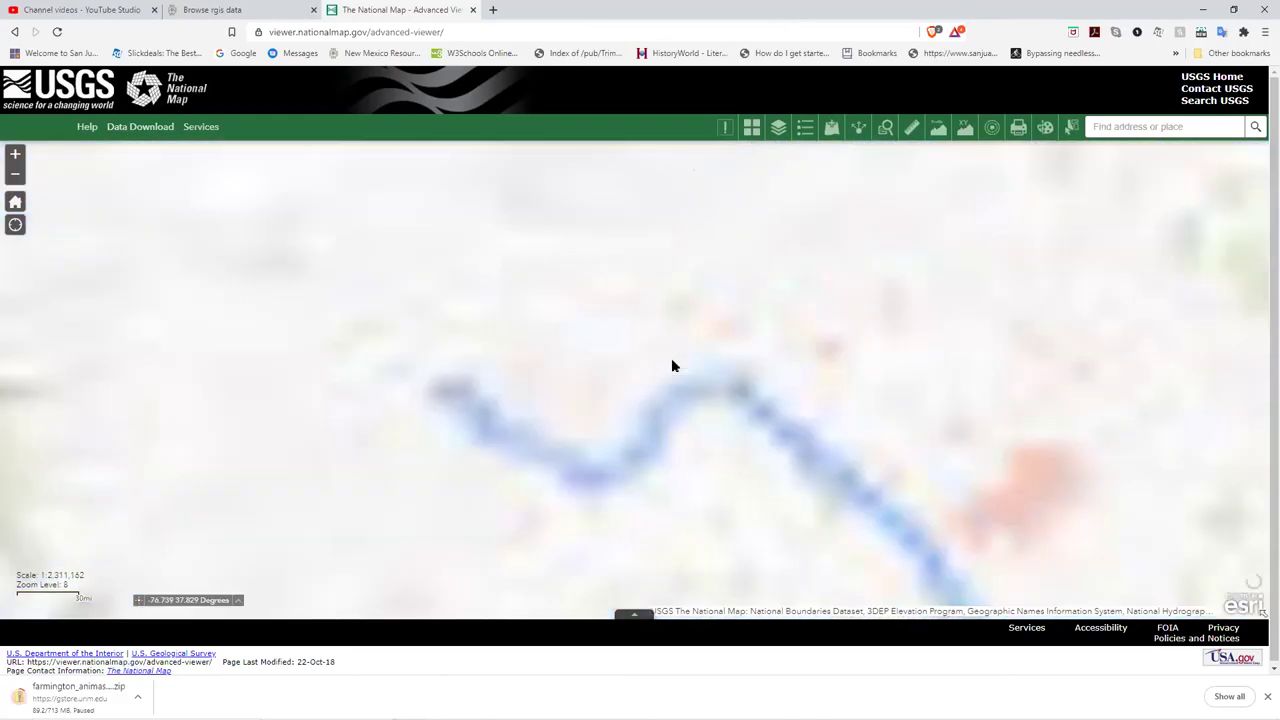
pyautogui.scroll(2, 624, 304)
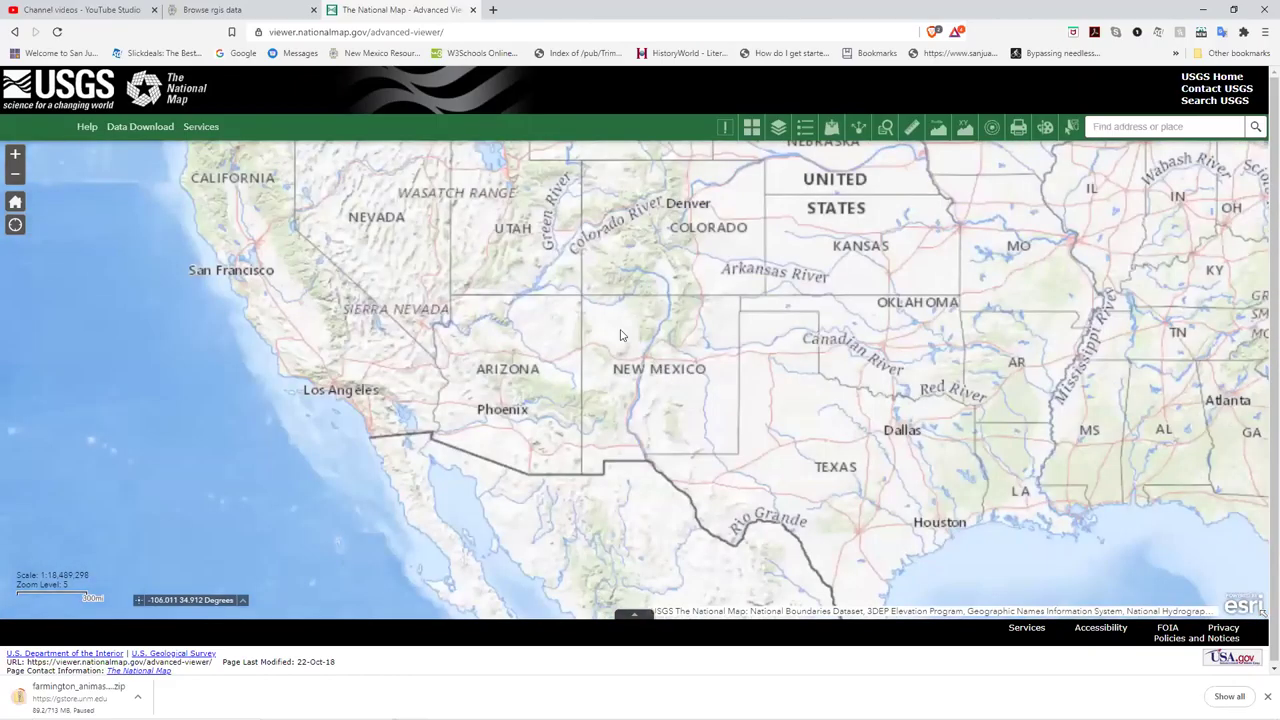
pyautogui.moveTo(624, 304); pyautogui.dragTo(706, 335)
pyautogui.scroll(1, 706, 335)
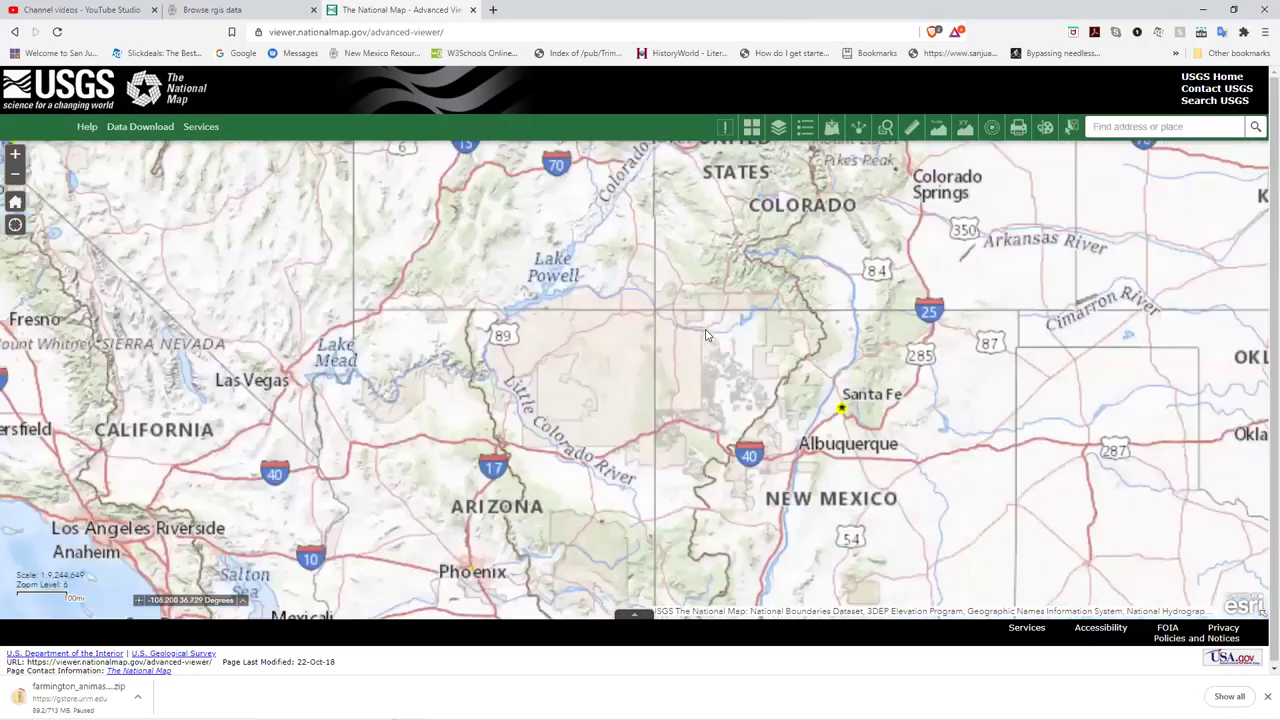
pyautogui.scroll(4, 706, 335)
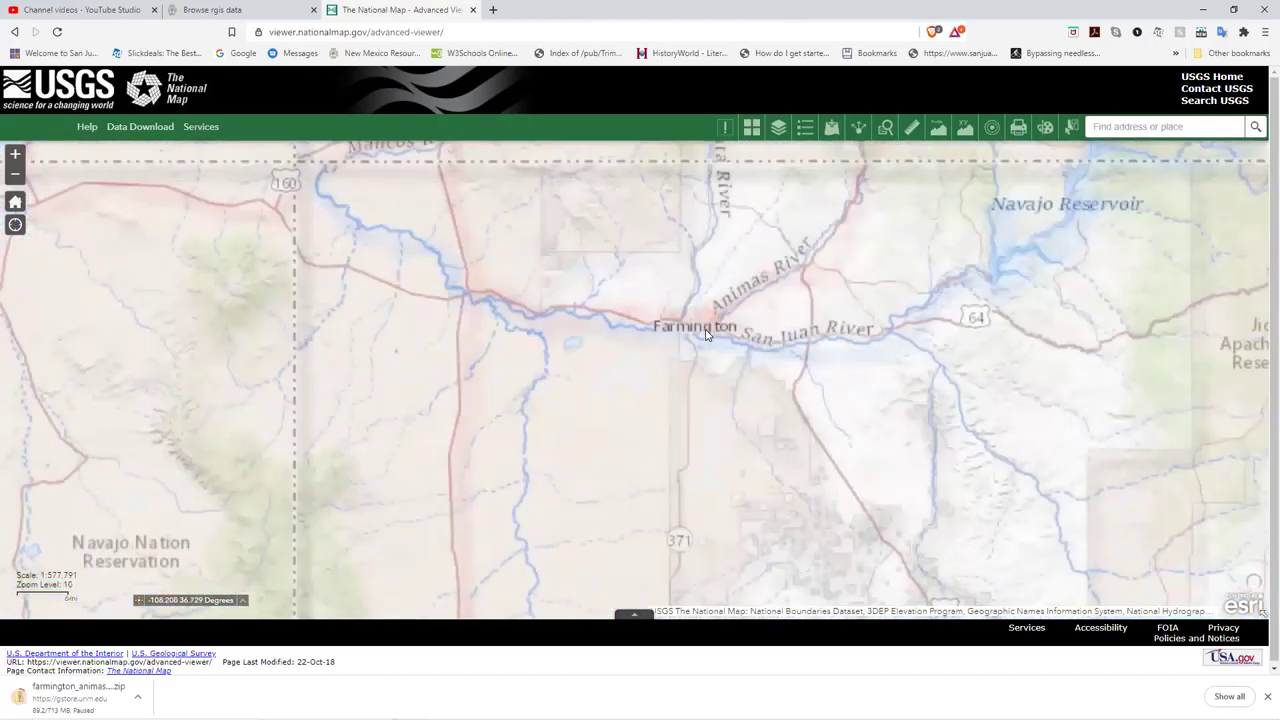
pyautogui.scroll(5, 706, 335)
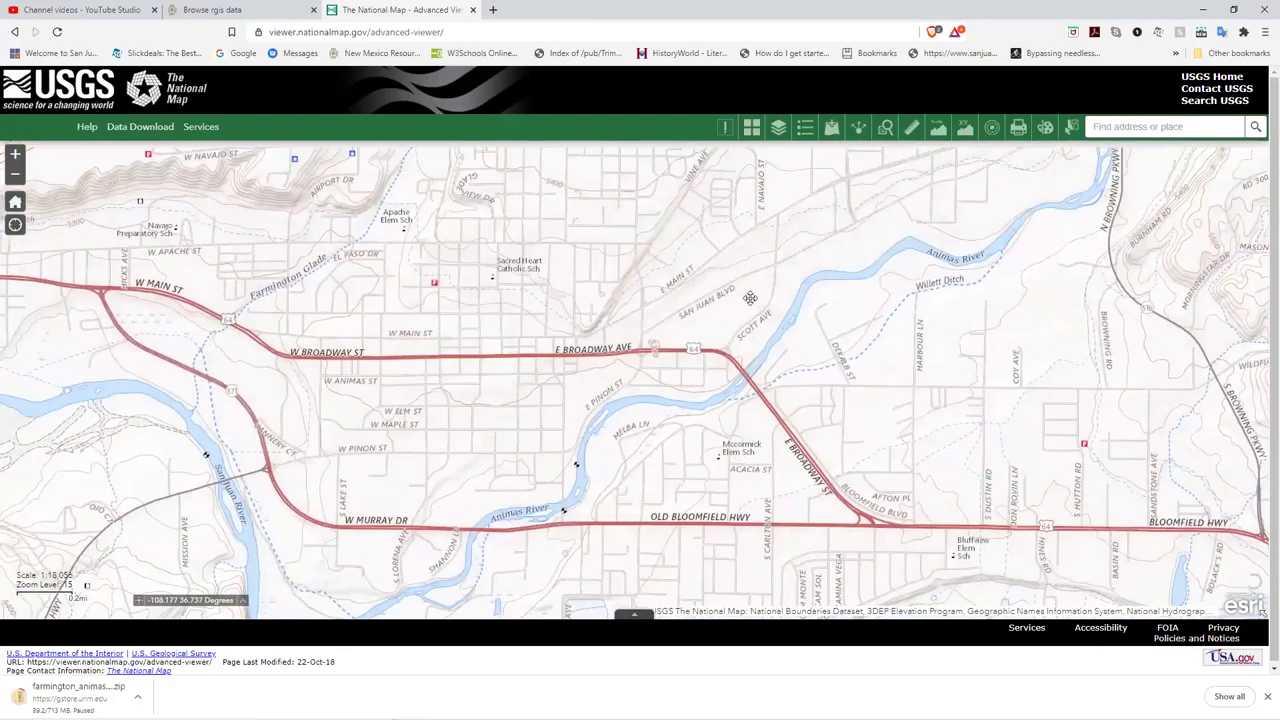
pyautogui.moveTo(750, 298); pyautogui.dragTo(935, 474)
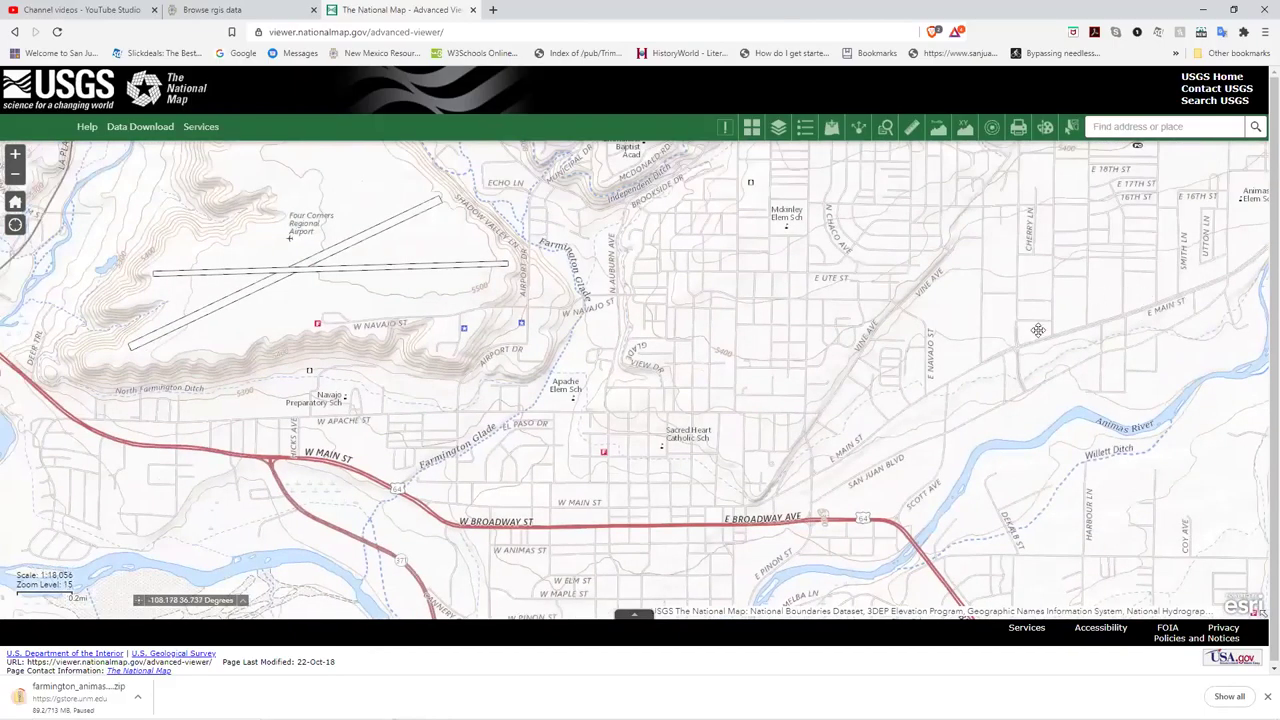
pyautogui.moveTo(1038, 330); pyautogui.dragTo(914, 402)
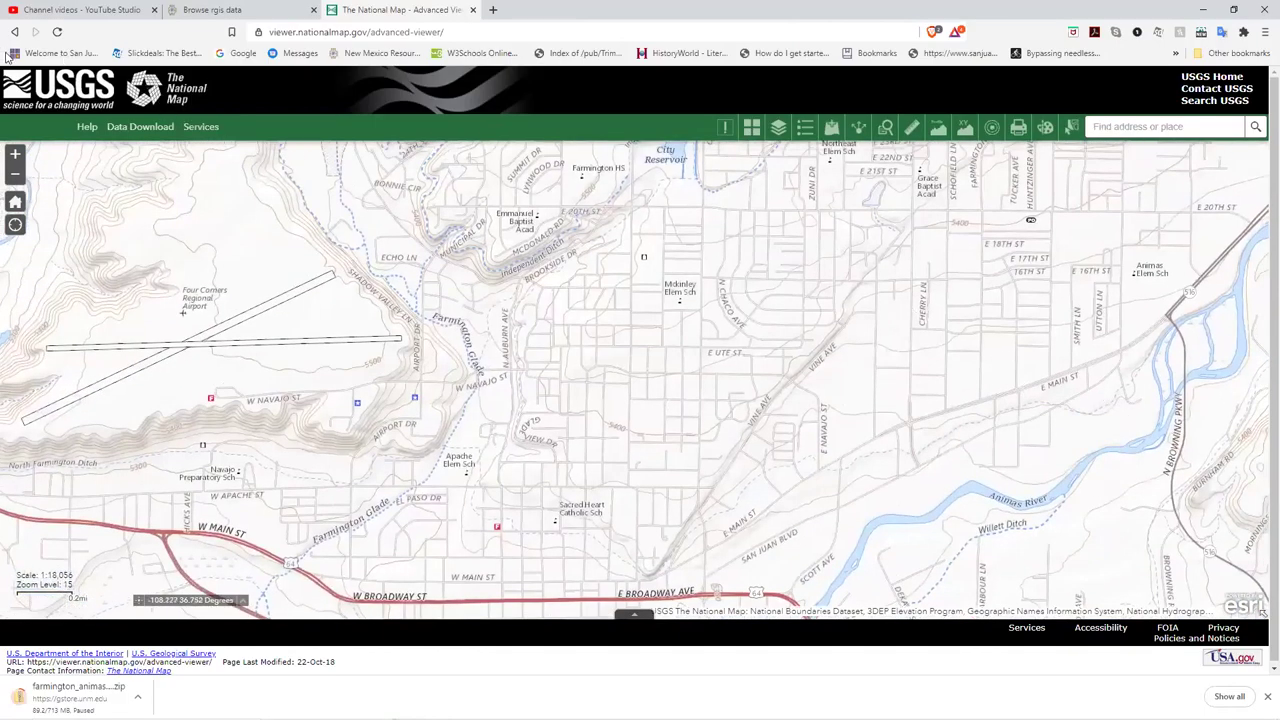
# Open the National Map data download page and display the availability of Elevation Source Data Lidar Point Cloud (LPC).
pyautogui.click(127, 131)
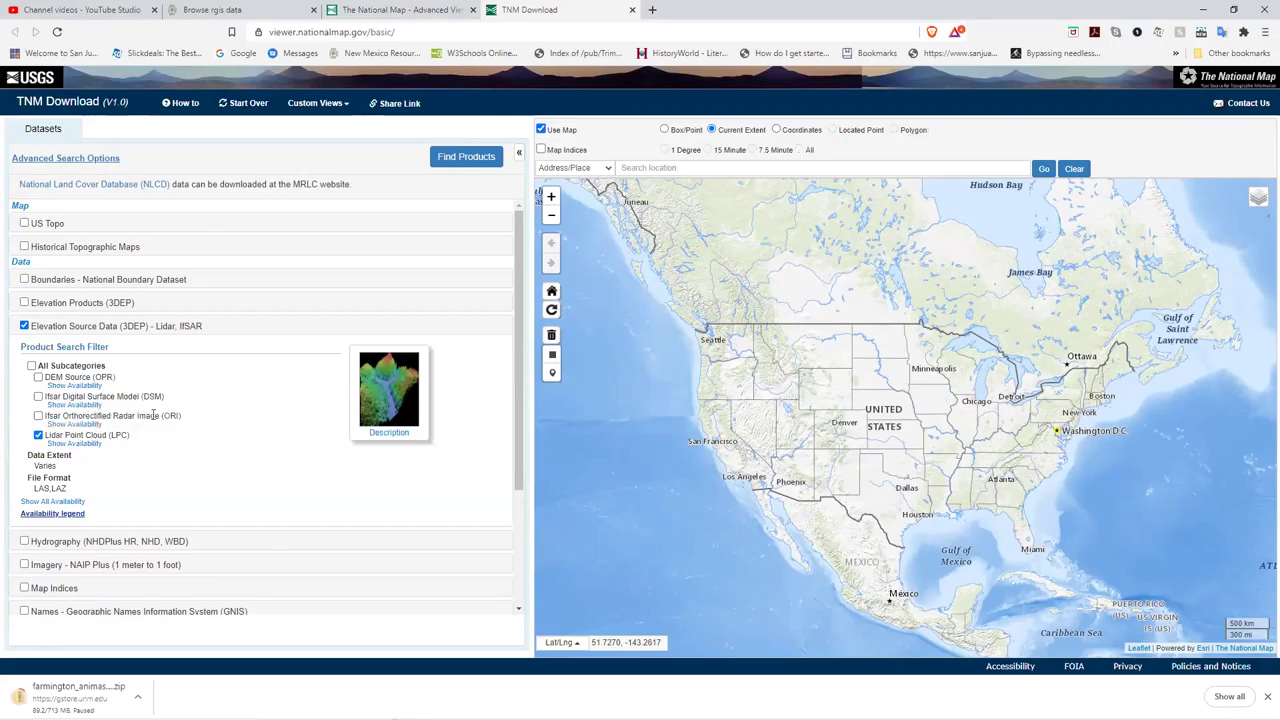
pyautogui.click(90, 446)
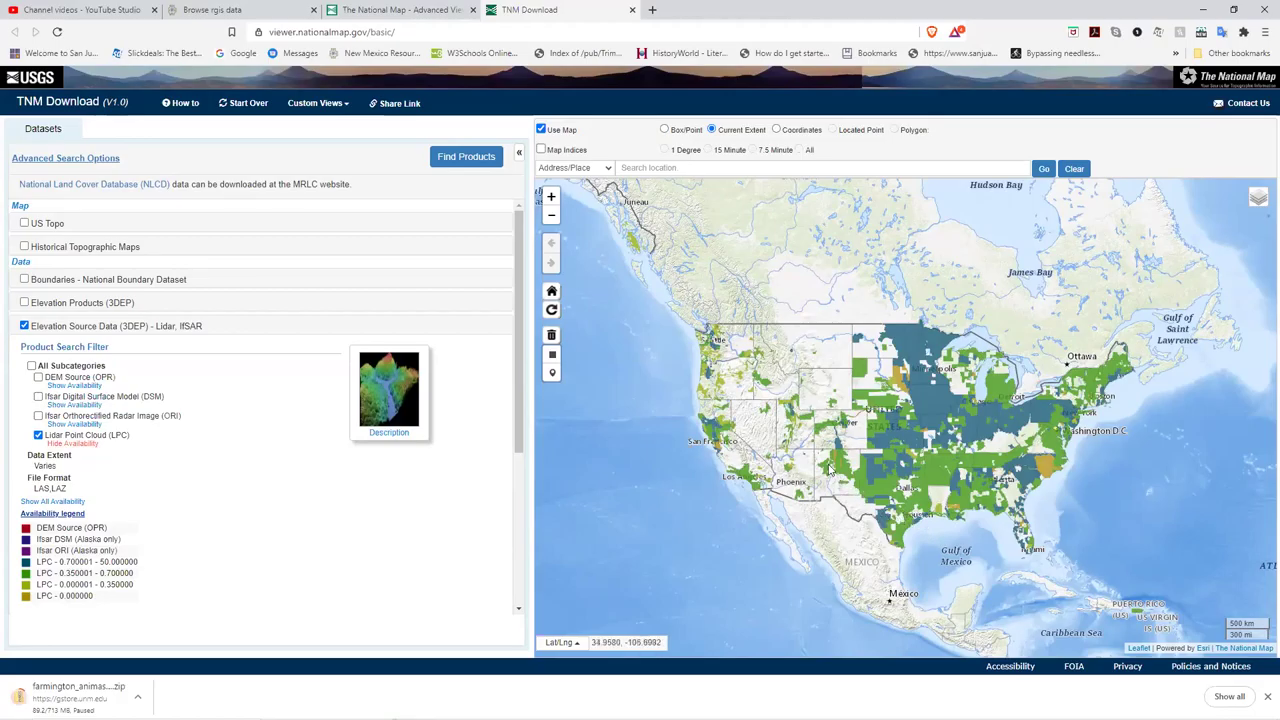
# Find the Lidar Point Cloud products for the current map extent framed on the covered area around Farmington.
pyautogui.scroll(1, 940, 440)
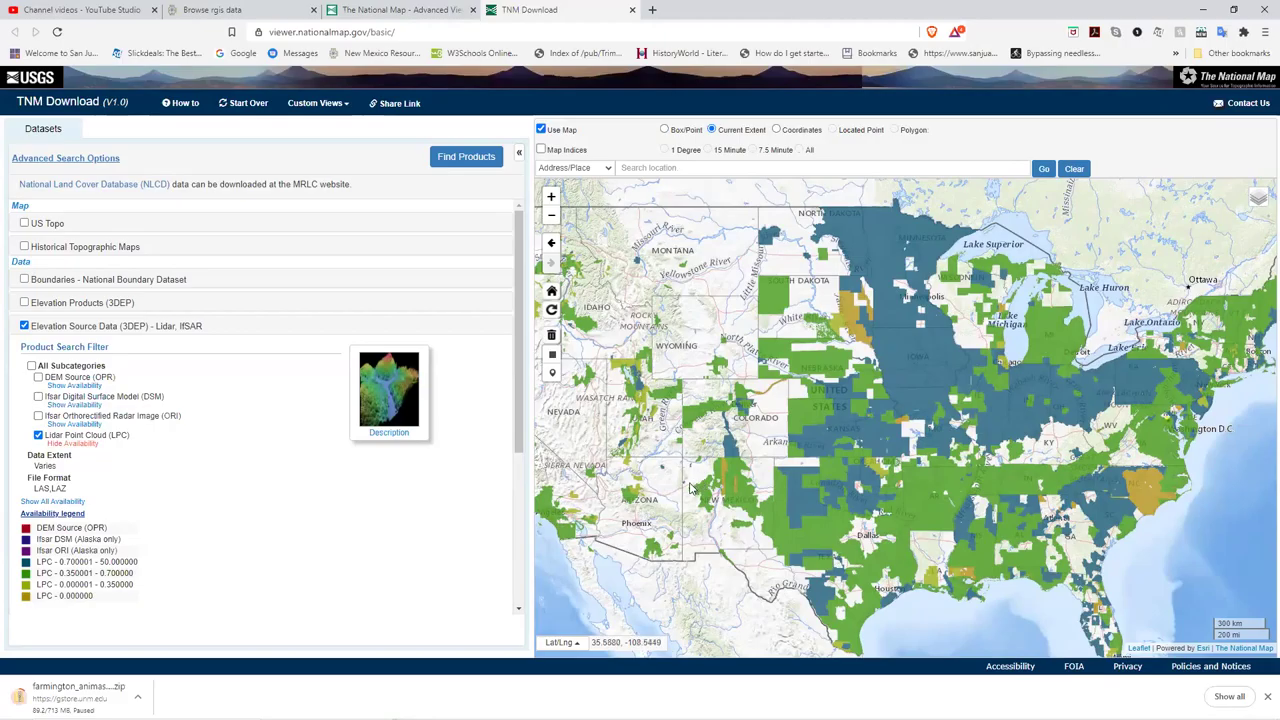
pyautogui.scroll(3, 699, 470)
pyautogui.scroll(2, 699, 444)
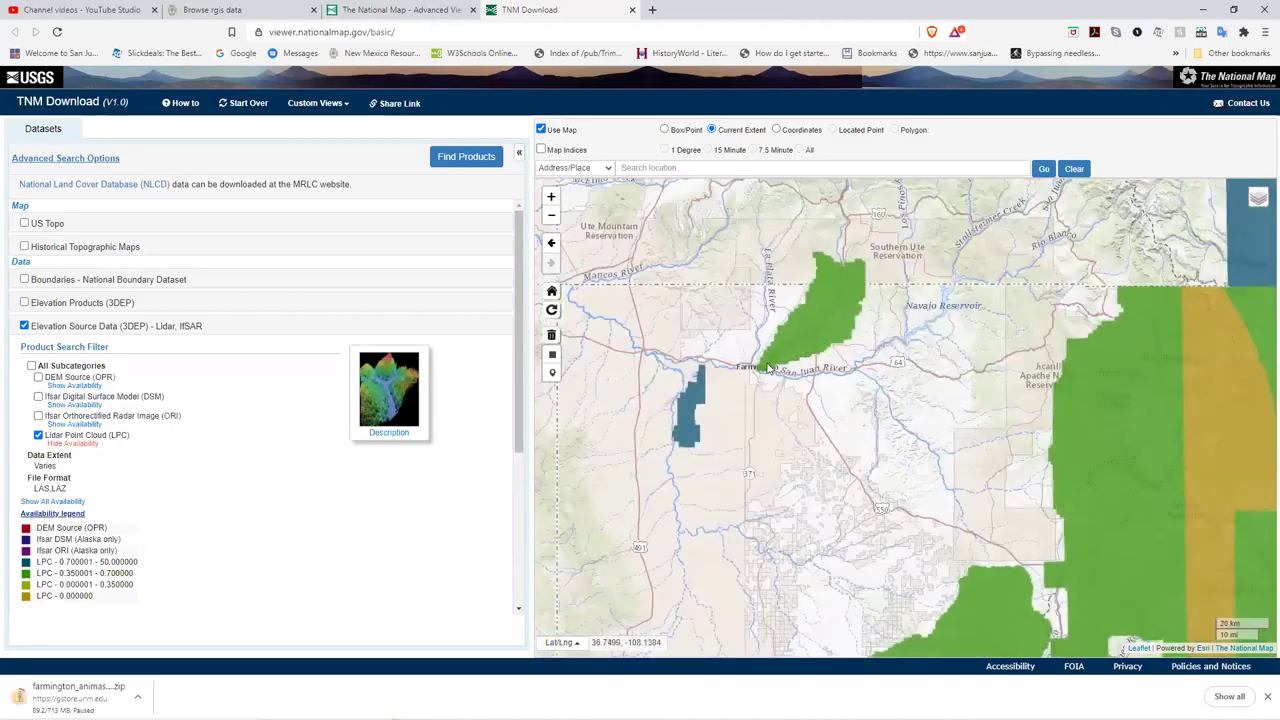
pyautogui.click(765, 370)
pyautogui.scroll(1, 712, 374)
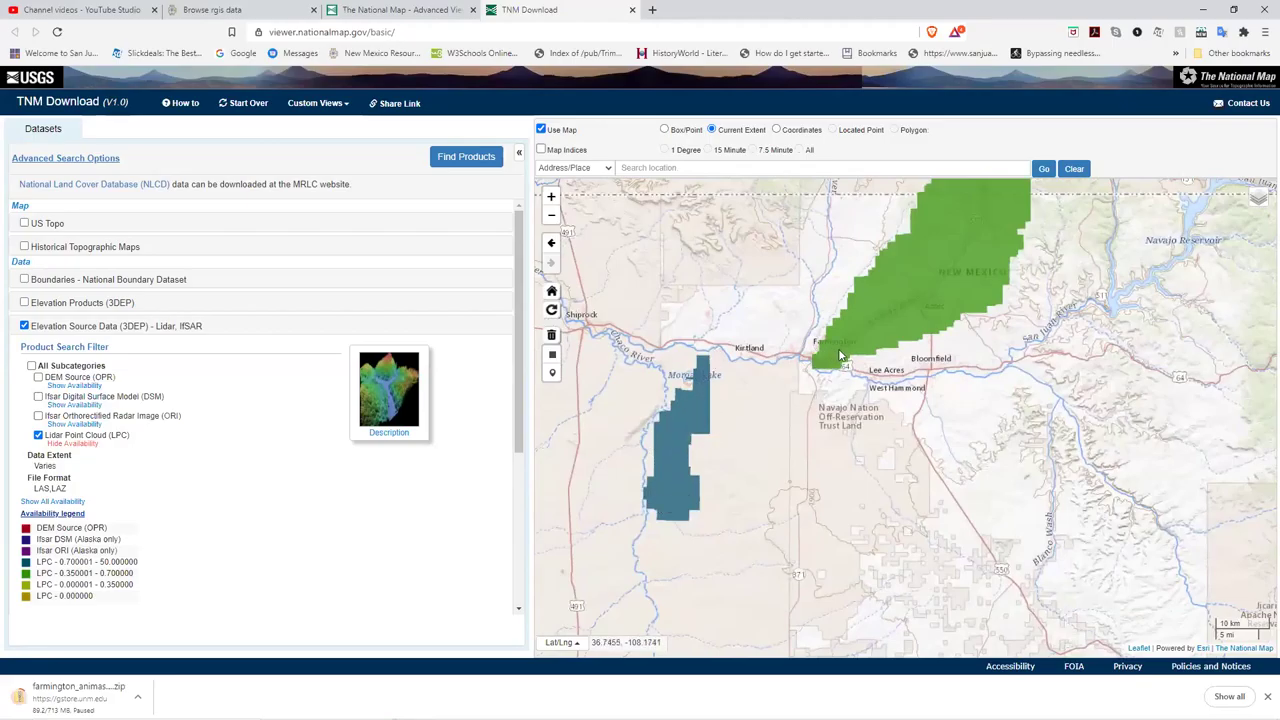
pyautogui.scroll(1, 851, 352)
pyautogui.scroll(2, 851, 350)
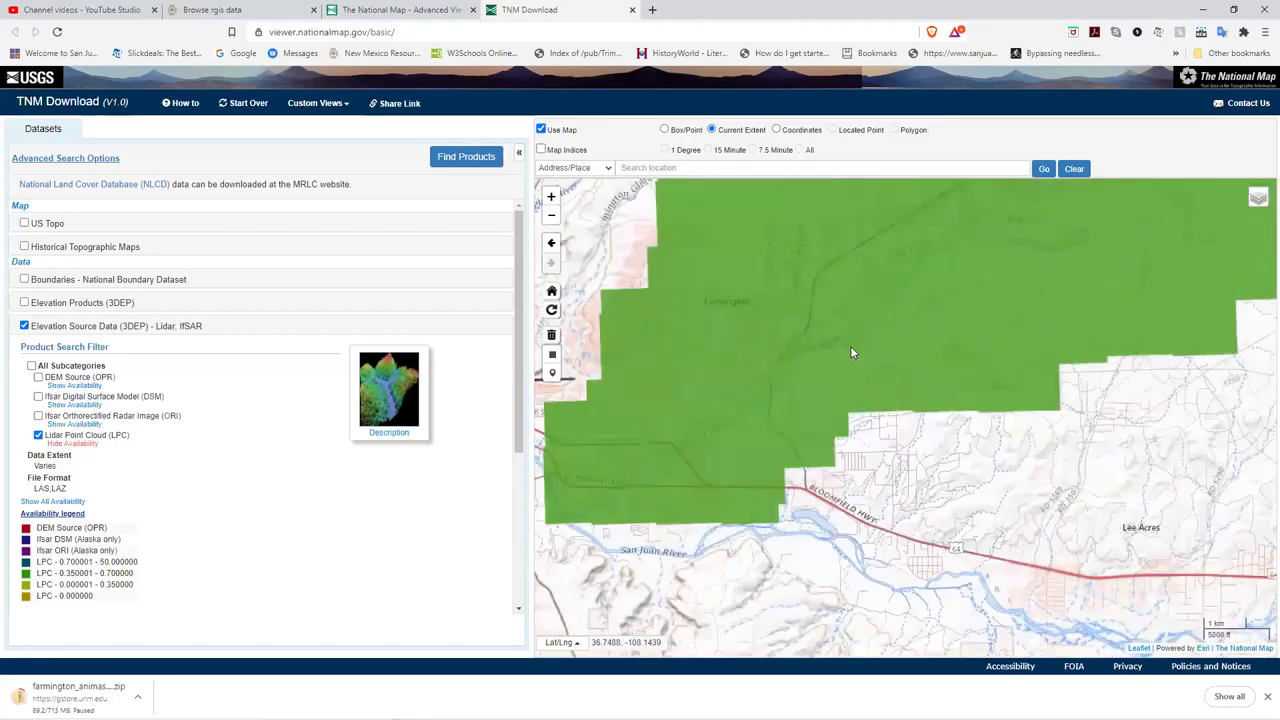
pyautogui.moveTo(758, 378); pyautogui.dragTo(794, 430)
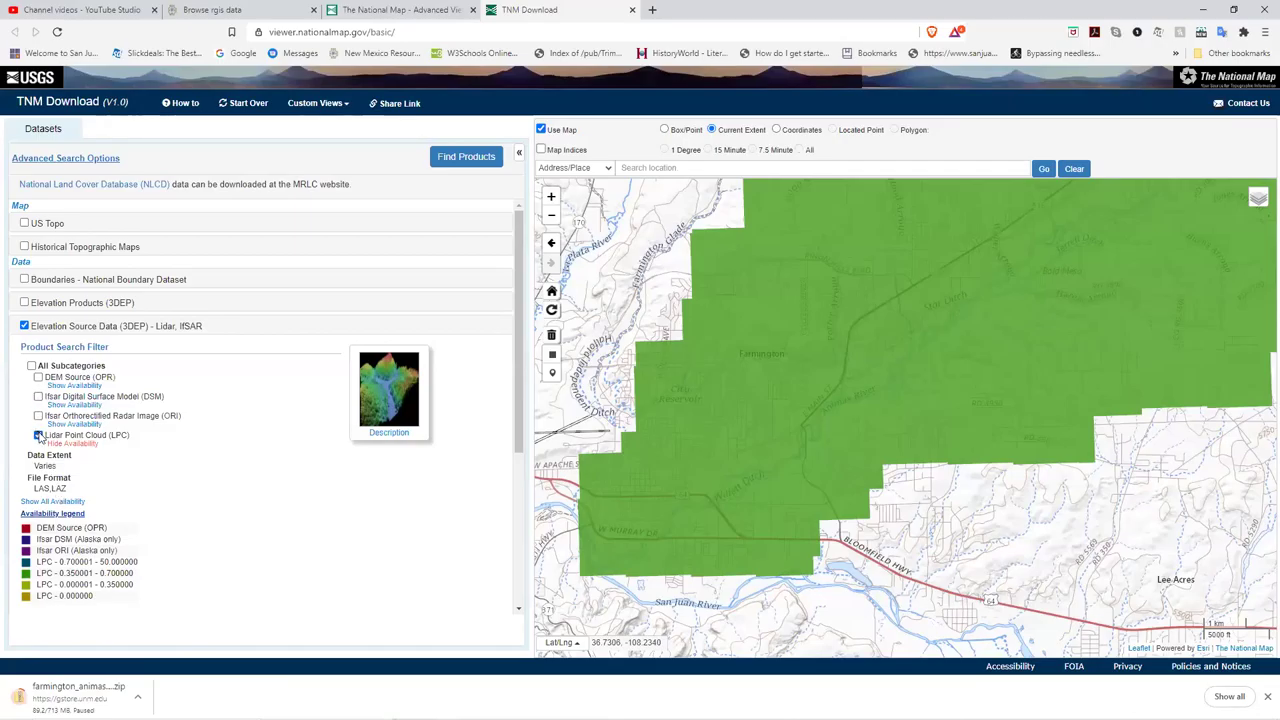
pyautogui.click(448, 159)
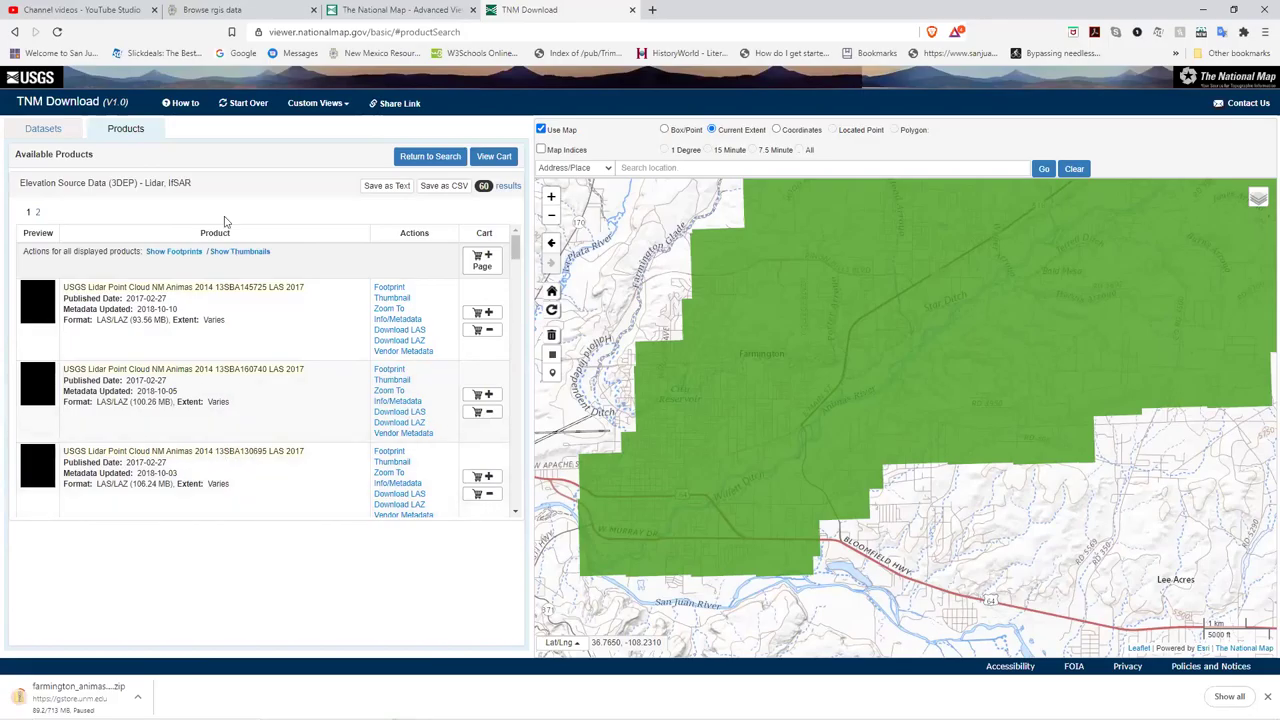
# Show the footprints of lidar tiles 13SBA145725, 13SBA160740 and 13SBA130695 and look through the product list.
pyautogui.click(389, 288)
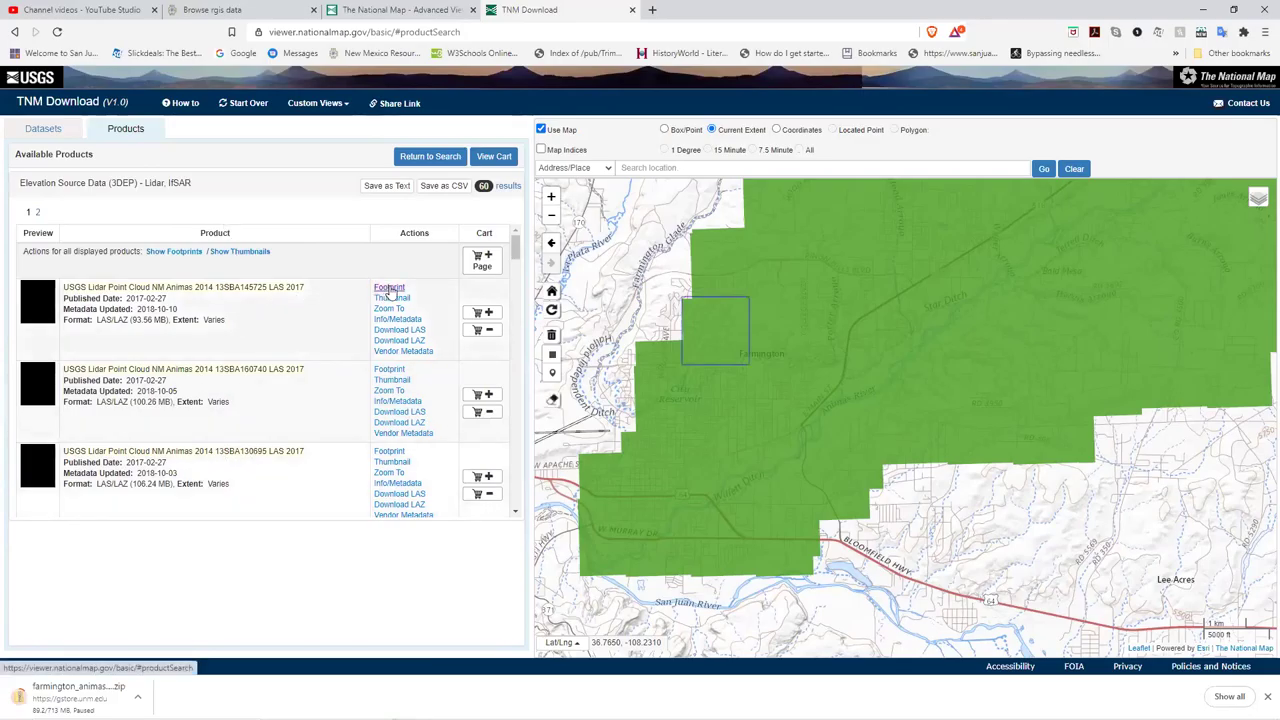
pyautogui.click(391, 371)
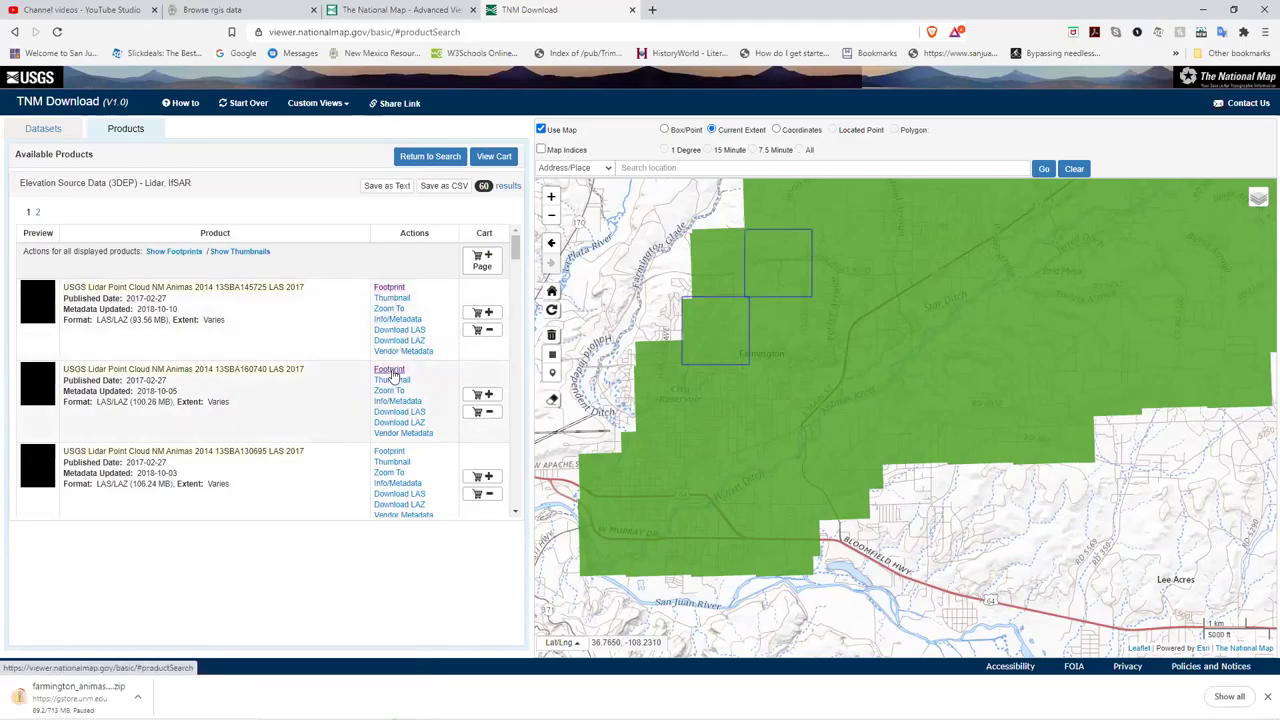
pyautogui.click(386, 453)
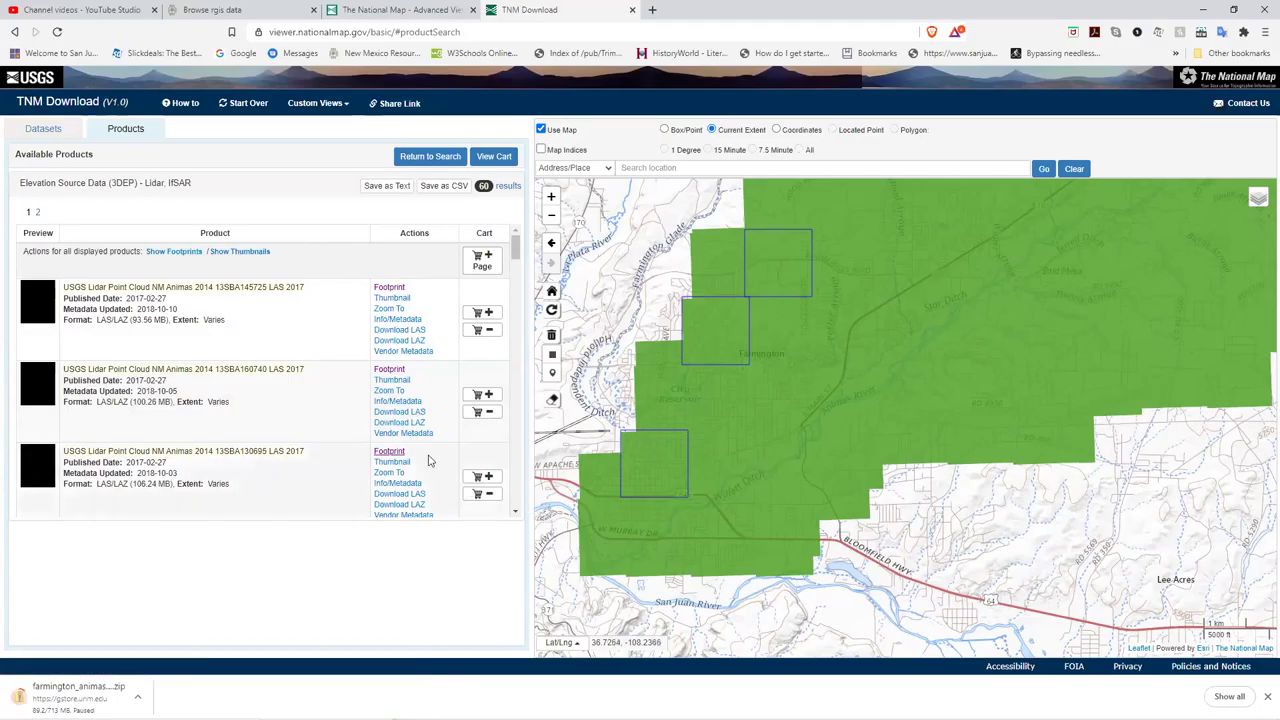
pyautogui.scroll(-3, 420, 455)
pyautogui.scroll(-15, 412, 453)
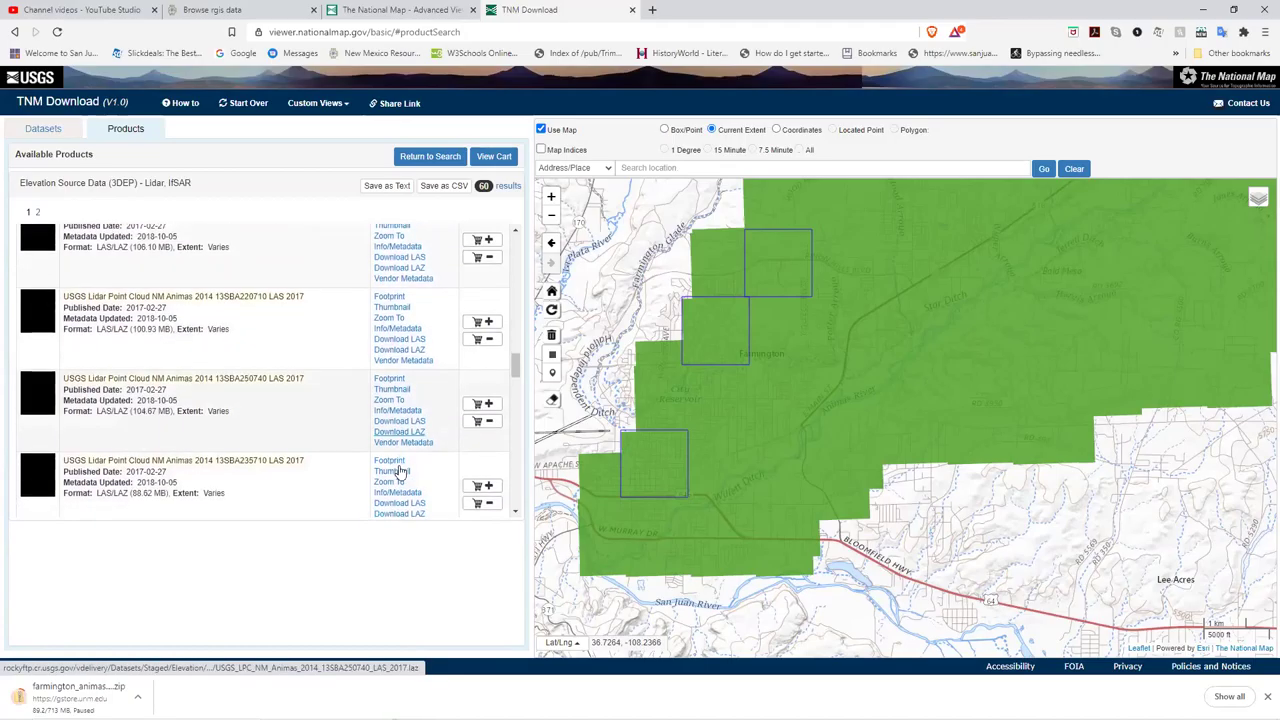
pyautogui.scroll(20, 397, 467)
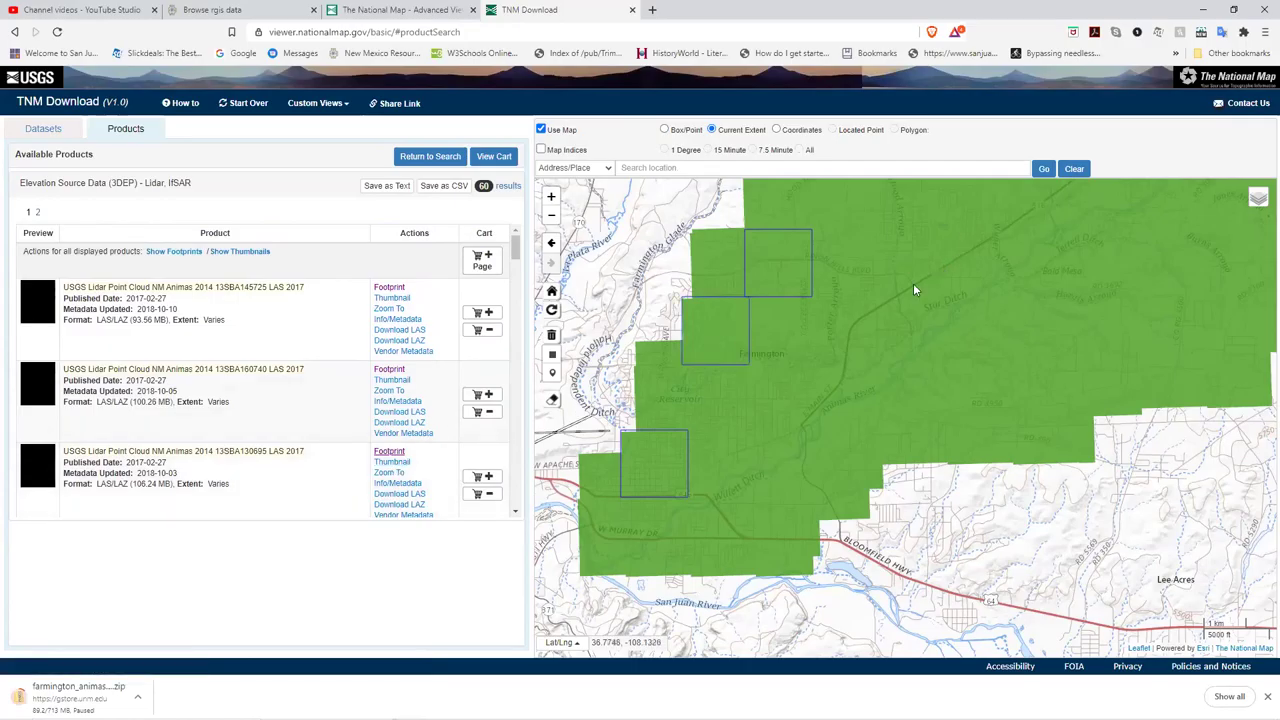
# Inspect the map around the tile footprints north of Farmington and hide the footprints of tiles 13SBA145725 and 13SBA130695.
pyautogui.moveTo(938, 302); pyautogui.dragTo(766, 449)
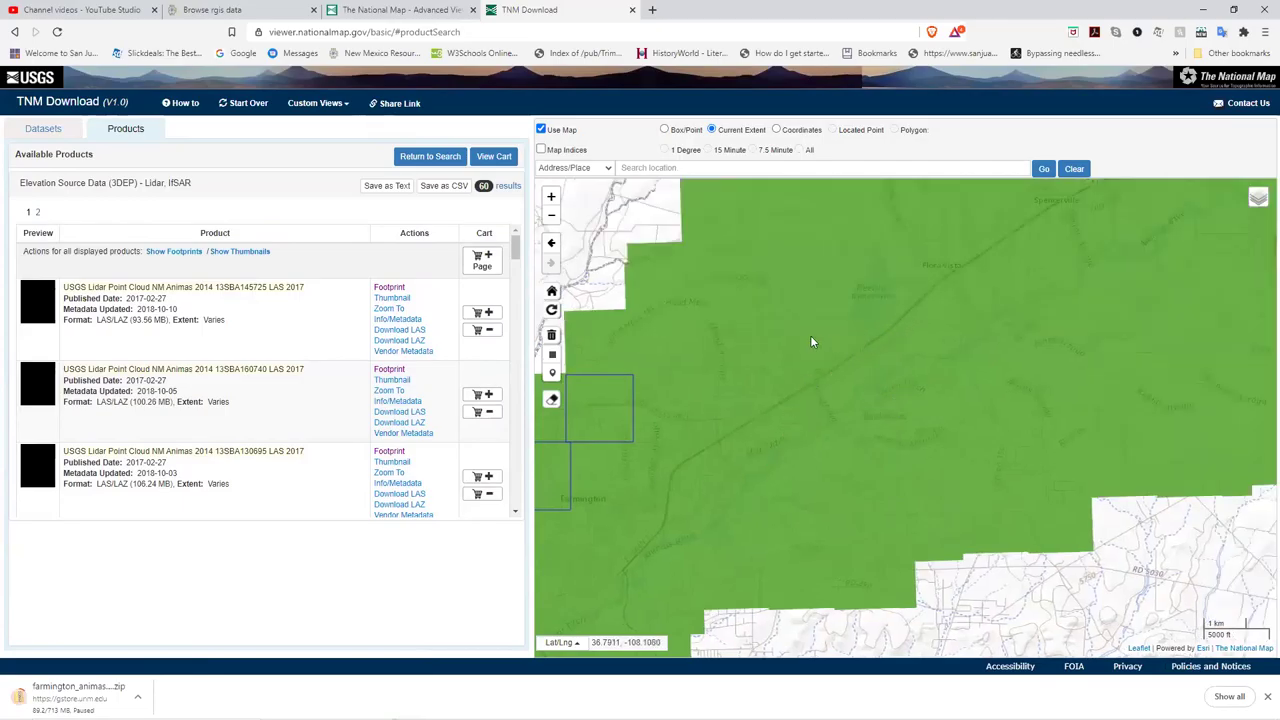
pyautogui.scroll(1, 690, 363)
pyautogui.moveTo(690, 363); pyautogui.dragTo(776, 303)
pyautogui.scroll(1, 775, 310)
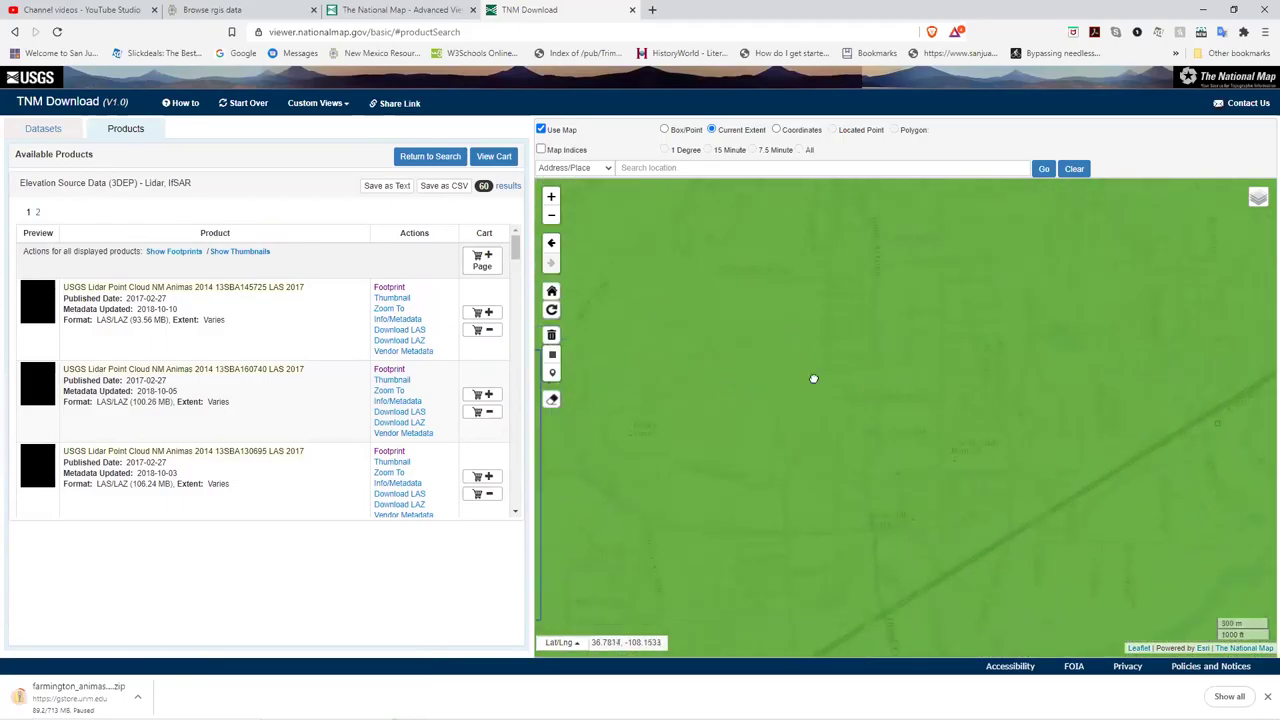
pyautogui.moveTo(814, 380); pyautogui.dragTo(1145, 300)
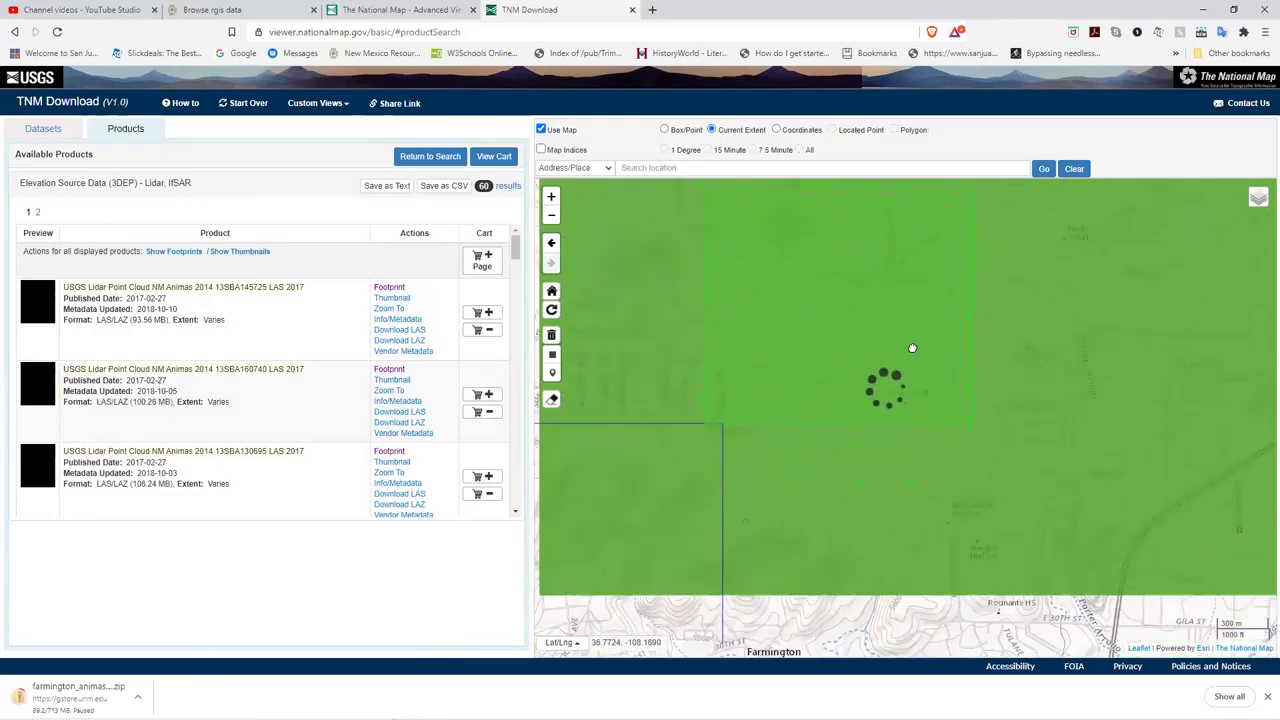
pyautogui.moveTo(905, 428); pyautogui.dragTo(857, 289)
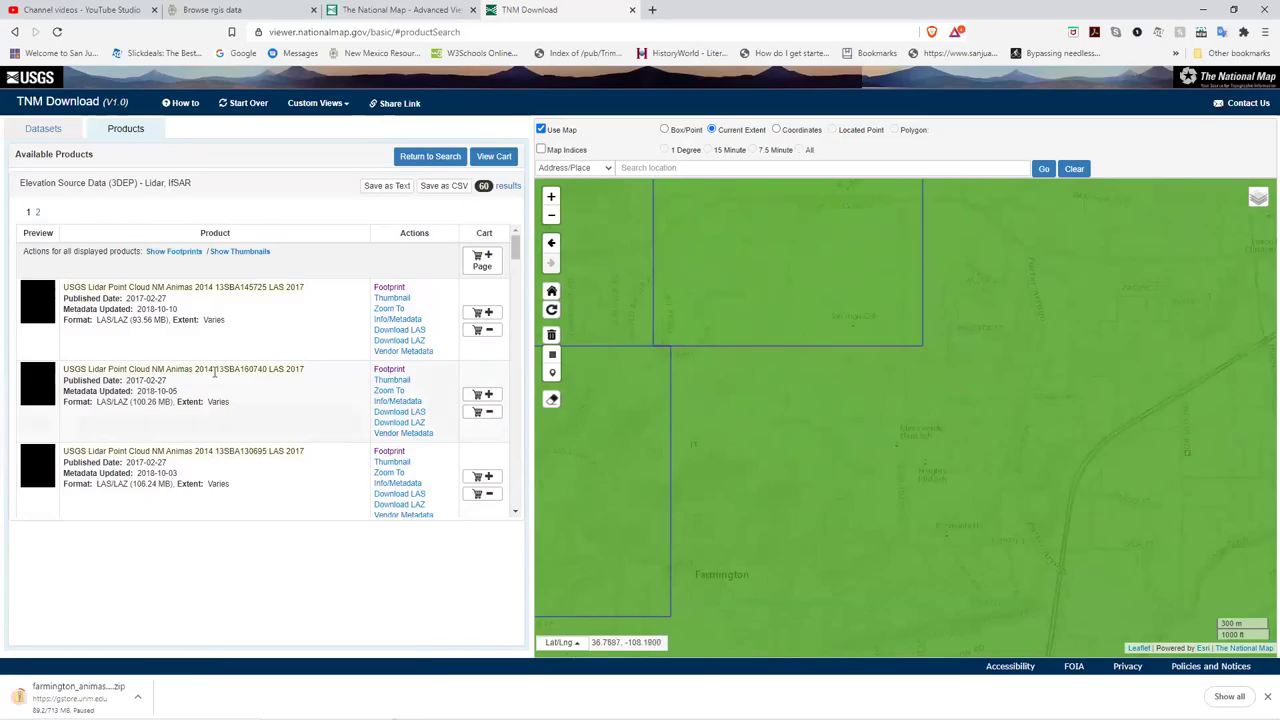
pyautogui.click(389, 289)
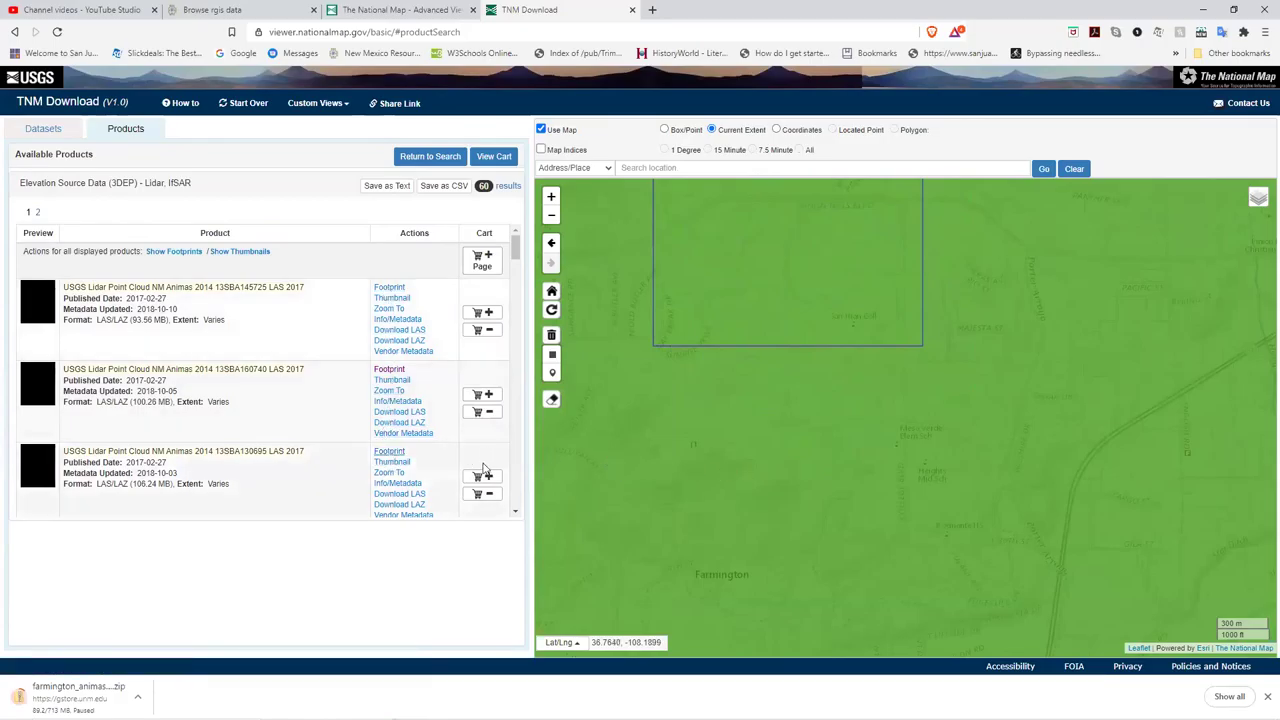
# Check further tiles in the product list and show the footprint of lidar tile 13SBA160725.
pyautogui.scroll(-1, 420, 423)
pyautogui.click(389, 467)
pyautogui.scroll(-2, 390, 450)
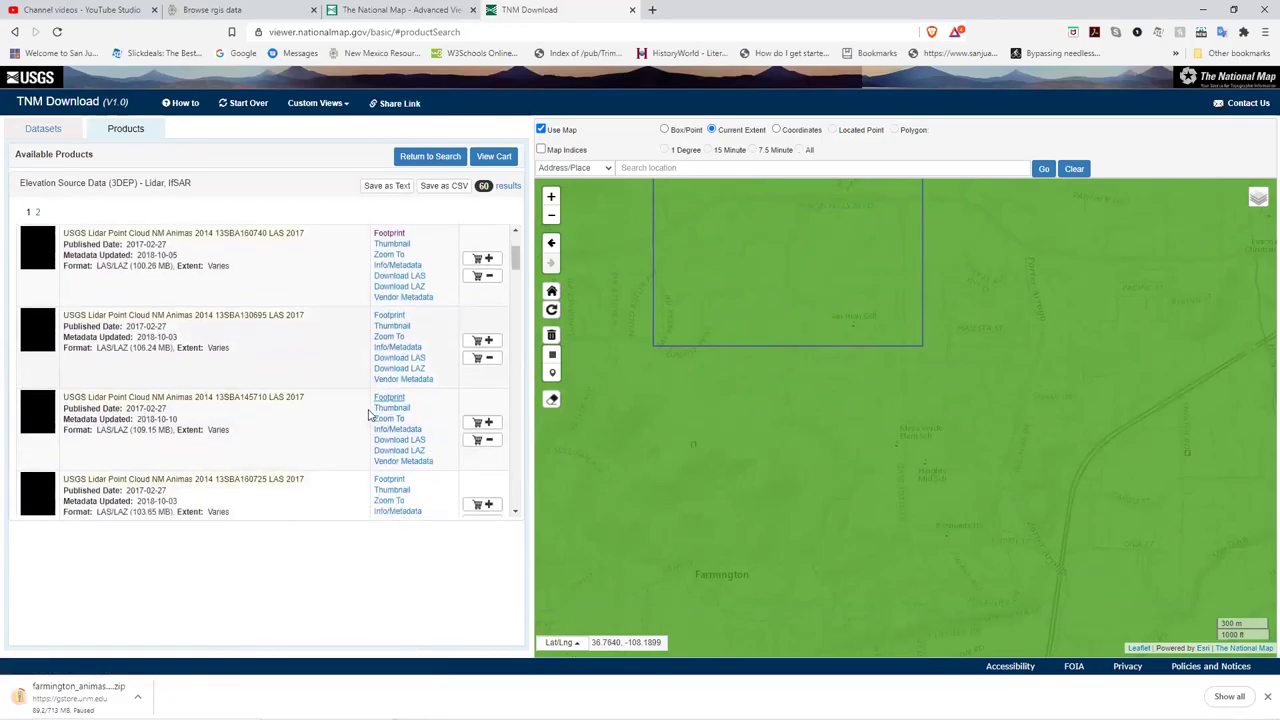
pyautogui.click(388, 416)
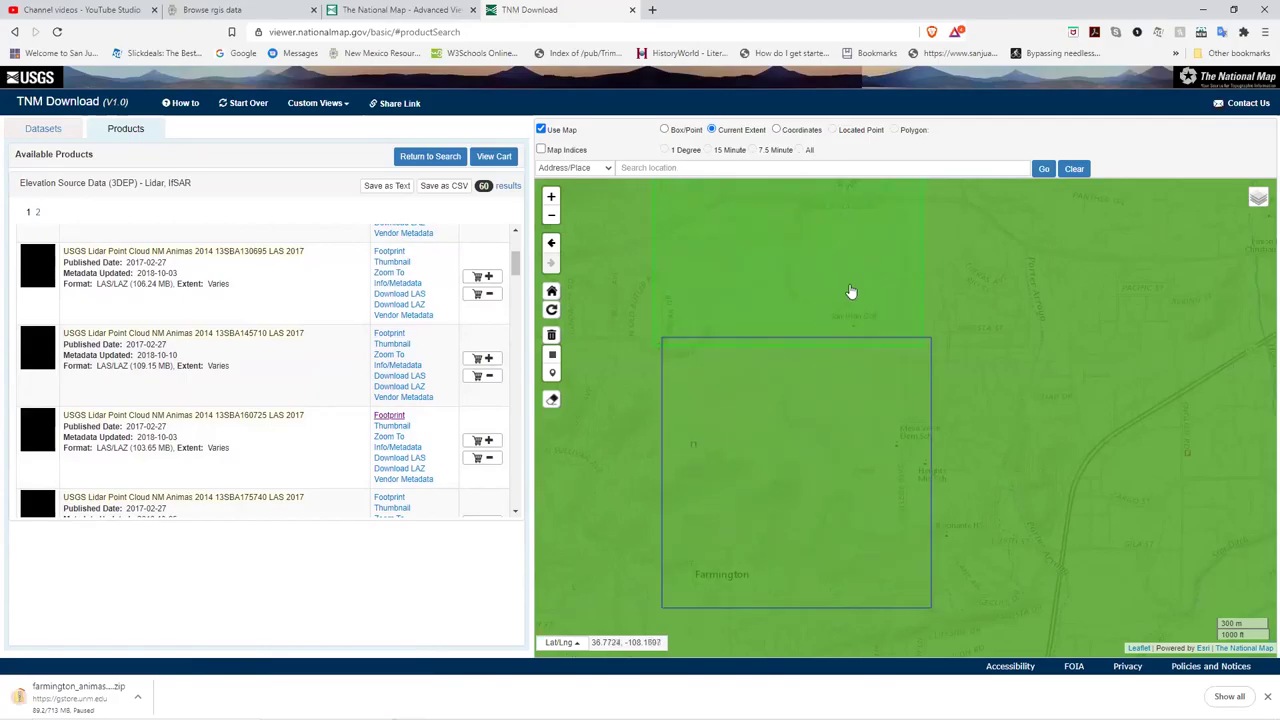
# Download the LAS file of lidar tile 13SBA160740 and save the zip in the ArcGIS Projects folder.
pyautogui.scroll(3, 433, 381)
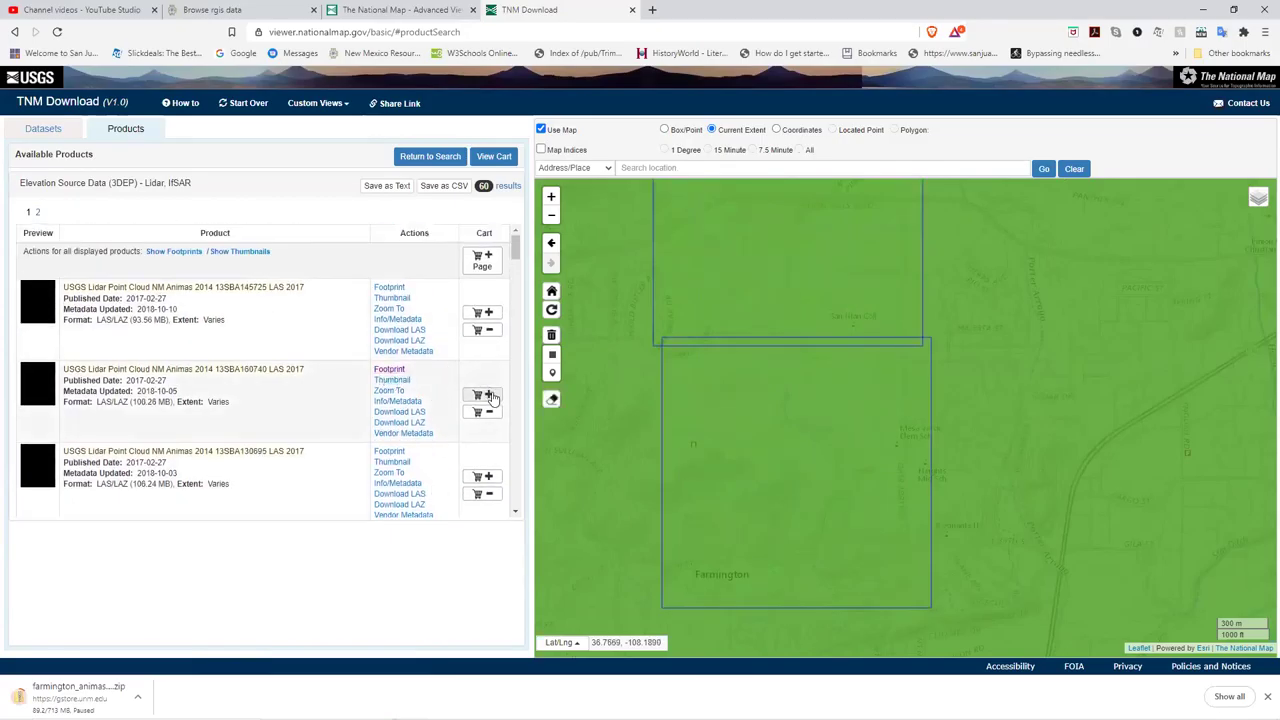
pyautogui.click(393, 416)
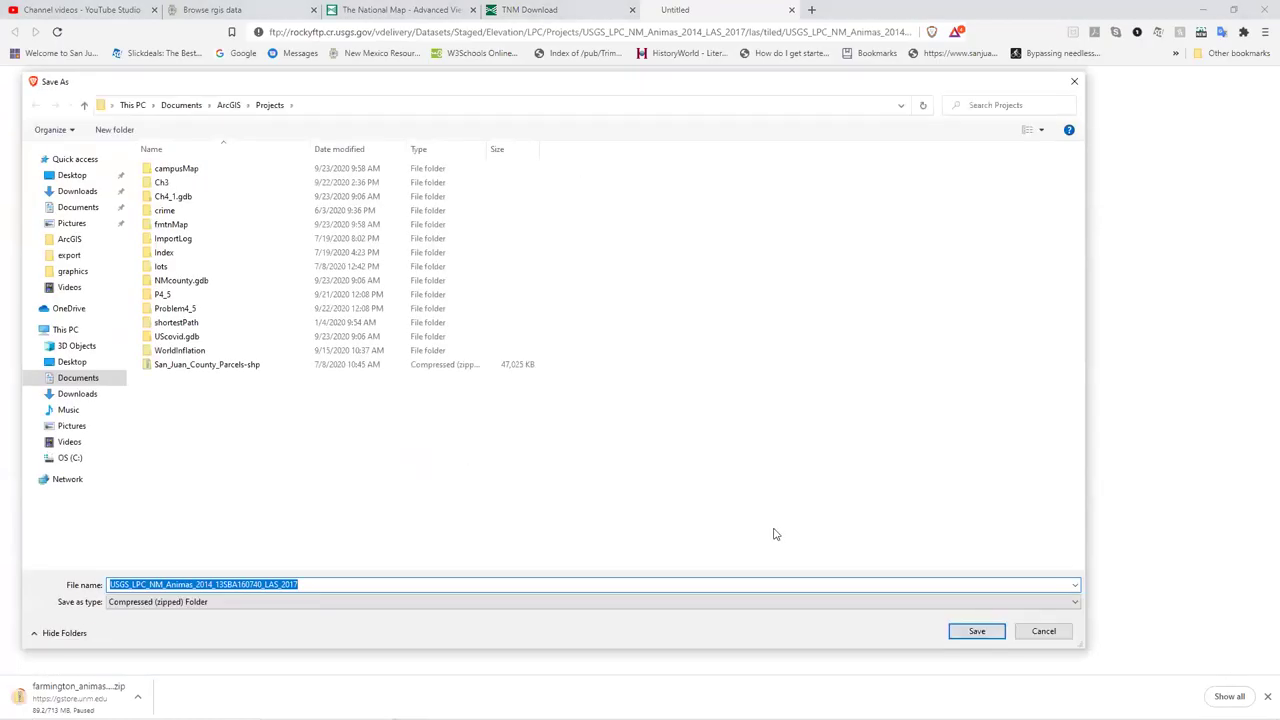
pyautogui.click(970, 633)
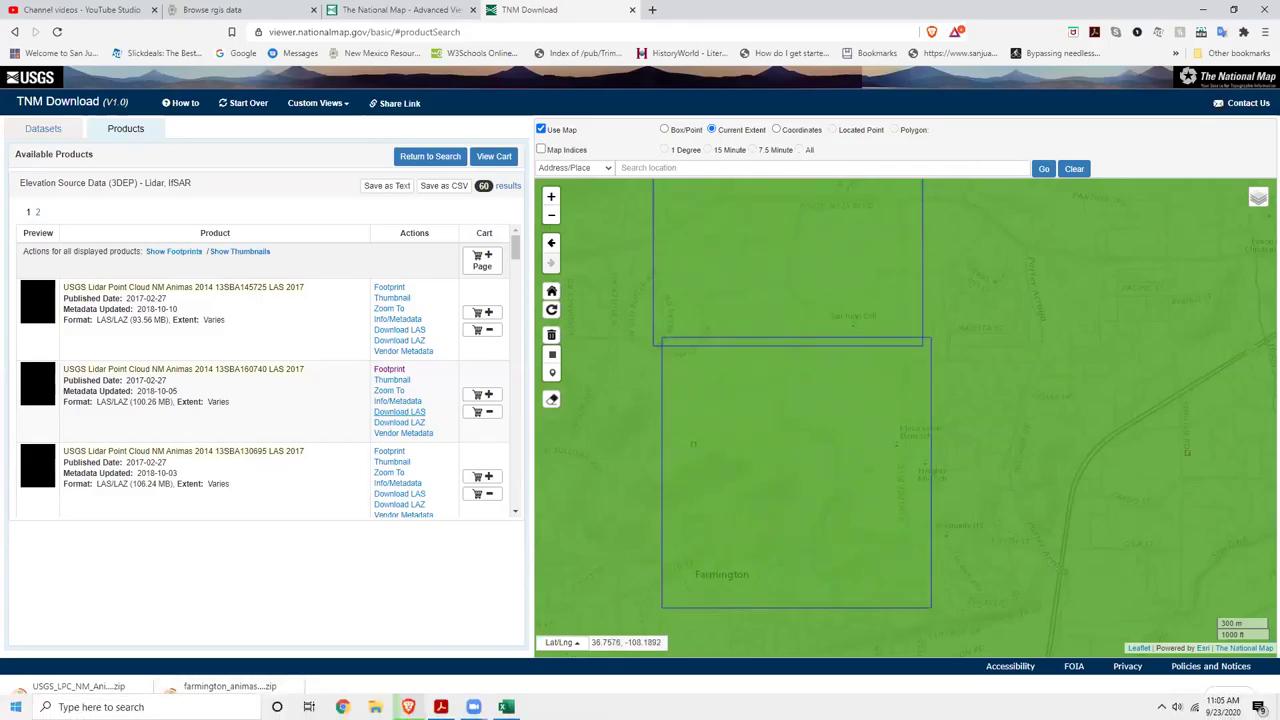
# Switch to ArcGIS Pro, create a blank Map project named CivilCh5 in its own folder and show its Catalog.
pyautogui.press('super')
pyautogui.press('super')
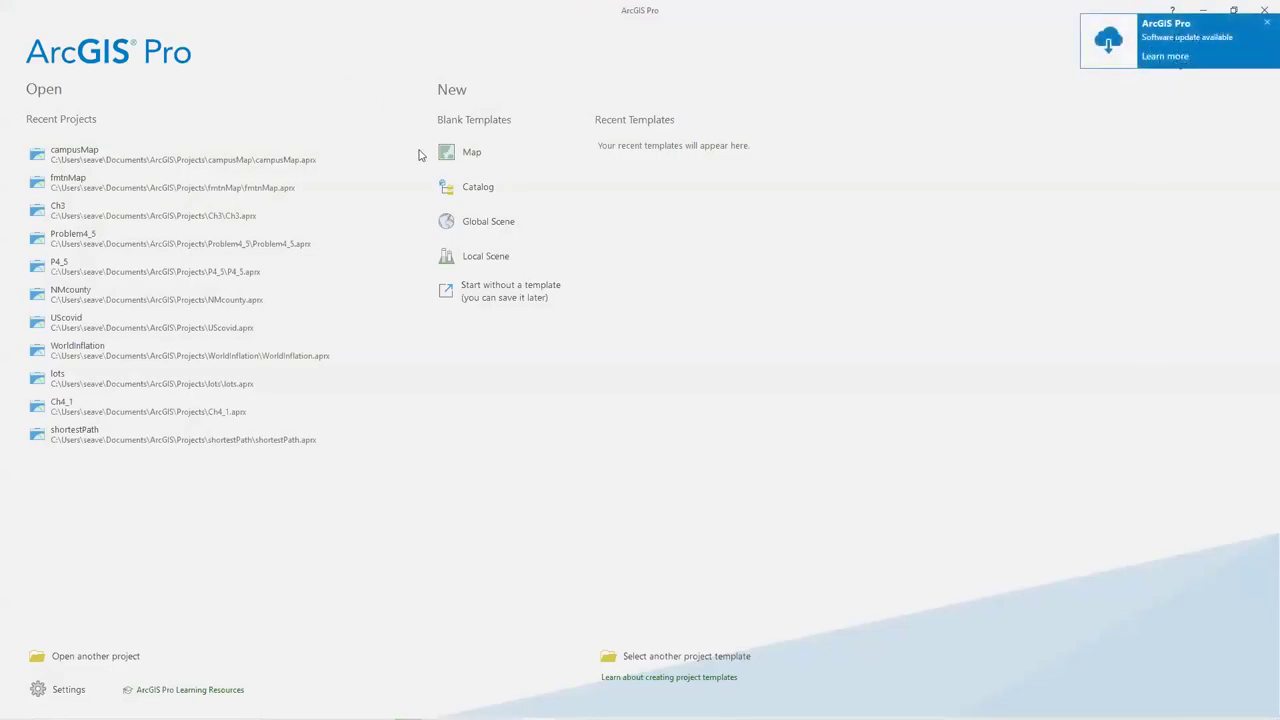
pyautogui.click(461, 151)
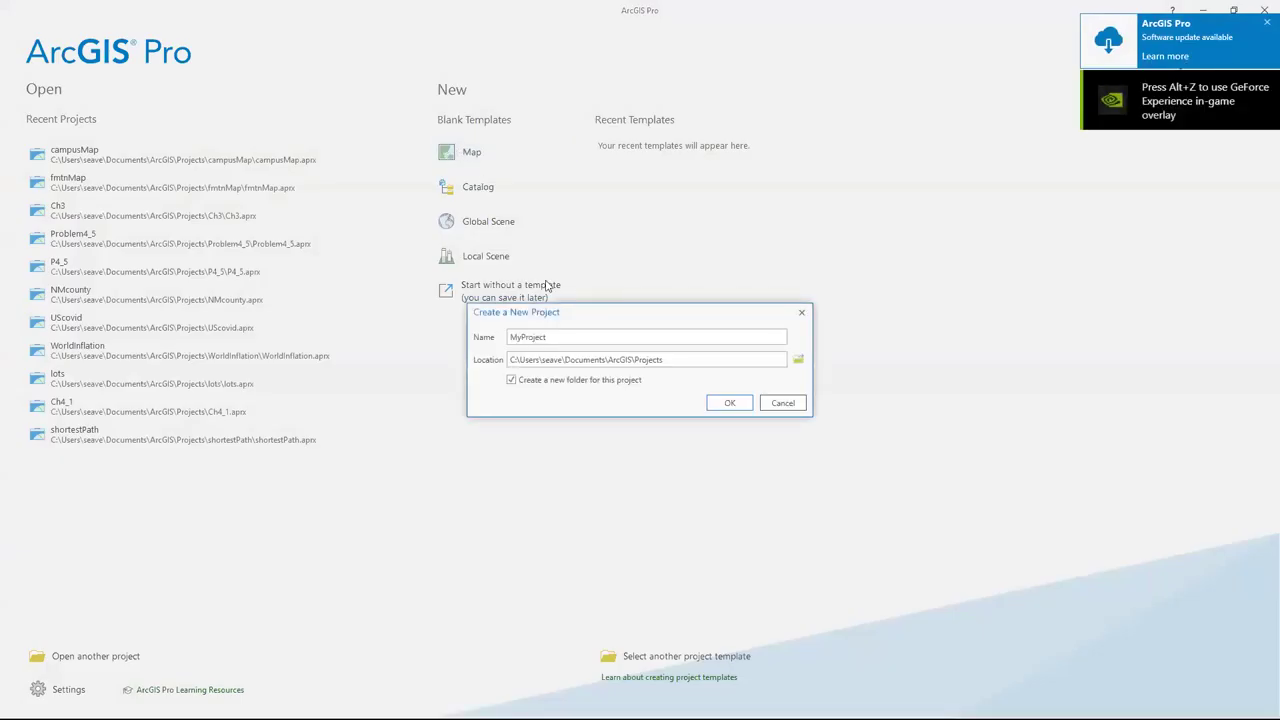
pyautogui.moveTo(561, 337); pyautogui.dragTo(489, 334)
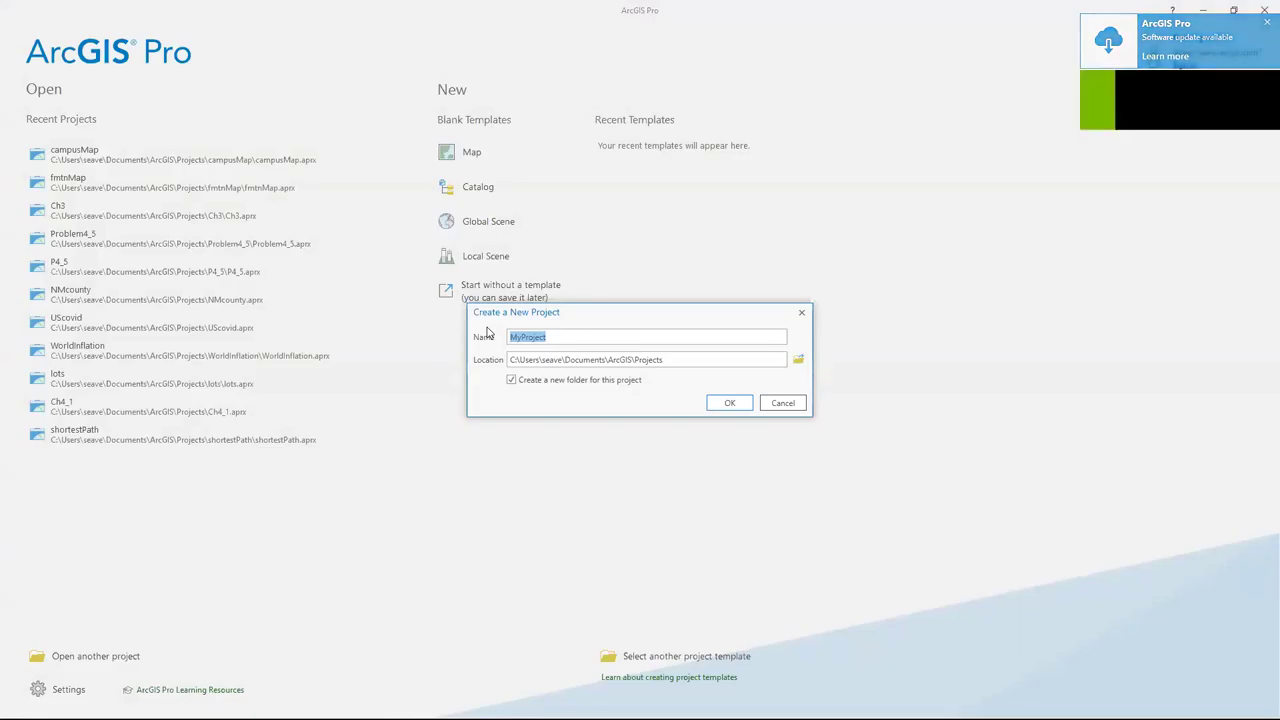
pyautogui.write('Civil')
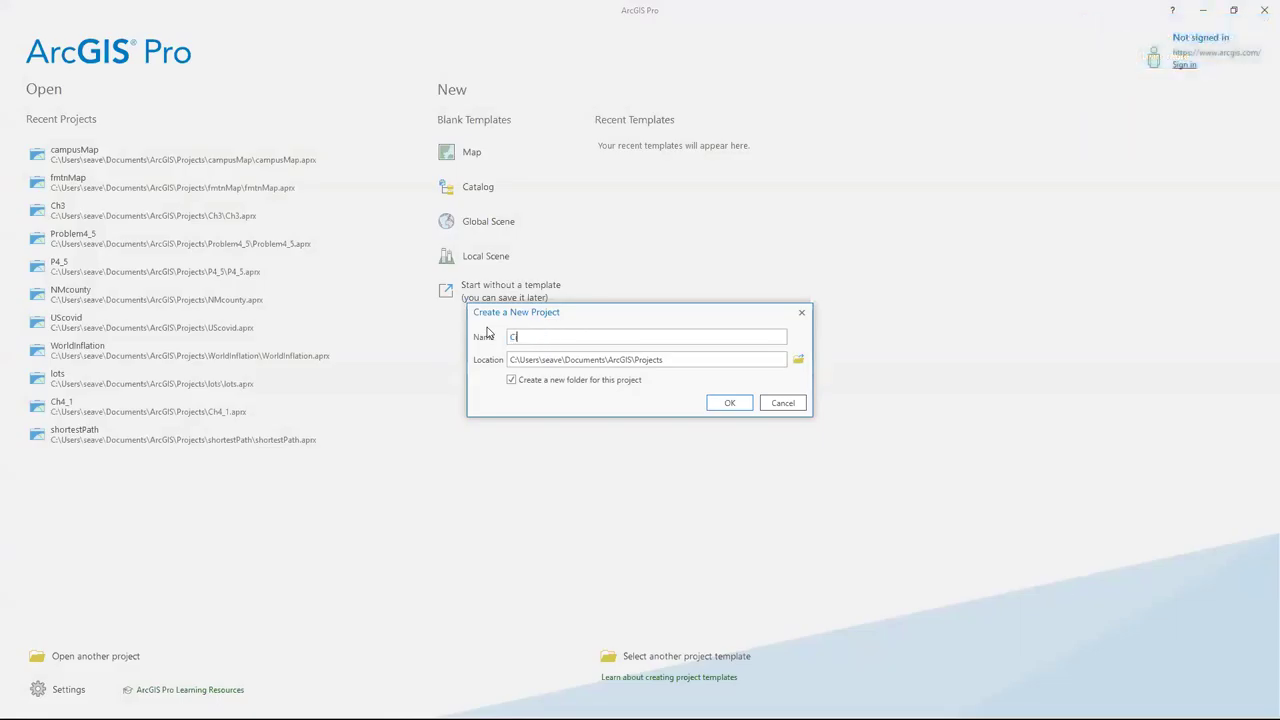
pyautogui.write('Ch5')
pyautogui.press('Return')
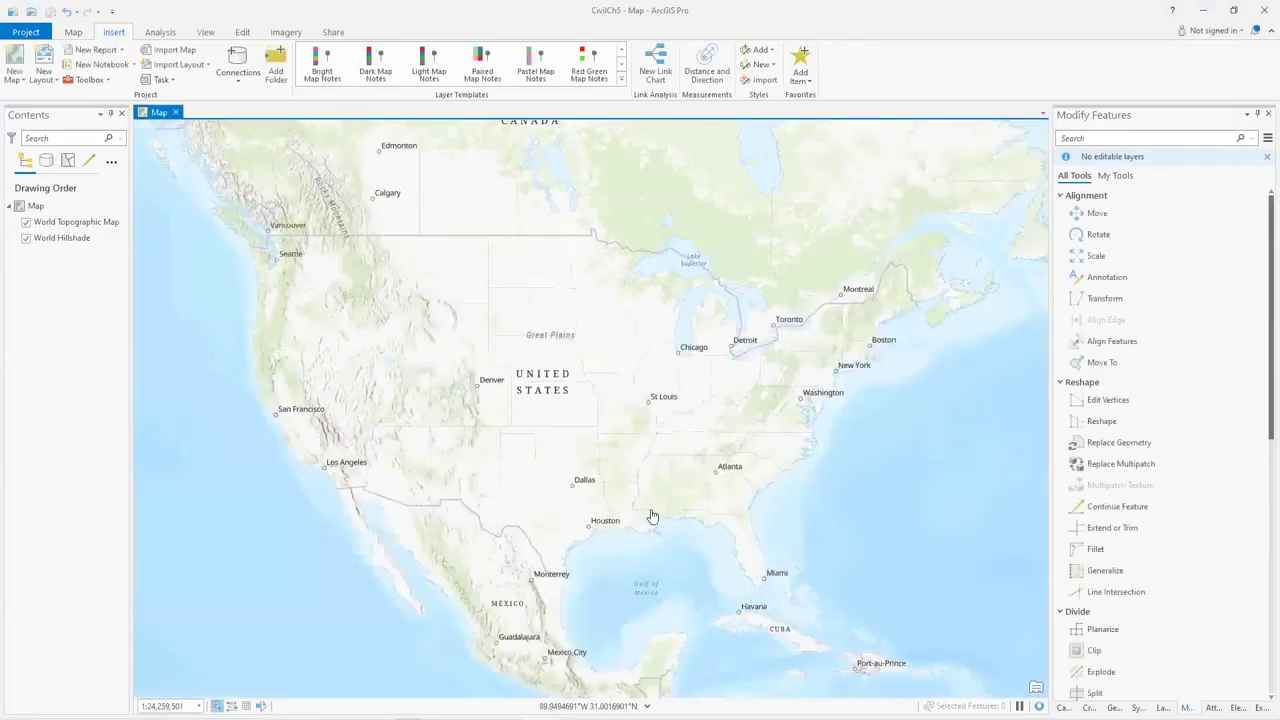
pyautogui.click(1064, 707)
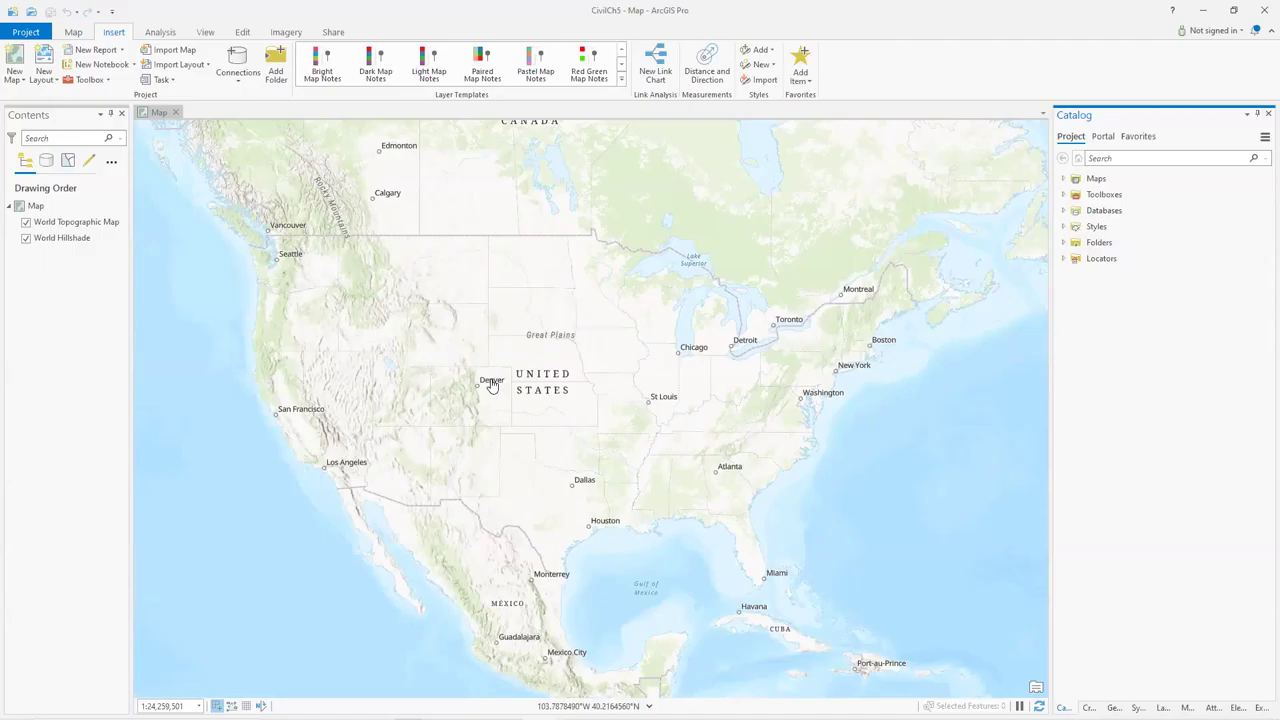
# Return to the browser and open the options of the downloaded USGS LPC NM Animas zip file.
pyautogui.click(1203, 10)
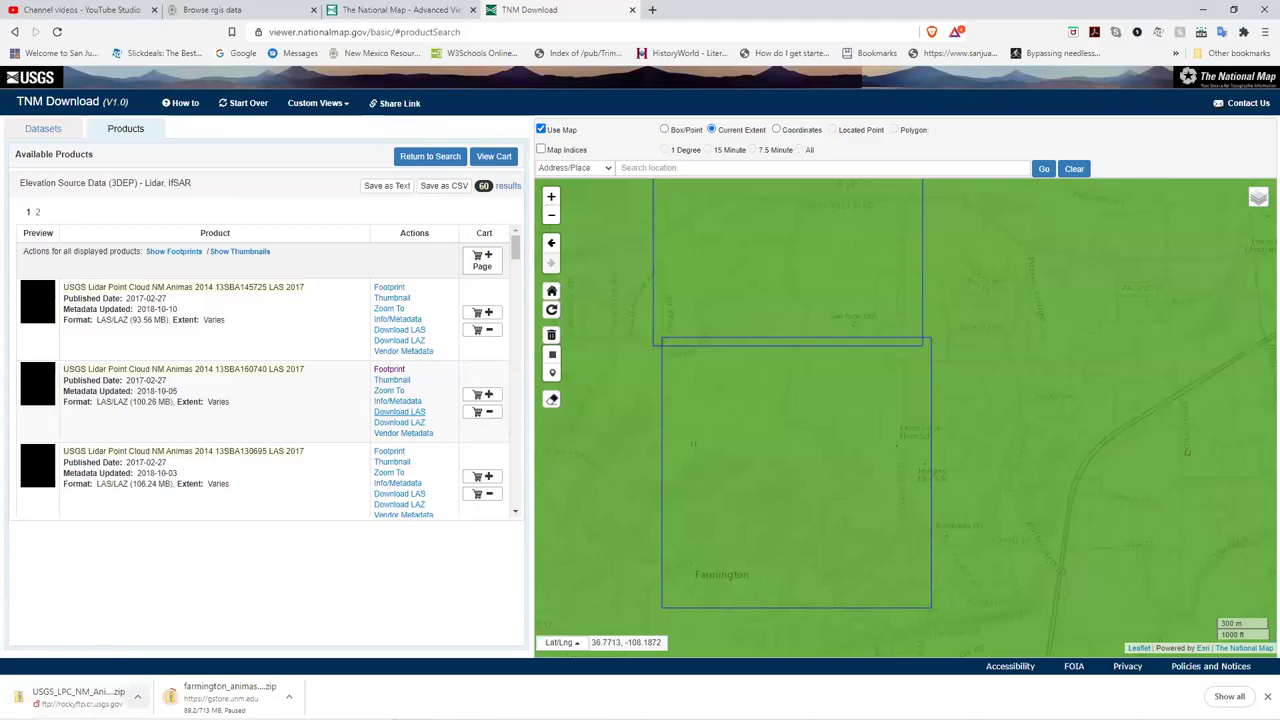
pyautogui.click(137, 697)
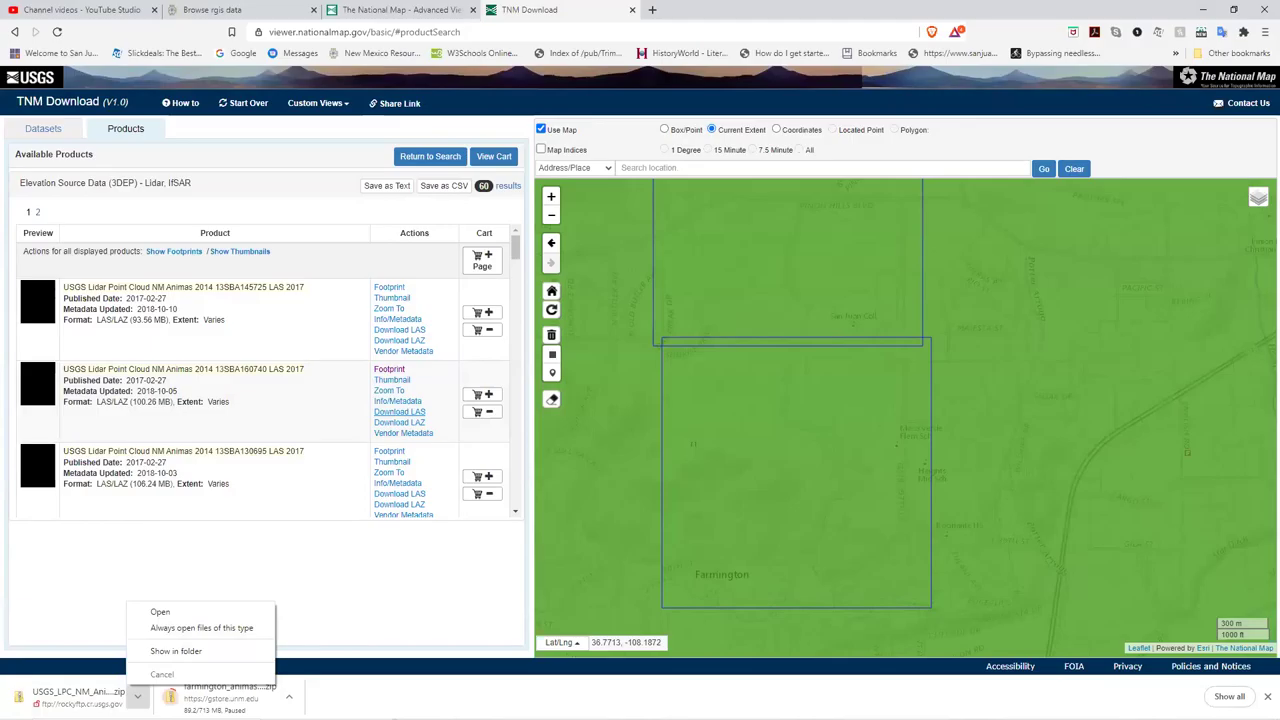
# Locate the downloaded USGS_LPC_NM_Animas_2014_13SBA160740_LAS_2017 zip in the Projects folder and move it into the CivilCh5 folder.
pyautogui.press('Escape')
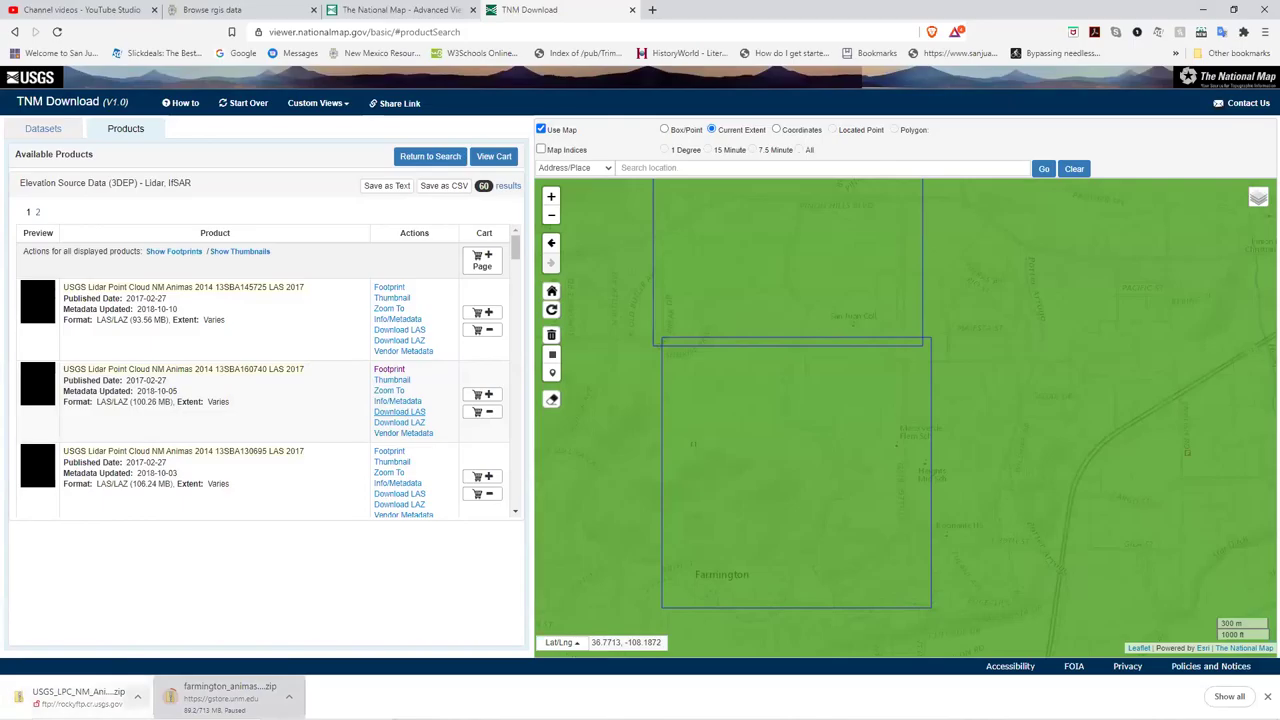
pyautogui.click(137, 697)
pyautogui.click(172, 651)
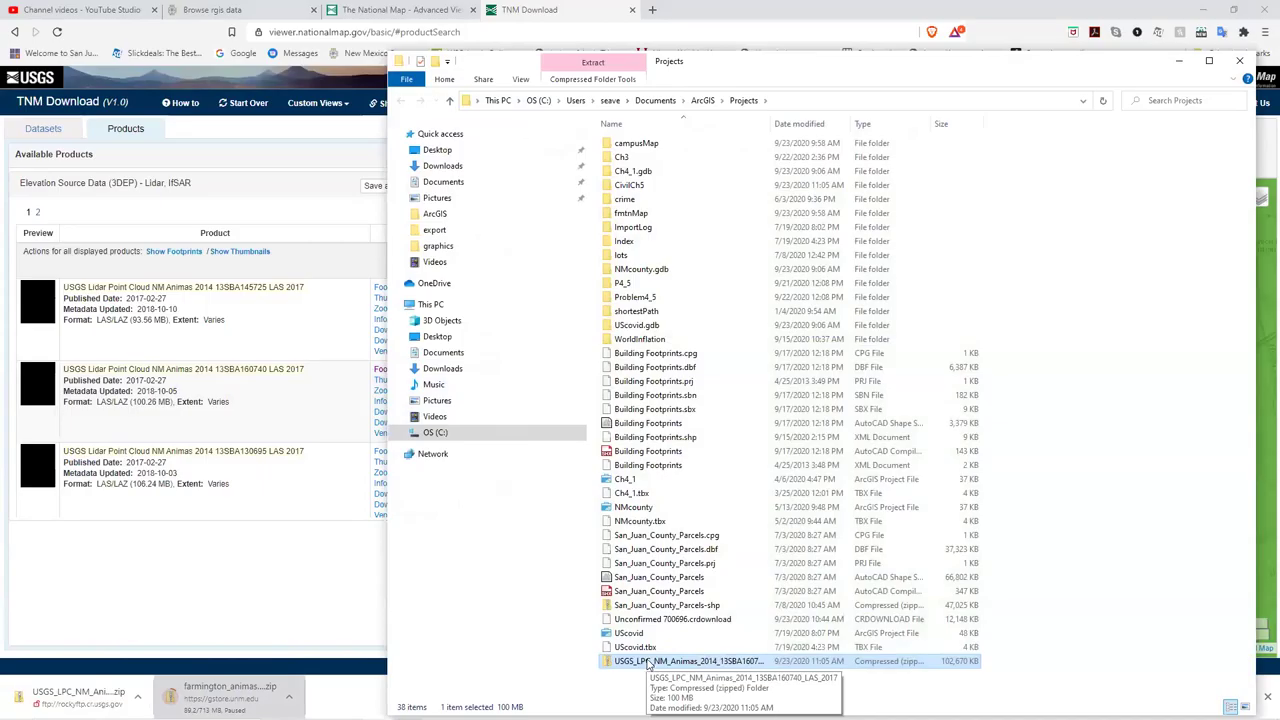
pyautogui.rightClick(648, 663)
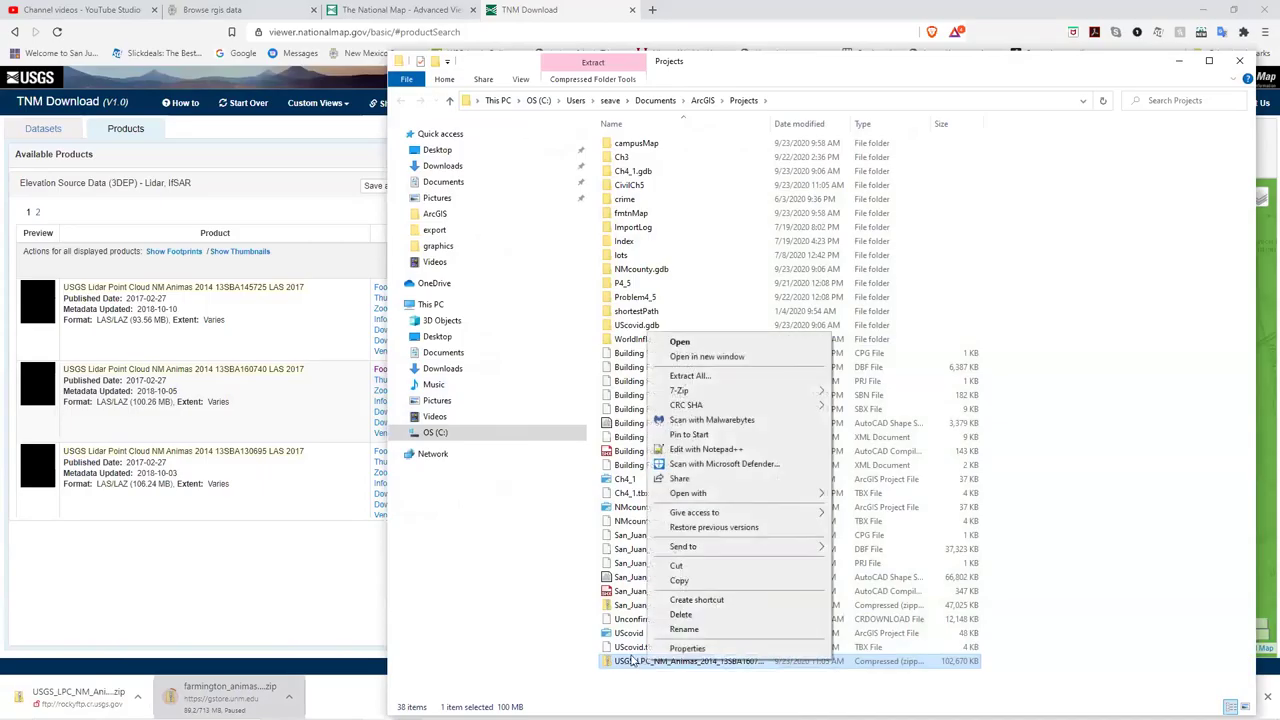
pyautogui.click(509, 659)
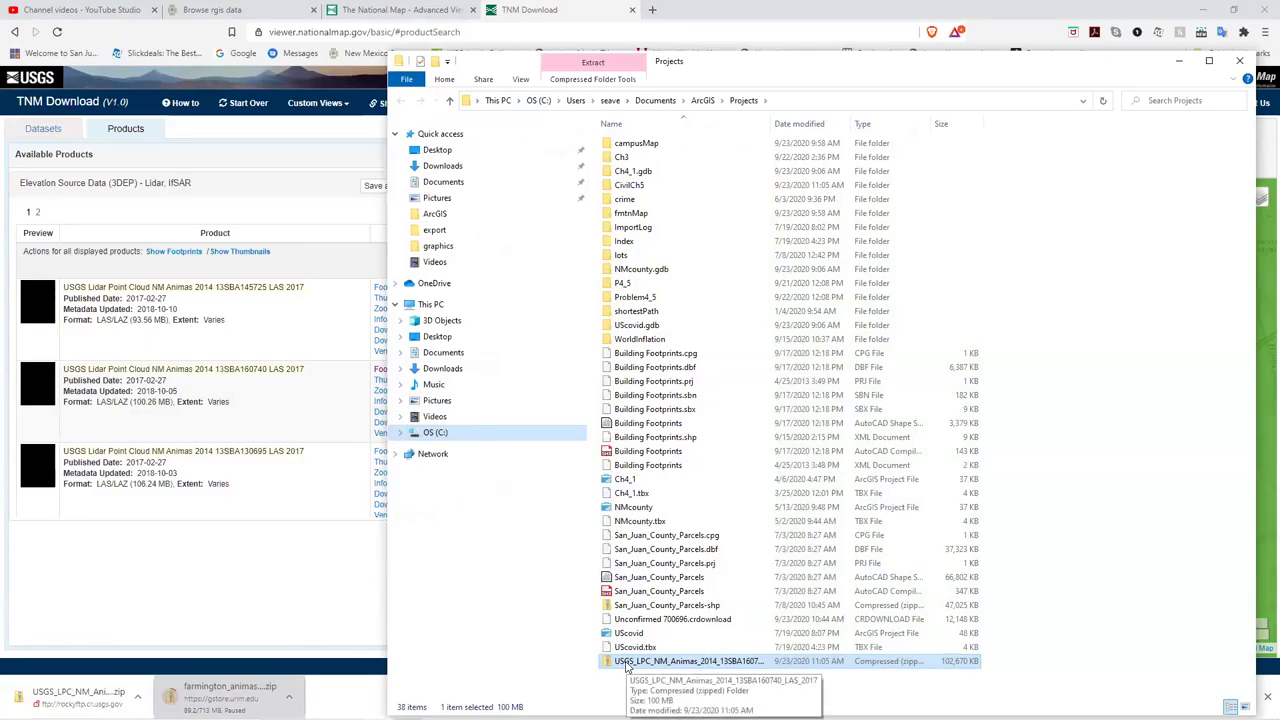
pyautogui.moveTo(627, 667); pyautogui.dragTo(665, 188)
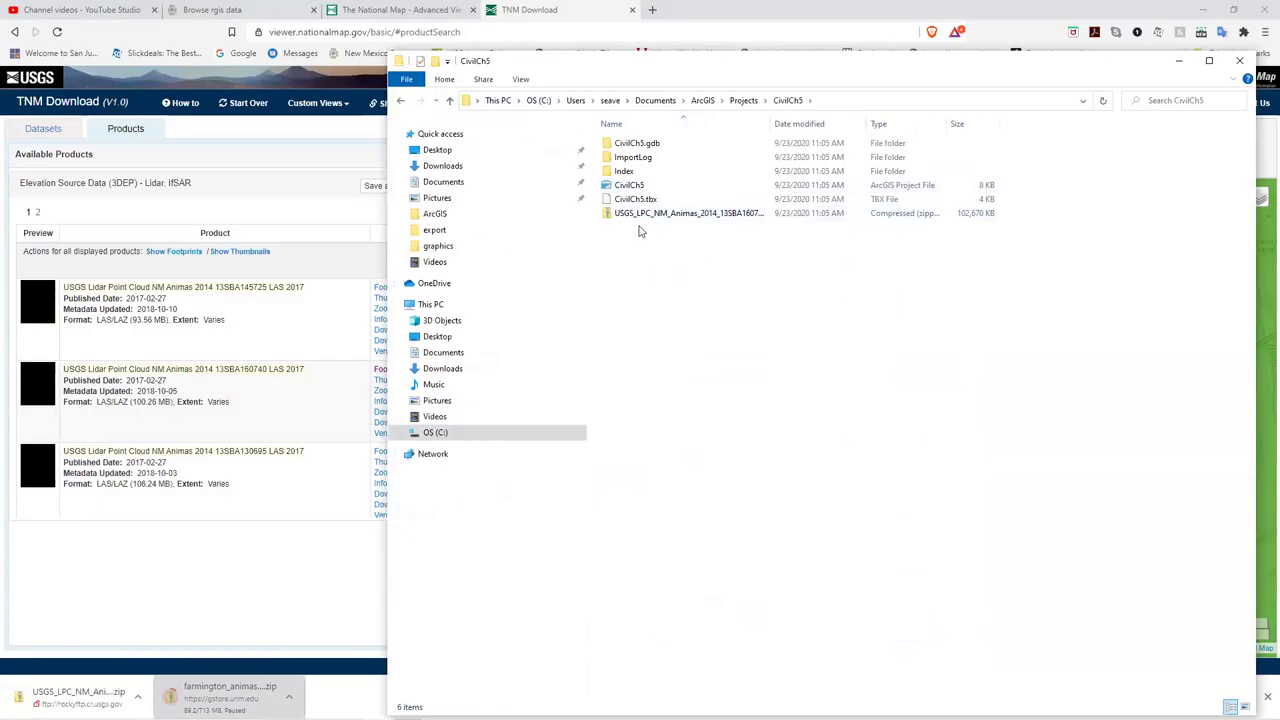
# Extract the USGS_LPC_NM_Animas_2014_13SBA160740_LAS_2017 zip directly into the CivilCh5 folder with 7-Zip.
pyautogui.rightClick(645, 217)
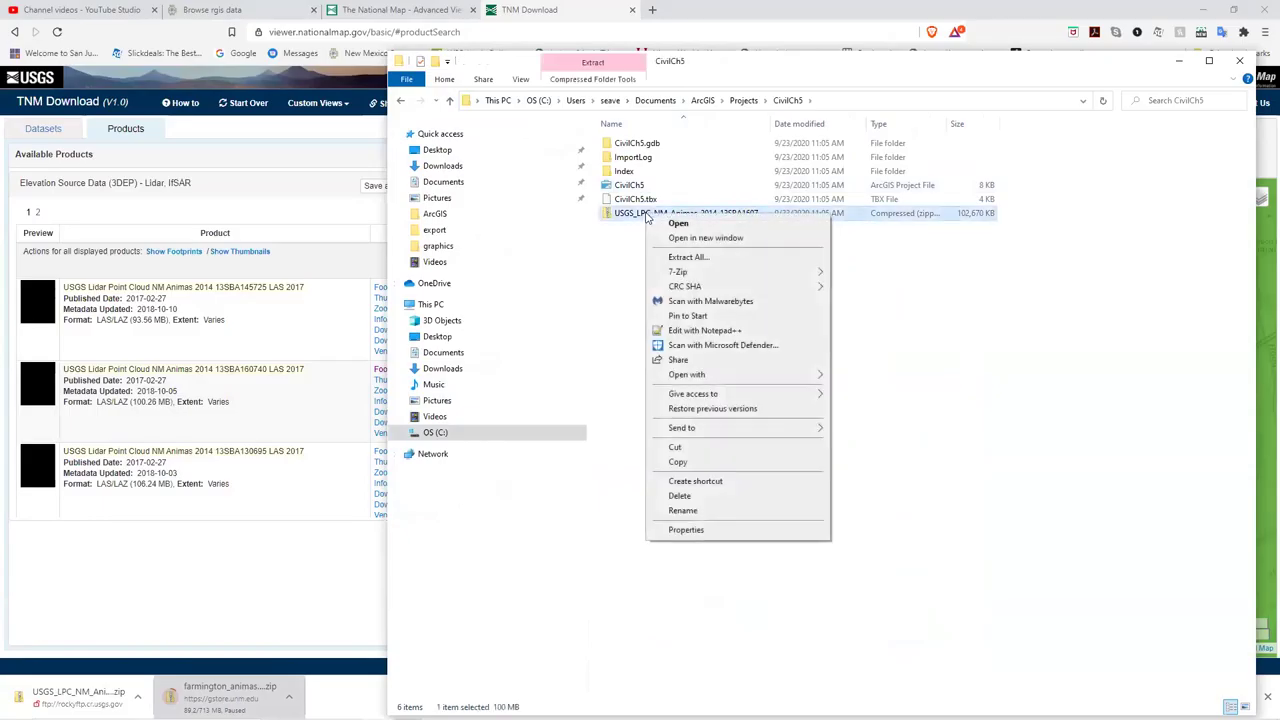
pyautogui.click(615, 258)
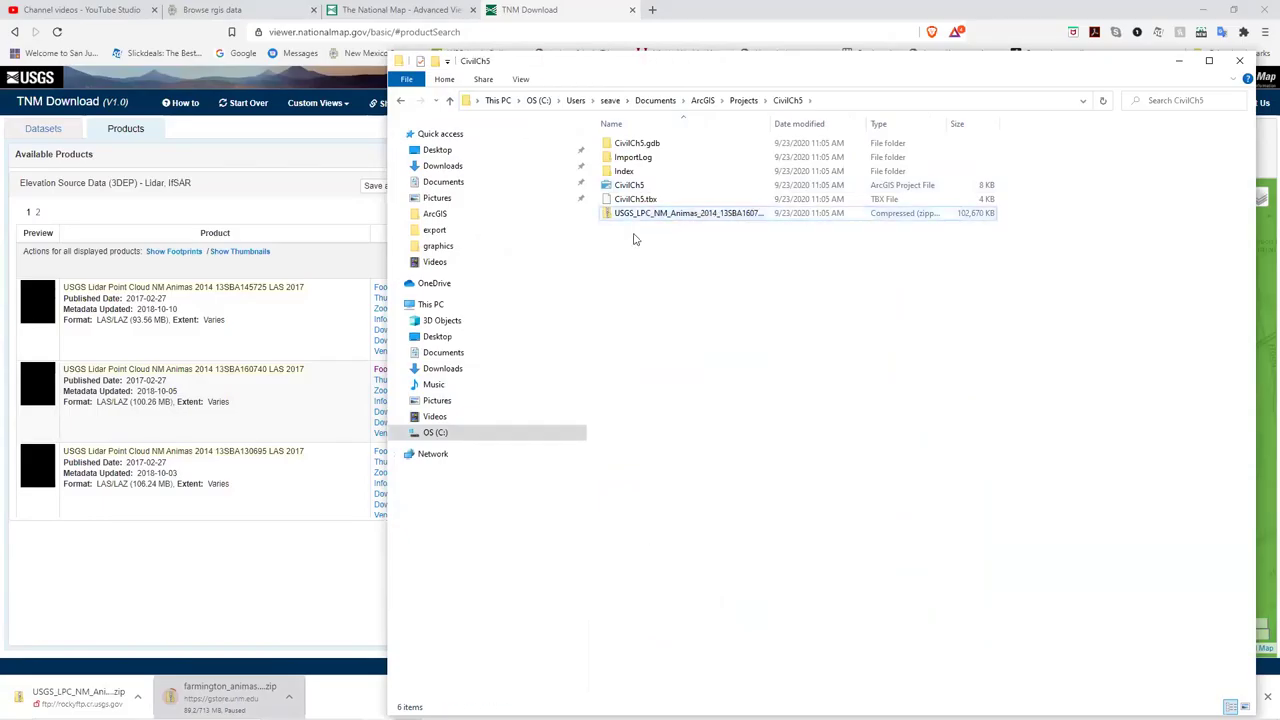
pyautogui.rightClick(696, 215)
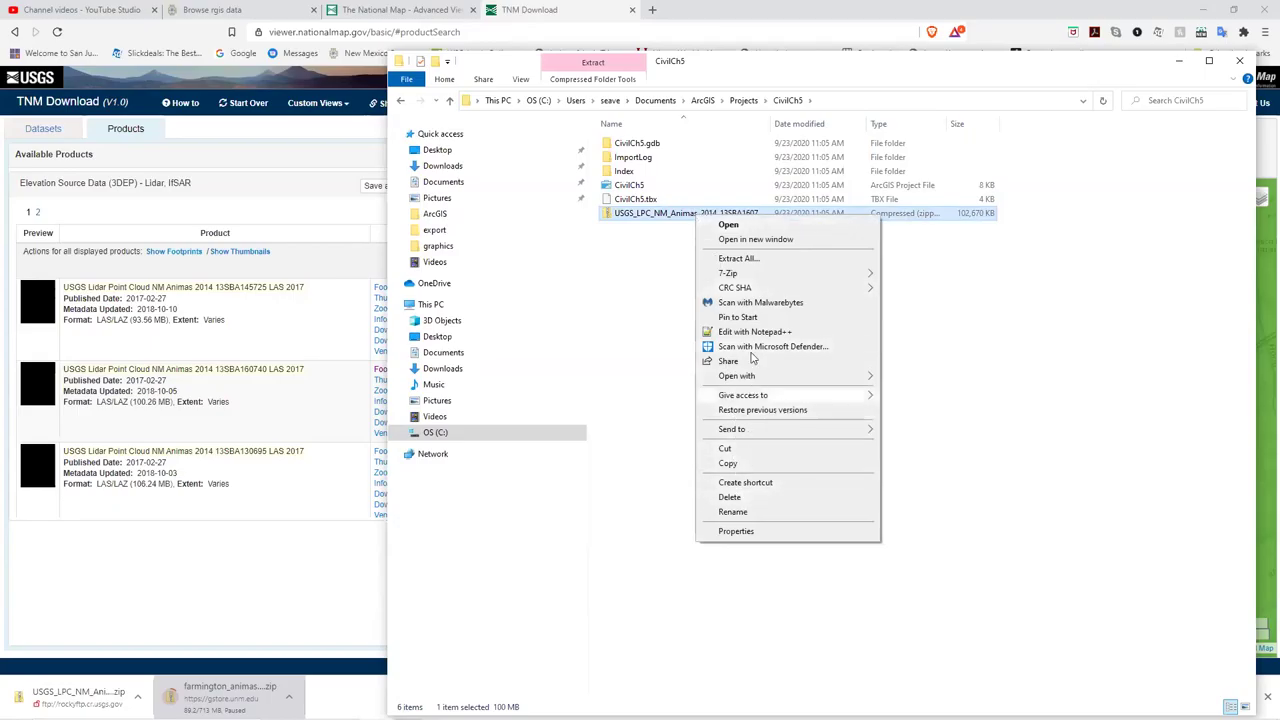
pyautogui.moveTo(816, 273)
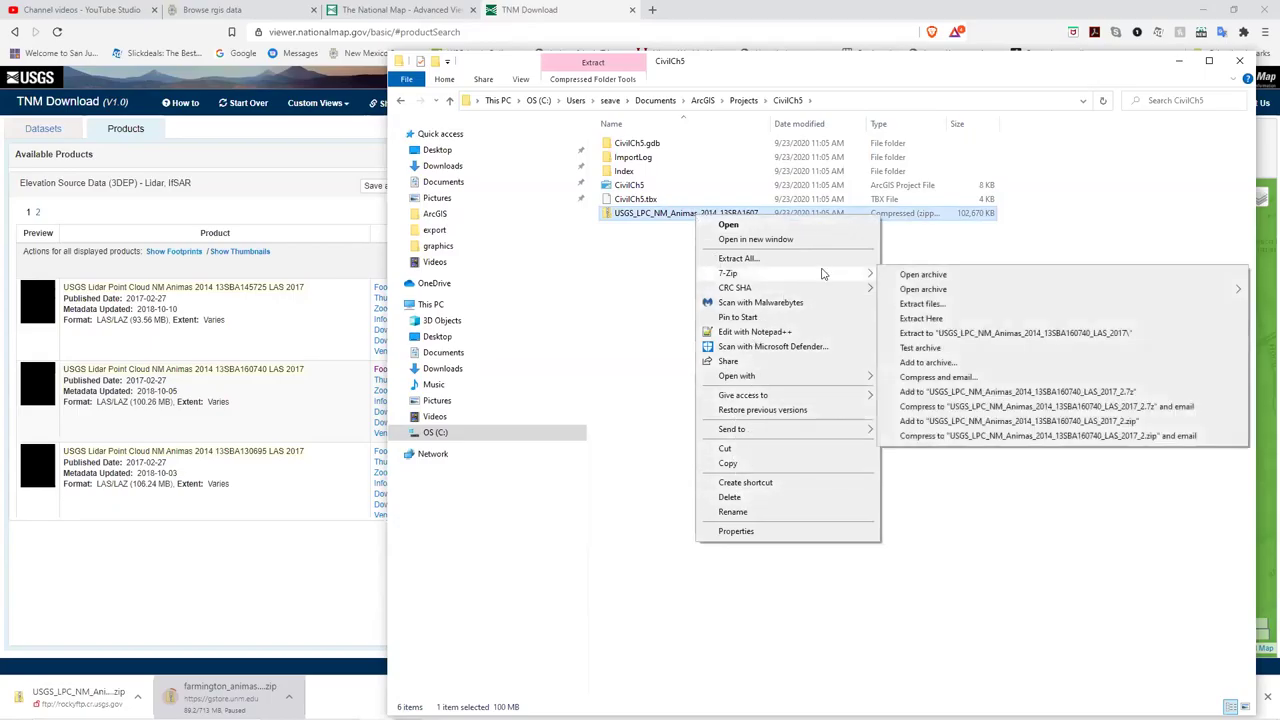
pyautogui.click(942, 318)
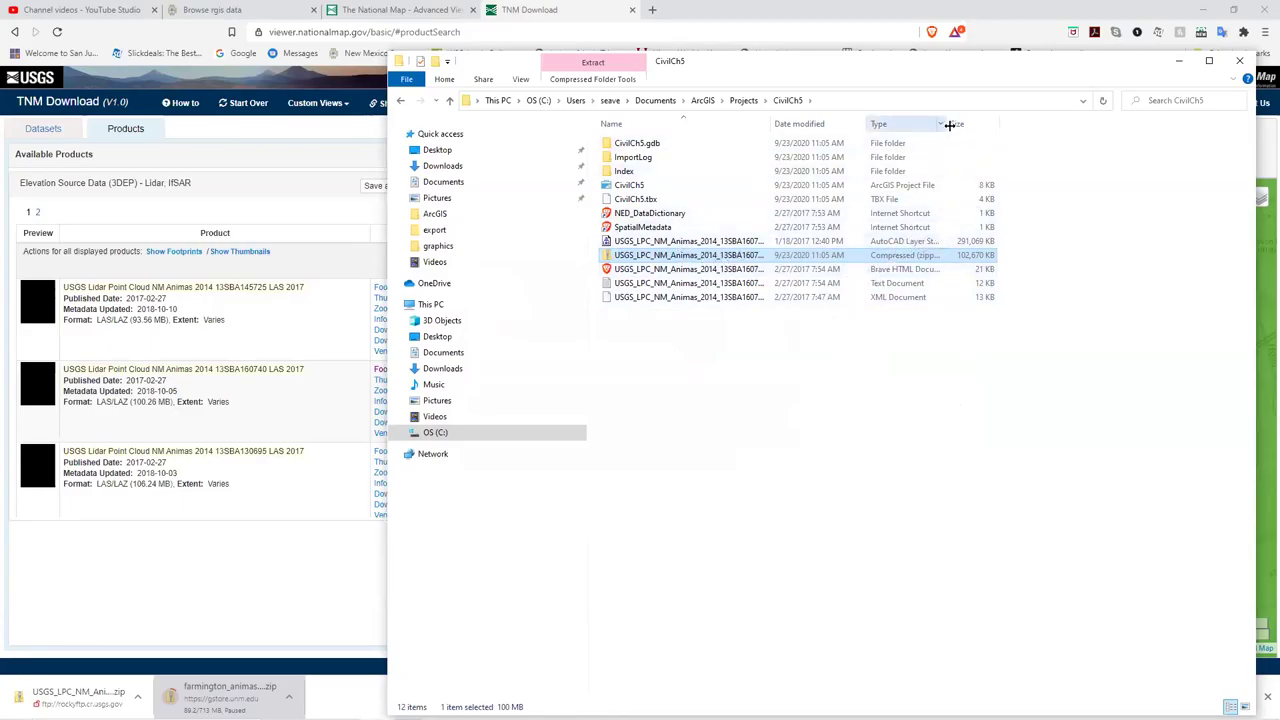
# Widen the Type and Name columns to read the extracted files' full names and types, and close the folder window.
pyautogui.moveTo(948, 126); pyautogui.dragTo(997, 126)
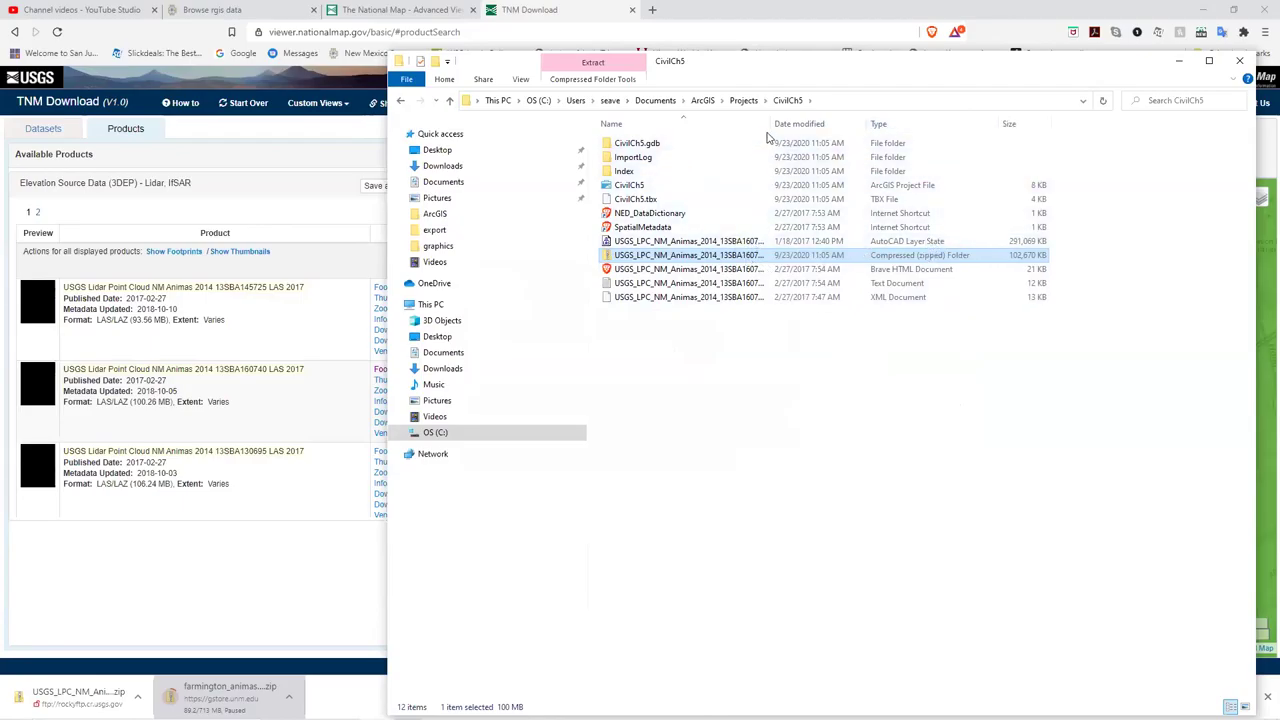
pyautogui.moveTo(773, 122); pyautogui.dragTo(846, 123)
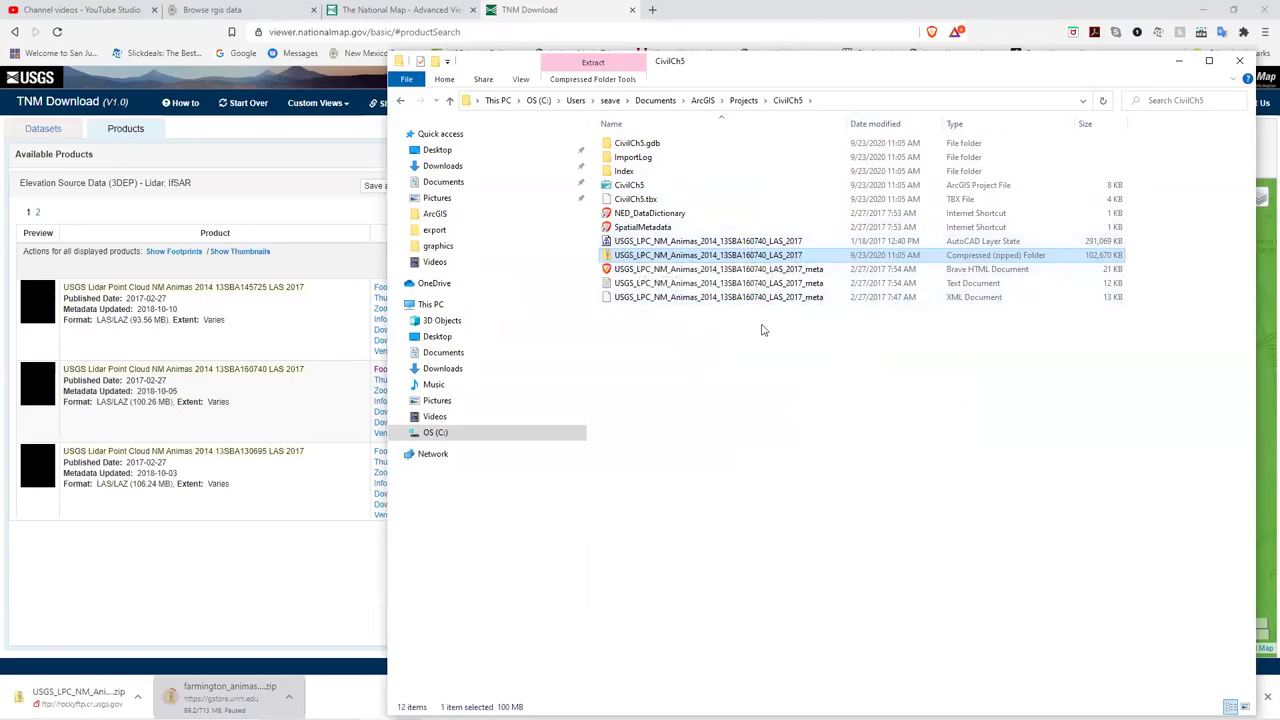
pyautogui.click(1239, 61)
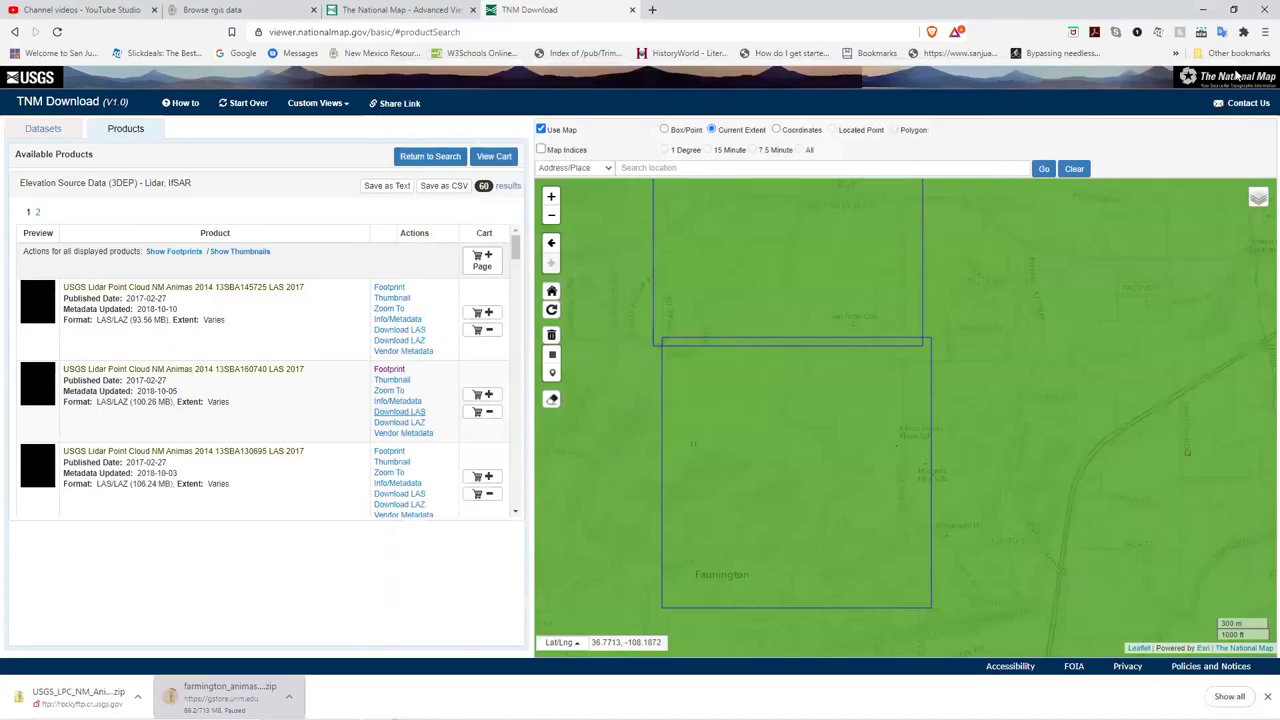
# Switch to ArcGIS Pro and add USGS_LPC_NM_Animas_2014_13SBA160740_LAS_2017.las from the CivilCh5 project folder to the map.
pyautogui.click(529, 707)
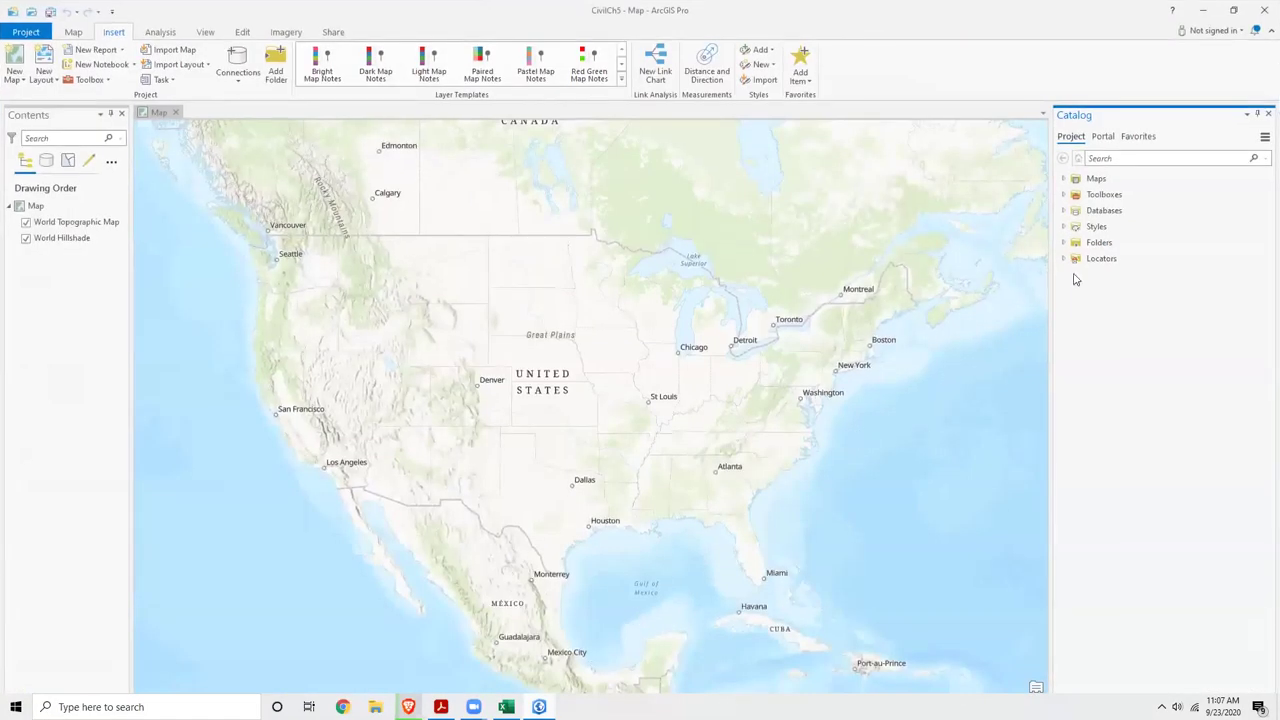
pyautogui.click(1064, 244)
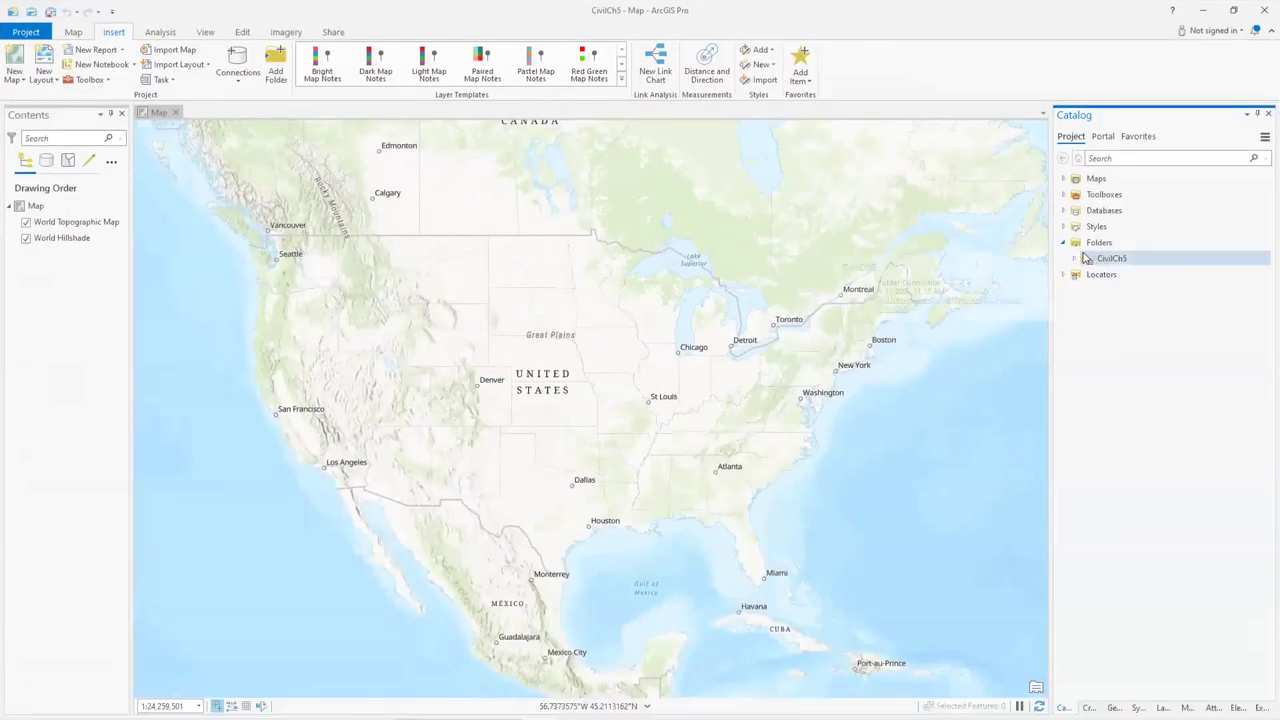
pyautogui.click(1075, 260)
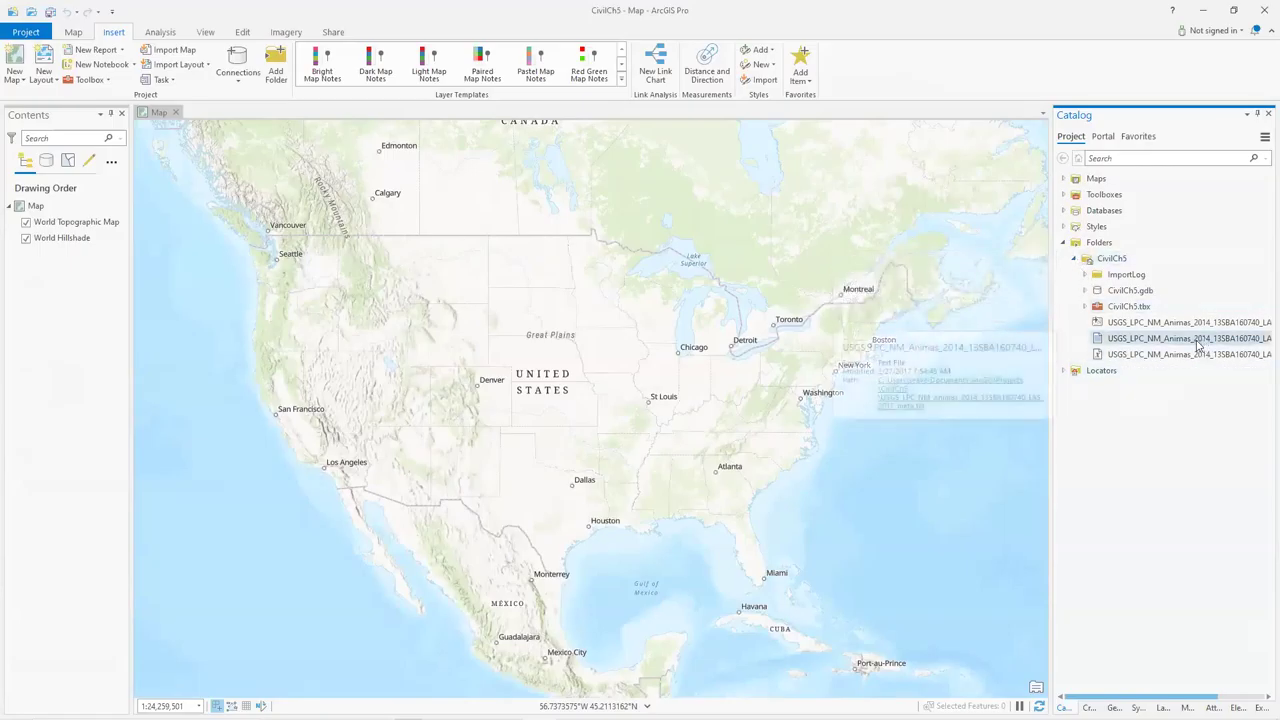
pyautogui.moveTo(1049, 448); pyautogui.dragTo(953, 448)
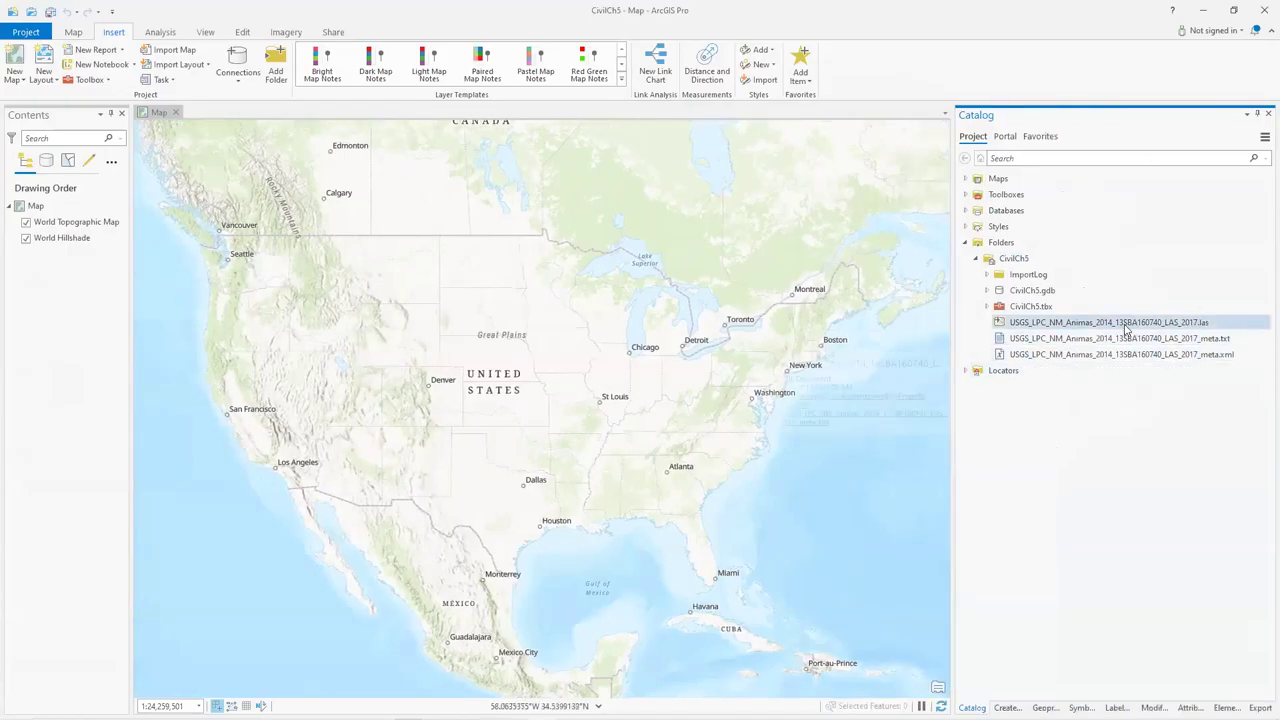
pyautogui.moveTo(1125, 326)
pyautogui.moveTo(1125, 326); pyautogui.dragTo(765, 310)
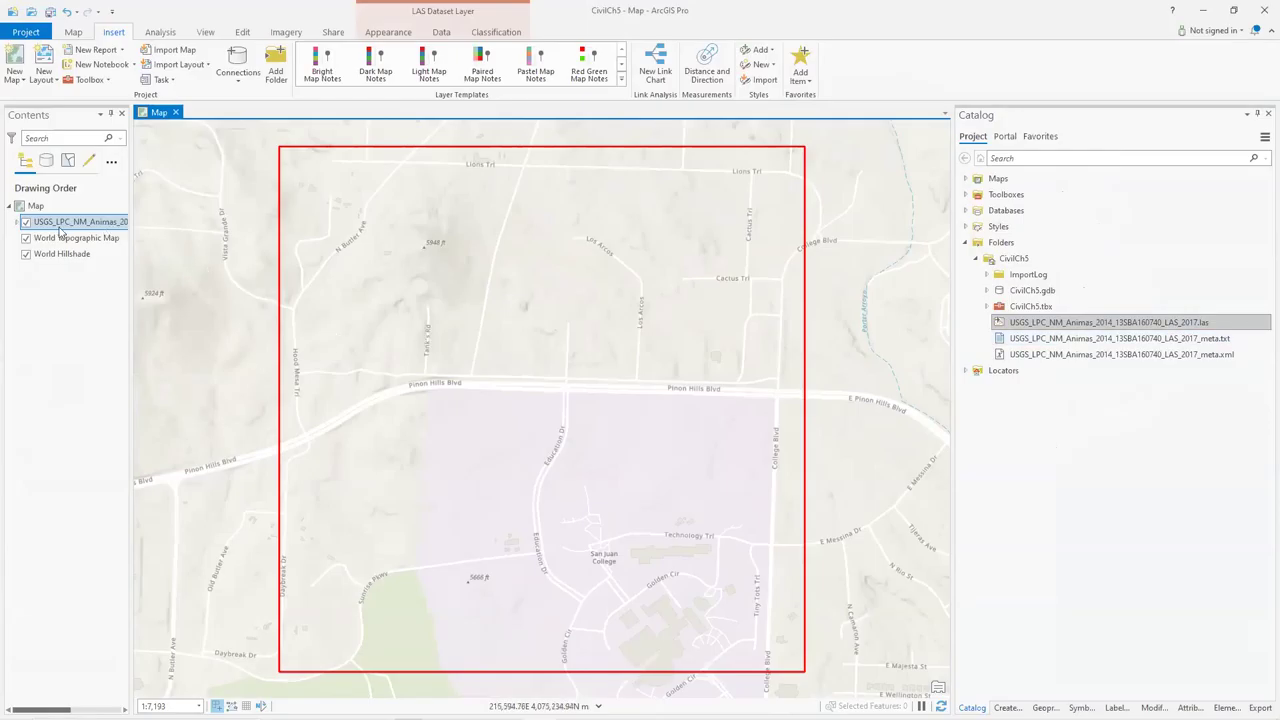
# Expand the LAS layer's legend and inspect the elevation and other attributes of a lidar point near the tile's west edge.
pyautogui.click(16, 222)
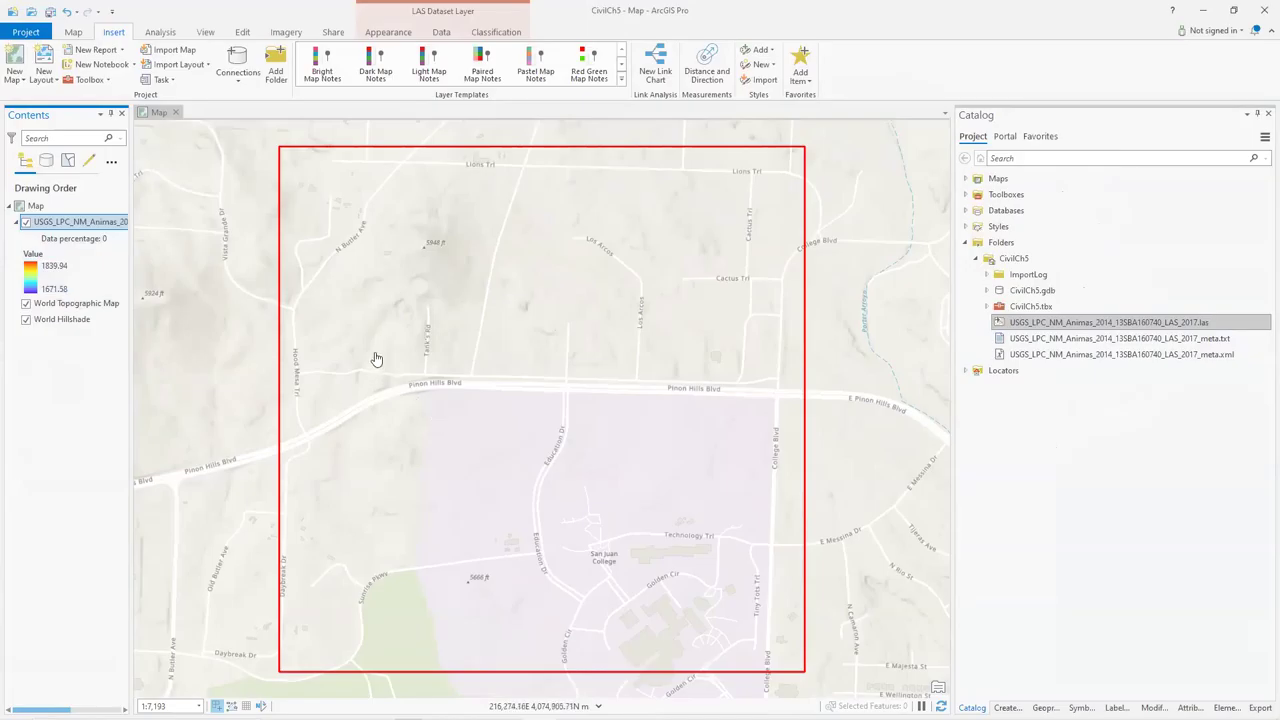
pyautogui.scroll(10, 290, 359)
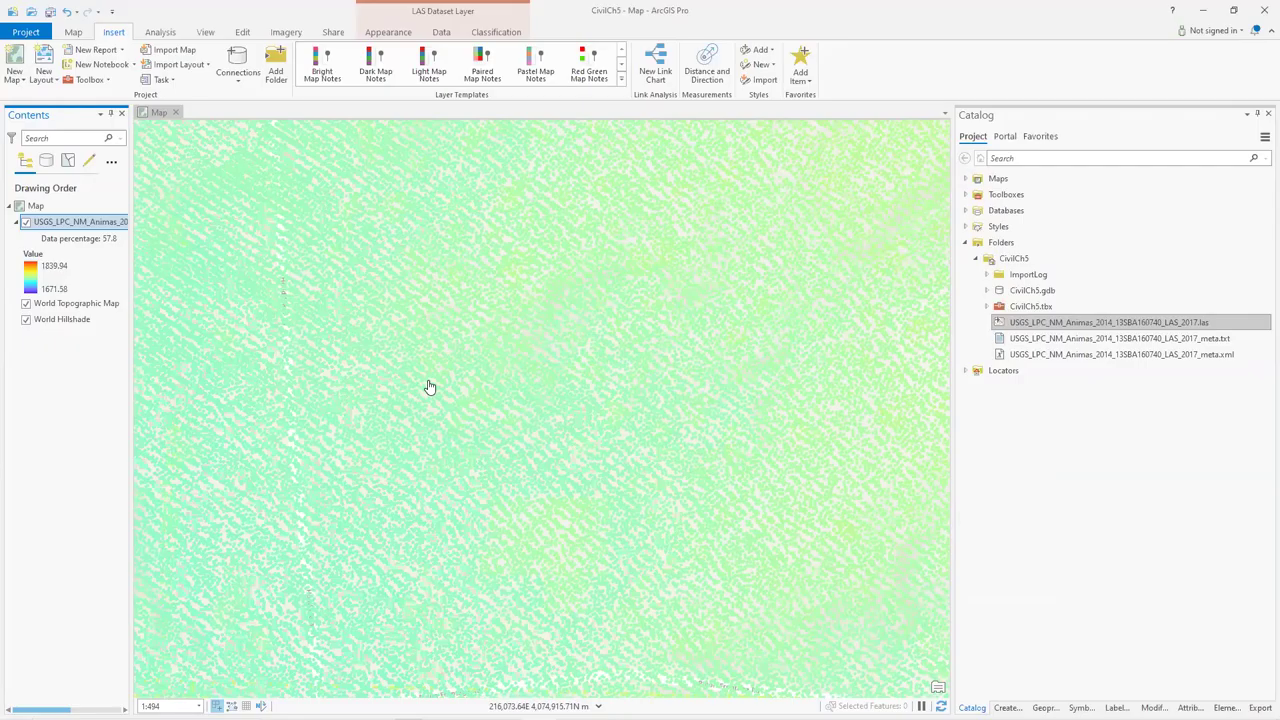
pyautogui.click(424, 377)
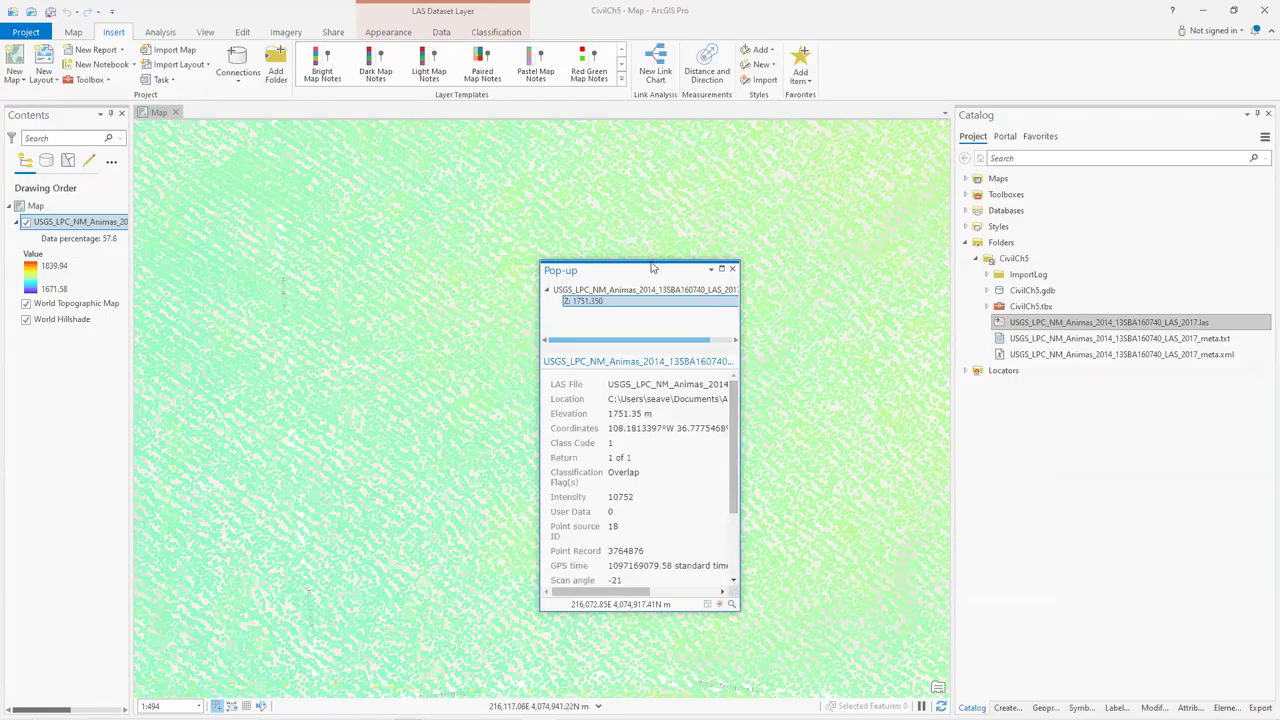
pyautogui.moveTo(650, 258); pyautogui.dragTo(650, 144)
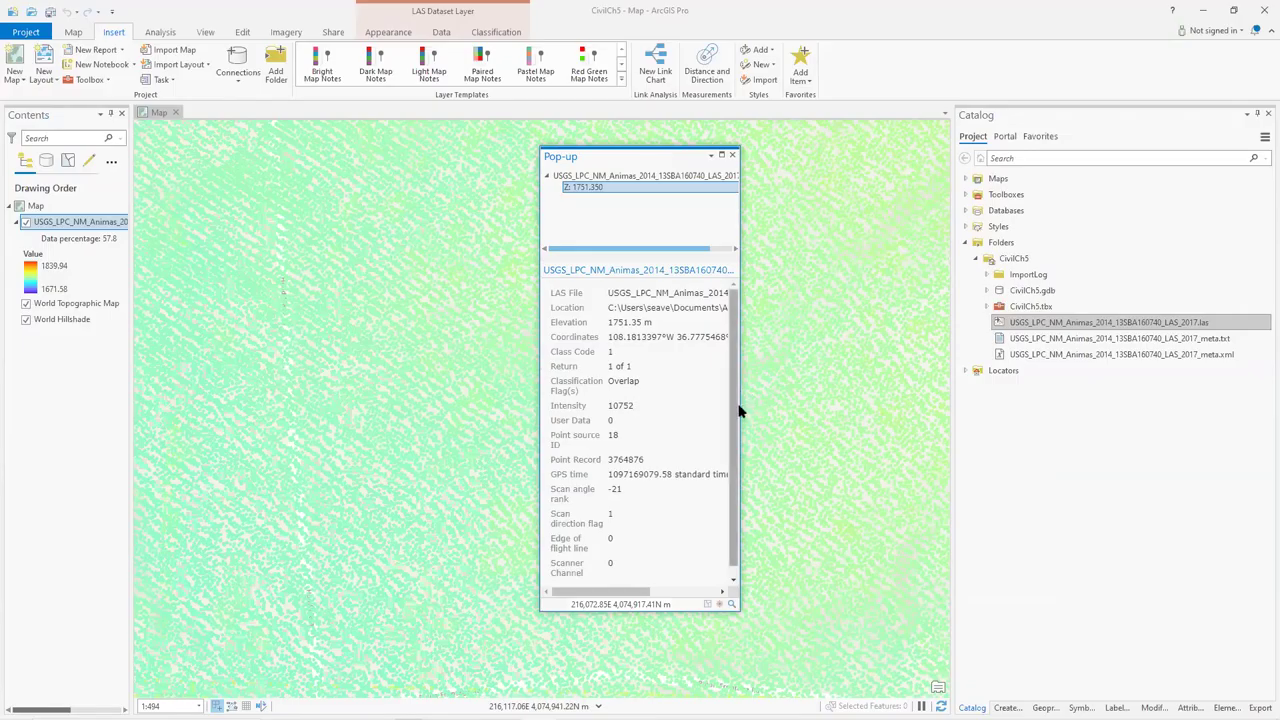
pyautogui.moveTo(740, 405); pyautogui.dragTo(903, 432)
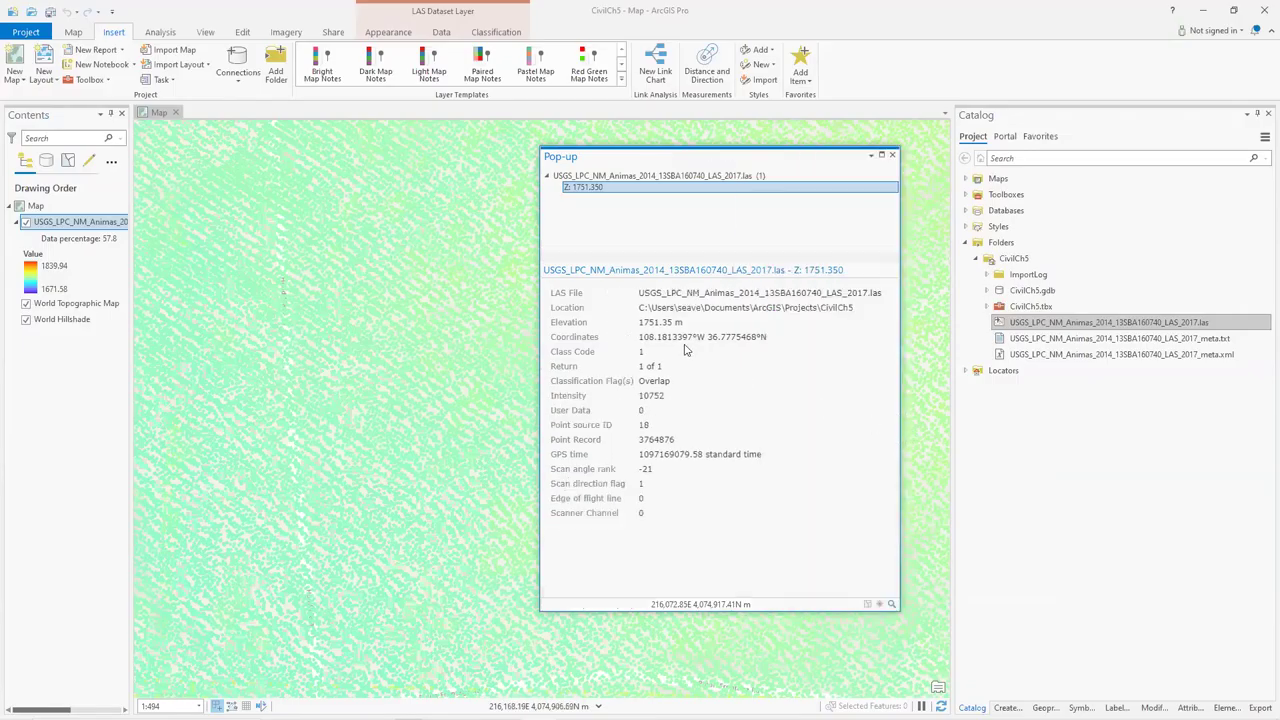
pyautogui.moveTo(684, 324); pyautogui.dragTo(636, 330)
pyautogui.click(892, 155)
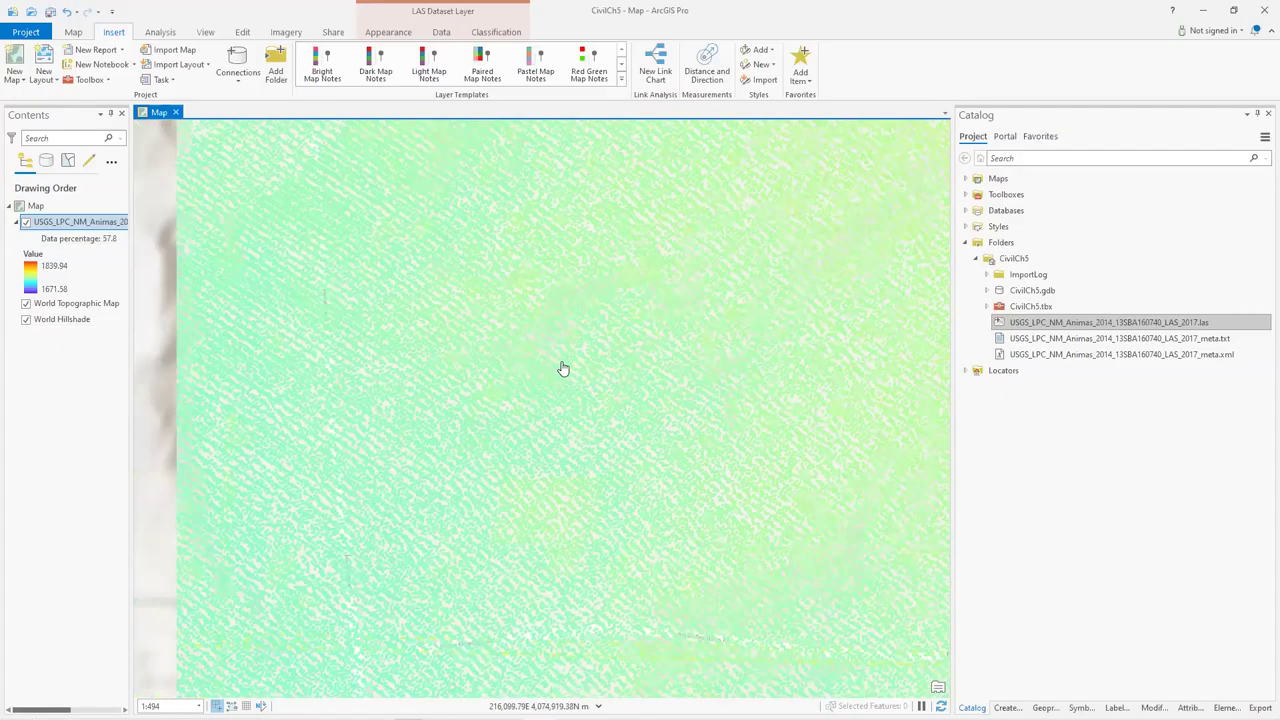
# Examine the point cloud's elevation colours across the tile and inspect the attributes of a point on the orange high spot.
pyautogui.scroll(-1, 563, 369)
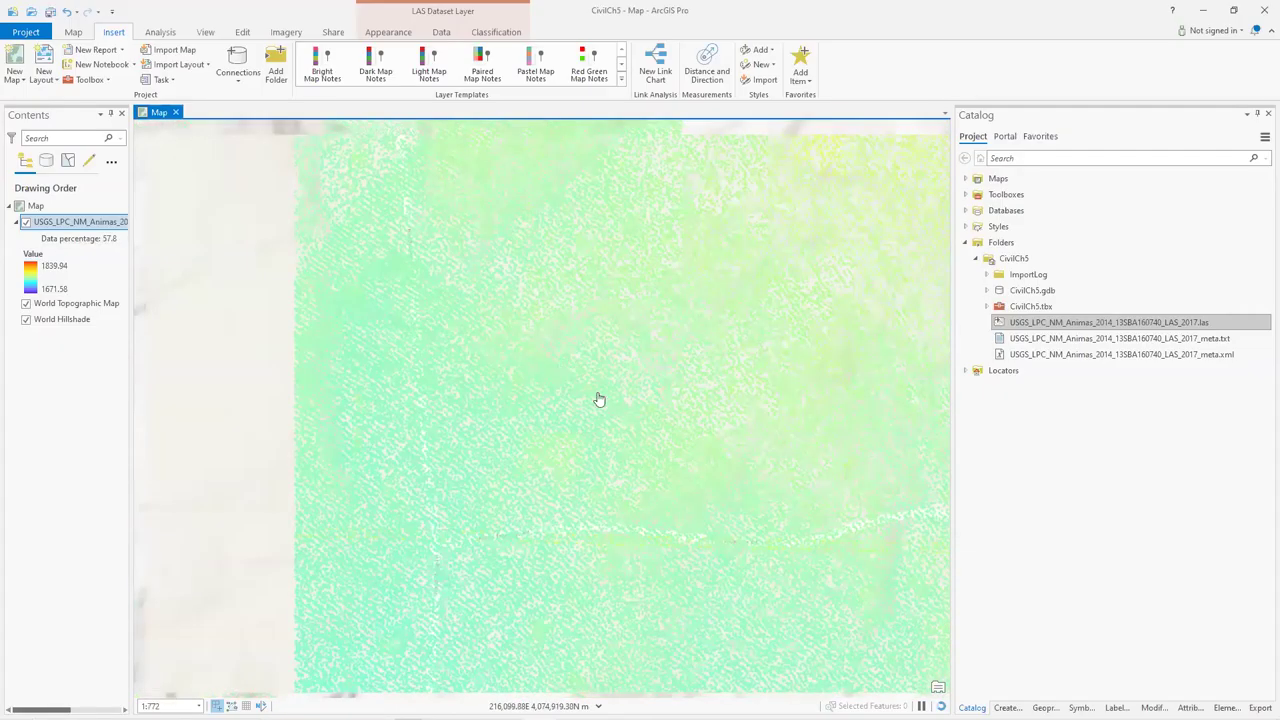
pyautogui.scroll(-3, 760, 430)
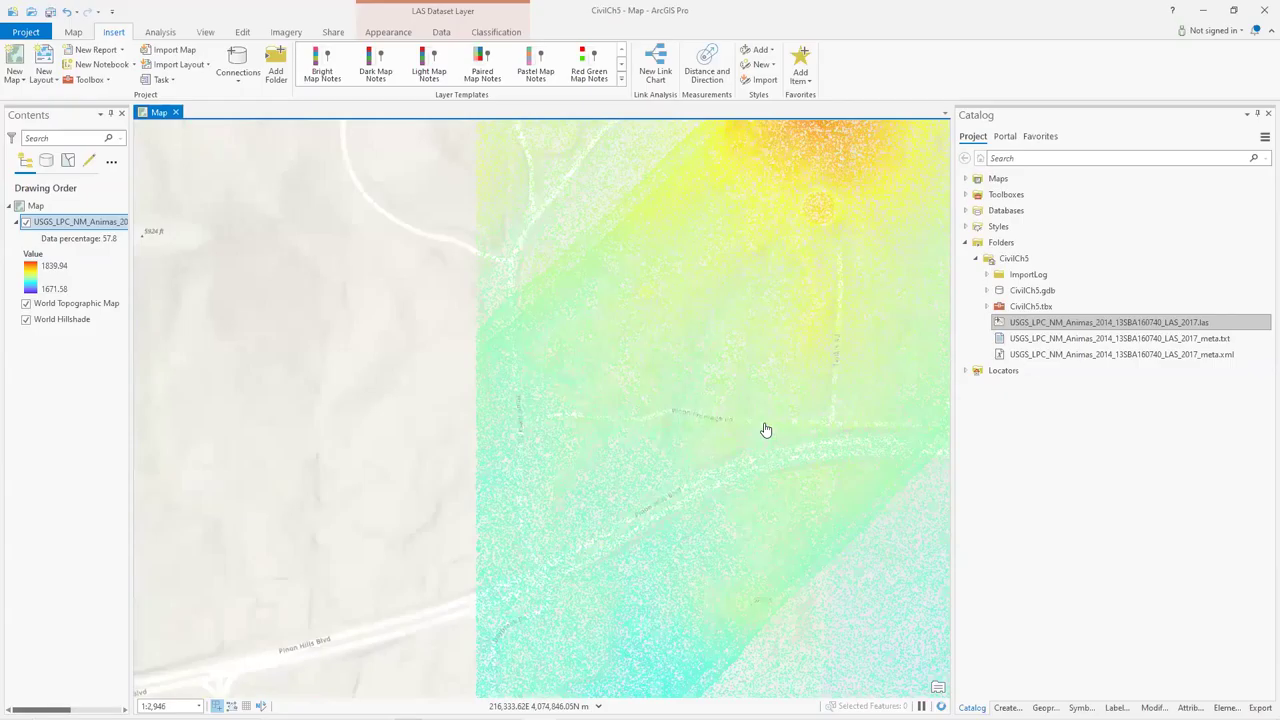
pyautogui.scroll(-2, 791, 435)
pyautogui.moveTo(580, 409); pyautogui.dragTo(409, 382)
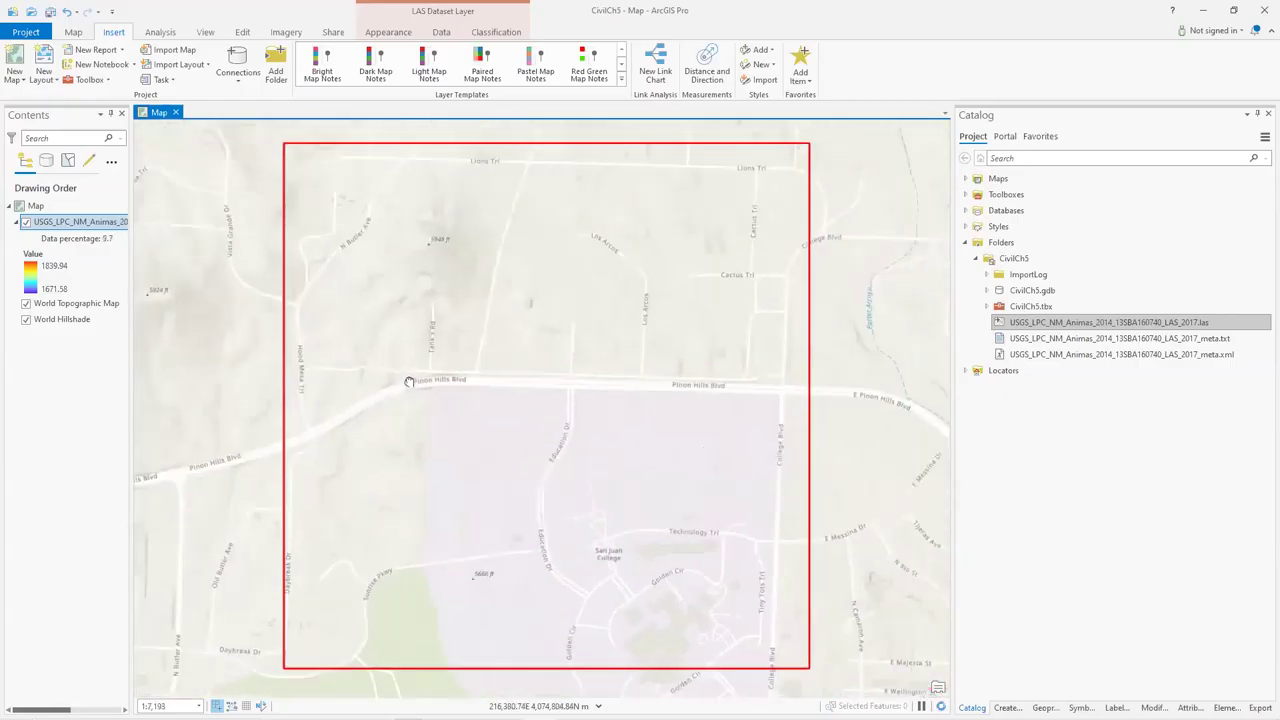
pyautogui.scroll(3, 443, 389)
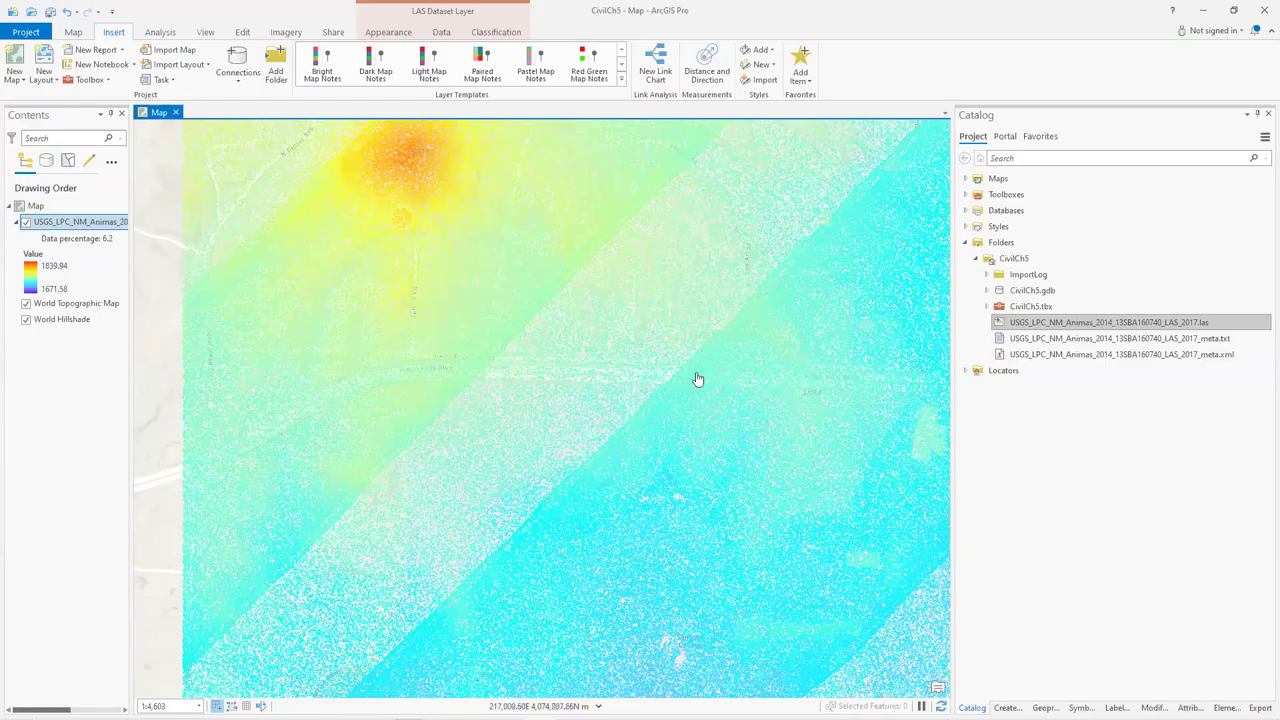
pyautogui.click(400, 161)
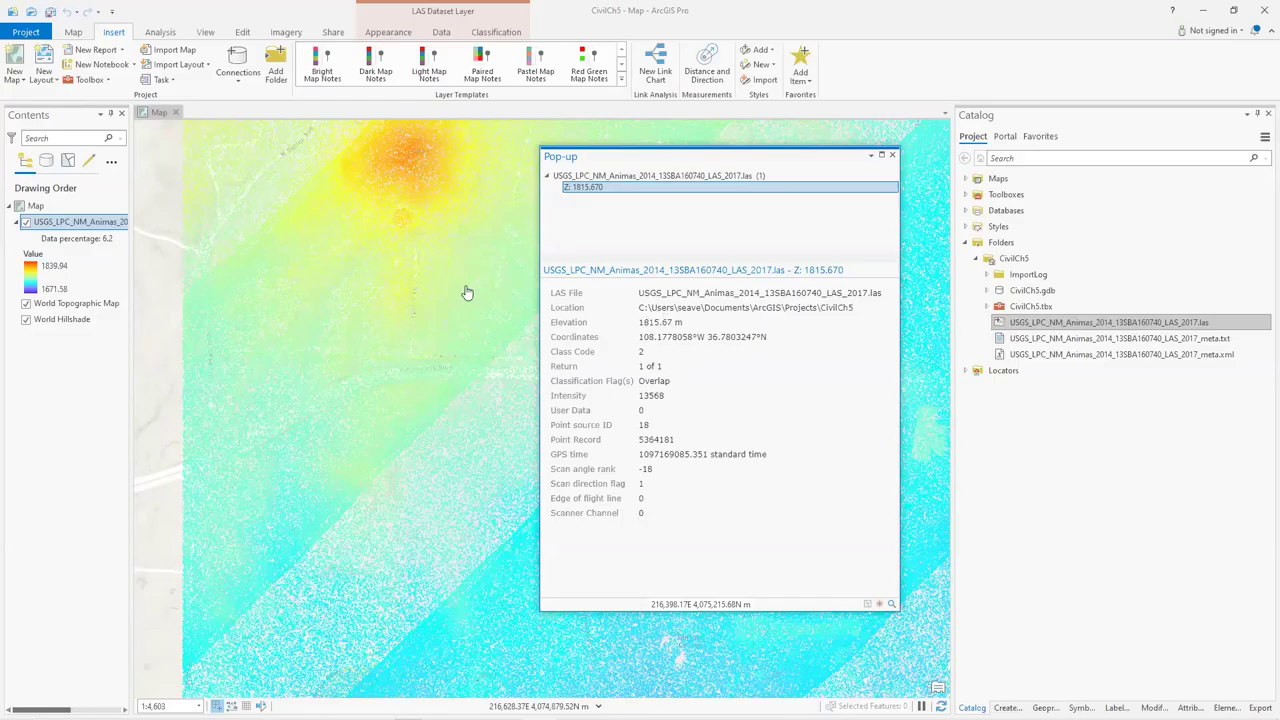
pyautogui.click(894, 155)
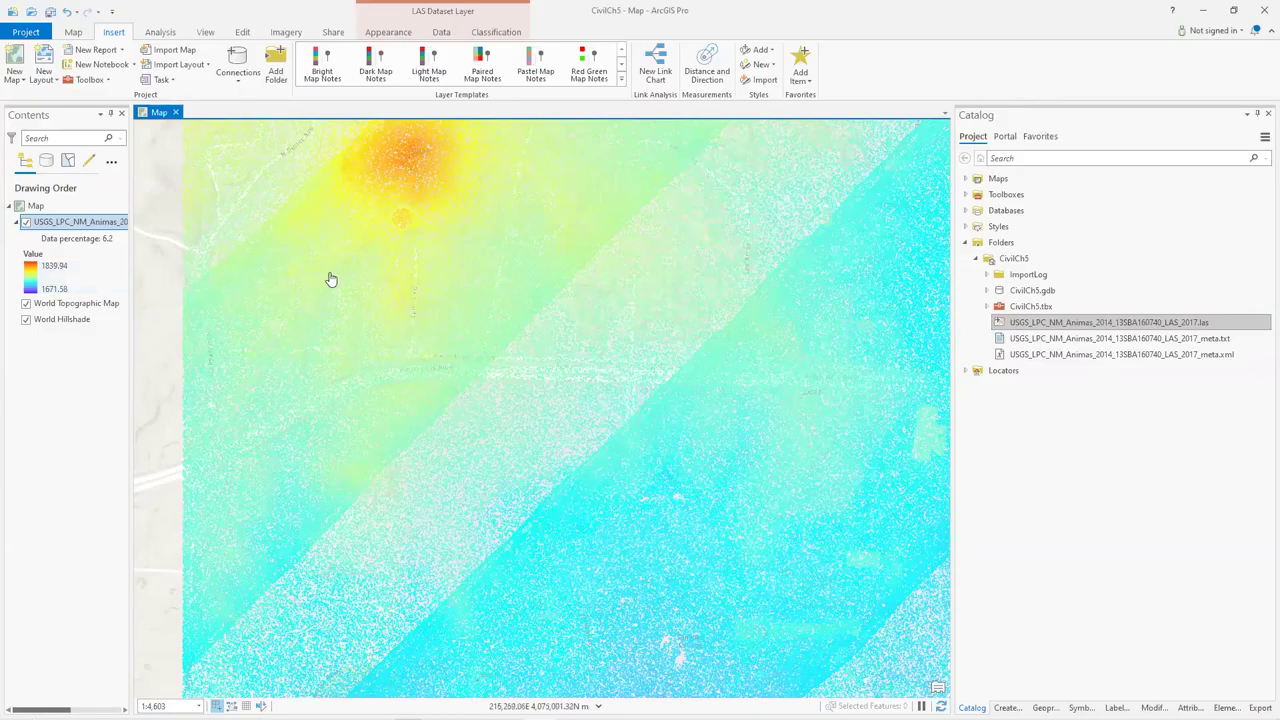
# Open the LAS layer's properties in an enlarged dialog and review its LAS filter and elevation settings.
pyautogui.rightClick(54, 224)
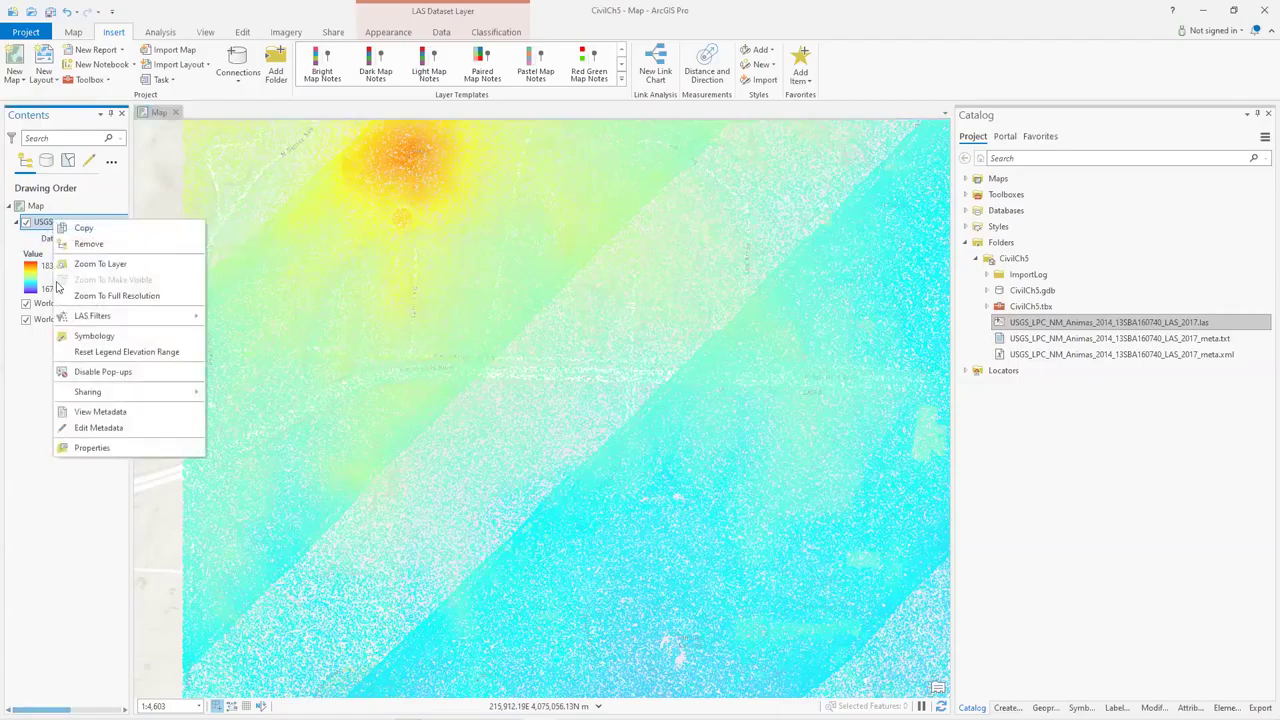
pyautogui.click(88, 448)
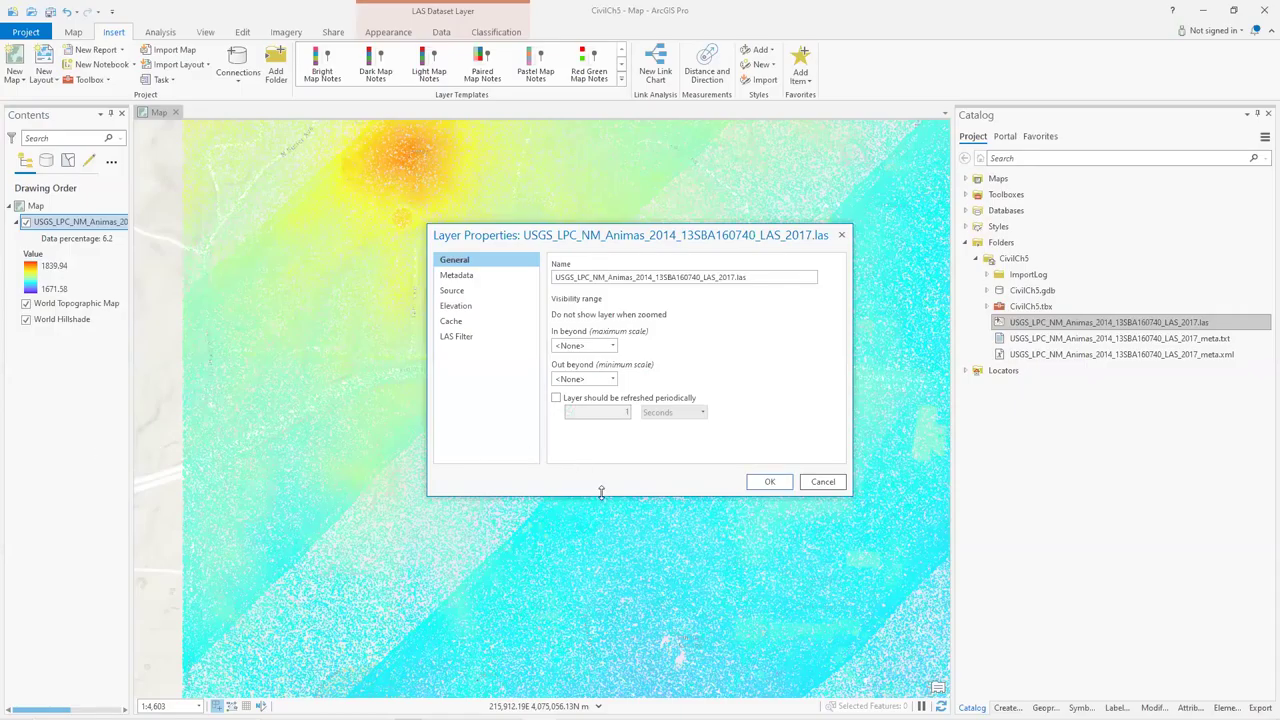
pyautogui.moveTo(601, 496); pyautogui.dragTo(618, 637)
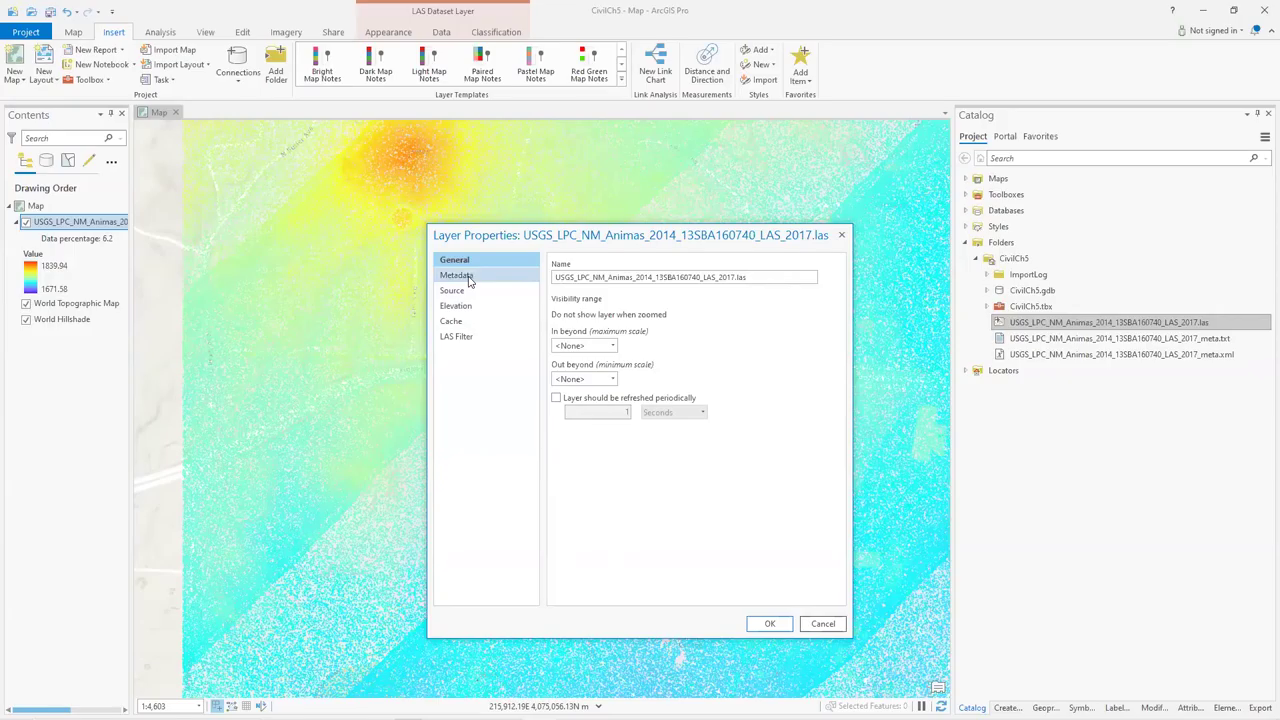
pyautogui.click(459, 338)
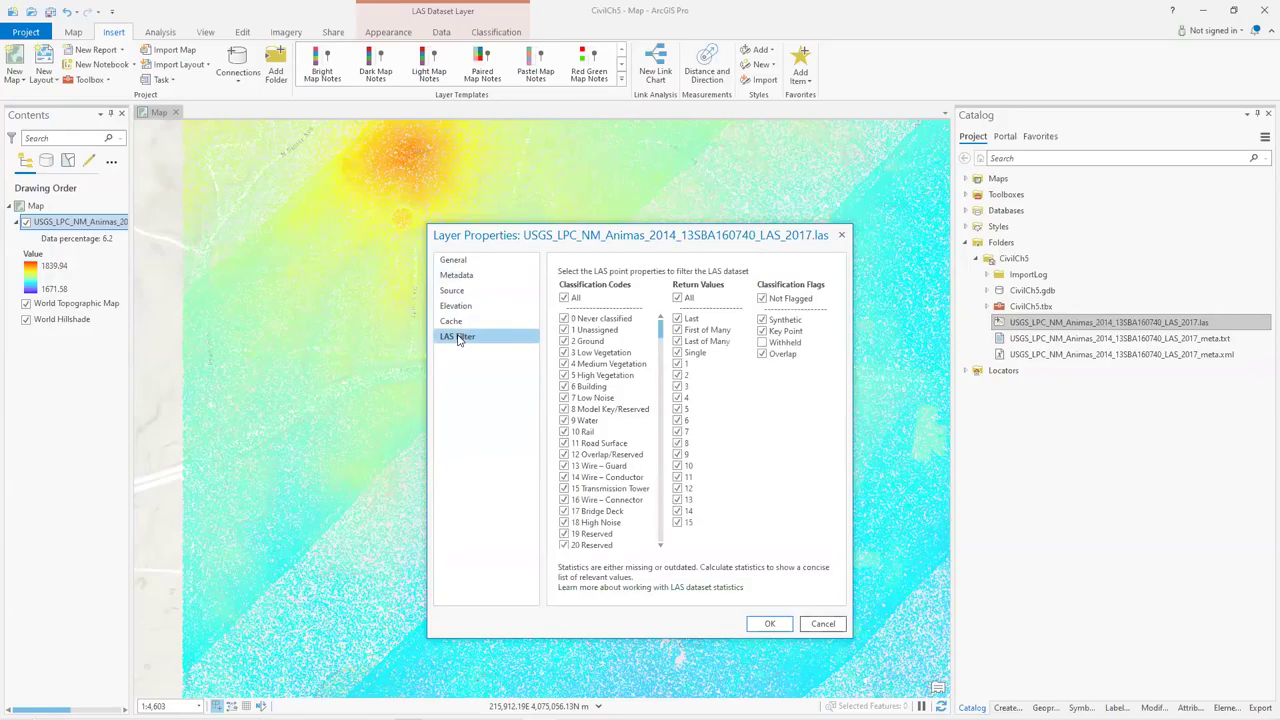
pyautogui.click(457, 310)
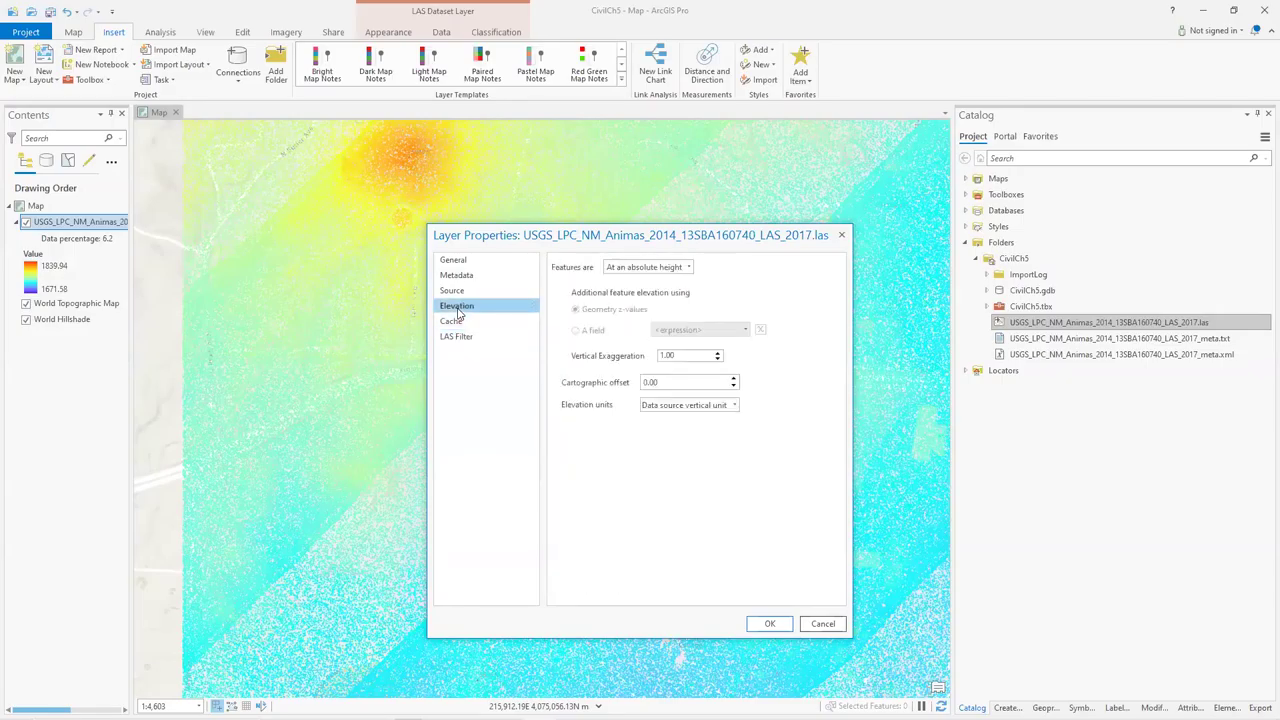
pyautogui.click(688, 267)
pyautogui.click(688, 268)
# Filter the LAS layer to show only points with classification code 2 Ground.
pyautogui.click(449, 337)
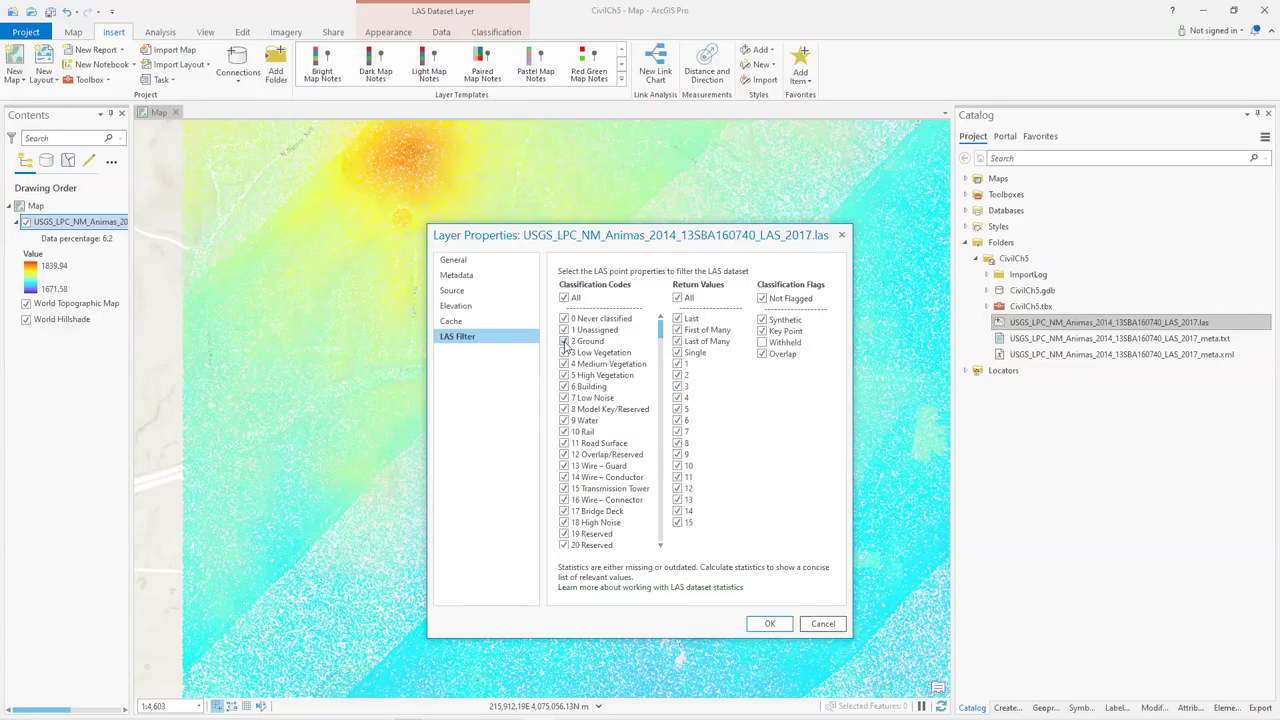
pyautogui.click(563, 298)
pyautogui.click(565, 342)
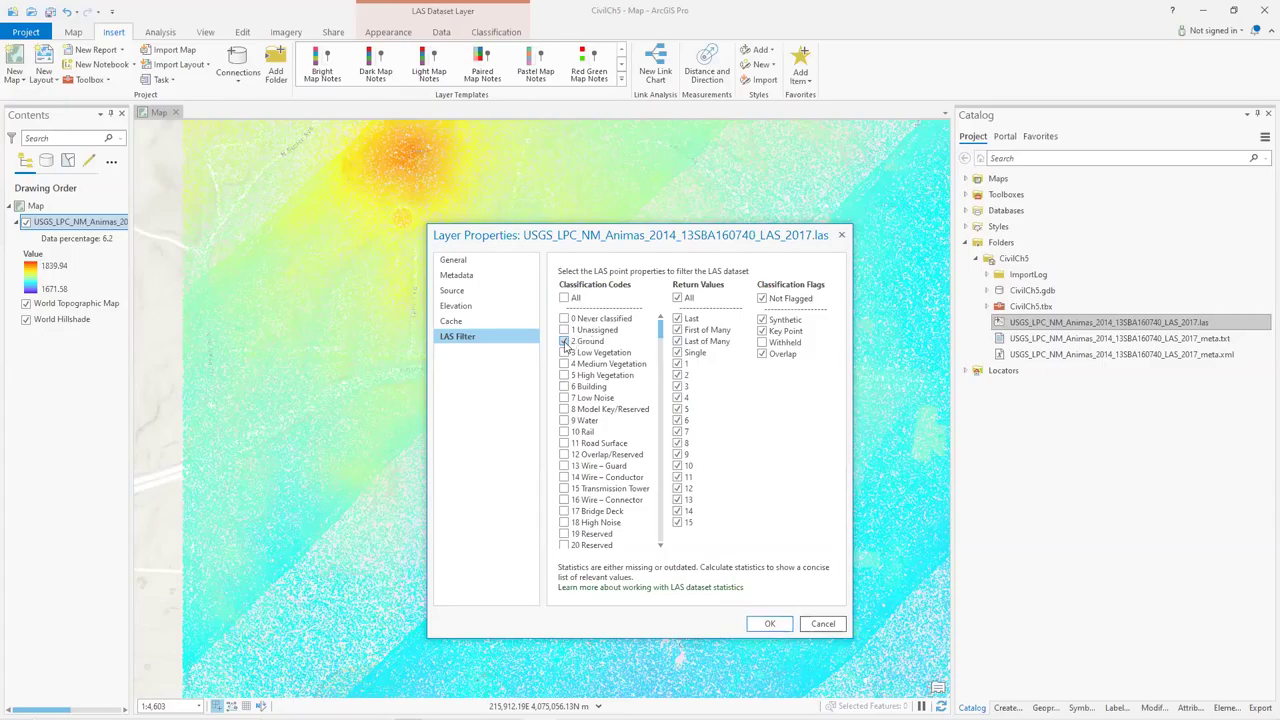
pyautogui.click(771, 625)
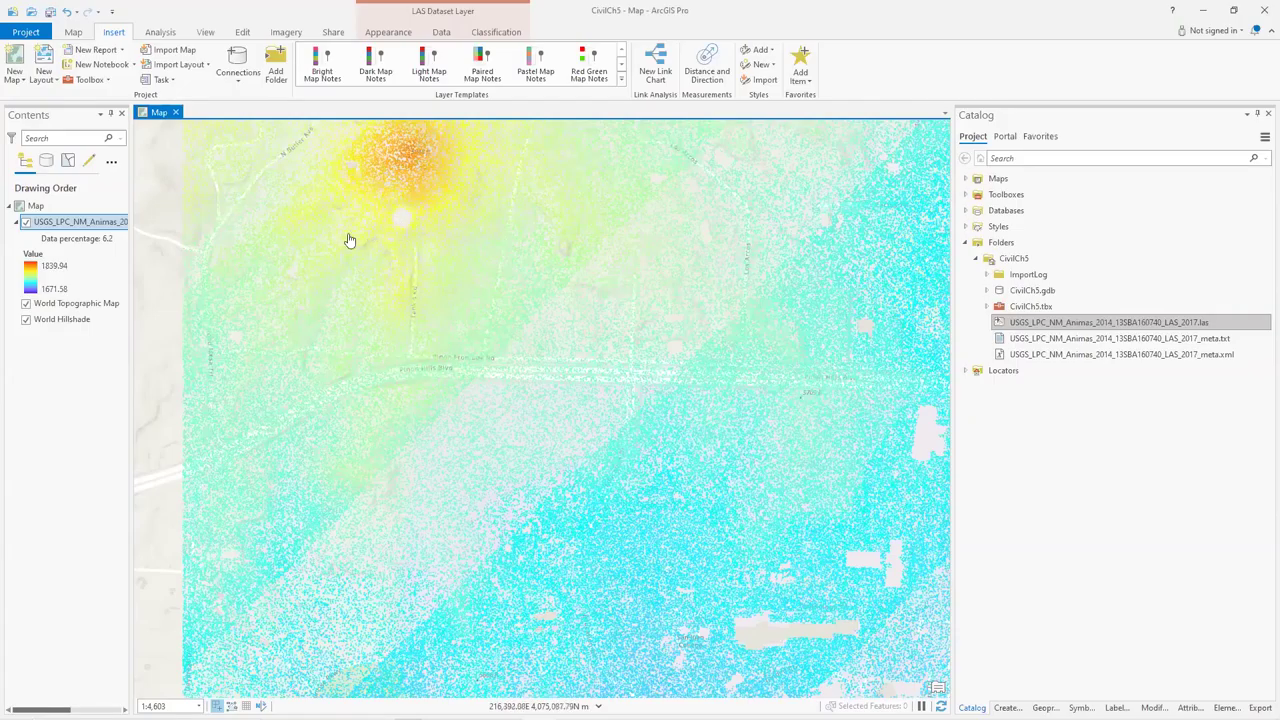
# Add classification code 6 Building to the LAS layer's filter and check the displayed points on the map.
pyautogui.doubleClick(68, 222)
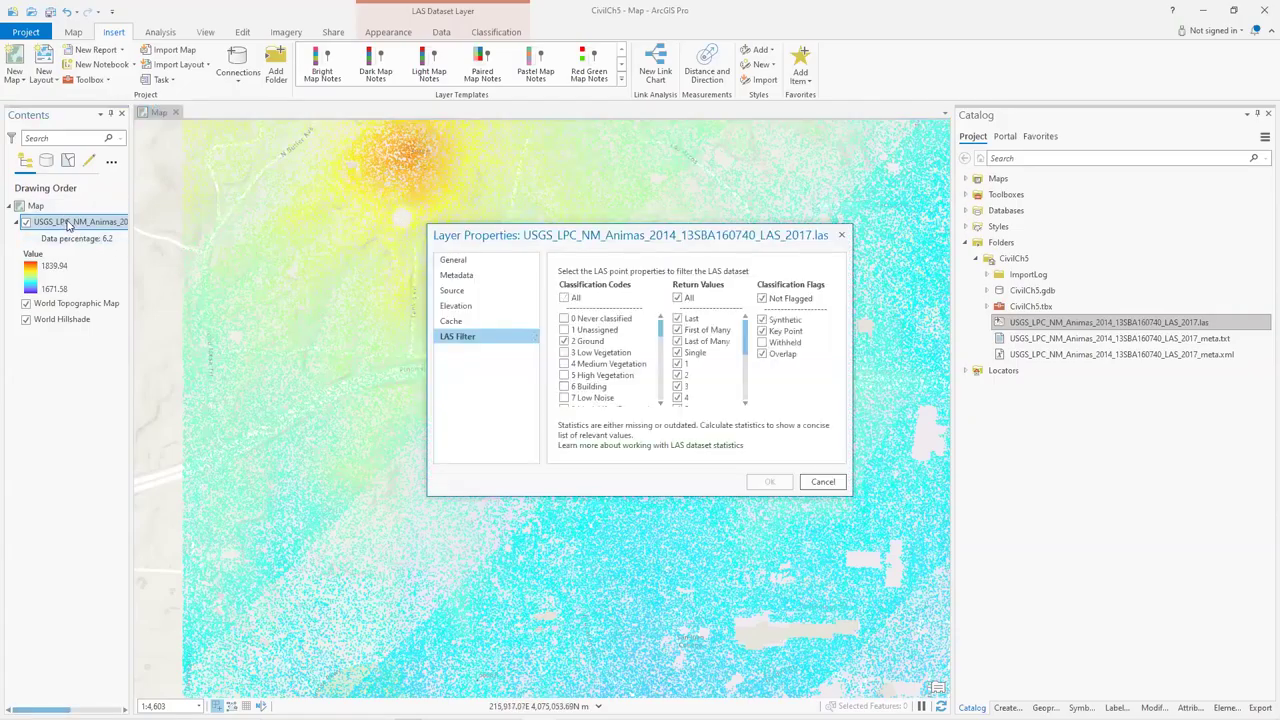
pyautogui.scroll(-3, 645, 376)
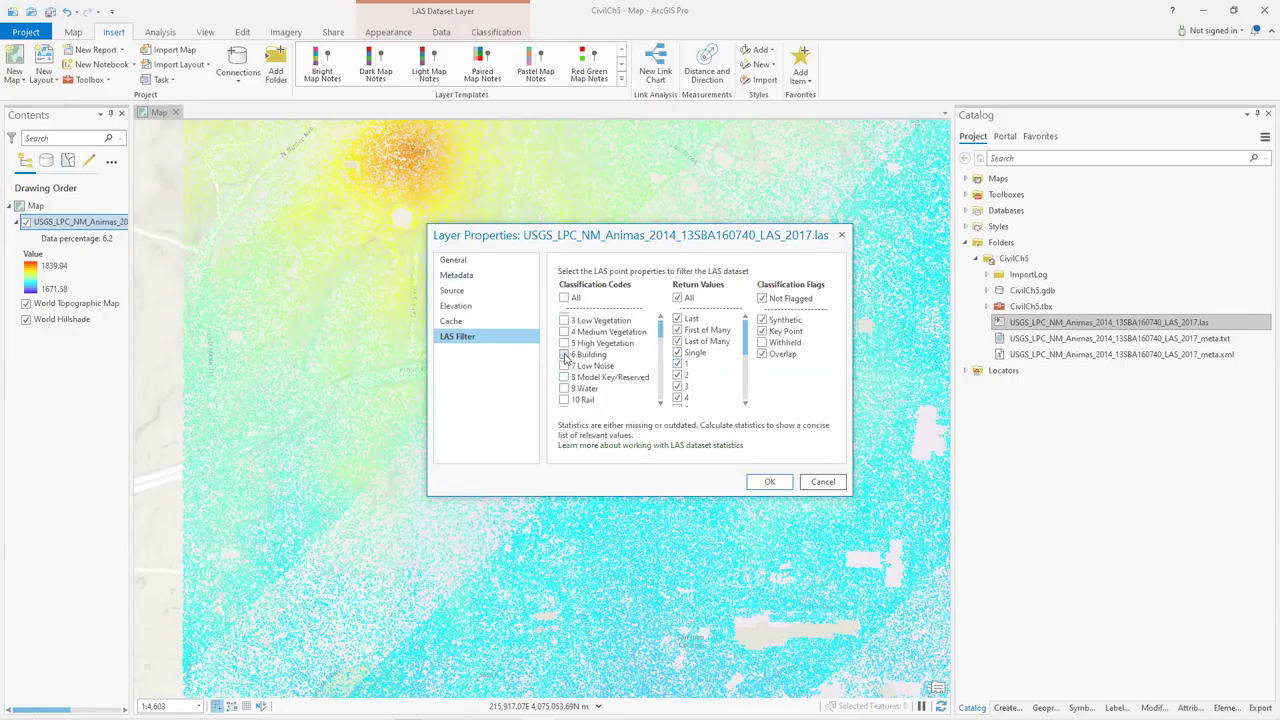
pyautogui.scroll(3, 566, 362)
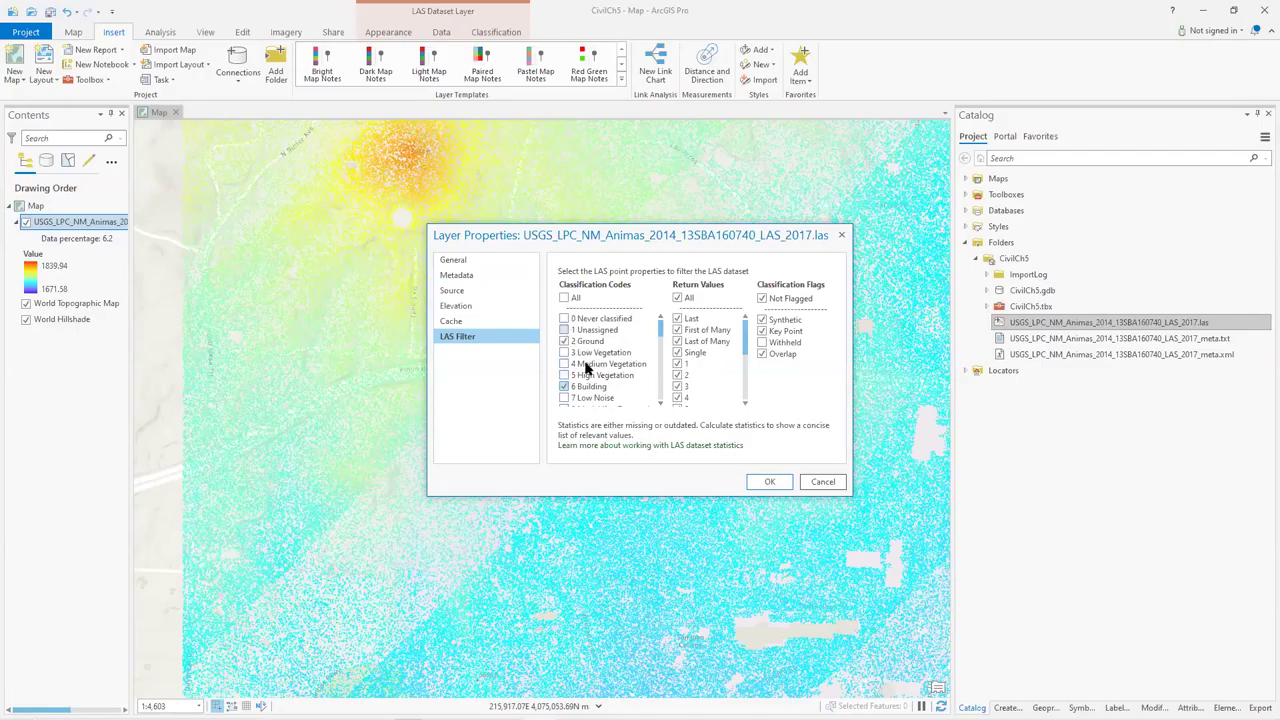
pyautogui.click(762, 482)
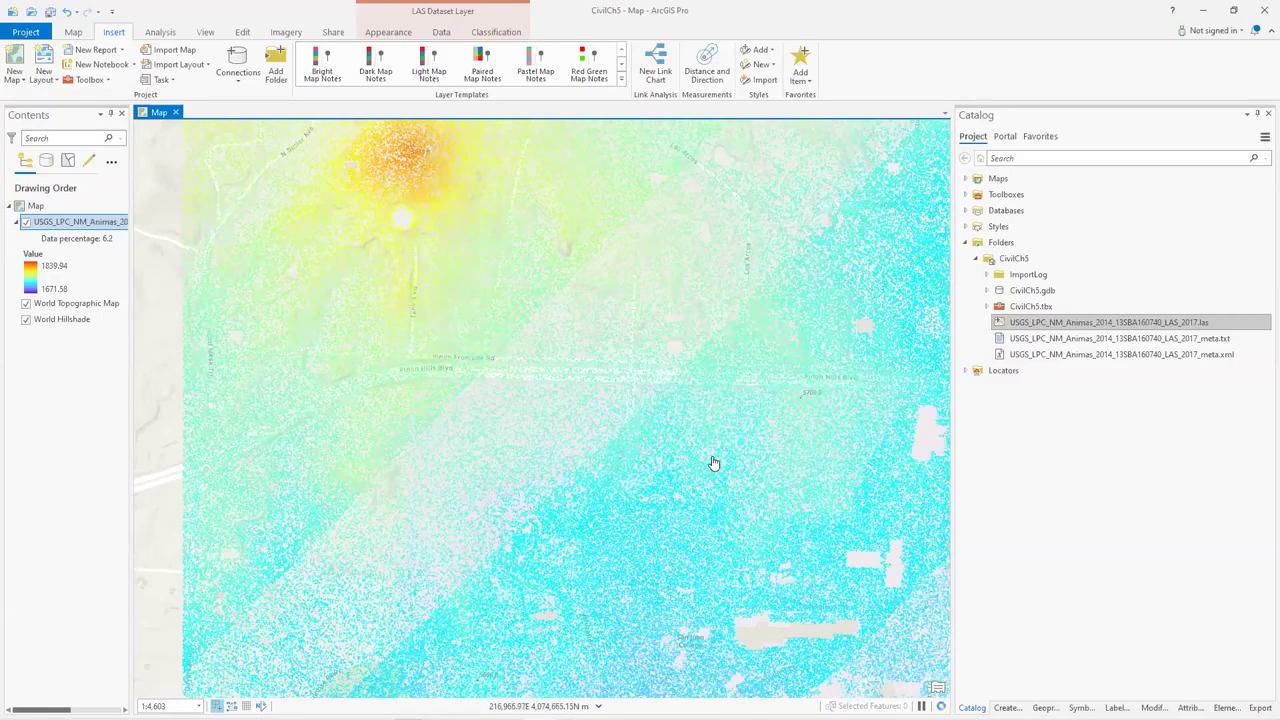
pyautogui.scroll(-2, 720, 443)
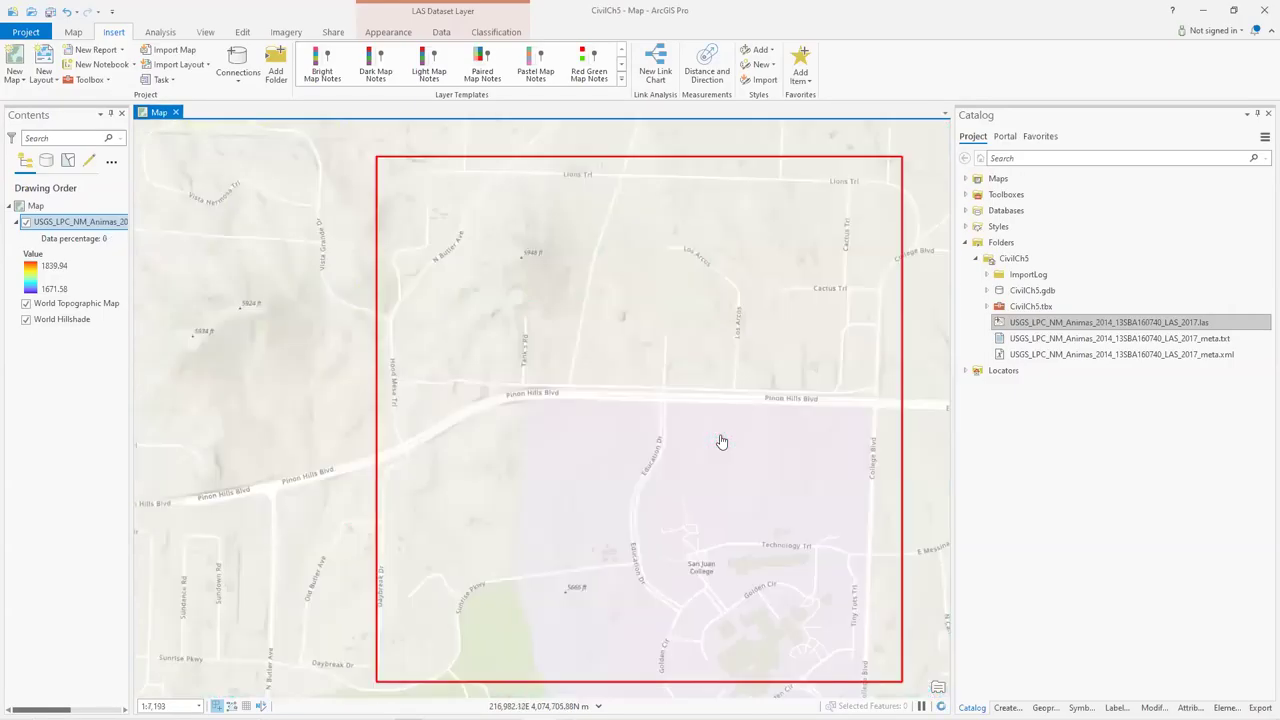
pyautogui.scroll(2, 721, 441)
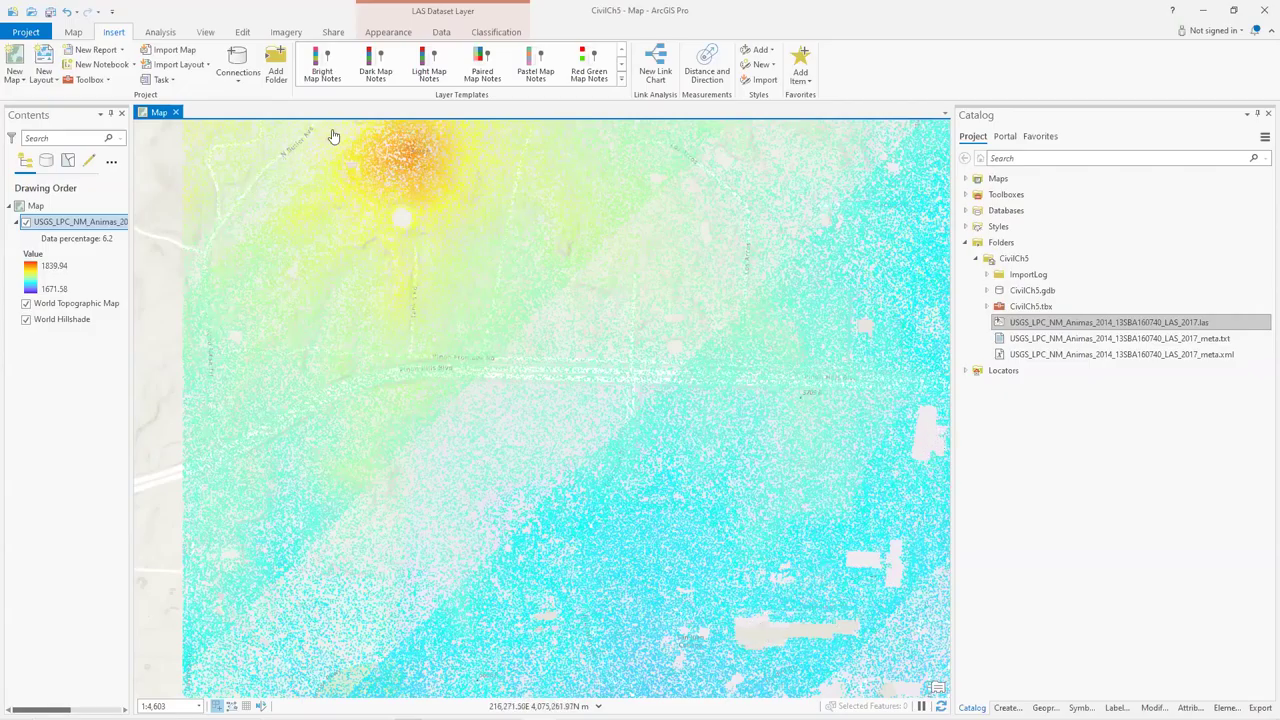
# Raise the LAS layer's point display limit to 14,000,000 and filter it to All Points, checking the classification codes in its properties.
pyautogui.click(381, 33)
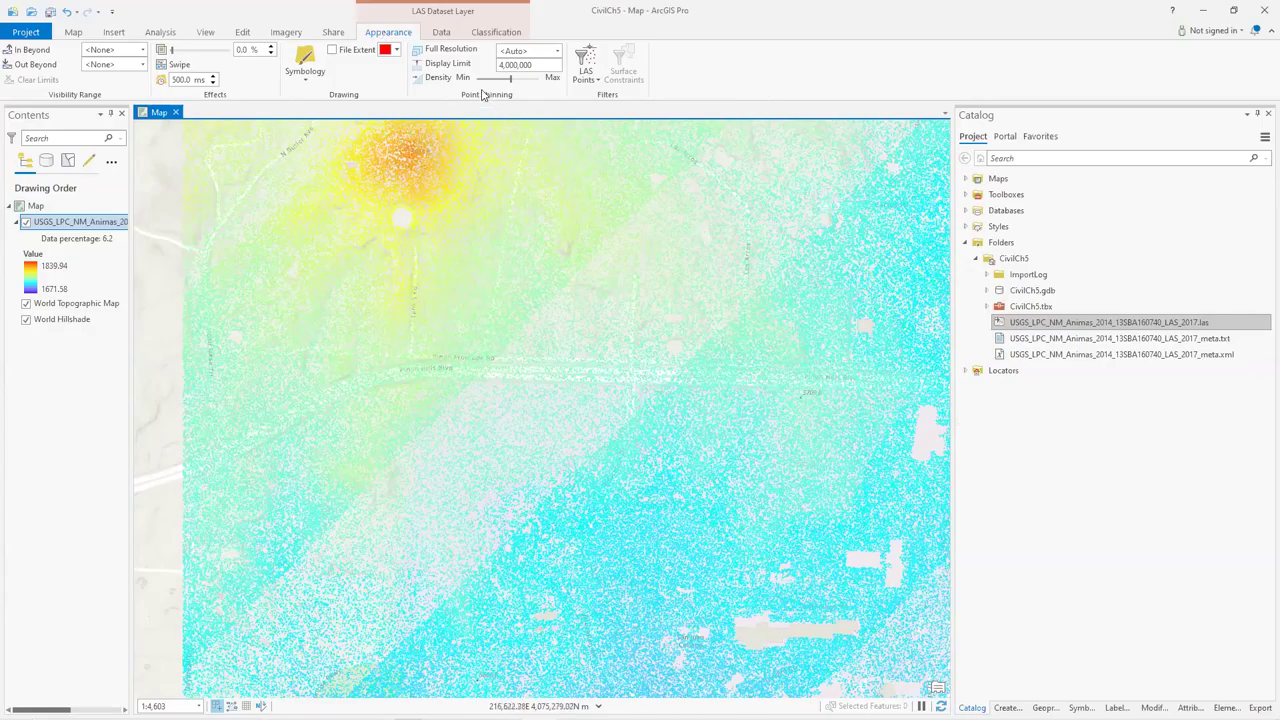
pyautogui.click(590, 80)
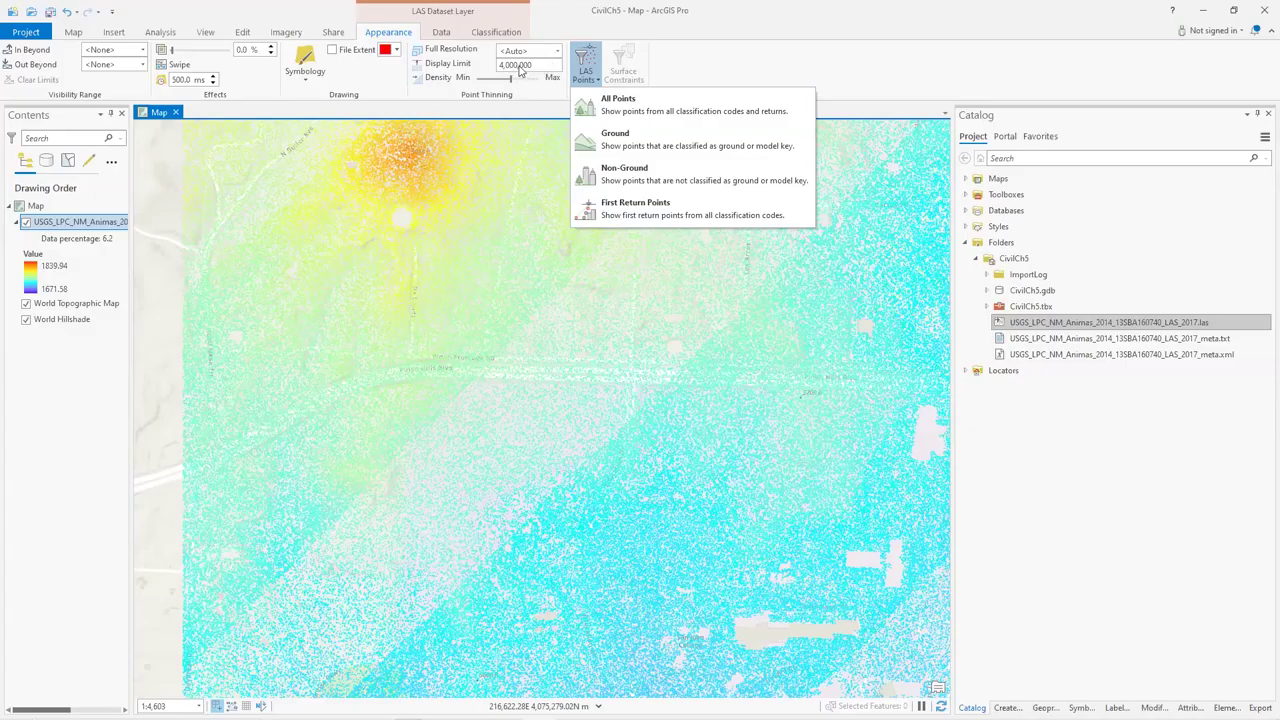
pyautogui.click(530, 65)
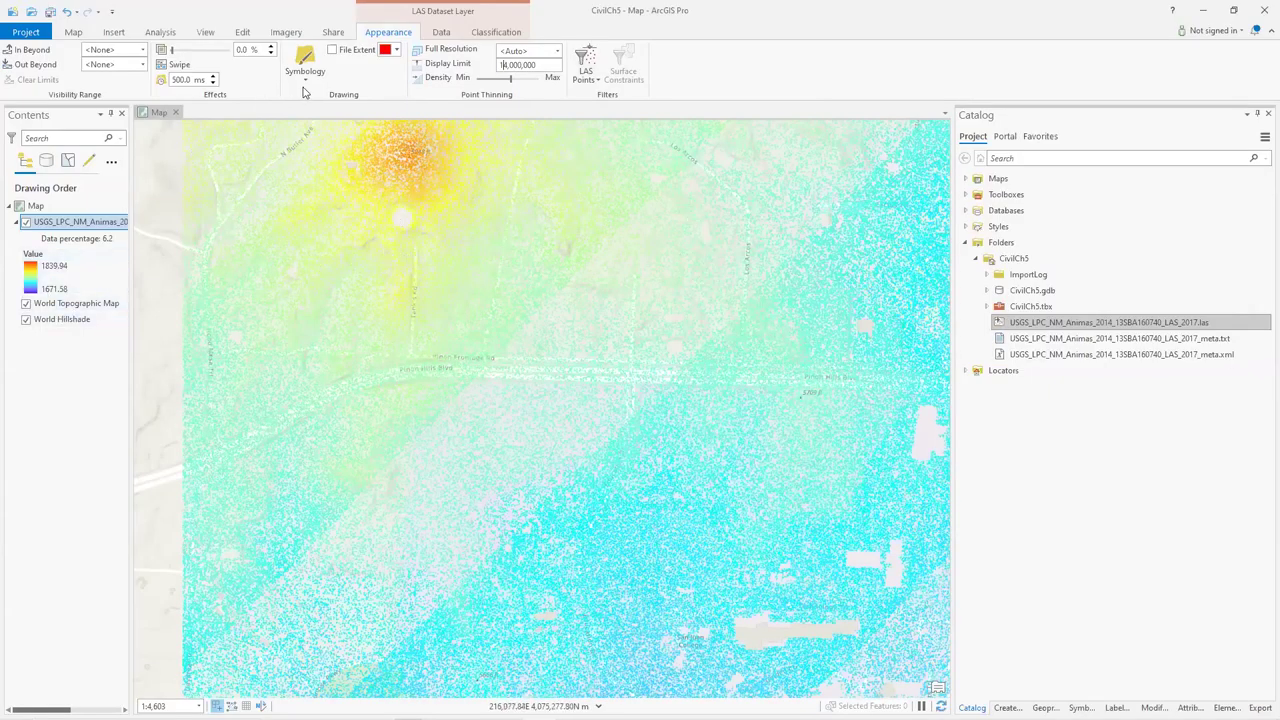
pyautogui.click(592, 52)
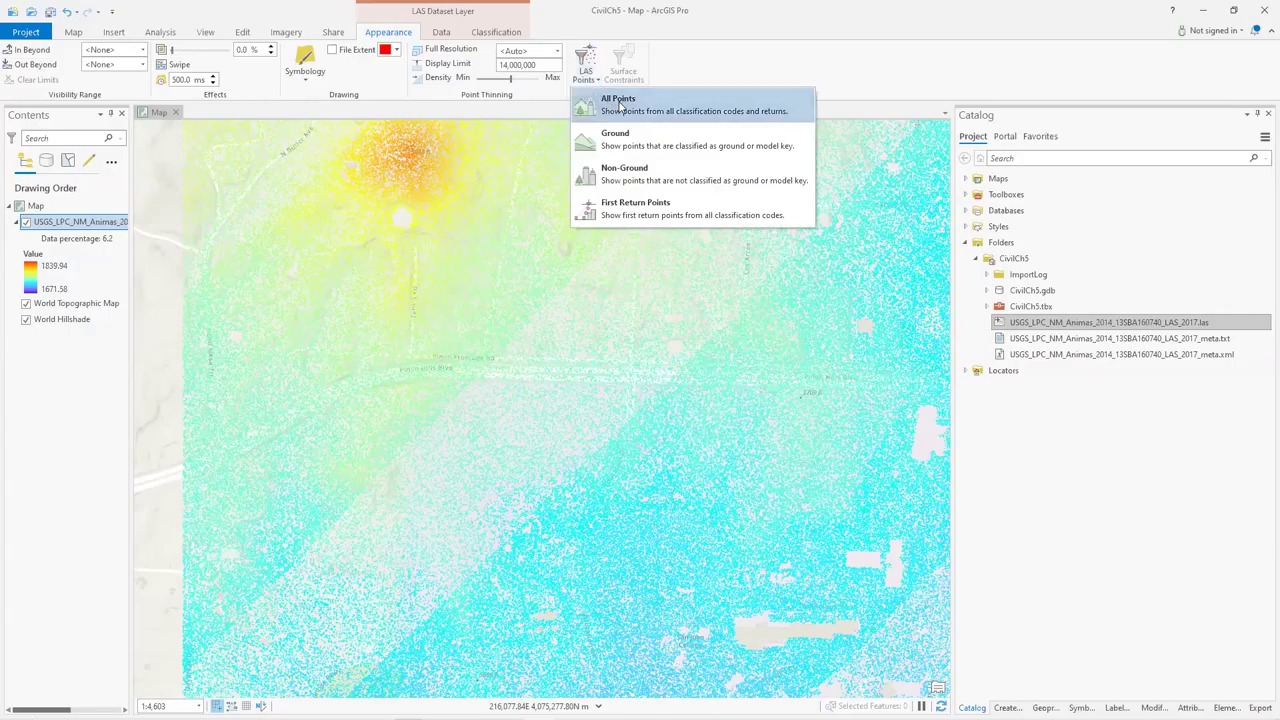
pyautogui.click(619, 107)
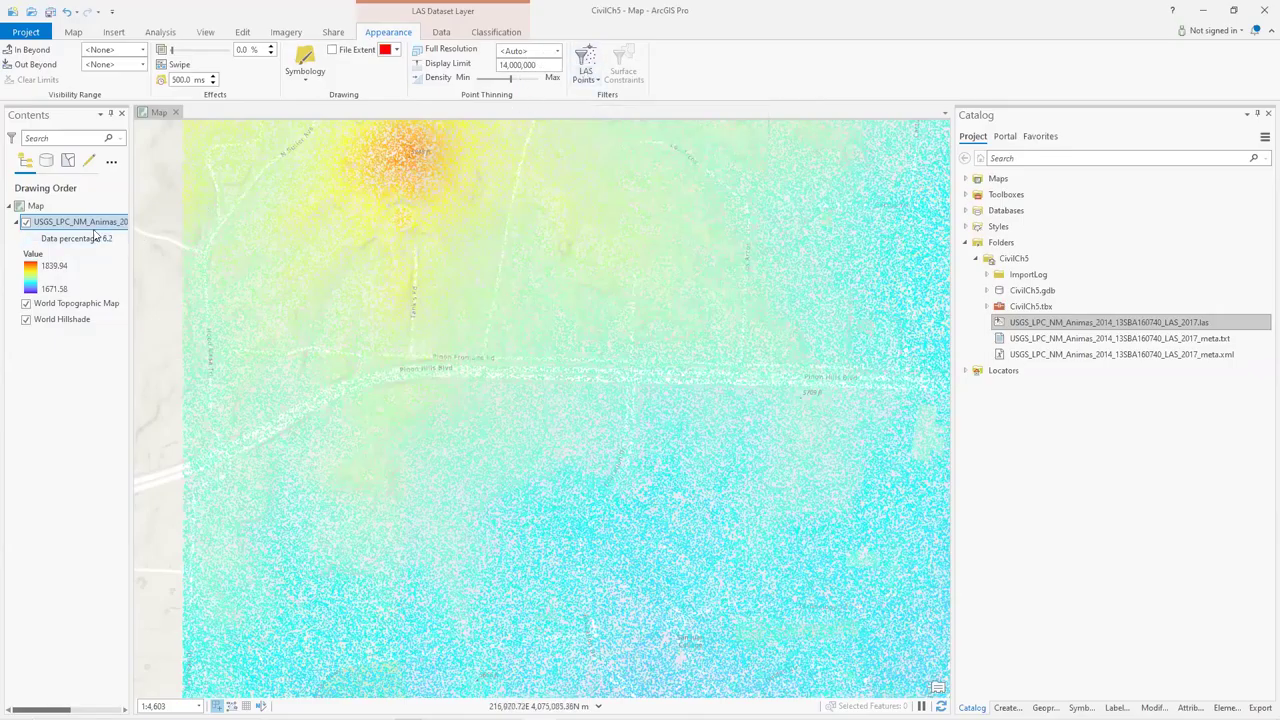
pyautogui.doubleClick(62, 224)
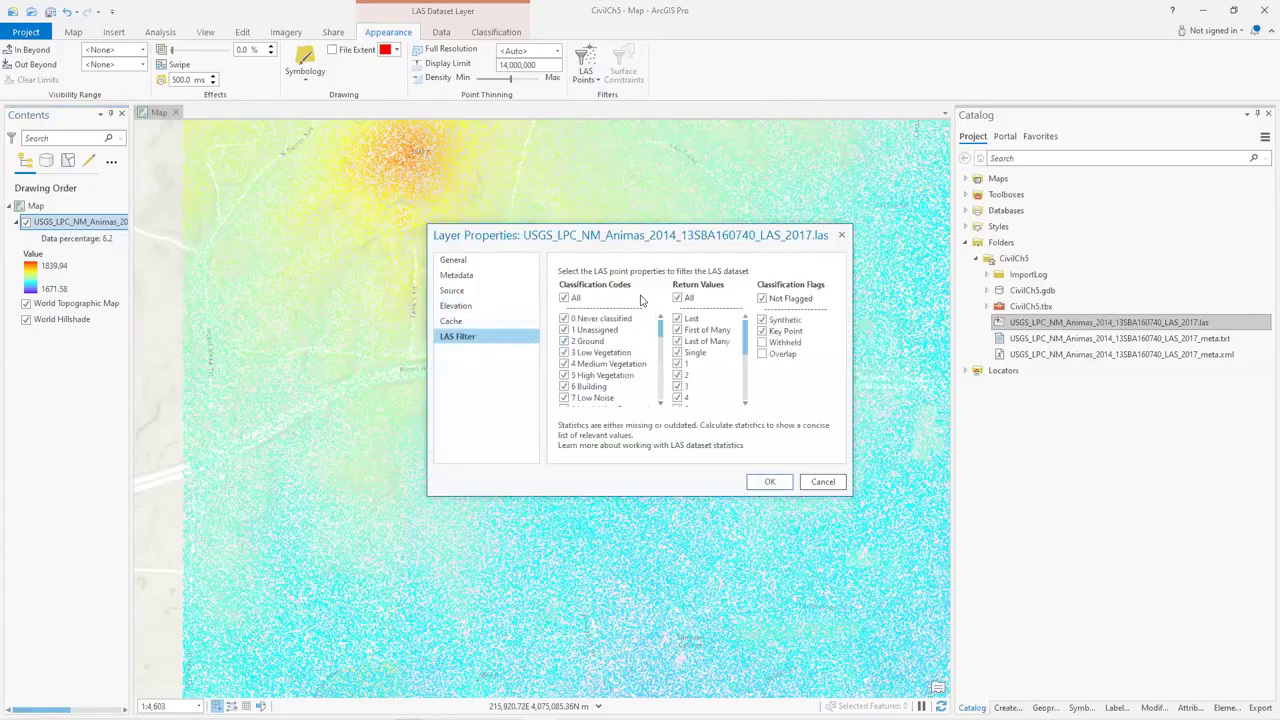
pyautogui.click(823, 483)
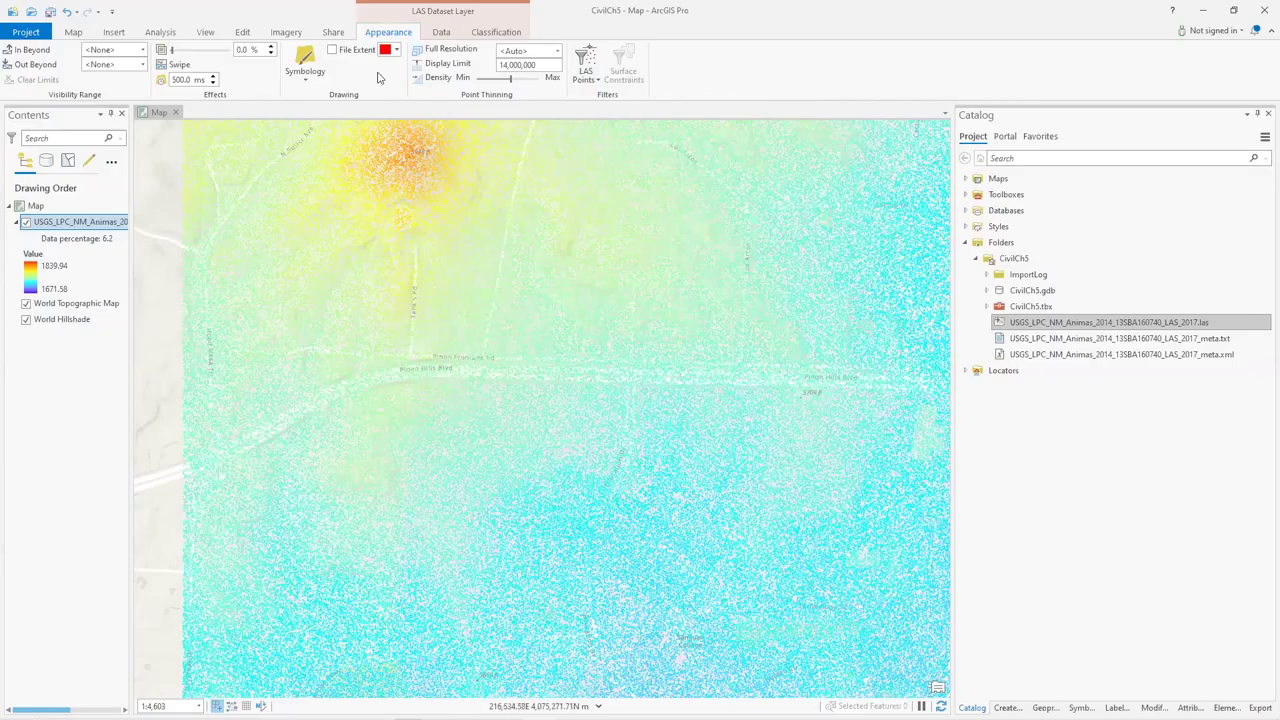
pyautogui.click(398, 54)
pyautogui.click(398, 54)
pyautogui.click(437, 36)
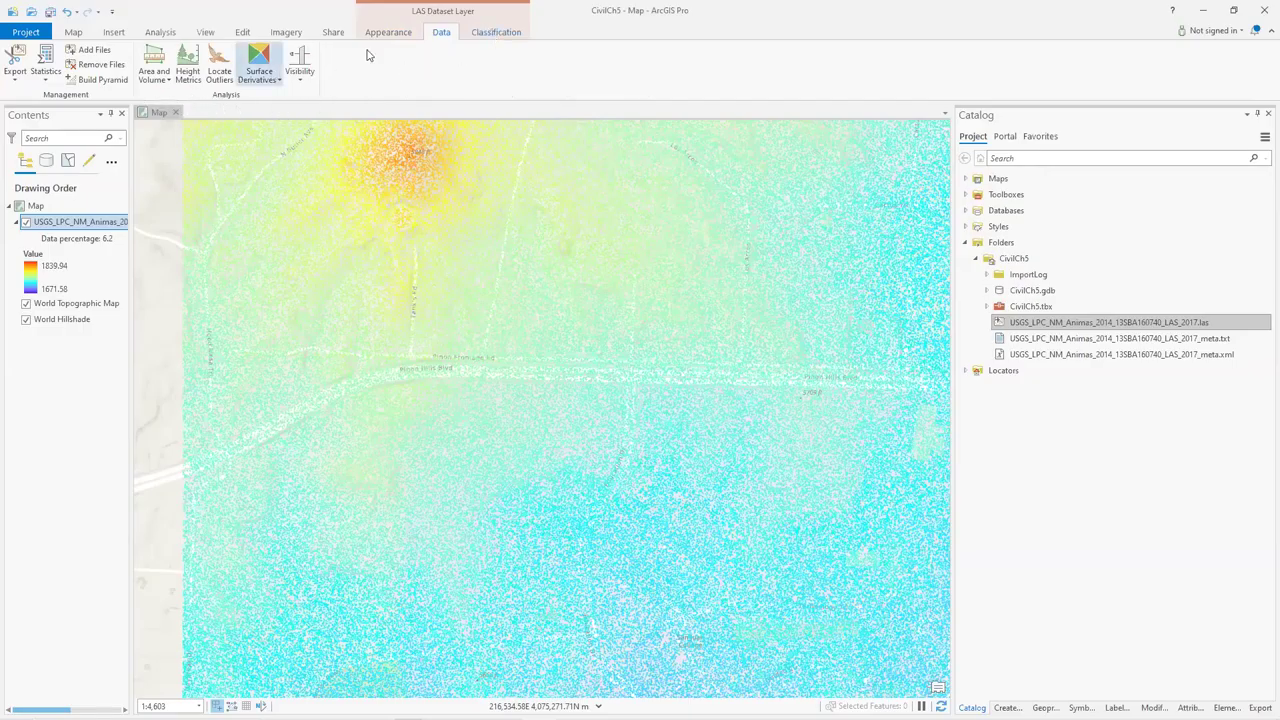
pyautogui.click(487, 36)
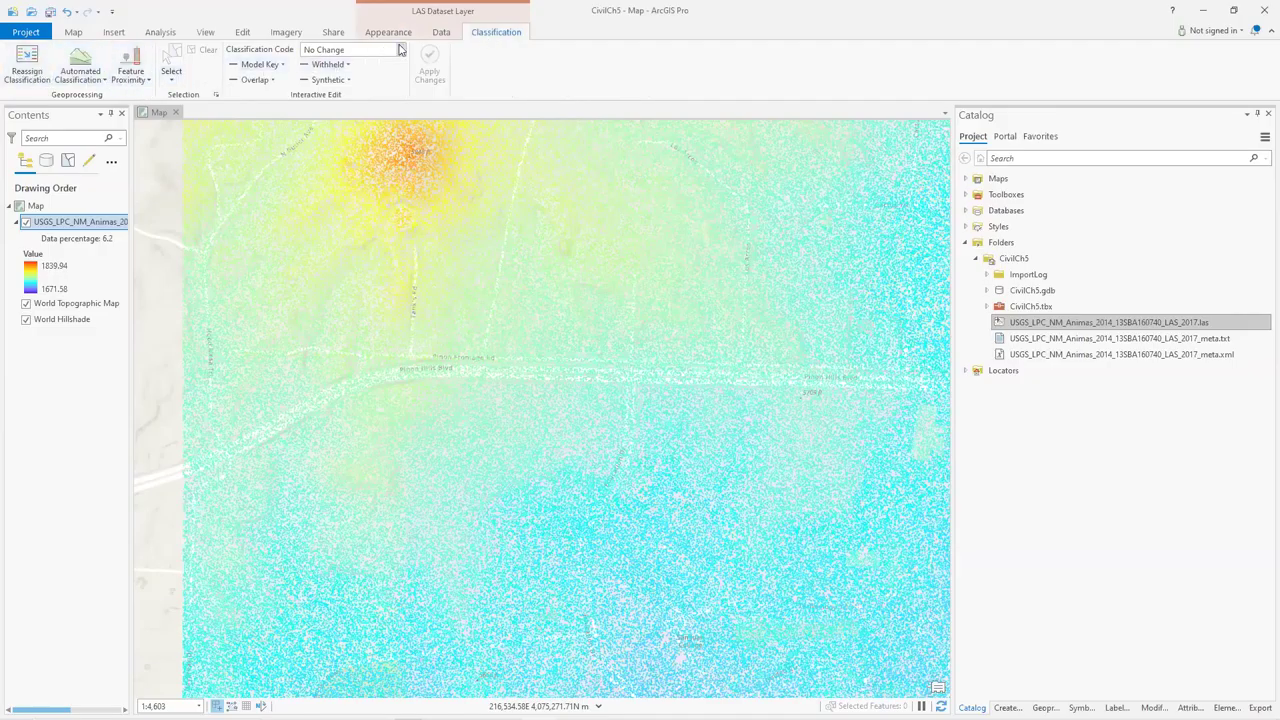
# Open the Surface Contour tool for the LAS layer, keep the default output feature class and set the contour interval to 1.
pyautogui.click(440, 33)
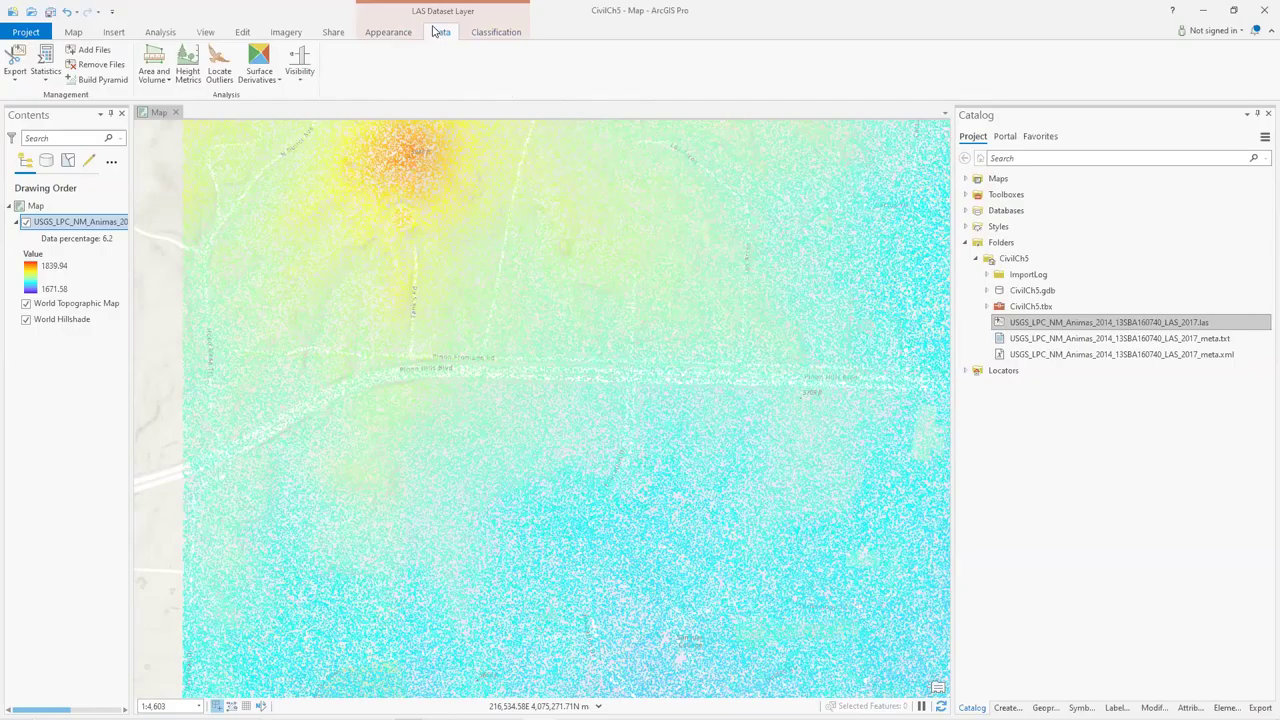
pyautogui.click(277, 80)
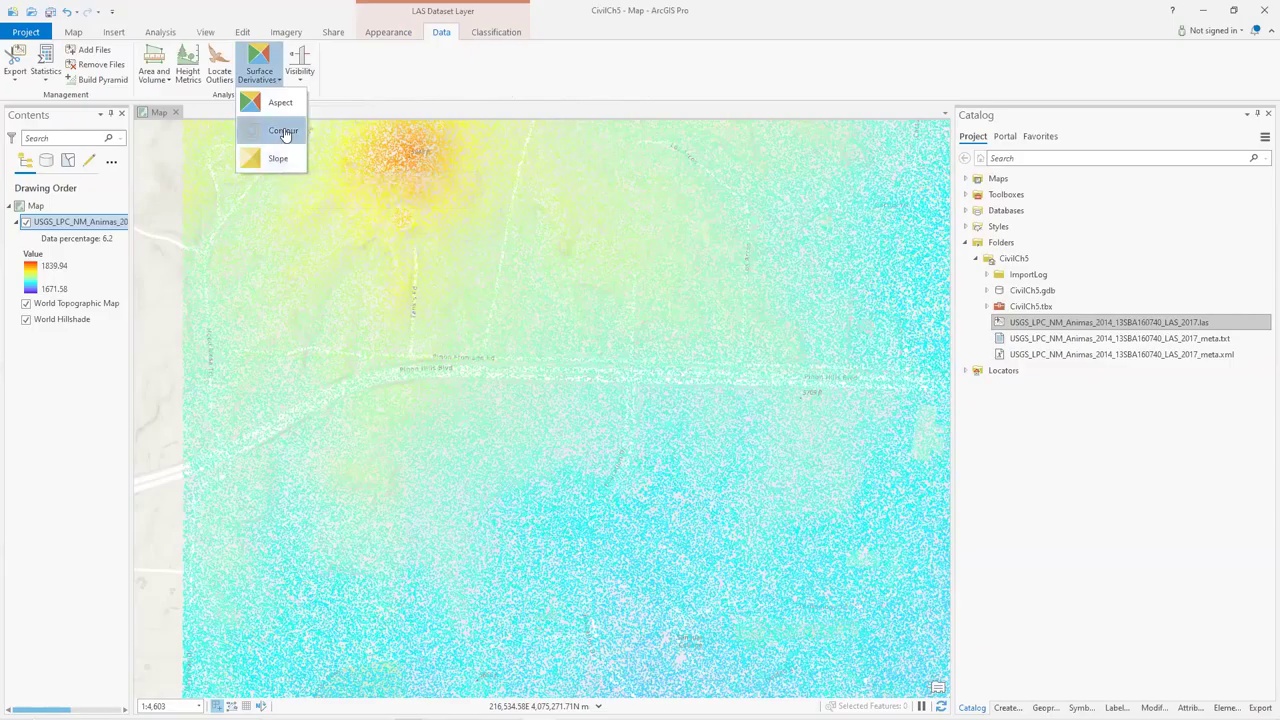
pyautogui.click(284, 132)
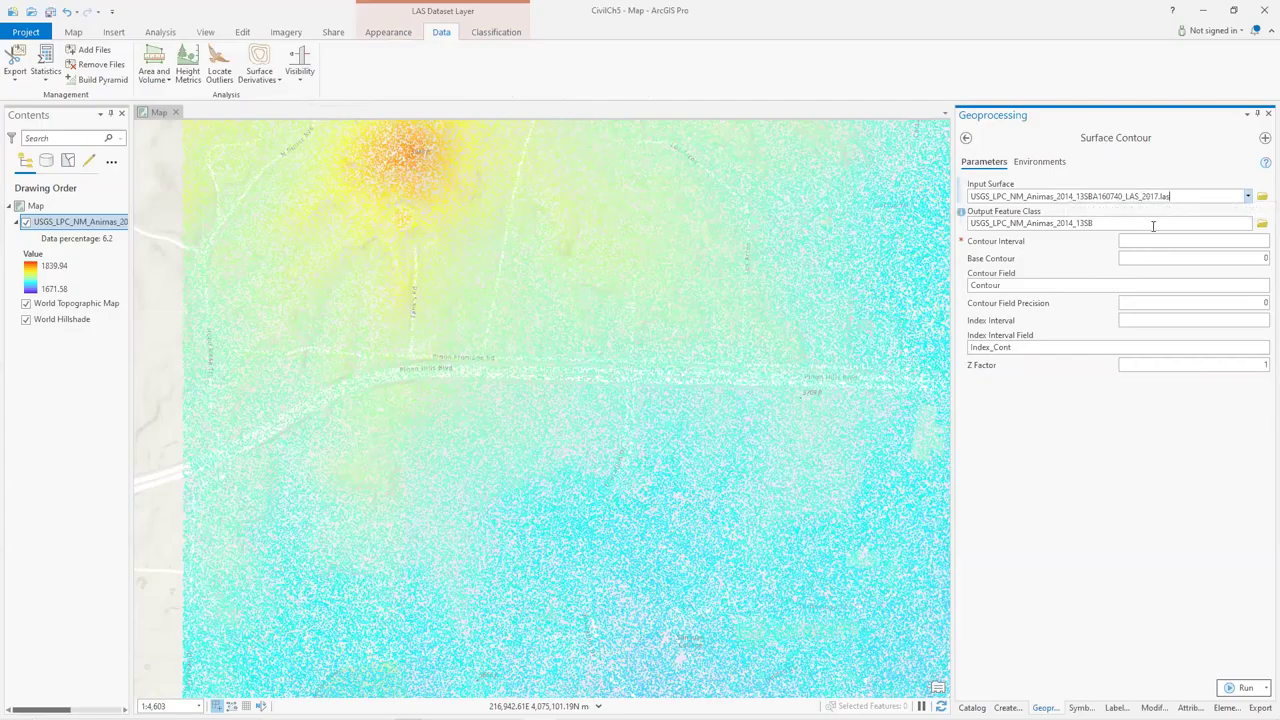
pyautogui.click(1107, 223)
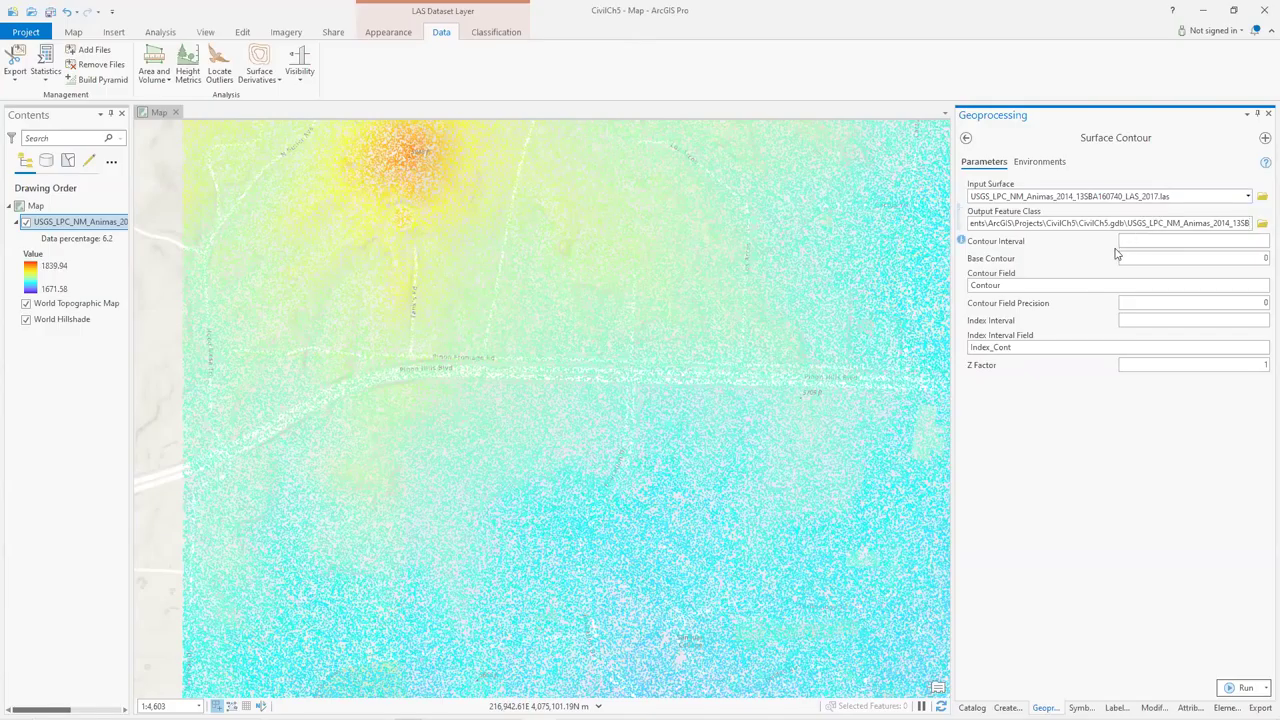
pyautogui.click(1143, 240)
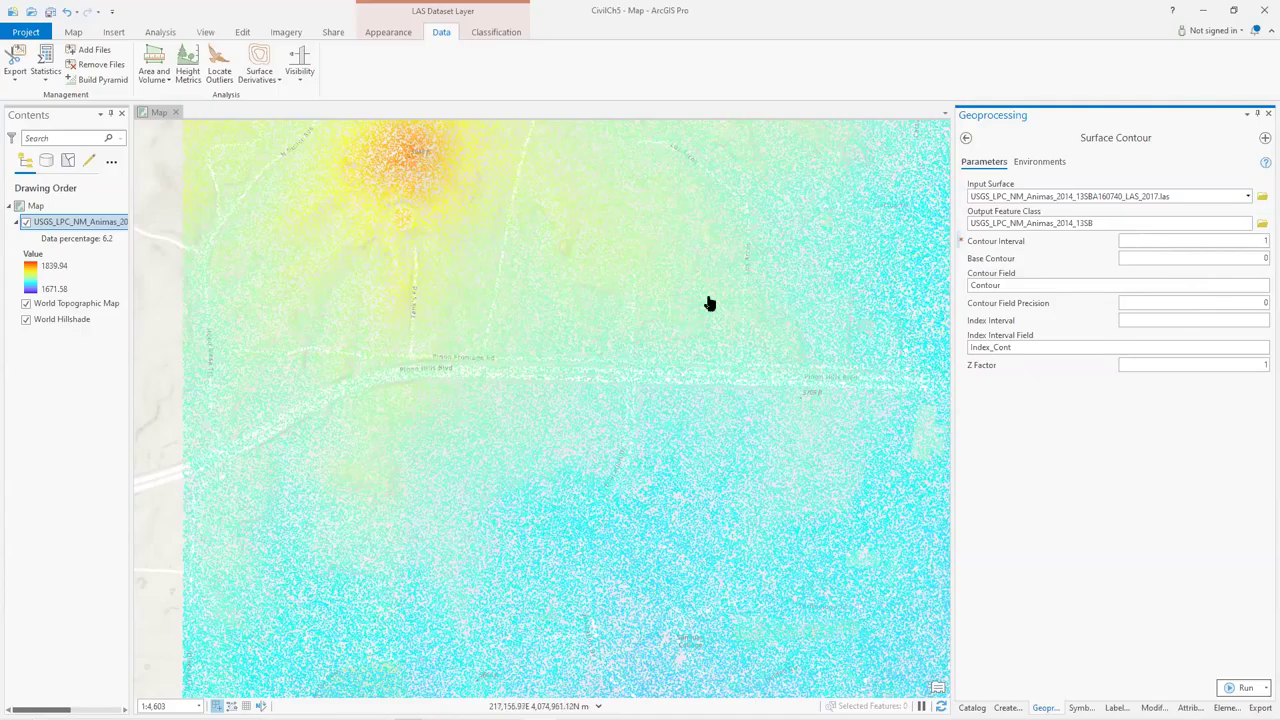
# Check the vertical units in the LAS layer's source properties, and close the properties without changes.
pyautogui.doubleClick(82, 230)
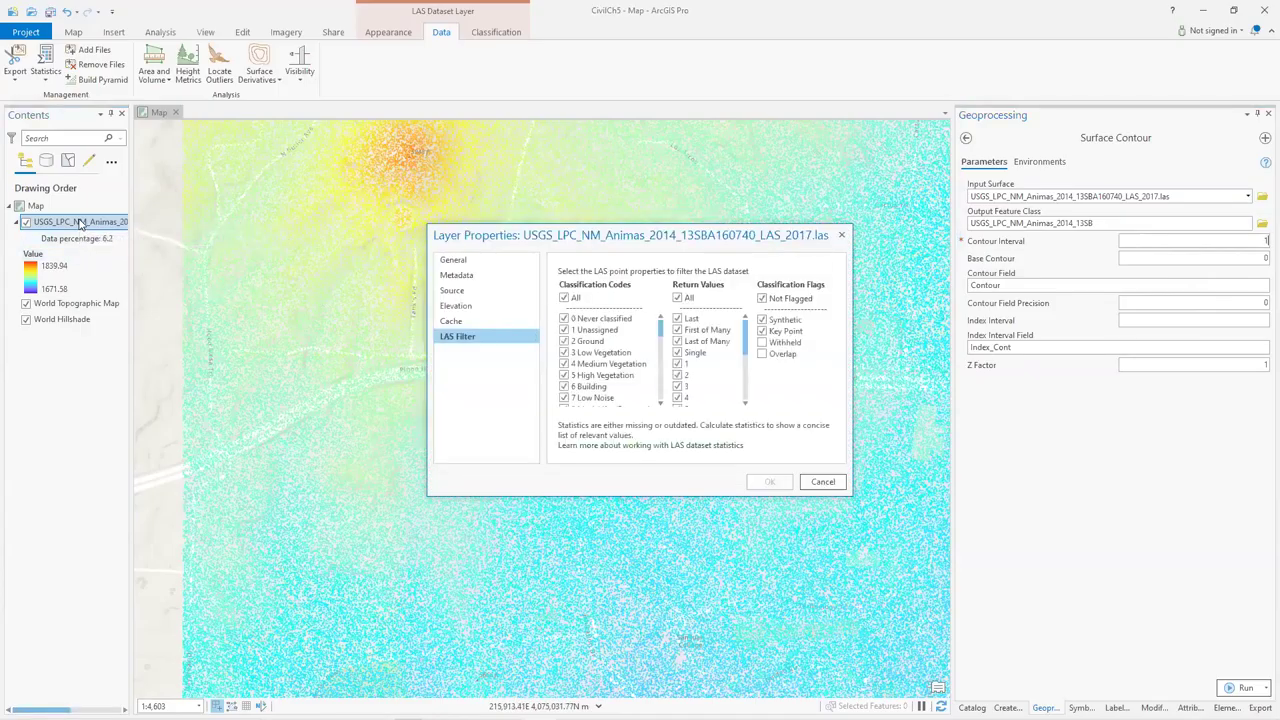
pyautogui.click(464, 263)
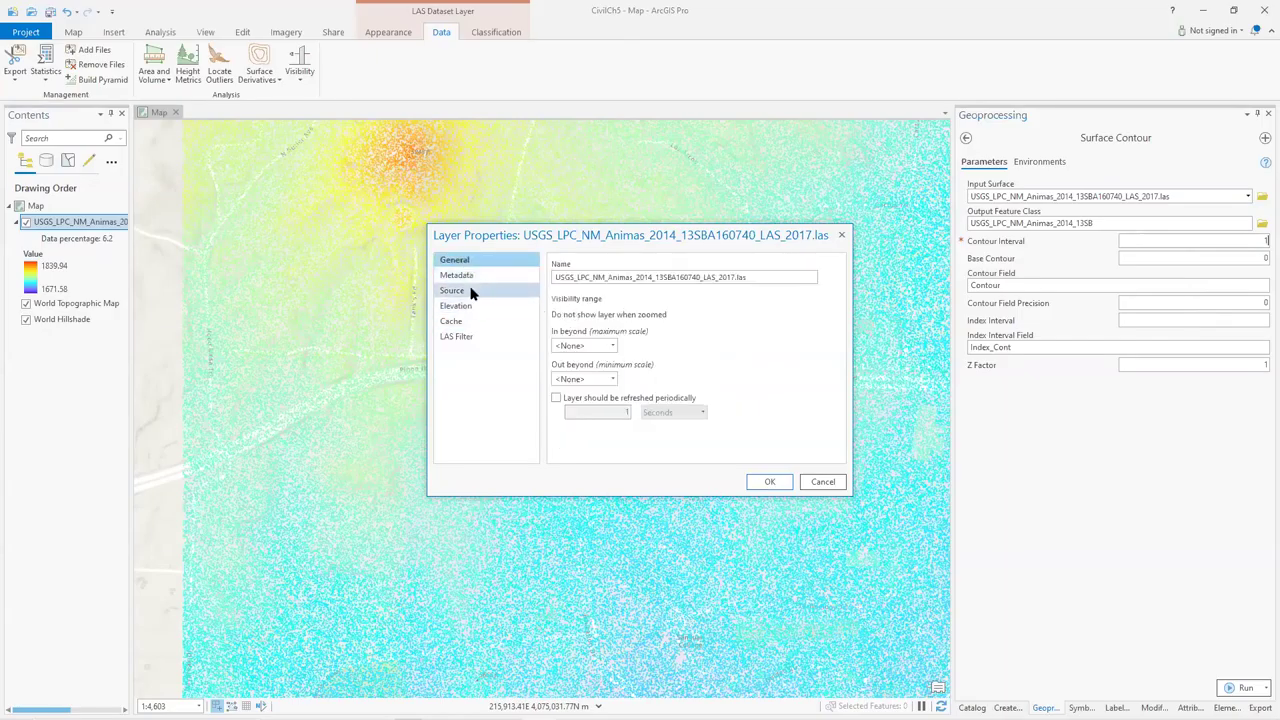
pyautogui.click(472, 291)
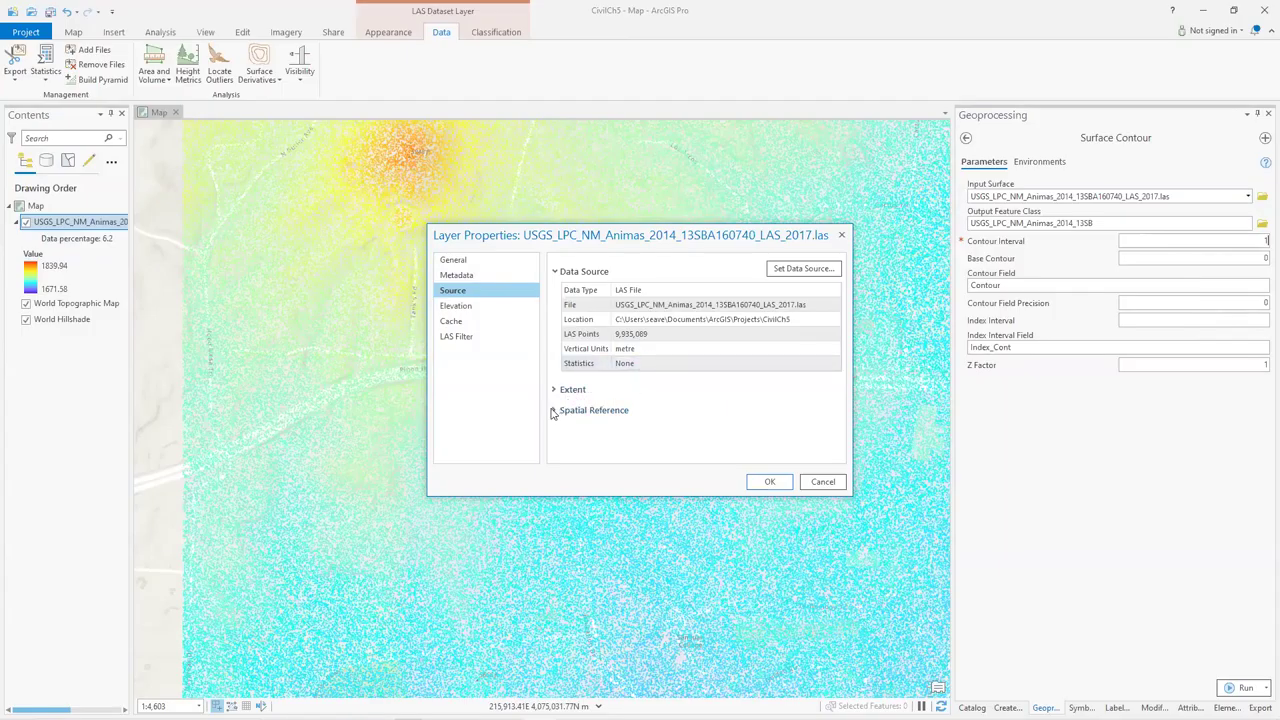
pyautogui.click(605, 349)
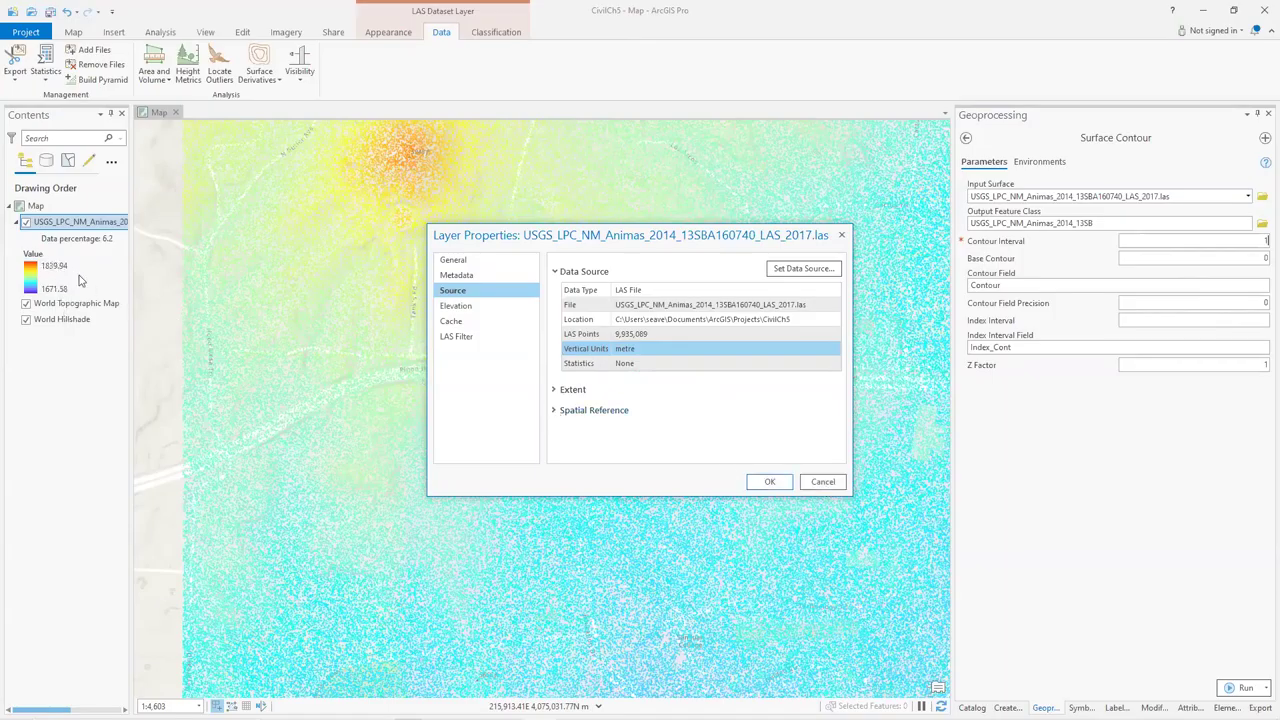
pyautogui.click(822, 481)
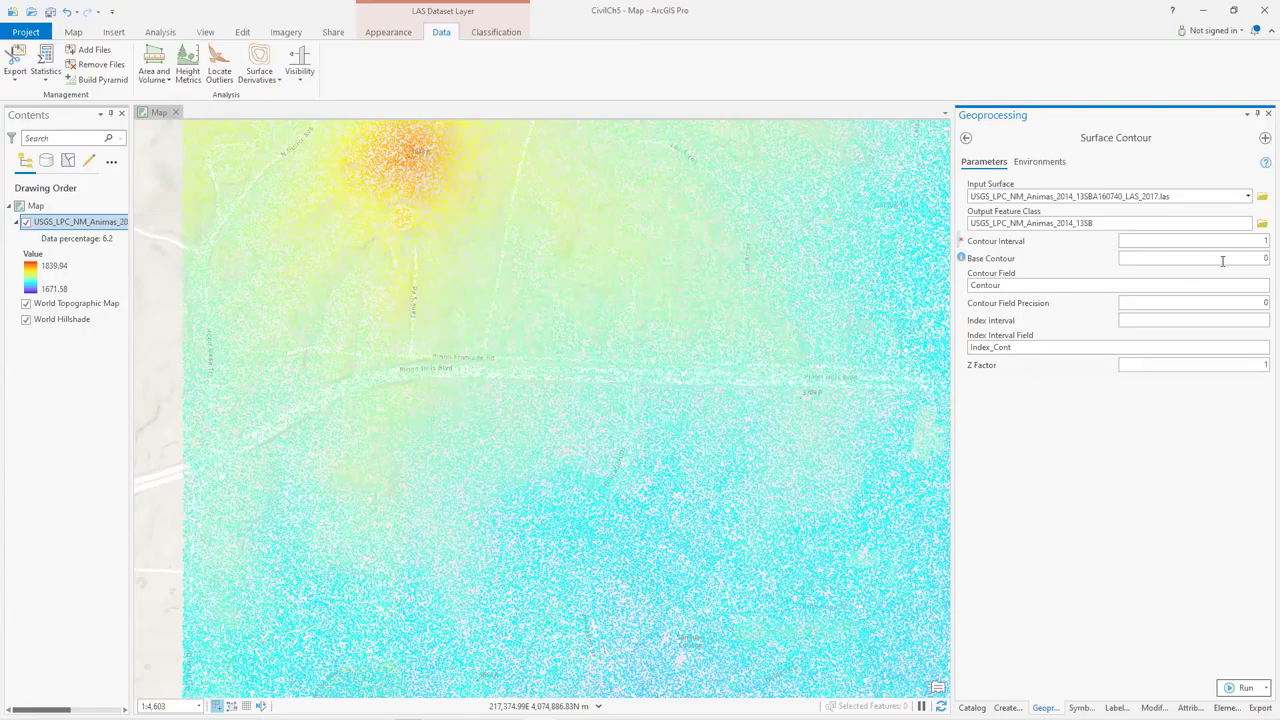
# Set the Surface Contour's base contour to 0 and name its contour field Elev.
pyautogui.click(1264, 258)
pyautogui.write('0')
pyautogui.doubleClick(1002, 285)
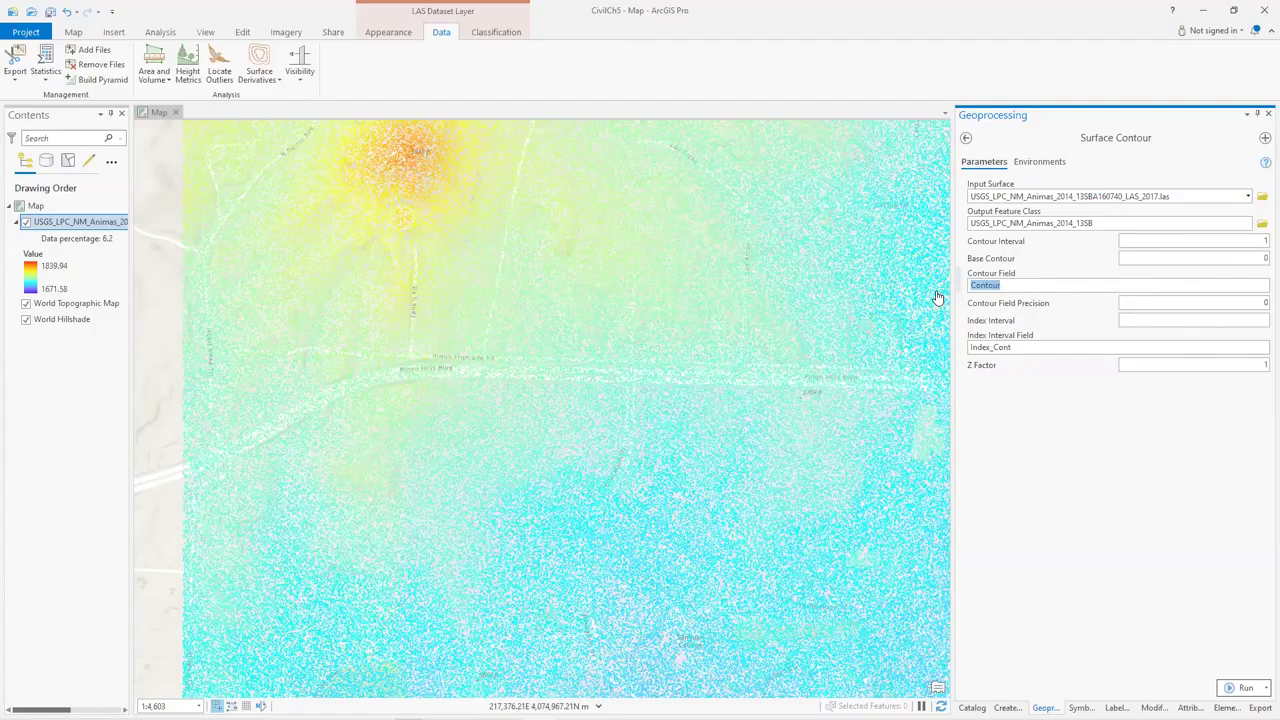
pyautogui.write('Elev')
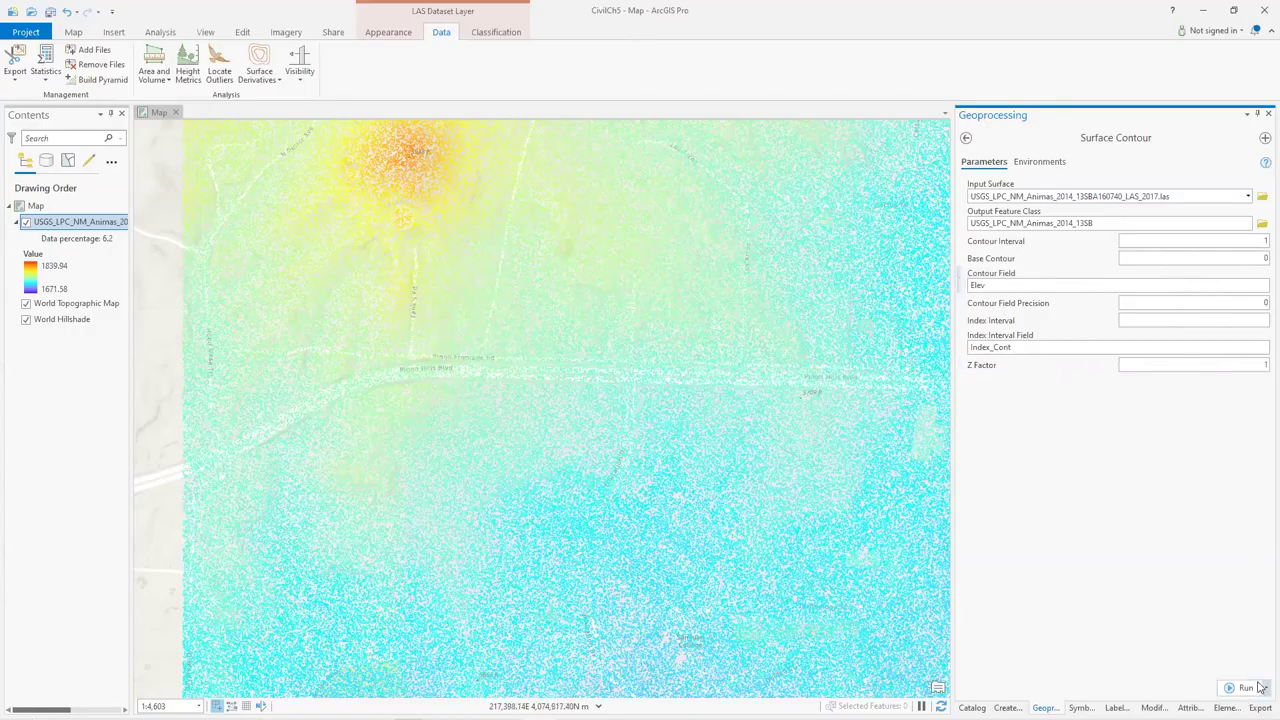
# Set the Surface Contour output coordinate system to match the USGS LAS layer (NAD_1983_2011_UTM_Zone_13N / VCS:NAVD88) and run the tool.
pyautogui.click(1035, 162)
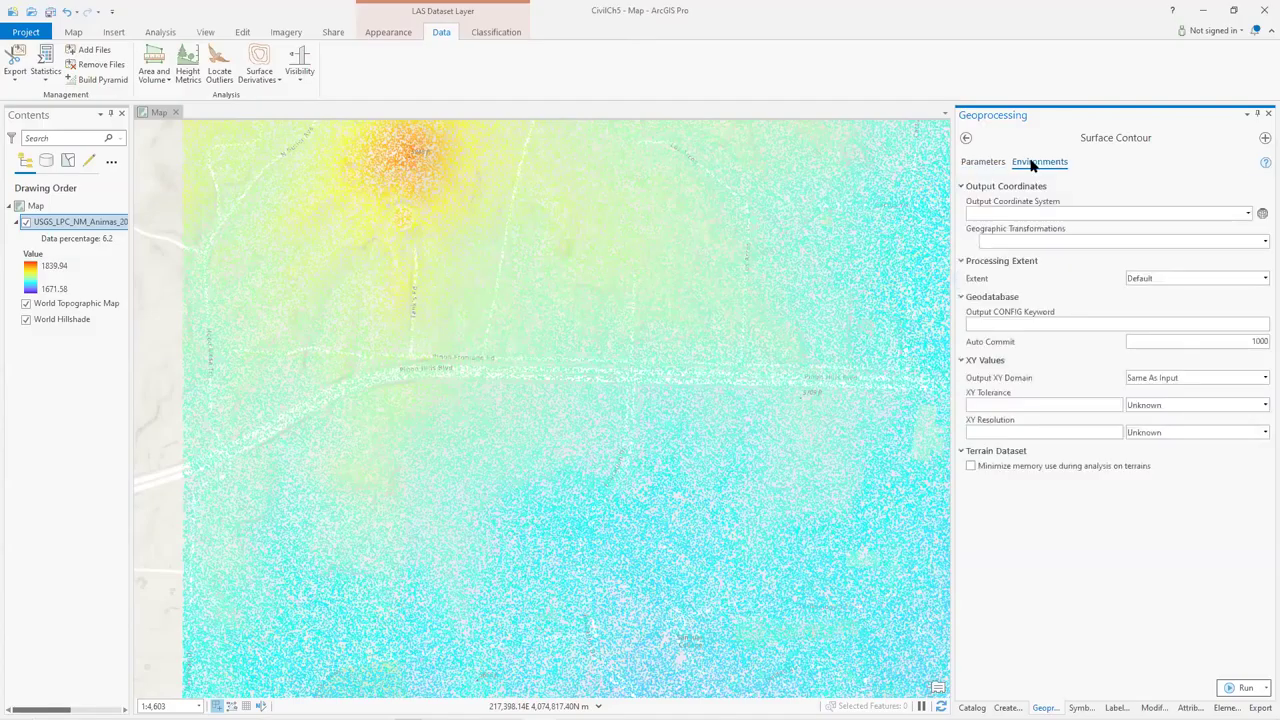
pyautogui.click(1249, 214)
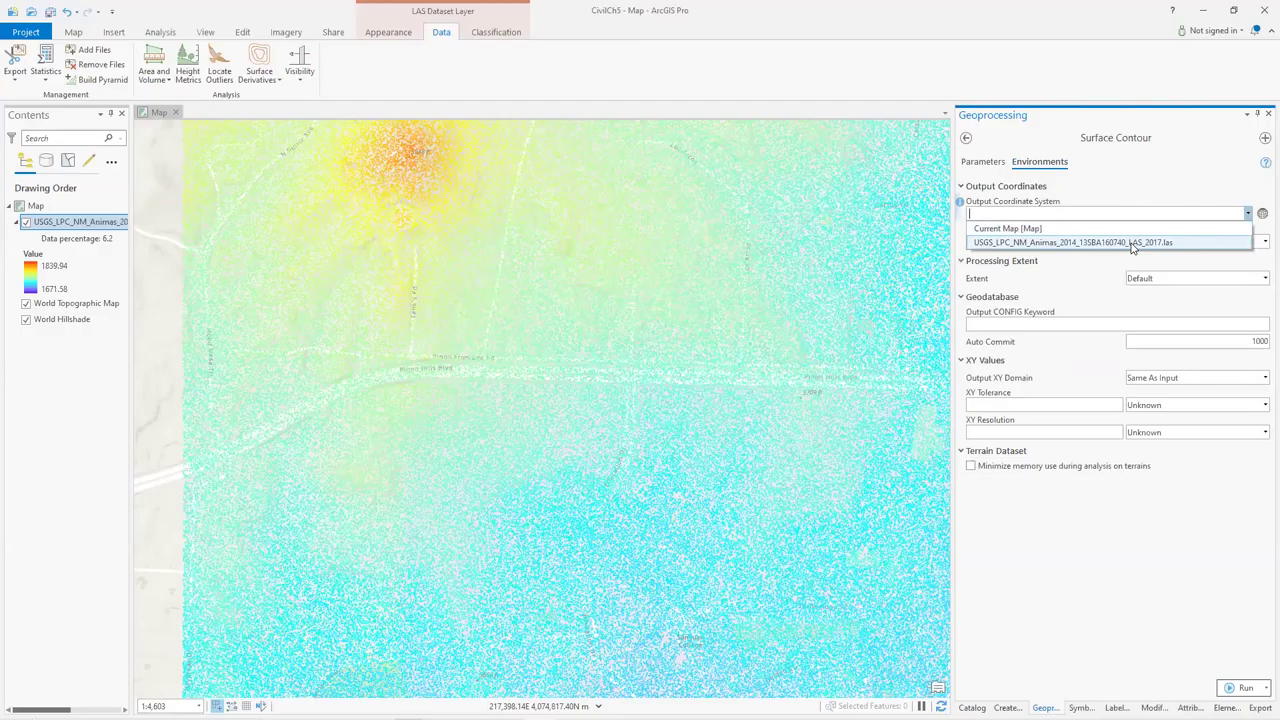
pyautogui.click(1133, 243)
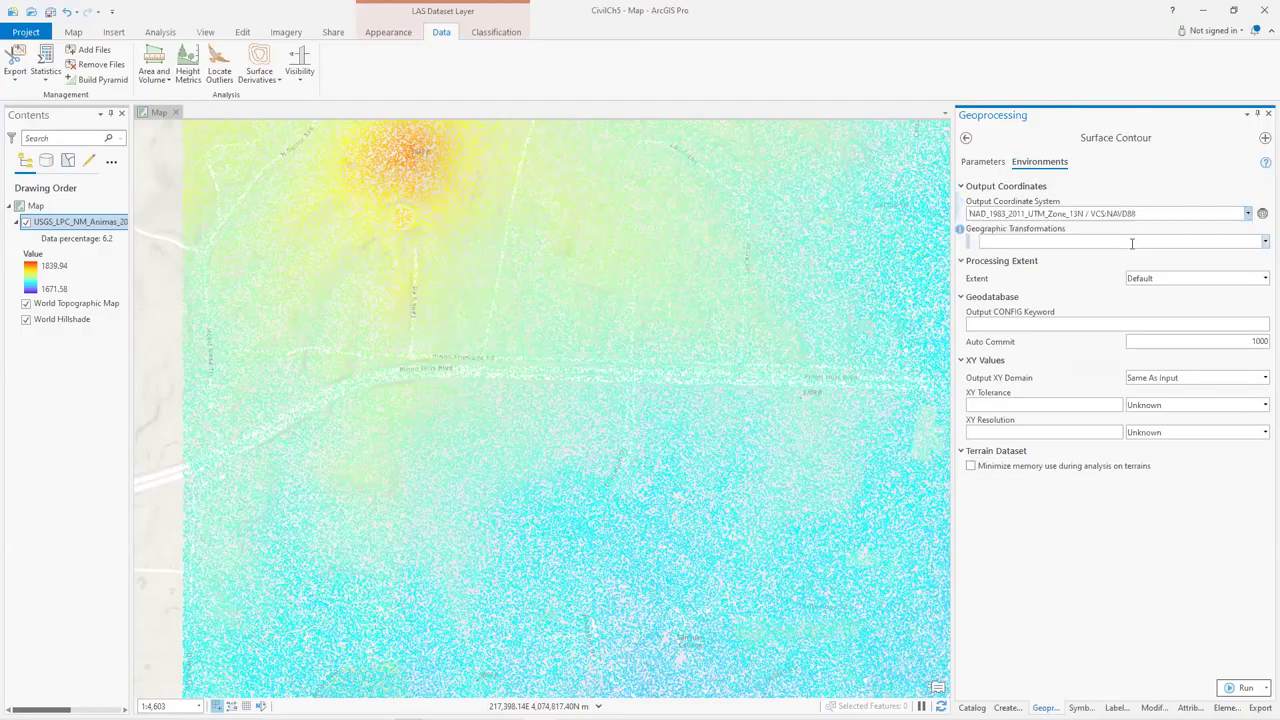
pyautogui.click(1045, 215)
pyautogui.click(1245, 688)
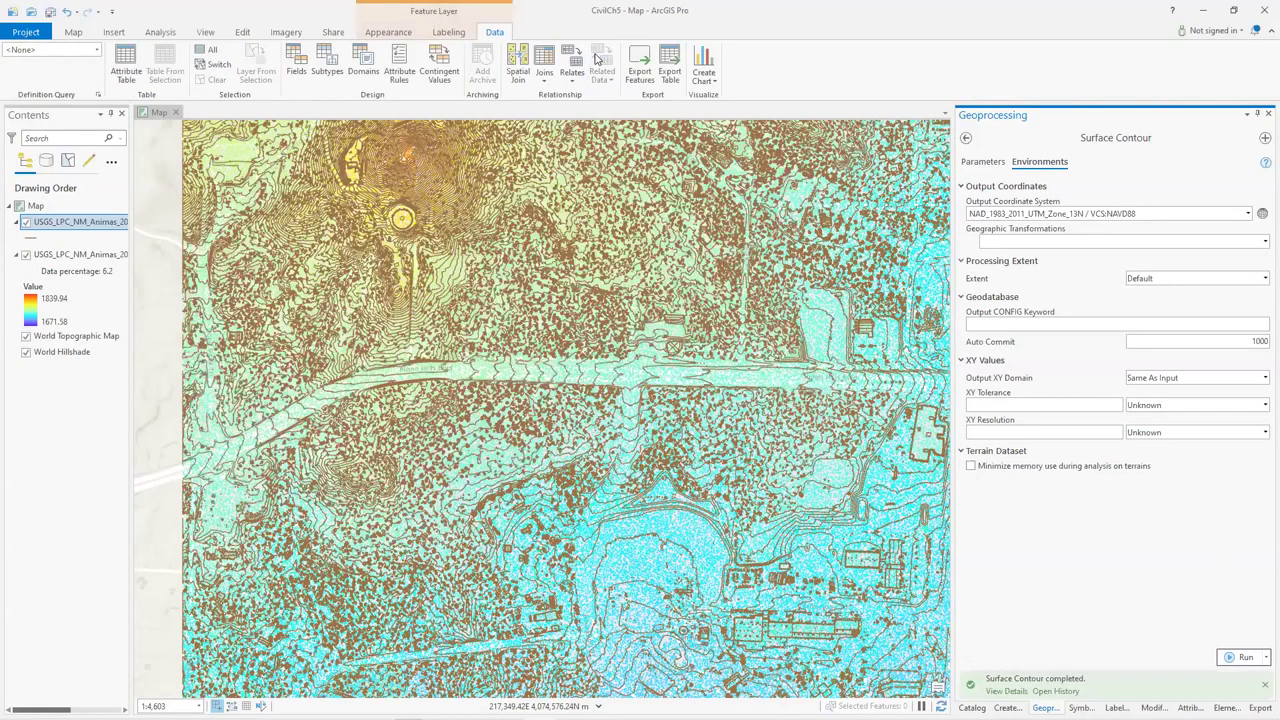
# Hide the LAS layer and examine the generated contours up close around Education Dr.
pyautogui.click(26, 254)
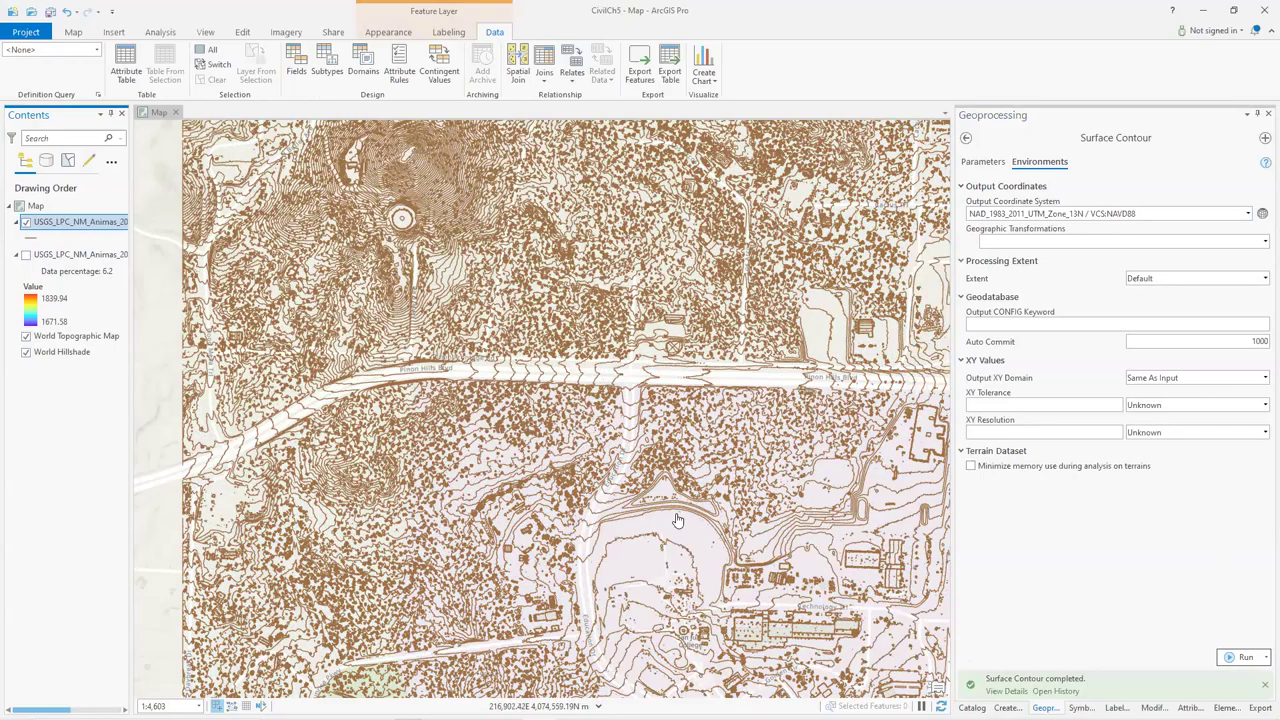
pyautogui.scroll(3, 677, 520)
pyautogui.scroll(4, 677, 520)
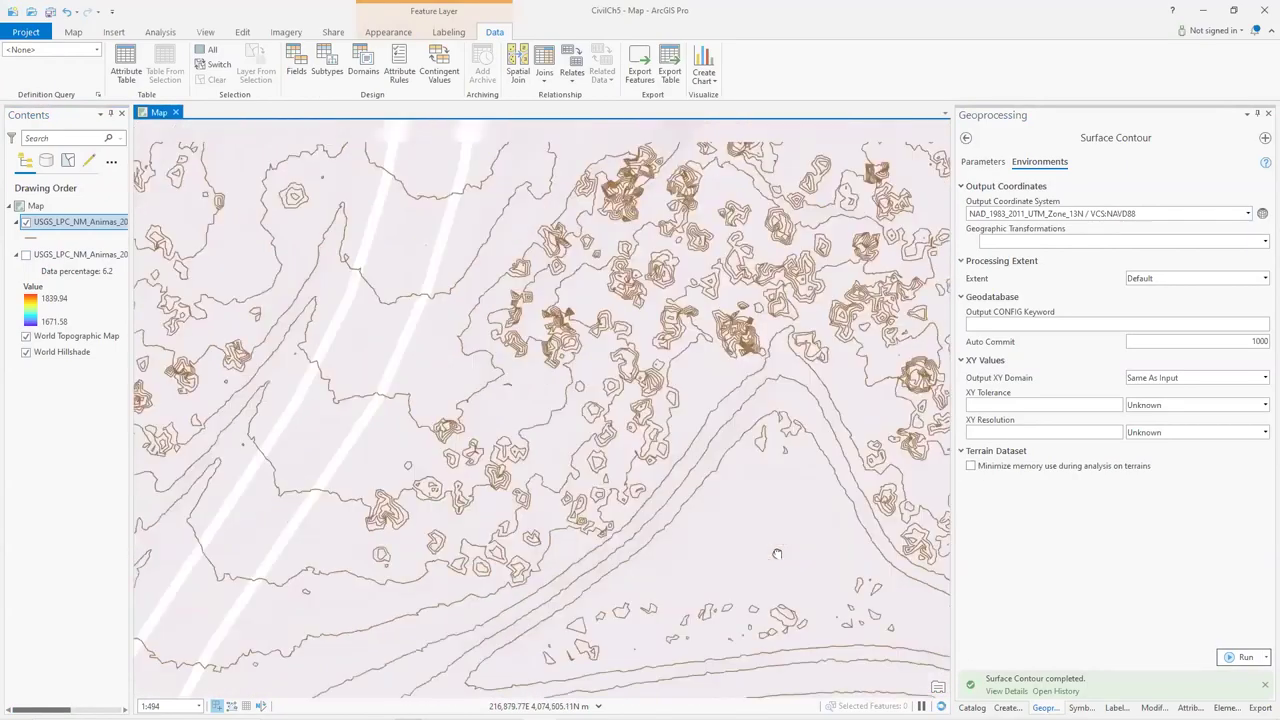
pyautogui.moveTo(674, 428); pyautogui.dragTo(753, 431)
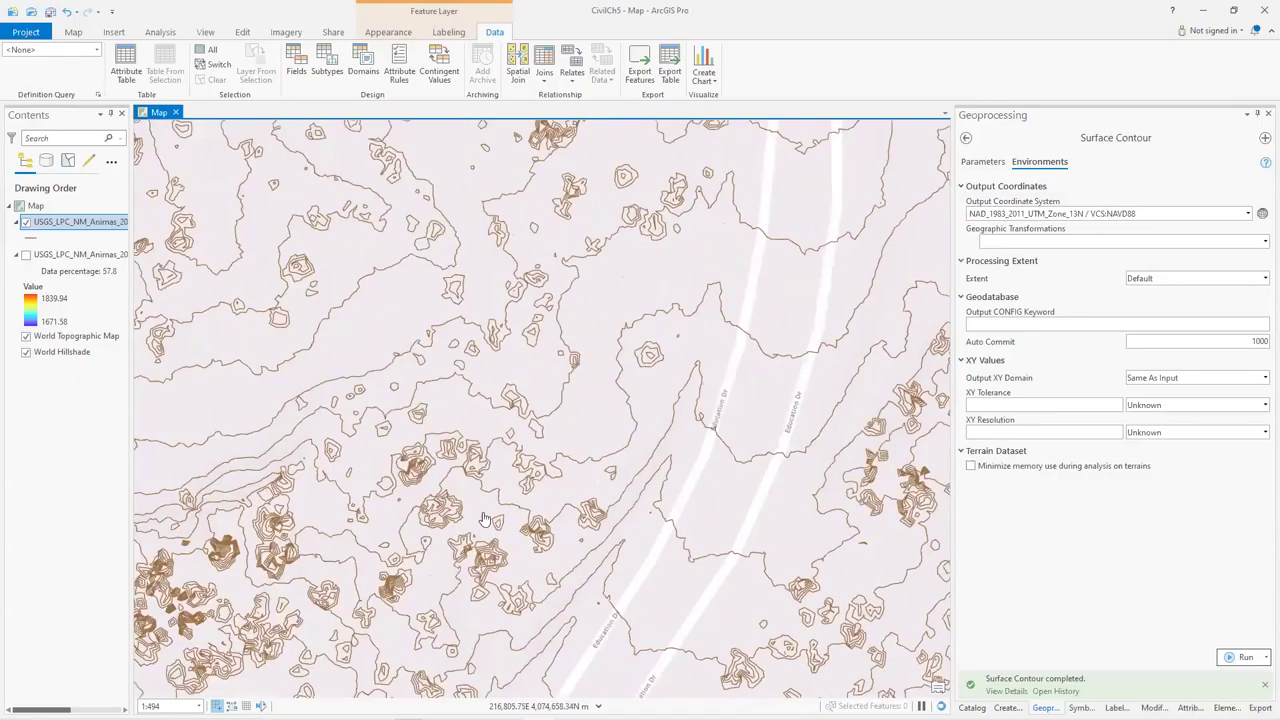
pyautogui.moveTo(409, 556); pyautogui.dragTo(670, 325)
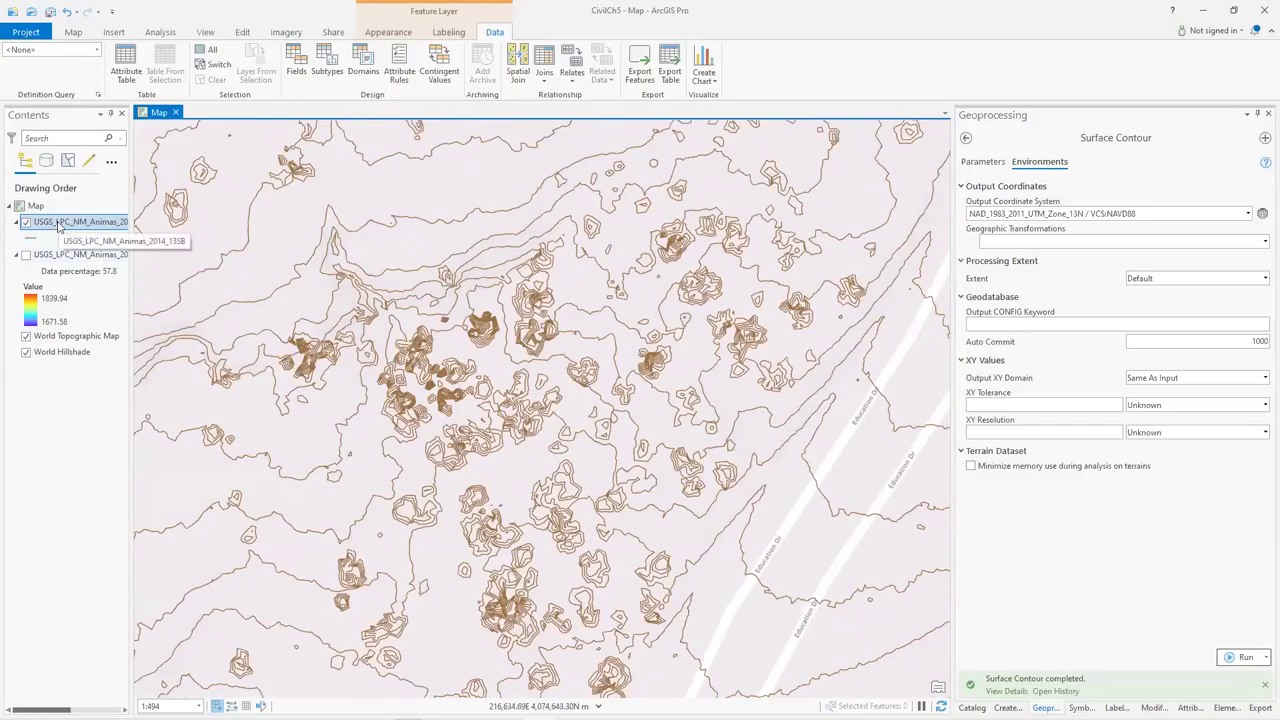
# Open the contour layer's attribute table and review the Elev values of its polylines.
pyautogui.hotkey('ctrl', 't')
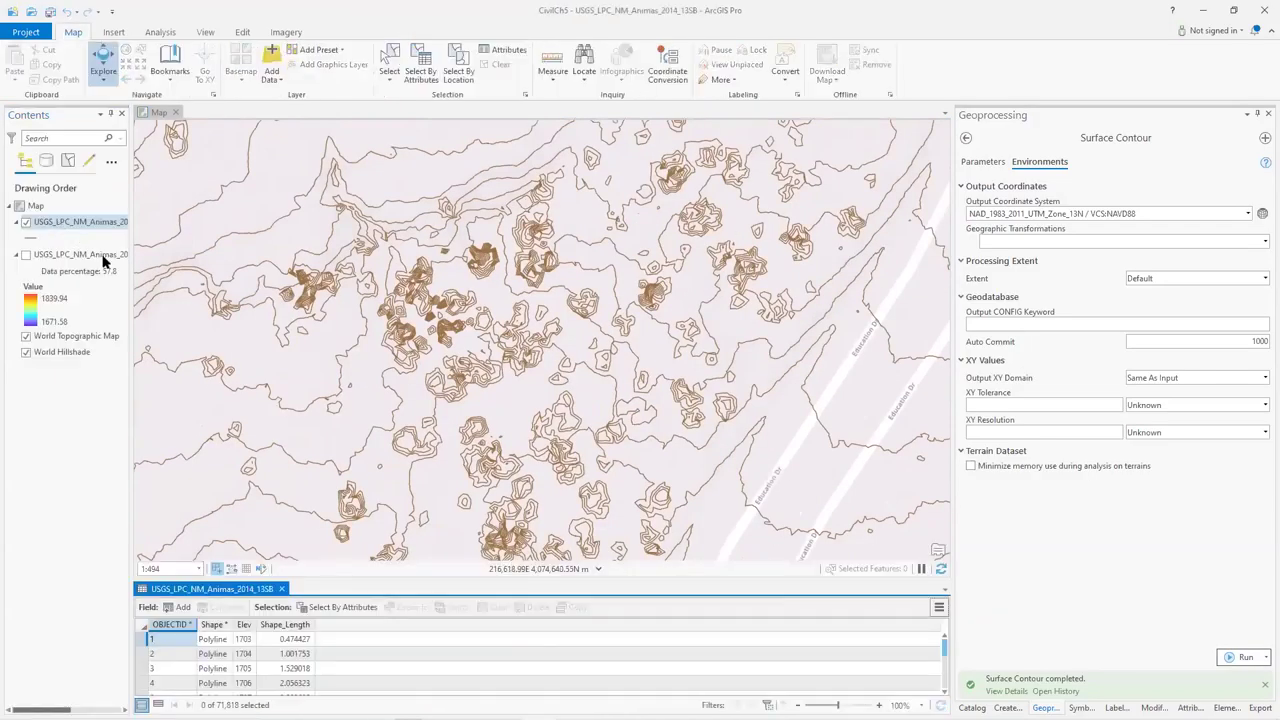
pyautogui.scroll(-2, 280, 640)
pyautogui.scroll(-12, 280, 640)
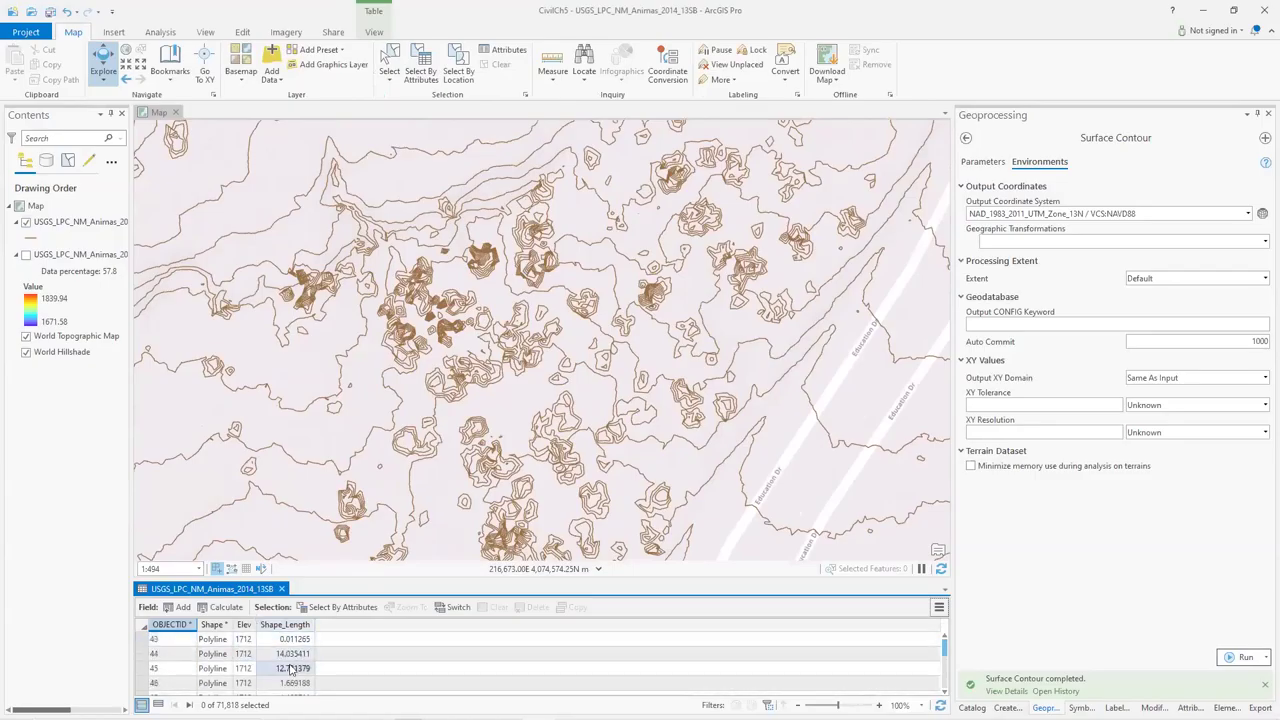
pyautogui.scroll(-17, 310, 663)
pyautogui.scroll(-18, 314, 658)
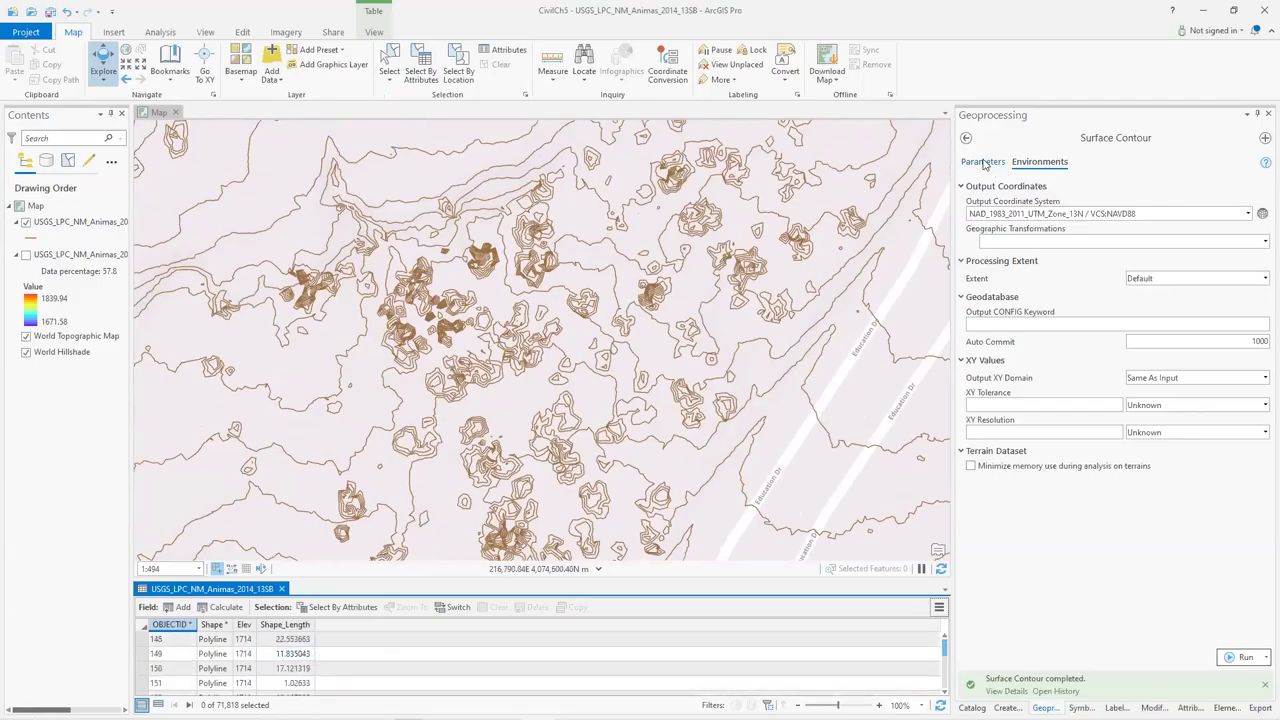
# Compare the Surface Contour parameters with the table's fields and dock the contour attribute table as a tab beside the map view.
pyautogui.click(984, 163)
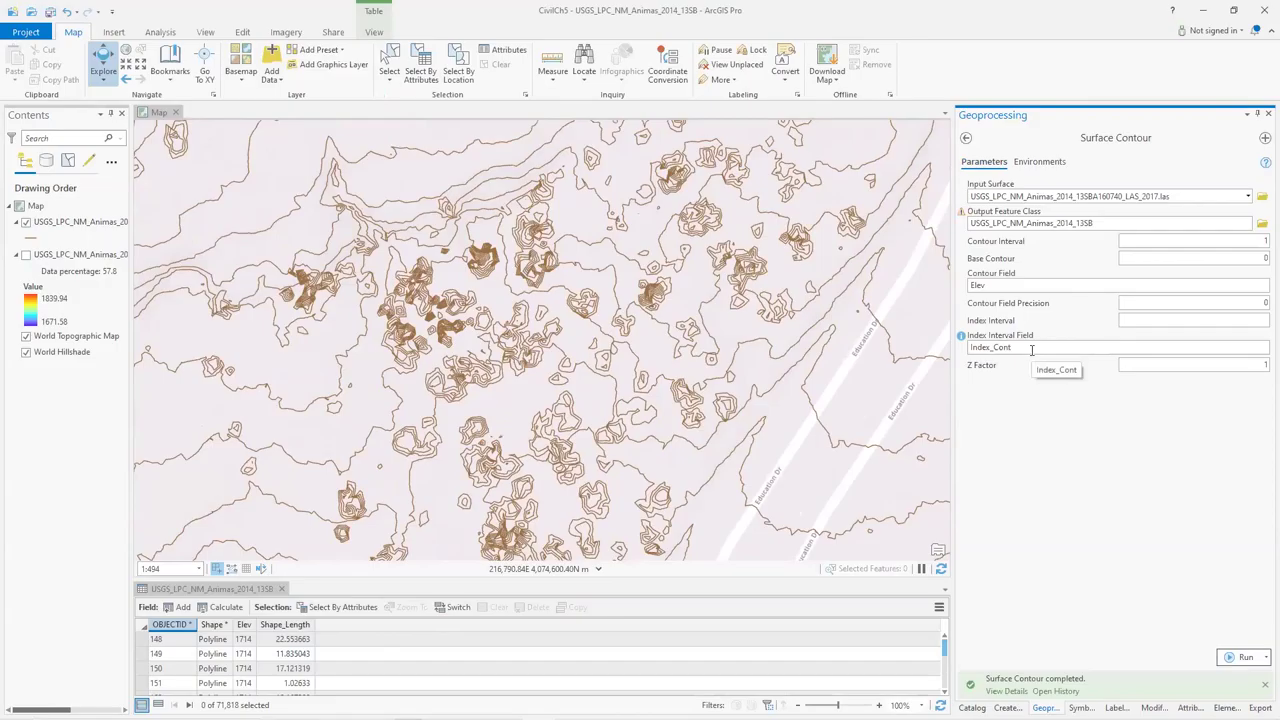
pyautogui.scroll(-8, 257, 640)
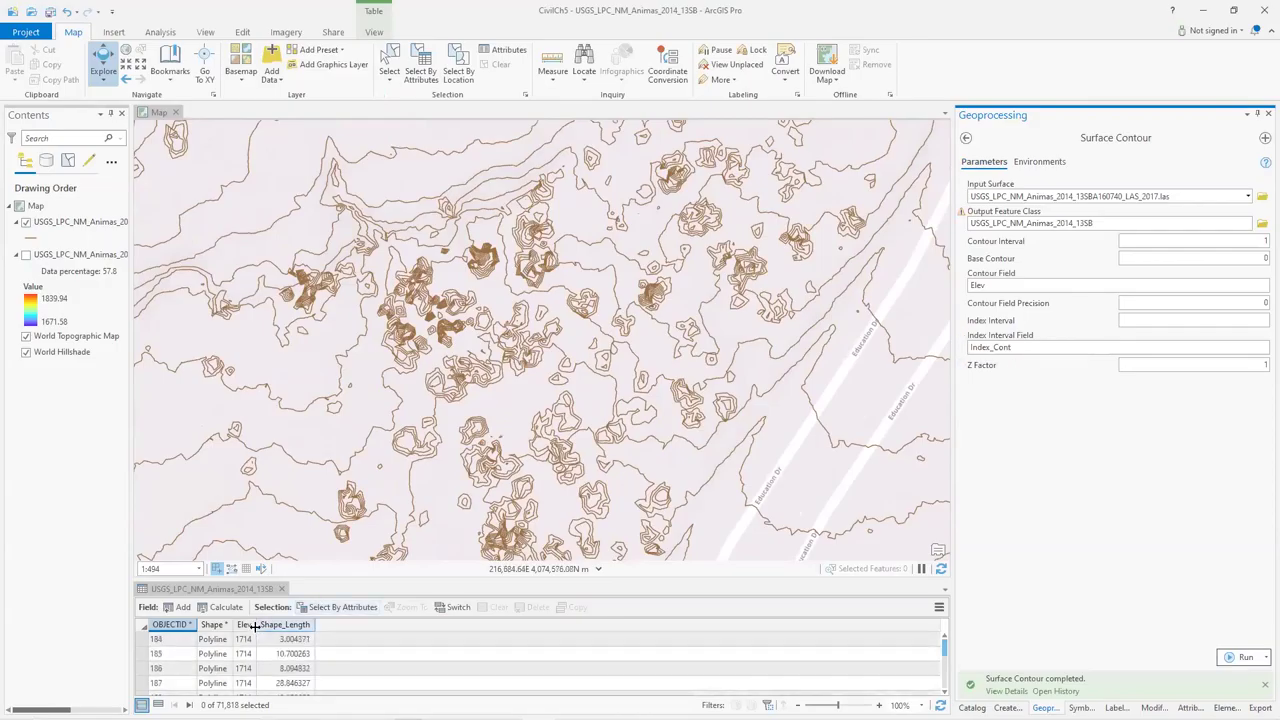
pyautogui.scroll(20, 257, 640)
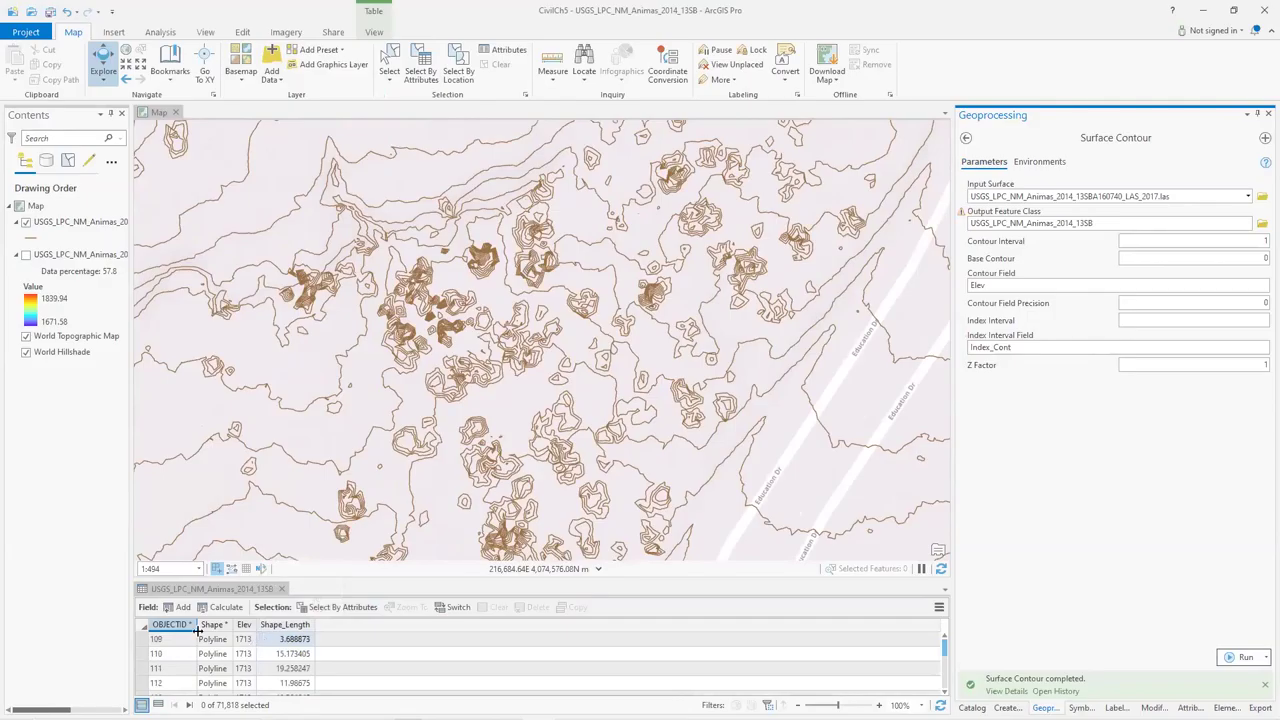
pyautogui.moveTo(205, 589); pyautogui.dragTo(541, 340)
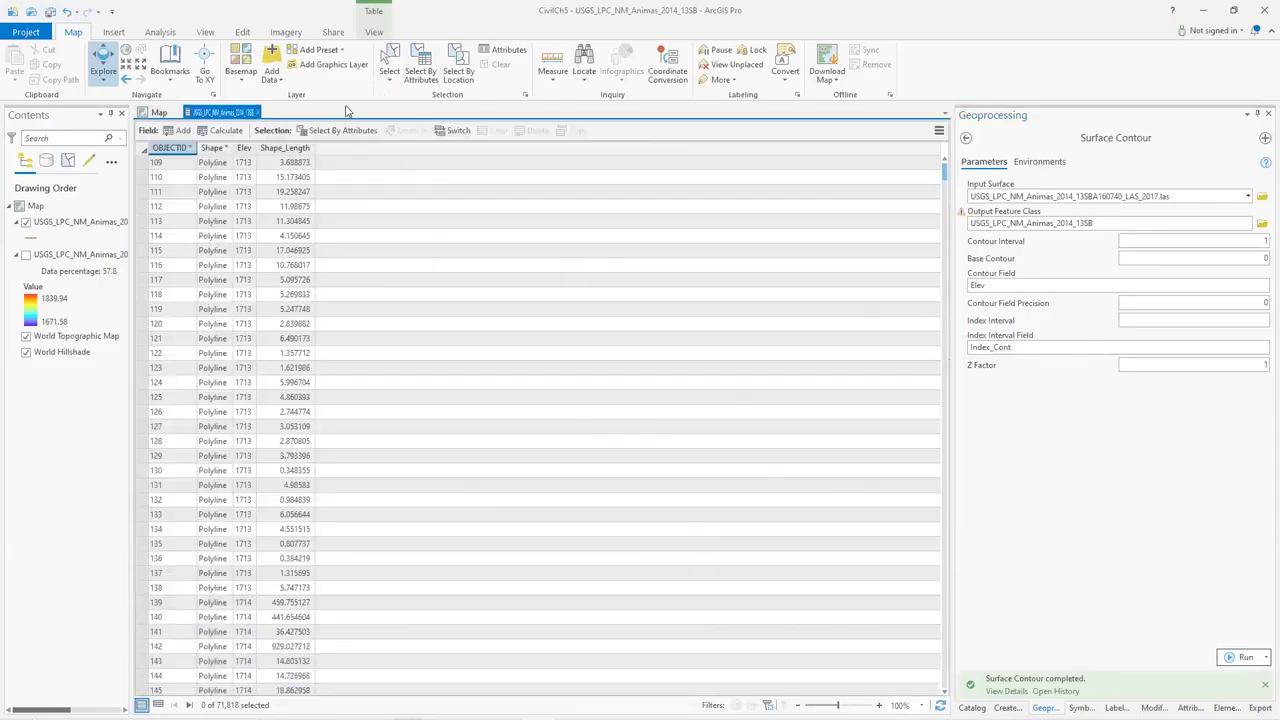
# Open the LAS layer's symbology, return to the map, show the LAS layer and hide the contour feature layer.
pyautogui.rightClick(55, 256)
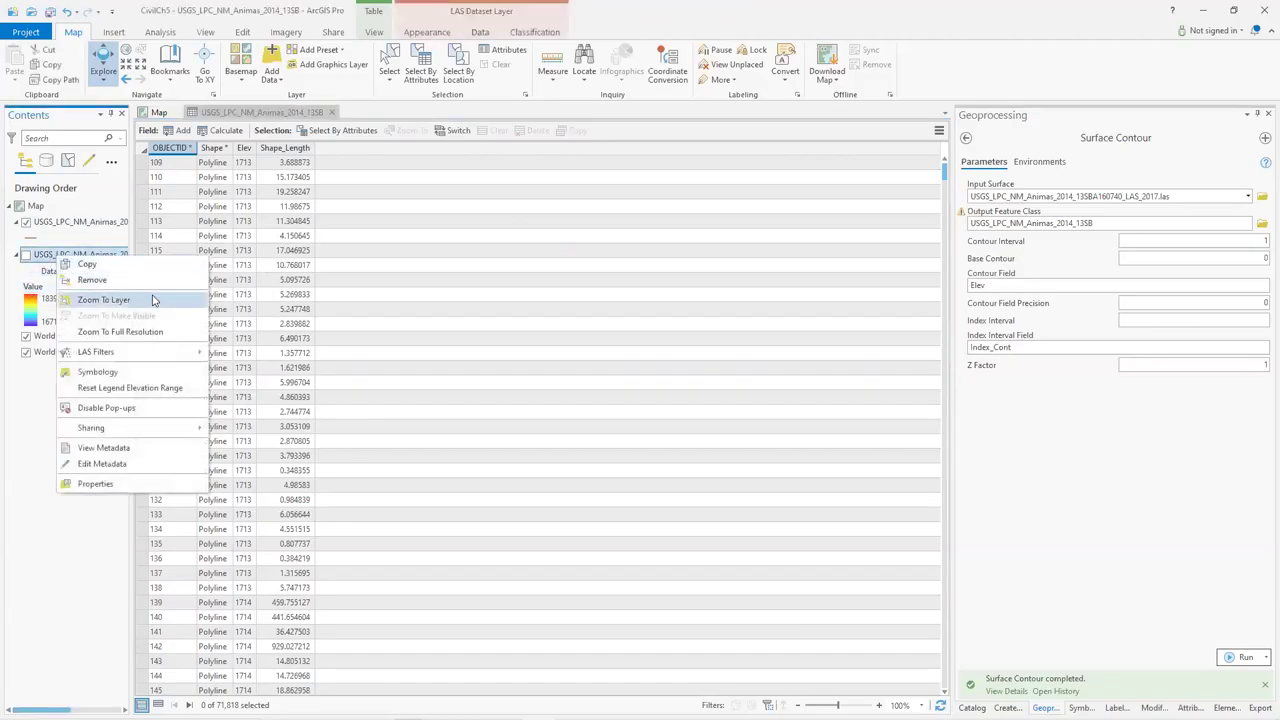
pyautogui.moveTo(157, 353)
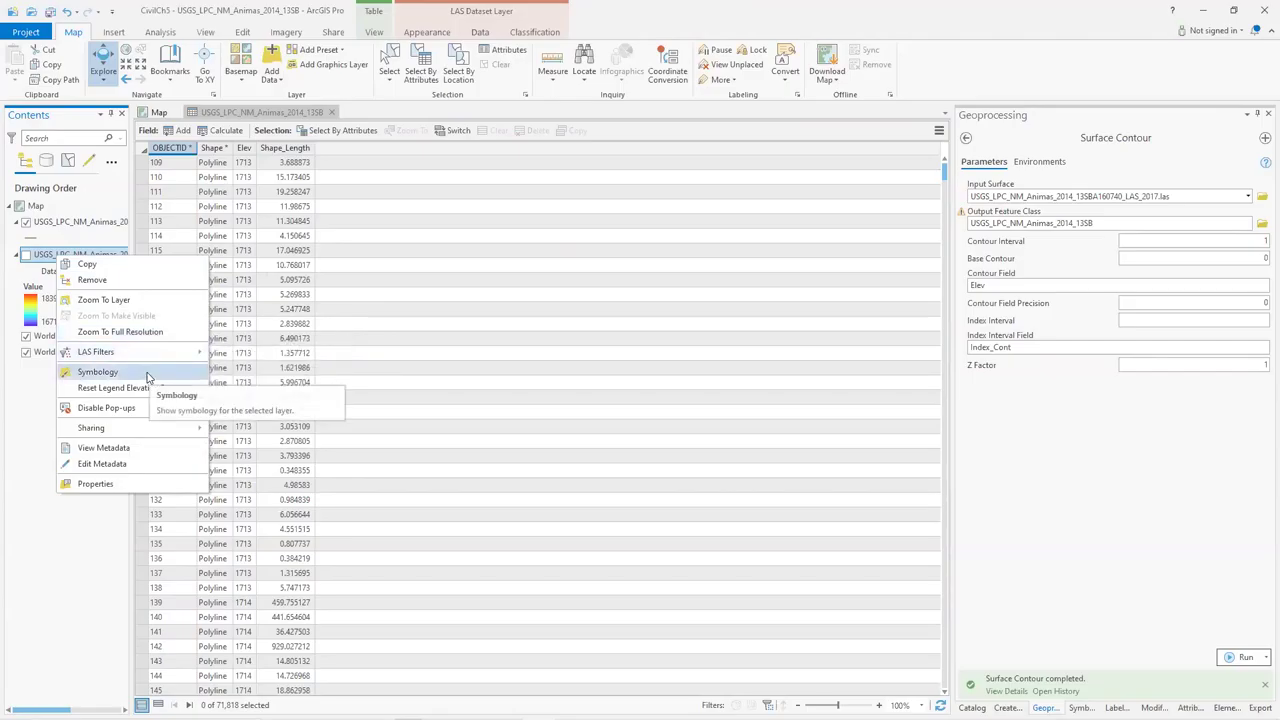
pyautogui.click(148, 376)
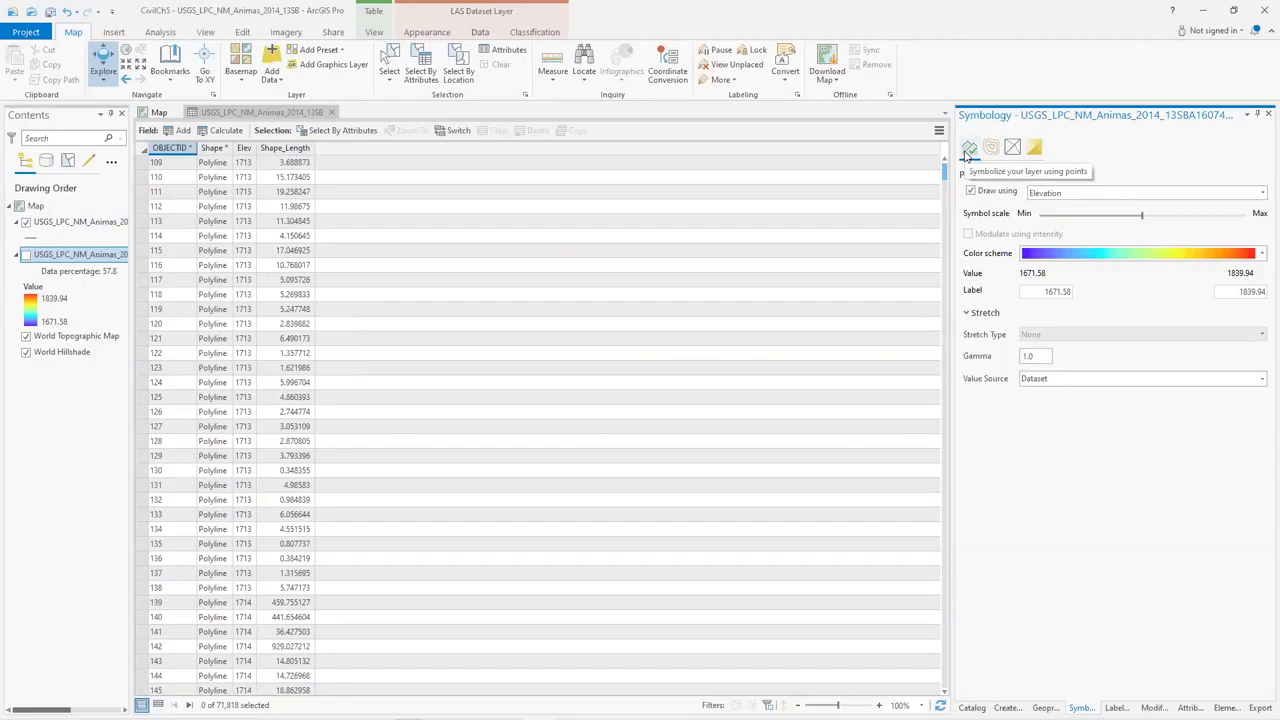
pyautogui.click(159, 112)
pyautogui.click(26, 254)
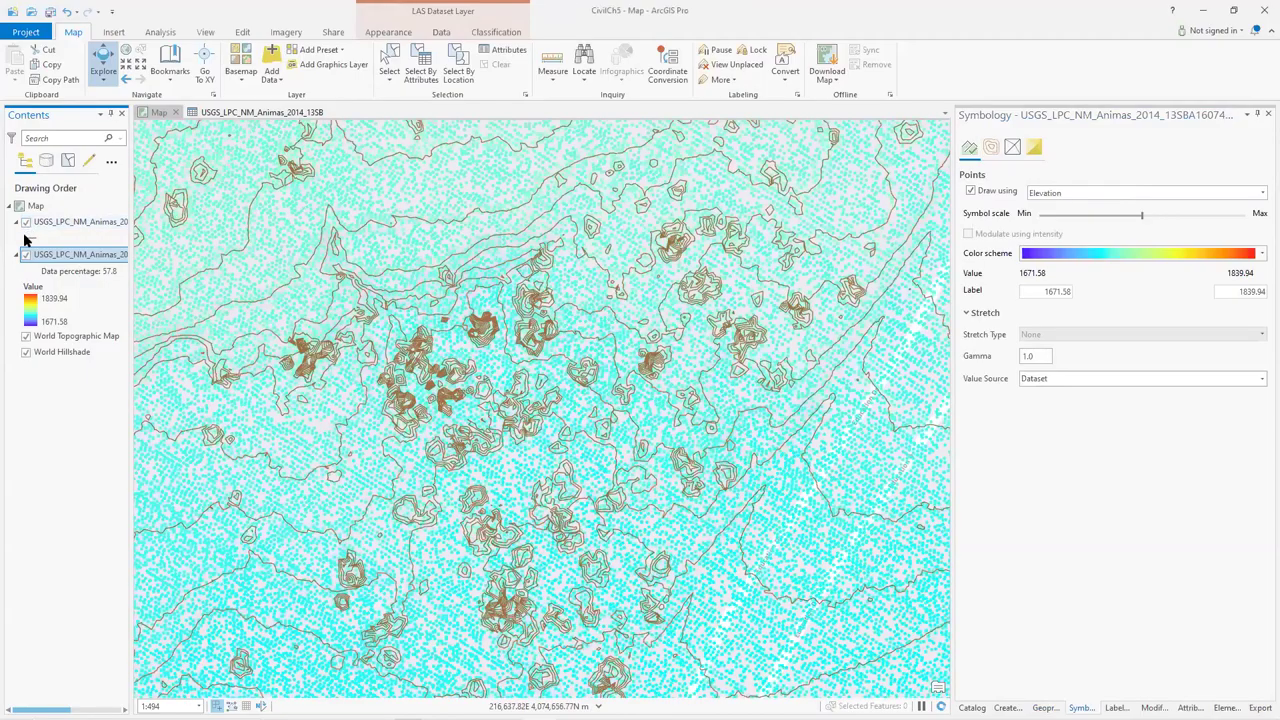
pyautogui.click(26, 222)
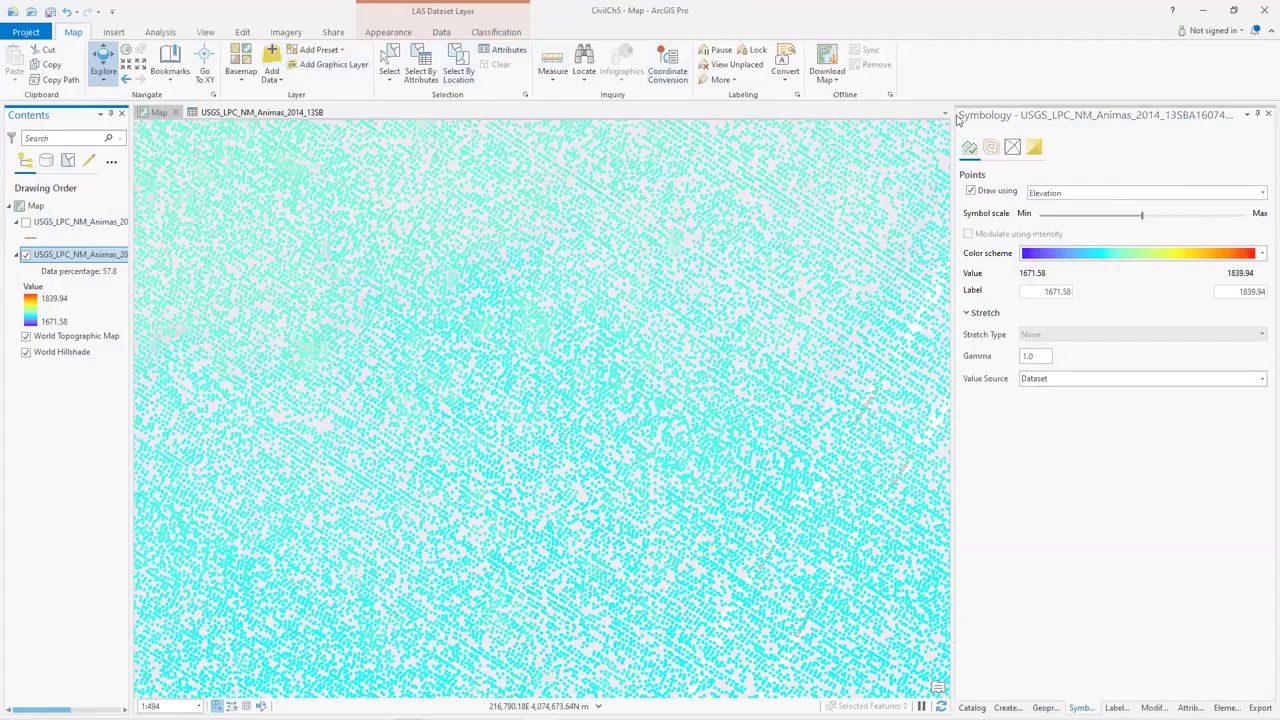
# Turn on contour drawing in the LAS layer's symbology, keeping contour interval 5, reference height 0 and index factor 5.
pyautogui.click(398, 34)
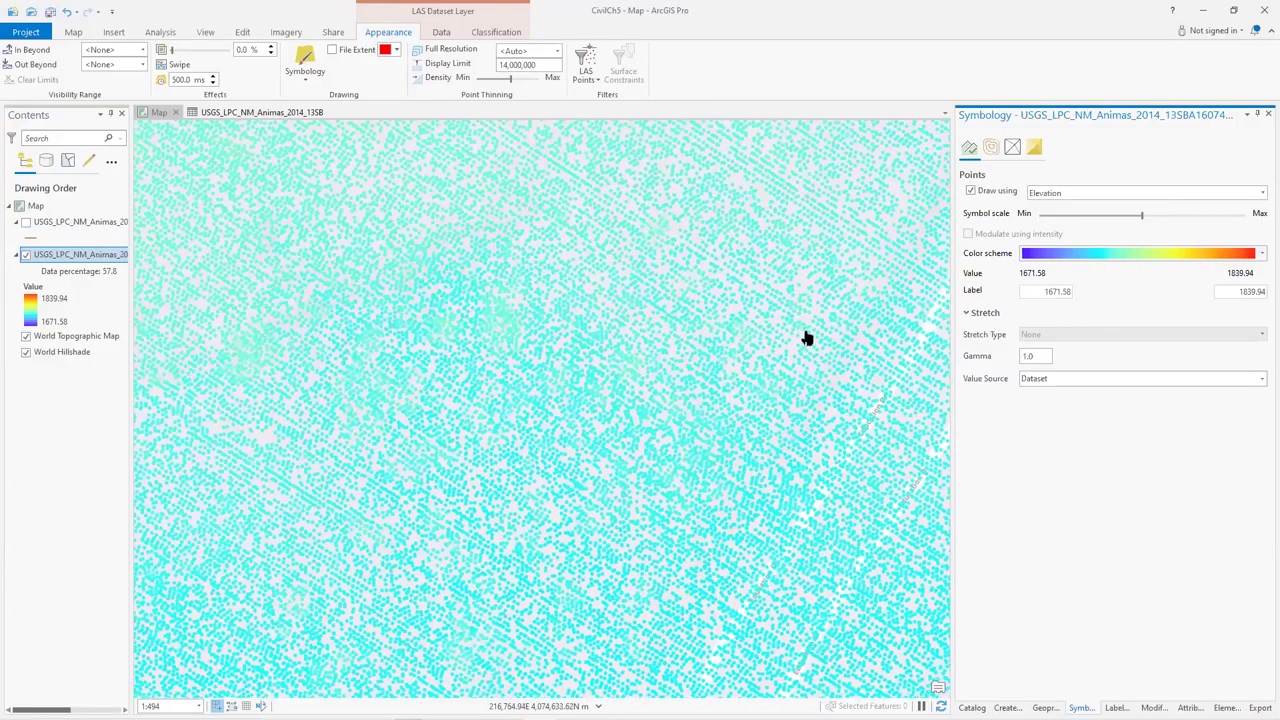
pyautogui.scroll(5, 806, 338)
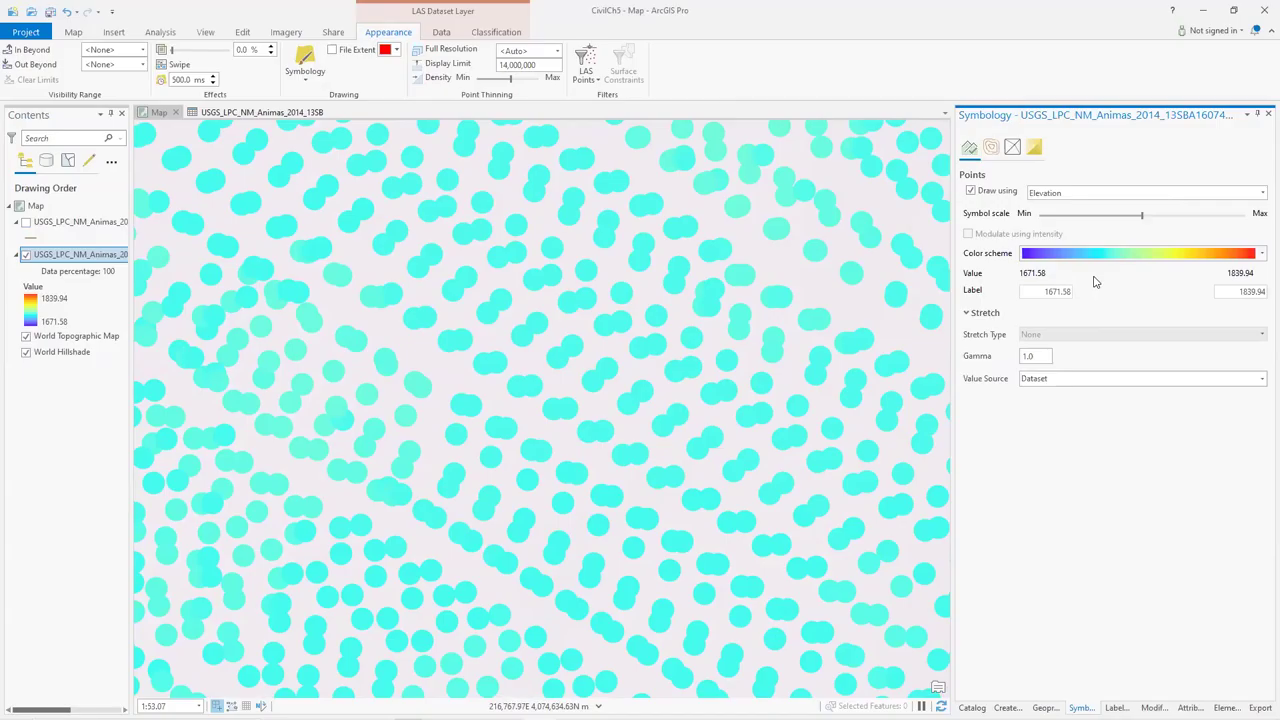
pyautogui.click(991, 148)
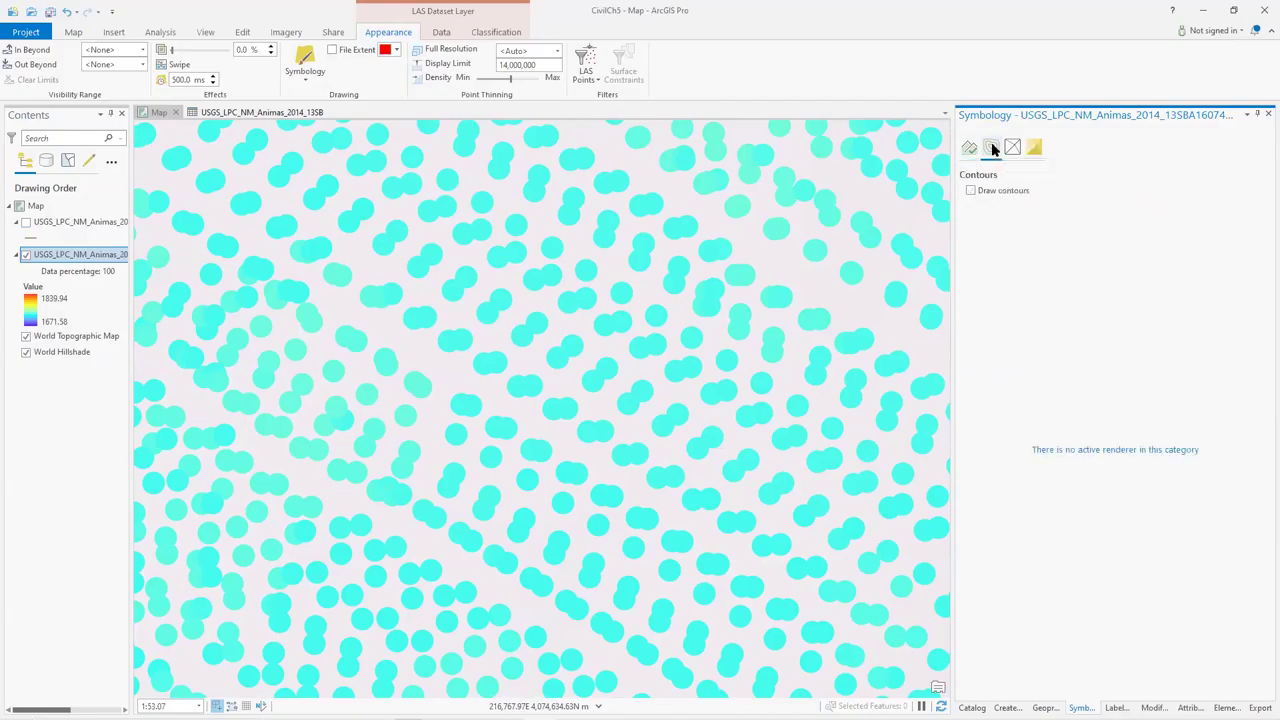
pyautogui.click(970, 190)
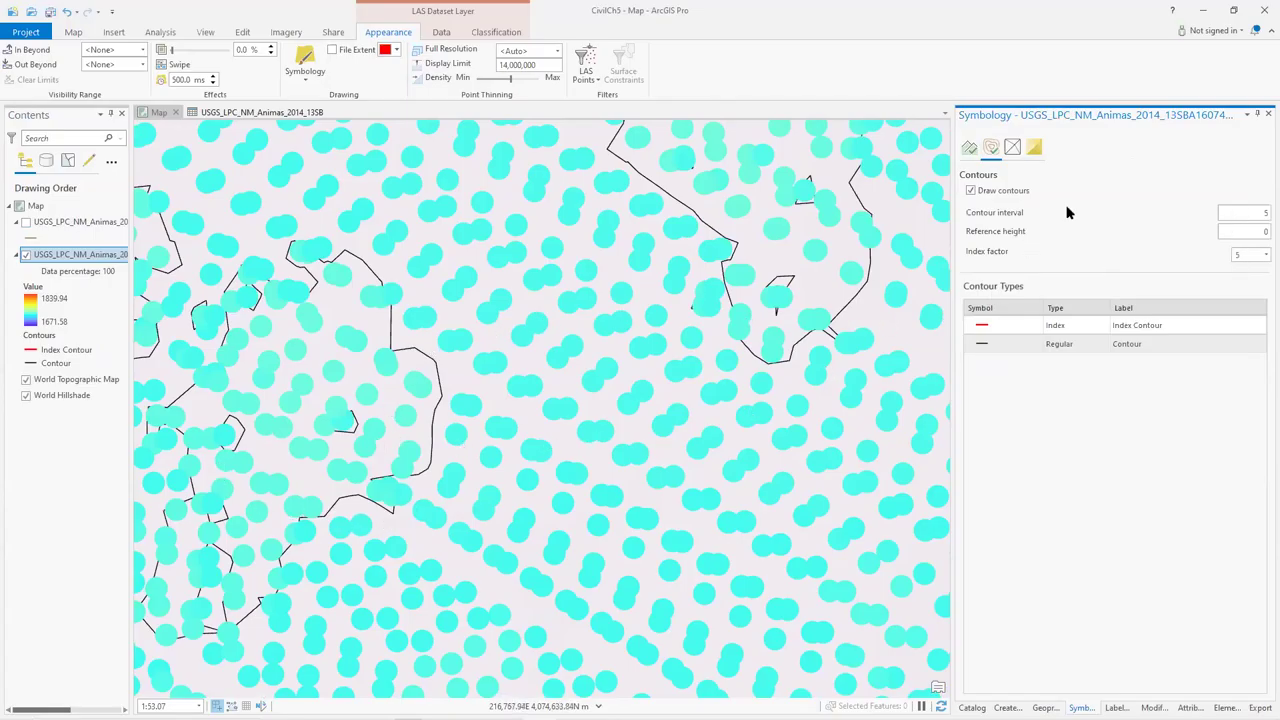
pyautogui.scroll(-5, 645, 445)
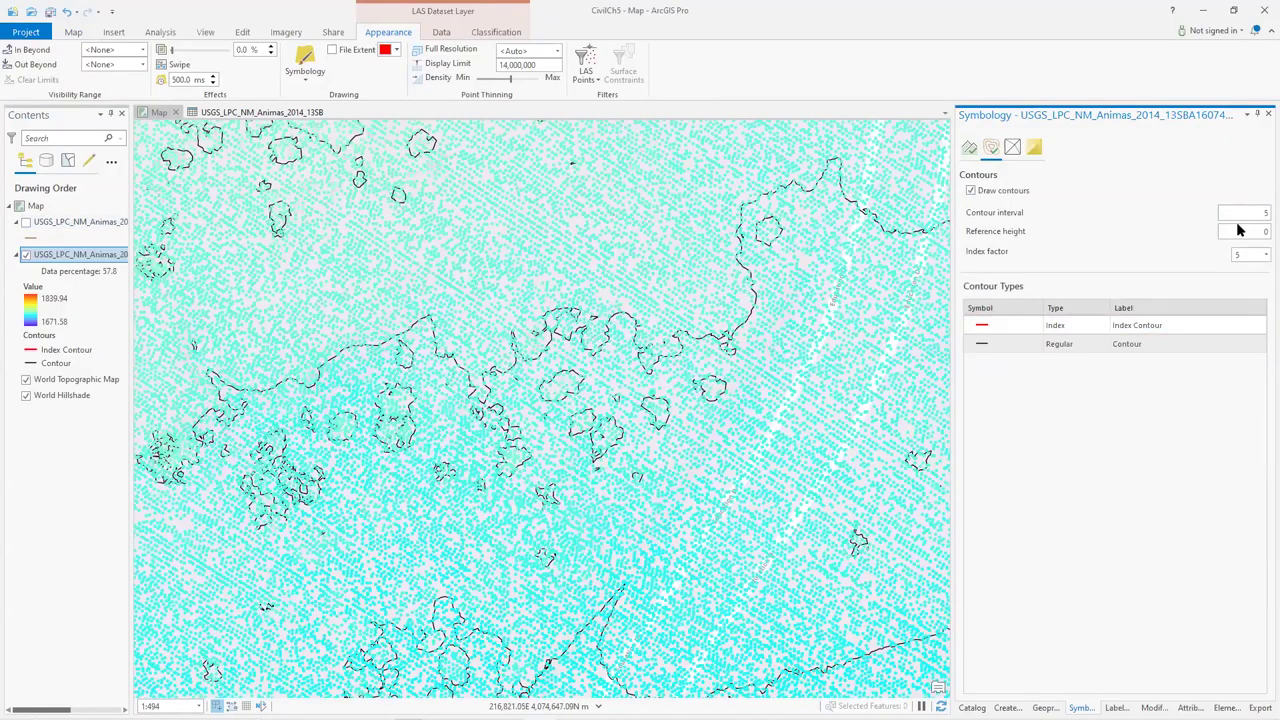
pyautogui.scroll(-3, 770, 400)
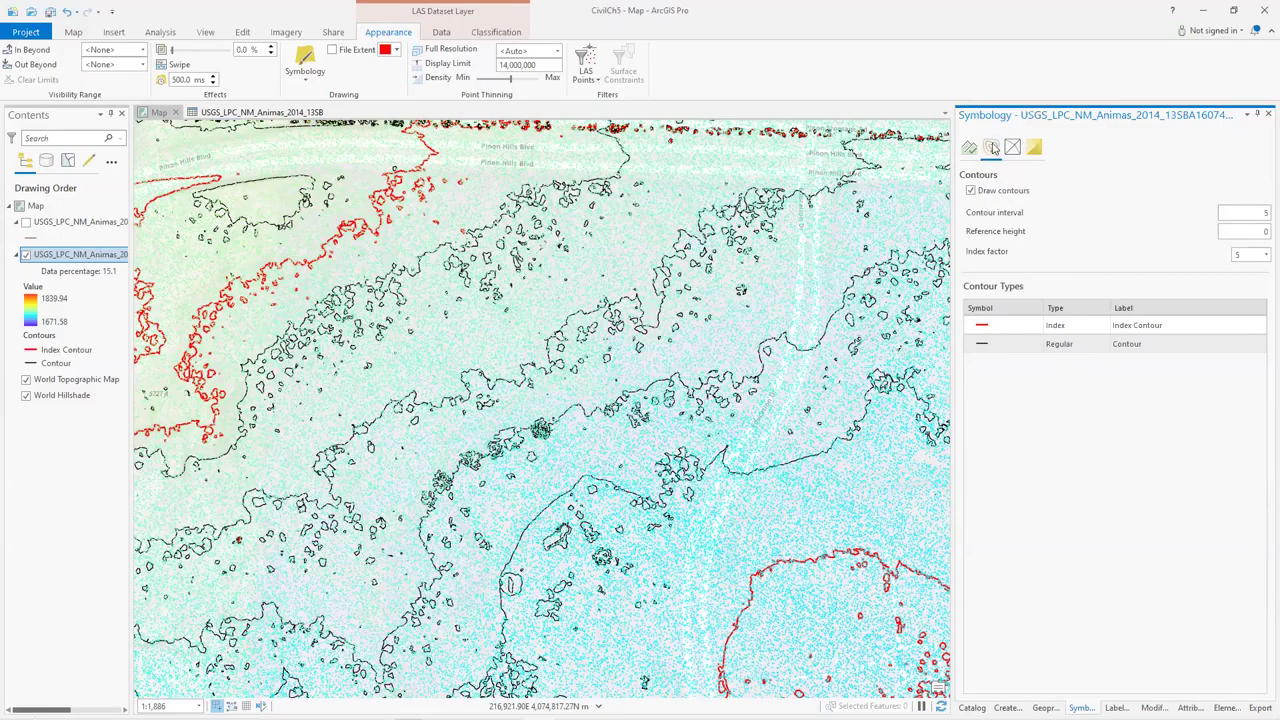
# Draw the LAS layer's triangulation edges with the Simple symbology and inspect how they connect the points.
pyautogui.click(1012, 148)
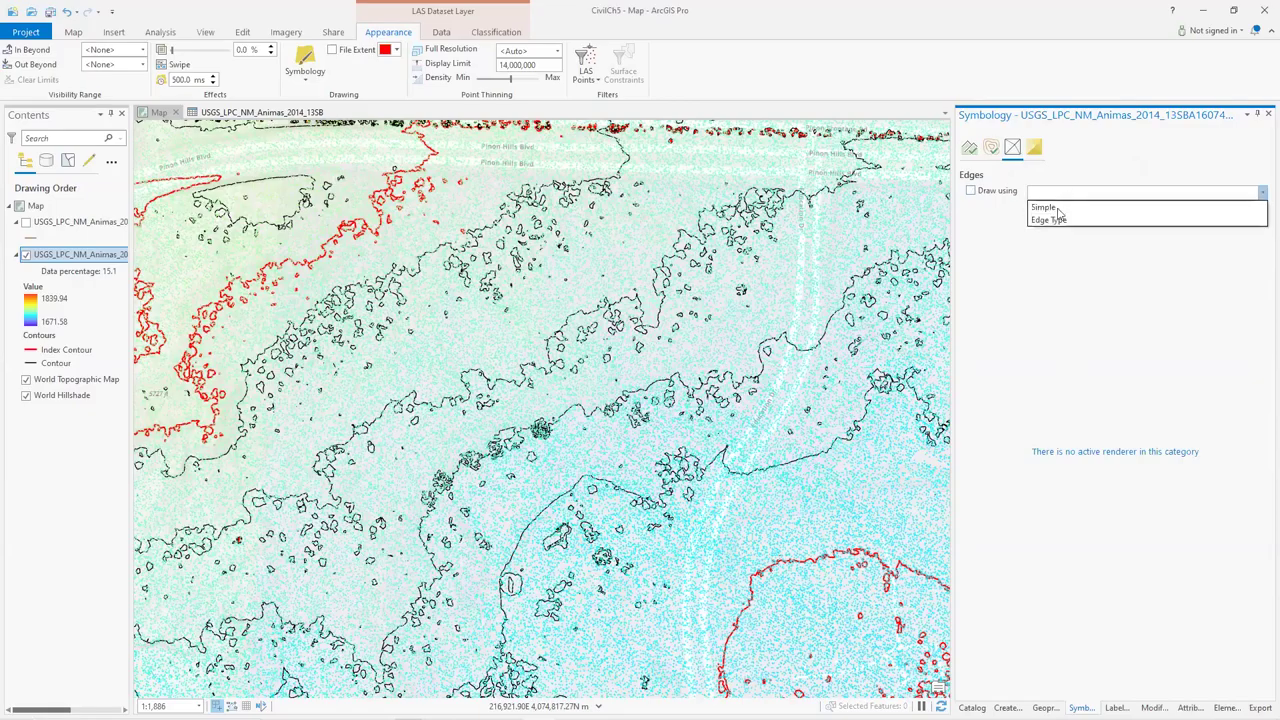
pyautogui.click(1043, 207)
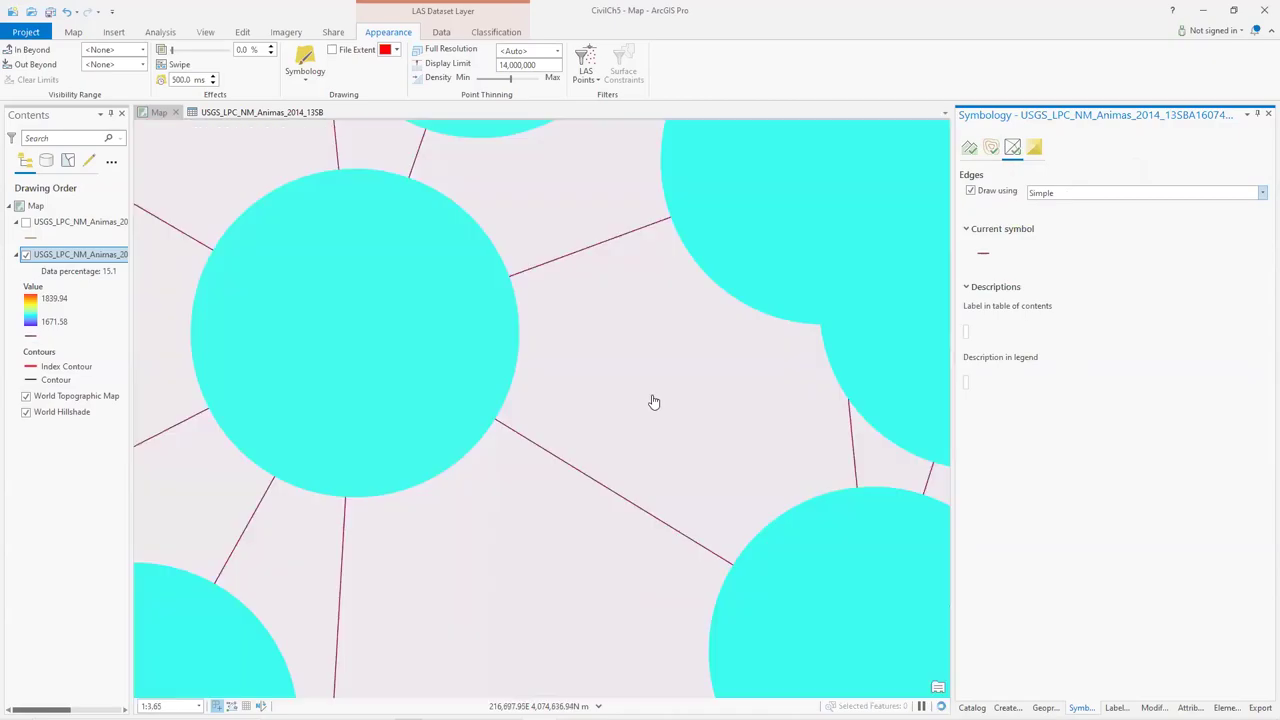
pyautogui.scroll(-2, 651, 402)
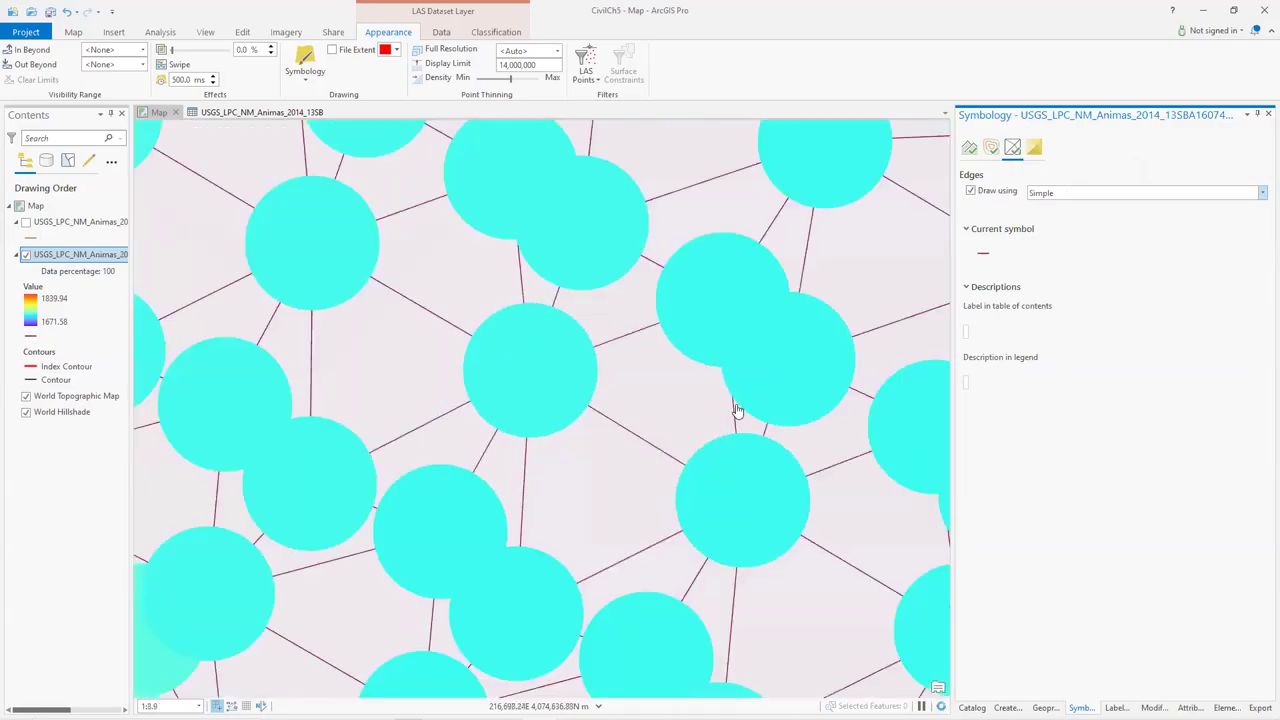
pyautogui.scroll(-3, 734, 408)
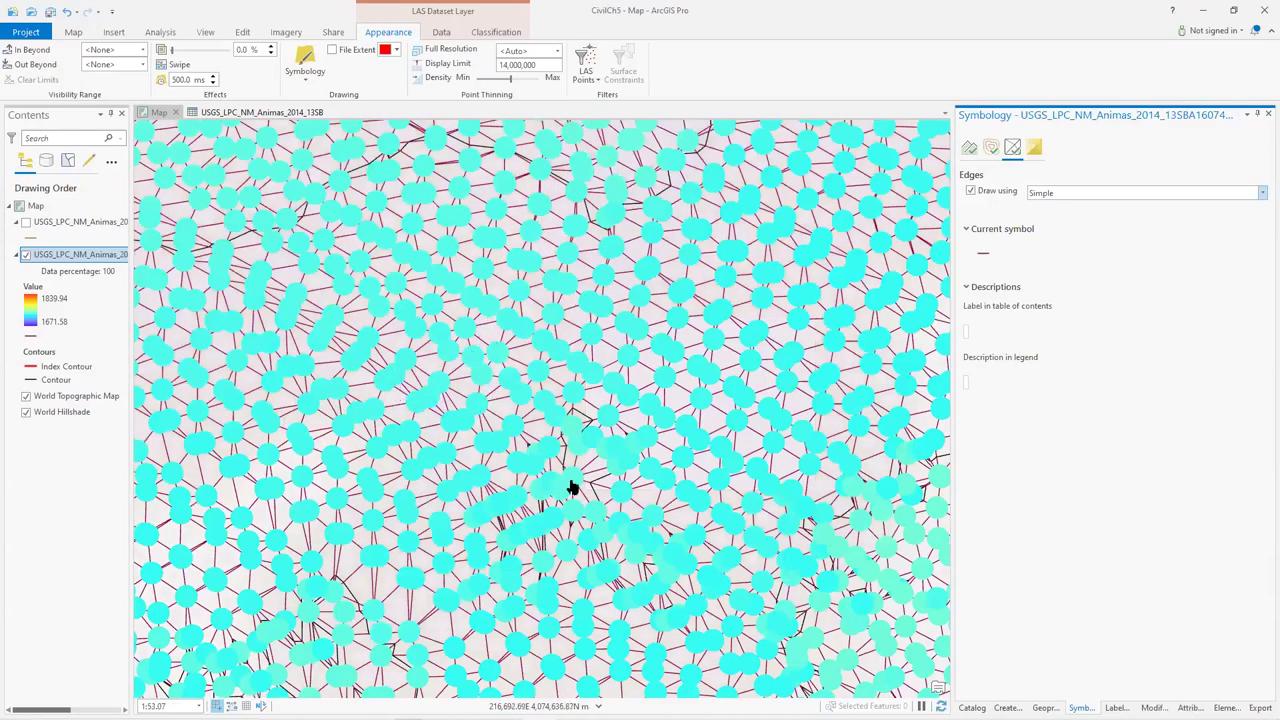
# Draw the LAS layer's surface by Elevation and turn off its point symbology.
pyautogui.click(1036, 148)
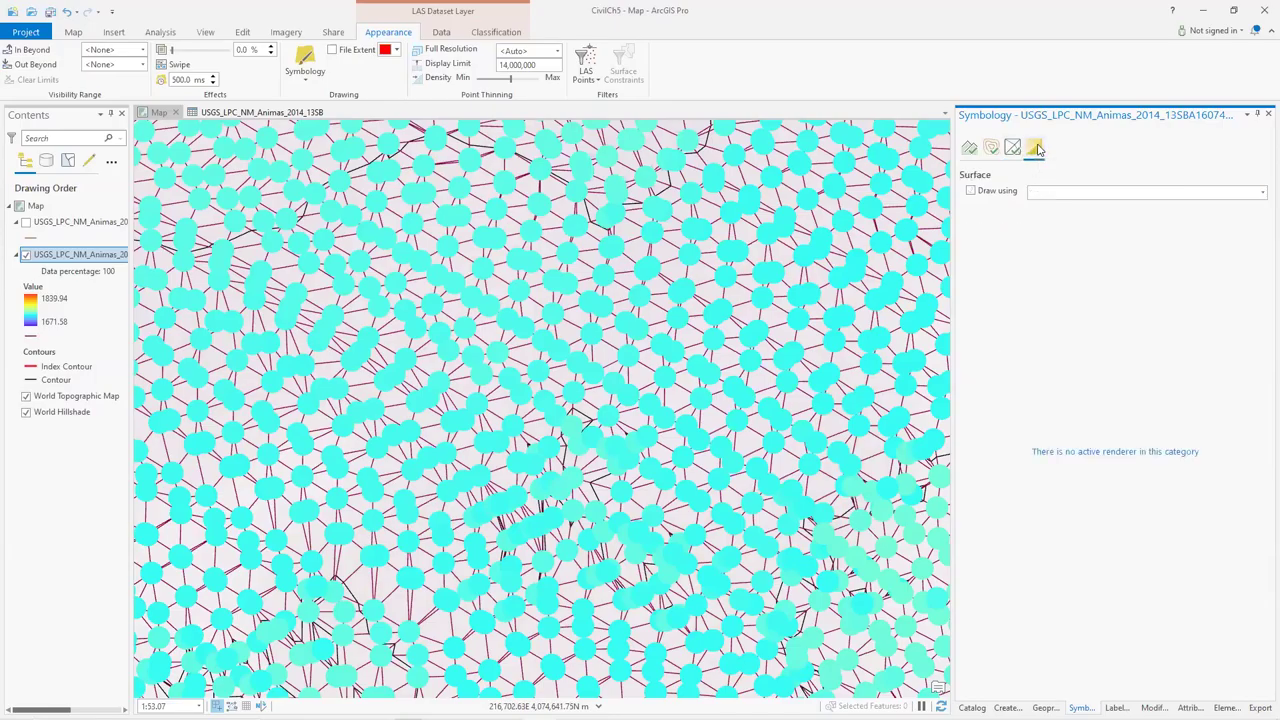
pyautogui.click(1053, 193)
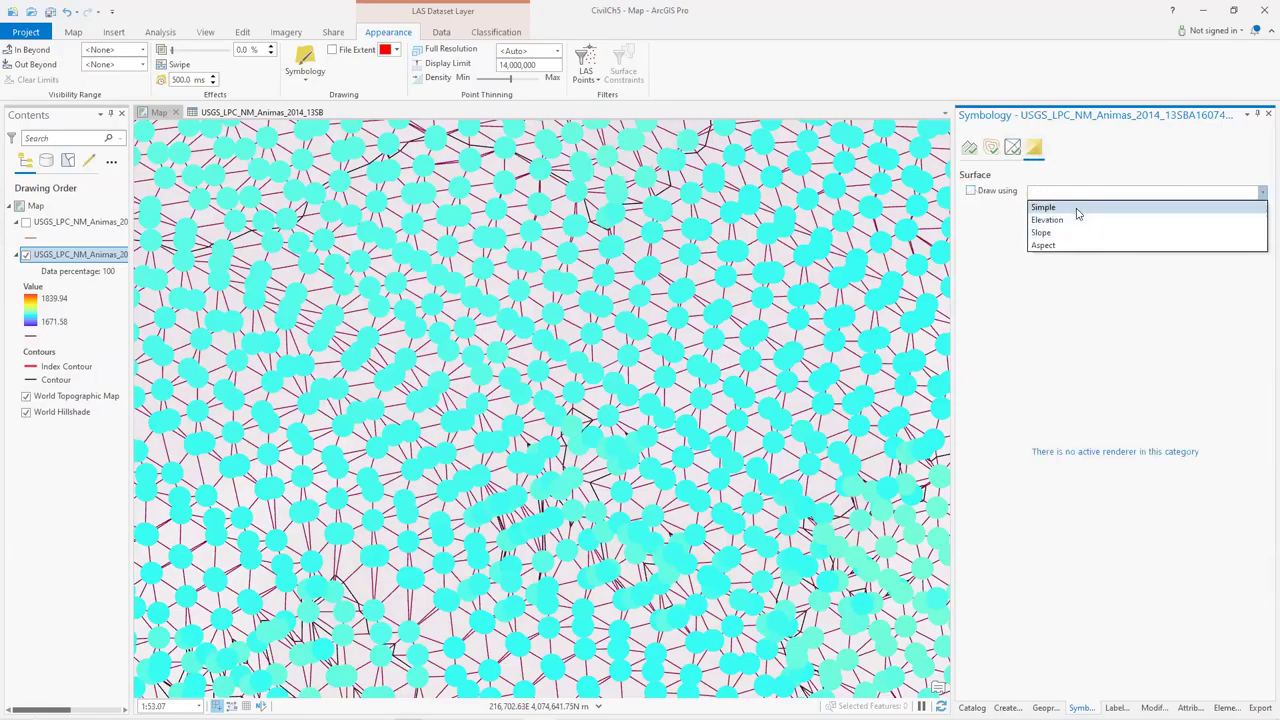
pyautogui.click(1077, 219)
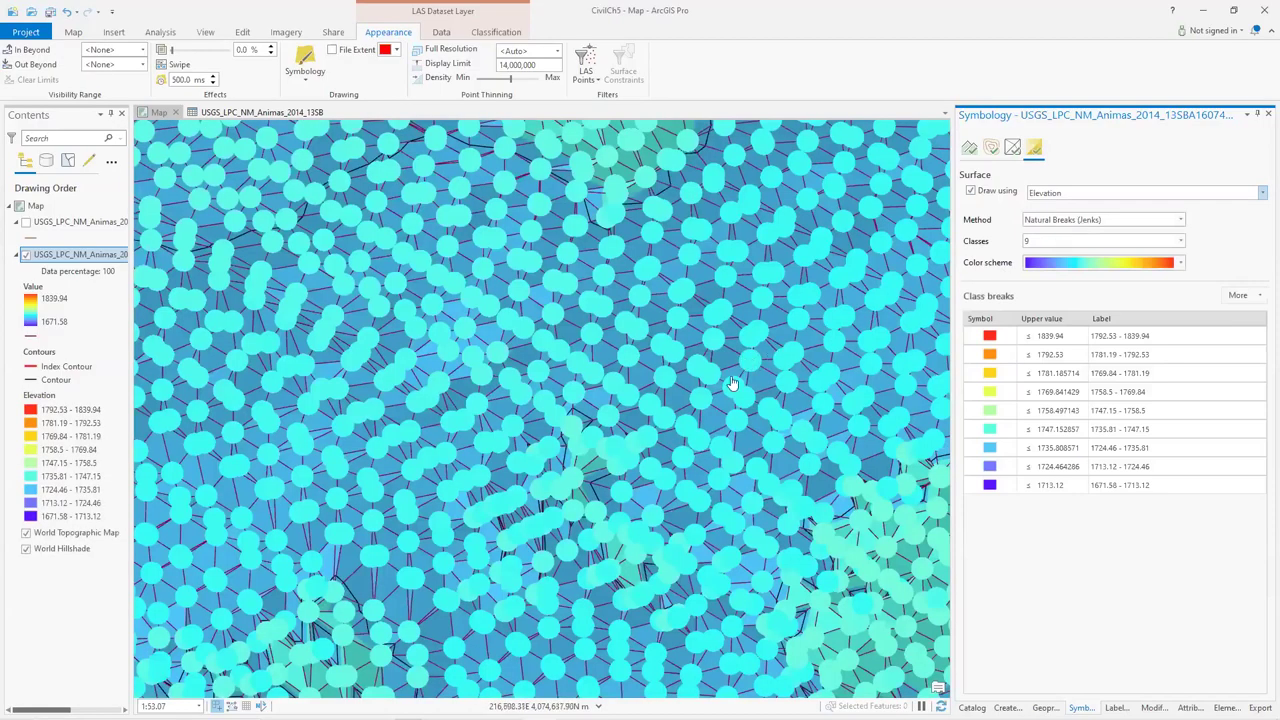
pyautogui.click(969, 150)
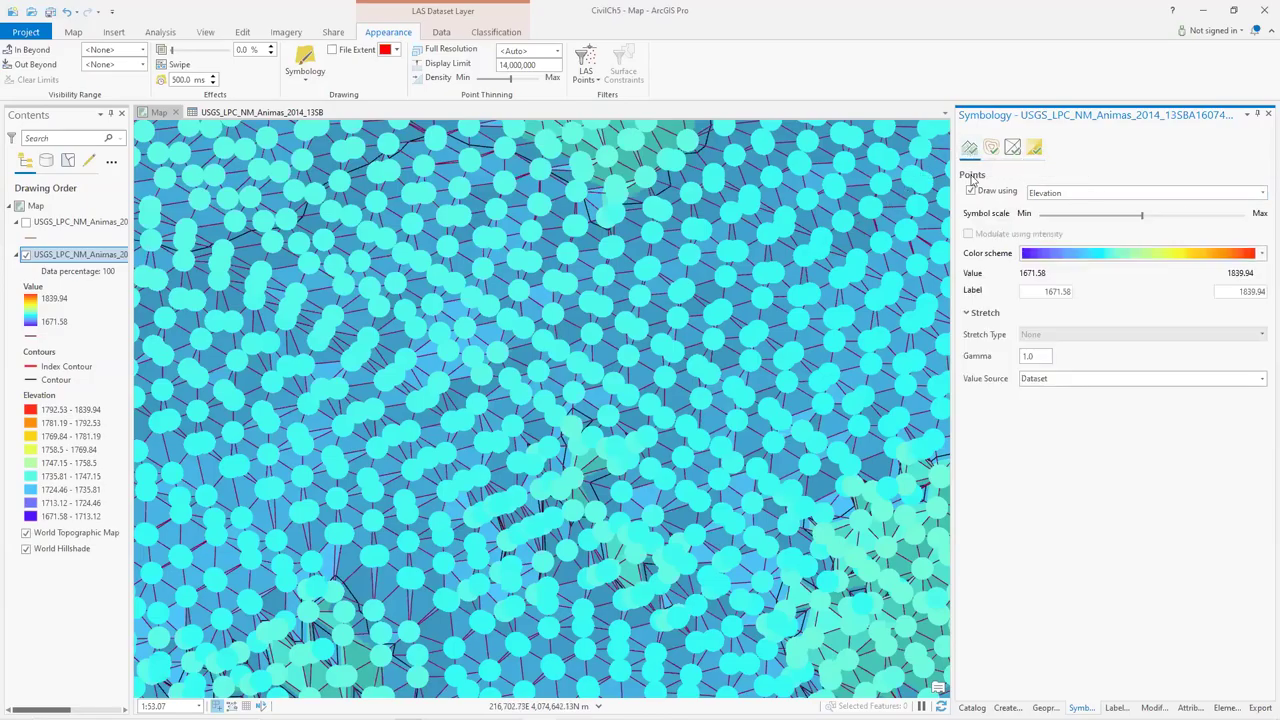
pyautogui.click(970, 192)
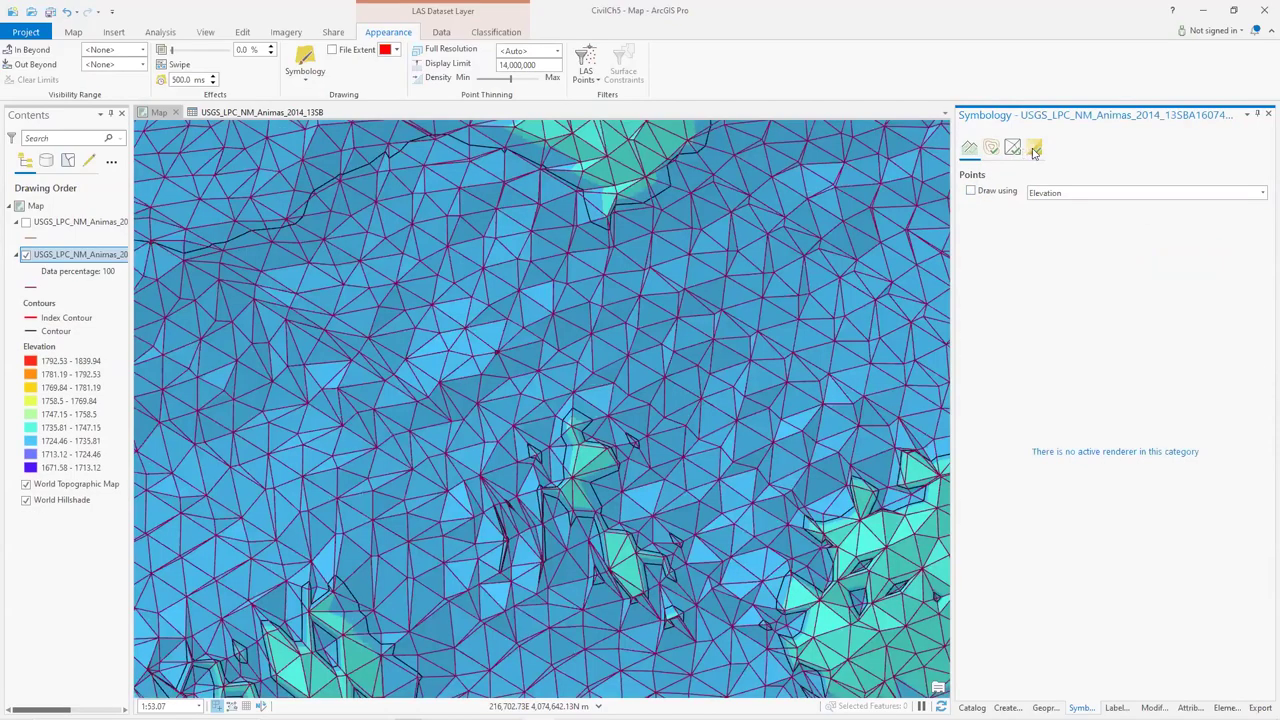
# Turn off contour drawing and edge drawing in the LAS layer's symbology, leaving only the elevation surface.
pyautogui.click(992, 148)
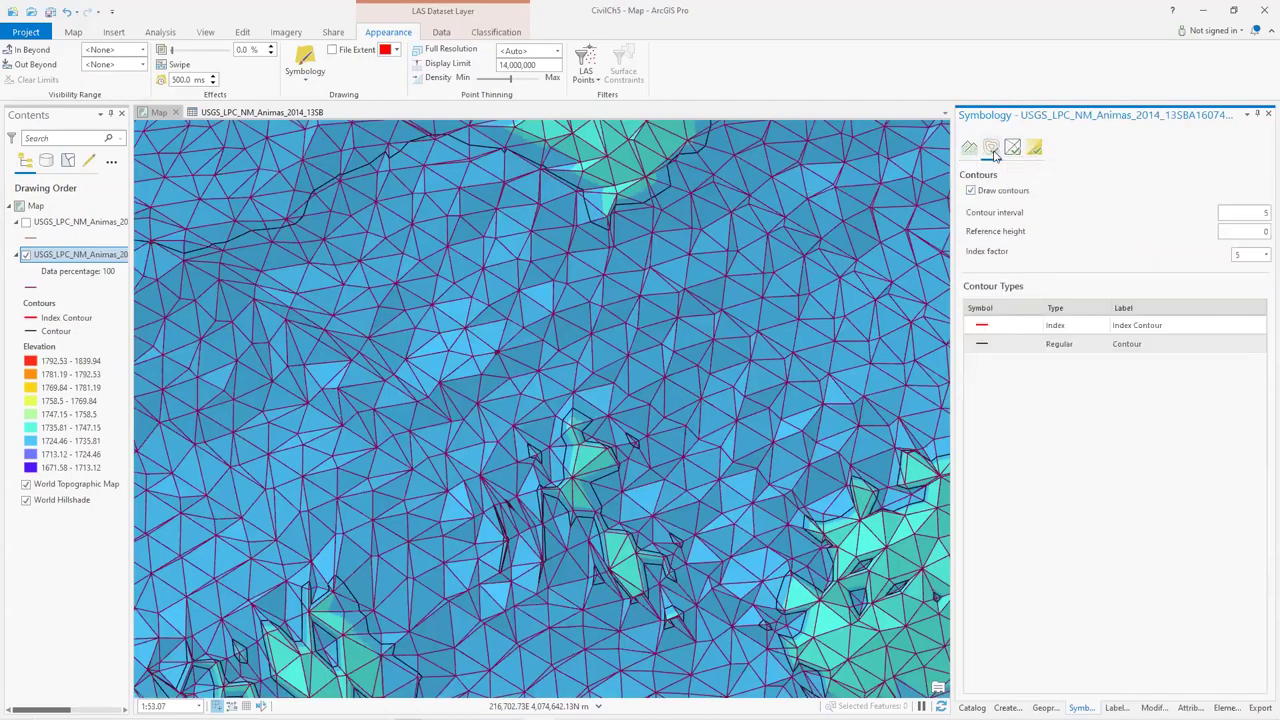
pyautogui.click(970, 191)
pyautogui.click(1012, 148)
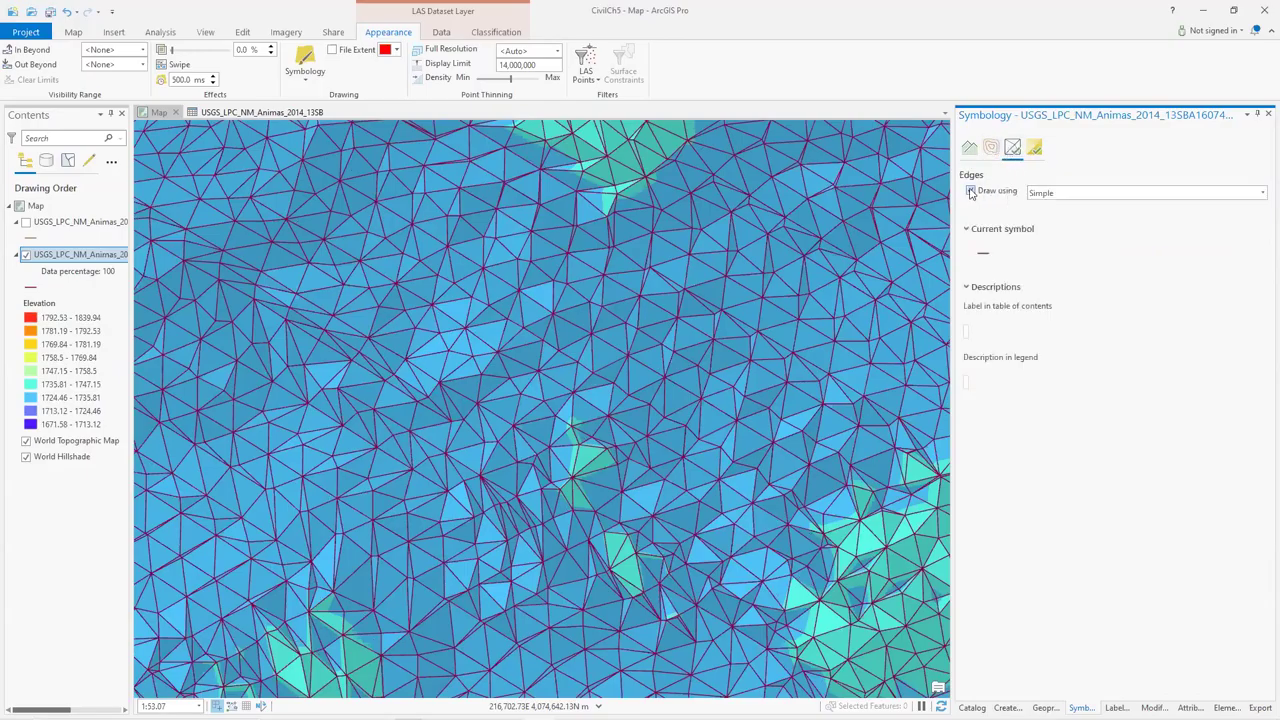
pyautogui.click(970, 191)
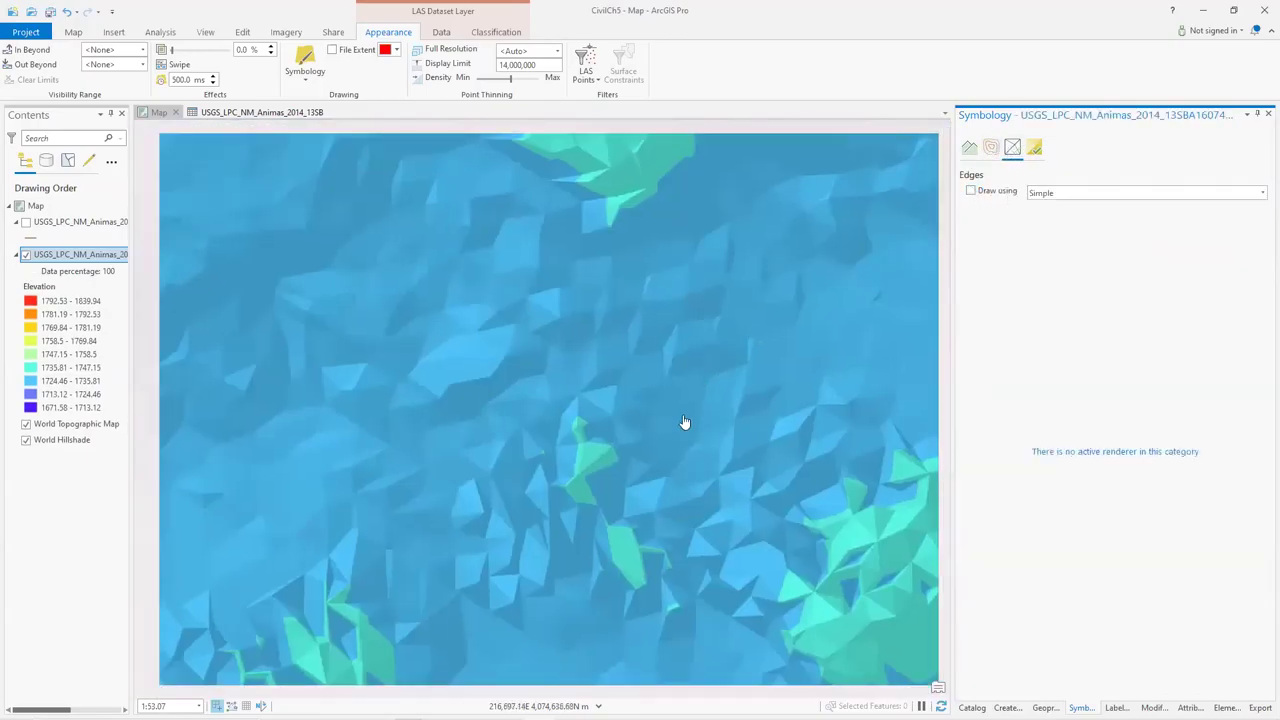
# Filter the LAS layer to Ground points and inspect the elevation surface across the tile at 1:4,603.
pyautogui.scroll(-5, 684, 423)
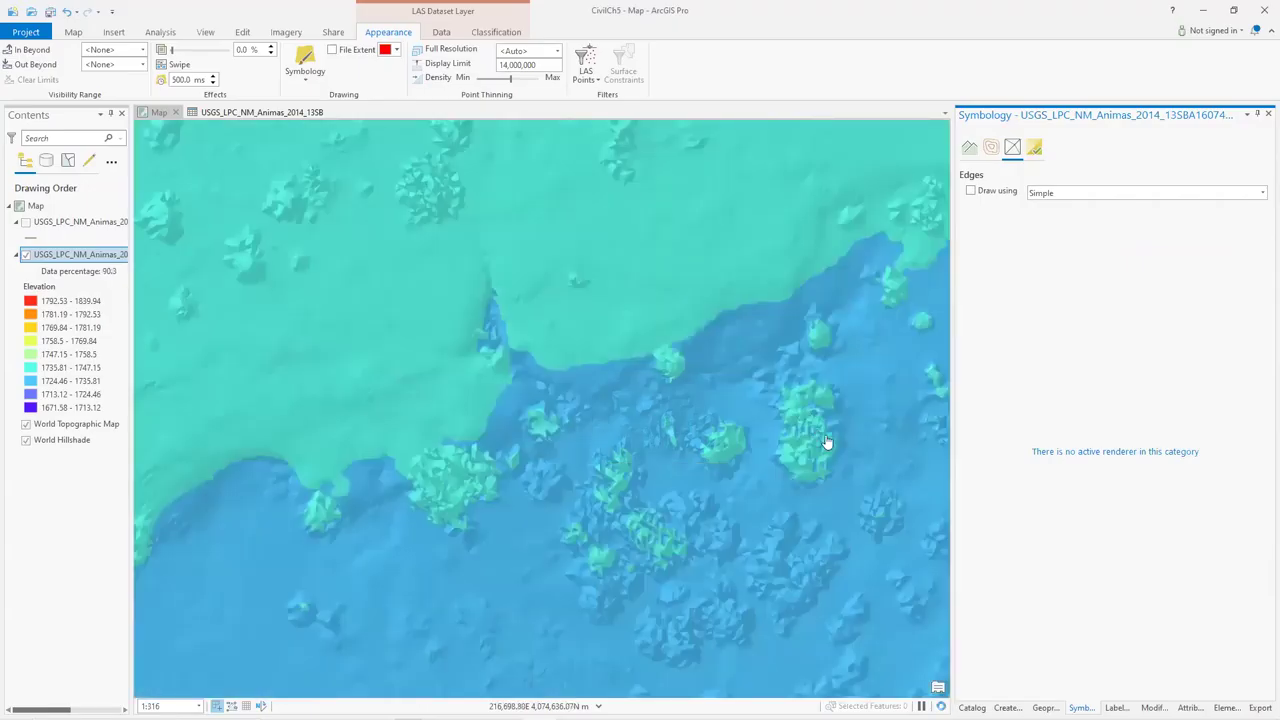
pyautogui.scroll(-1, 685, 436)
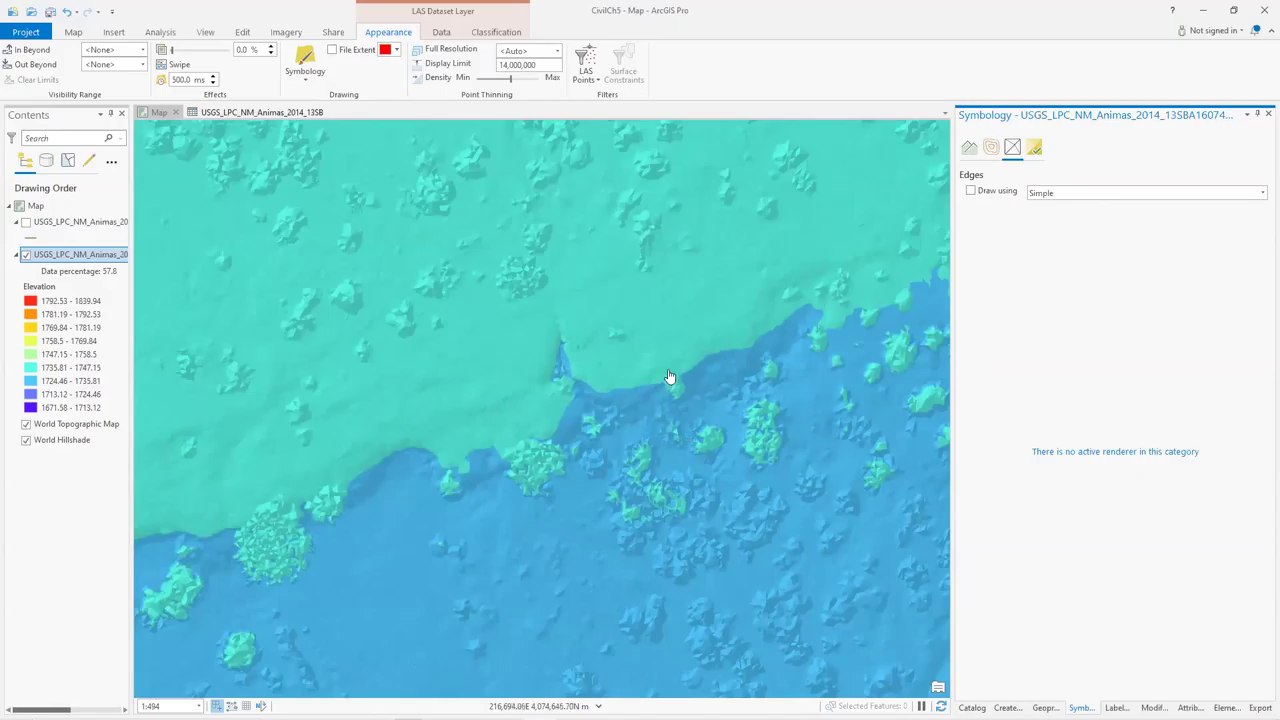
pyautogui.scroll(-1, 670, 377)
pyautogui.scroll(-1, 670, 377)
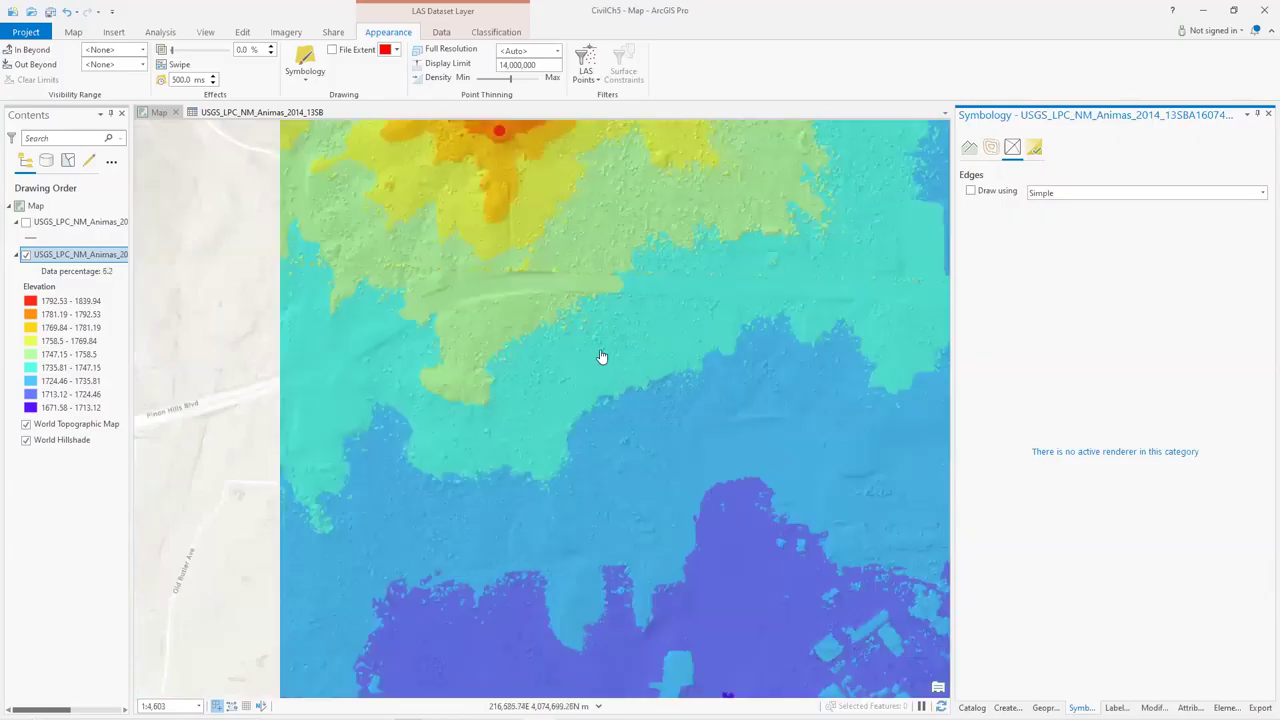
pyautogui.moveTo(600, 360); pyautogui.dragTo(570, 458)
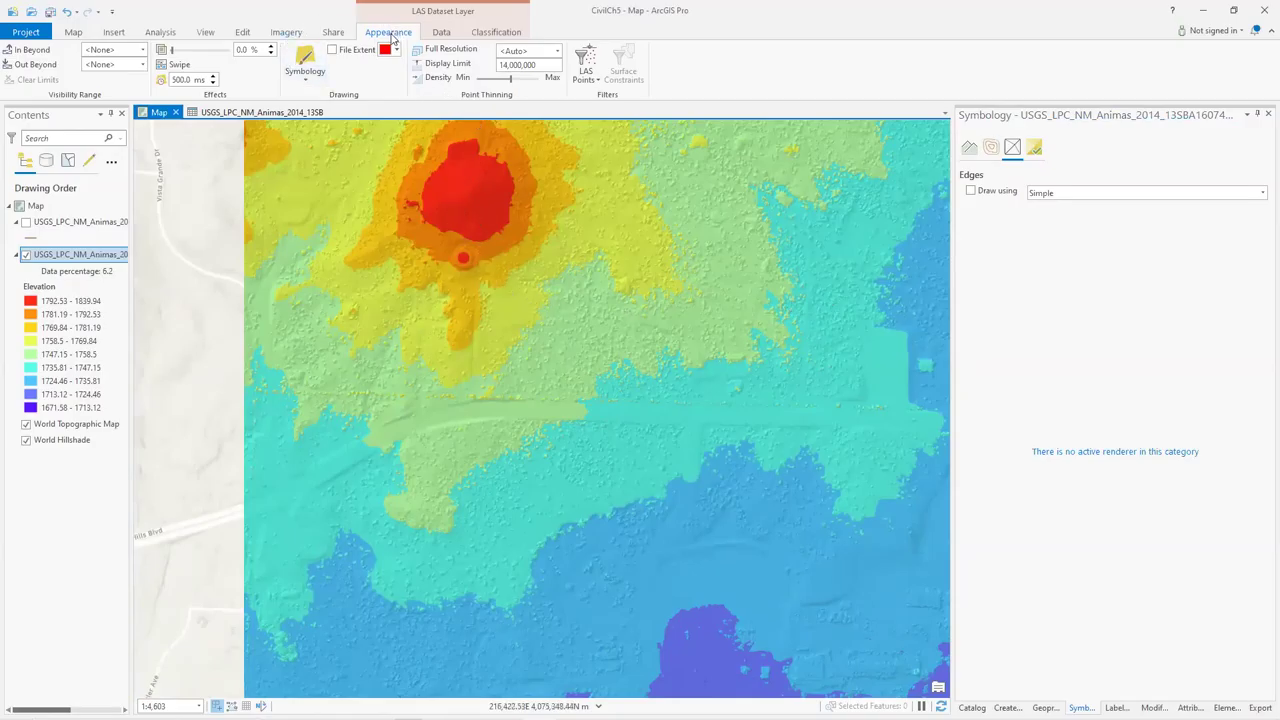
pyautogui.click(586, 68)
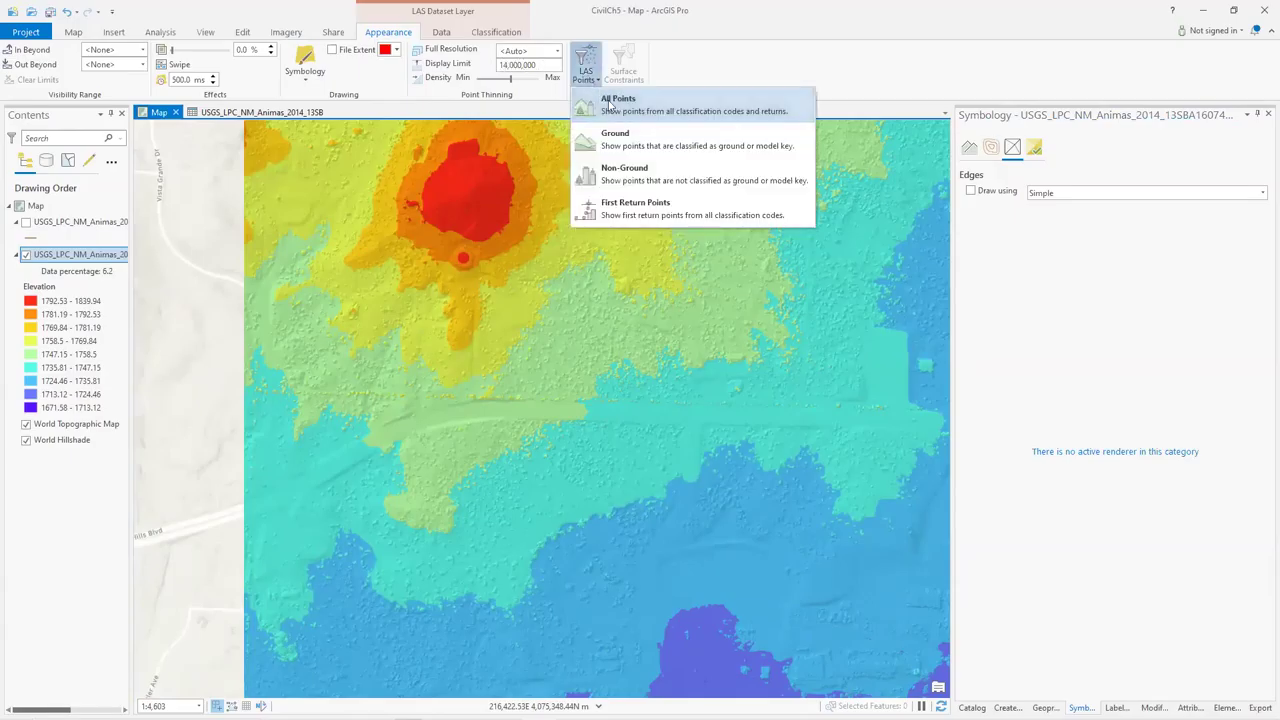
pyautogui.click(632, 144)
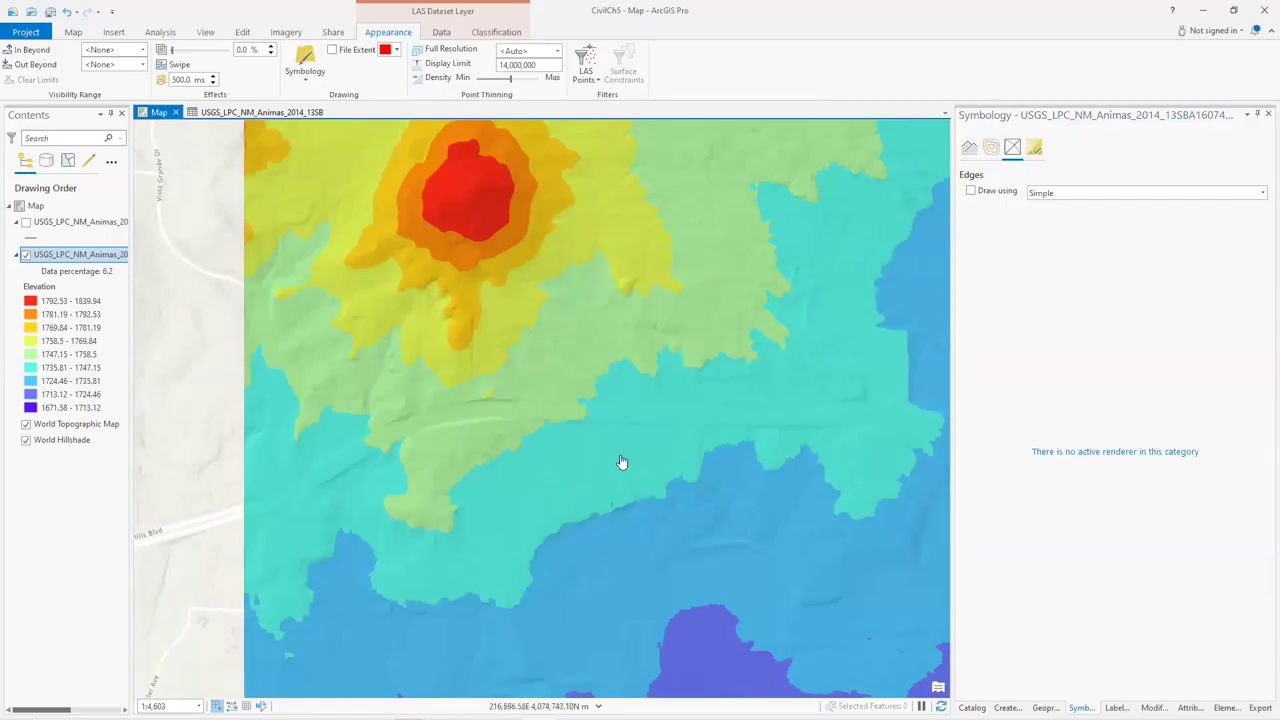
pyautogui.moveTo(528, 480); pyautogui.dragTo(617, 541)
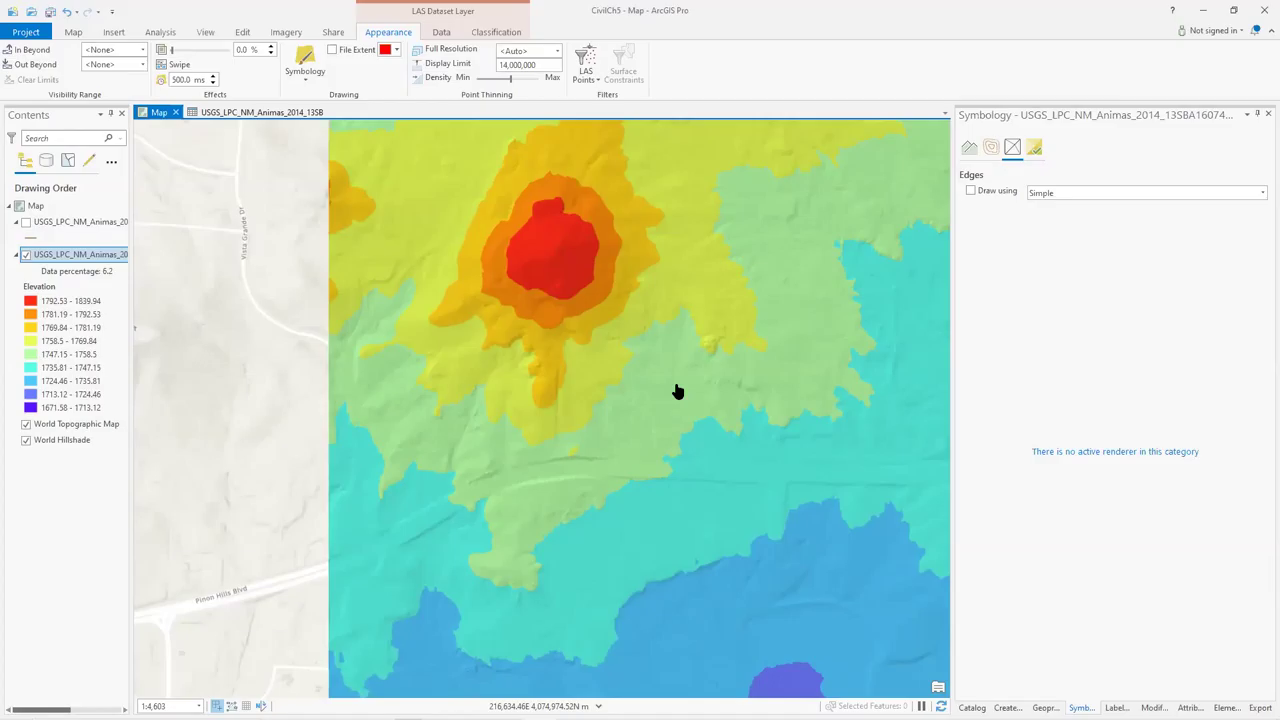
# Switch to File Explorer and open the CivilCh5 folder in the ArcGIS Projects folder.
pyautogui.moveTo(515, 710)
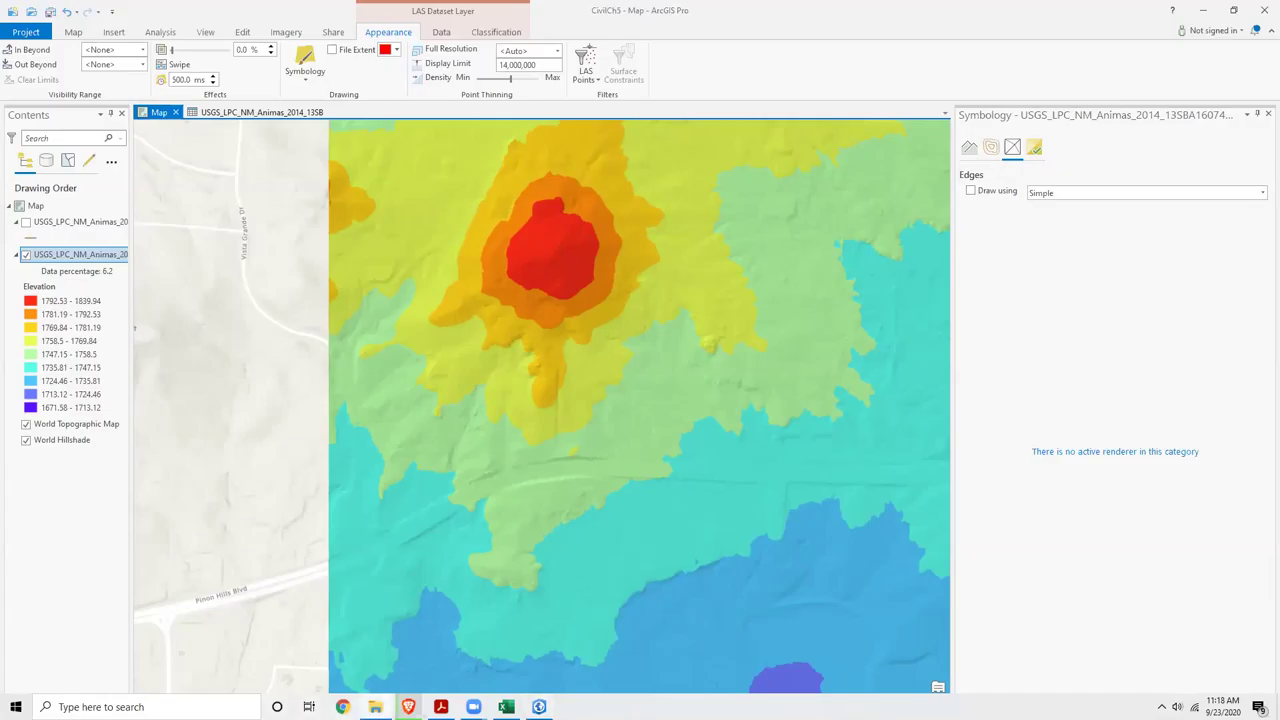
pyautogui.click(375, 707)
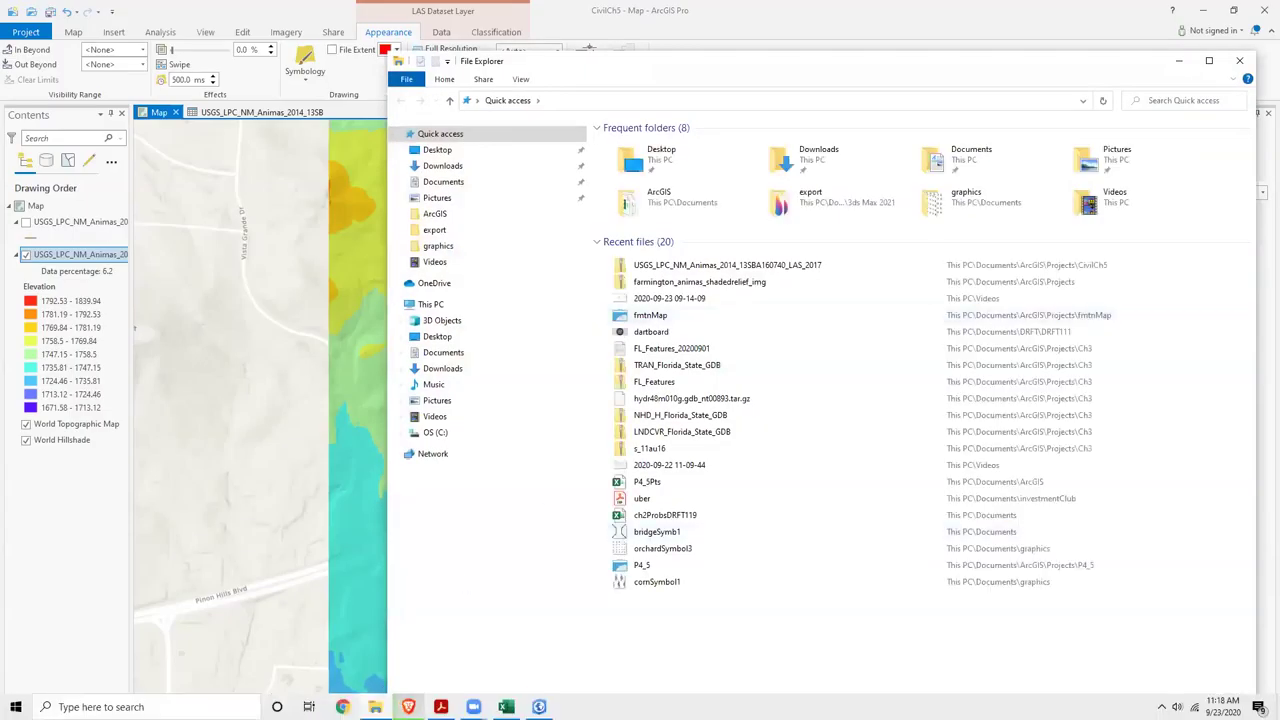
pyautogui.moveTo(408, 707)
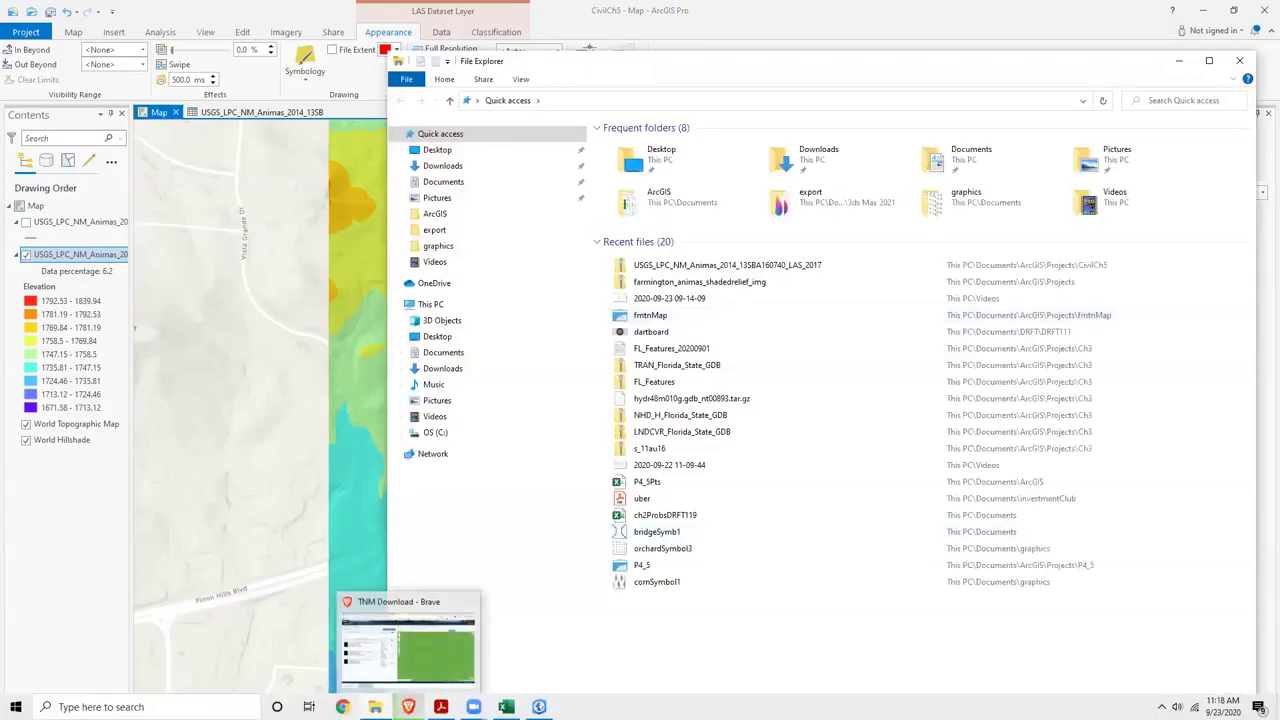
pyautogui.click(393, 613)
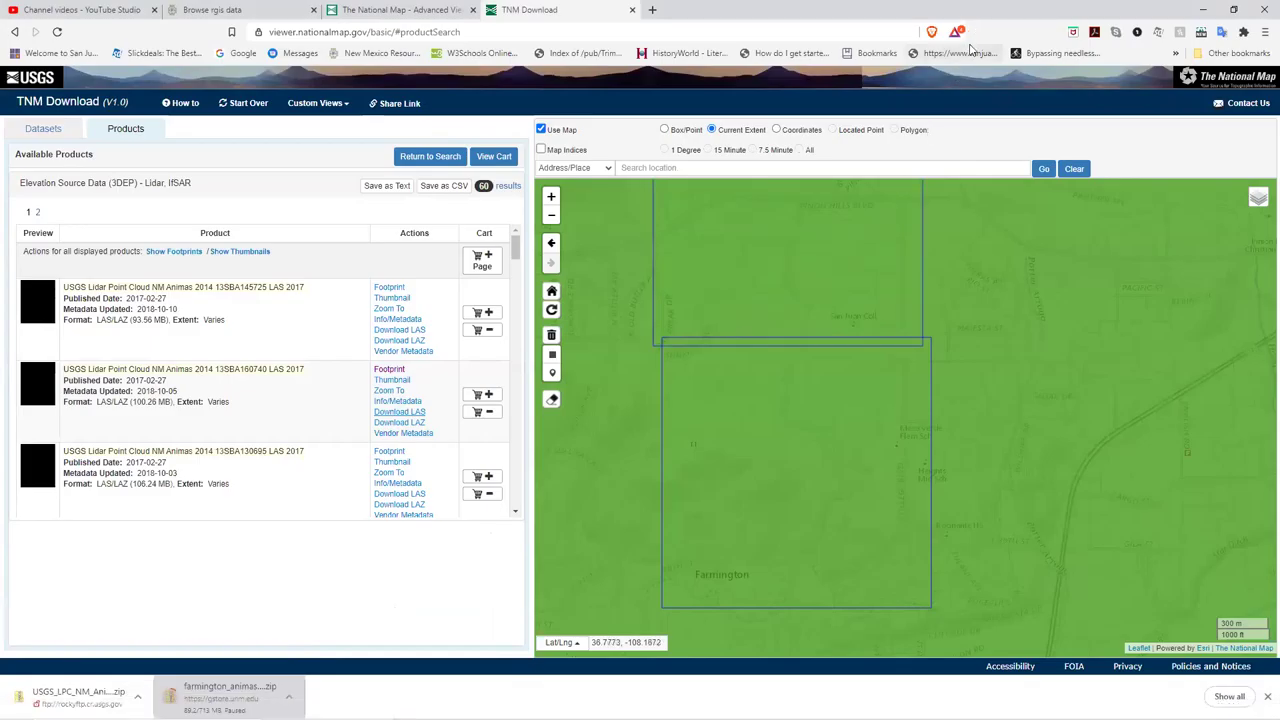
pyautogui.press('super+e')
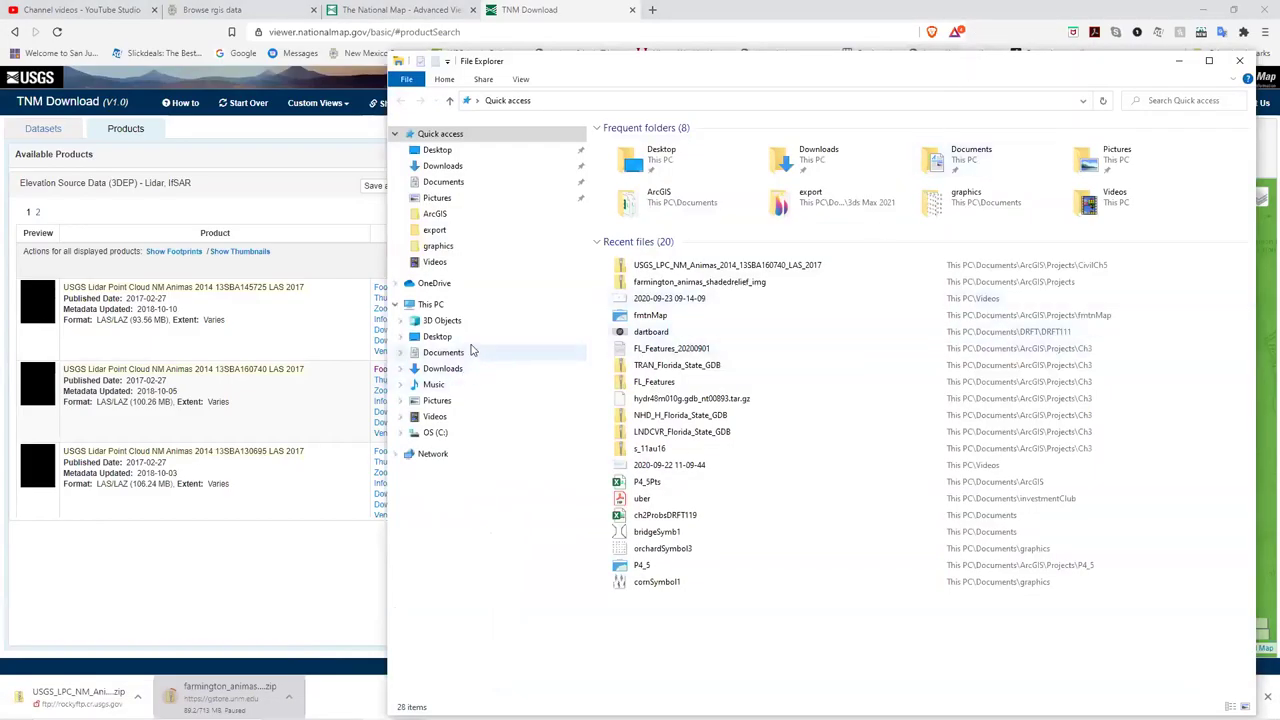
pyautogui.click(458, 213)
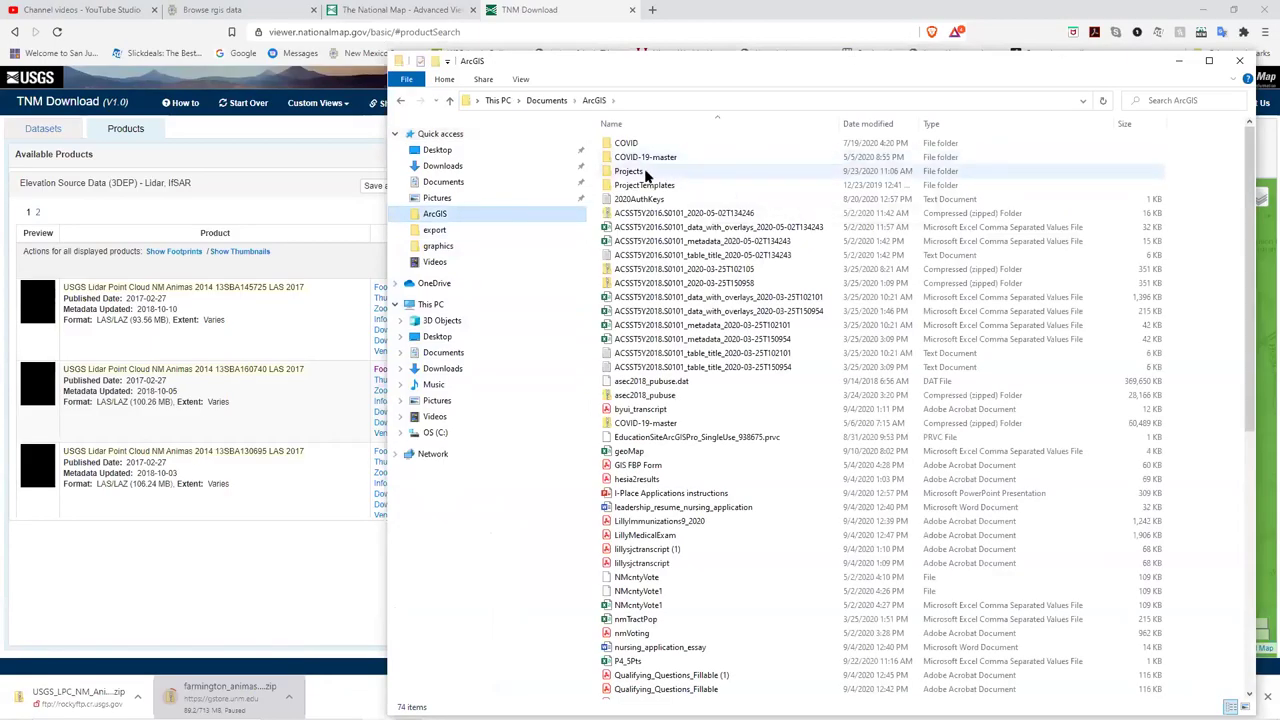
pyautogui.doubleClick(646, 172)
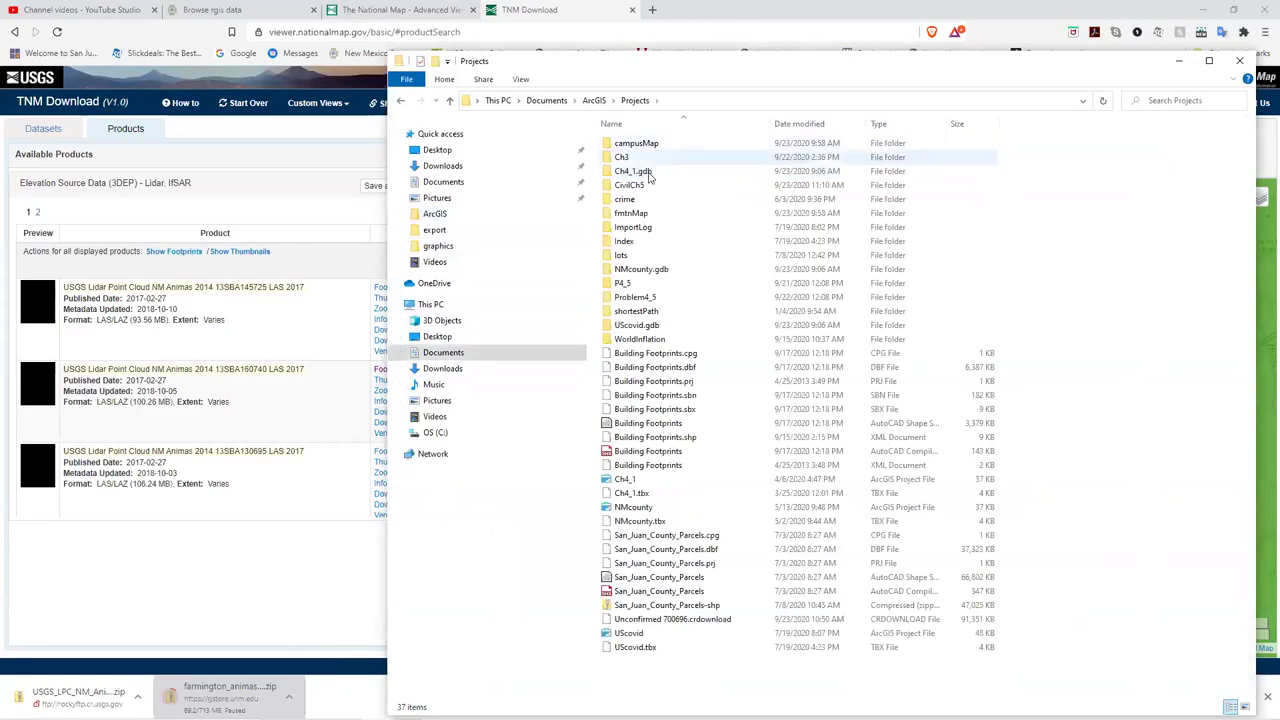
pyautogui.doubleClick(655, 185)
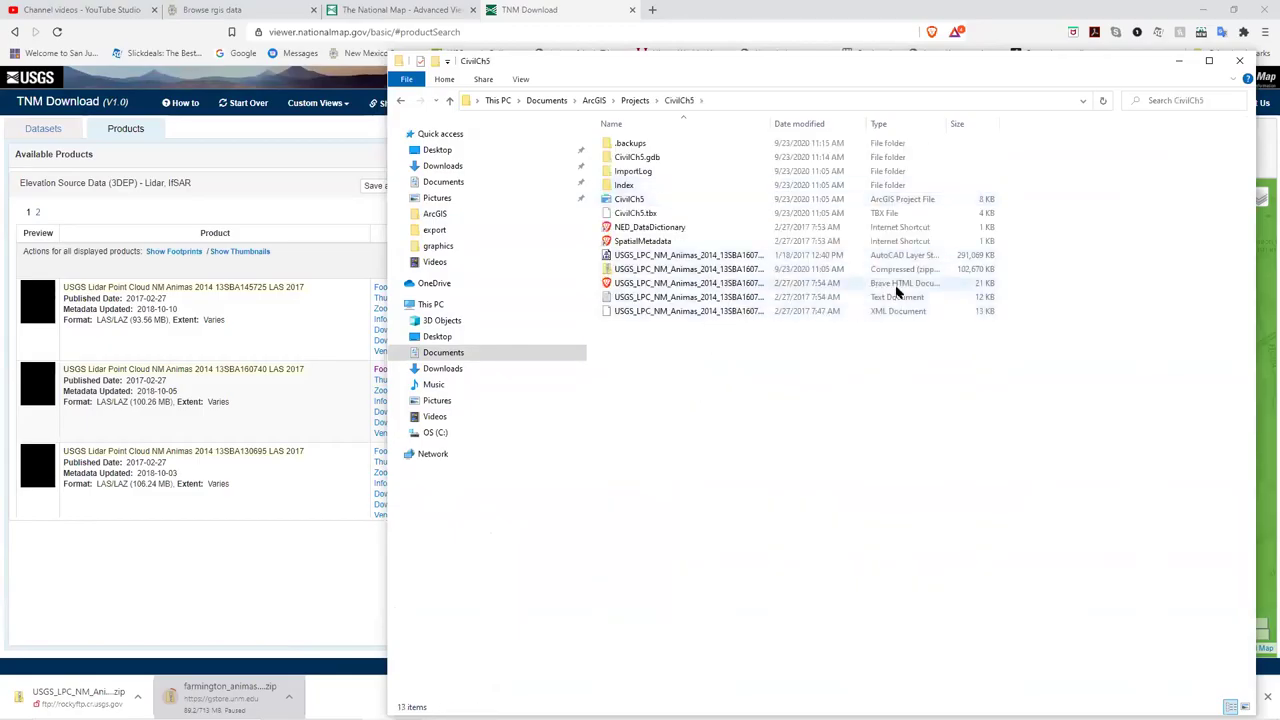
# Widen the Name column to fit the full file names and show file name extensions.
pyautogui.moveTo(771, 123); pyautogui.dragTo(868, 137)
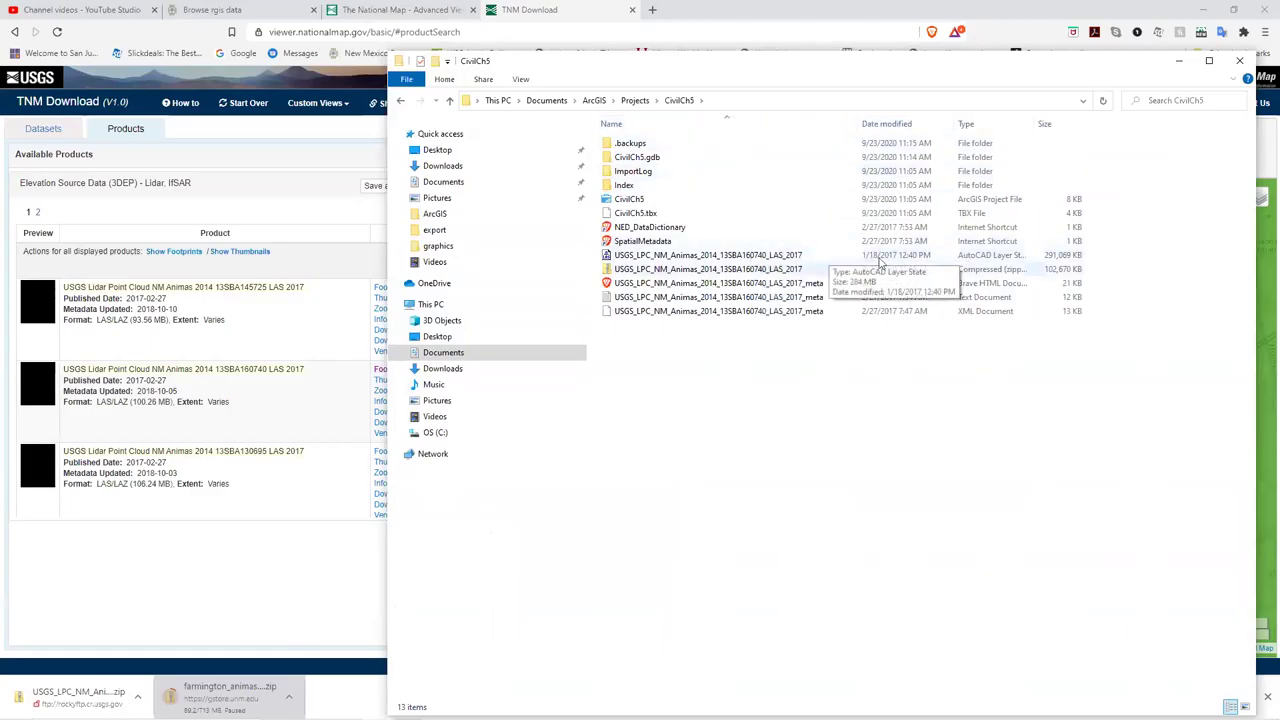
pyautogui.click(520, 80)
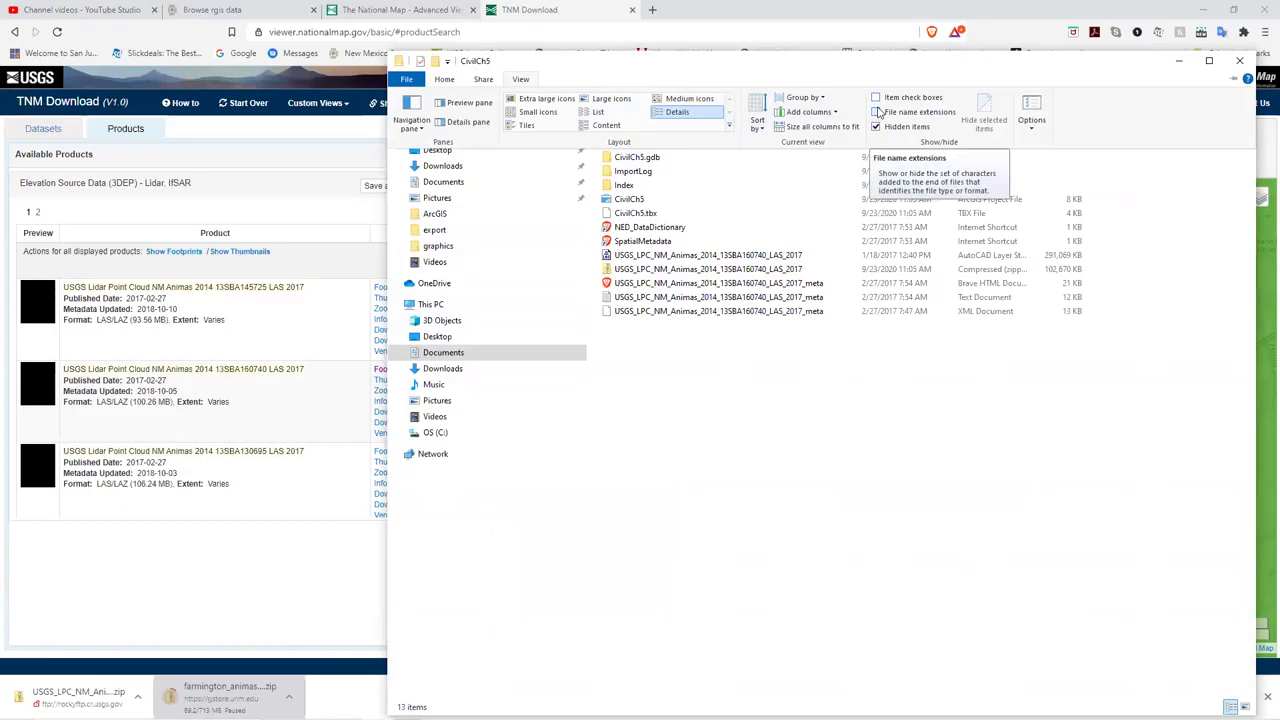
pyautogui.click(876, 112)
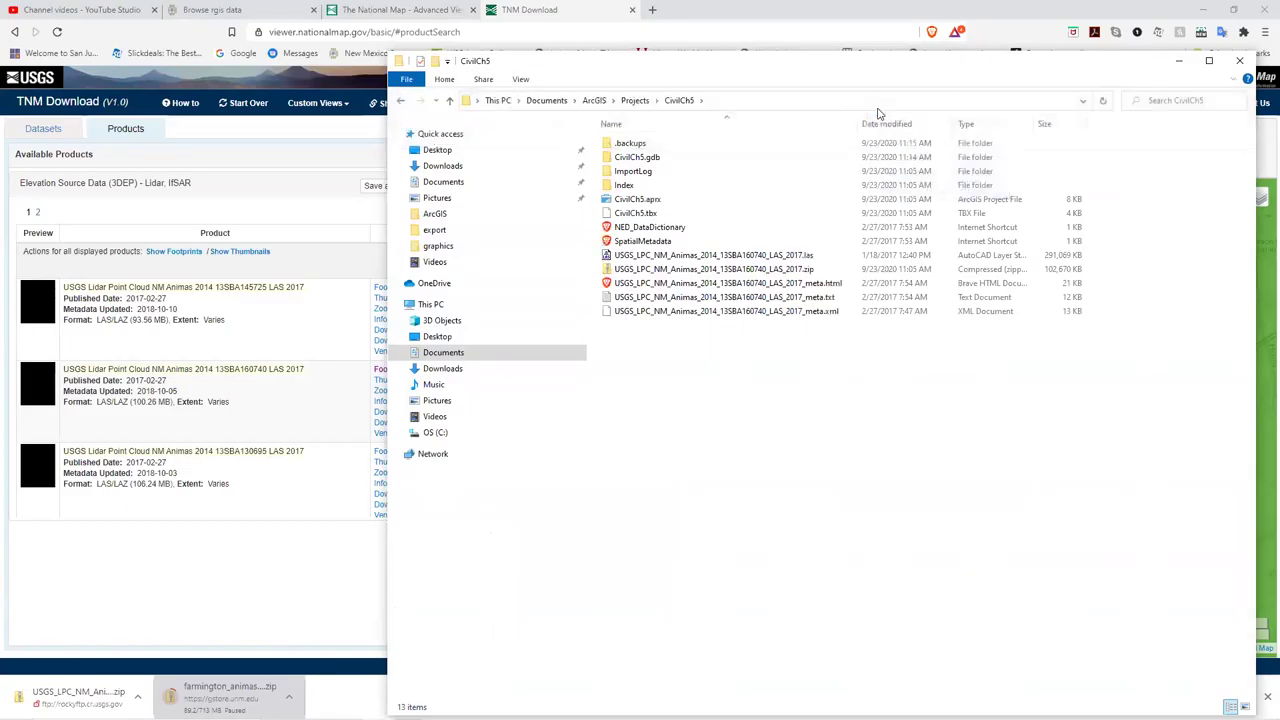
# Examine the contents of USGS_LPC_NM_Animas_2014_13SBA160740_LAS_2017.las in Notepad, close it and File Explorer, and return to ArcGIS Pro.
pyautogui.rightClick(772, 257)
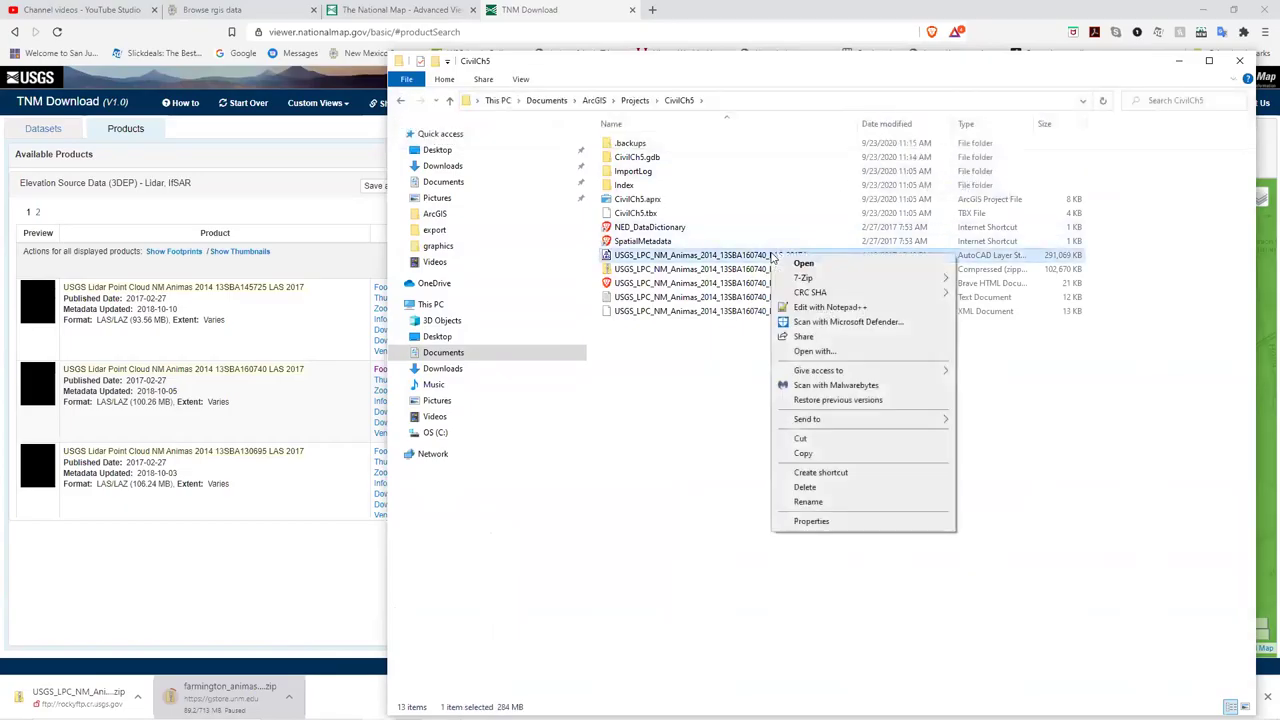
pyautogui.click(876, 351)
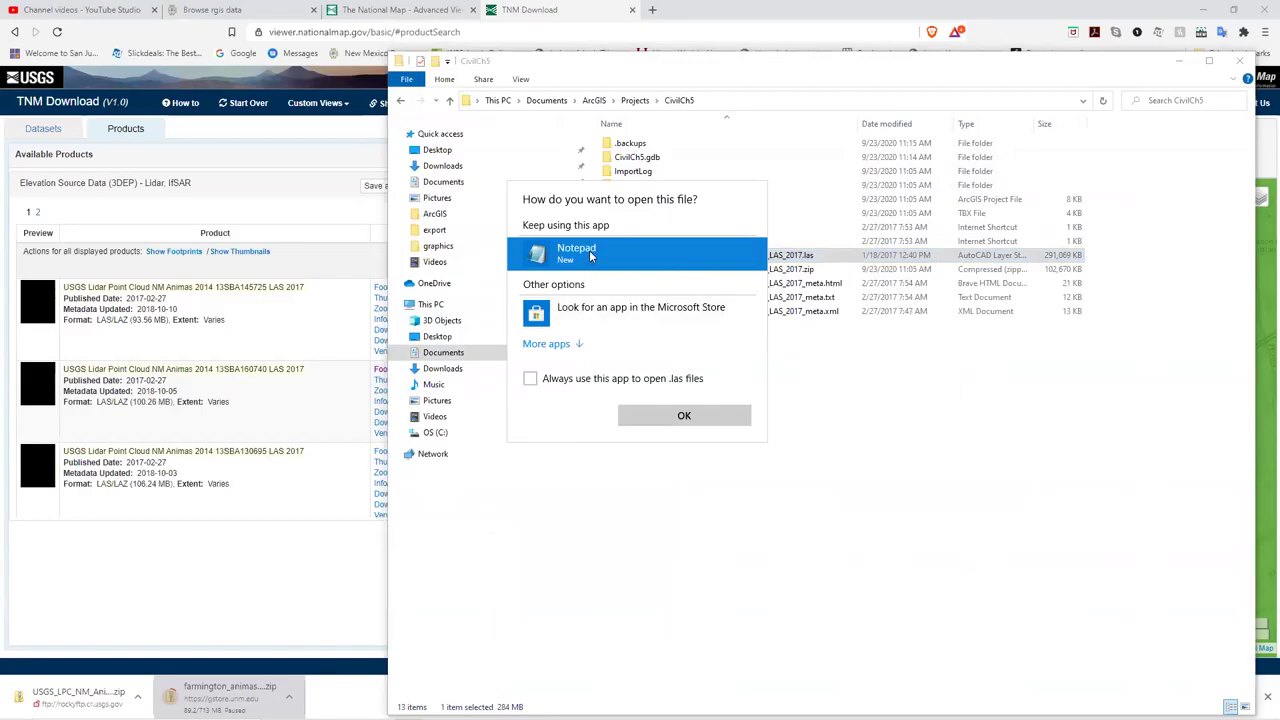
pyautogui.click(654, 417)
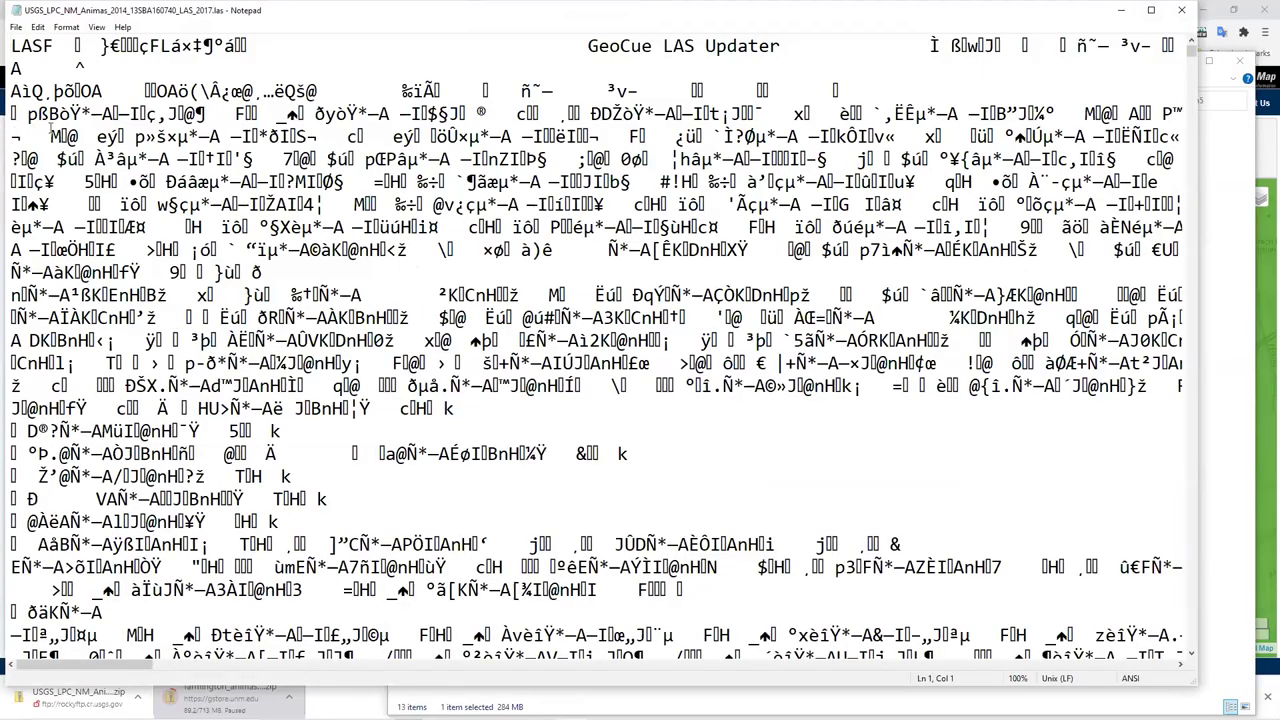
pyautogui.scroll(-15, 548, 252)
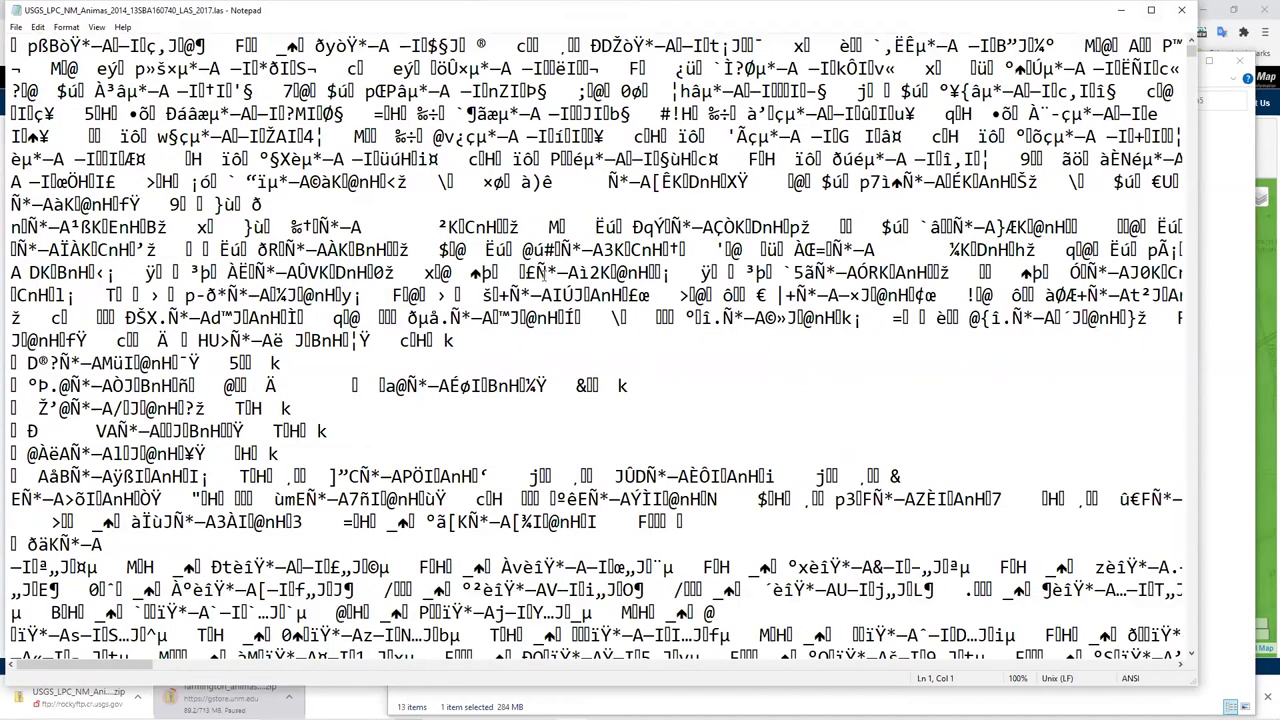
pyautogui.scroll(-5, 85, 340)
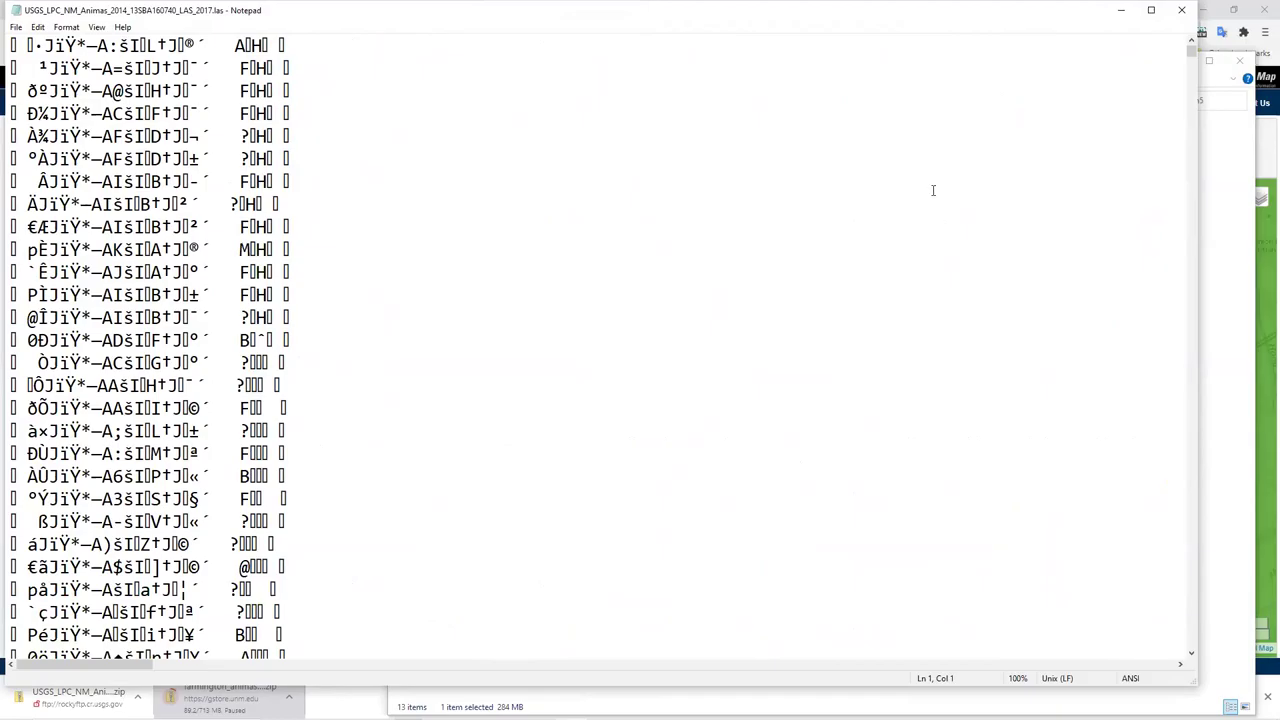
pyautogui.click(1180, 12)
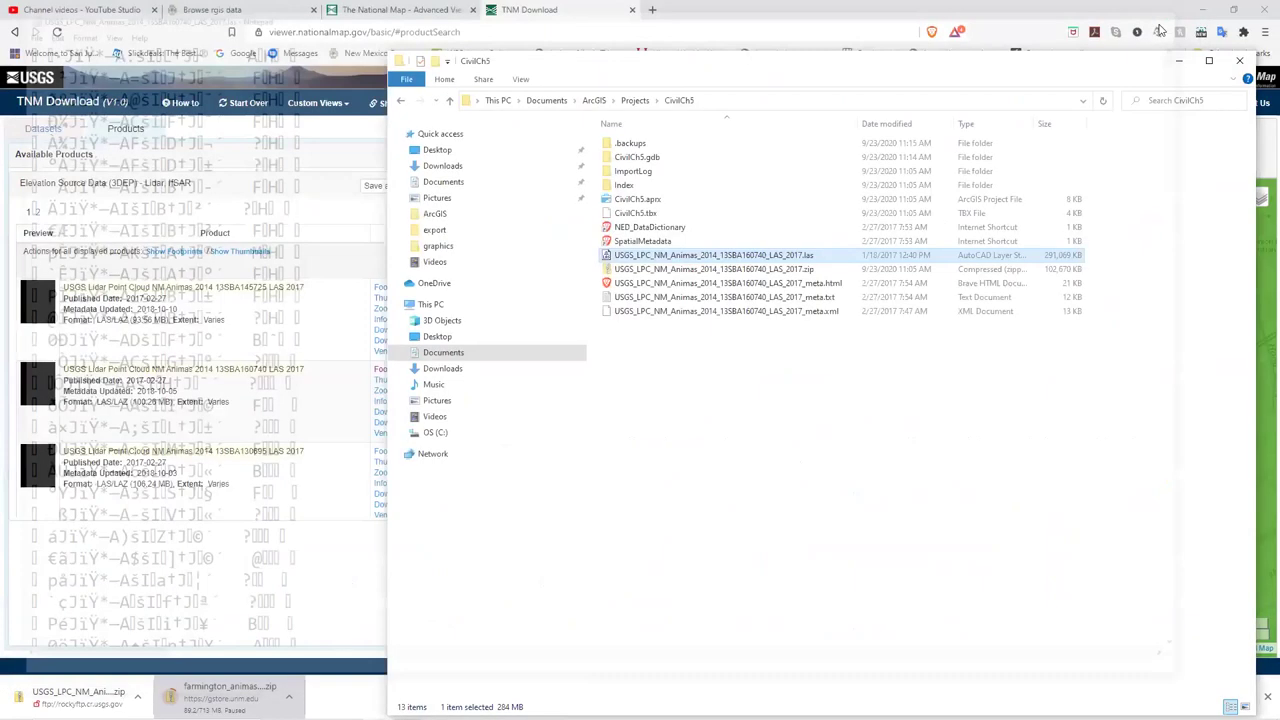
pyautogui.click(1240, 58)
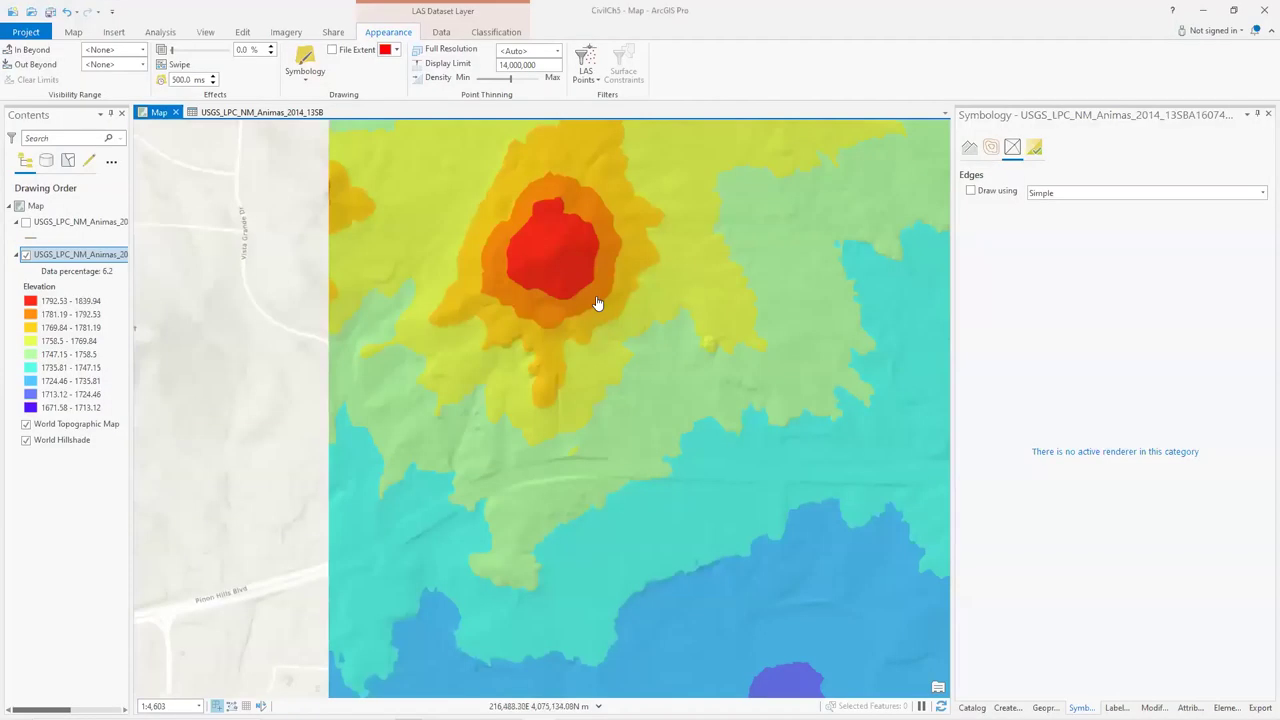
# Filter the LAS layer to First Return Points and inspect the surface around the San Juan College buildings.
pyautogui.click(593, 79)
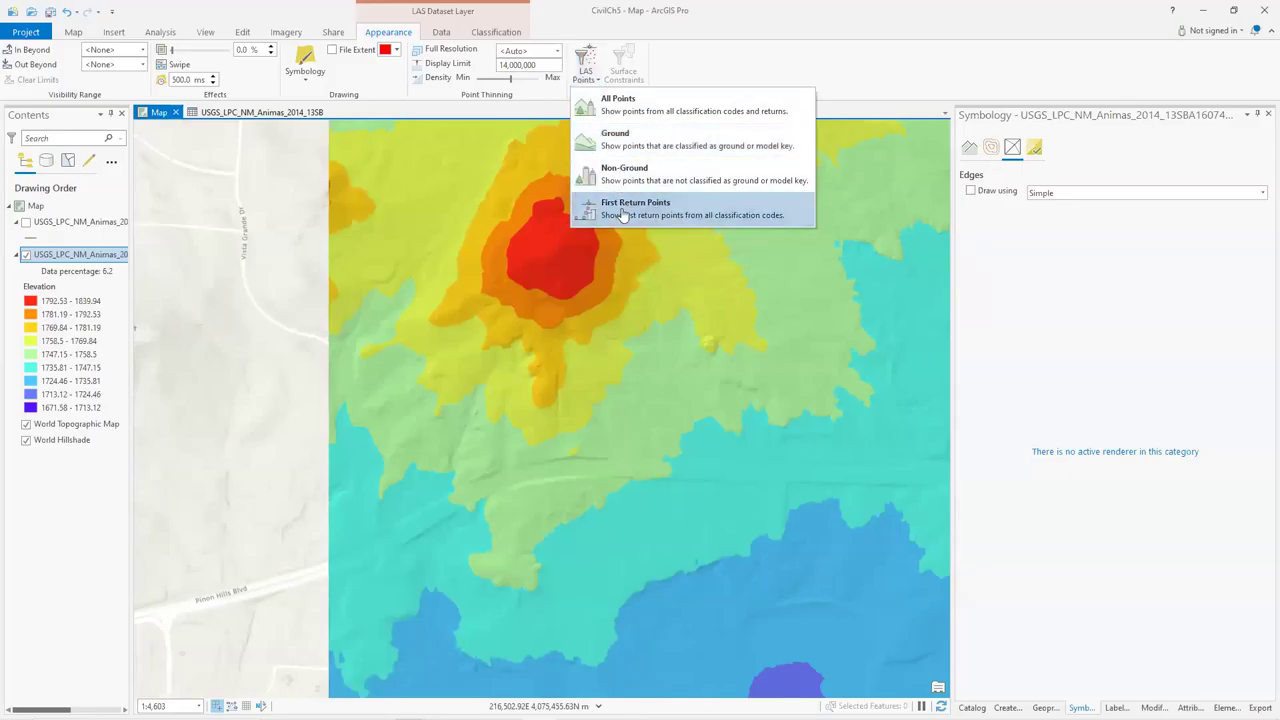
pyautogui.click(623, 212)
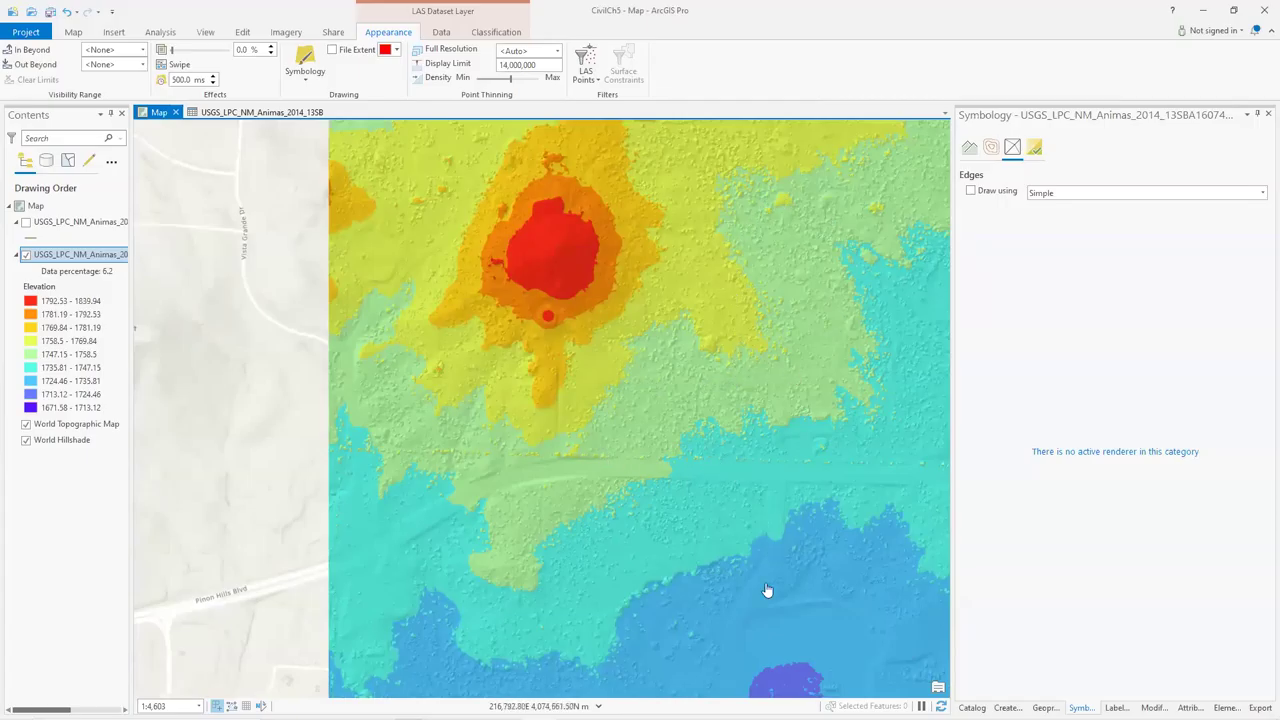
pyautogui.moveTo(762, 574); pyautogui.dragTo(561, 268)
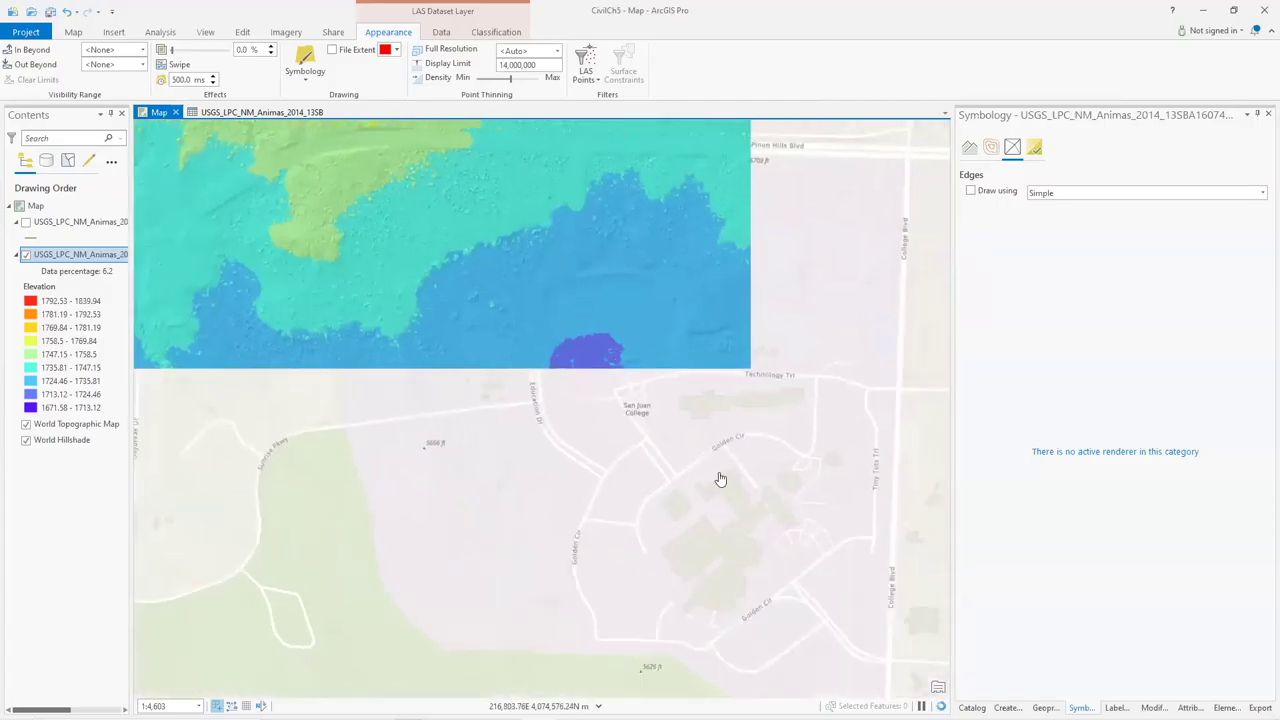
pyautogui.moveTo(729, 543); pyautogui.dragTo(700, 406)
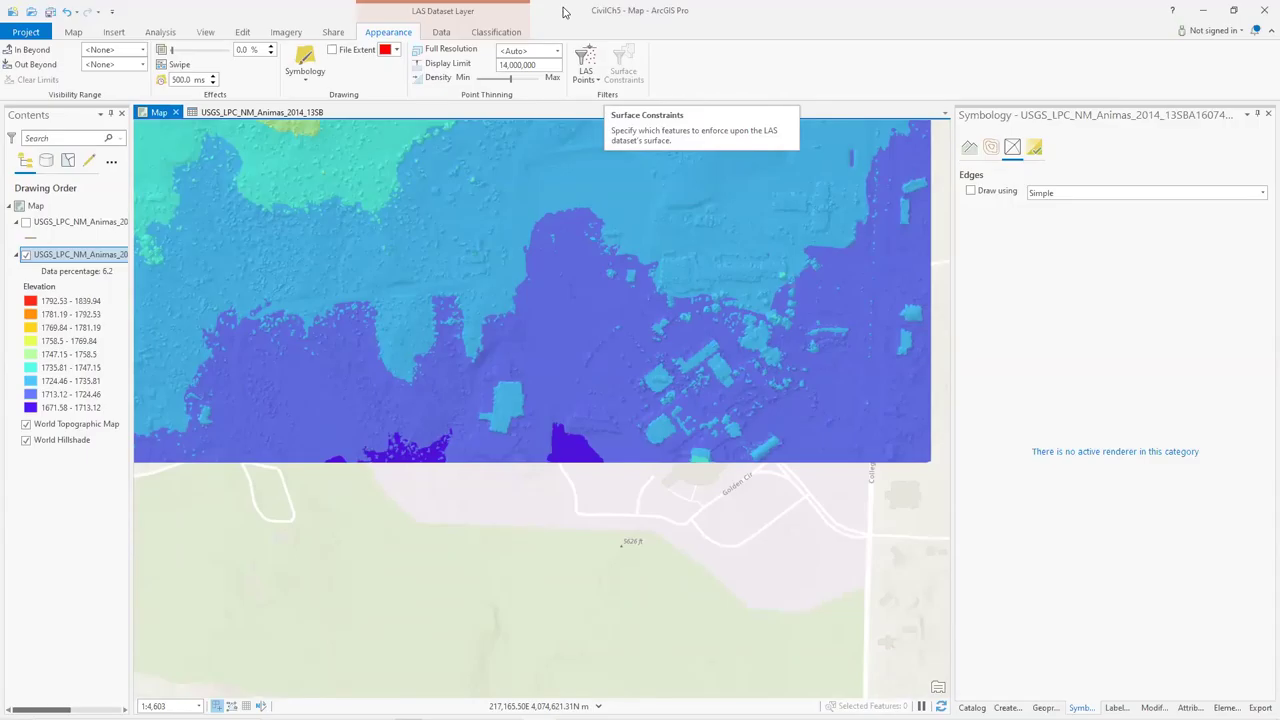
# Set the computer's speaker volume to 47.
pyautogui.moveTo(1123, 718)
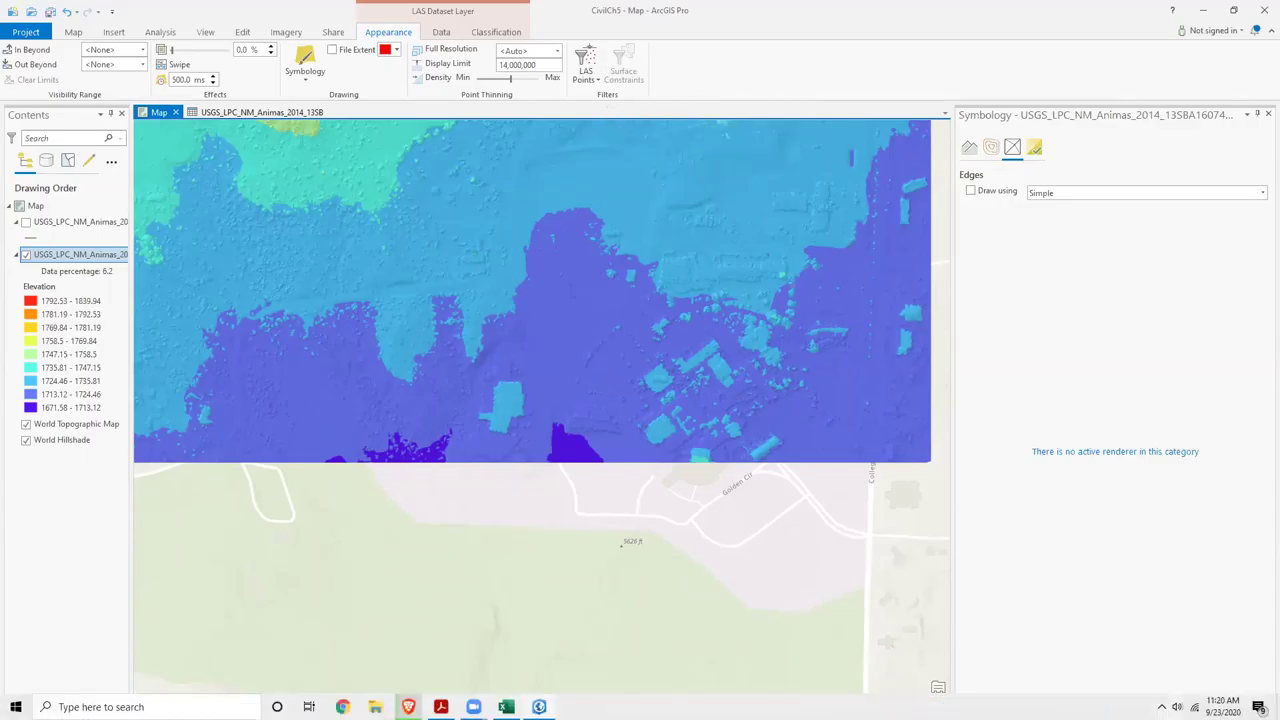
pyautogui.click(1177, 707)
pyautogui.moveTo(1207, 675); pyautogui.dragTo(1230, 675)
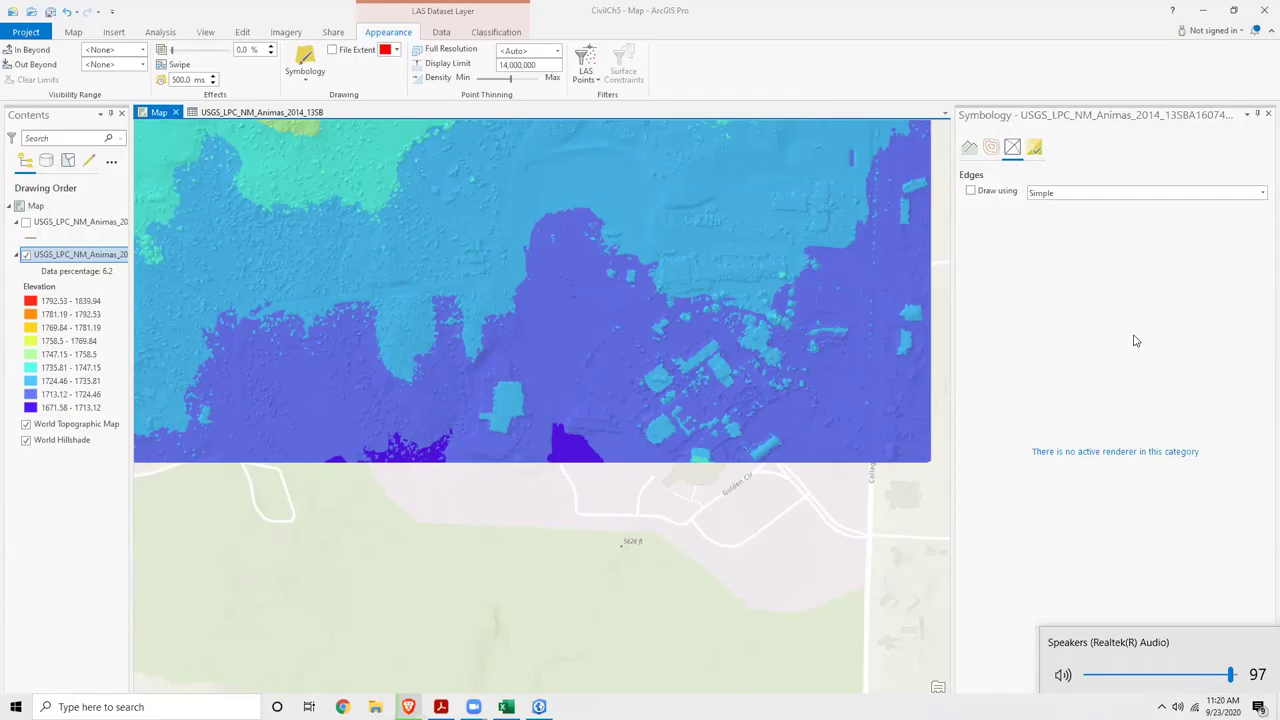
pyautogui.click(1157, 675)
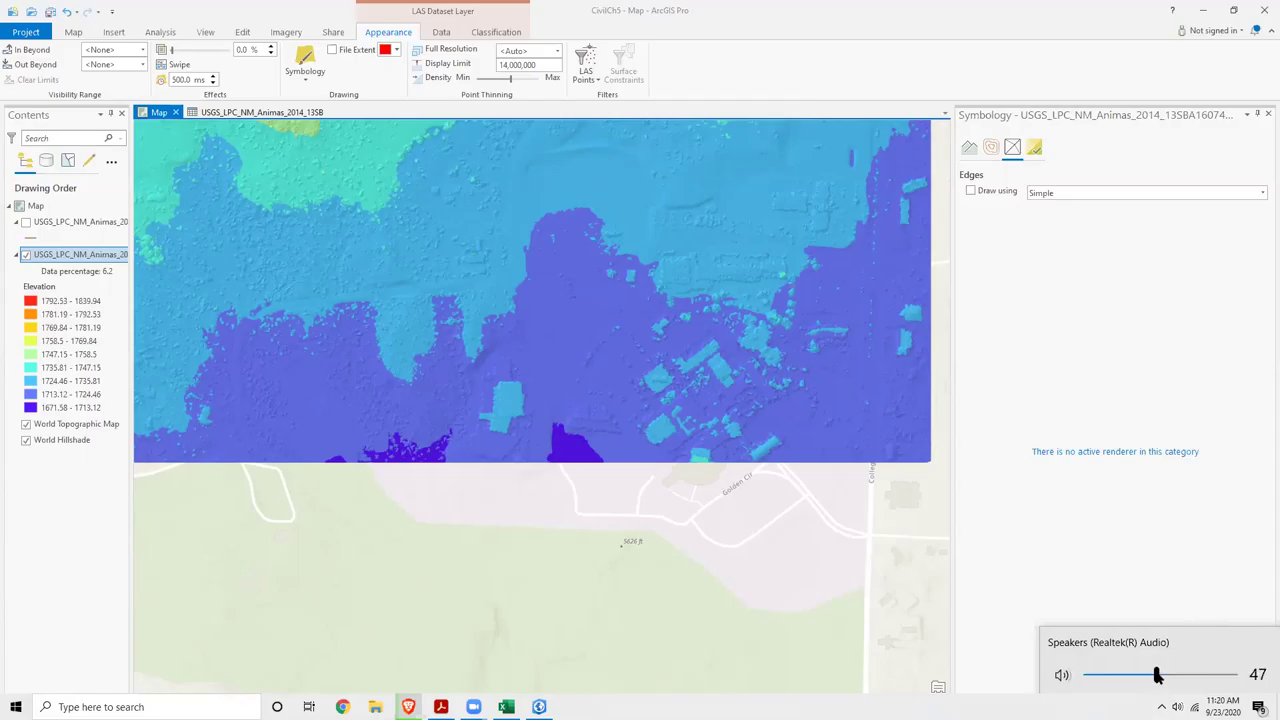
# Examine the LAS layer's surface elevation symbology and the classification methods available for it.
pyautogui.click(1146, 540)
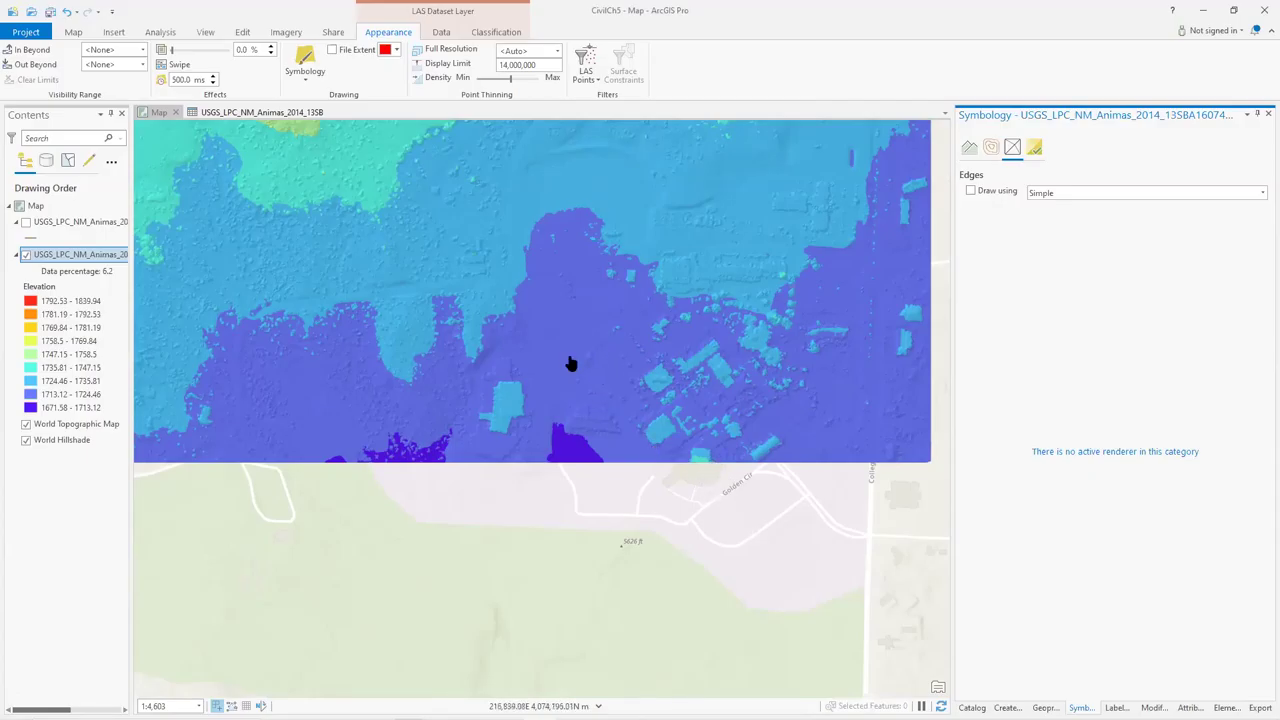
pyautogui.moveTo(577, 357); pyautogui.dragTo(553, 551)
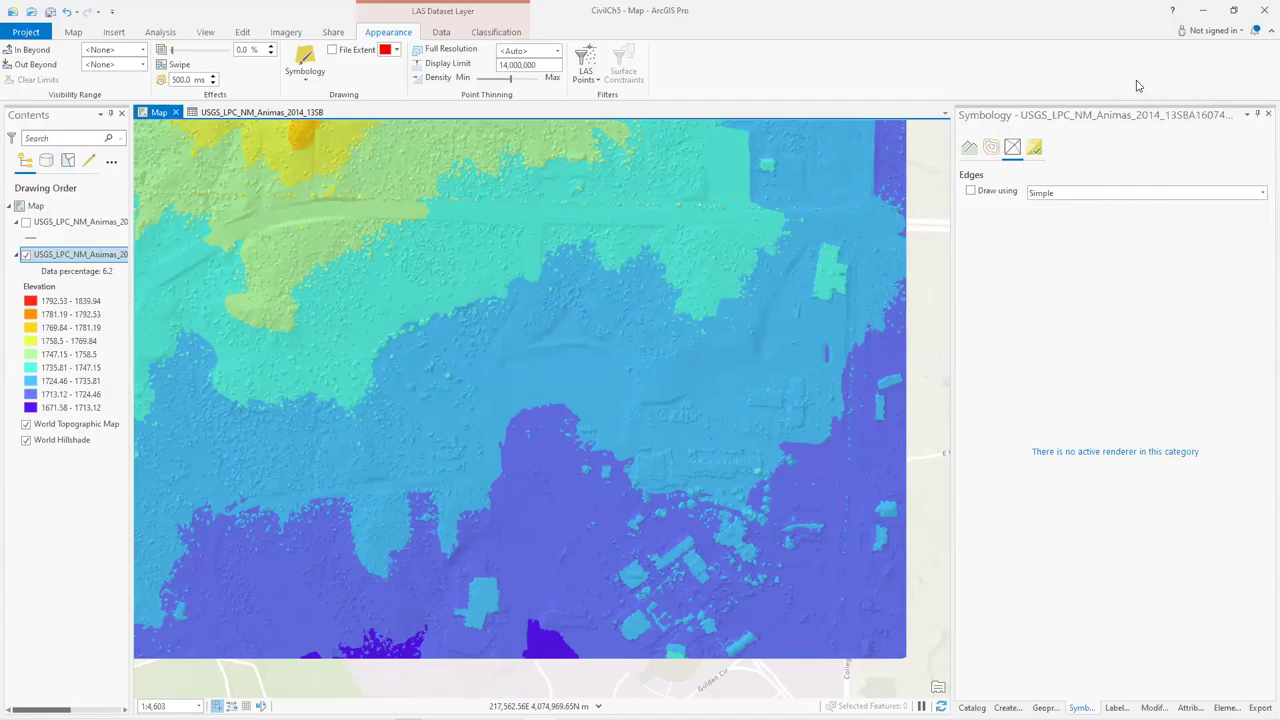
pyautogui.click(1036, 149)
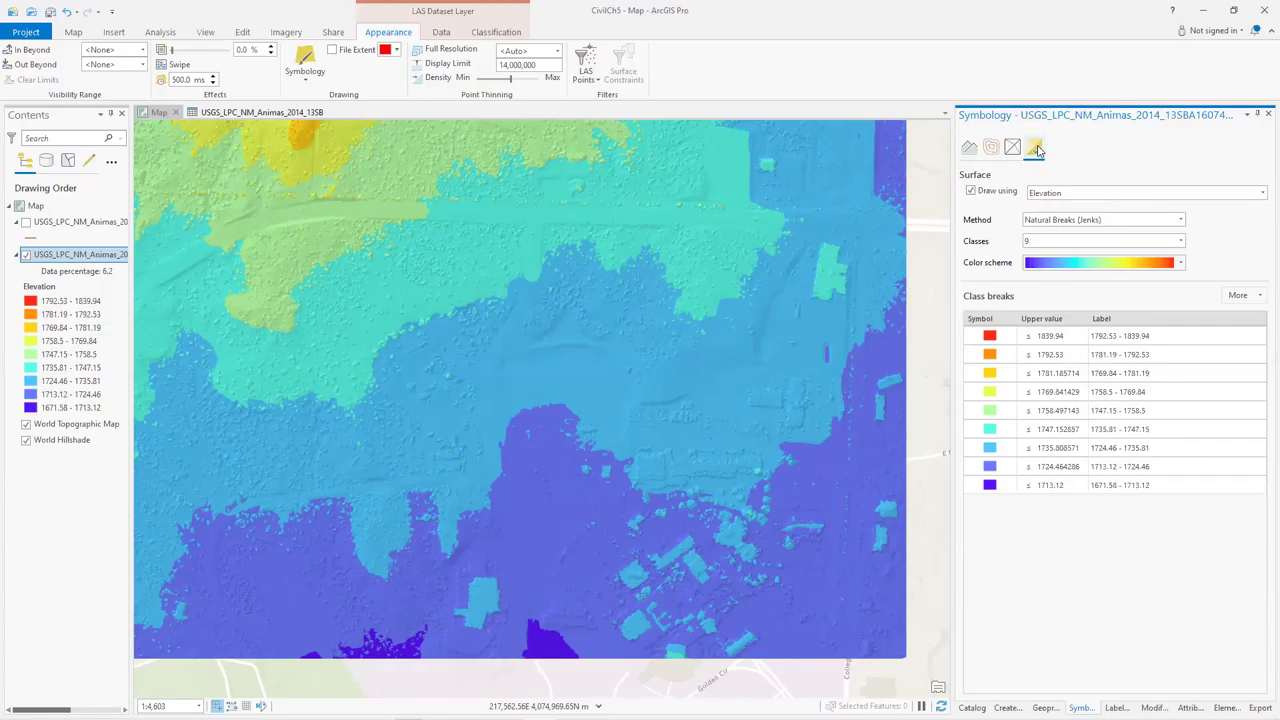
pyautogui.click(1181, 220)
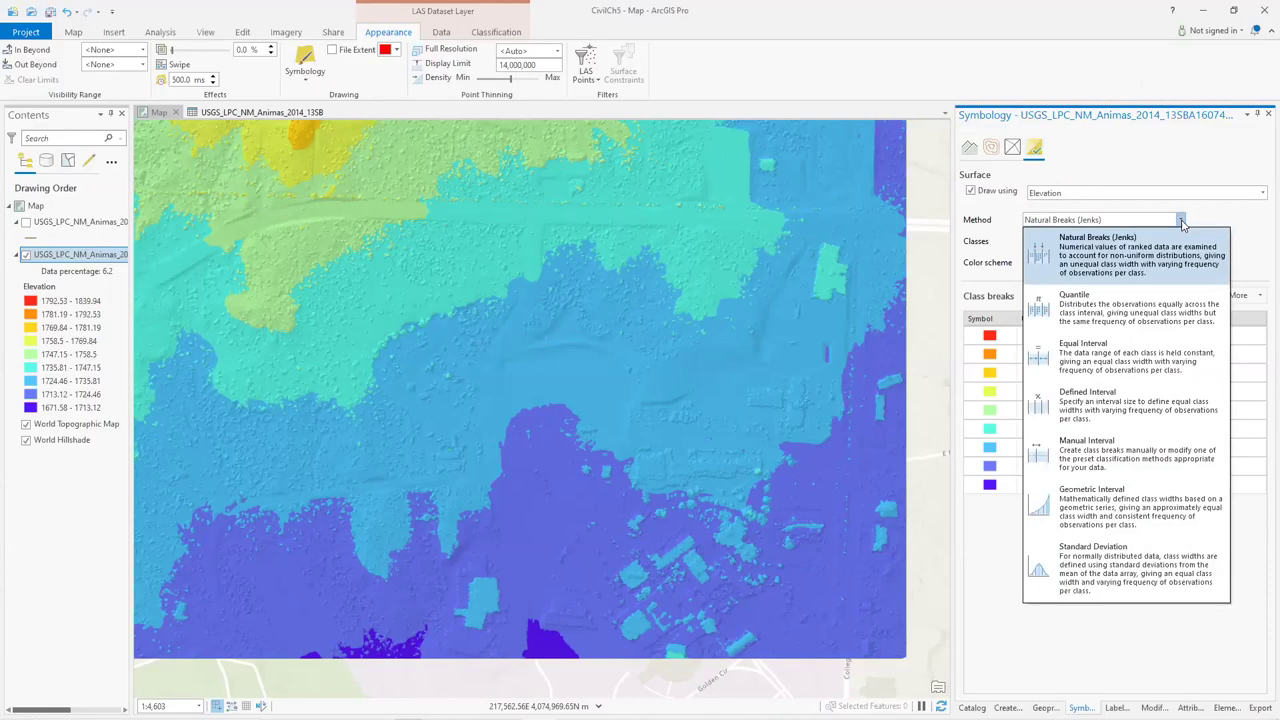
pyautogui.click(1181, 221)
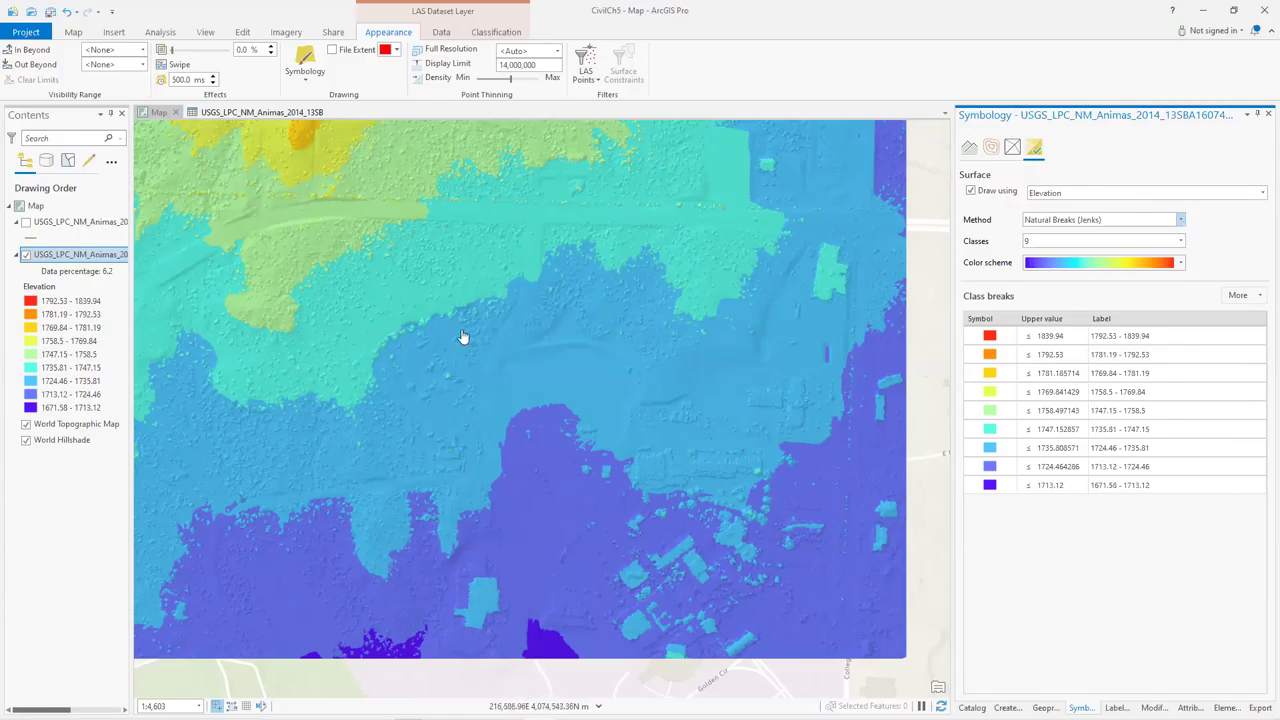
# Examine the spatial reference in the LAS layer's source properties, especially the projected and geographic coordinate systems, and close the properties.
pyautogui.doubleClick(71, 256)
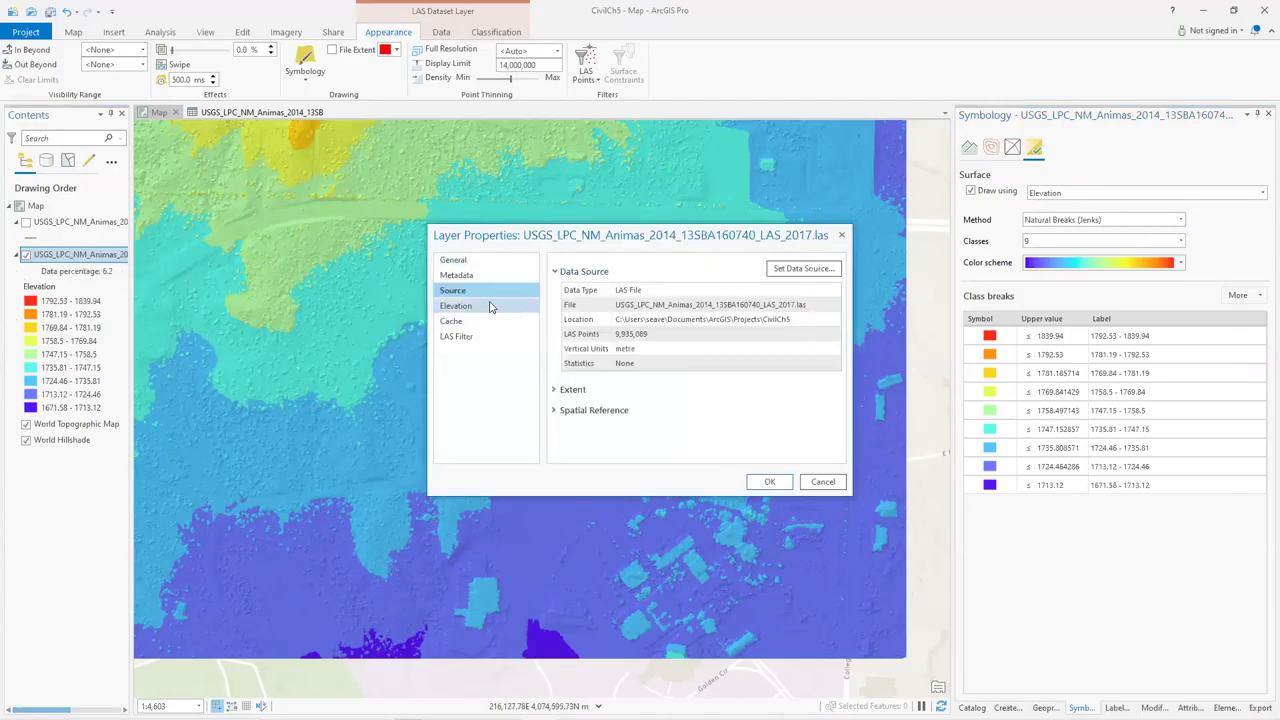
pyautogui.click(556, 411)
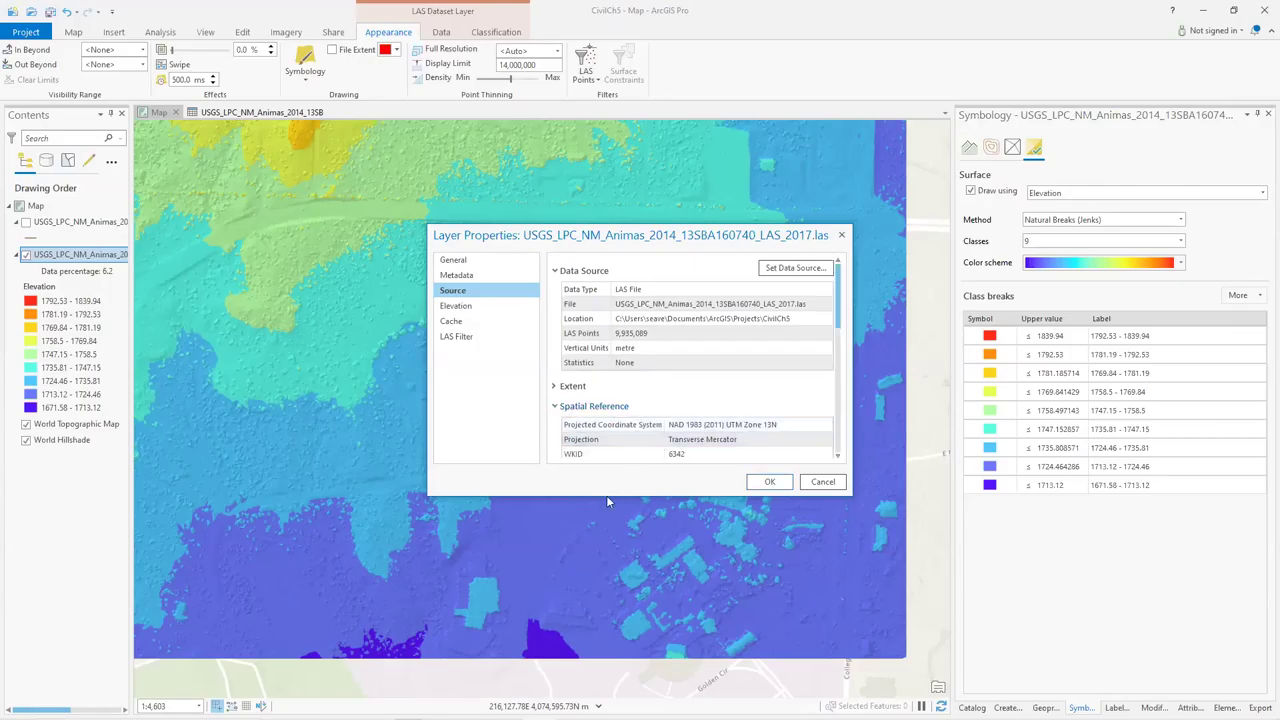
pyautogui.moveTo(600, 493); pyautogui.dragTo(600, 661)
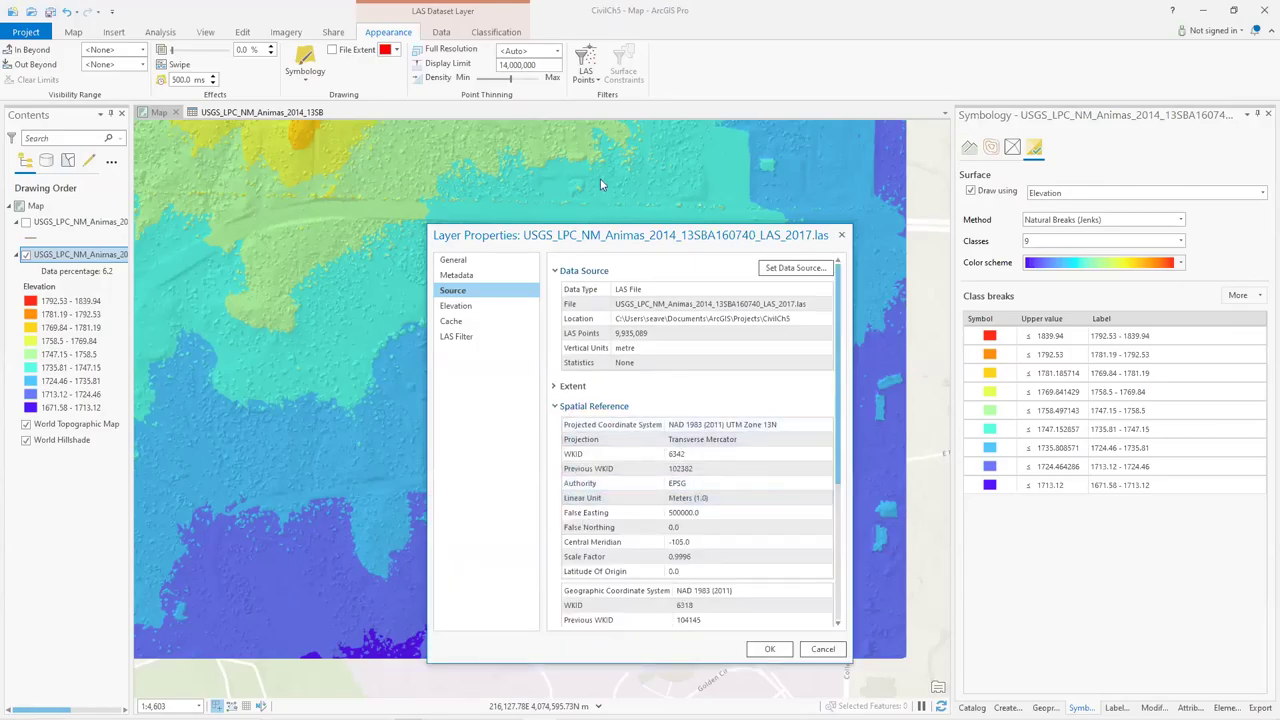
pyautogui.moveTo(615, 227); pyautogui.dragTo(616, 84)
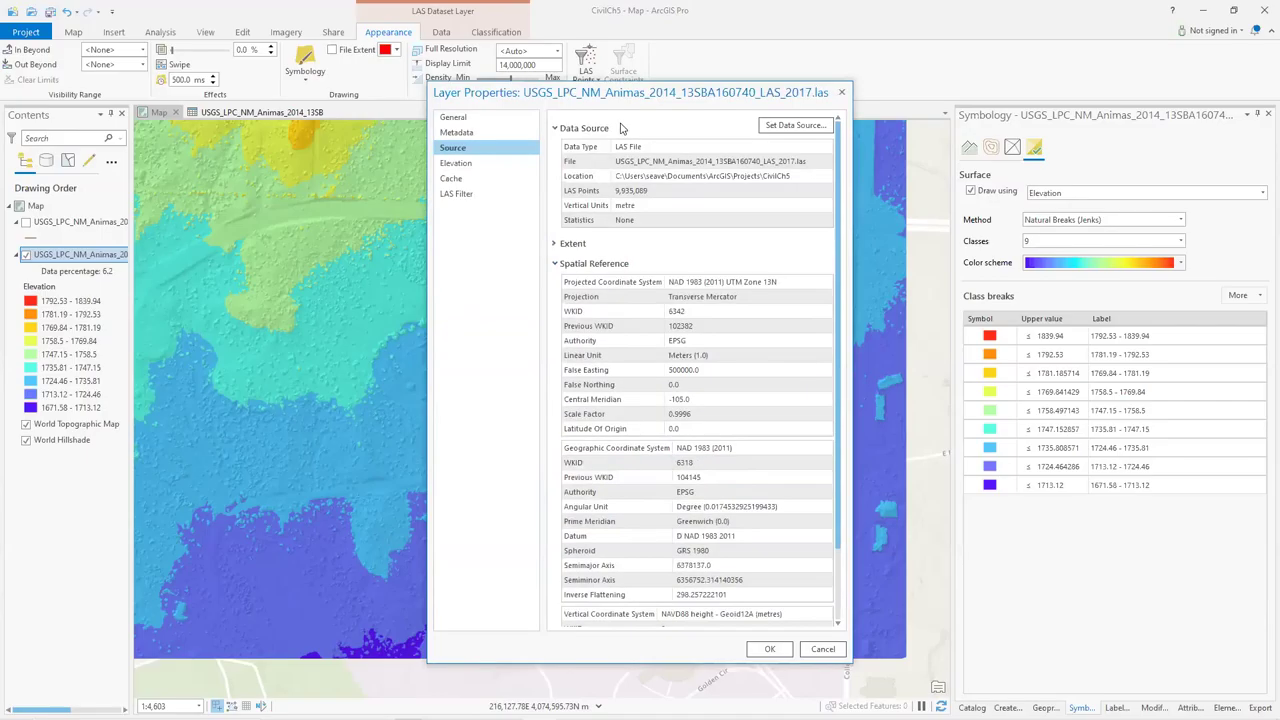
pyautogui.doubleClick(729, 448)
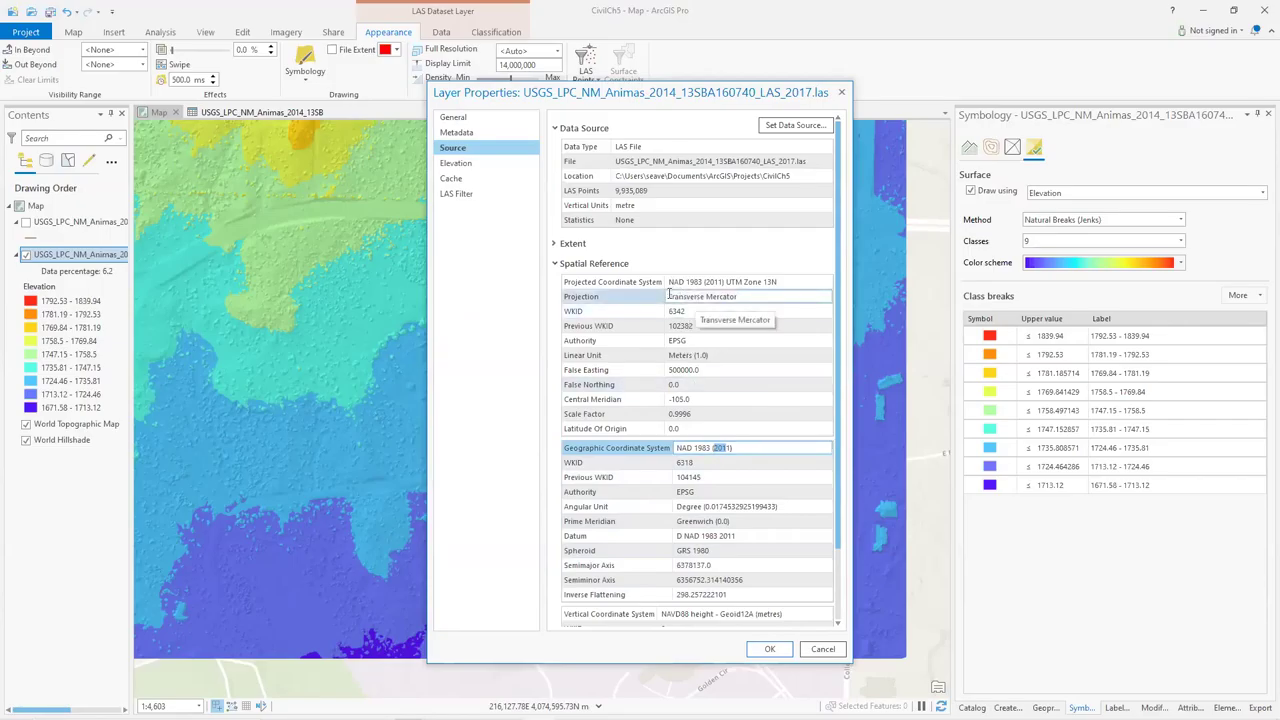
pyautogui.moveTo(776, 282); pyautogui.dragTo(668, 284)
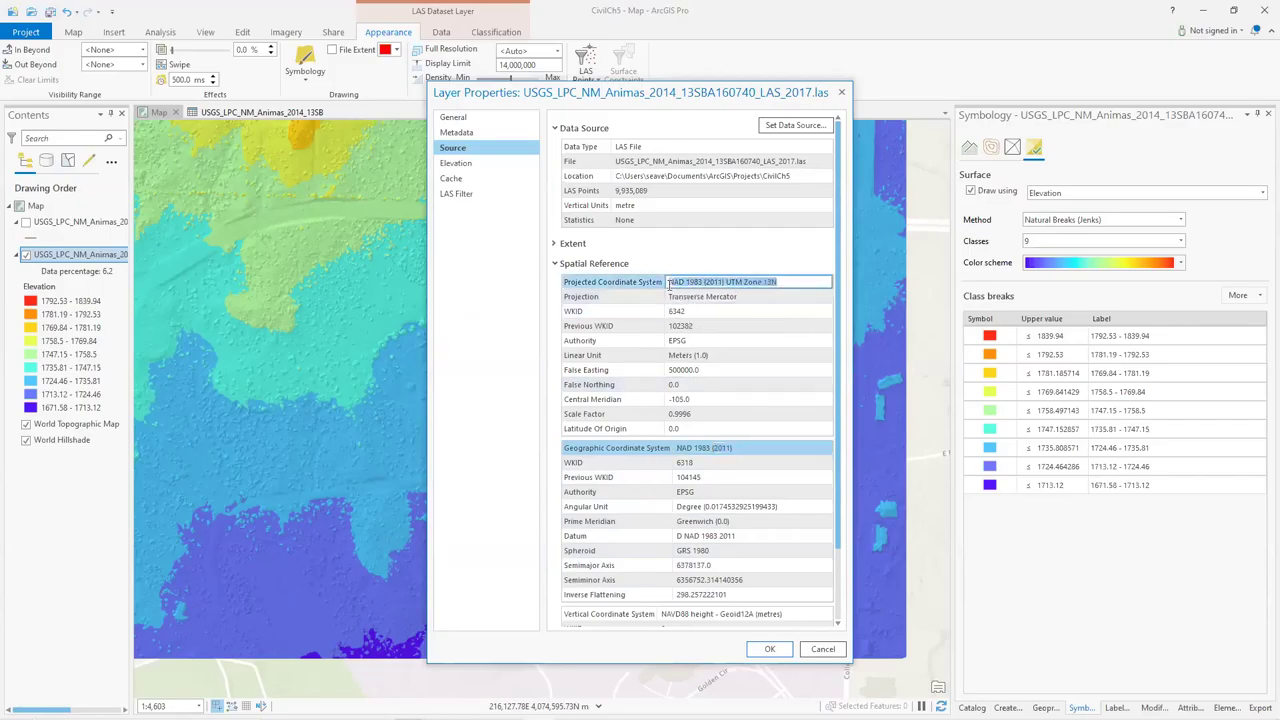
pyautogui.click(728, 283)
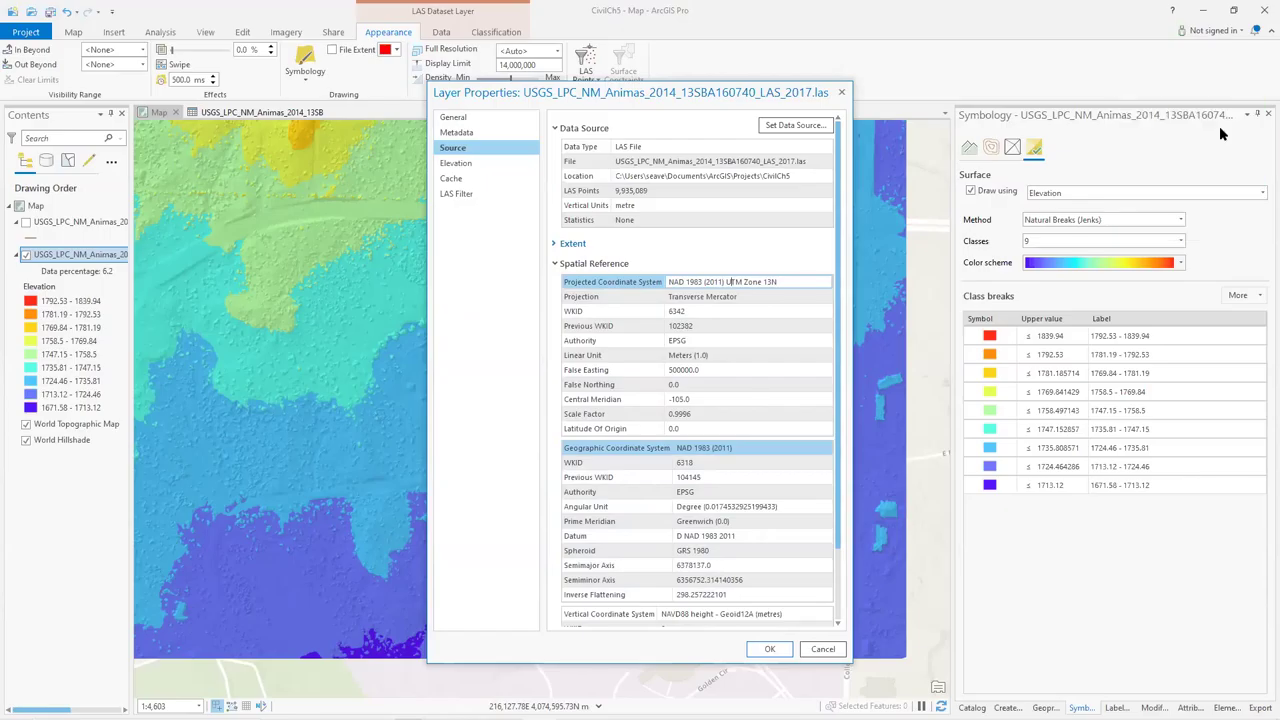
pyautogui.click(733, 311)
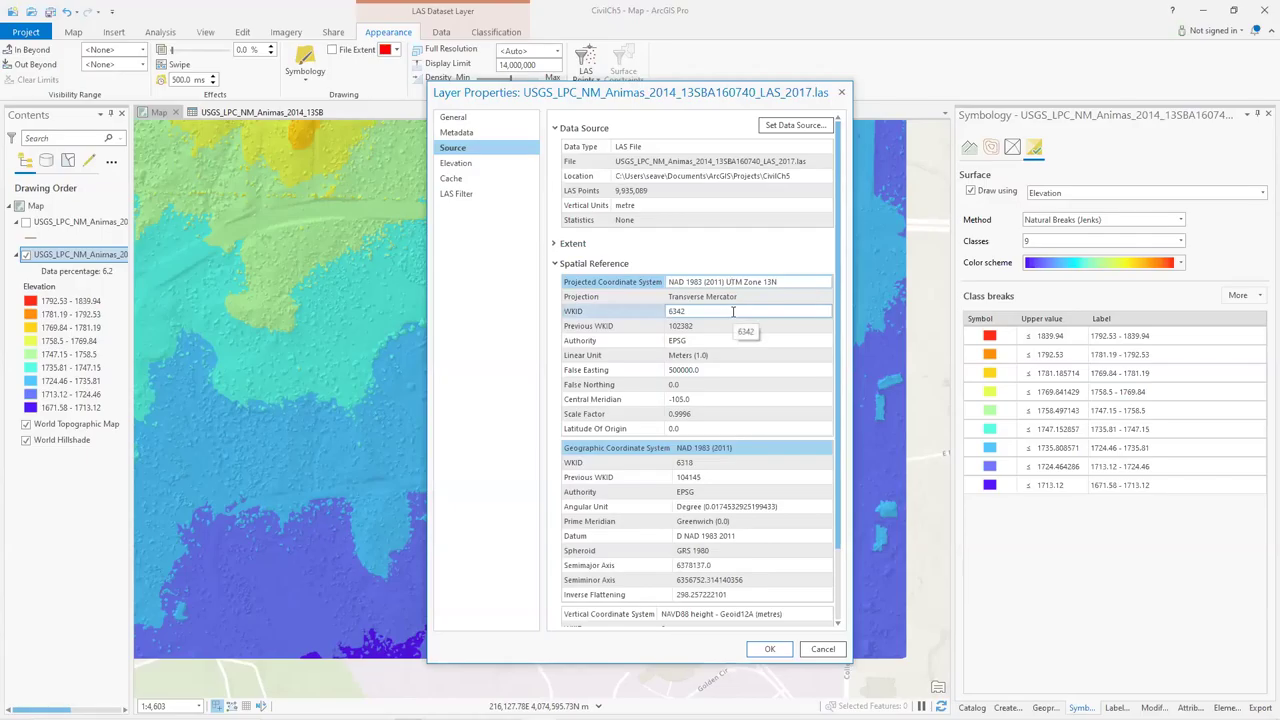
pyautogui.click(790, 282)
pyautogui.hotkey('ctrl', 'a')
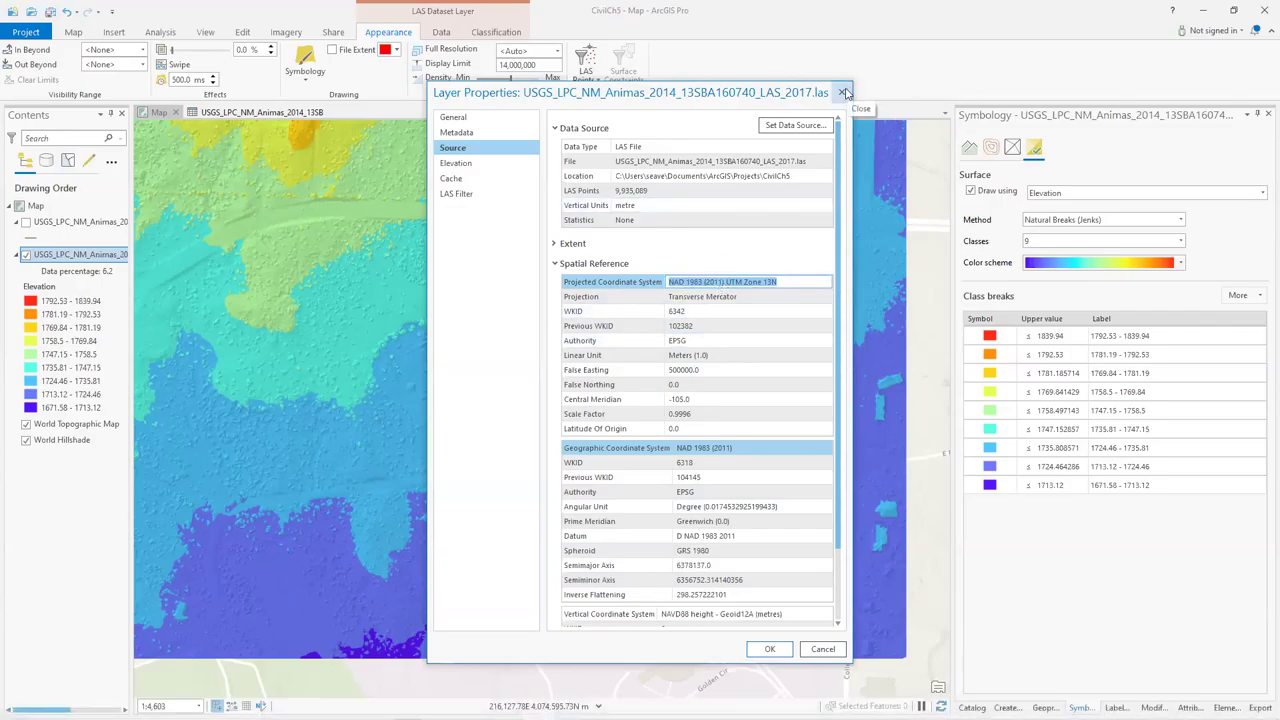
pyautogui.click(841, 92)
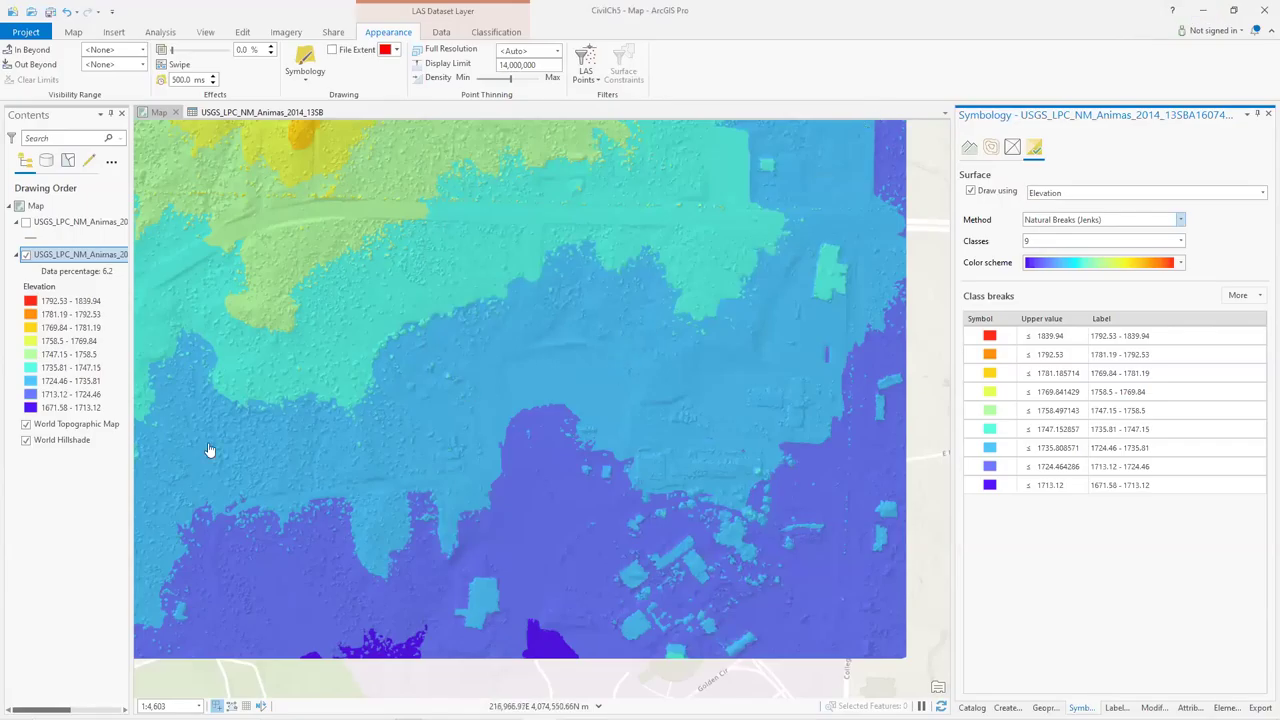
# Recheck the UTM zone in the LAS layer's projected coordinate system and dismiss the layer properties.
pyautogui.doubleClick(68, 256)
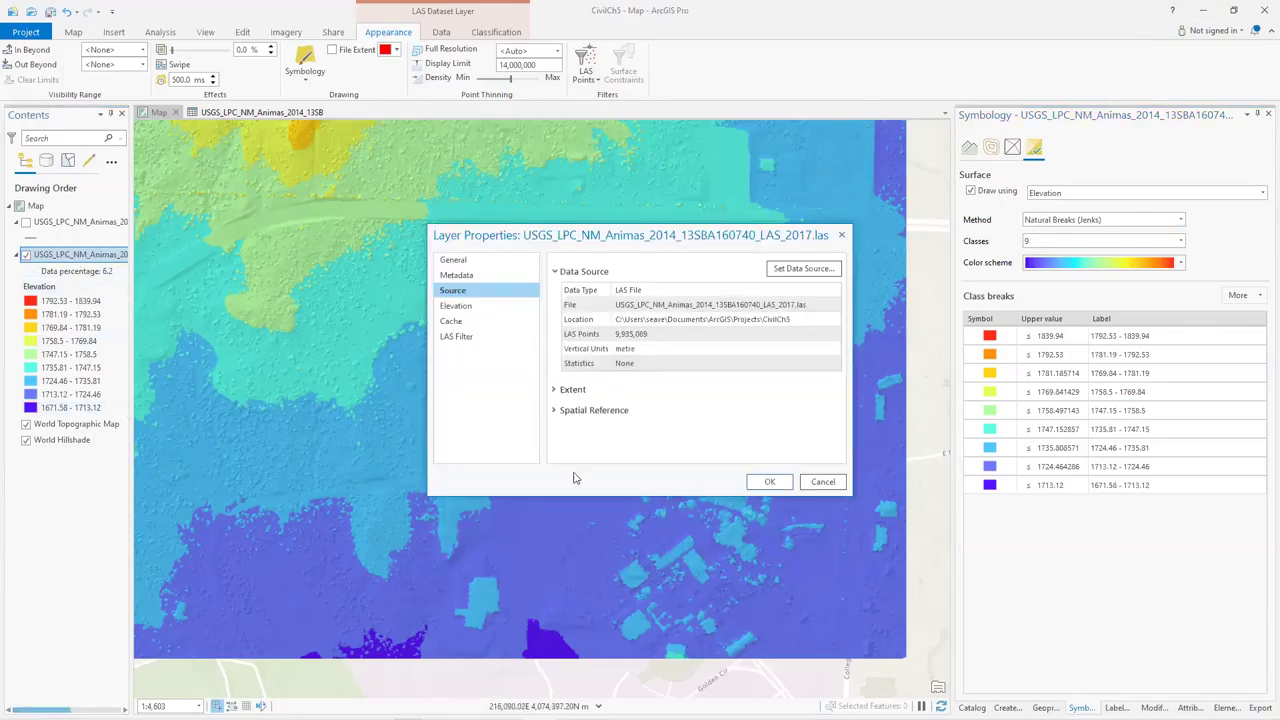
pyautogui.moveTo(588, 497); pyautogui.dragTo(588, 655)
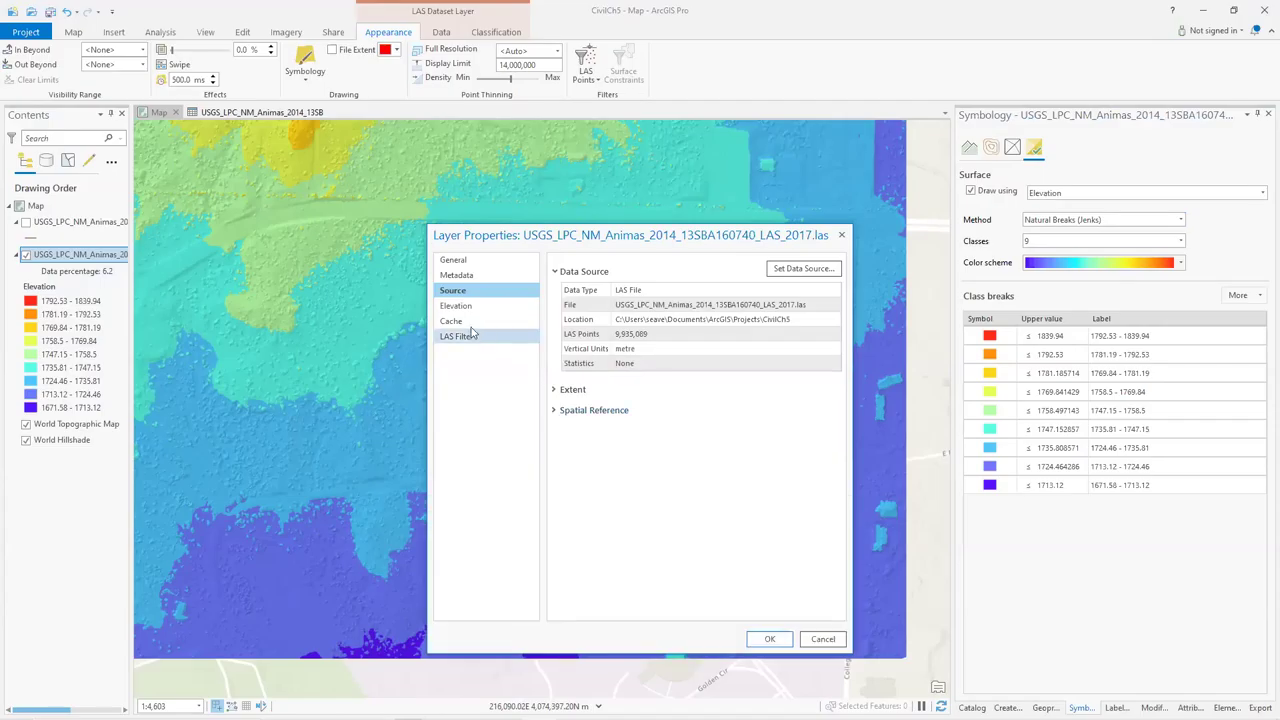
pyautogui.click(556, 411)
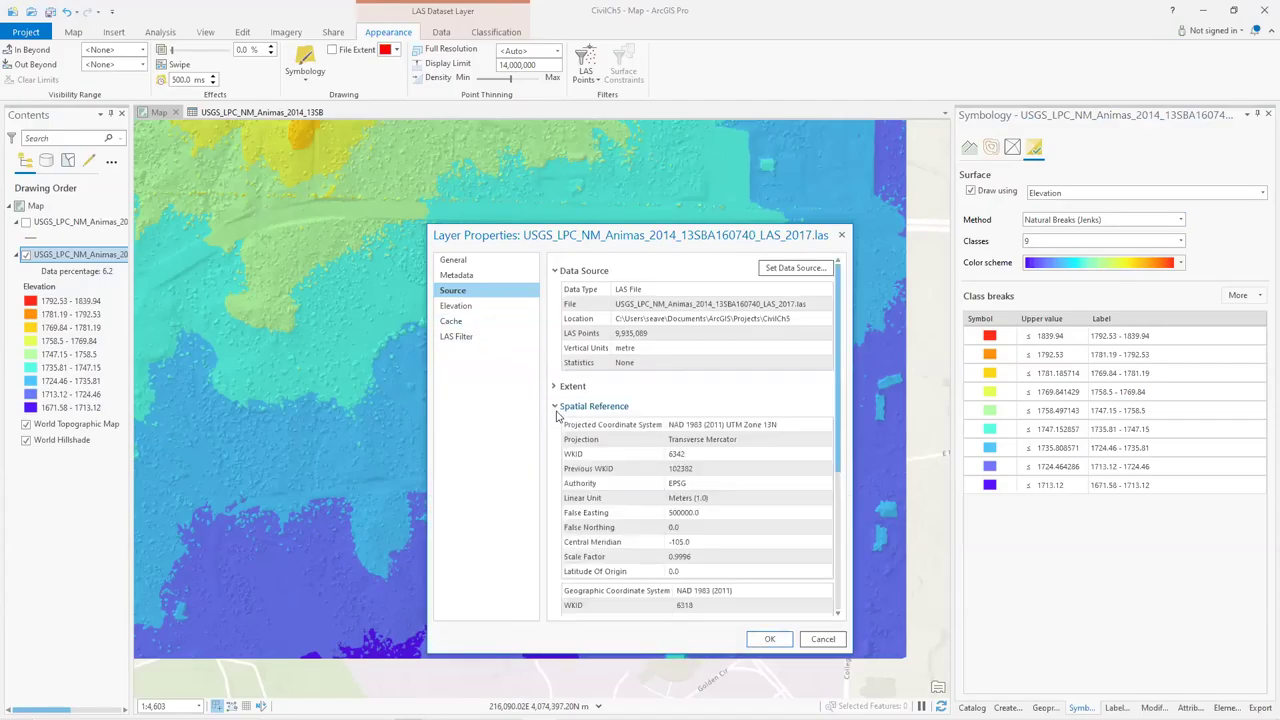
pyautogui.moveTo(783, 424); pyautogui.dragTo(744, 425)
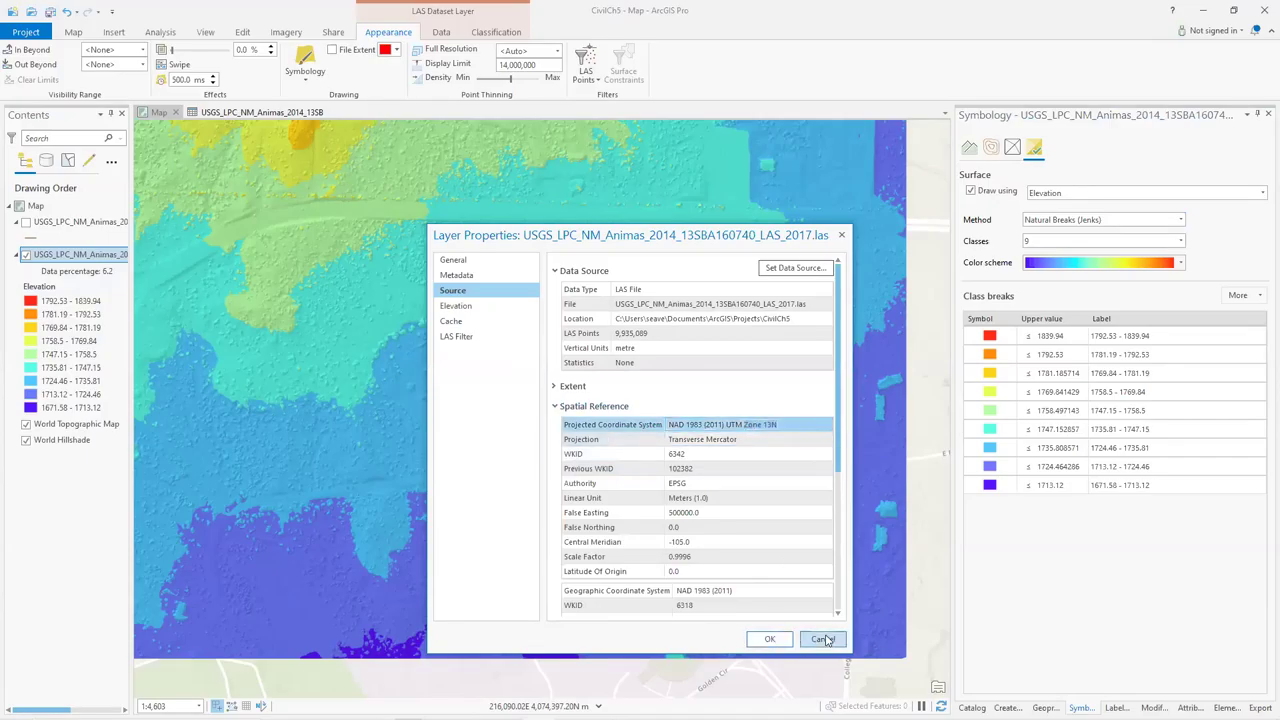
pyautogui.click(824, 640)
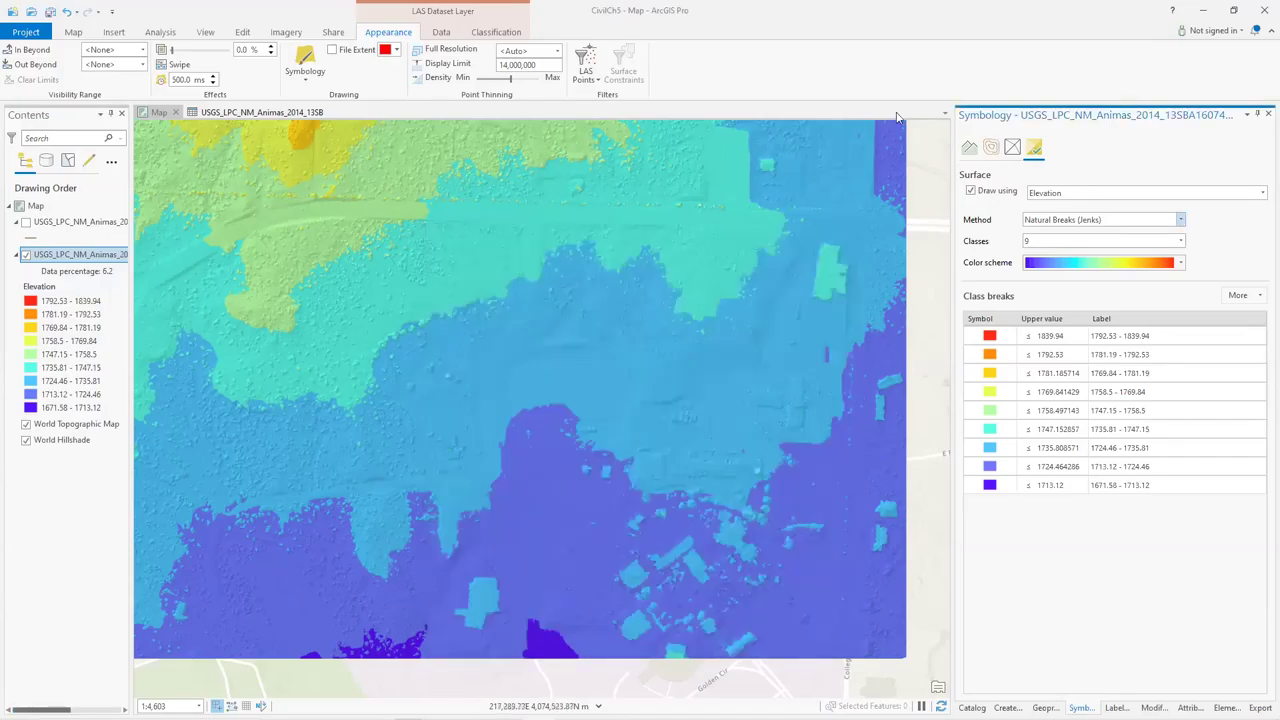
# Switch to Google Earth Pro and set its coordinate display to Universal Transverse Mercator.
pyautogui.click(1205, 12)
pyautogui.click(1205, 10)
pyautogui.doubleClick(183, 150)
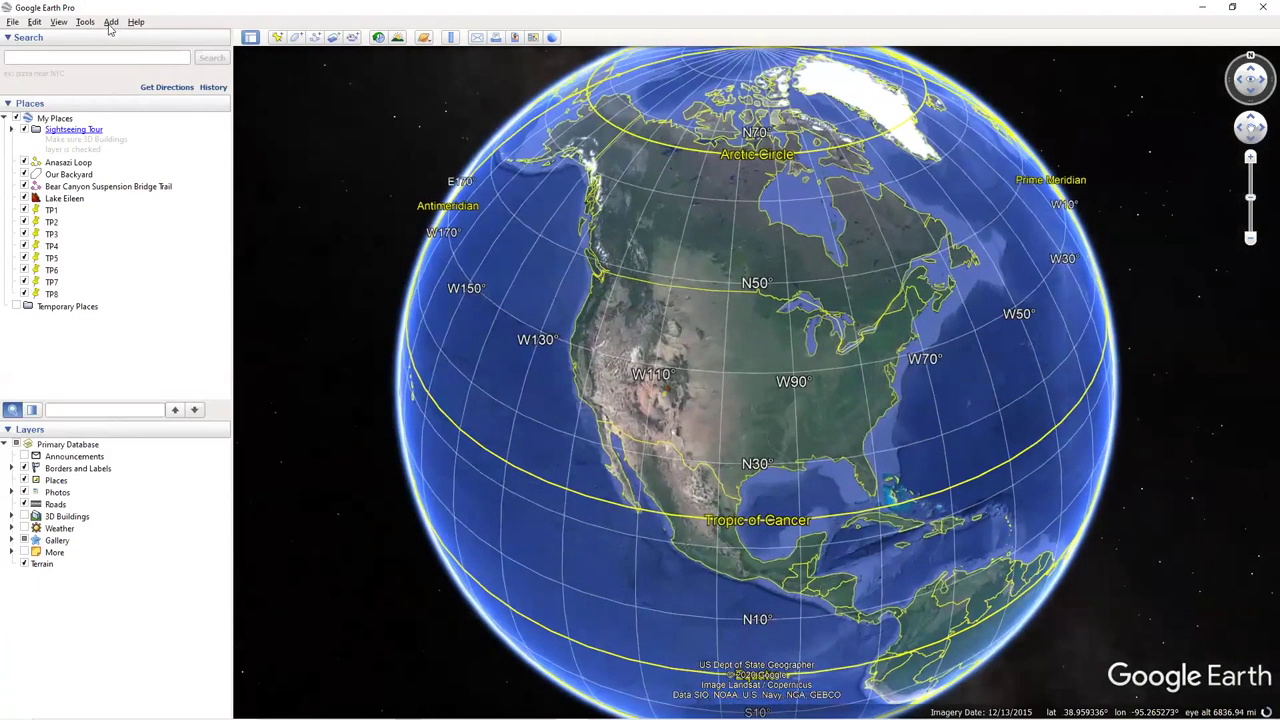
pyautogui.click(85, 21)
pyautogui.click(105, 132)
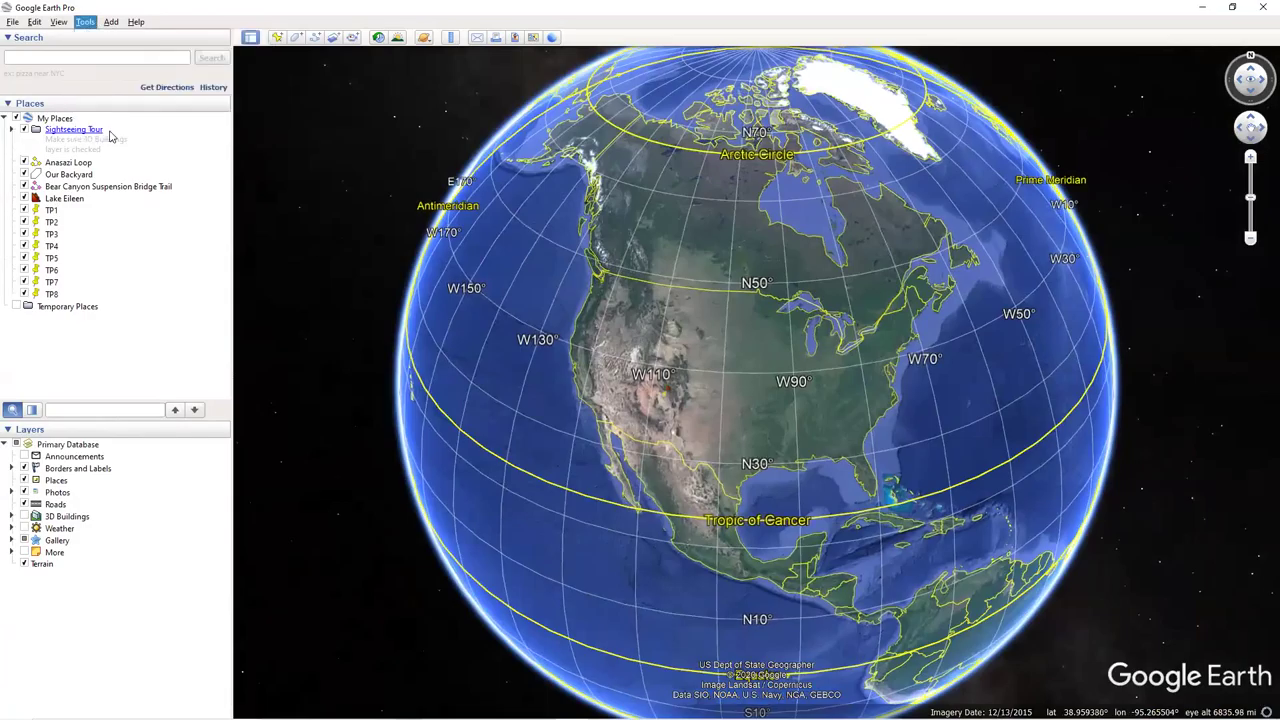
pyautogui.click(457, 333)
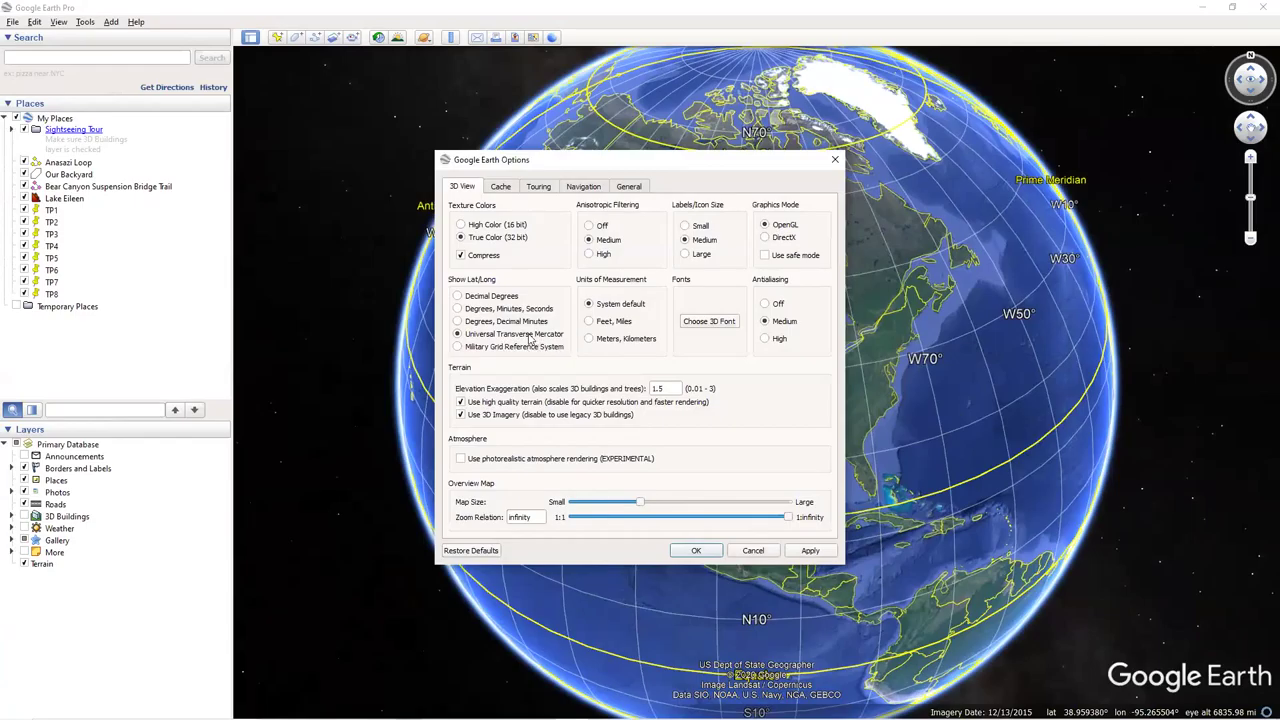
pyautogui.click(696, 551)
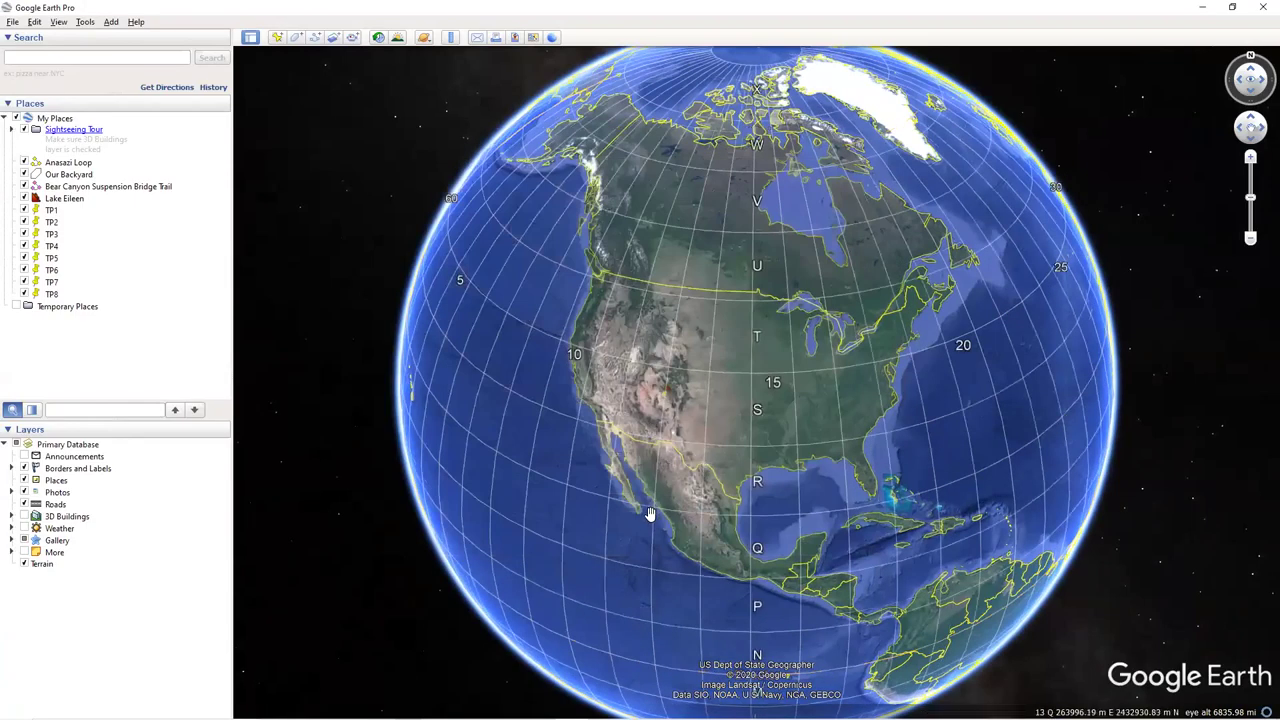
# Examine how the UTM zone numbers and latitude bands run around the globe, across the Atlantic, Pacific and Asia, returning to North America.
pyautogui.moveTo(648, 515); pyautogui.dragTo(544, 457)
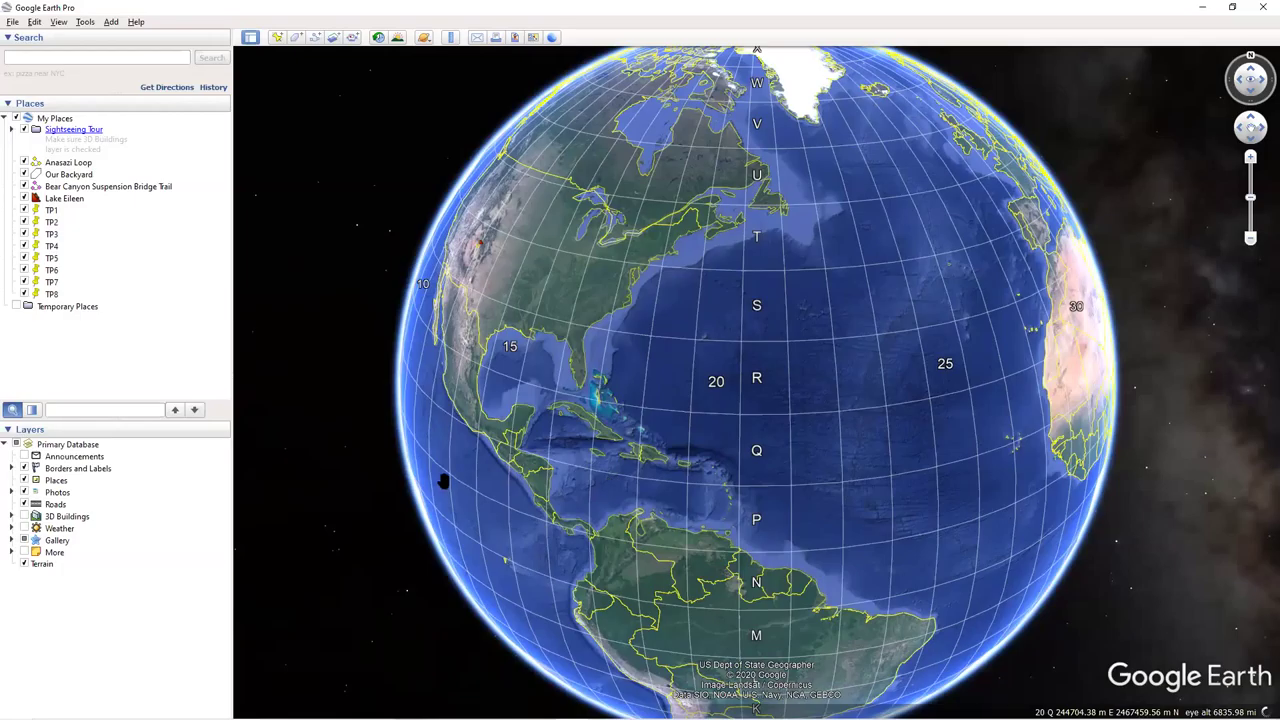
pyautogui.moveTo(646, 534); pyautogui.dragTo(875, 576)
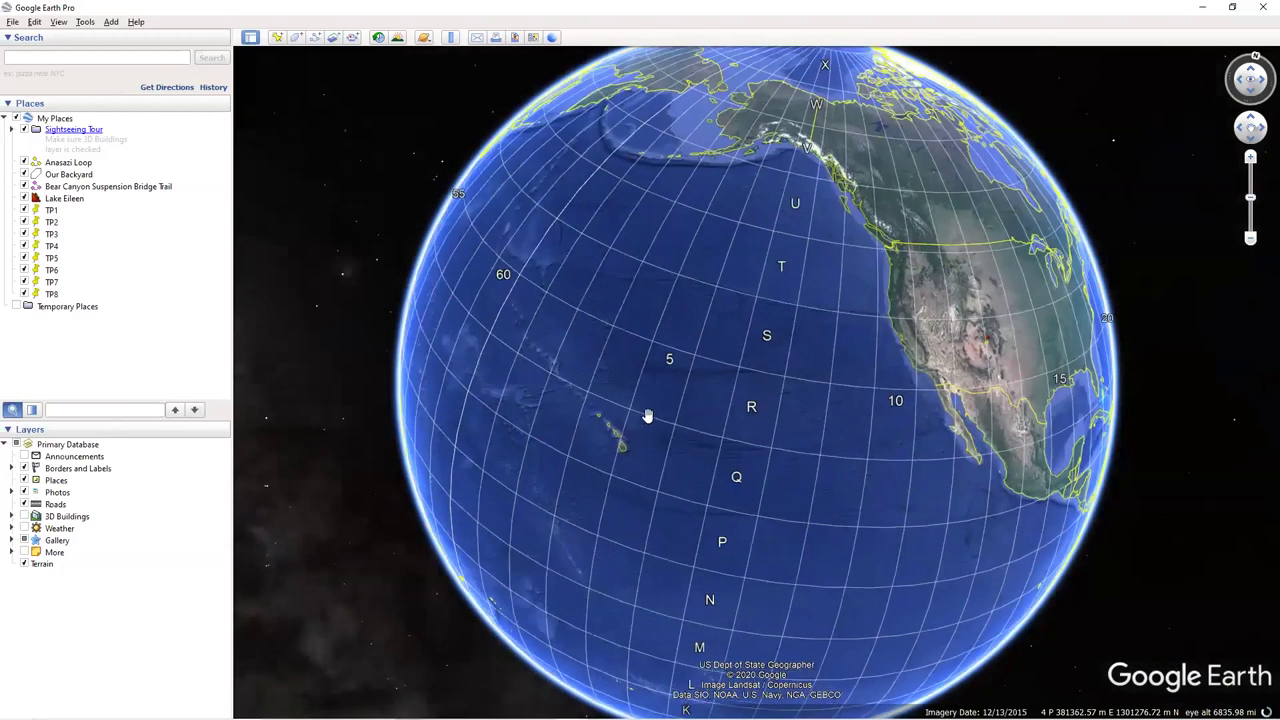
pyautogui.moveTo(640, 380); pyautogui.dragTo(788, 443)
pyautogui.moveTo(909, 608); pyautogui.dragTo(507, 349)
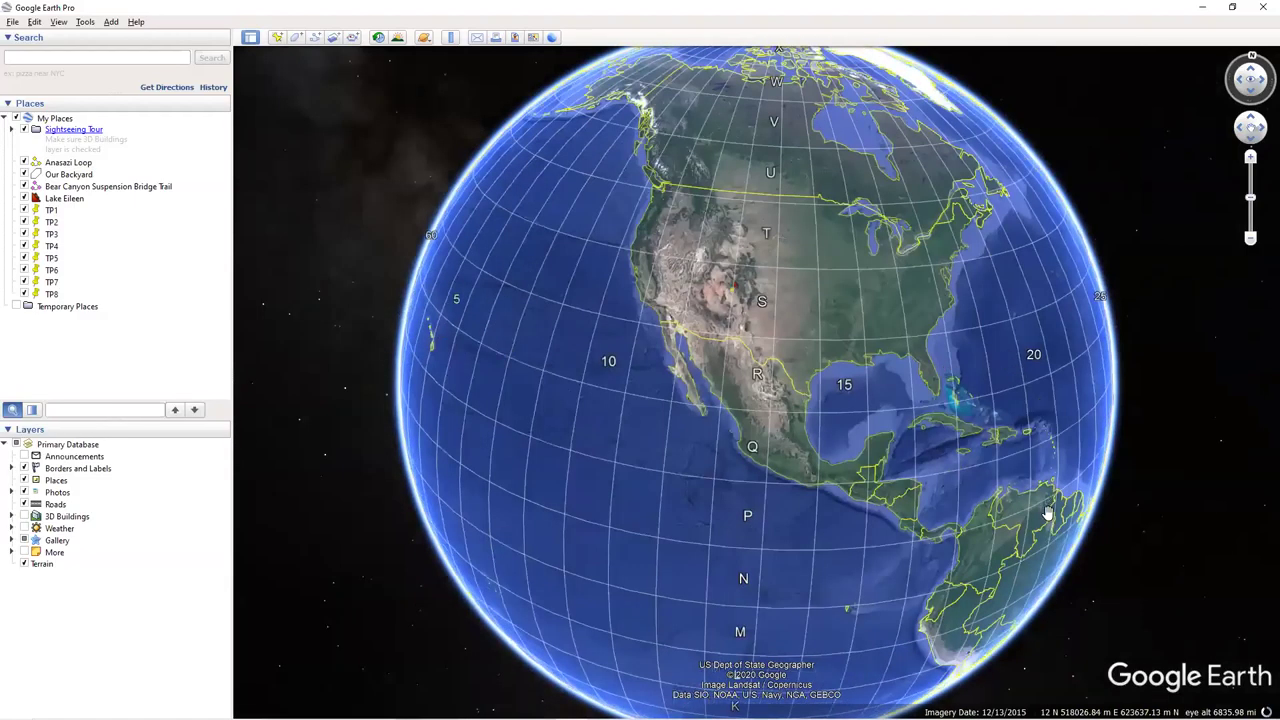
pyautogui.moveTo(1022, 519); pyautogui.dragTo(917, 578)
pyautogui.moveTo(645, 578); pyautogui.dragTo(446, 538)
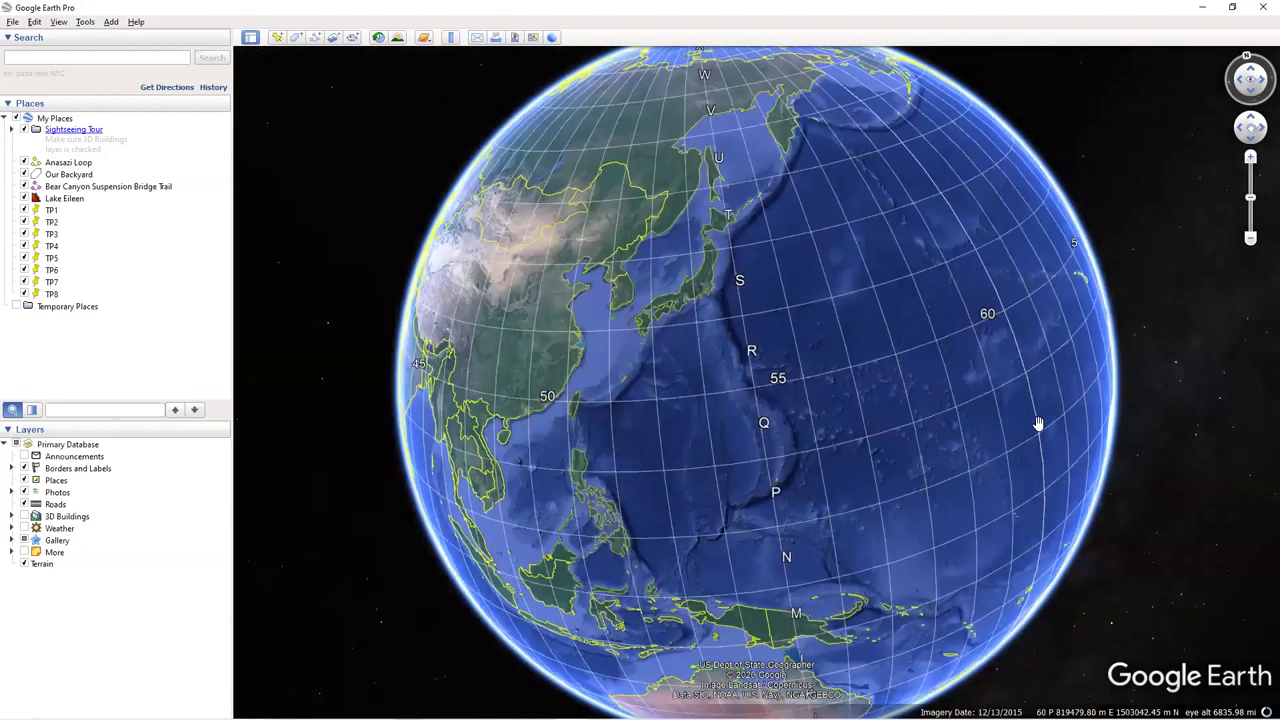
pyautogui.moveTo(1039, 424); pyautogui.dragTo(700, 590)
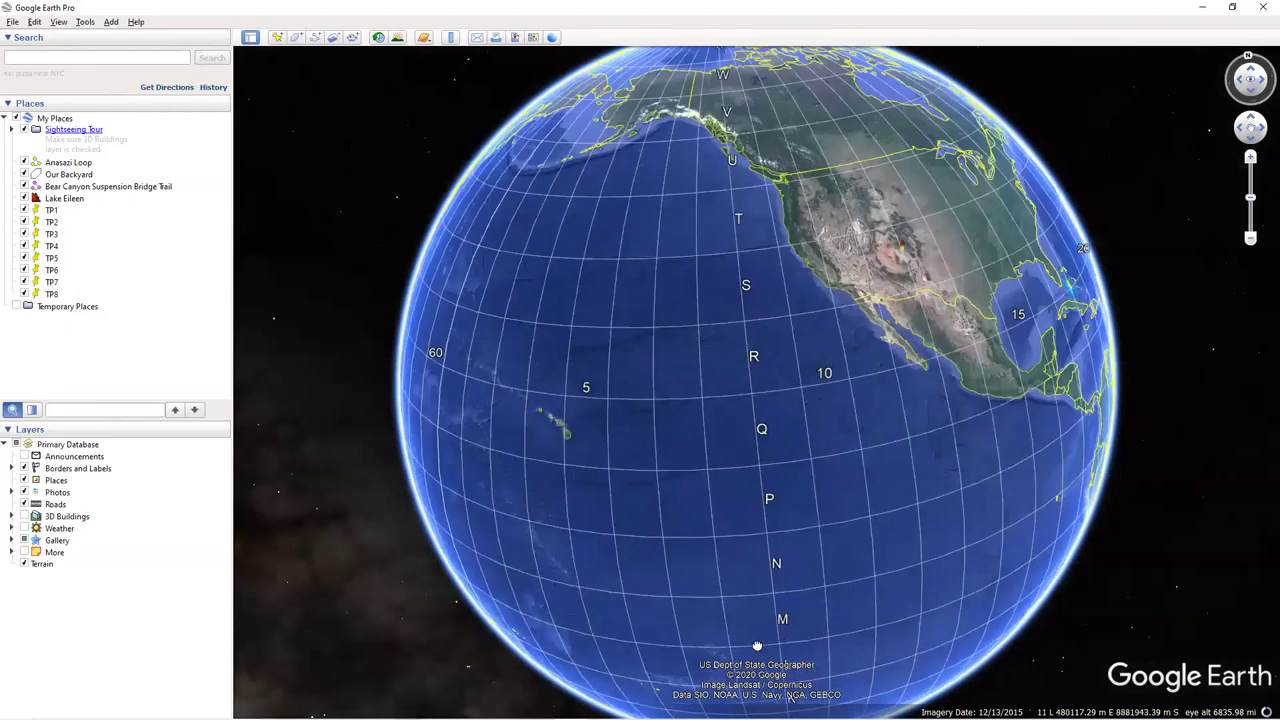
pyautogui.moveTo(683, 662); pyautogui.dragTo(662, 671)
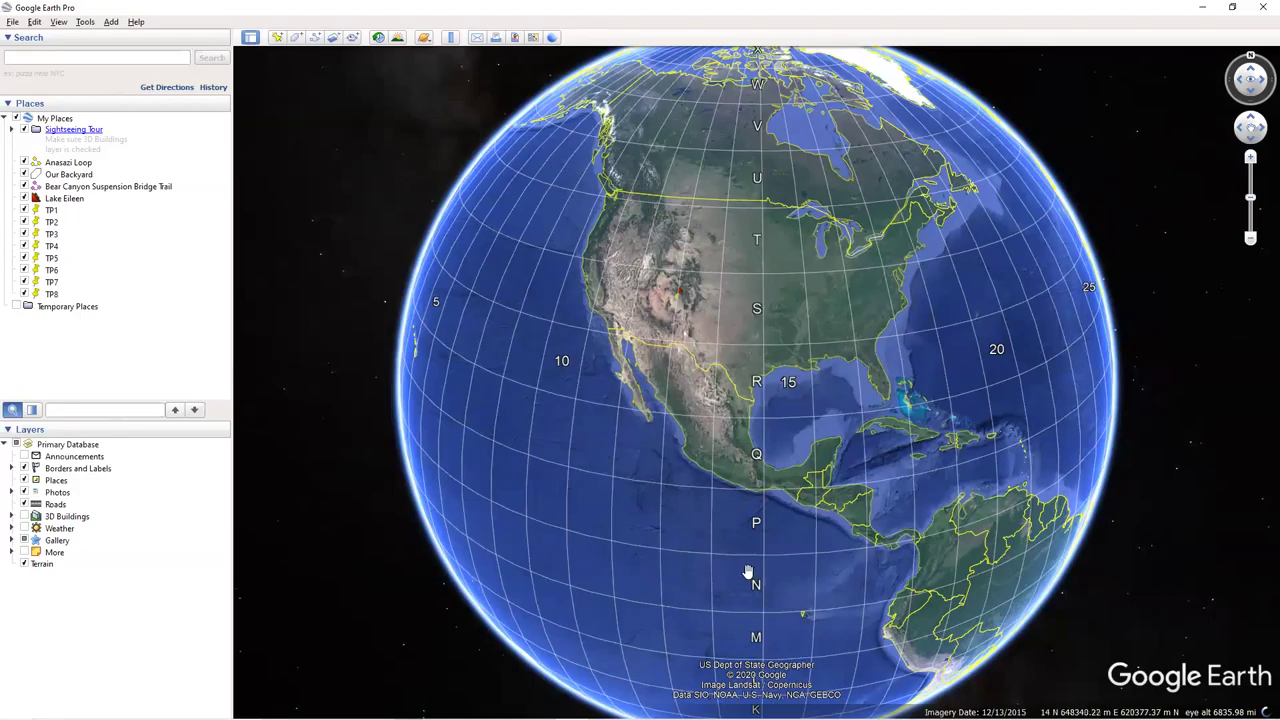
# Inspect the boundary between UTM zones 12 and 13 around the Four Corners area near the TP placemarks.
pyautogui.moveTo(651, 334); pyautogui.dragTo(679, 469)
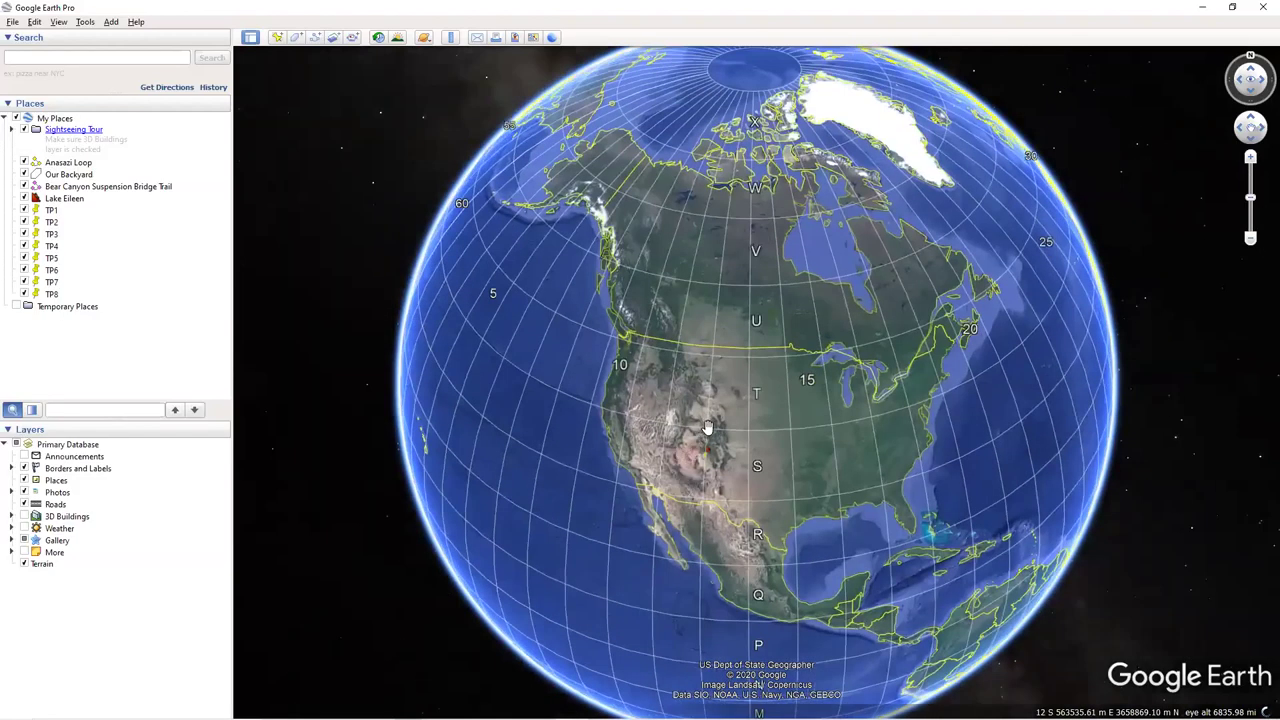
pyautogui.scroll(2, 690, 450)
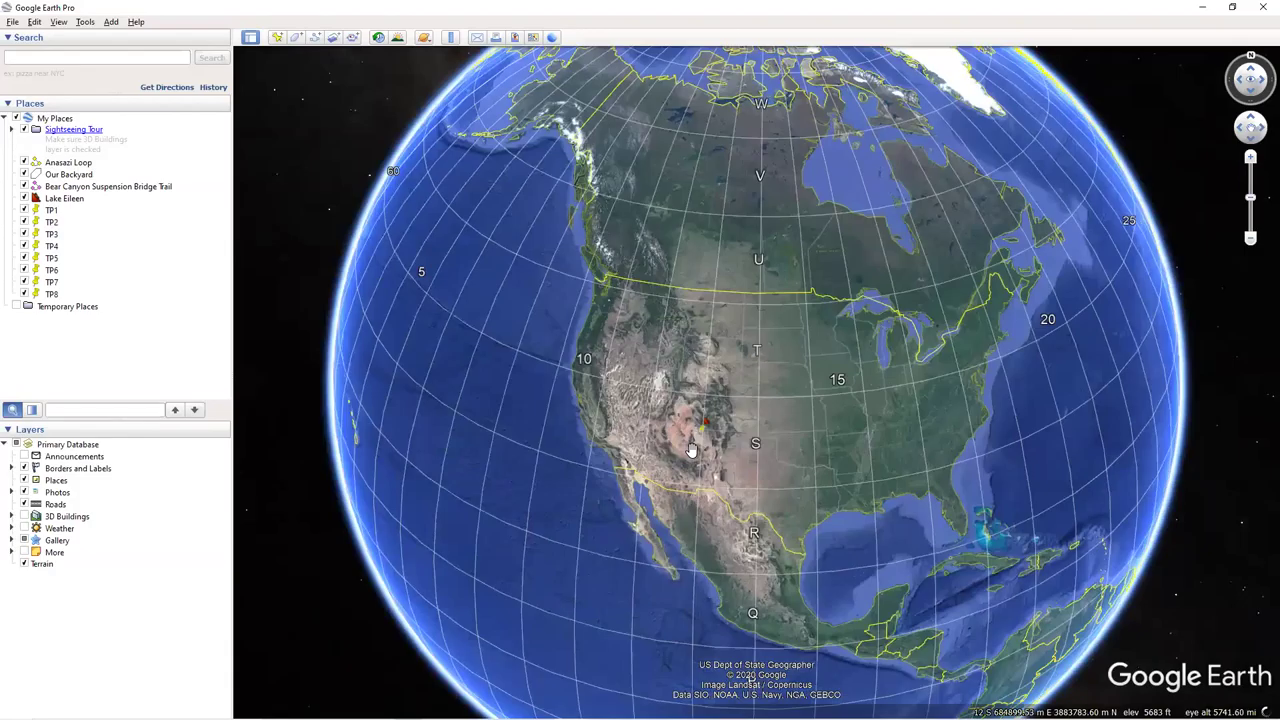
pyautogui.scroll(3, 633, 298)
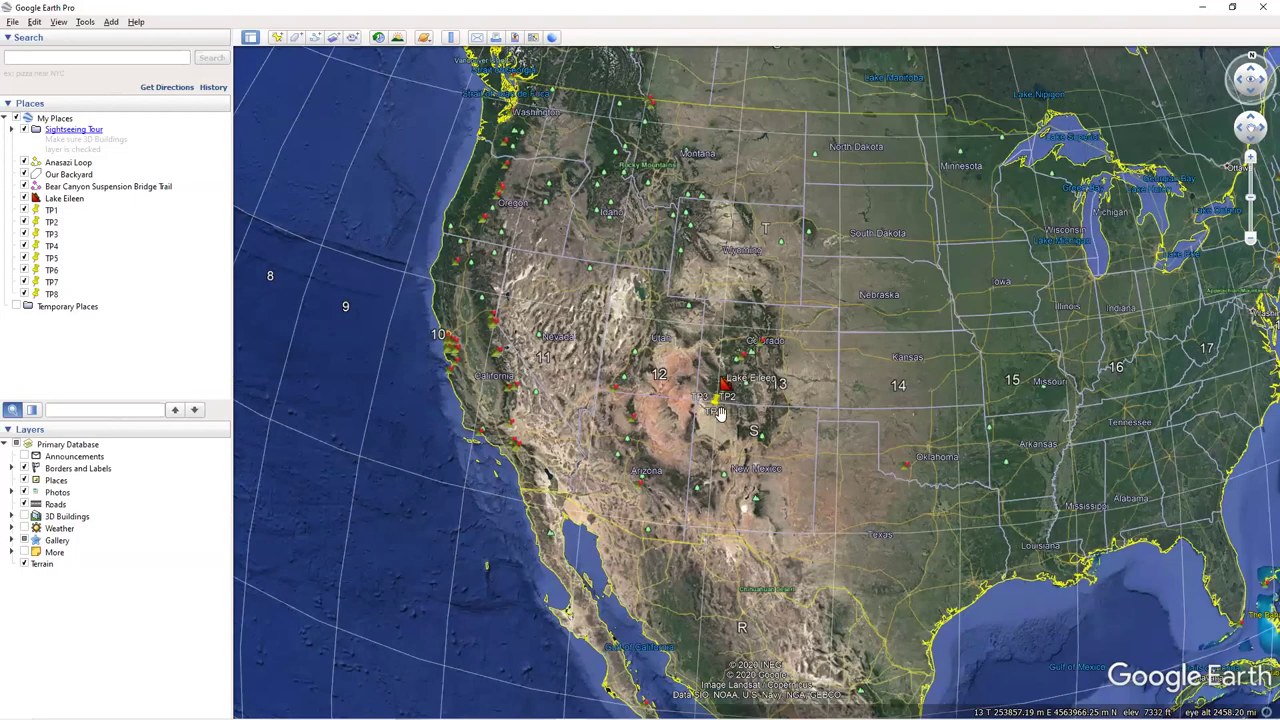
pyautogui.scroll(3, 713, 413)
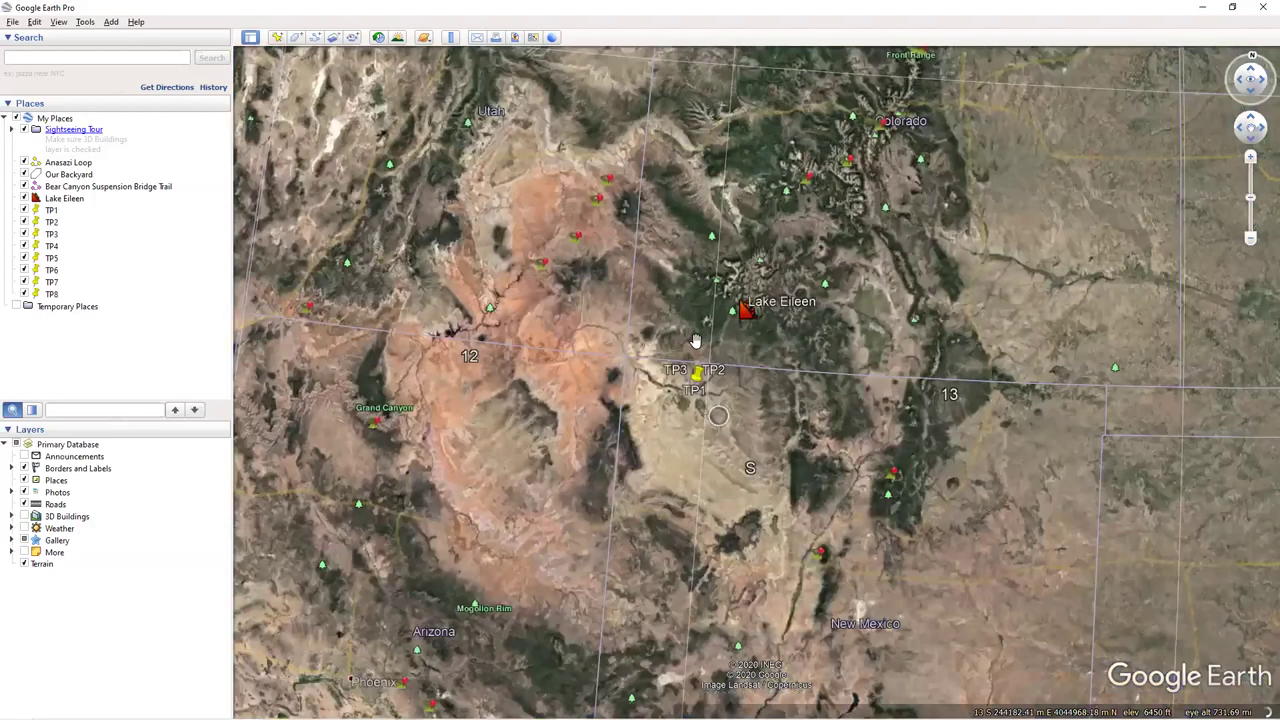
pyautogui.scroll(2, 707, 413)
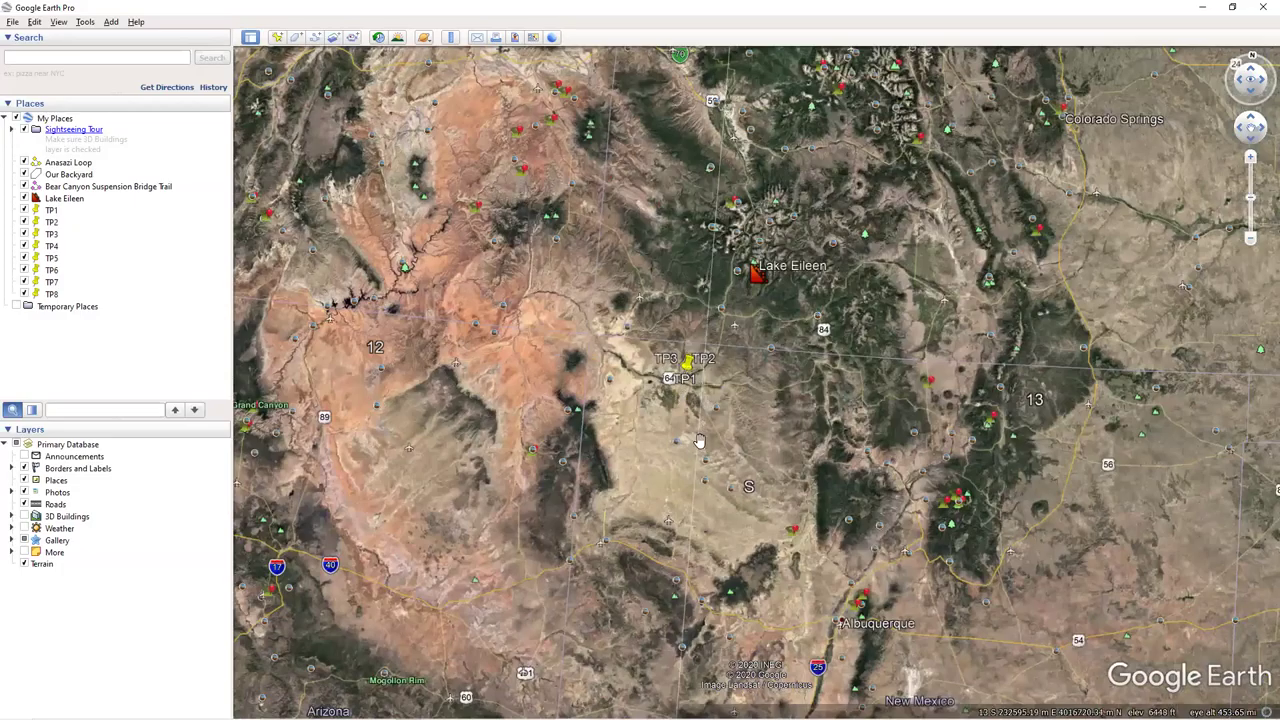
# Examine where the boundary between UTM zones 12 and 13 passes through Aztec and Bloomfield, east of Farmington.
pyautogui.scroll(1, 701, 430)
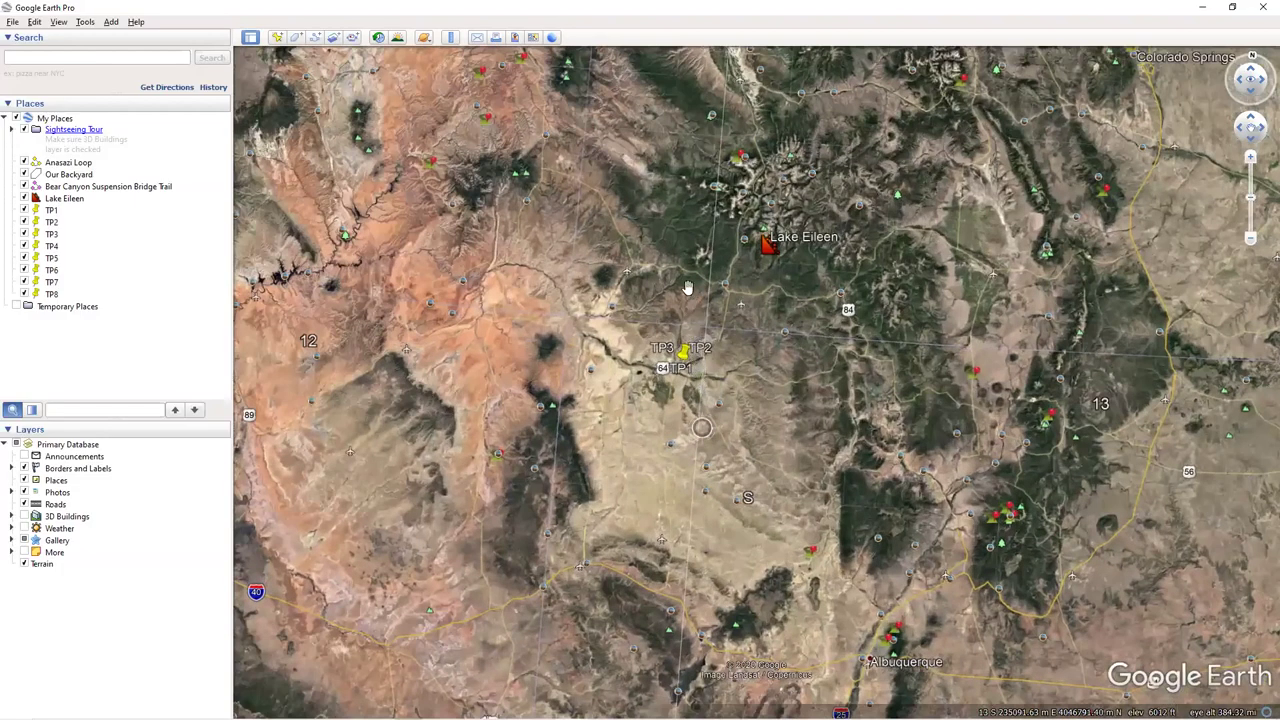
pyautogui.scroll(10, 706, 238)
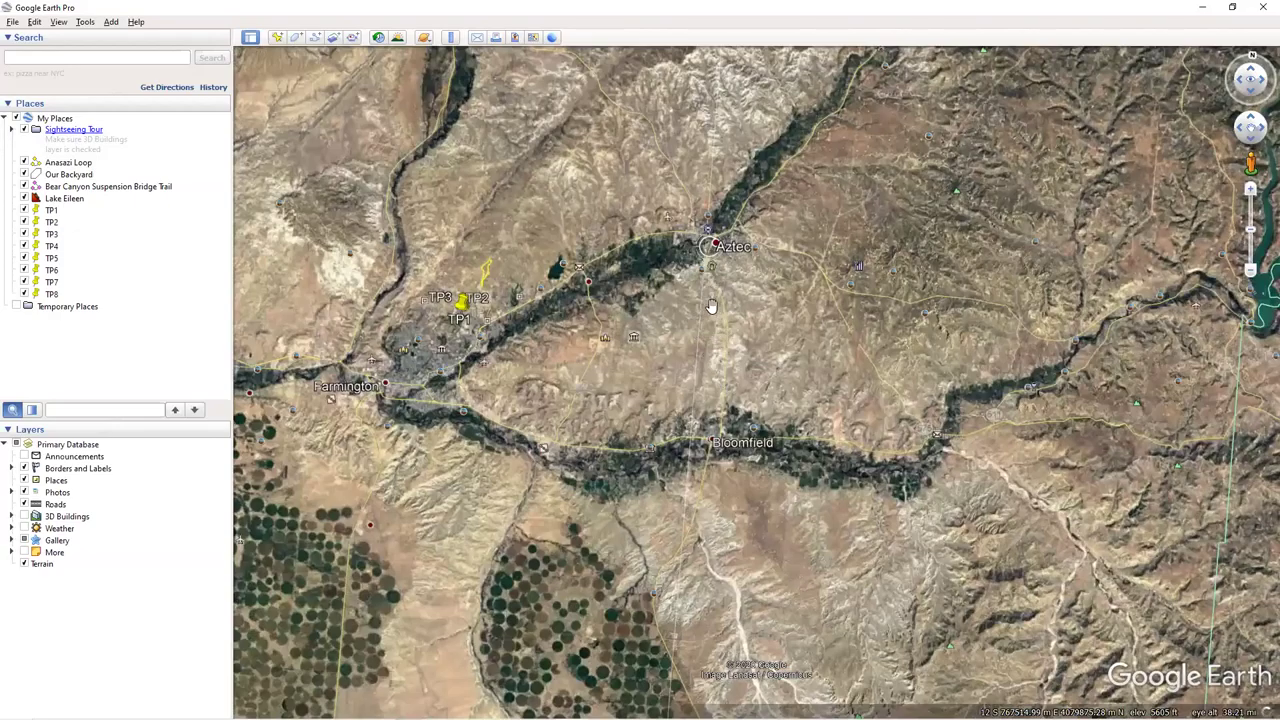
pyautogui.scroll(5, 708, 332)
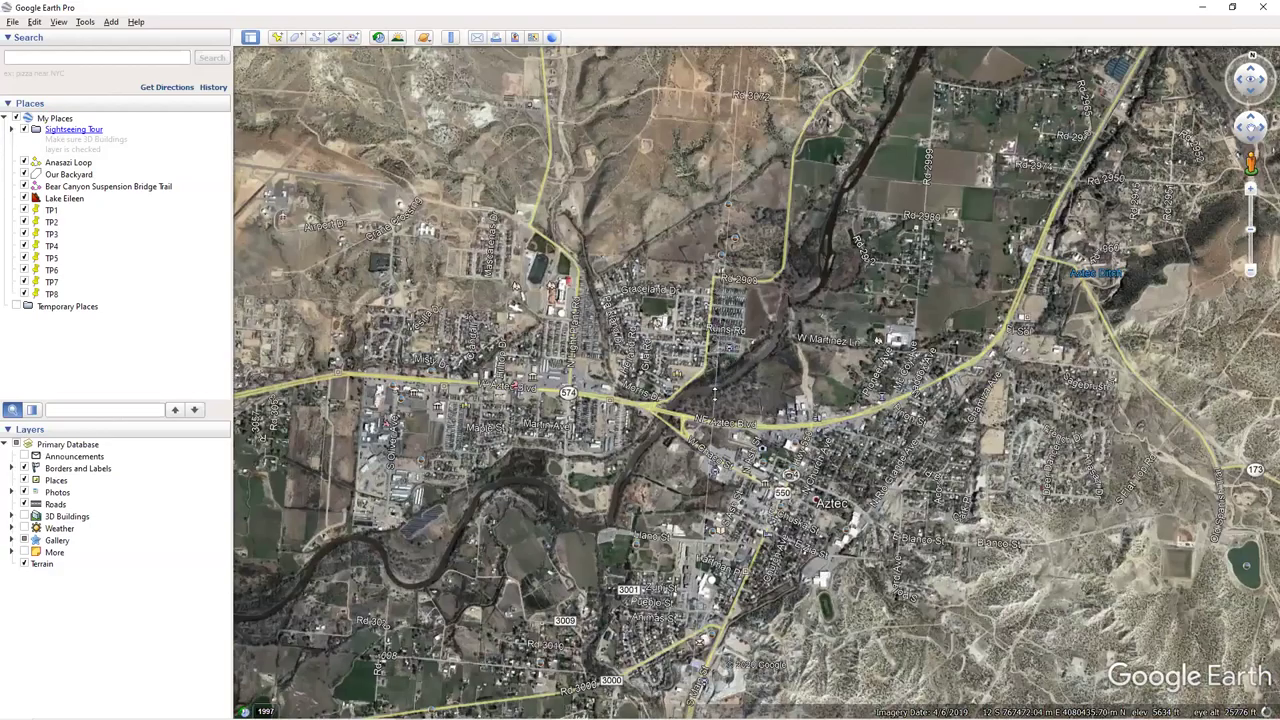
pyautogui.scroll(-2, 715, 405)
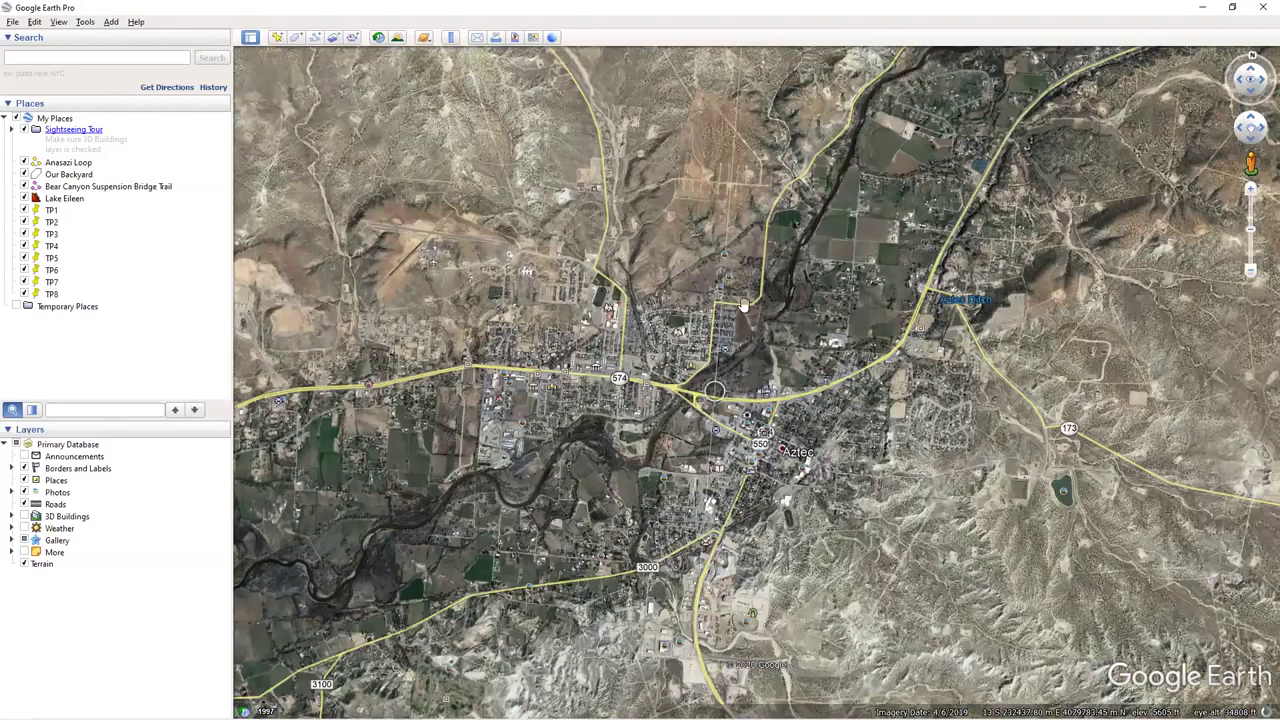
pyautogui.scroll(-5, 668, 519)
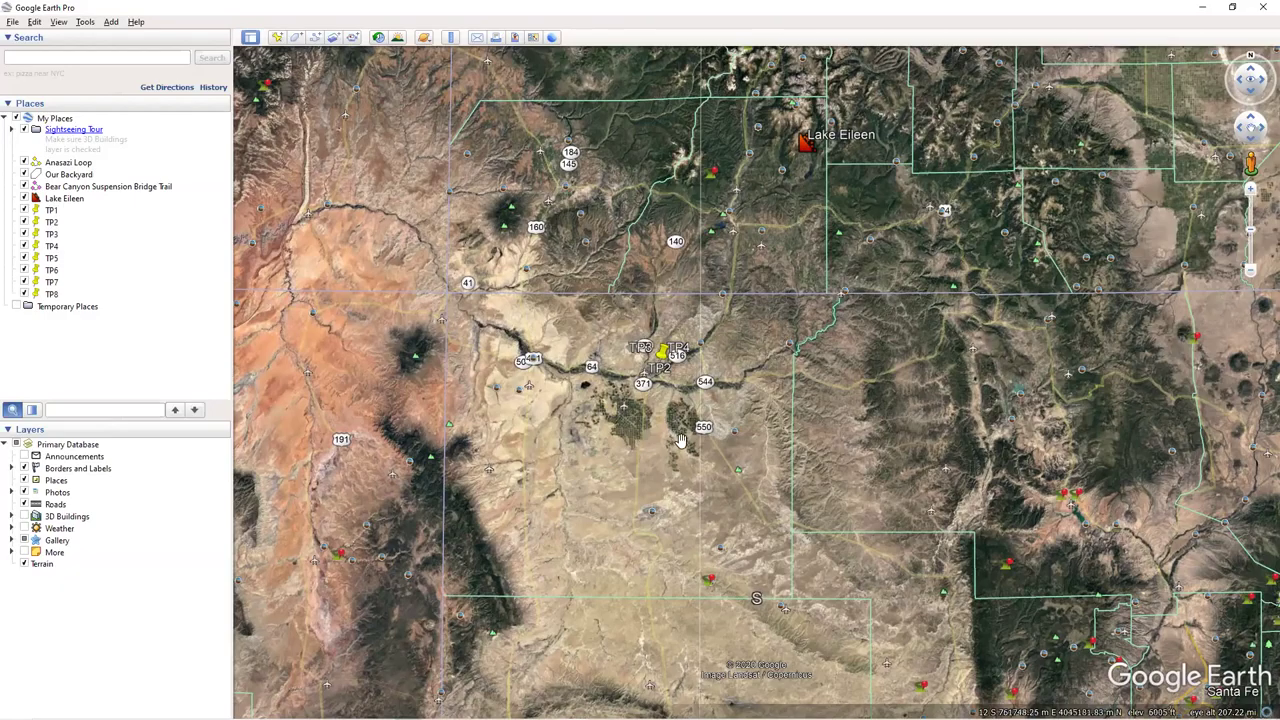
# Compare the extents of UTM zones 12 and 13 across Arizona, Utah, Colorado and New Mexico around the Farmington placemarks.
pyautogui.scroll(-1, 679, 440)
pyautogui.scroll(-1, 679, 440)
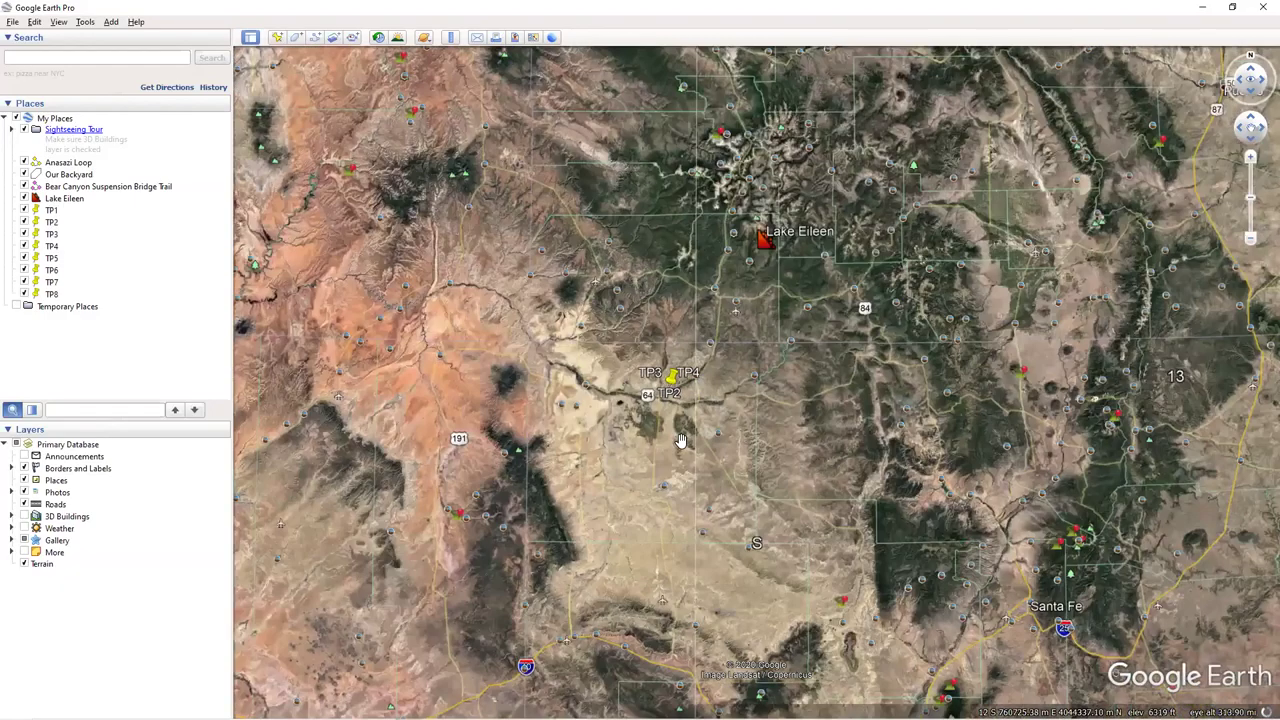
pyautogui.scroll(-1, 679, 440)
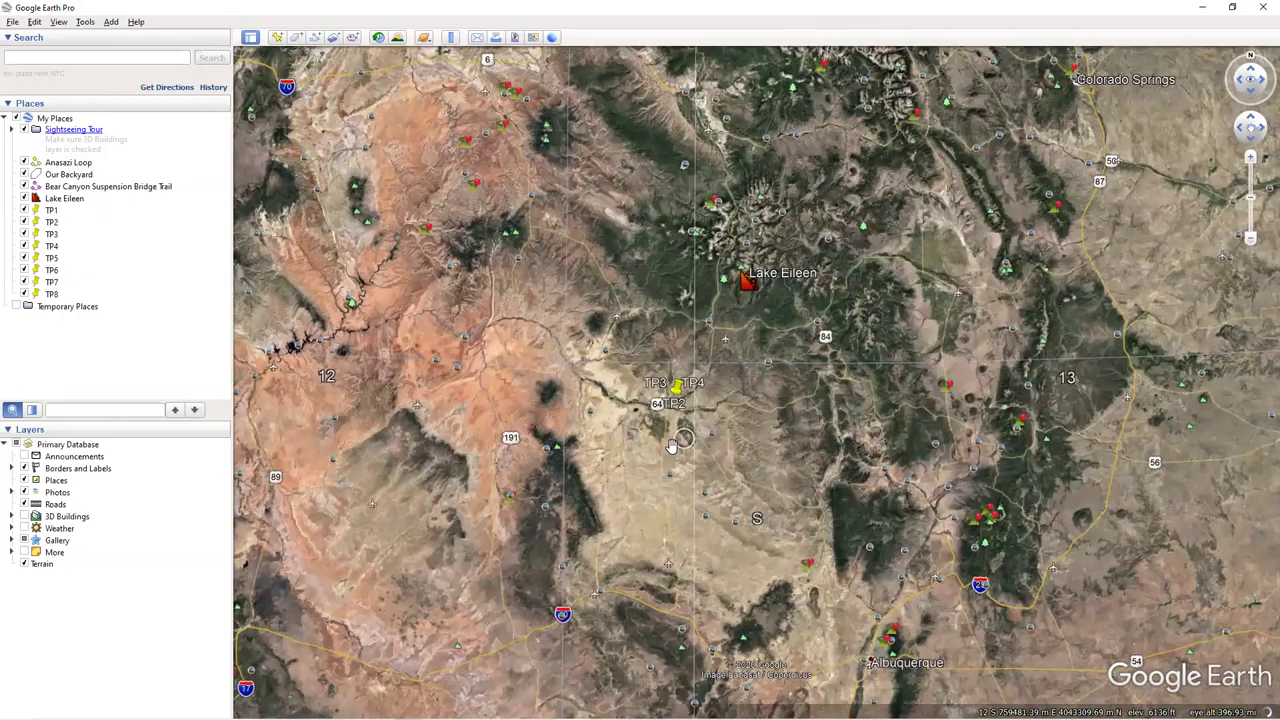
pyautogui.scroll(-1, 672, 446)
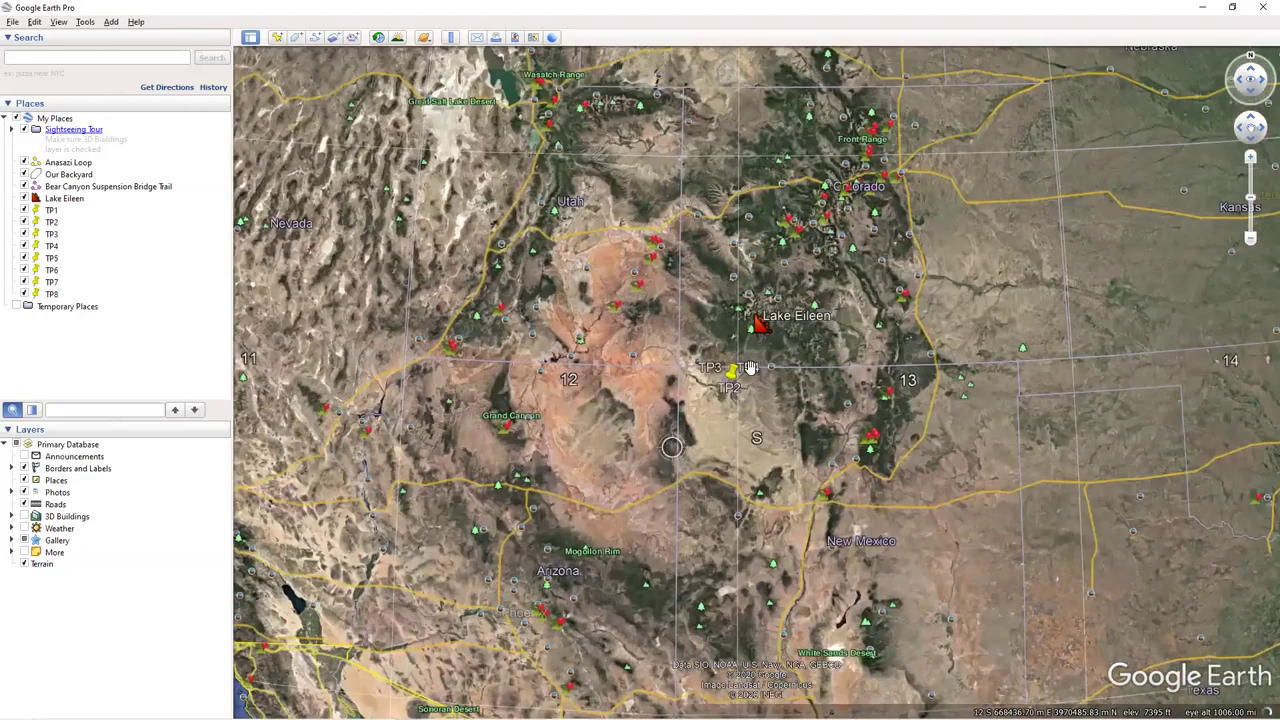
pyautogui.scroll(2, 853, 415)
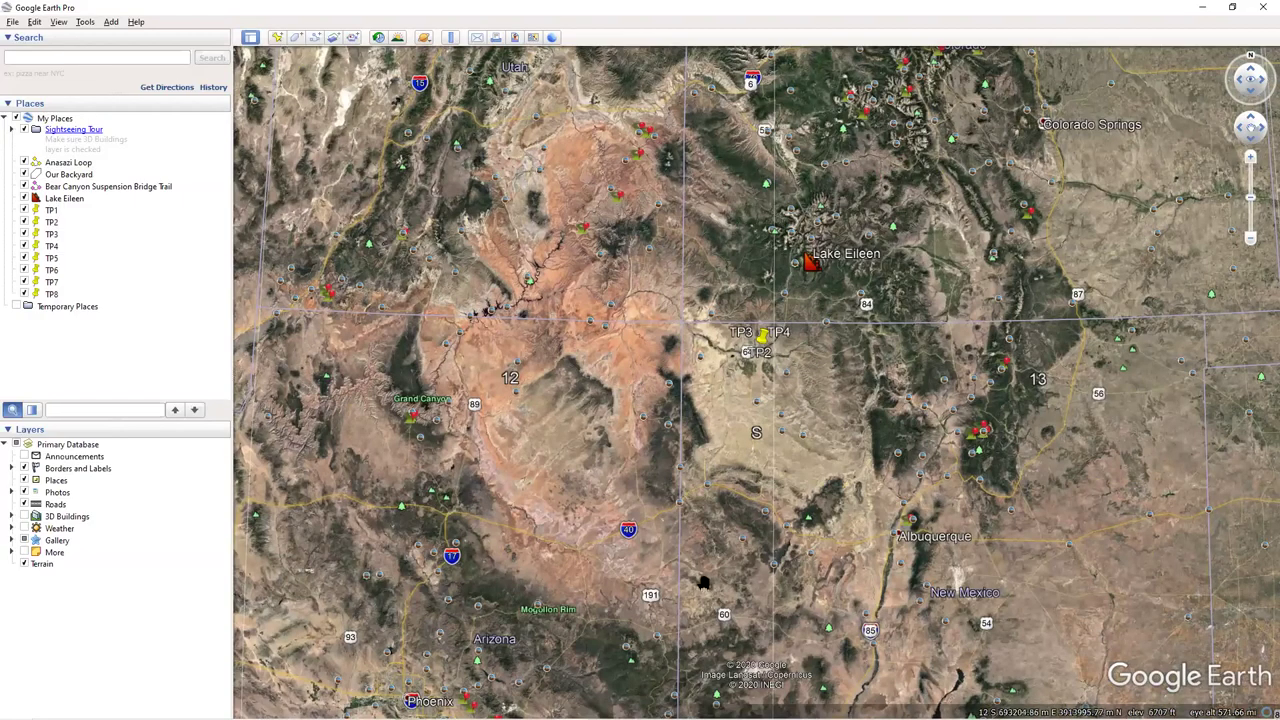
# Switch to the RGIS data page in Brave and open the DEM category of Enhanced 10 Meter DEM under Elevation and Terrain.
pyautogui.moveTo(485, 716)
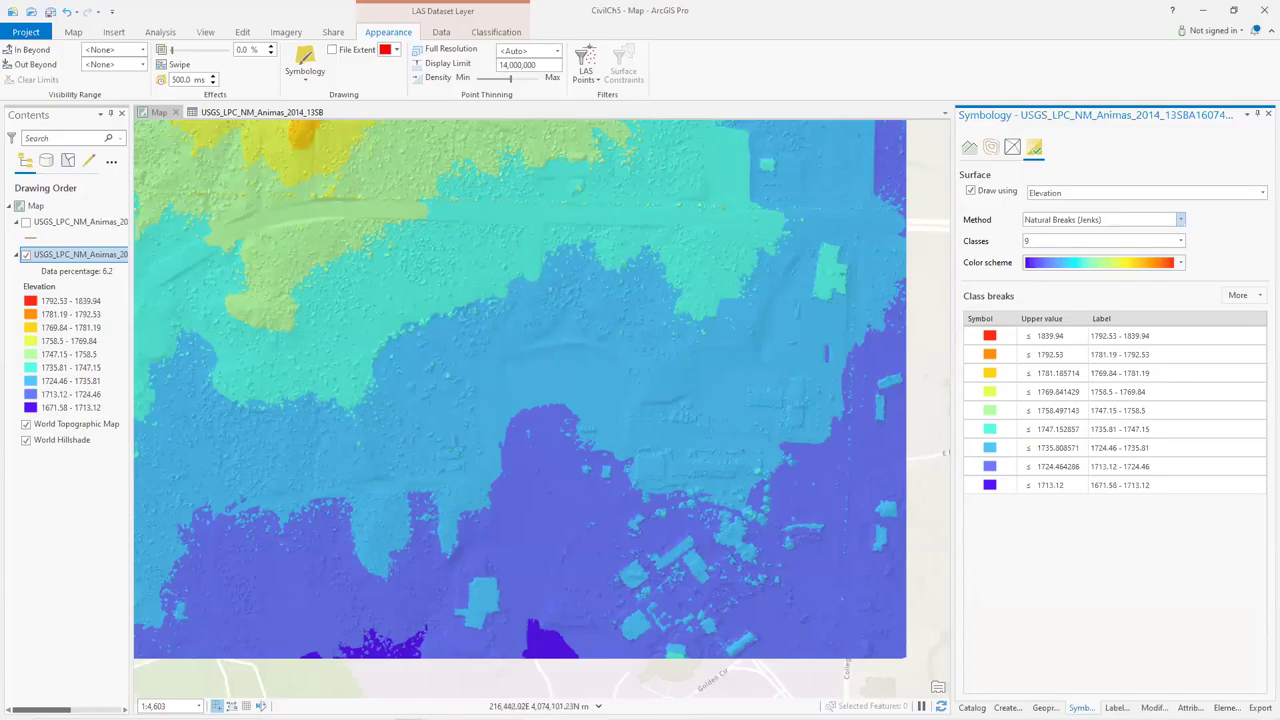
pyautogui.moveTo(509, 715)
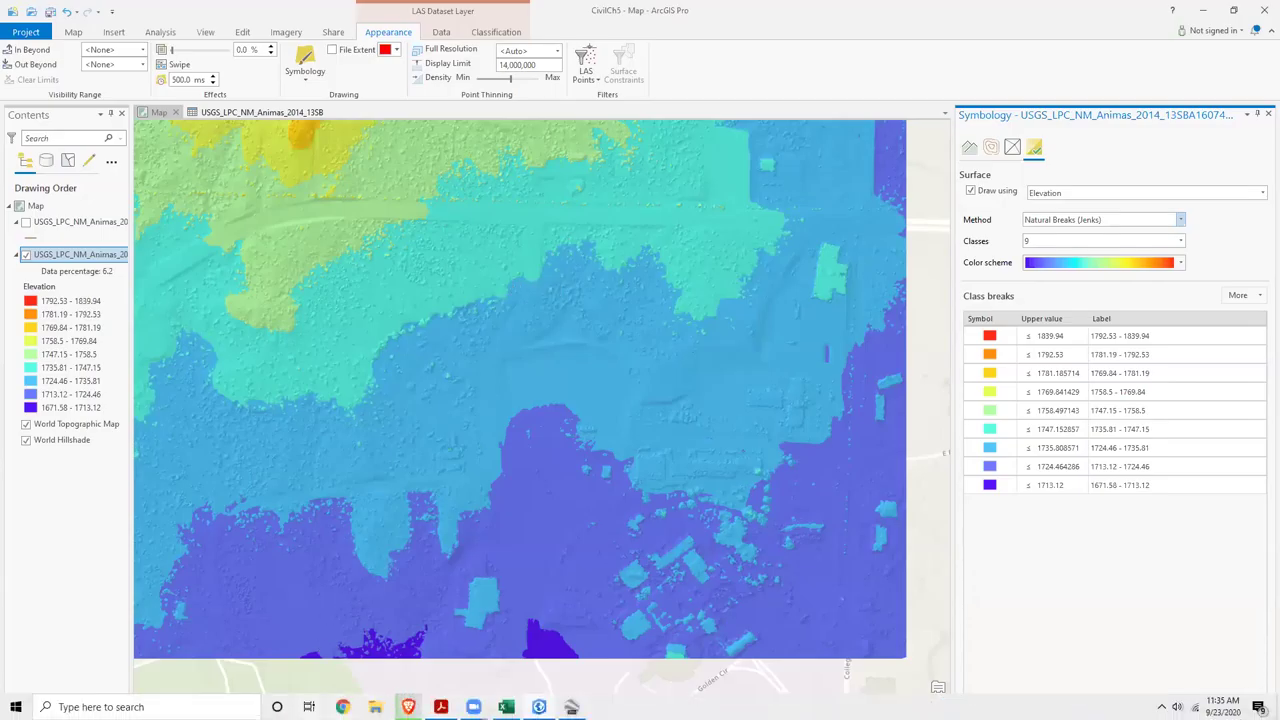
pyautogui.click(408, 707)
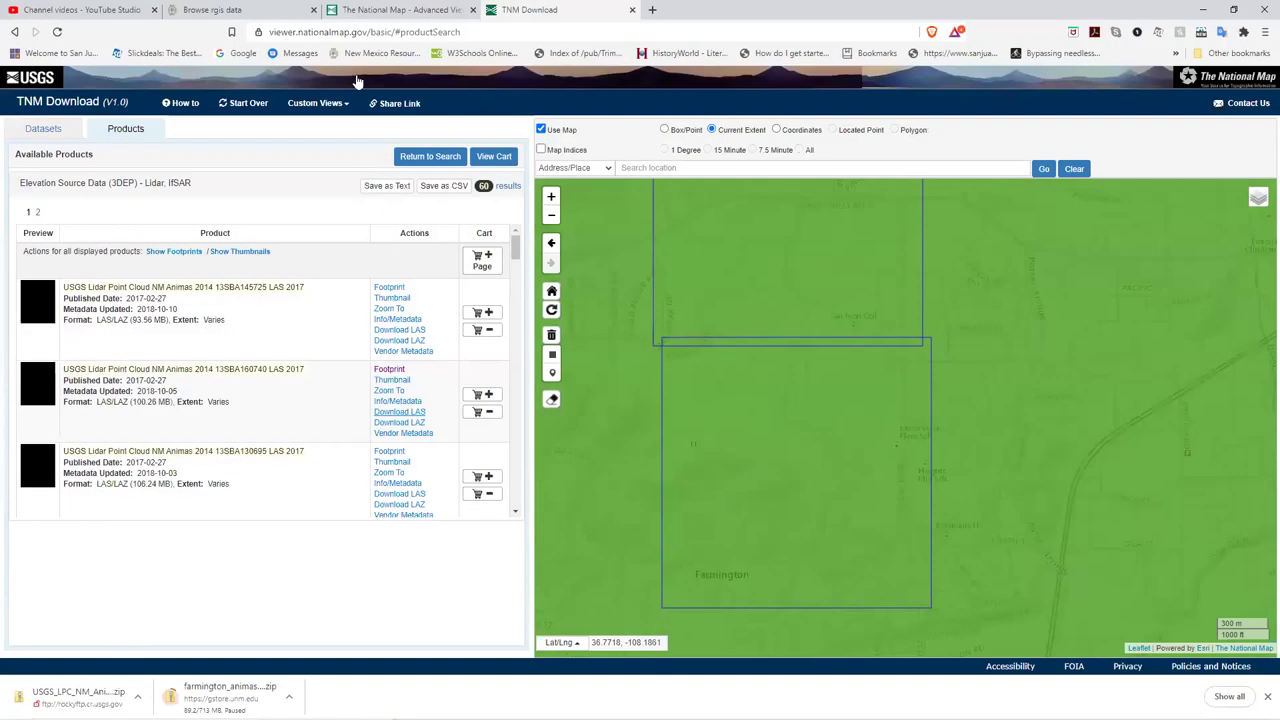
pyautogui.click(262, 10)
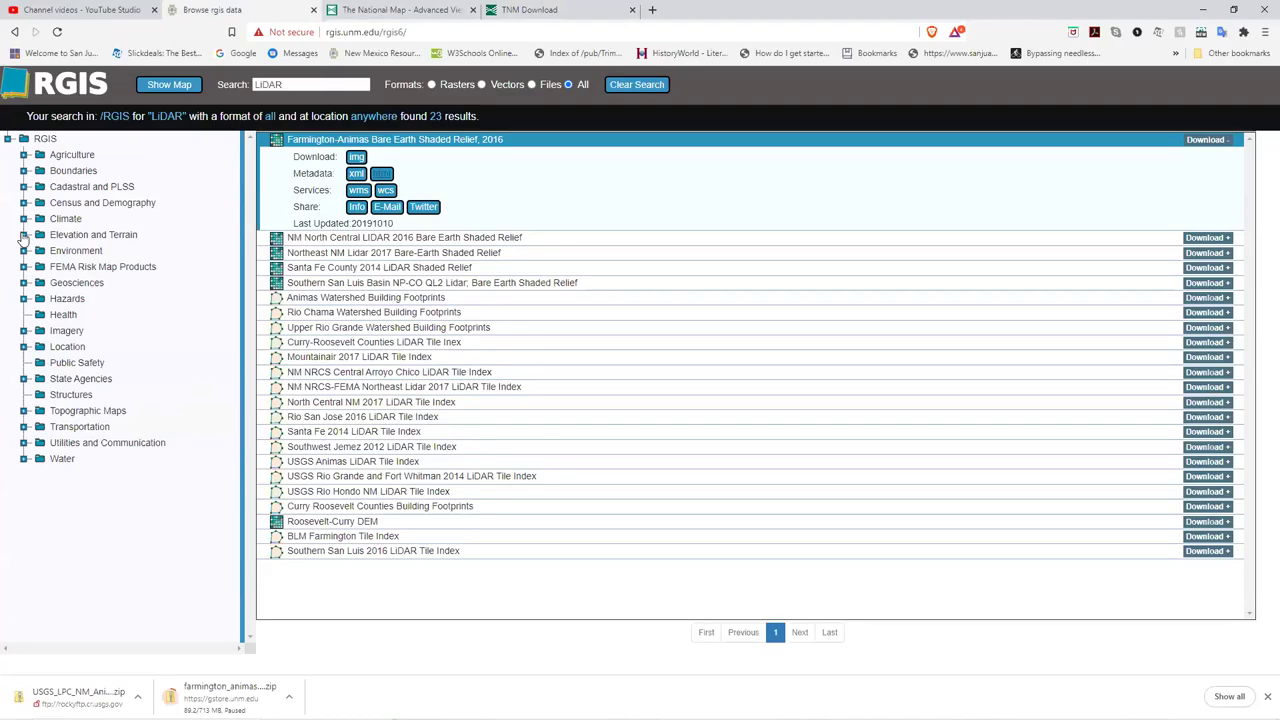
pyautogui.click(23, 235)
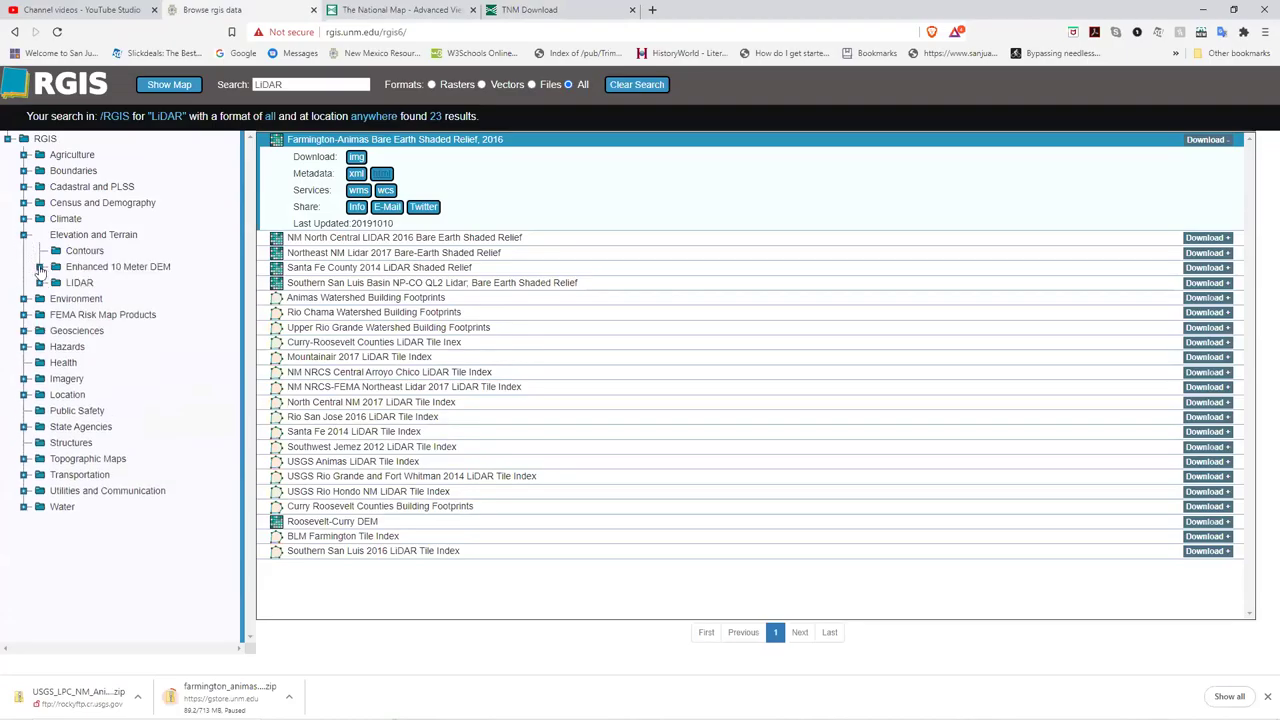
pyautogui.click(40, 267)
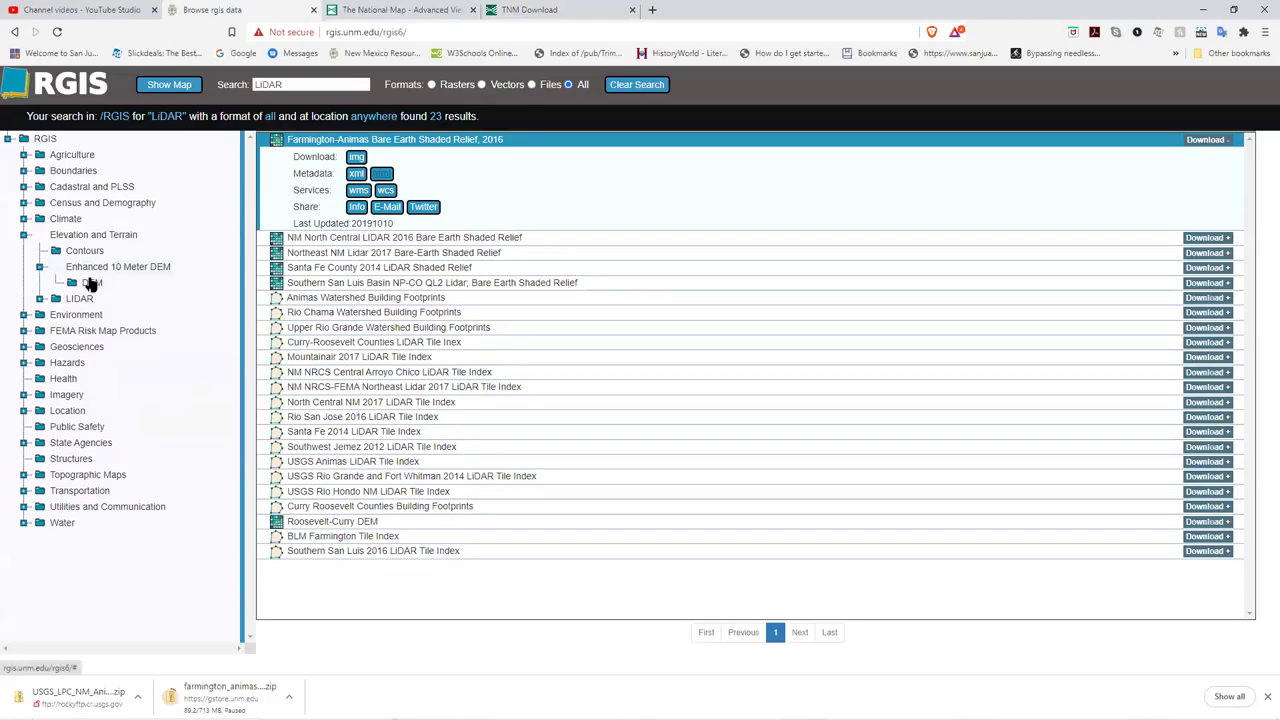
pyautogui.click(91, 284)
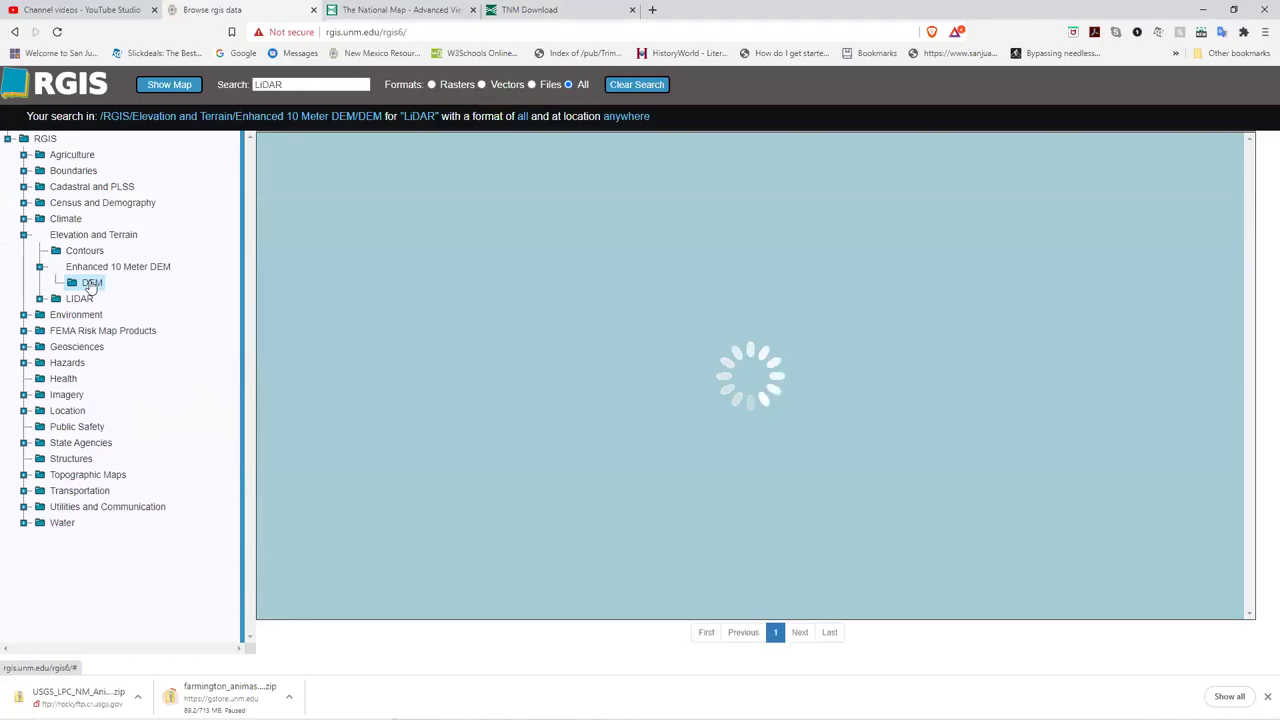
# Search the DEM category for Farmington instead of LiDAR.
pyautogui.click(300, 84)
pyautogui.moveTo(290, 84); pyautogui.dragTo(242, 85)
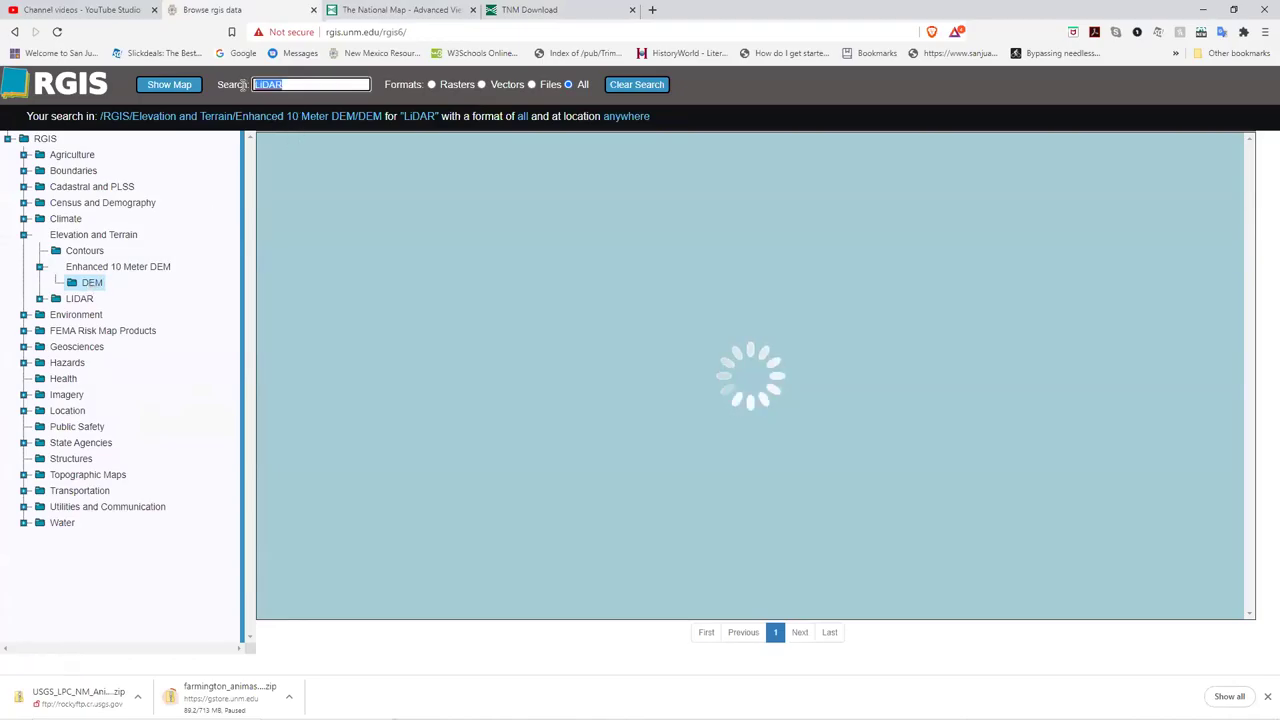
pyautogui.write('Farm')
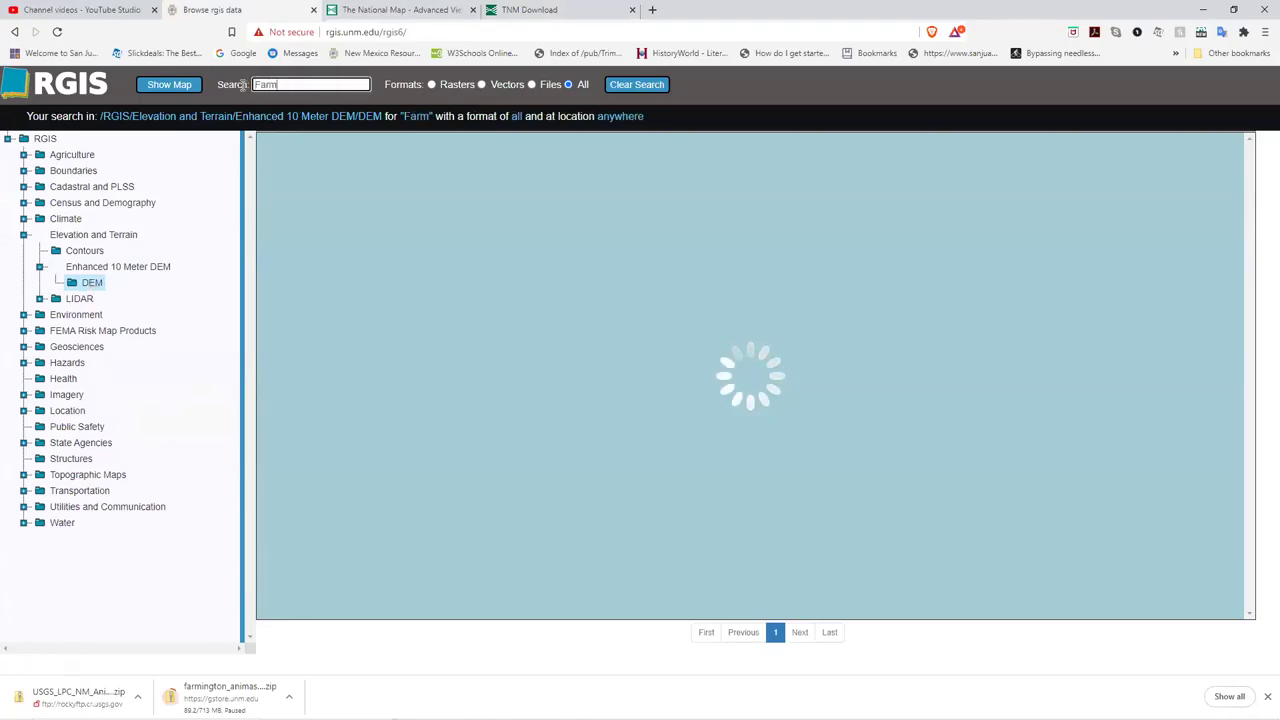
pyautogui.write('ington')
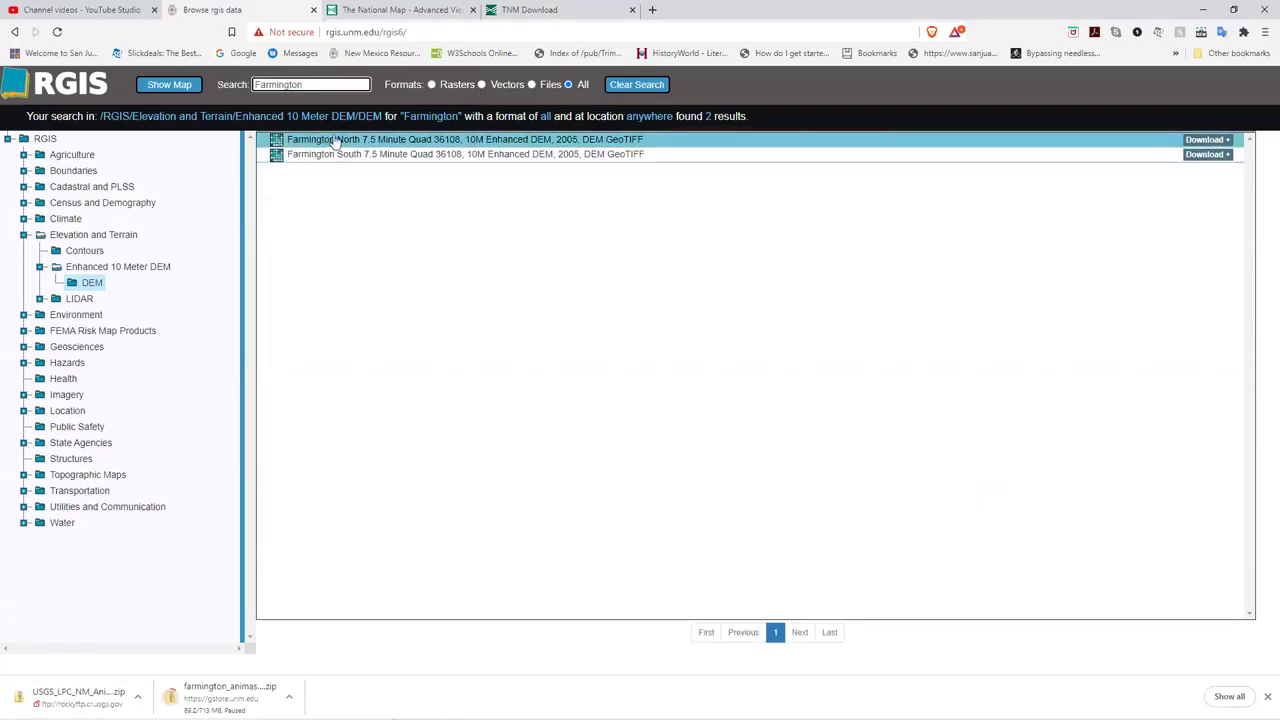
# Try to download the Farmington North 7.5 Minute Quad in dem format, retry the download page, and return to the RGIS data browser.
pyautogui.click(1197, 142)
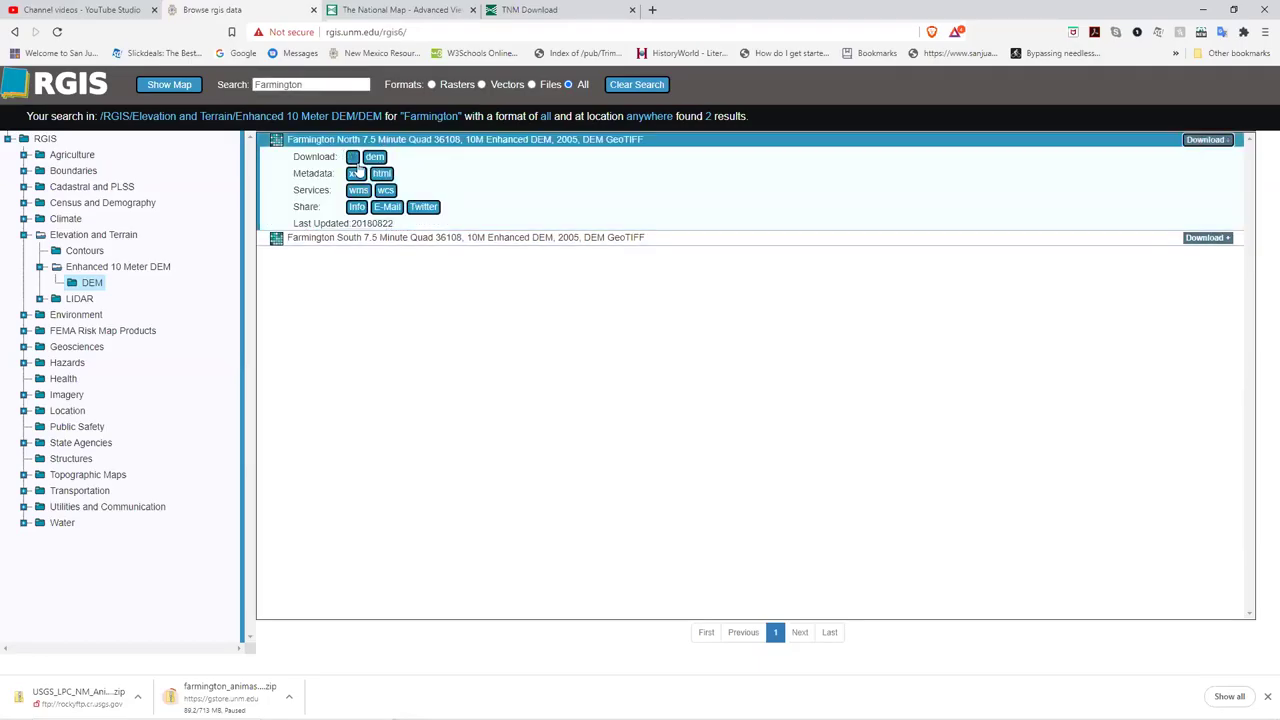
pyautogui.click(376, 159)
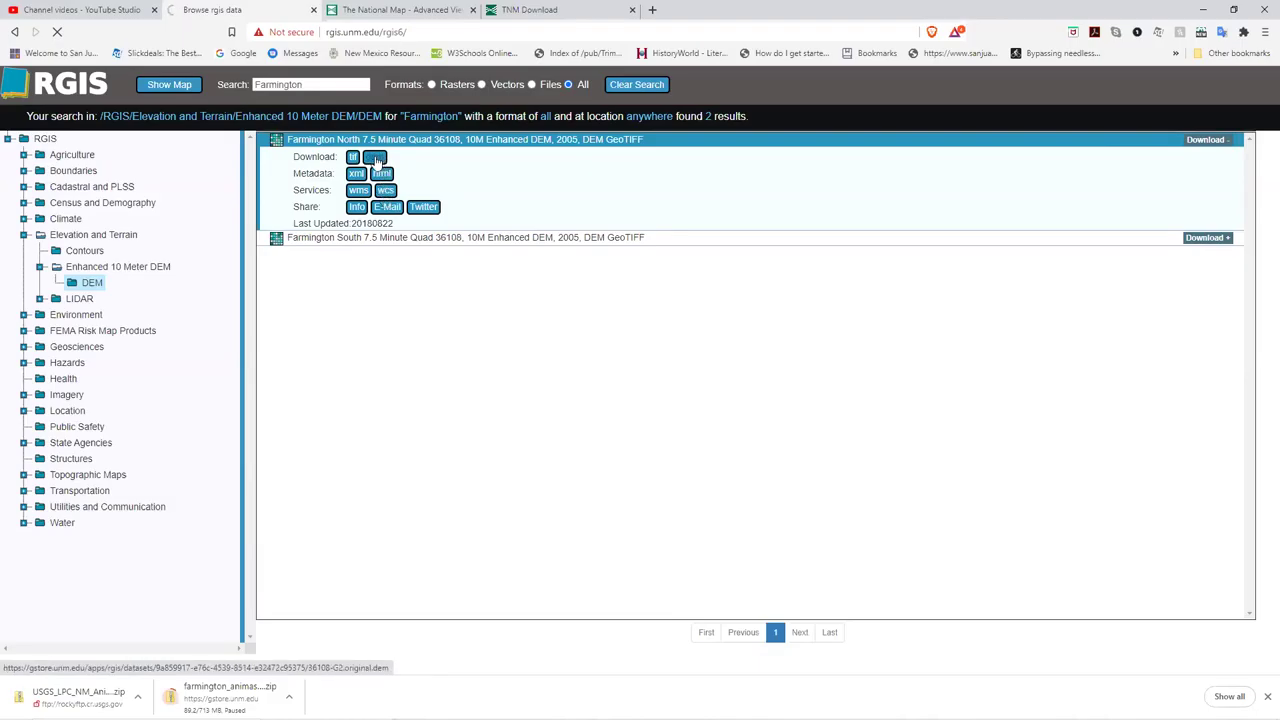
pyautogui.click(376, 160)
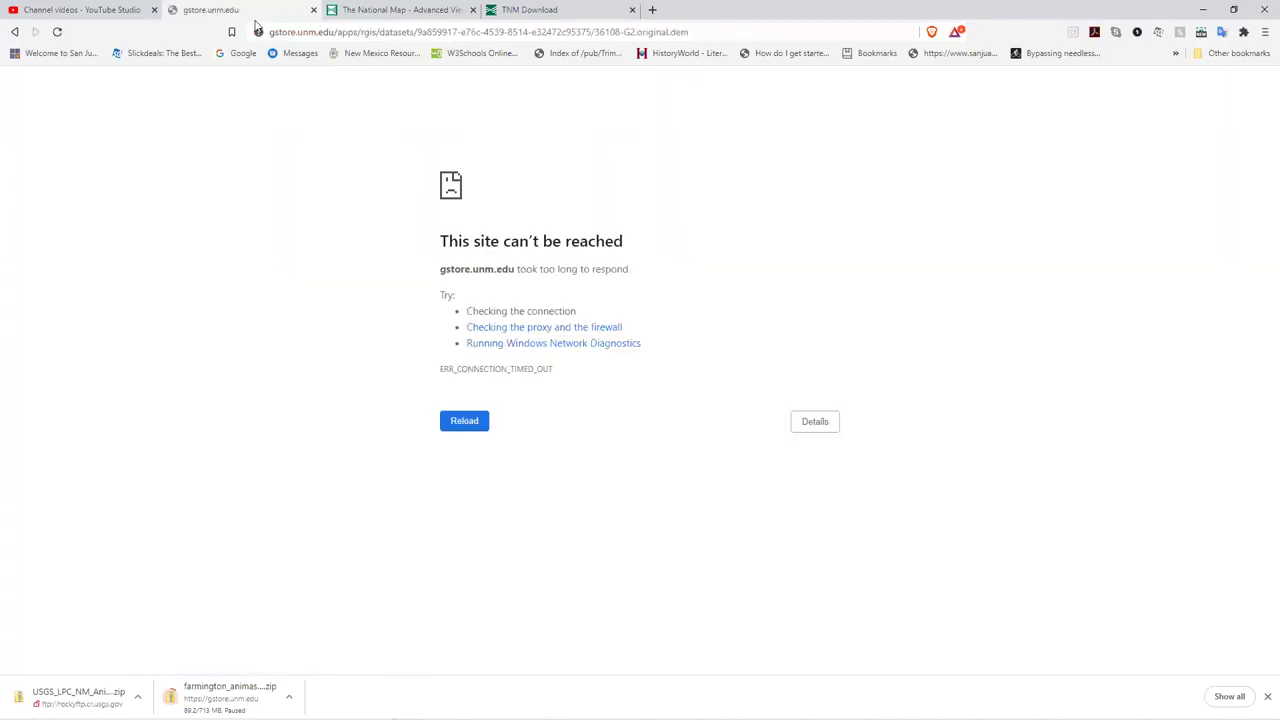
pyautogui.click(464, 421)
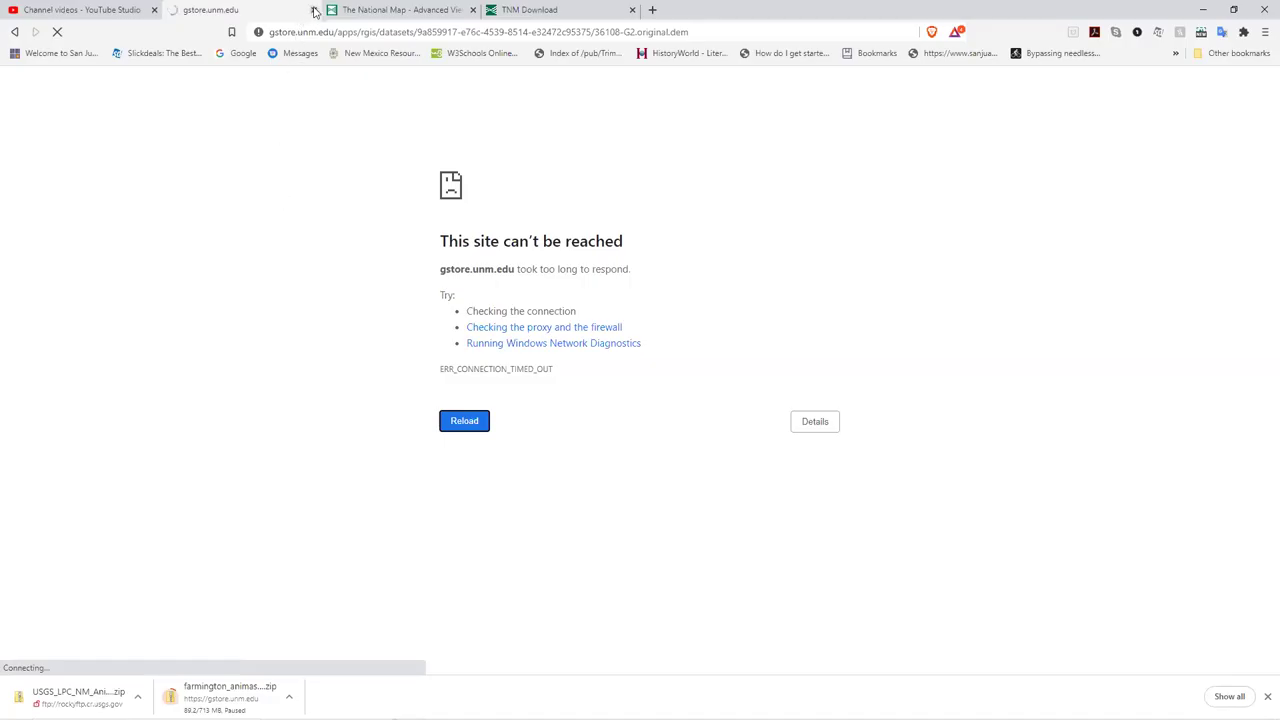
pyautogui.rightClick(15, 33)
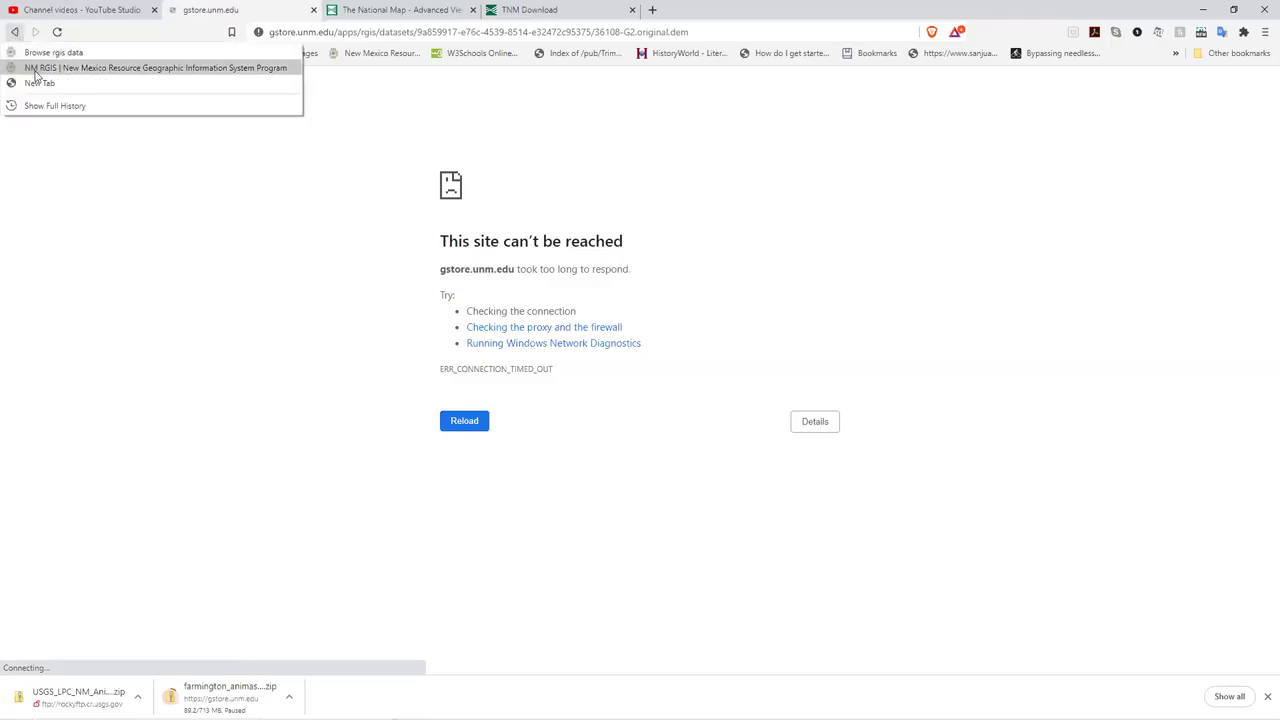
pyautogui.click(44, 53)
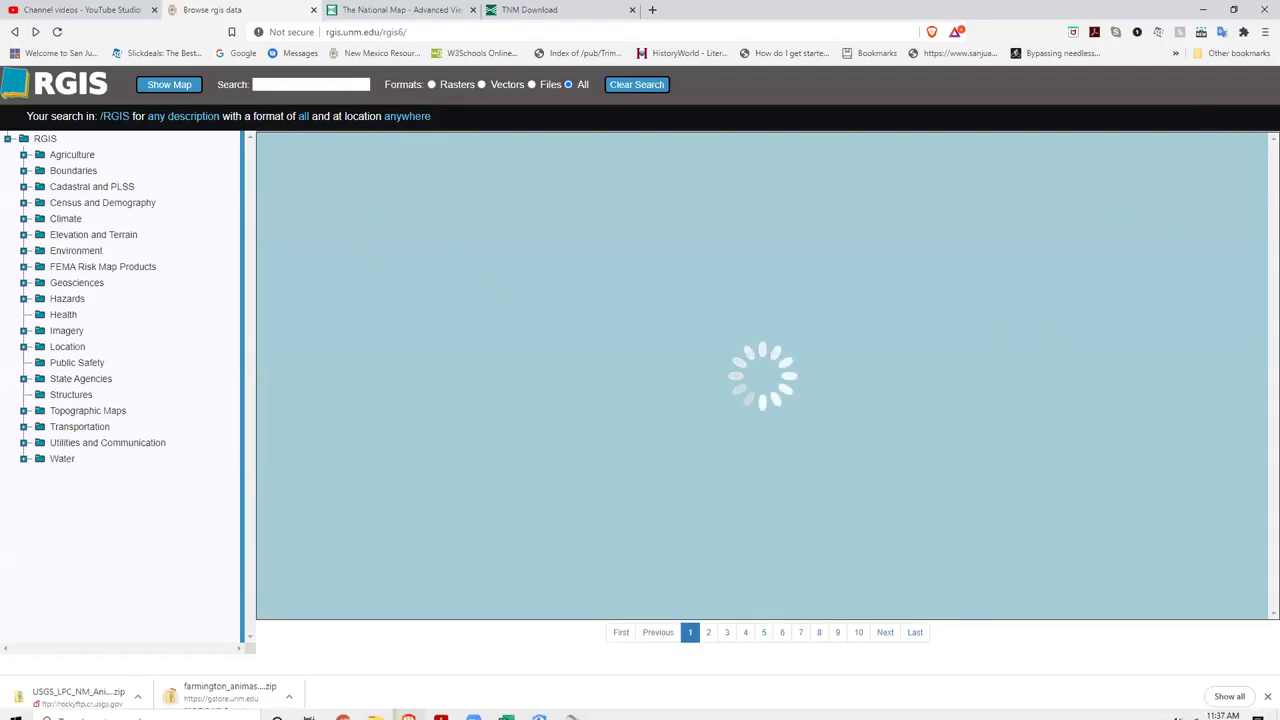
# Switch to ArcGIS Pro and add a project folder connection to the ArcGIS folder in Documents.
pyautogui.click(539, 703)
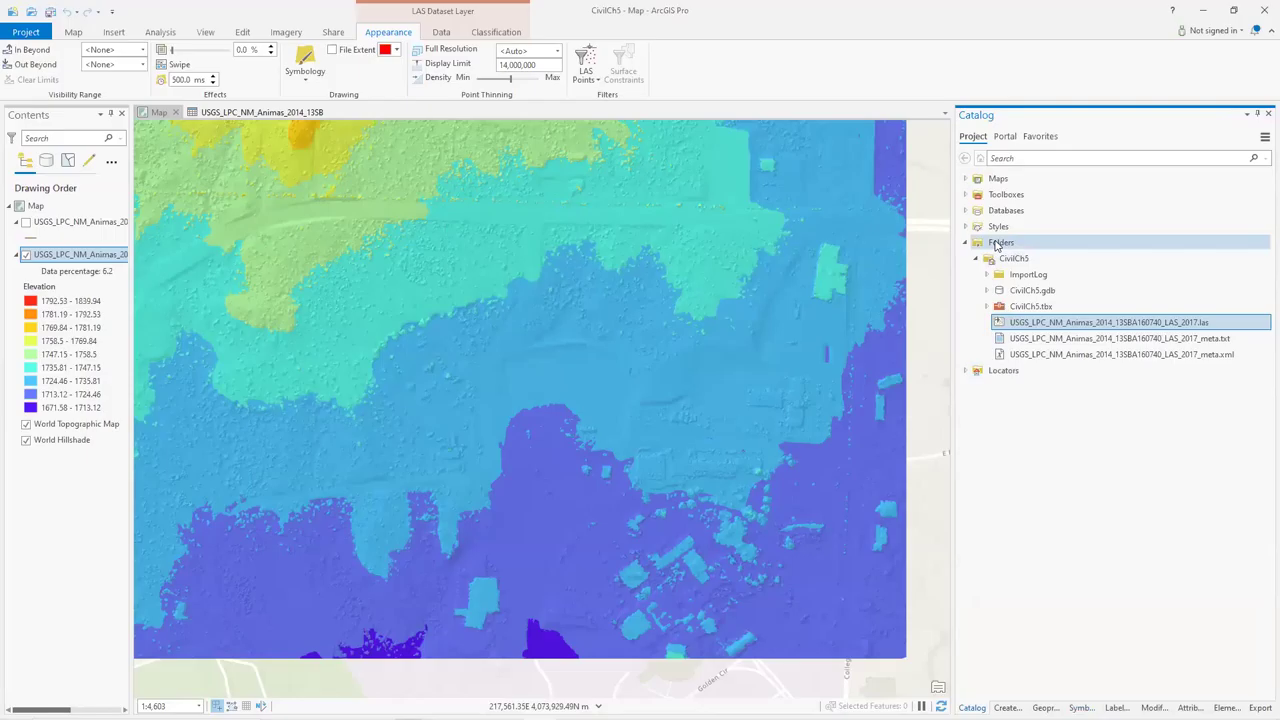
pyautogui.rightClick(998, 245)
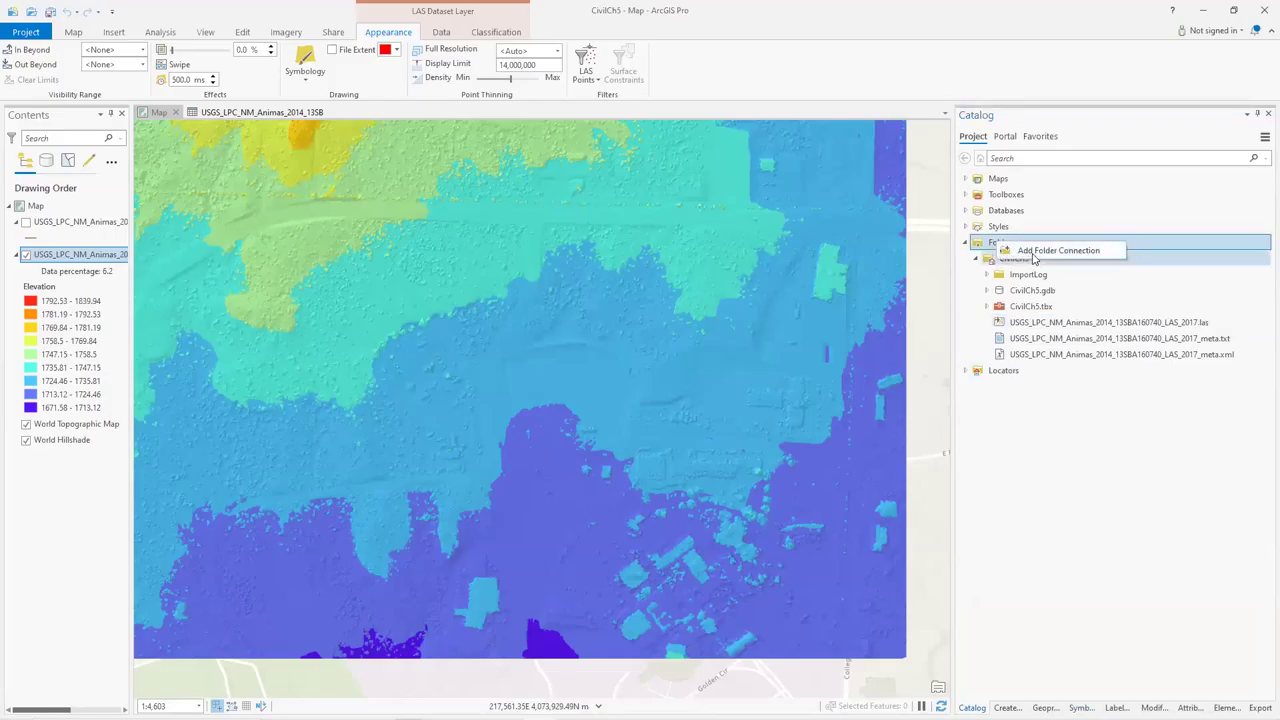
pyautogui.click(1033, 259)
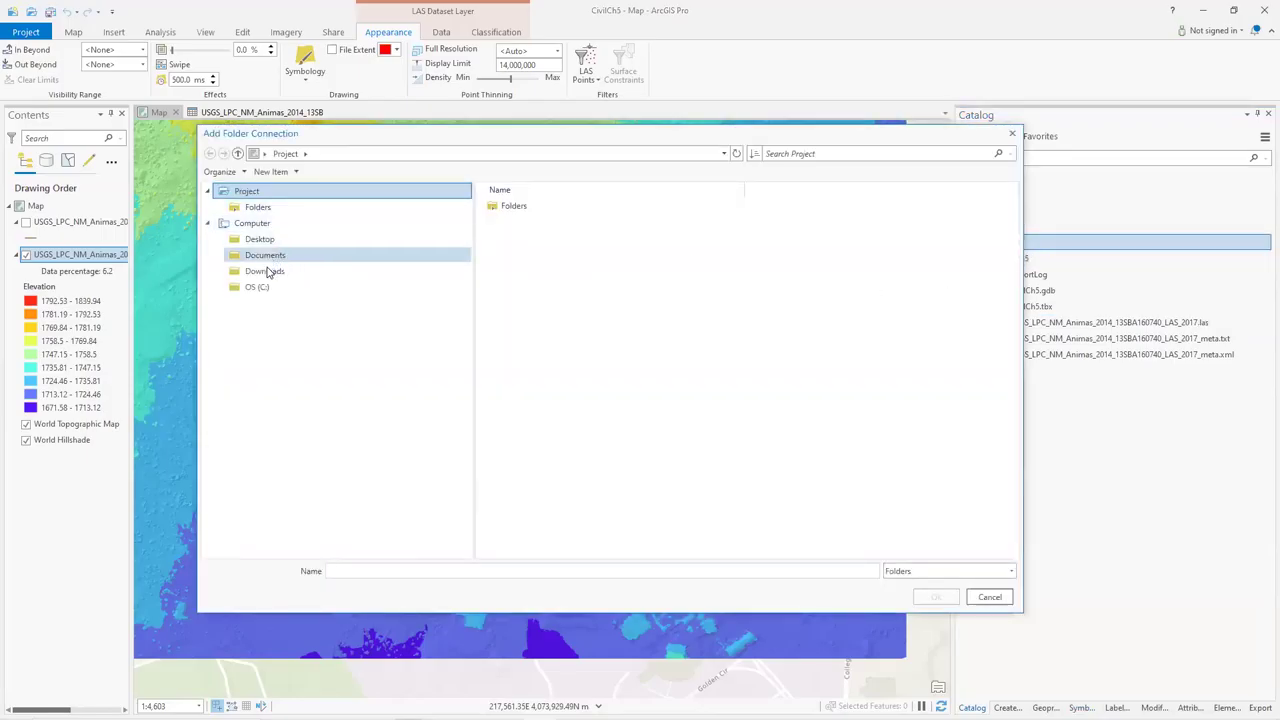
pyautogui.click(265, 257)
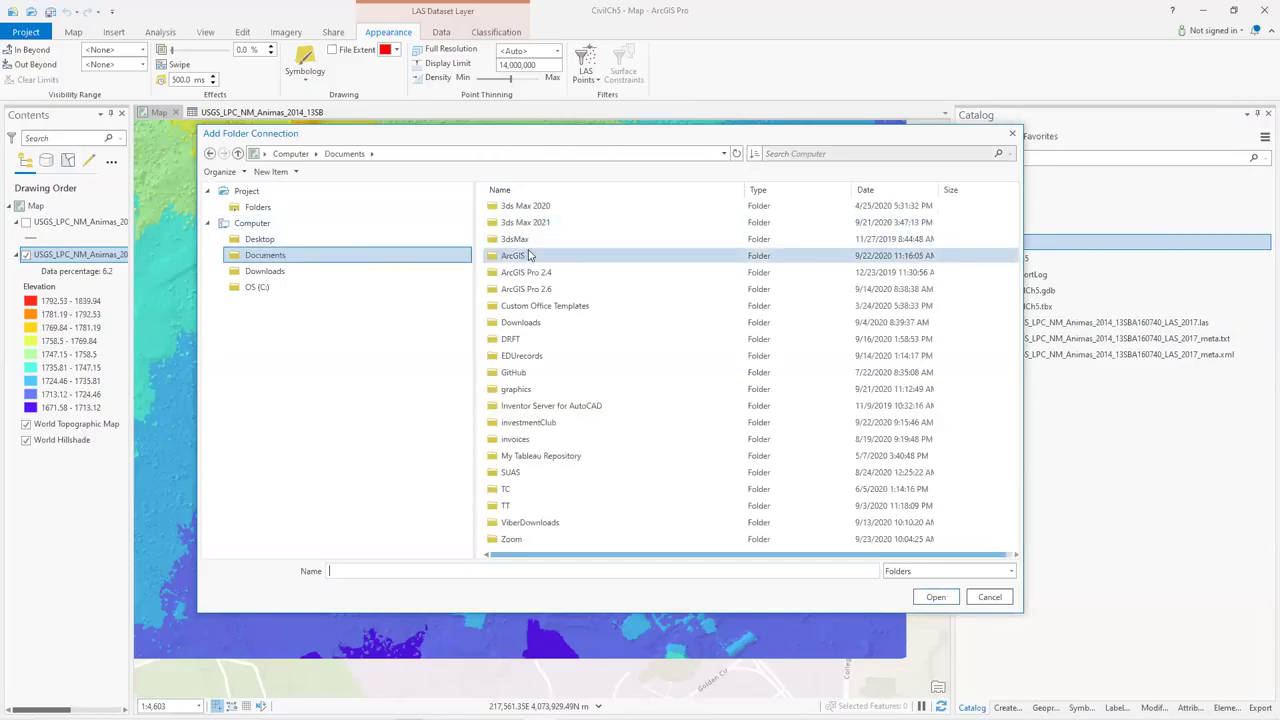
pyautogui.doubleClick(528, 257)
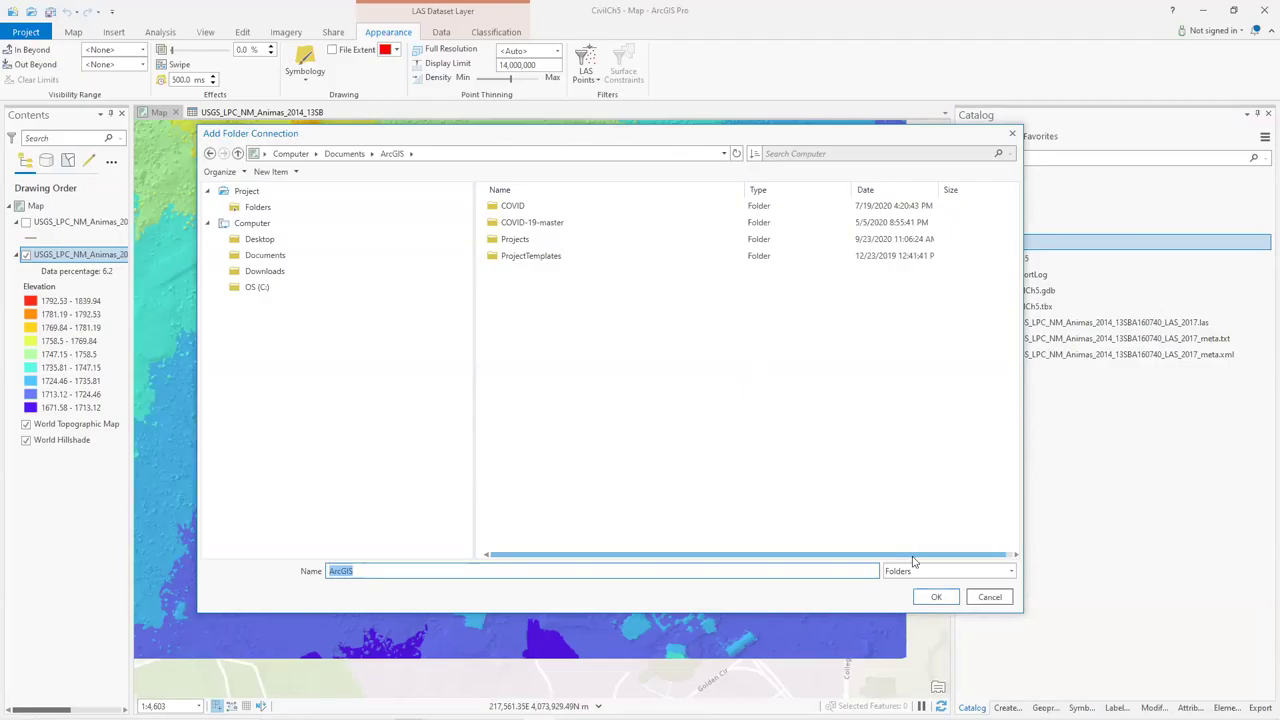
pyautogui.click(933, 598)
# Expand the connected ArcGIS folder down to Projects and fmtnMap to reach its DEM files.
pyautogui.click(976, 371)
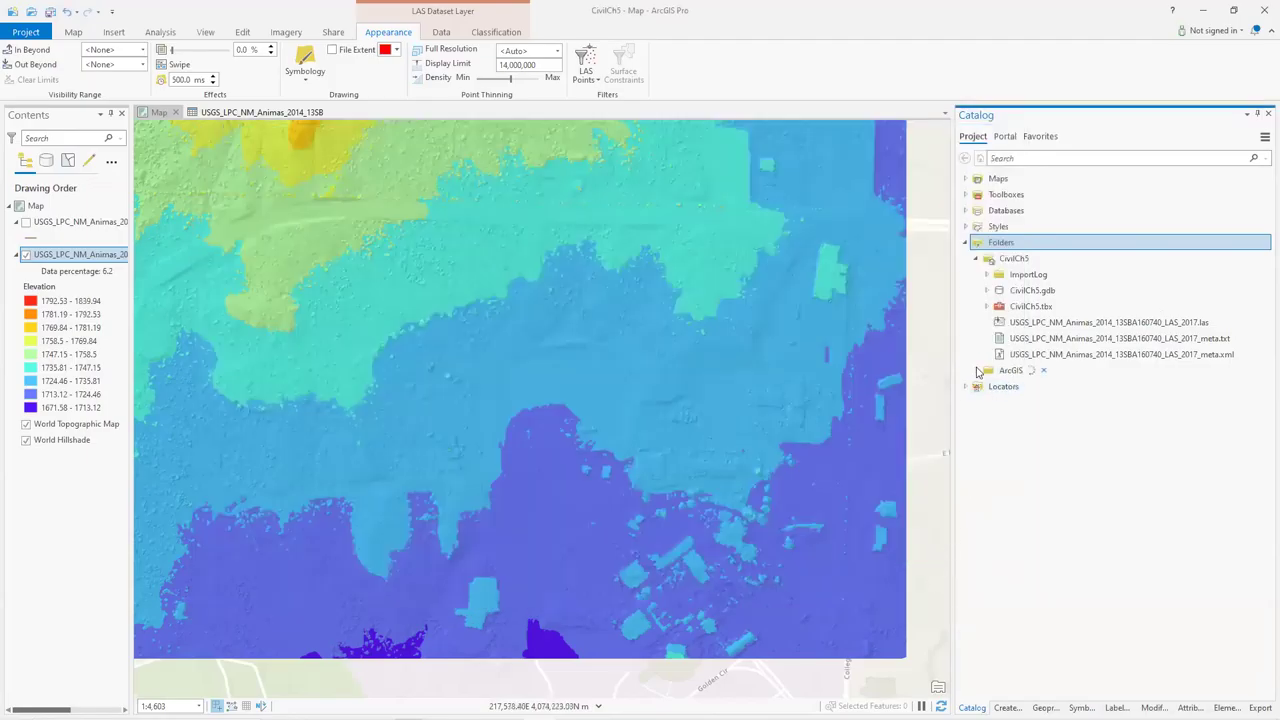
pyautogui.scroll(-3, 1120, 470)
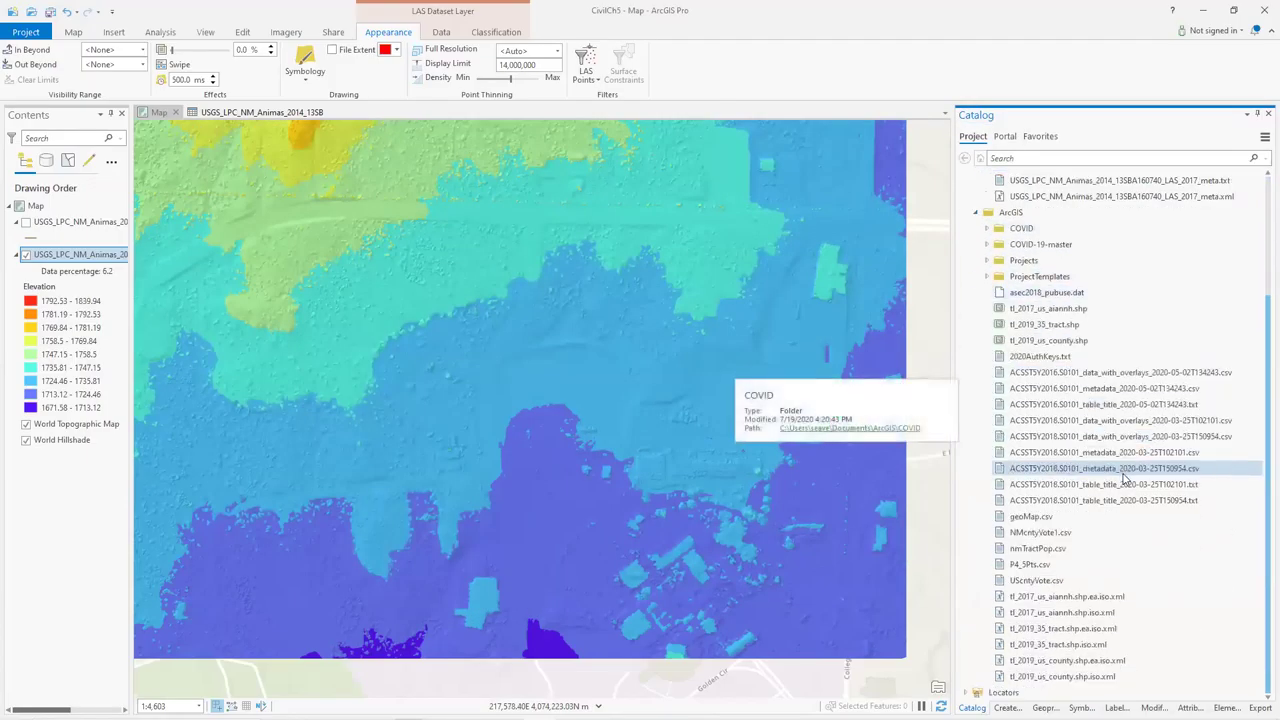
pyautogui.scroll(3, 1120, 475)
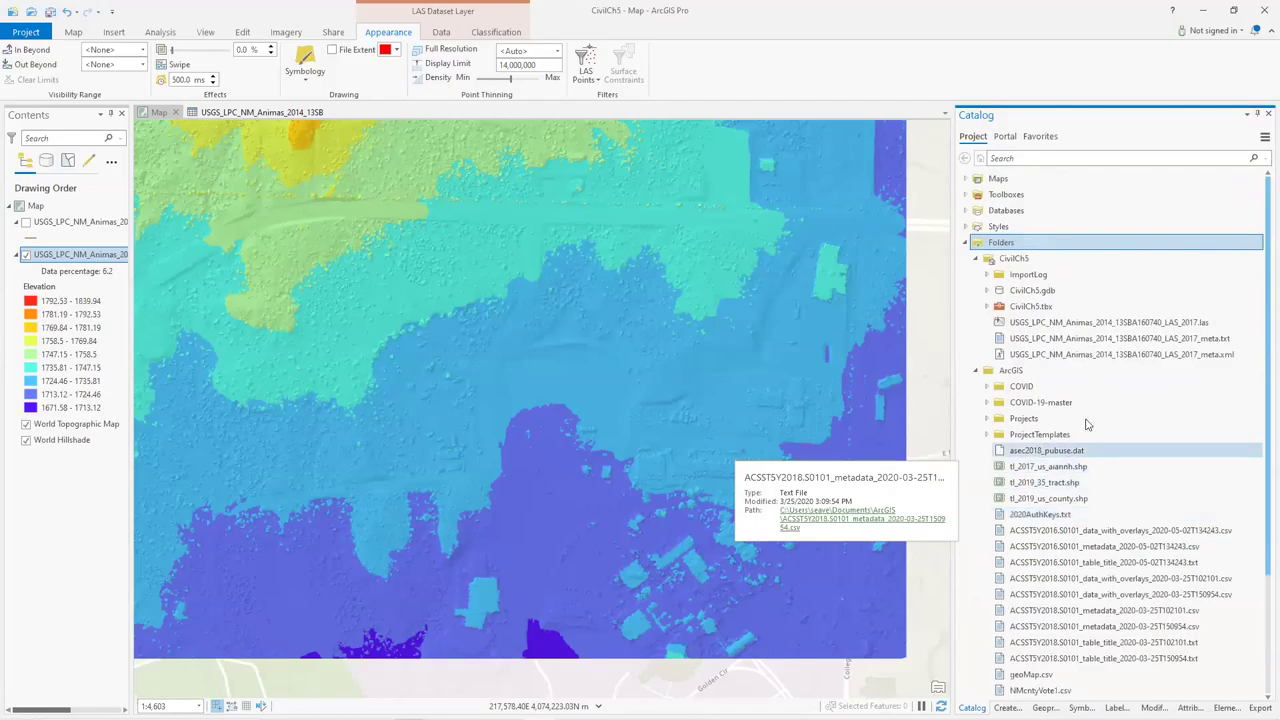
pyautogui.click(987, 418)
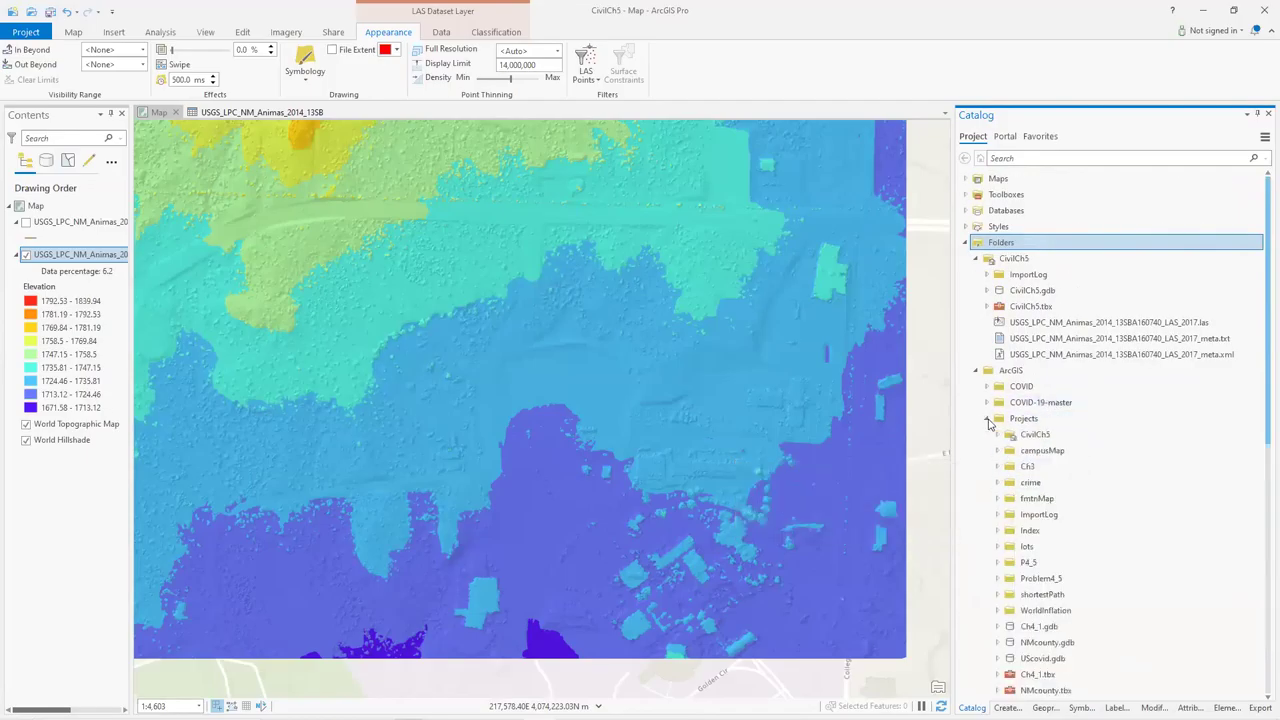
pyautogui.click(999, 499)
pyautogui.scroll(-2, 1118, 492)
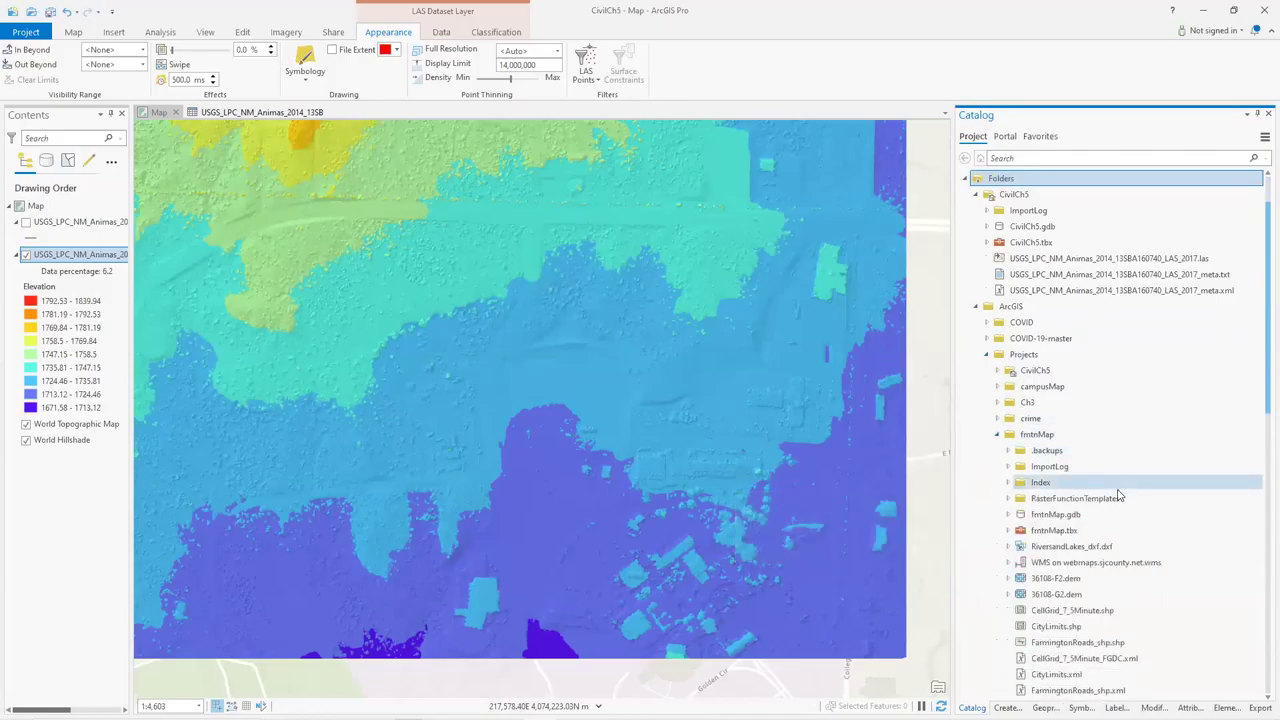
# Add 36108-F2.dem to the map without building pyramids, and hide the LAS dataset, World Topographic Map and World Hillshade layers.
pyautogui.moveTo(1056, 578); pyautogui.dragTo(707, 464)
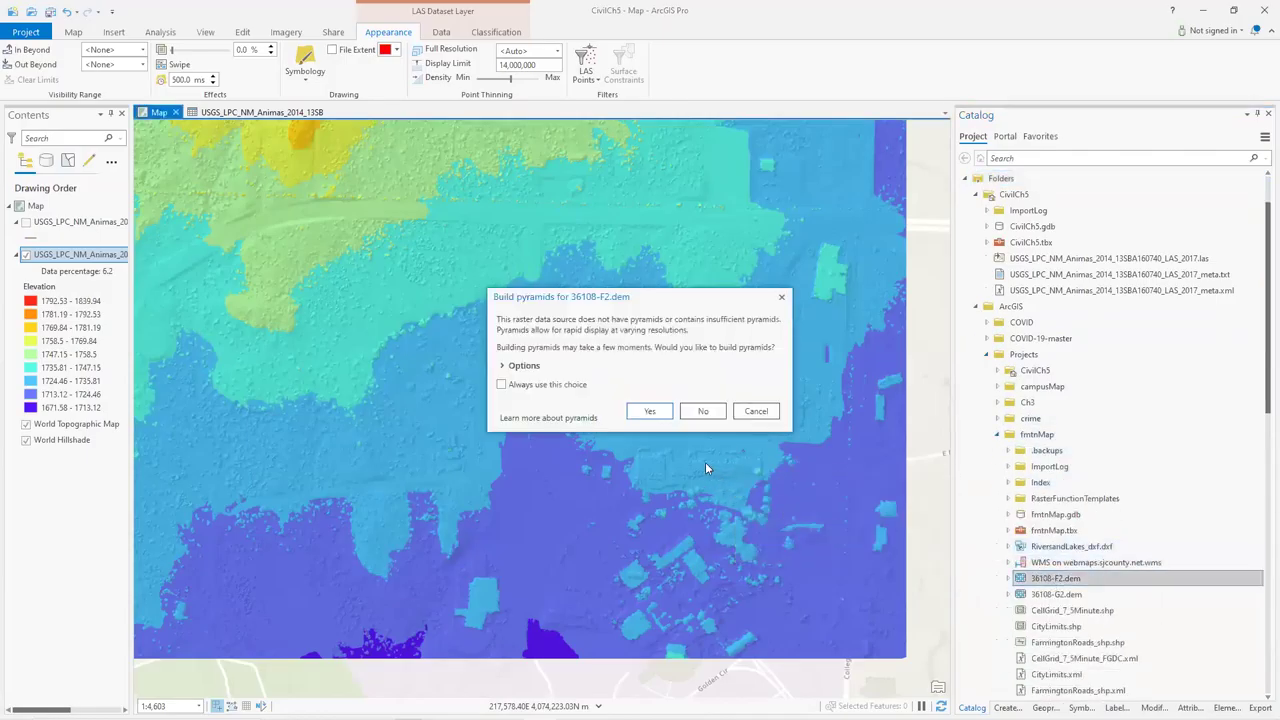
pyautogui.click(703, 411)
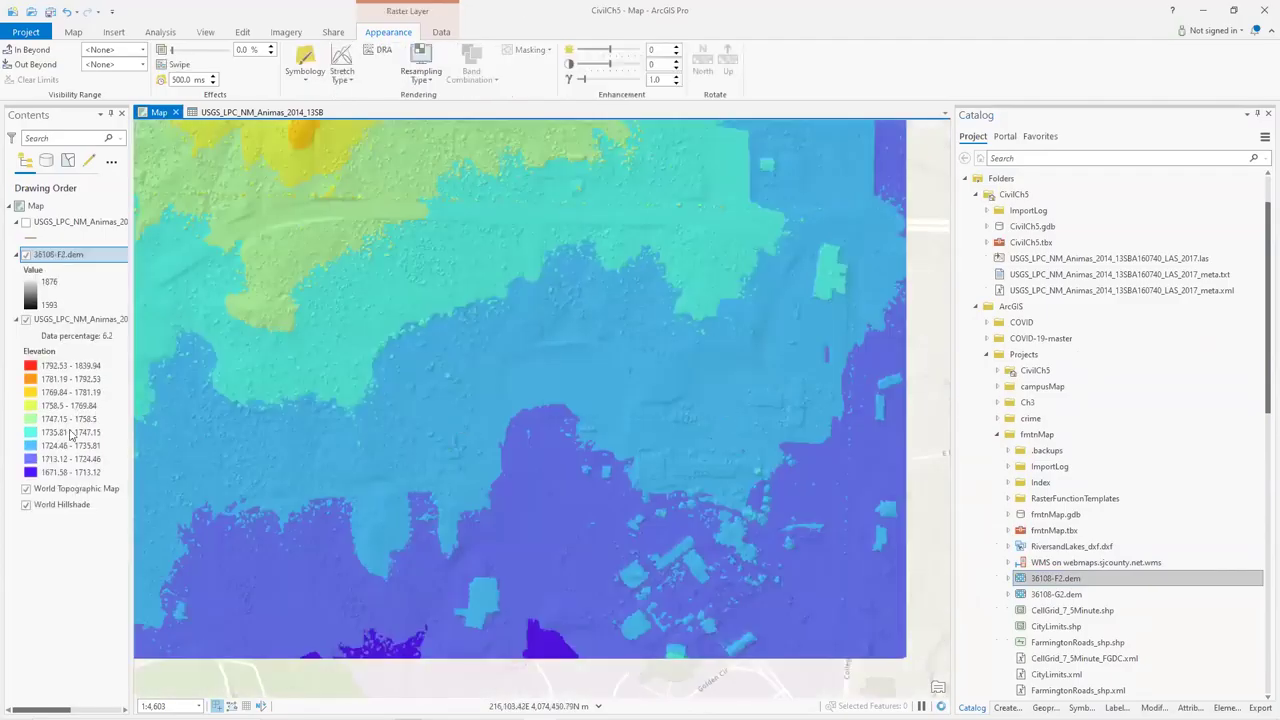
pyautogui.click(25, 321)
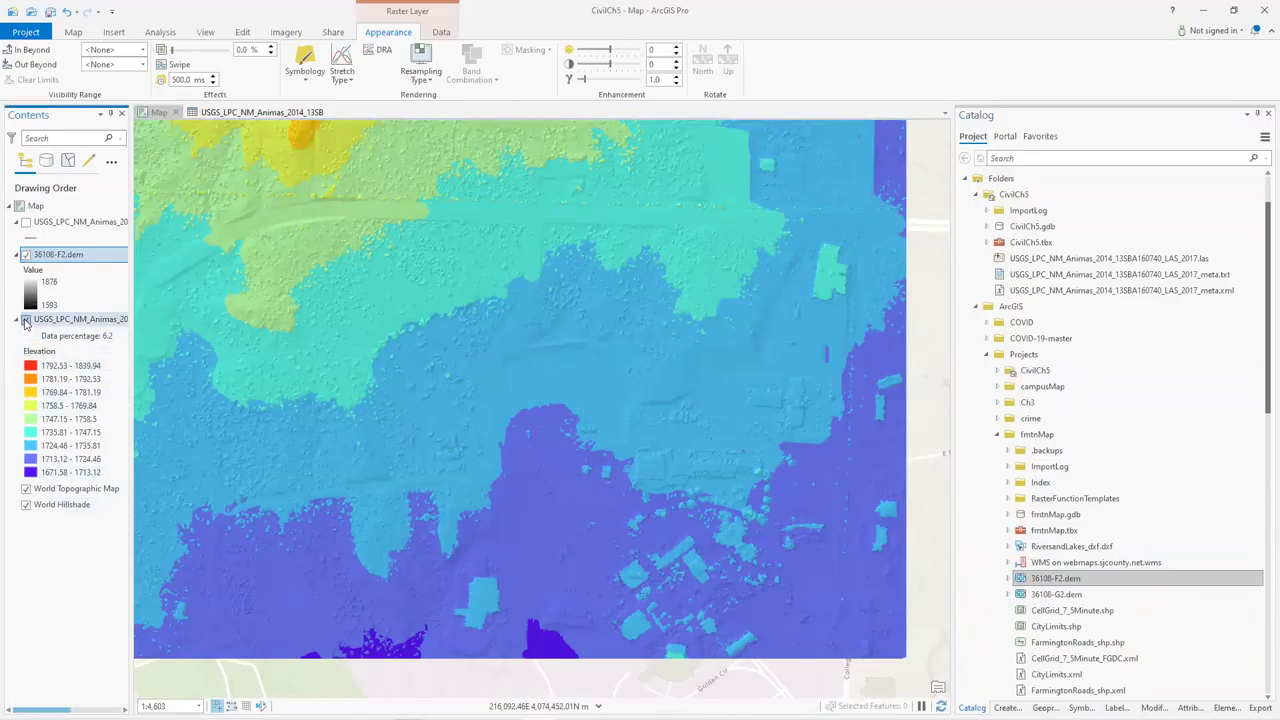
pyautogui.click(25, 488)
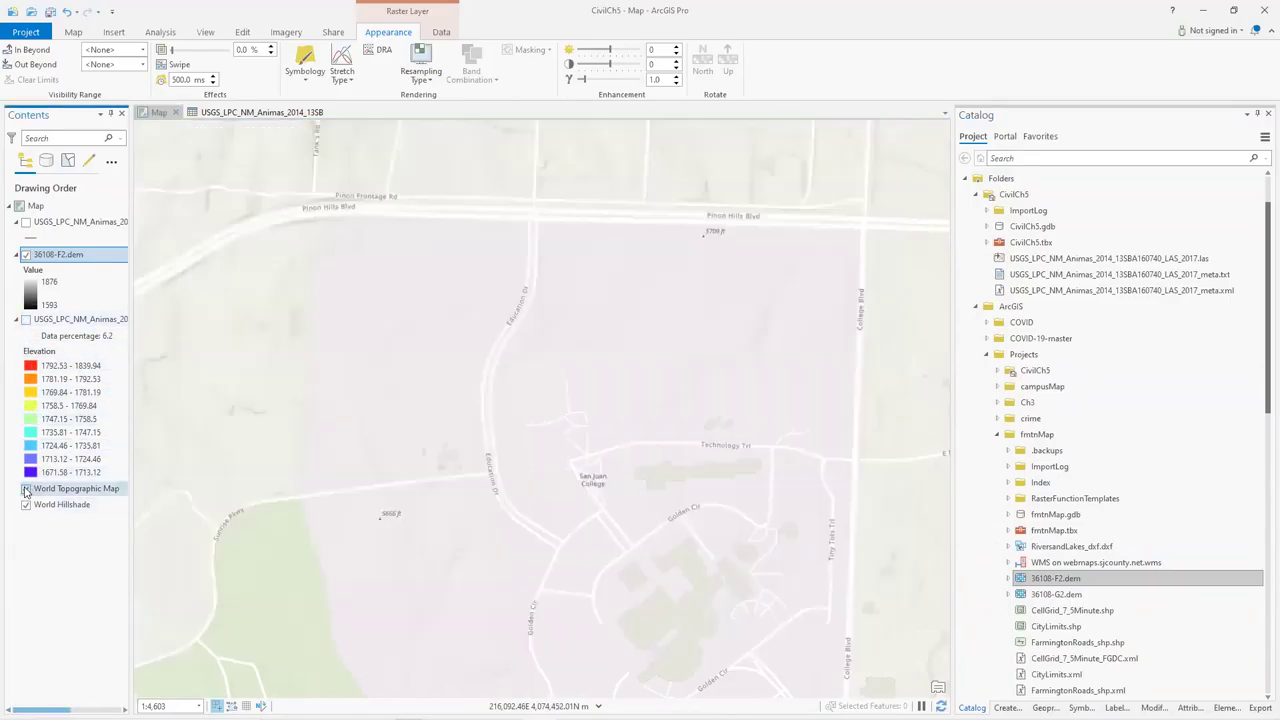
pyautogui.click(25, 505)
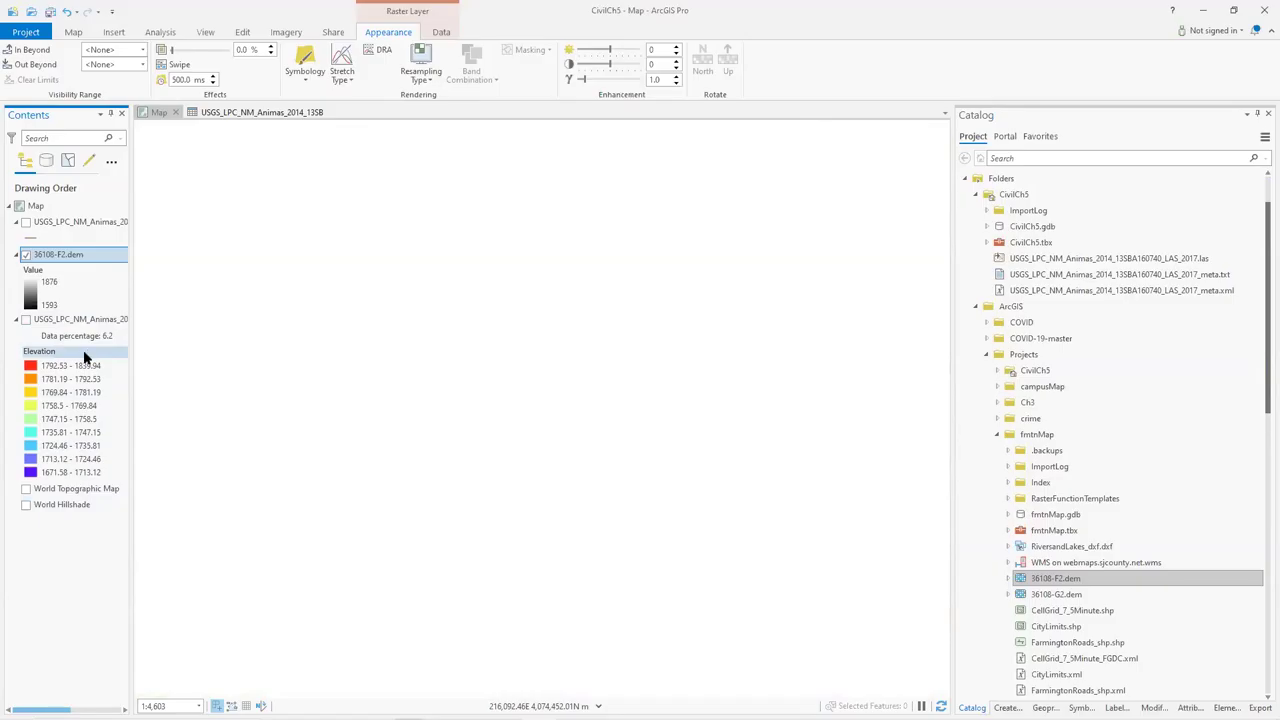
pyautogui.click(26, 254)
pyautogui.click(26, 254)
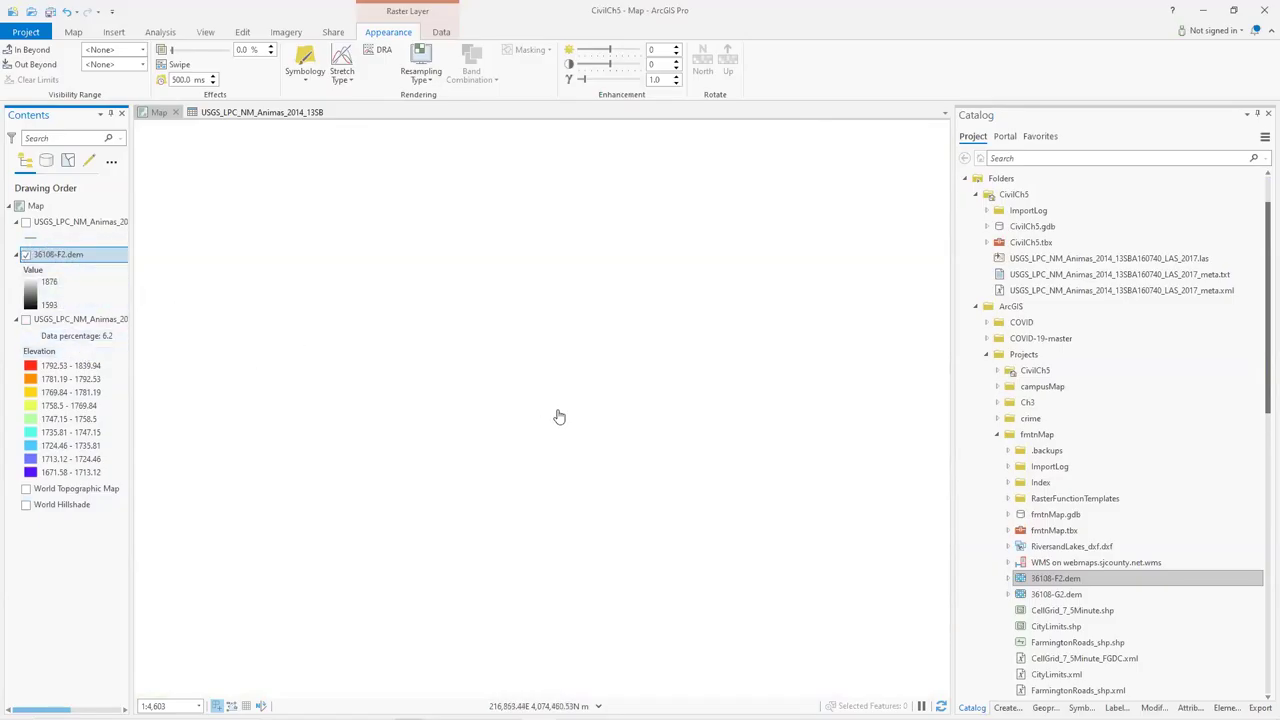
pyautogui.scroll(-5, 550, 418)
pyautogui.scroll(2, 544, 418)
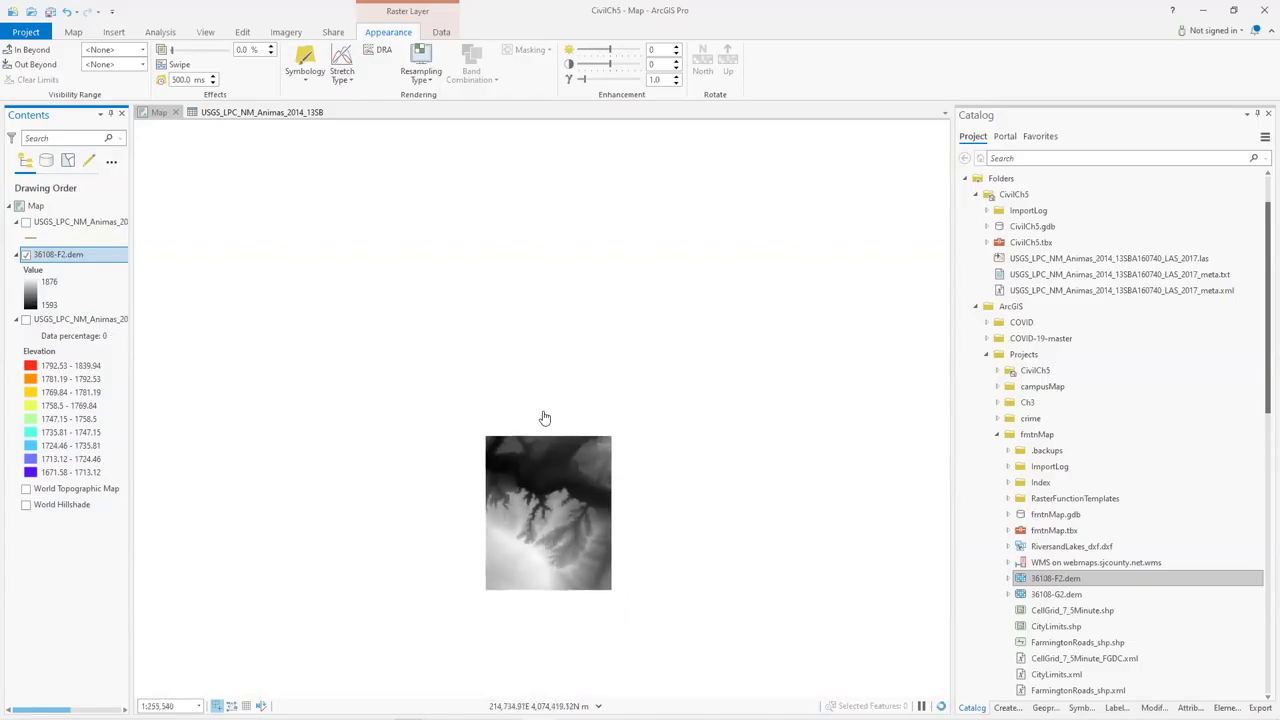
pyautogui.scroll(3, 541, 423)
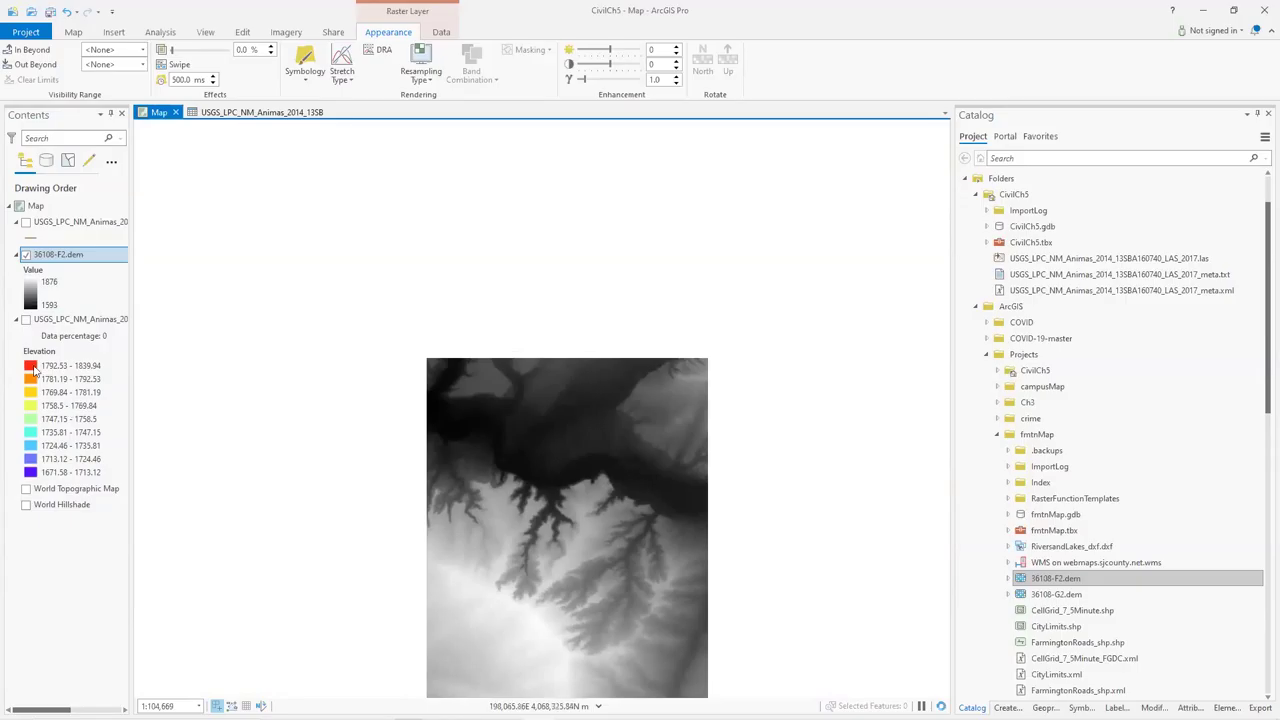
# Show the LAS dataset layer again and add 36108-G2.dem to the map without building pyramids.
pyautogui.click(26, 320)
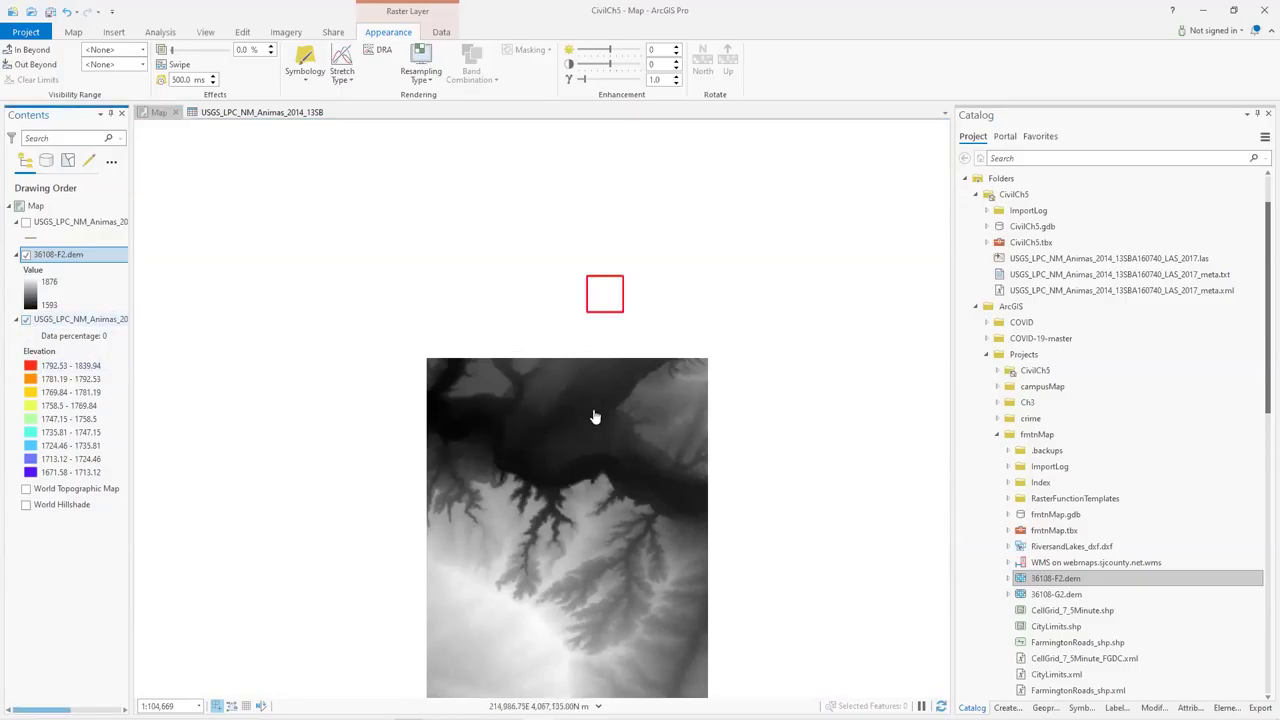
pyautogui.click(1056, 594)
pyautogui.moveTo(668, 418); pyautogui.dragTo(668, 418)
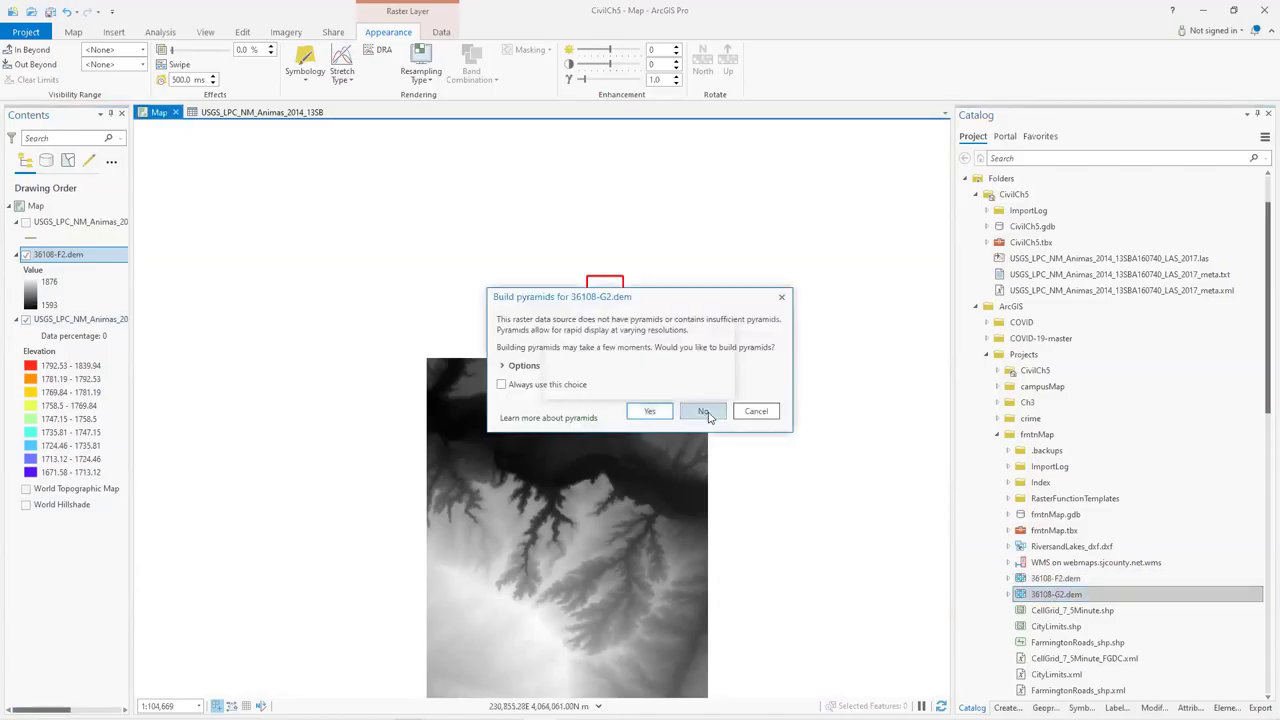
pyautogui.click(700, 409)
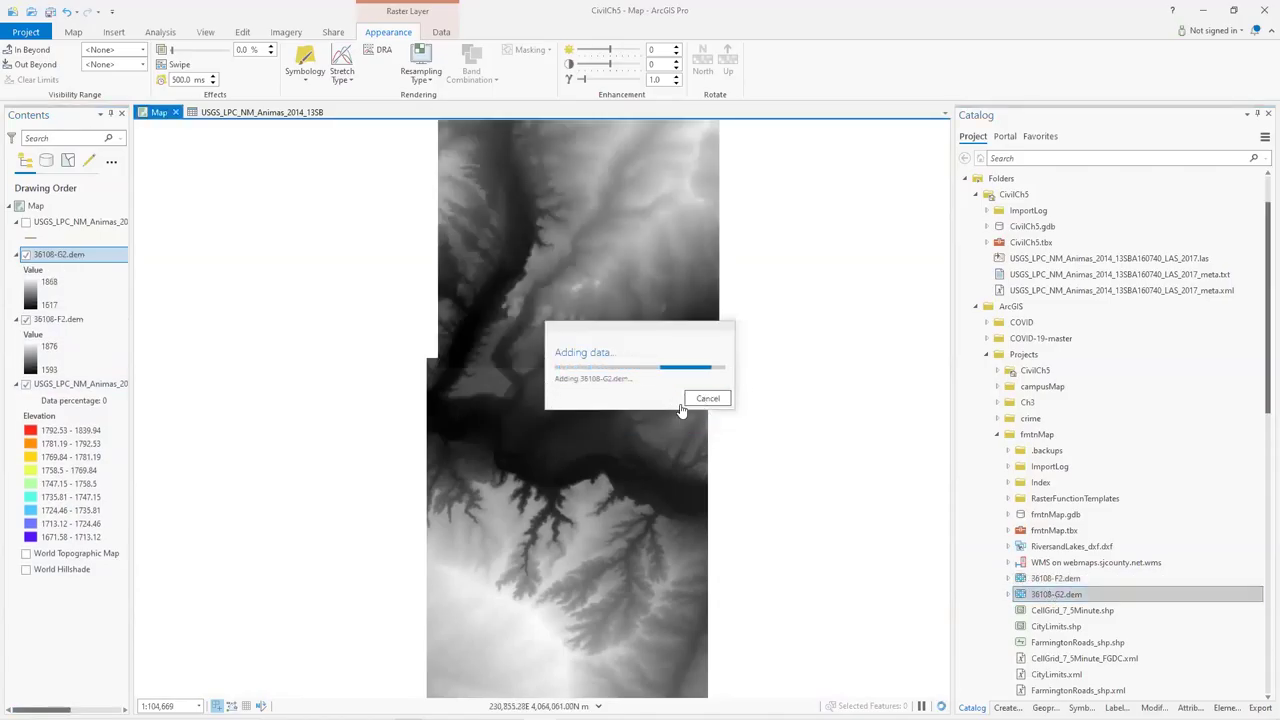
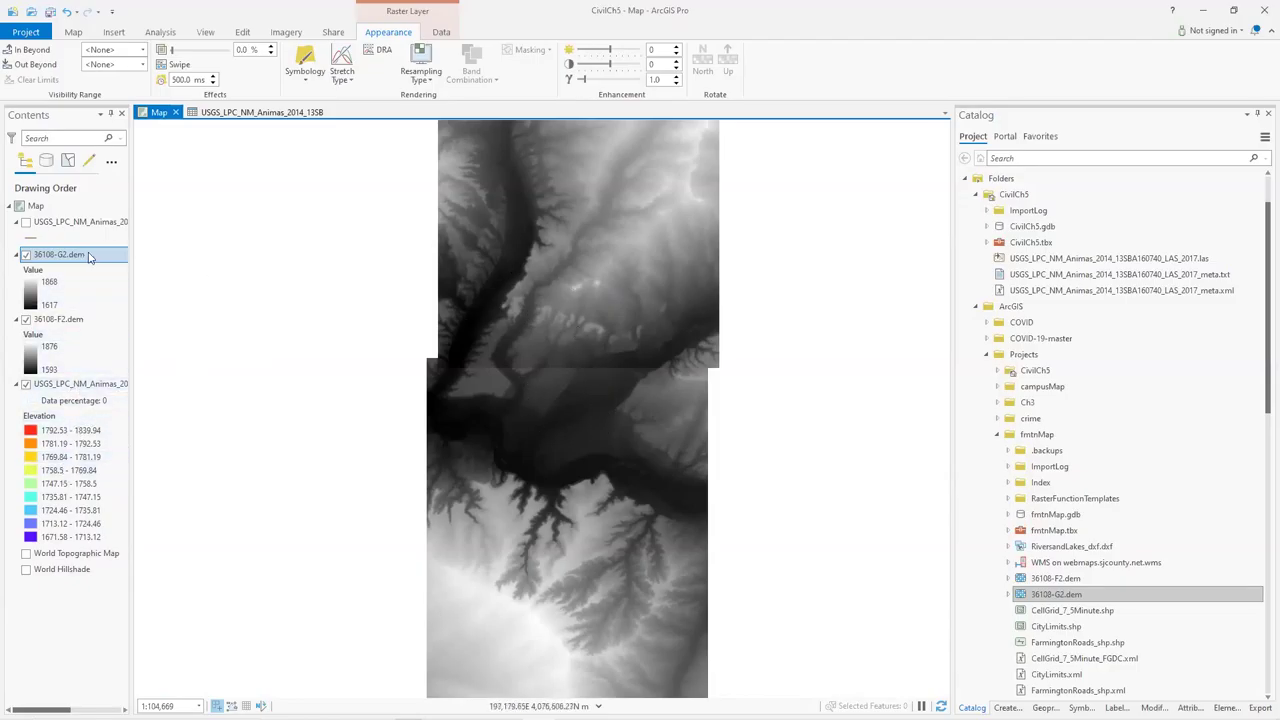
# Set the color scheme of 36108-G2.dem to the elevation ramp running from pale cyan through green, orange and dark red to white.
pyautogui.click(307, 62)
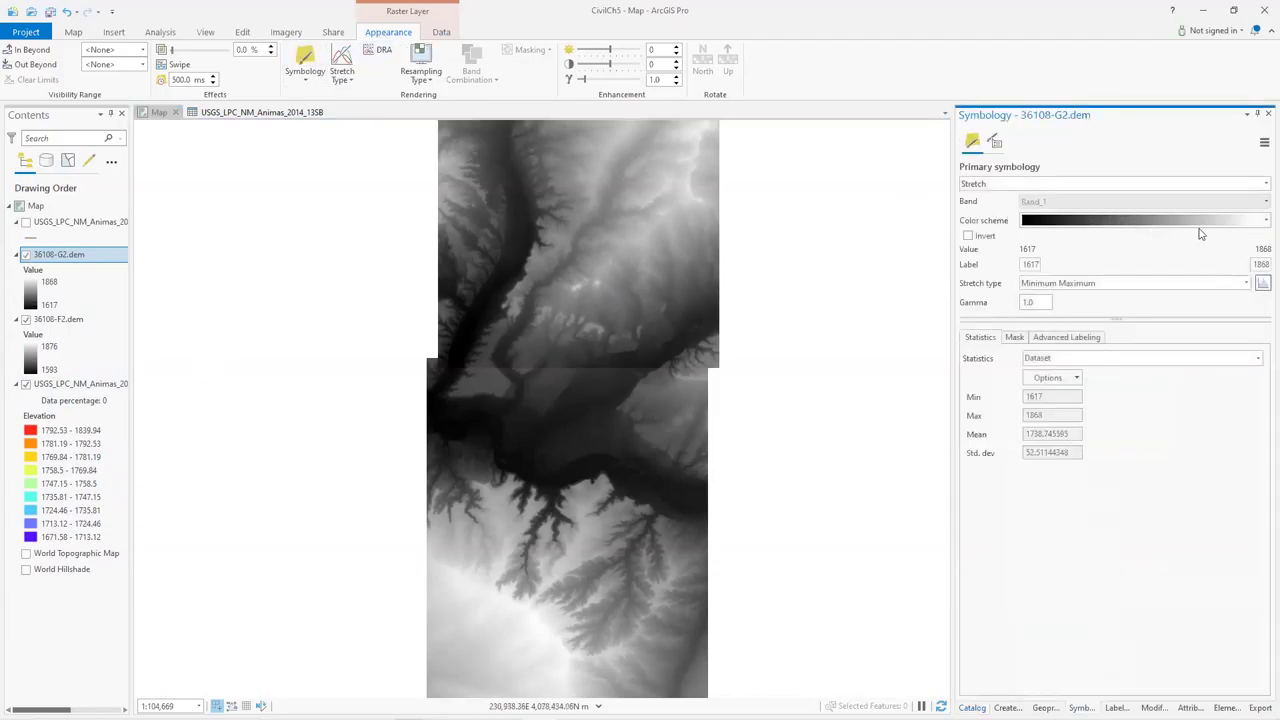
pyautogui.click(1262, 219)
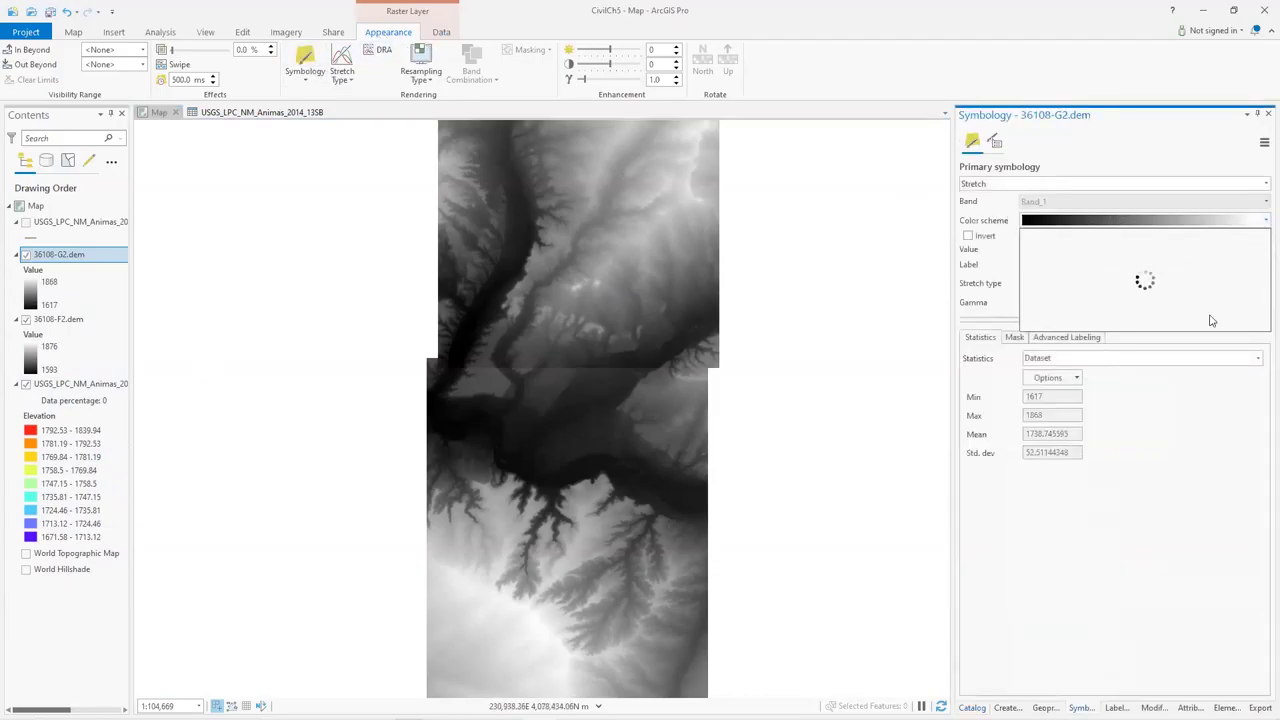
pyautogui.scroll(-4, 1185, 300)
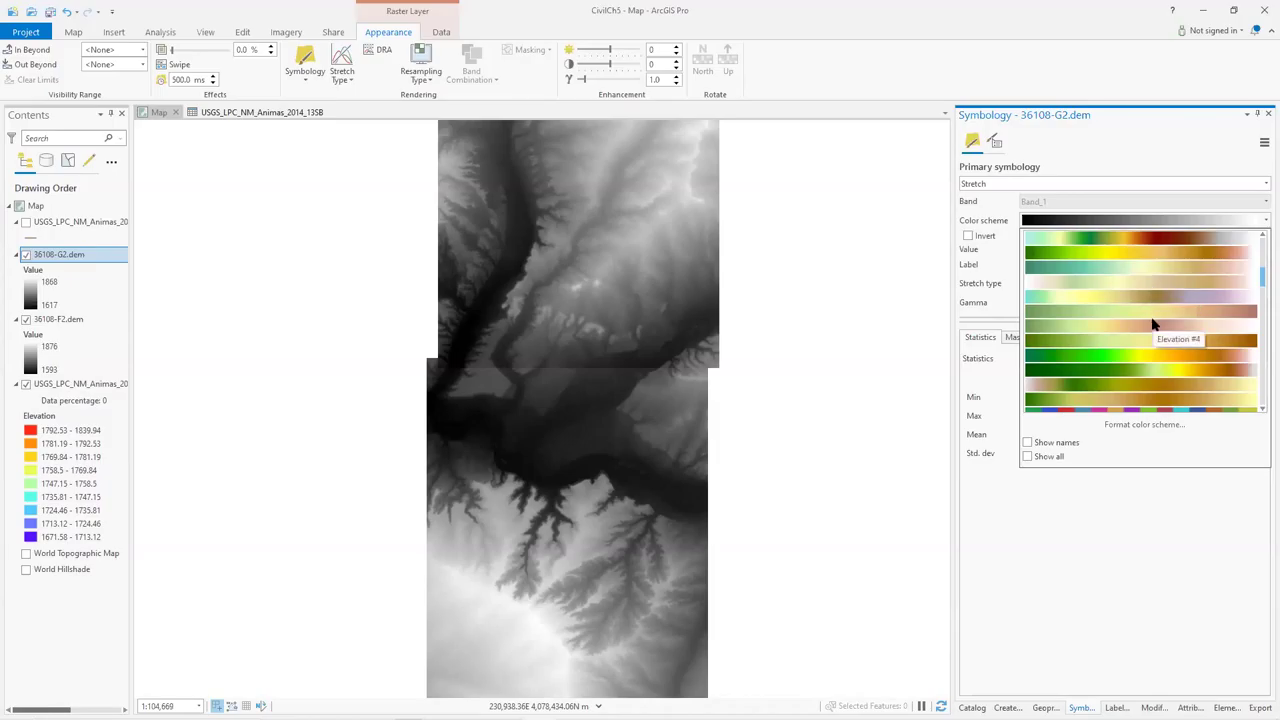
pyautogui.click(1146, 239)
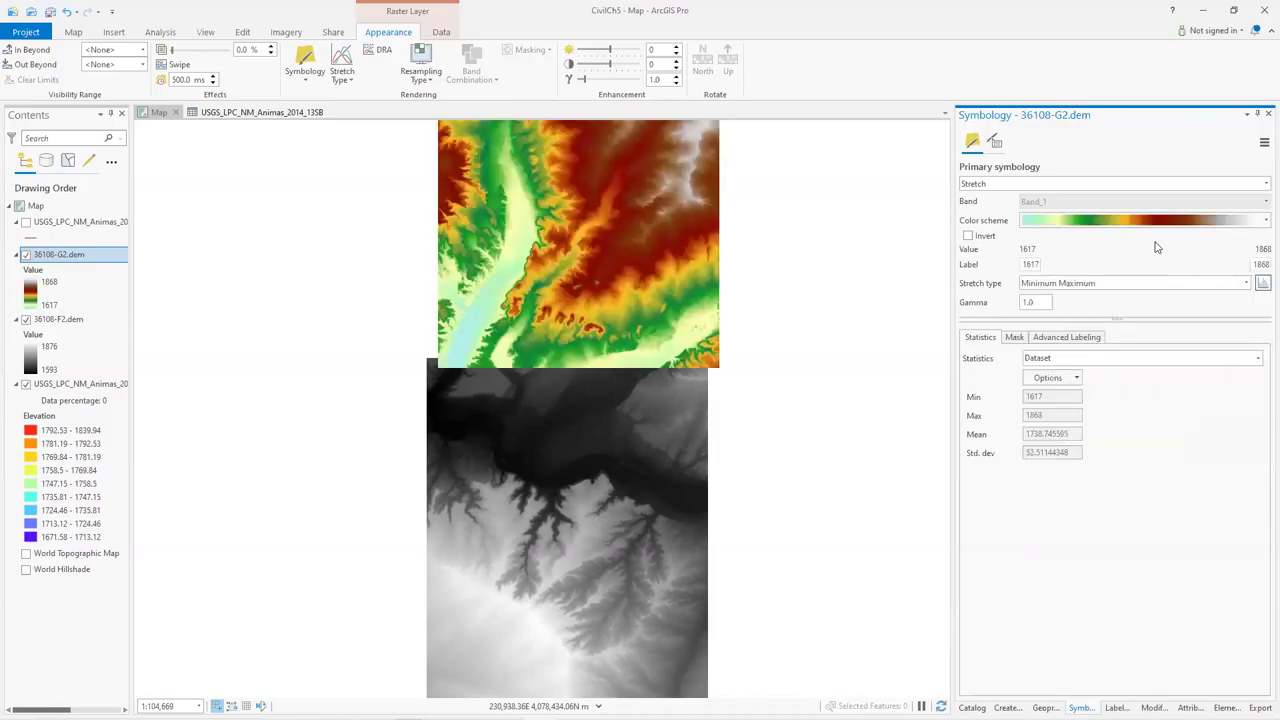
# Try the green-to-tan and cyan-yellow-brown-lilac ramps on 36108-G2.dem, and return to the cyan-green-red-white elevation ramp.
pyautogui.click(1161, 226)
pyautogui.click(1171, 264)
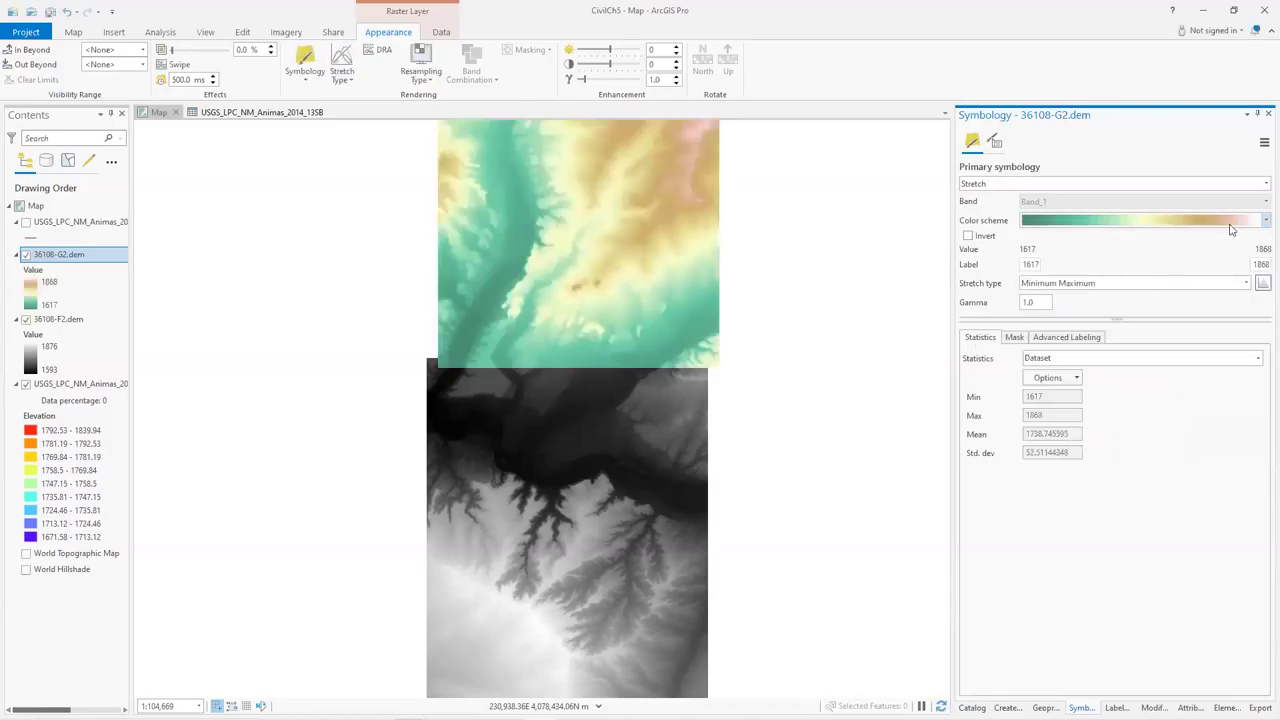
pyautogui.click(1265, 220)
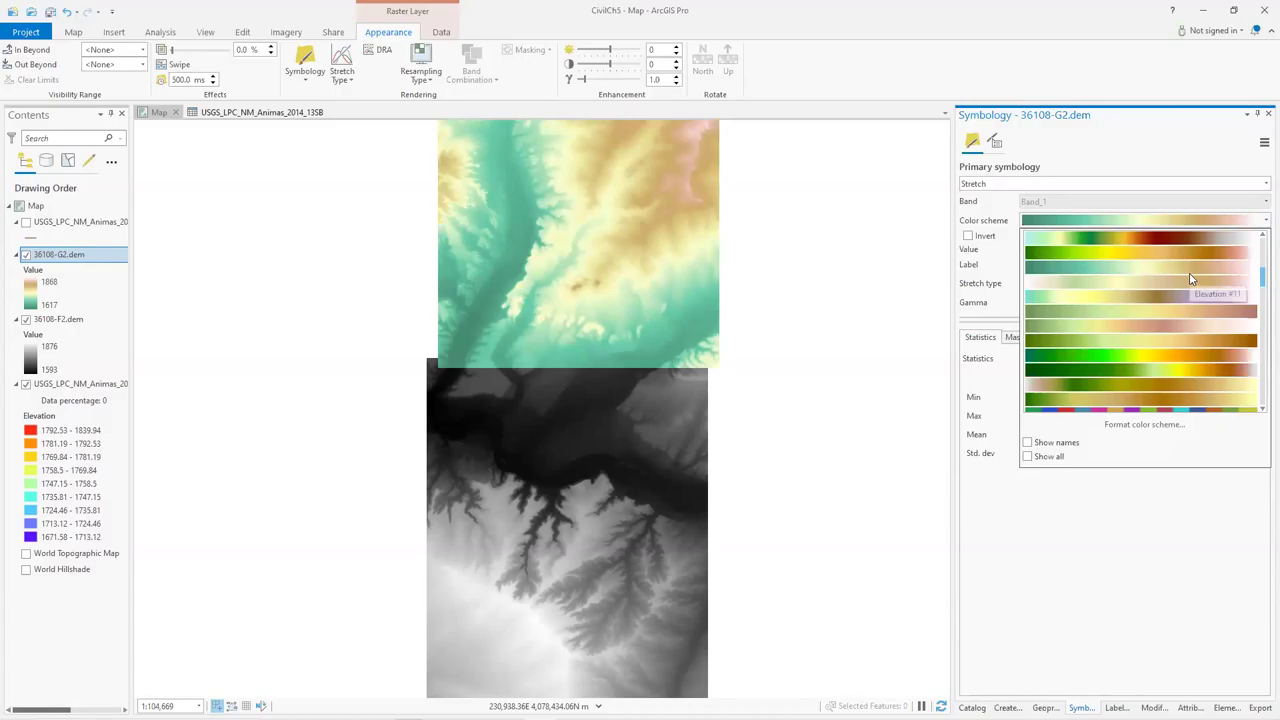
pyautogui.scroll(1, 1185, 285)
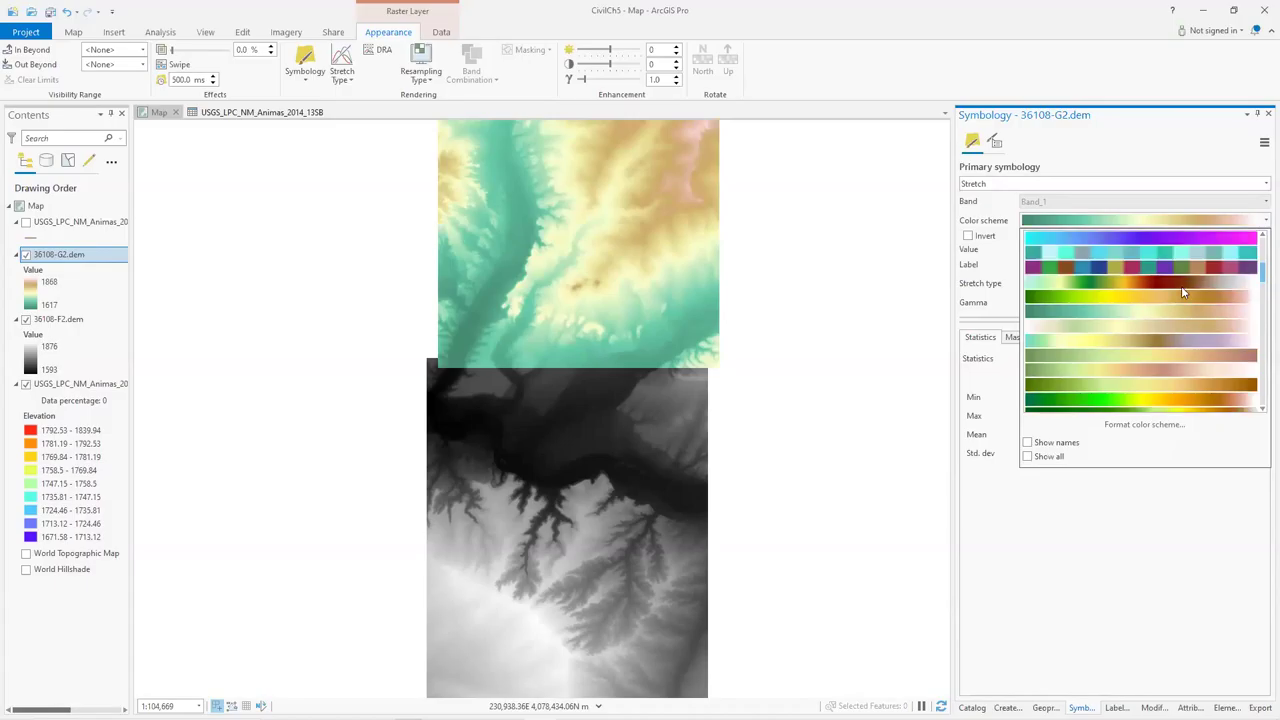
pyautogui.click(1176, 344)
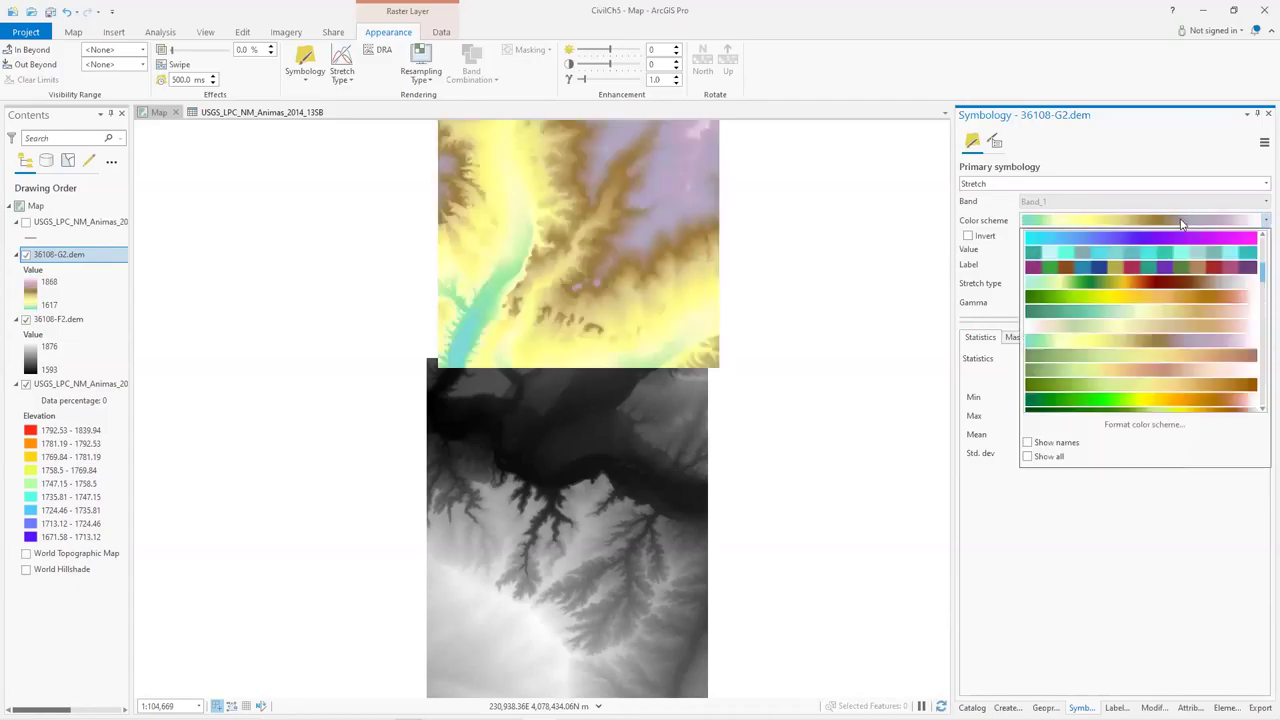
pyautogui.click(1174, 284)
# Apply the same cyan-green-orange-red-white elevation color scheme to 36108-F2.dem.
pyautogui.moveTo(780, 372); pyautogui.dragTo(812, 341)
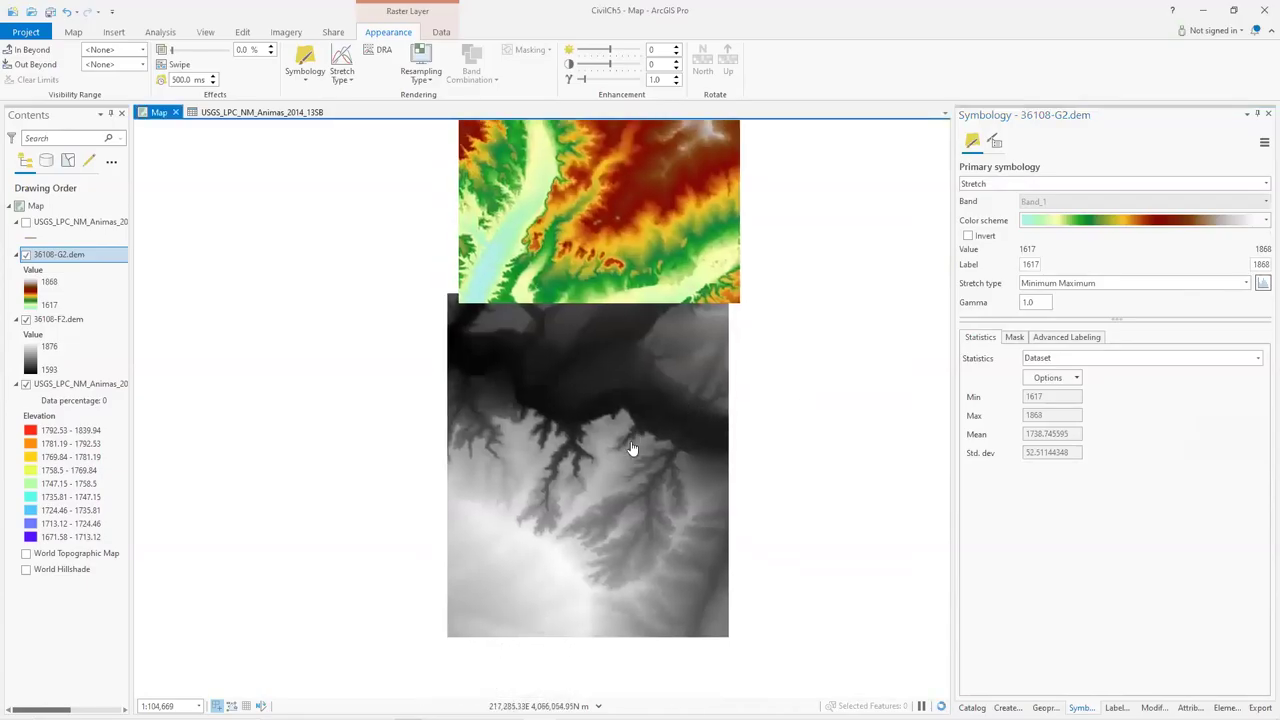
pyautogui.click(58, 320)
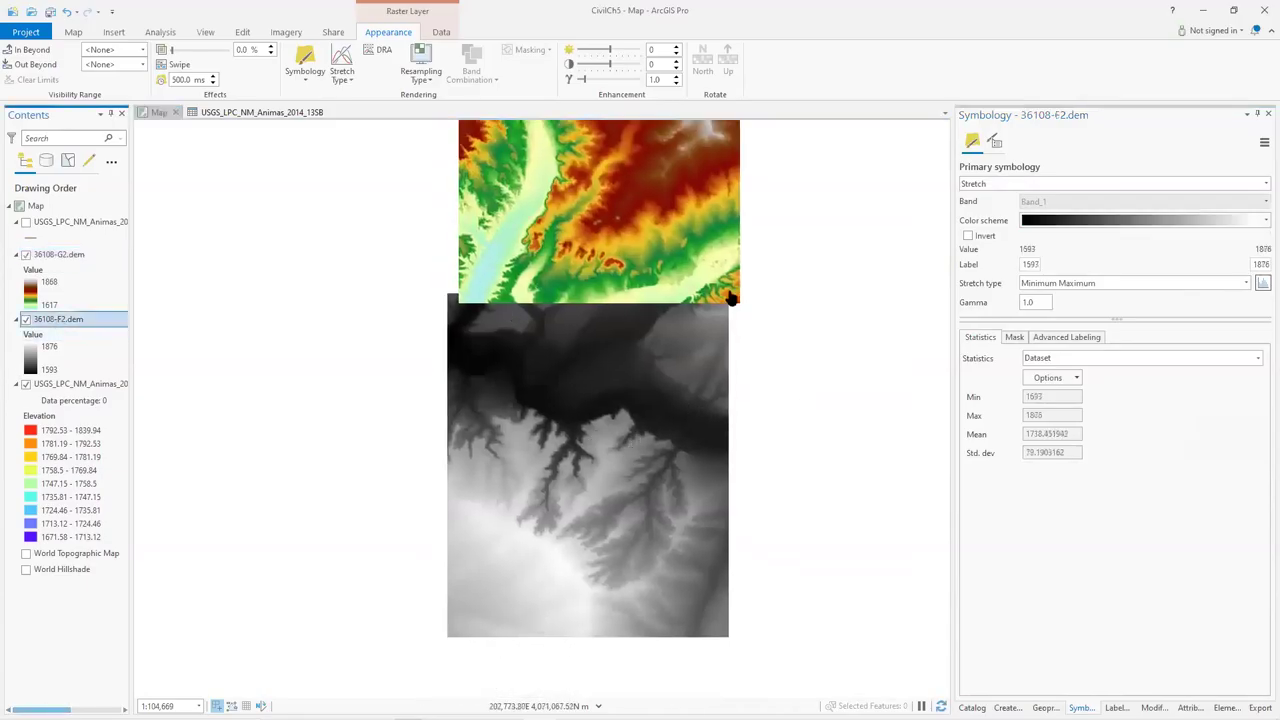
pyautogui.click(1263, 220)
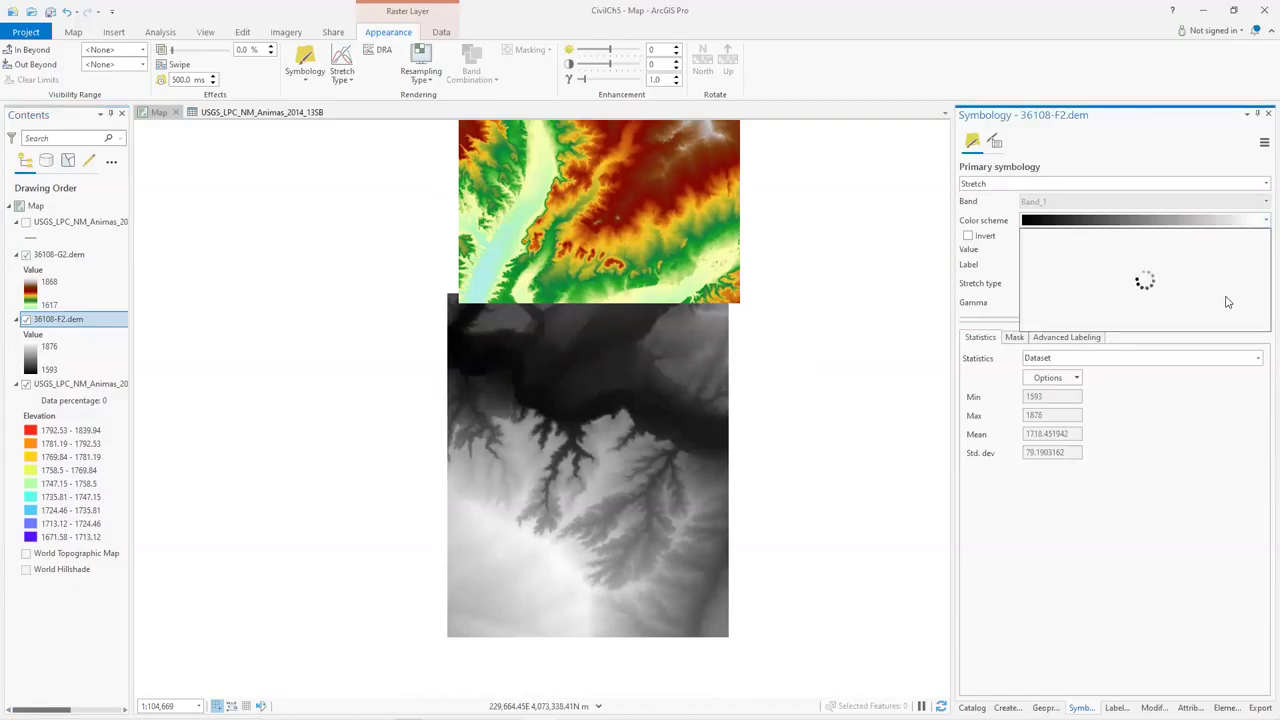
pyautogui.scroll(-3, 1181, 298)
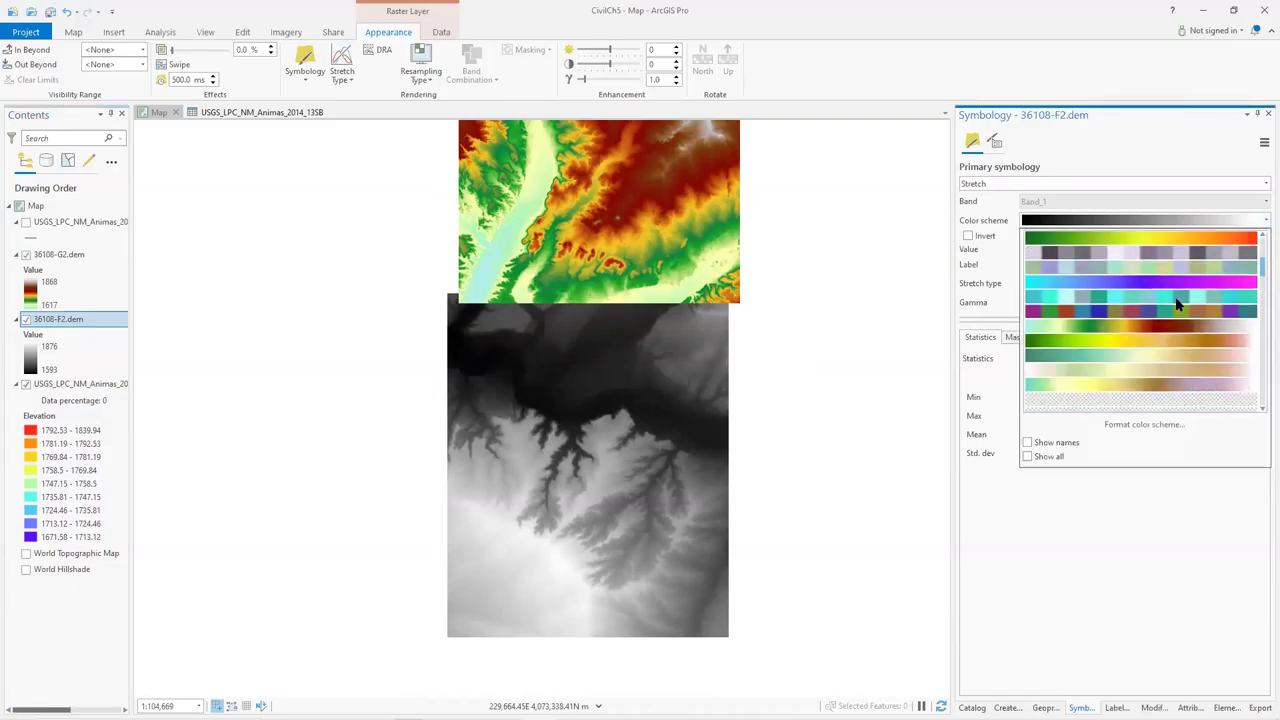
pyautogui.click(1178, 322)
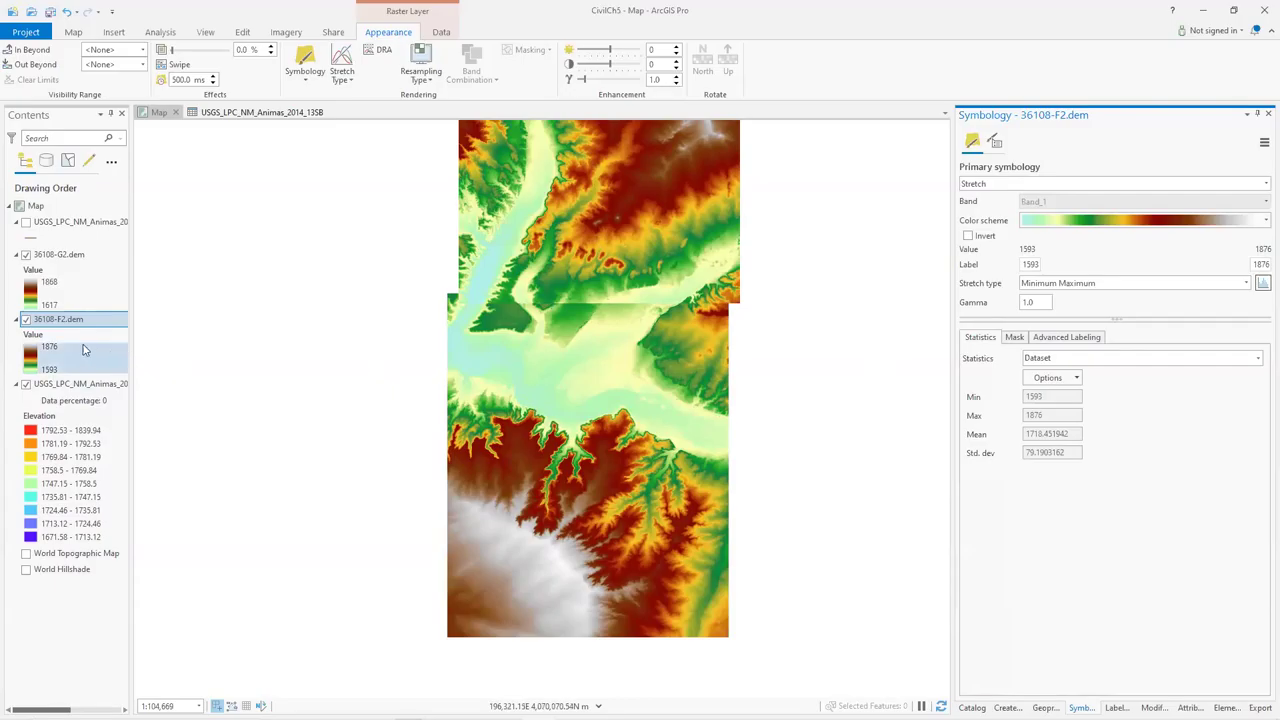
# Hide both DEM layers and select the LAS dataset layer.
pyautogui.click(27, 320)
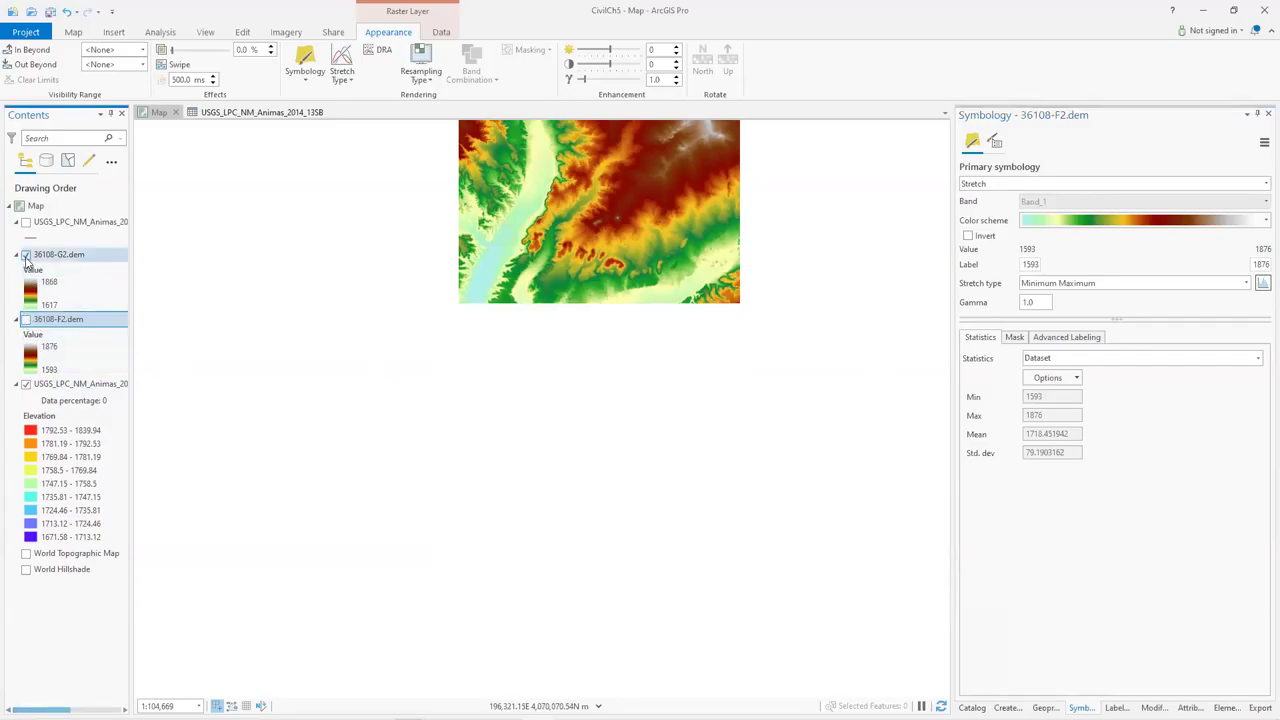
pyautogui.click(26, 255)
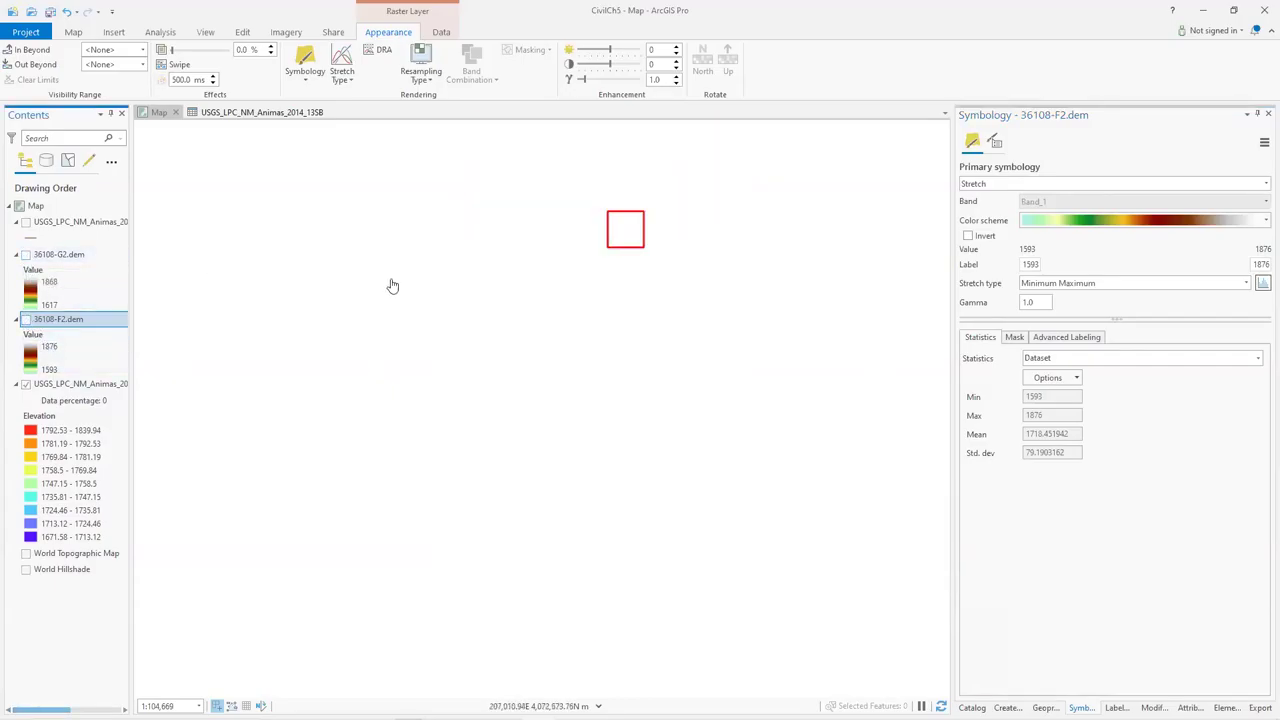
pyautogui.click(80, 385)
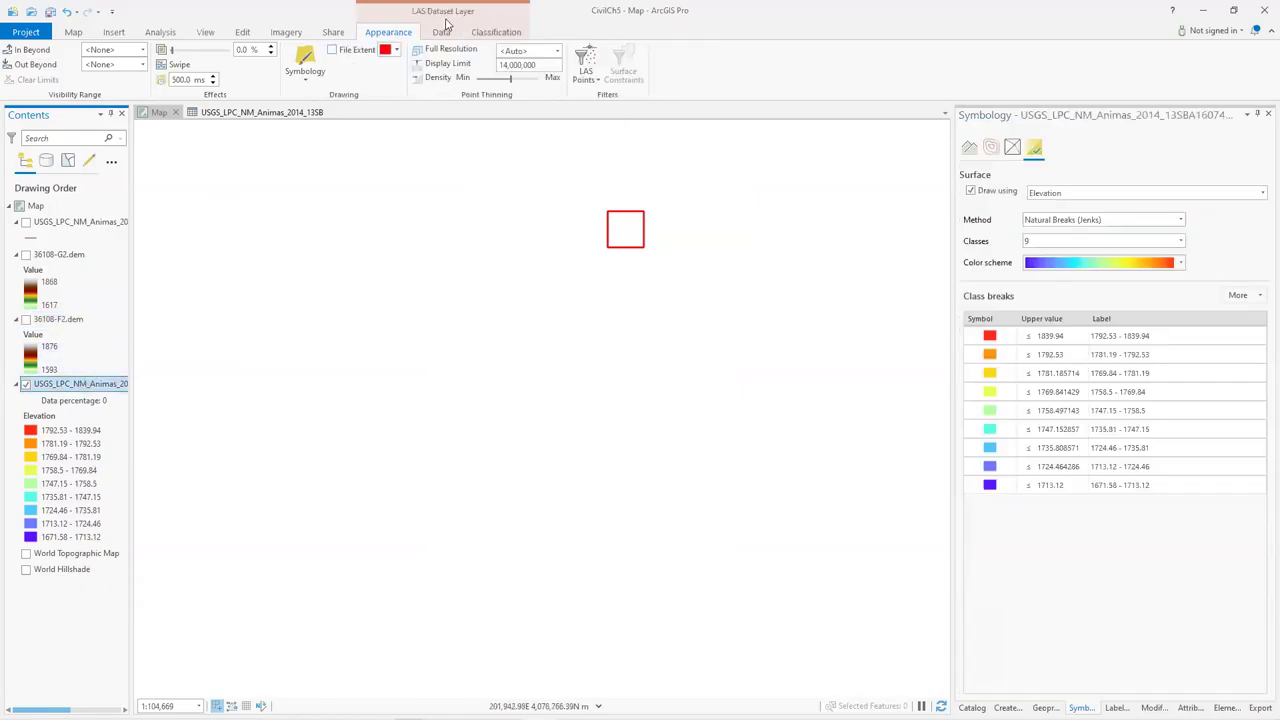
# Look over the LAS dataset's export options and the LAS Building Multipatch tool's parameters, and close the tool without running it.
pyautogui.click(443, 33)
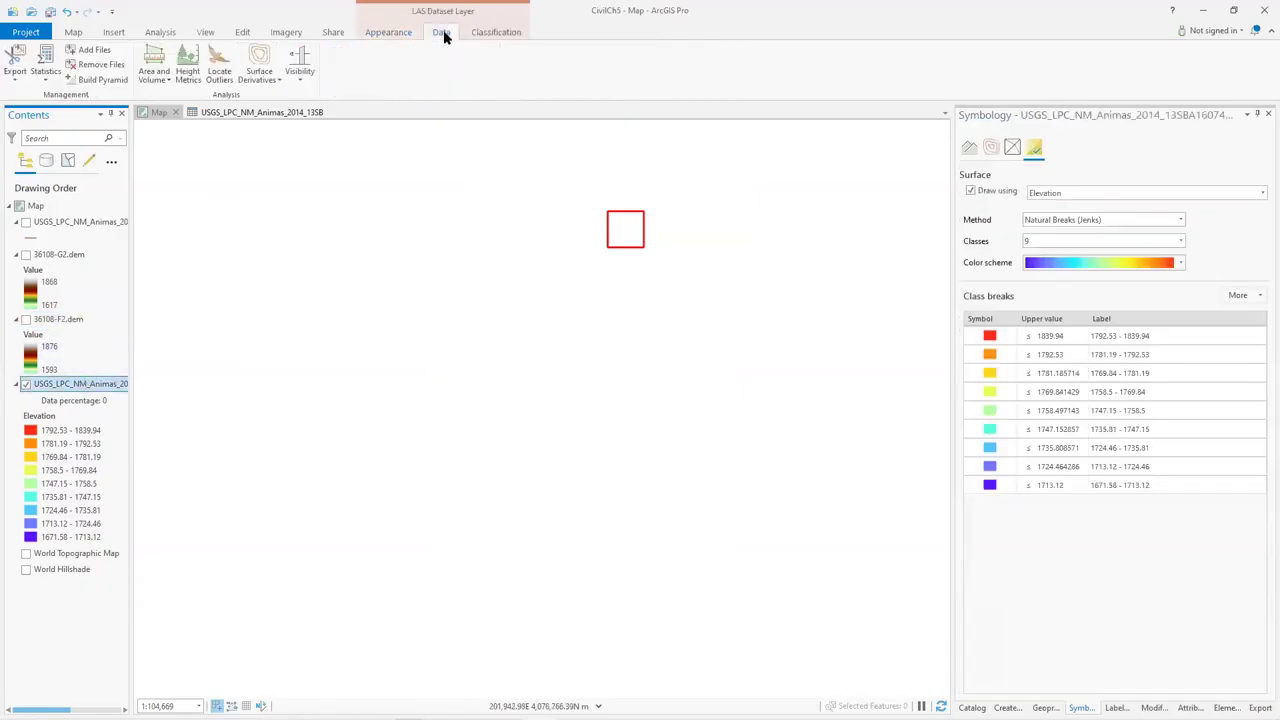
pyautogui.click(16, 78)
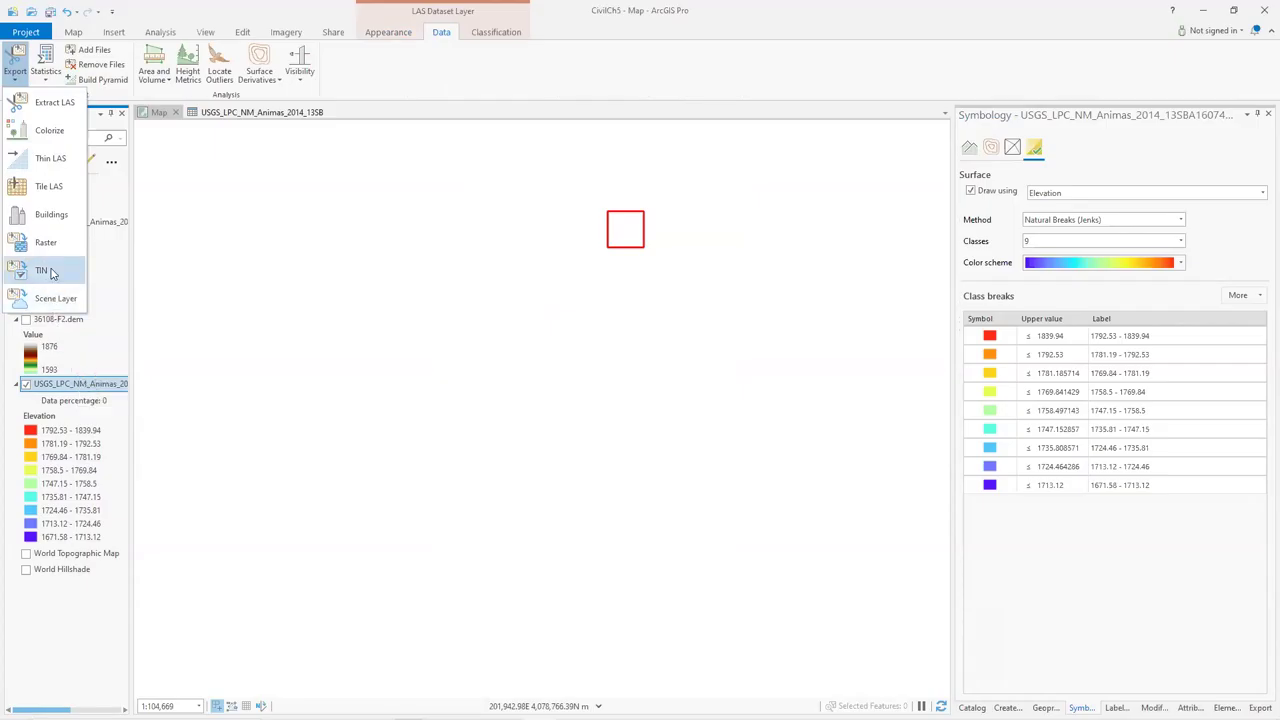
pyautogui.click(50, 215)
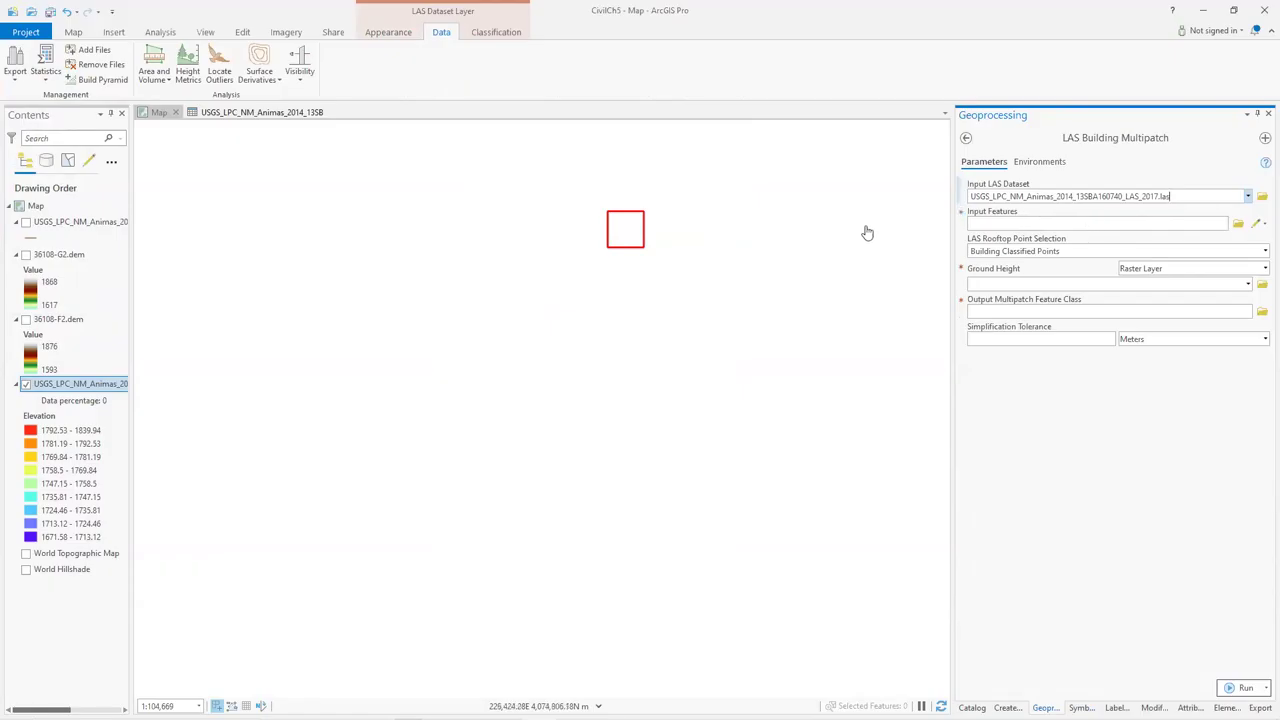
pyautogui.moveTo(961, 214)
pyautogui.scroll(5, 620, 222)
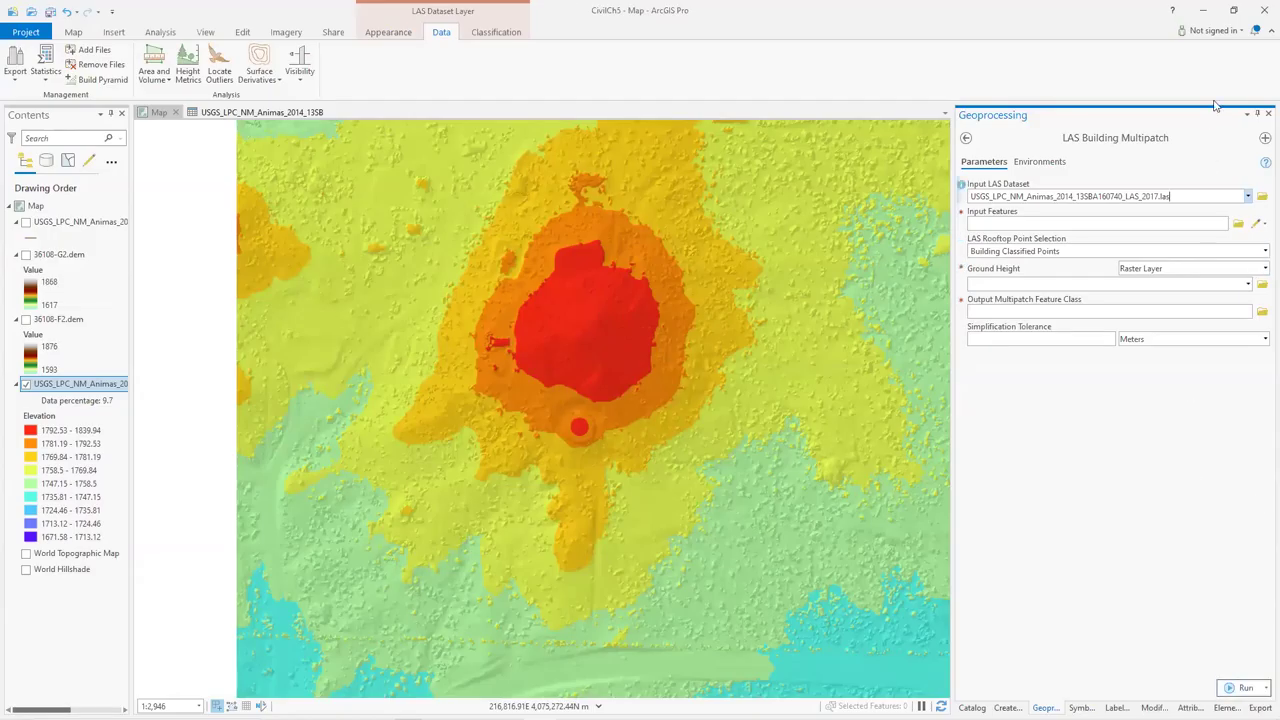
pyautogui.click(1268, 113)
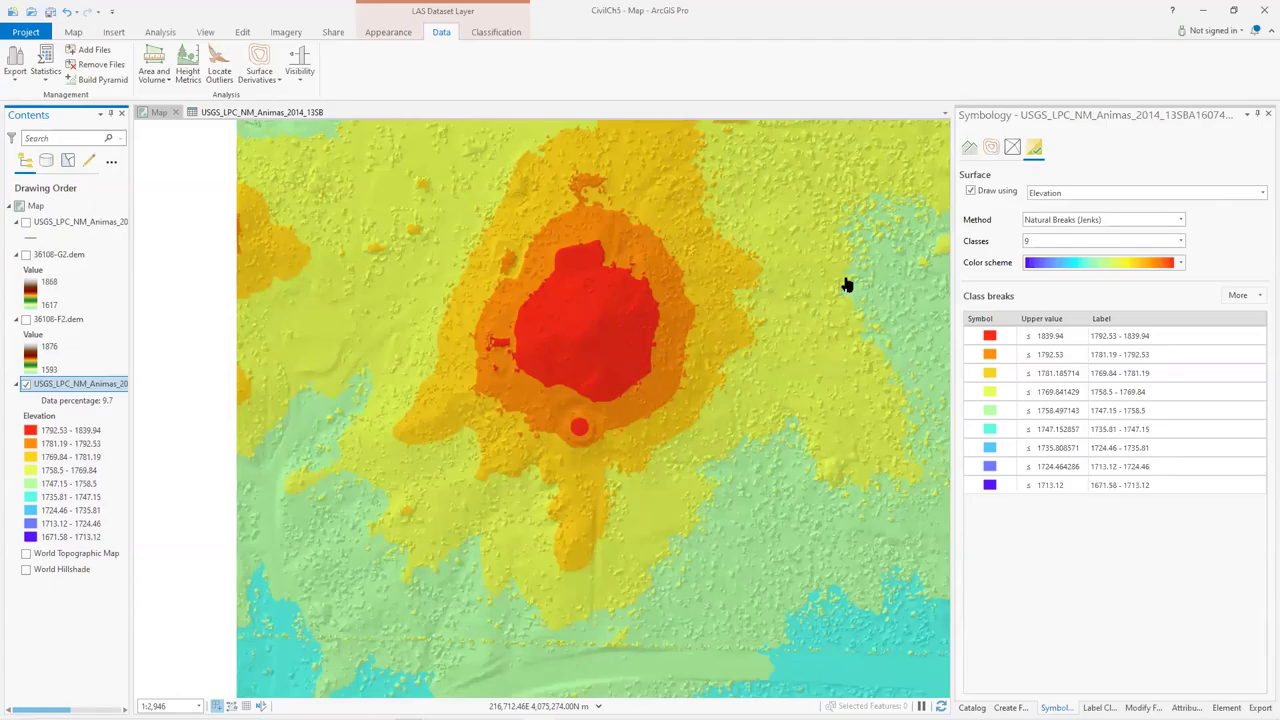
# Review the surface derivative options offered for the LAS dataset without choosing one.
pyautogui.moveTo(1225, 707)
pyautogui.click(273, 80)
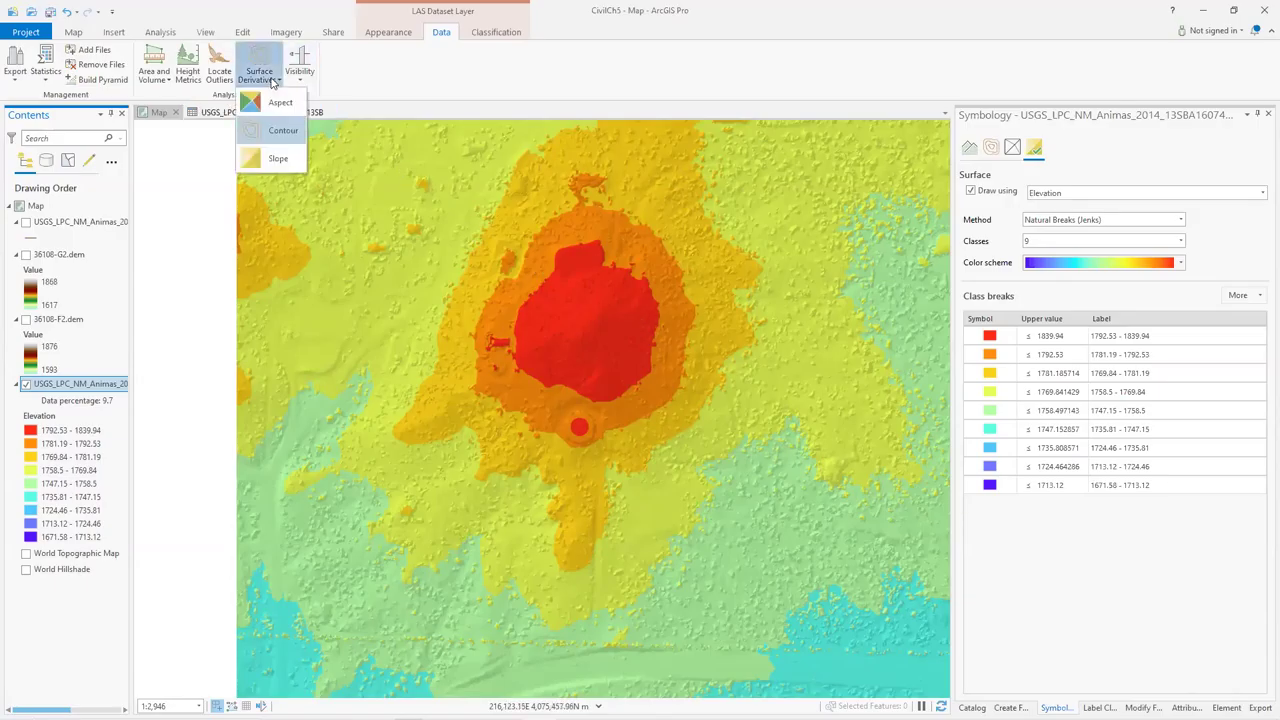
pyautogui.click(420, 67)
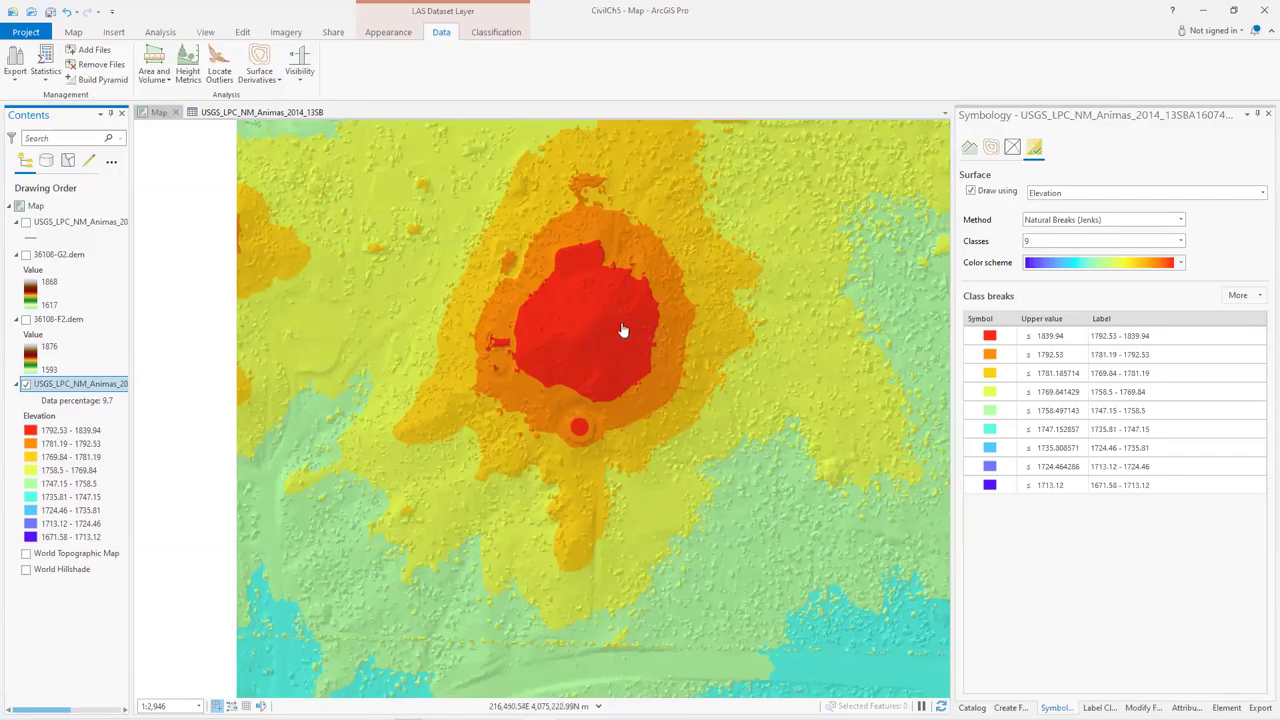
pyautogui.scroll(-2, 644, 385)
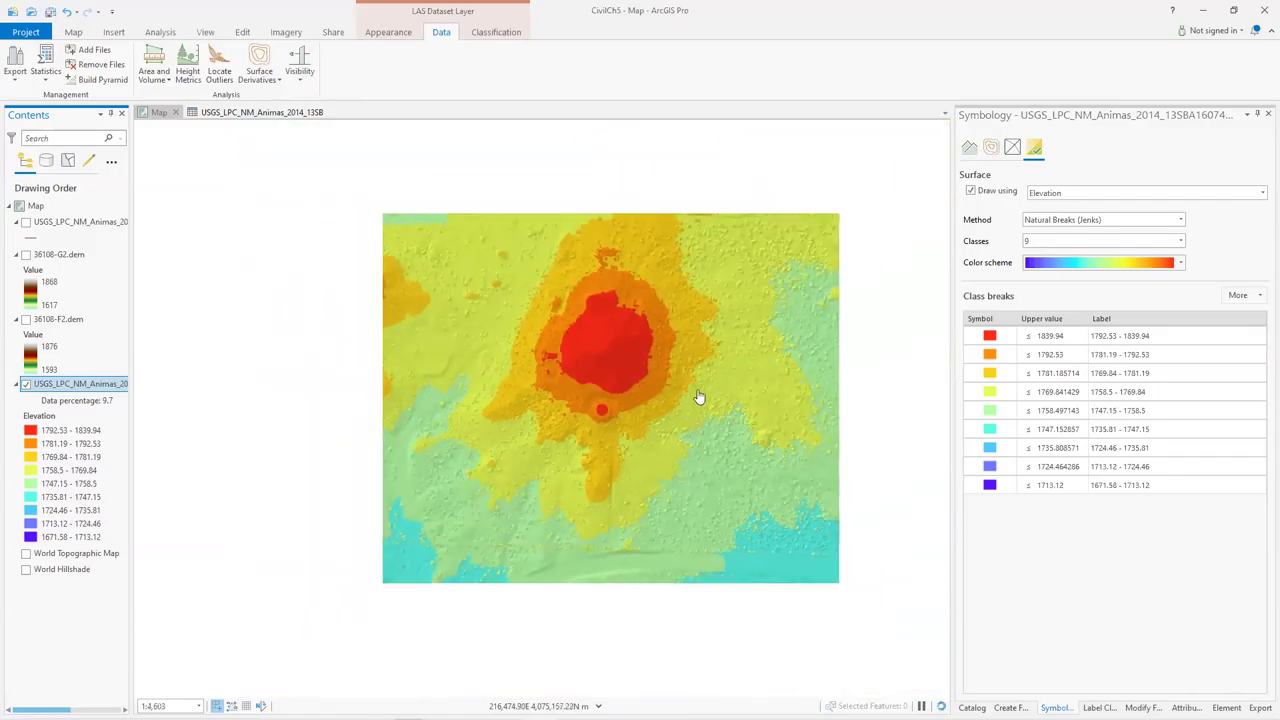